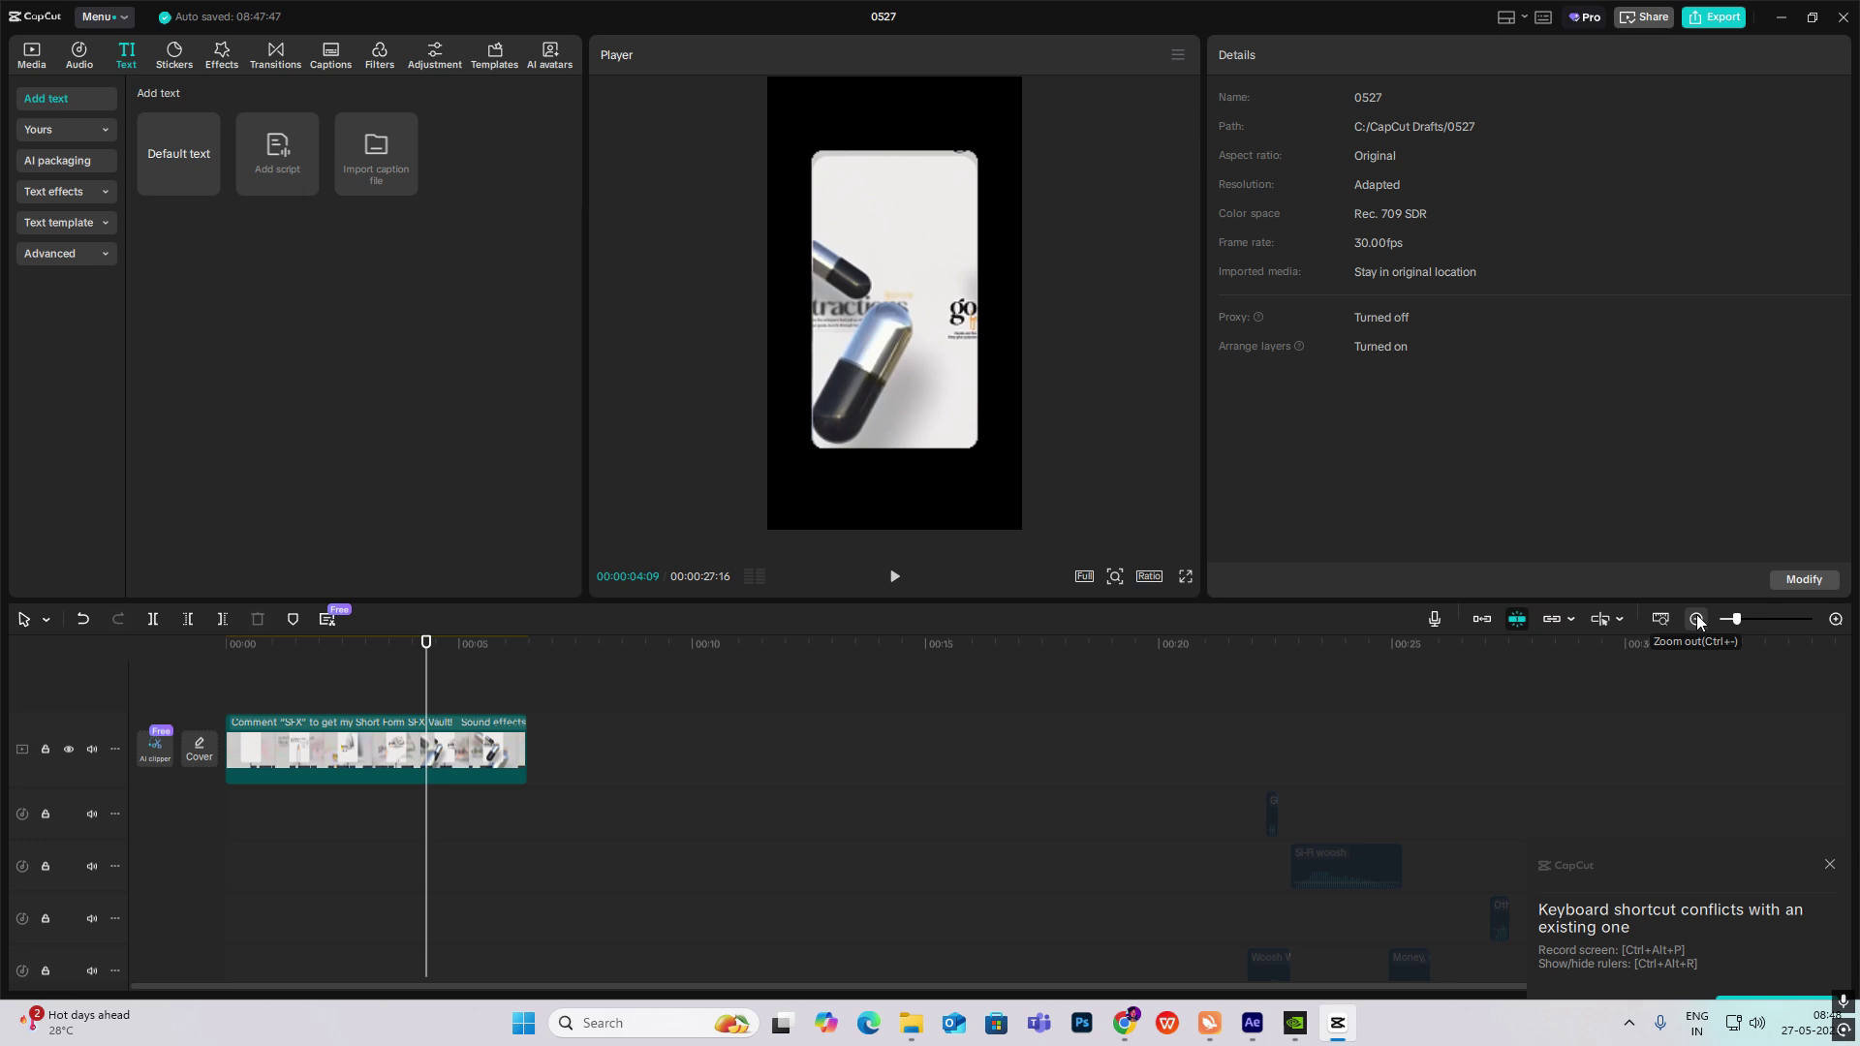
Shift the reference clip to about 13 seconds and add a text clip containing a square symbol at the timeline's start.
left_click(248, 703)
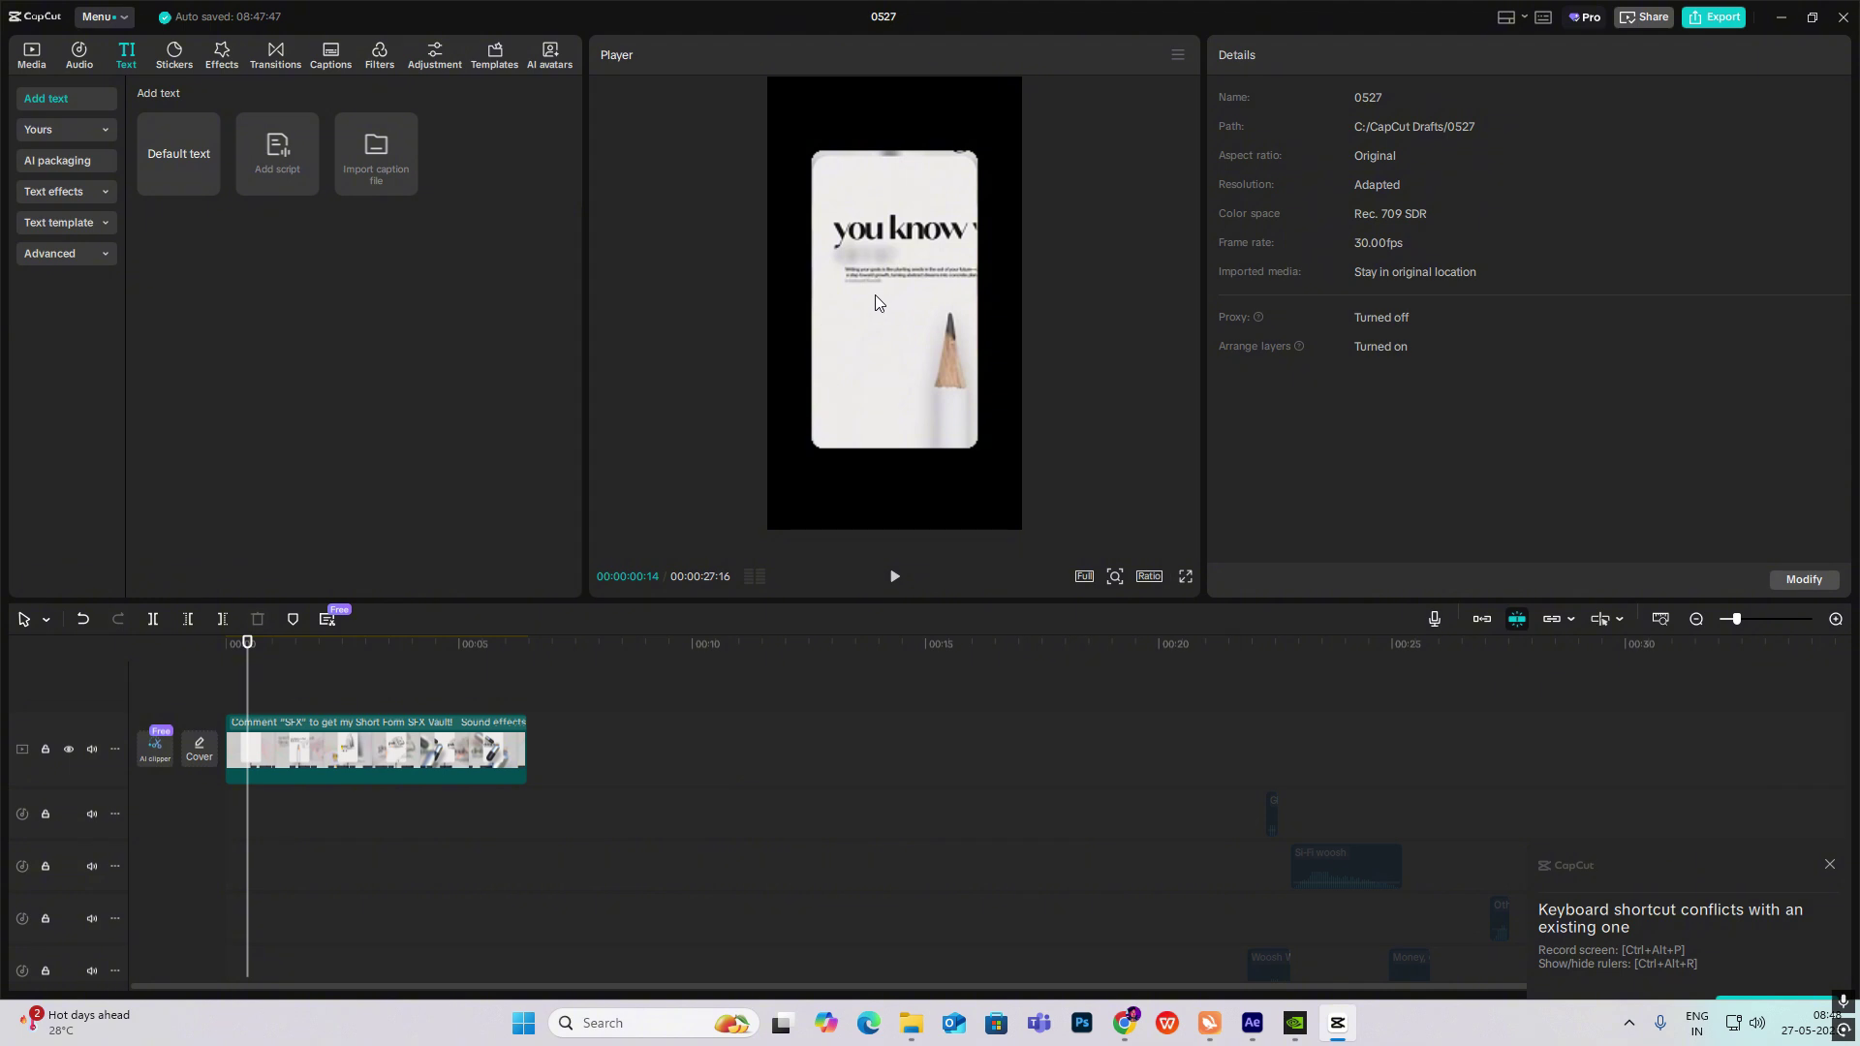
left_click(187, 153)
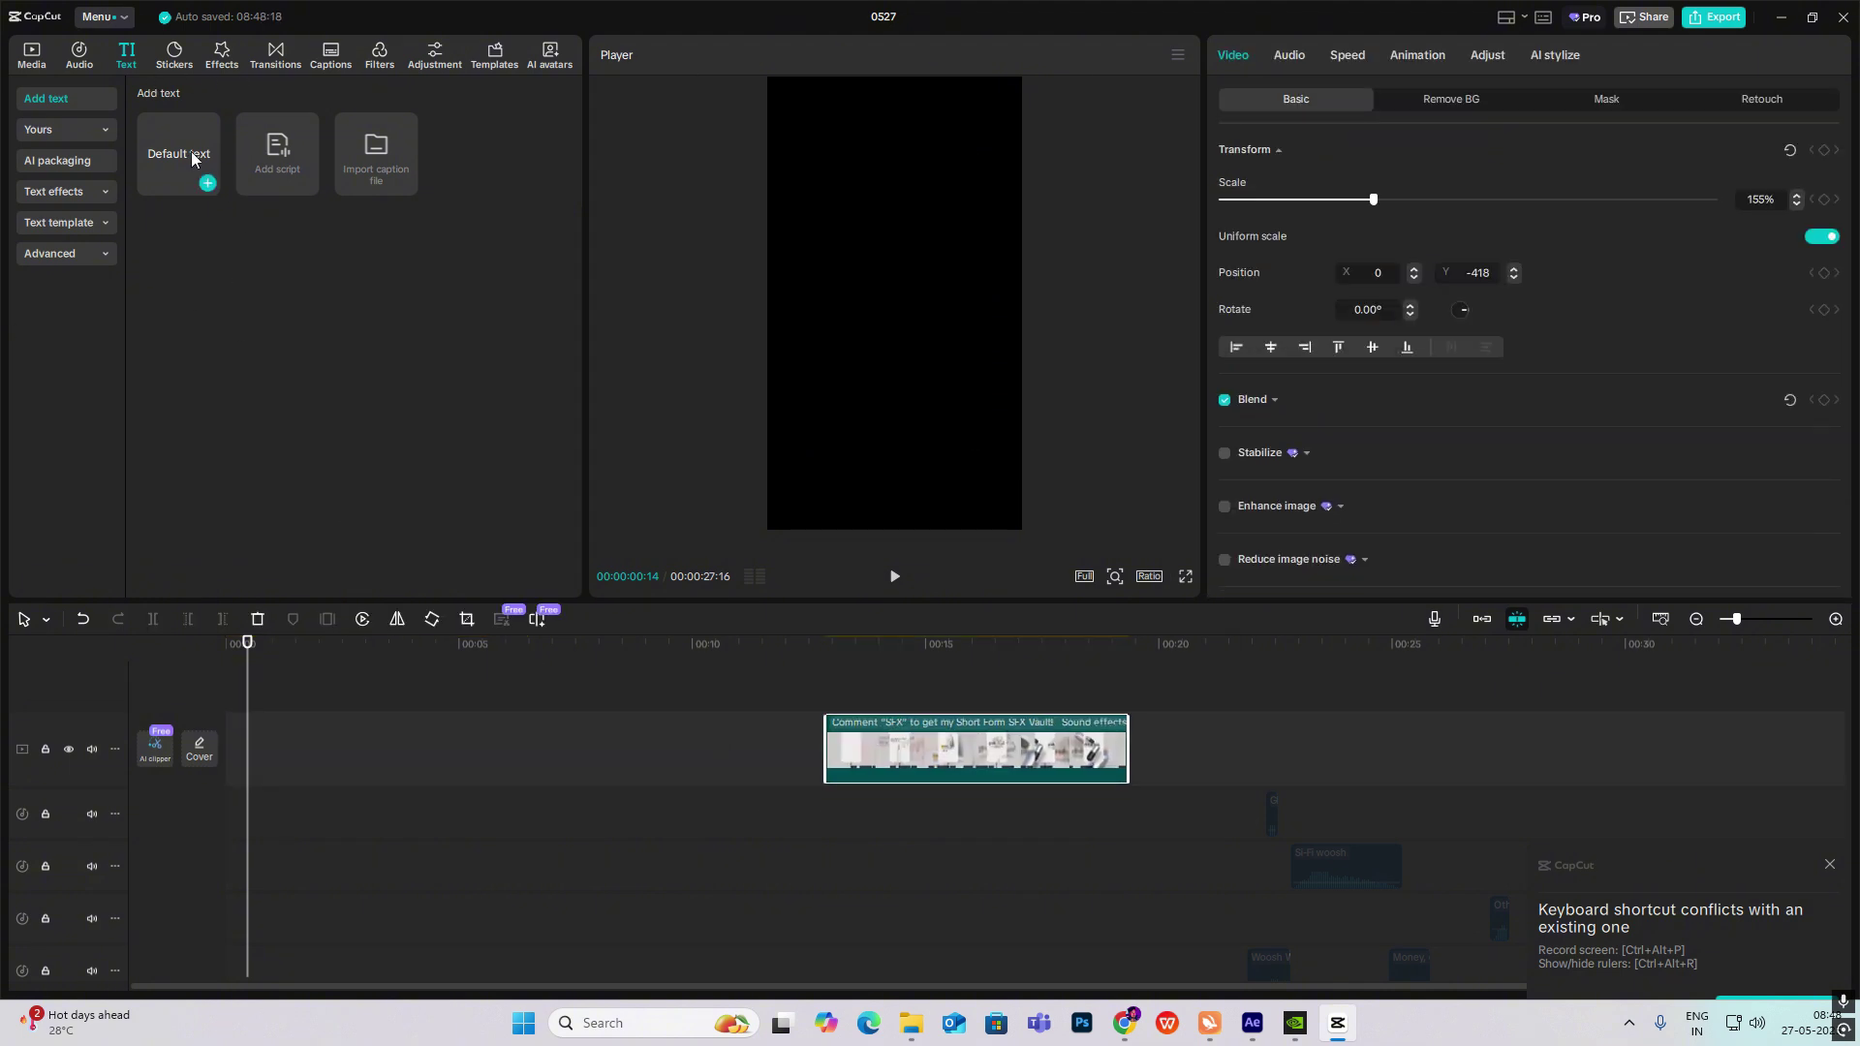
left_click_drag(1288, 143, 641, 60)
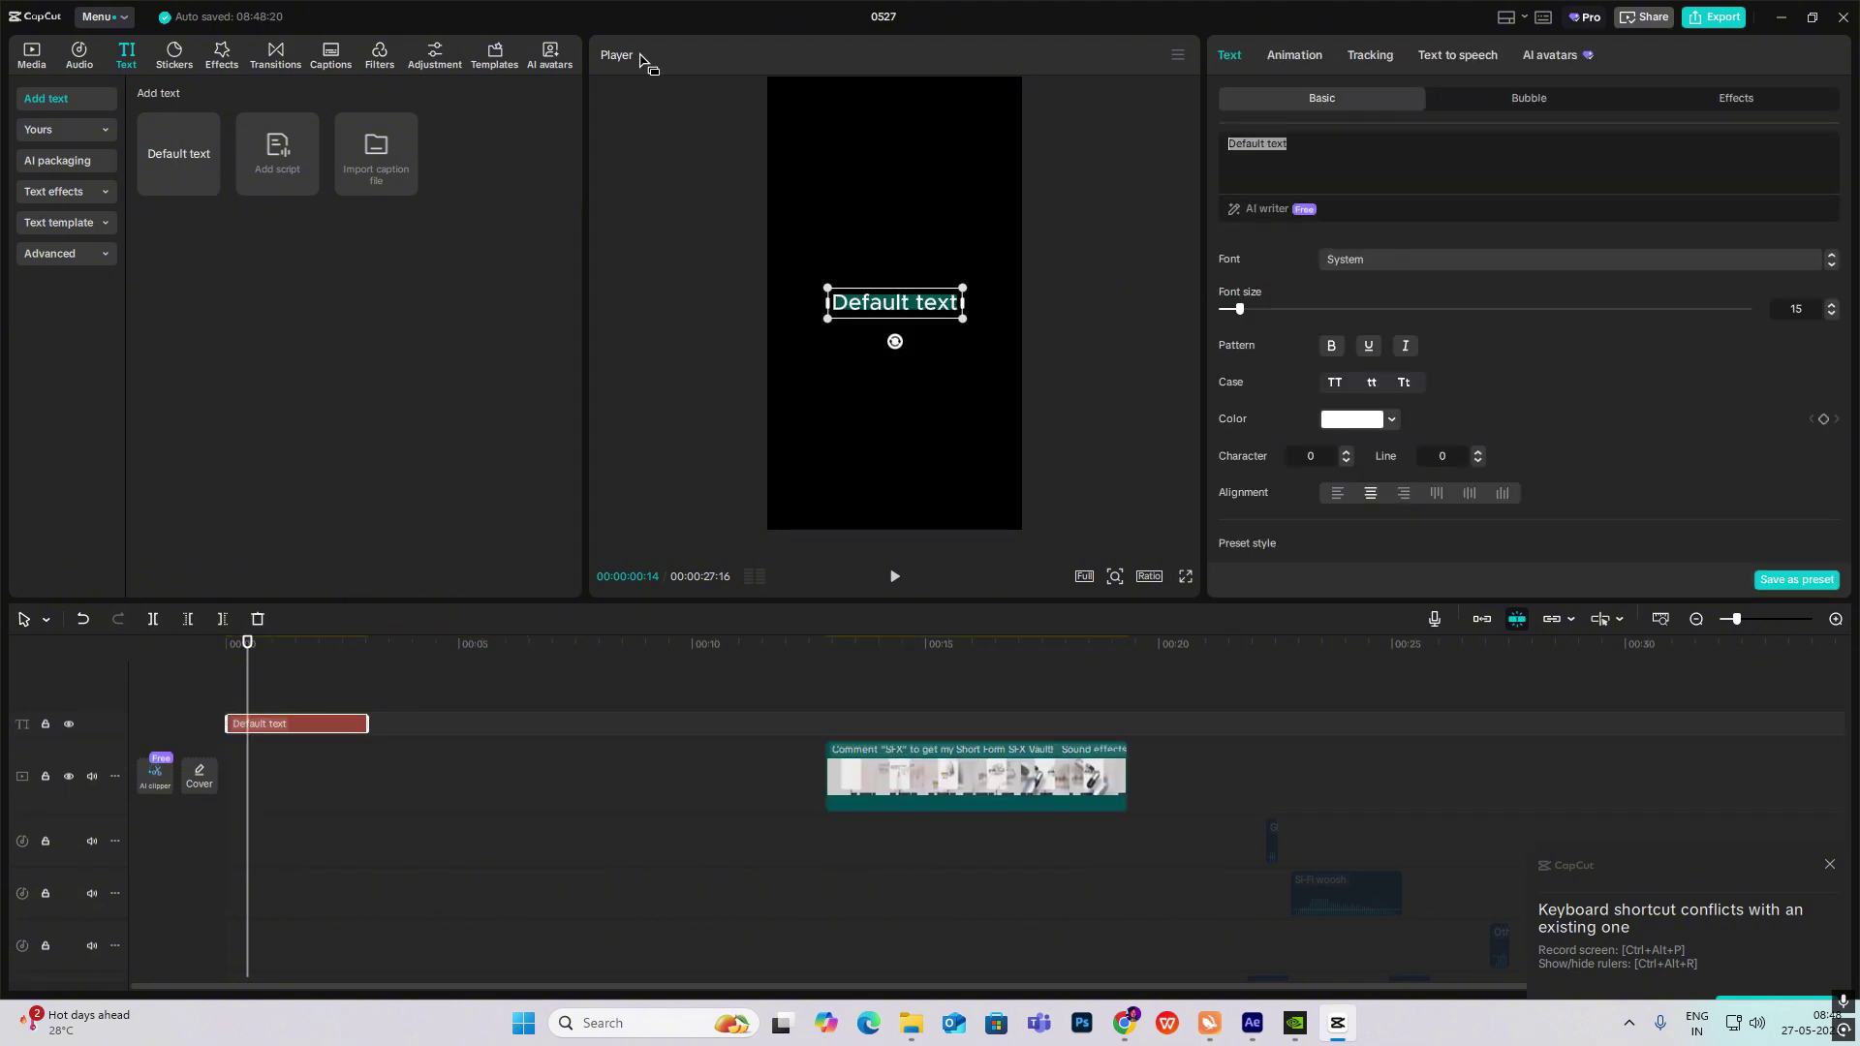
key("super+period")
left_click(557, 308)
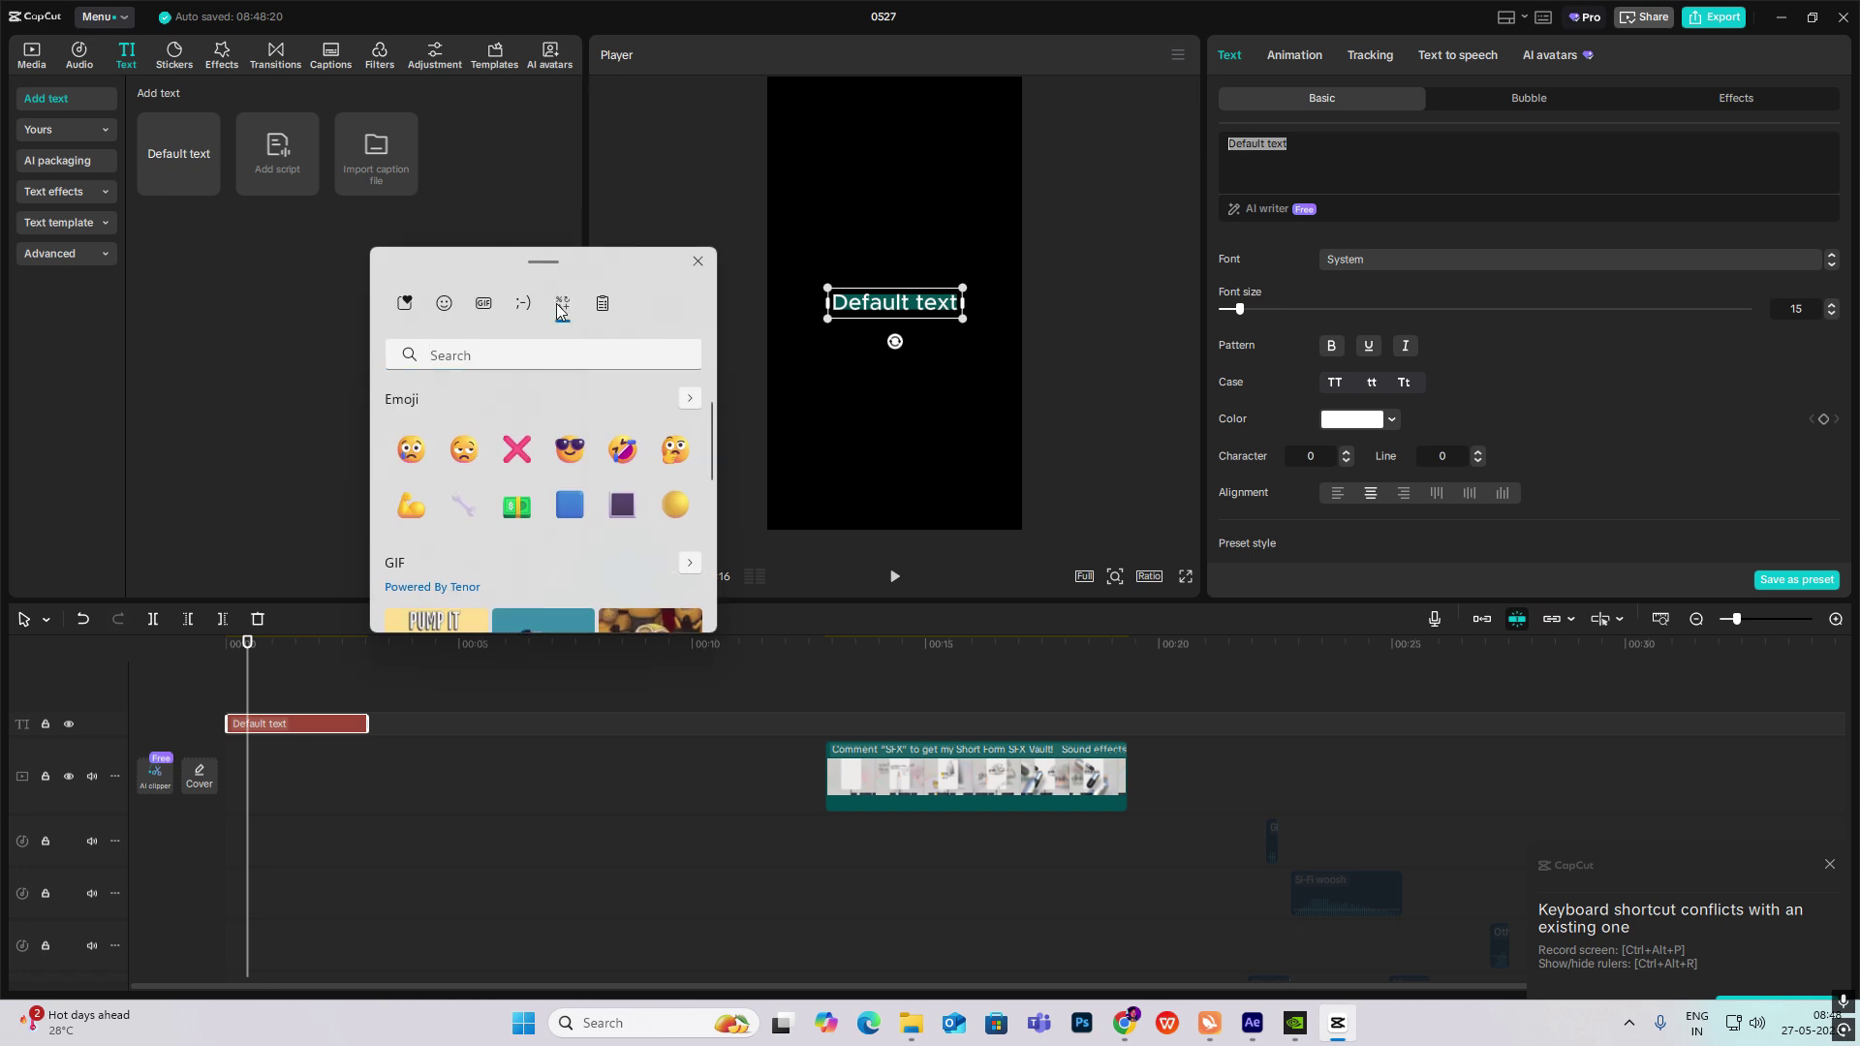
left_click(409, 404)
Enlarge the square symbol to font size 296 so it fills the whole frame as a background.
left_click(1662, 361)
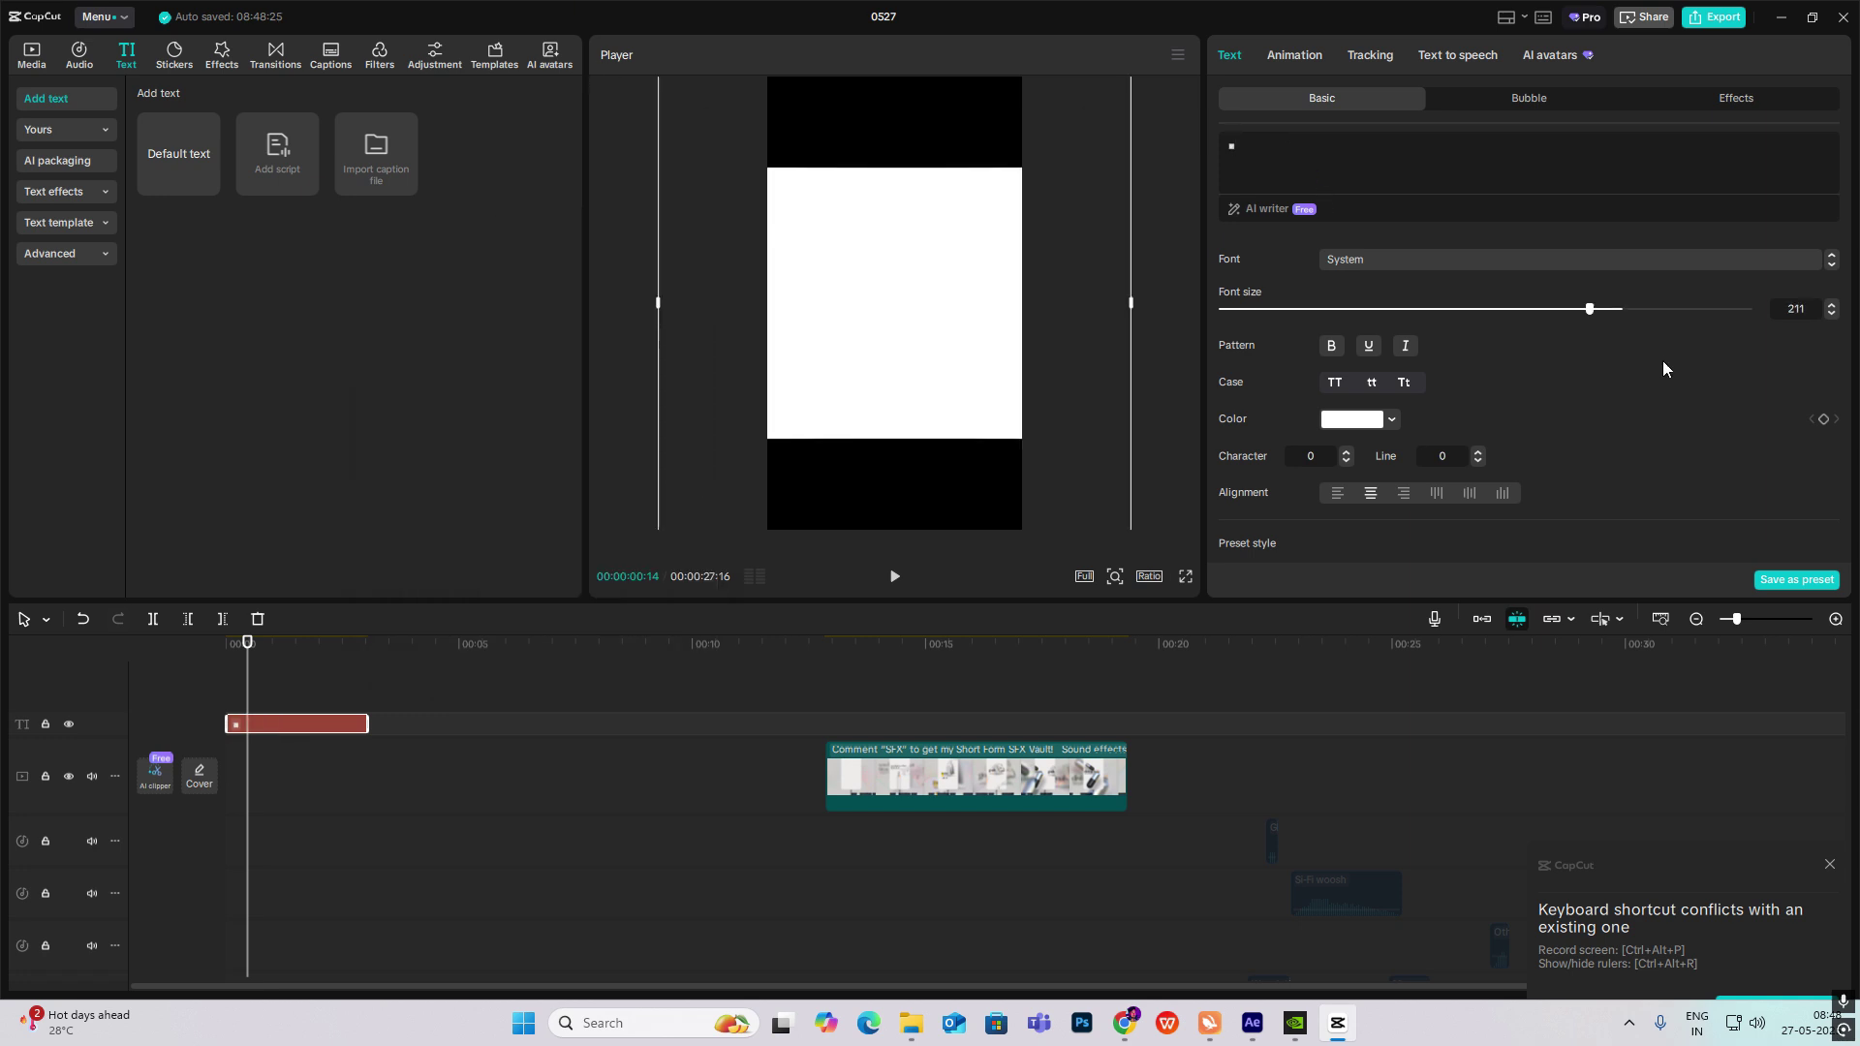
scroll(1550, 387, "down", 3)
scroll(1436, 404, "up", 2)
scroll(1323, 452, "down", 4)
left_click_drag(1319, 309, 1403, 309)
Change the colour of the square background text from white to a light grey.
left_click(366, 682)
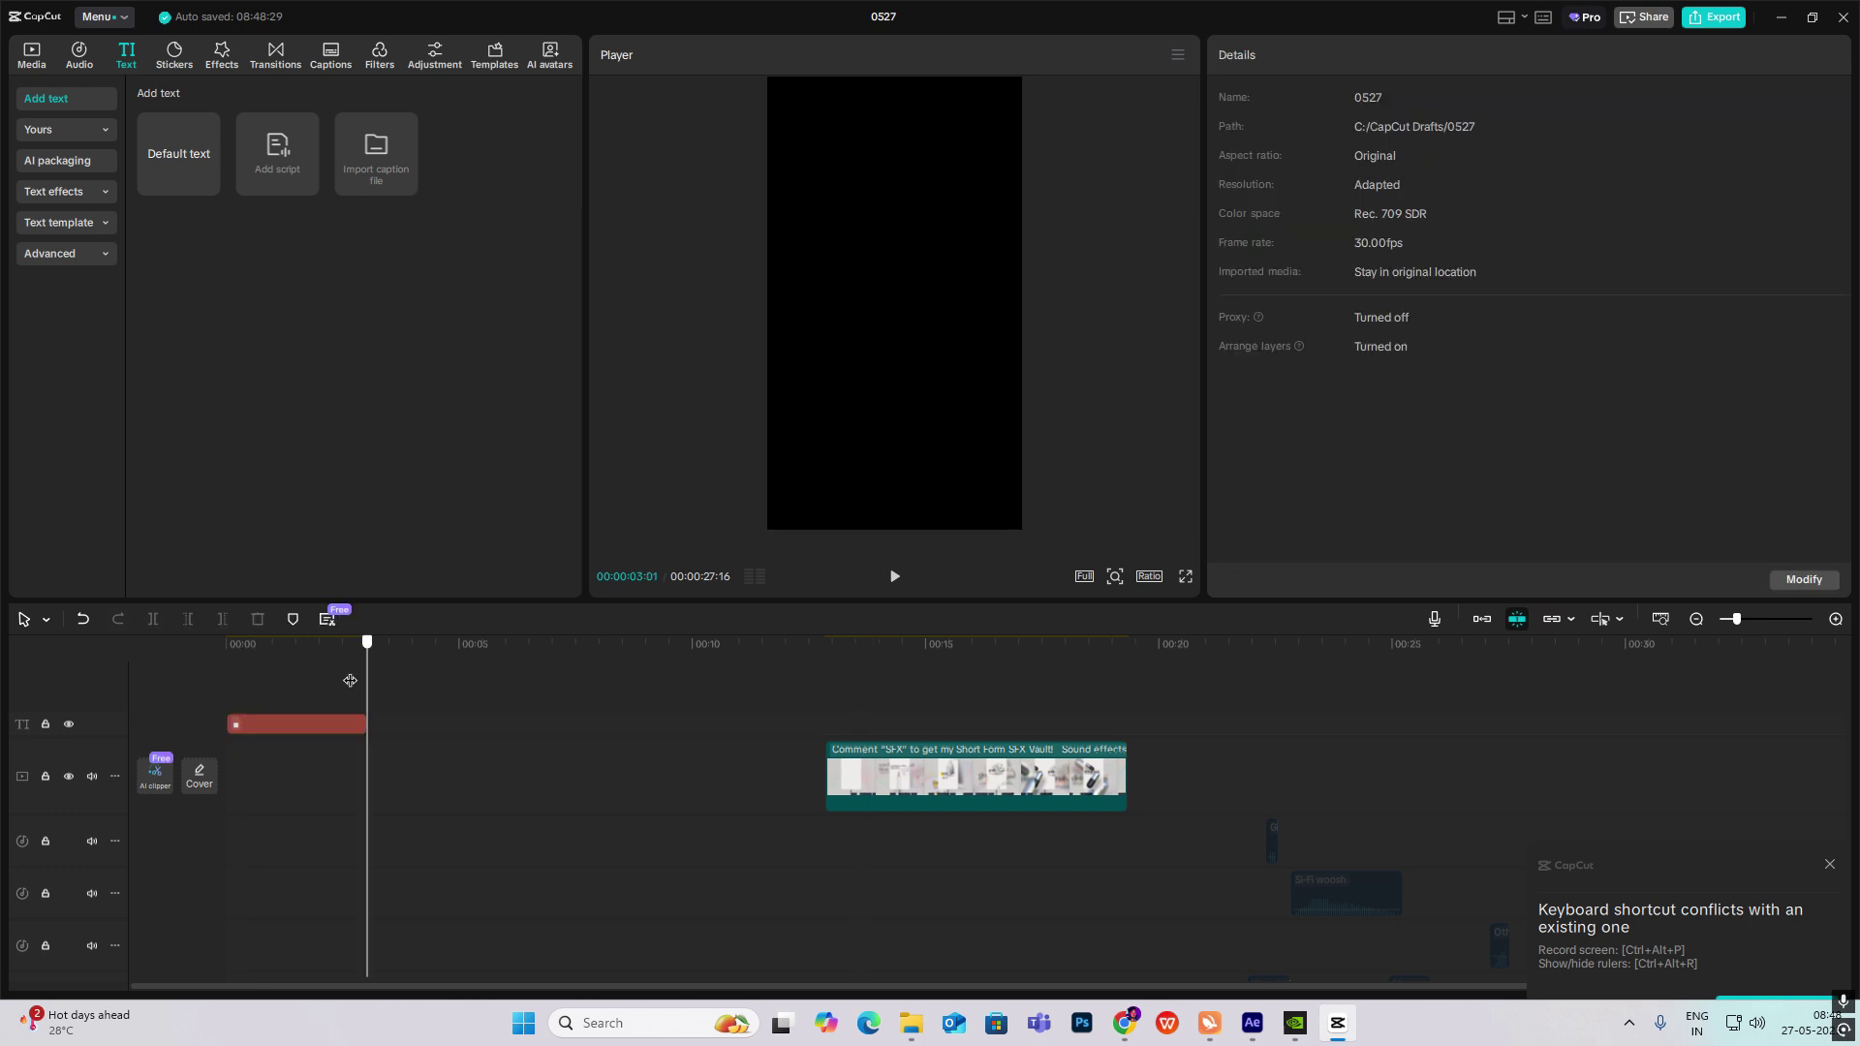
left_click(302, 688)
left_click(267, 725)
scroll(1392, 316, "down", 1)
left_click(1392, 349)
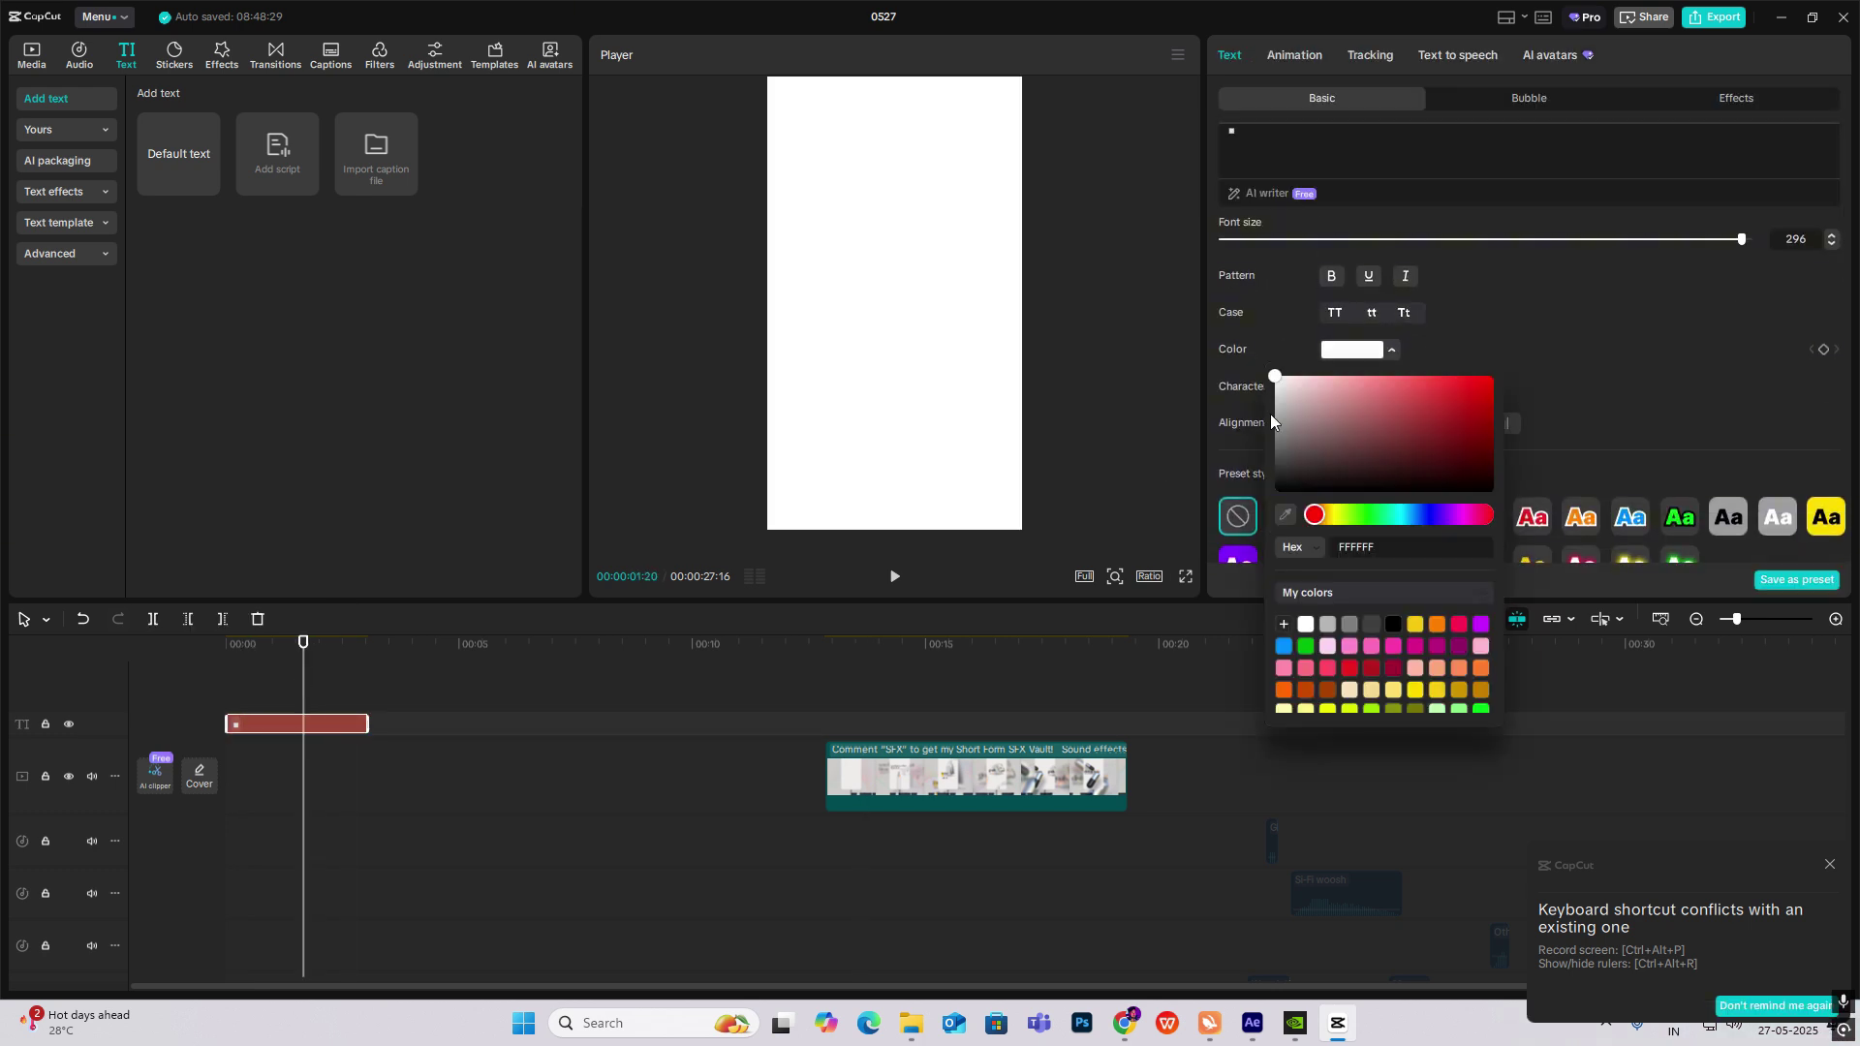
left_click_drag(1281, 398, 1267, 403)
left_click(1524, 317)
Add a second text clip above the background, worded as in the reference: "you know what" and "time it is?" on two lines.
left_click(843, 673)
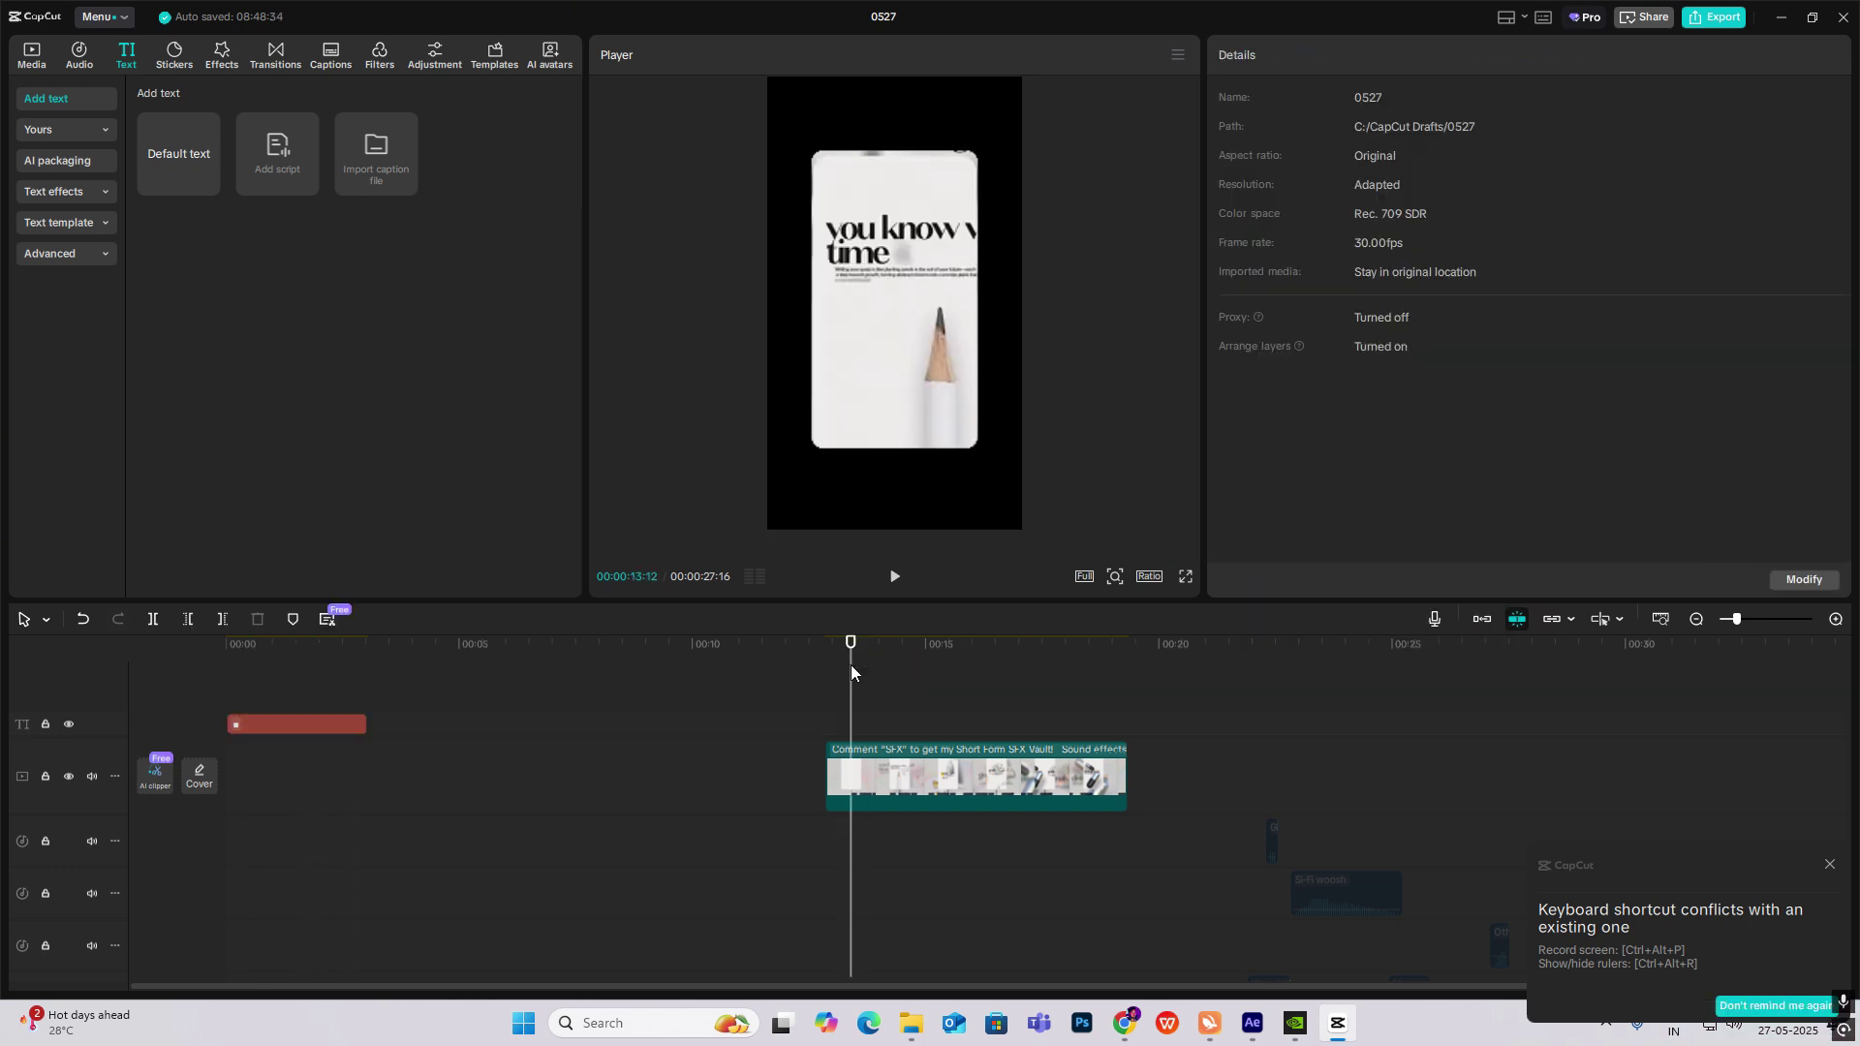
left_click_drag(841, 680, 867, 686)
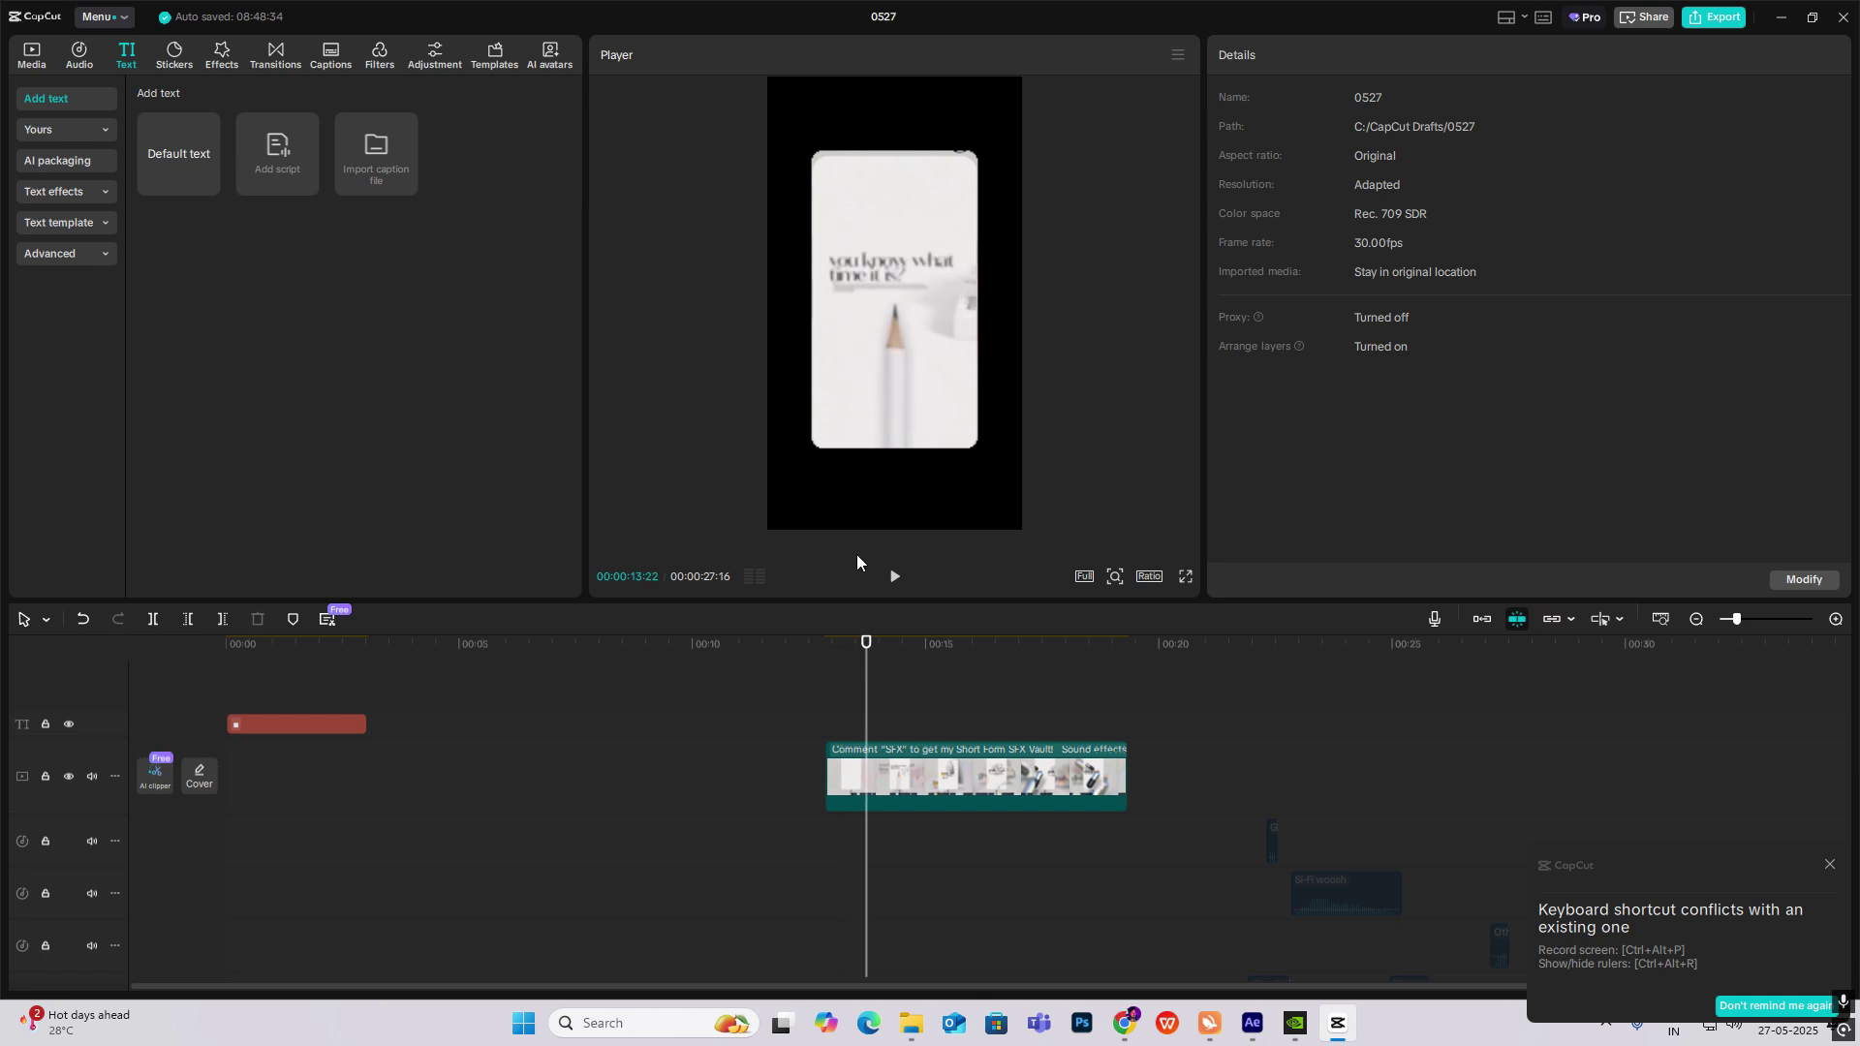
left_click_drag(178, 153, 225, 684)
left_click(263, 695)
left_click(264, 725)
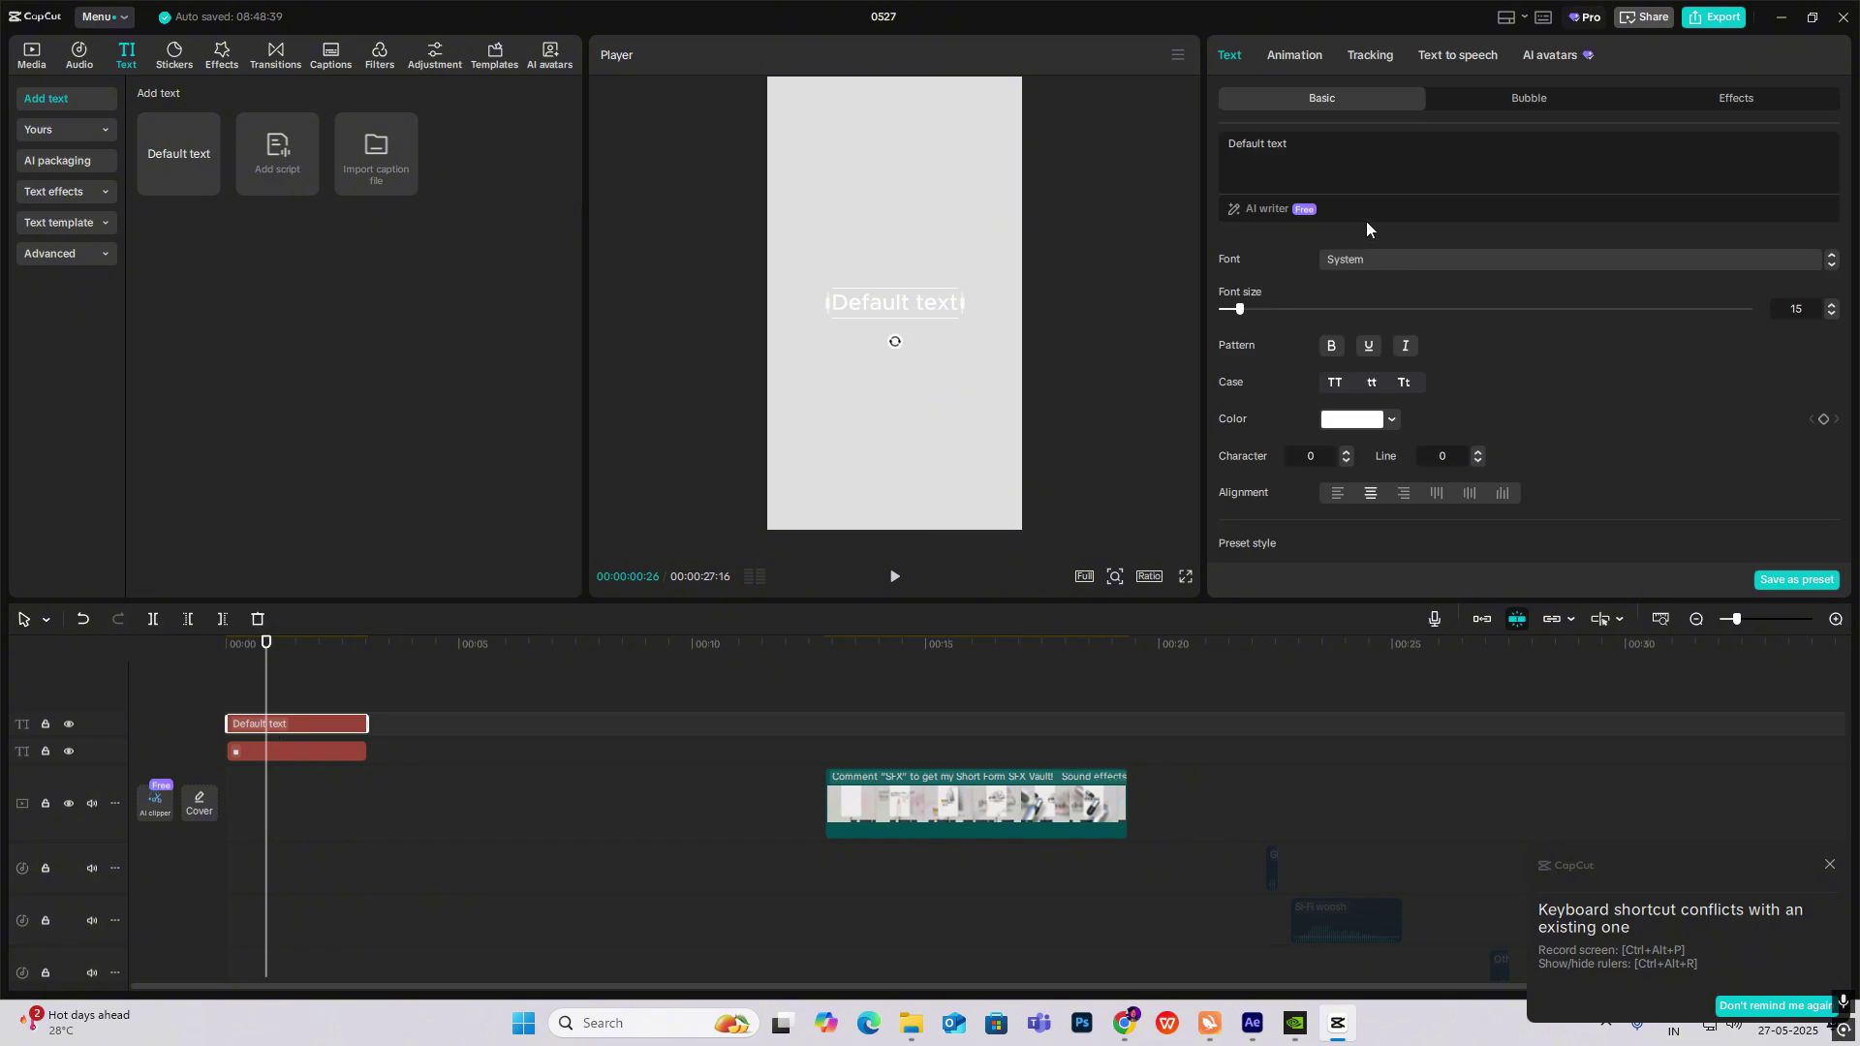
type("you know what time it is?")
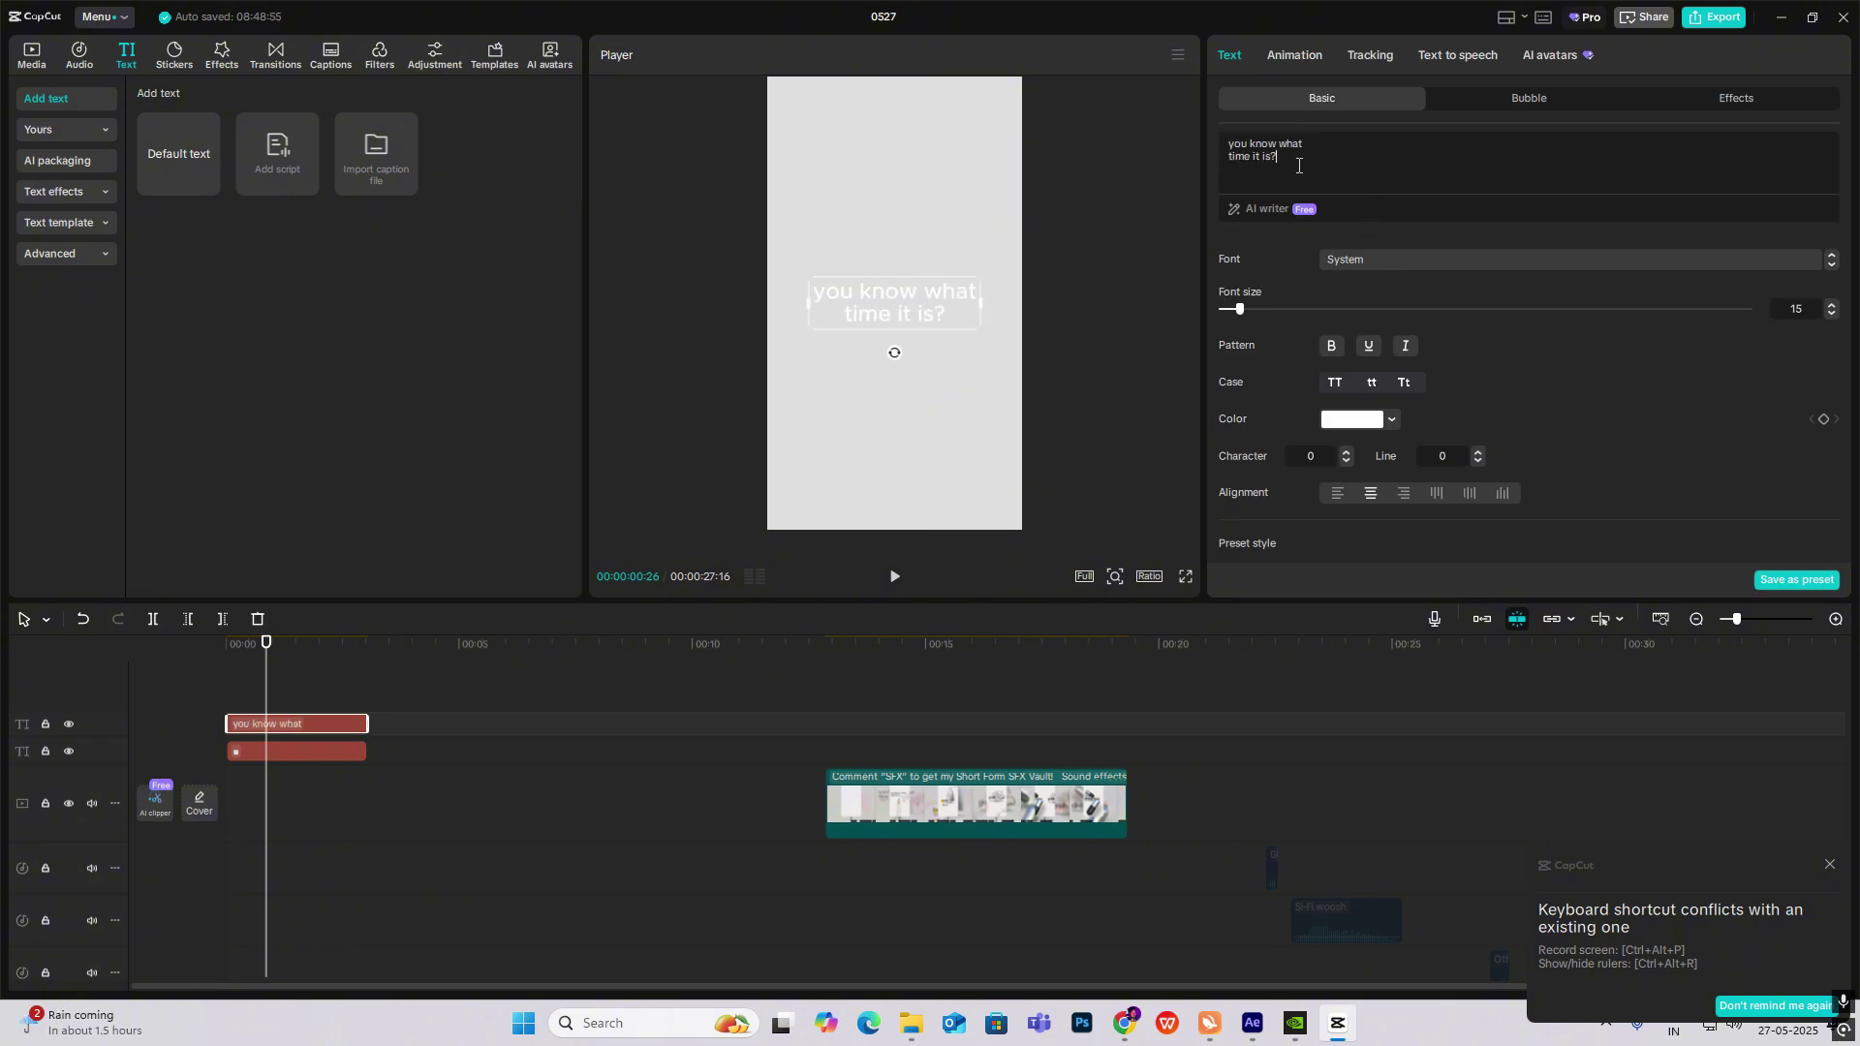
Format the two-line title in black, left-aligned, with the Cosmetic Black font.
left_click(1392, 418)
left_click(1292, 516)
left_click(1486, 266)
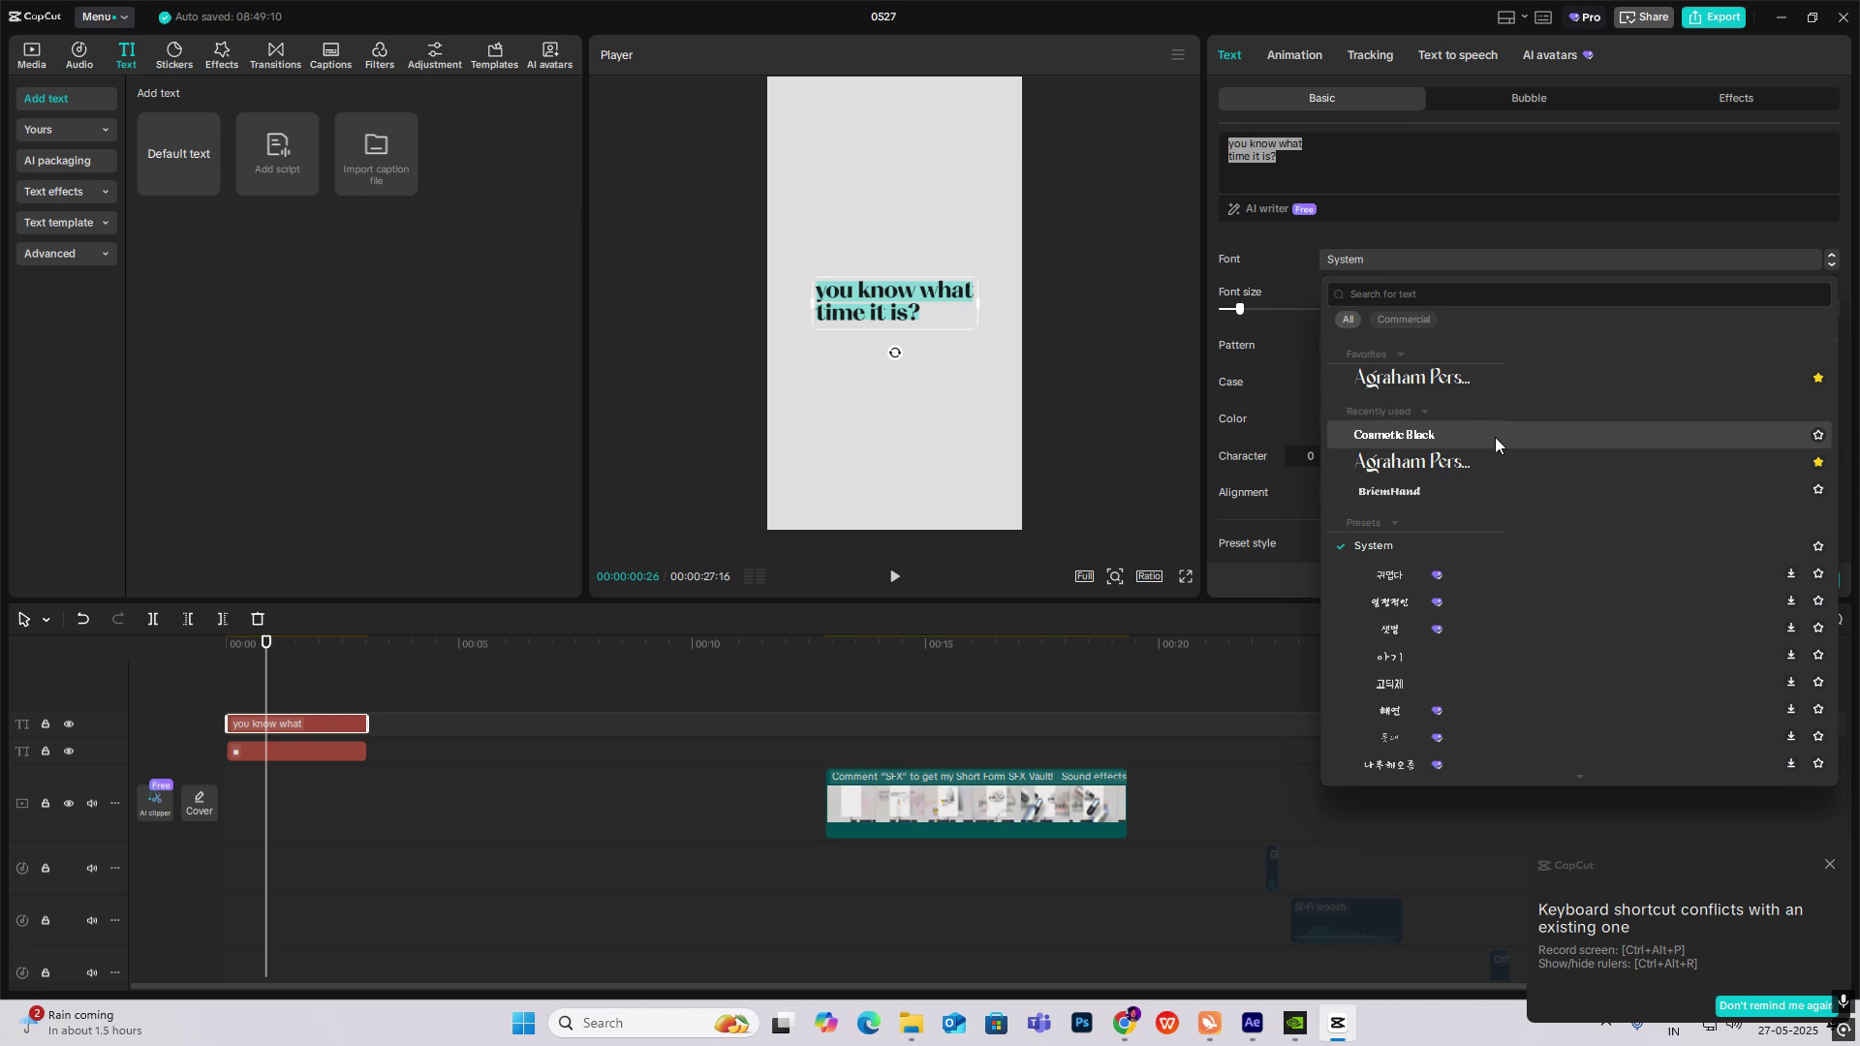
left_click(1415, 435)
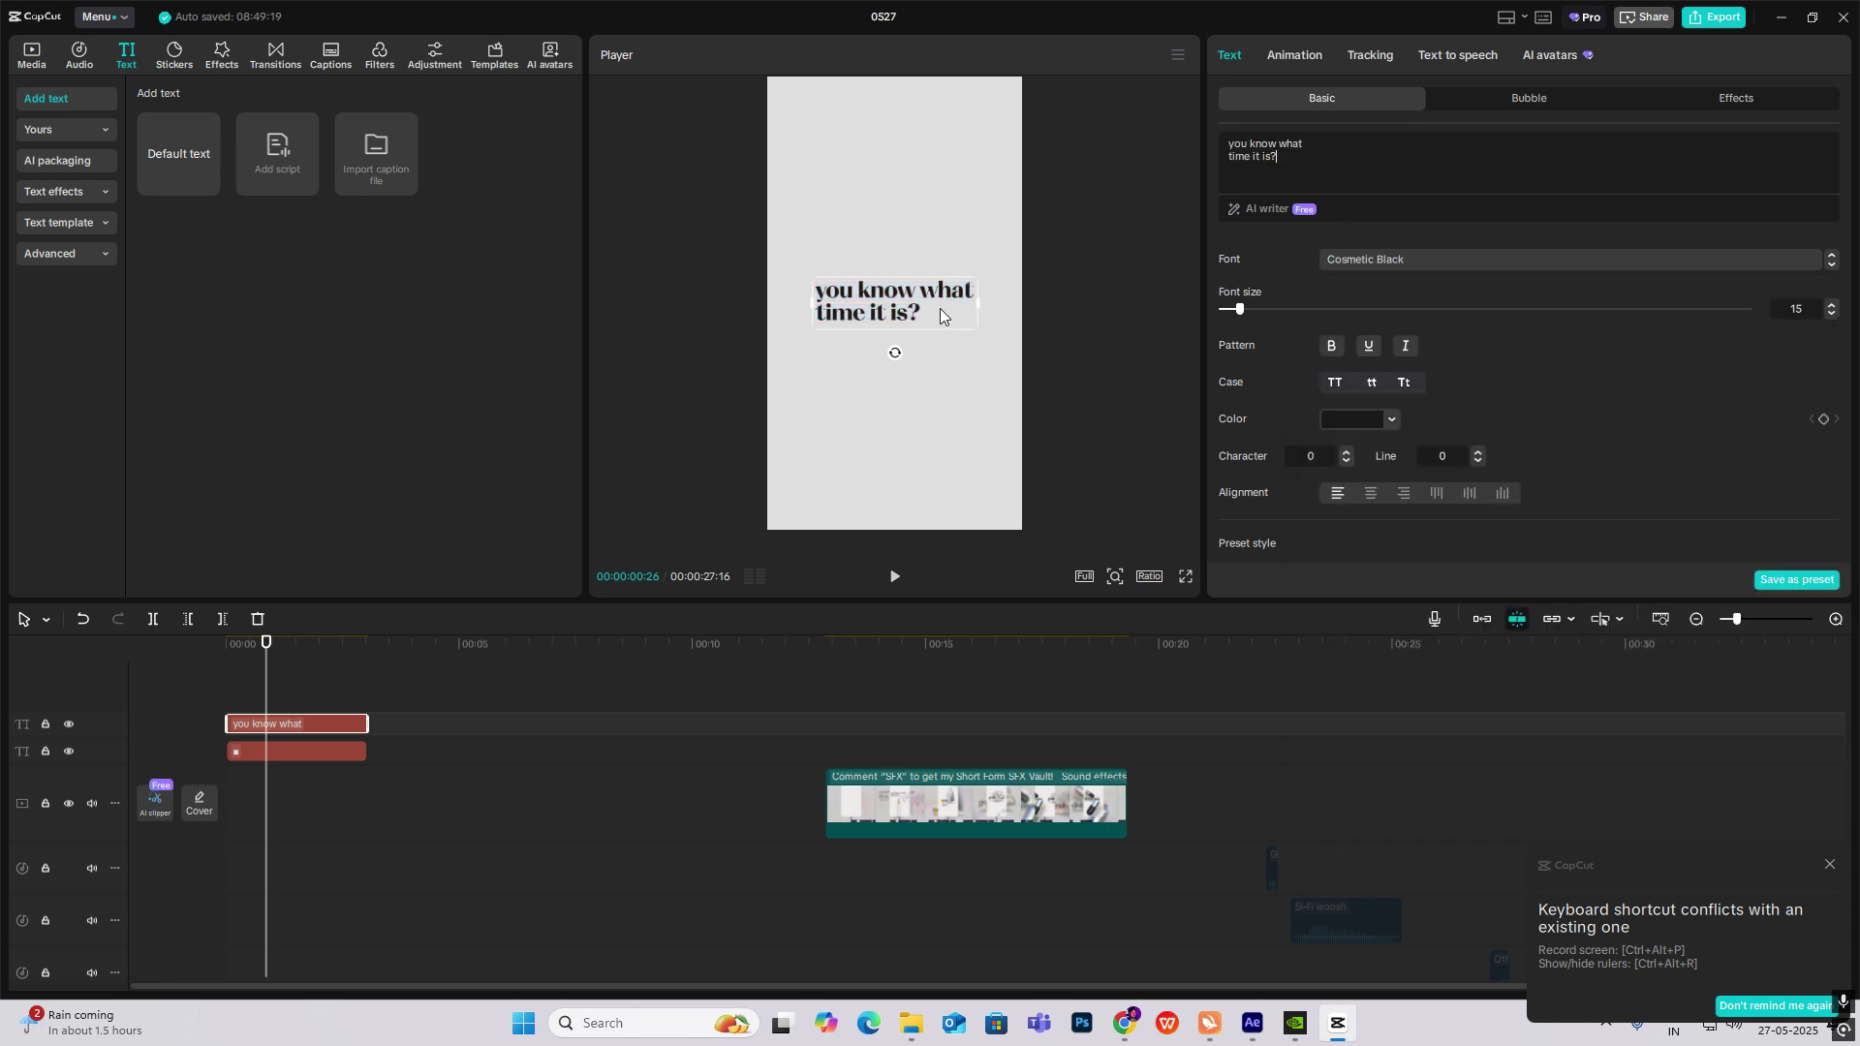
Check the title's layout in the reference clip, and enlarge the title across the upper part of the frame.
left_click_drag(940, 308, 1013, 274)
left_click(851, 753)
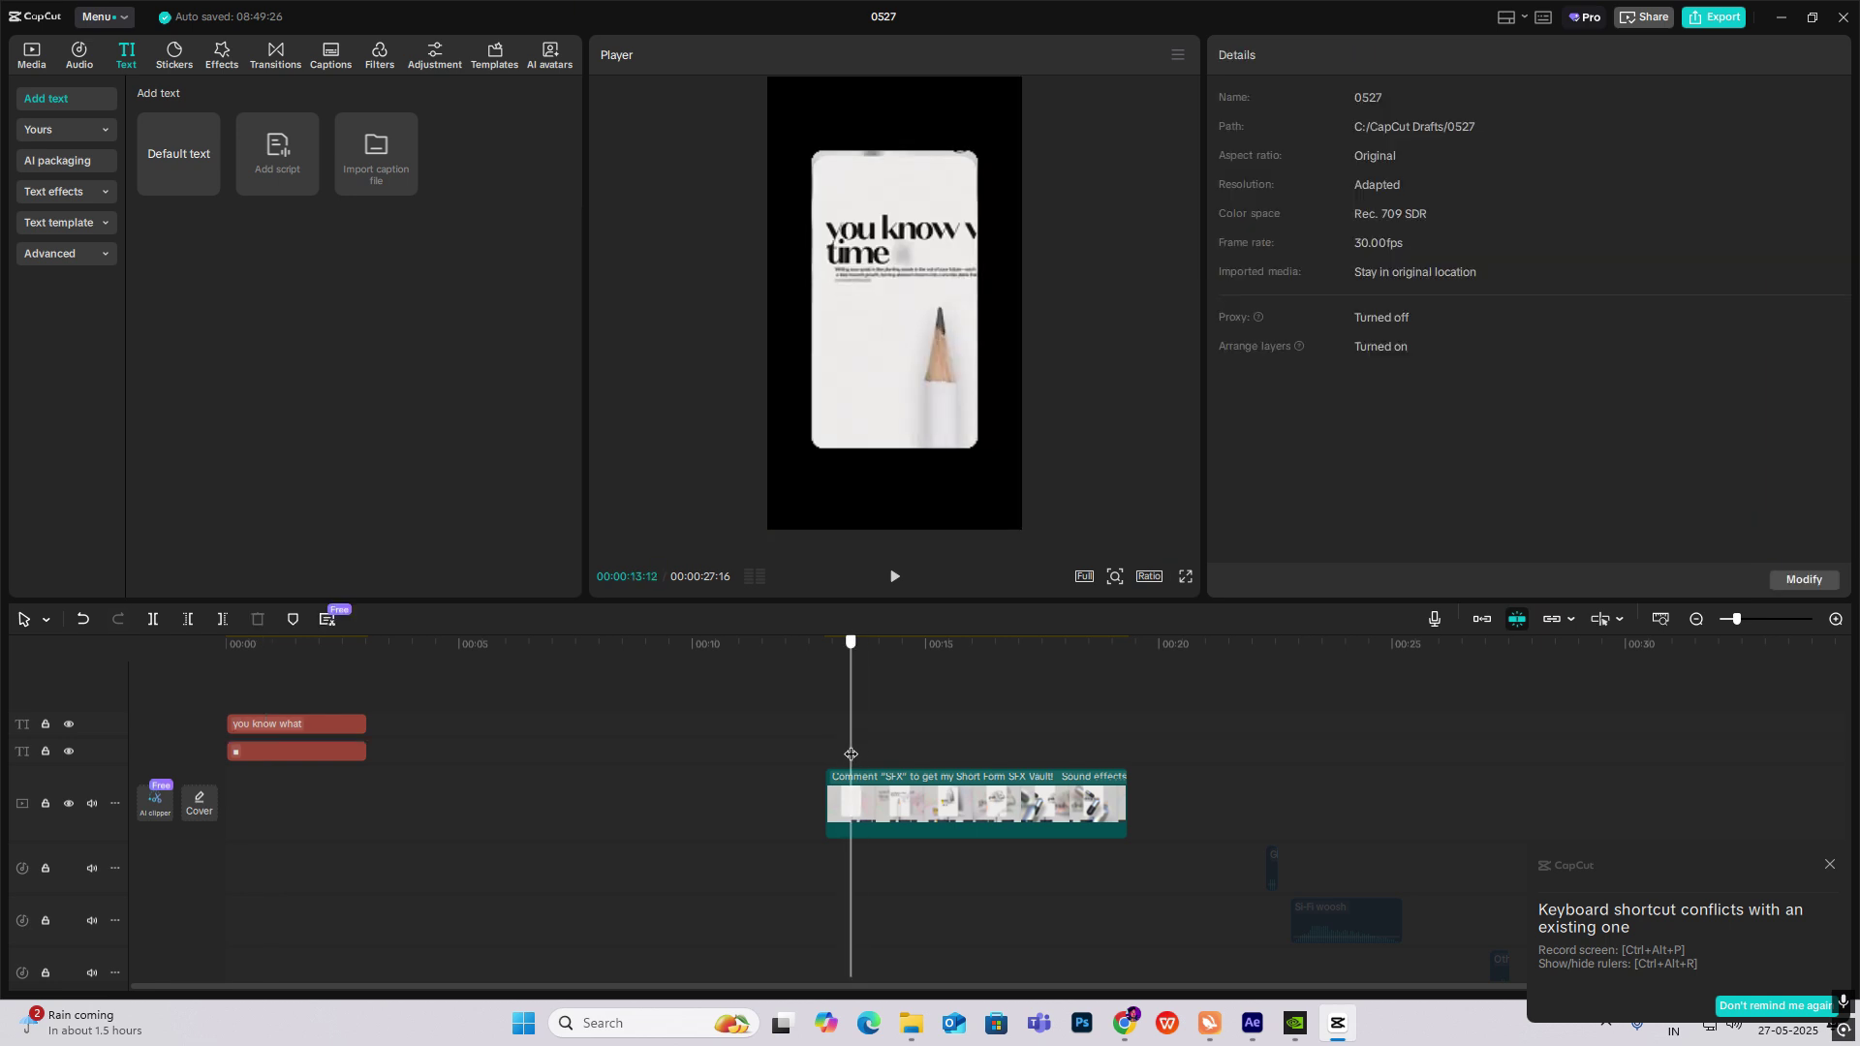
left_click(893, 574)
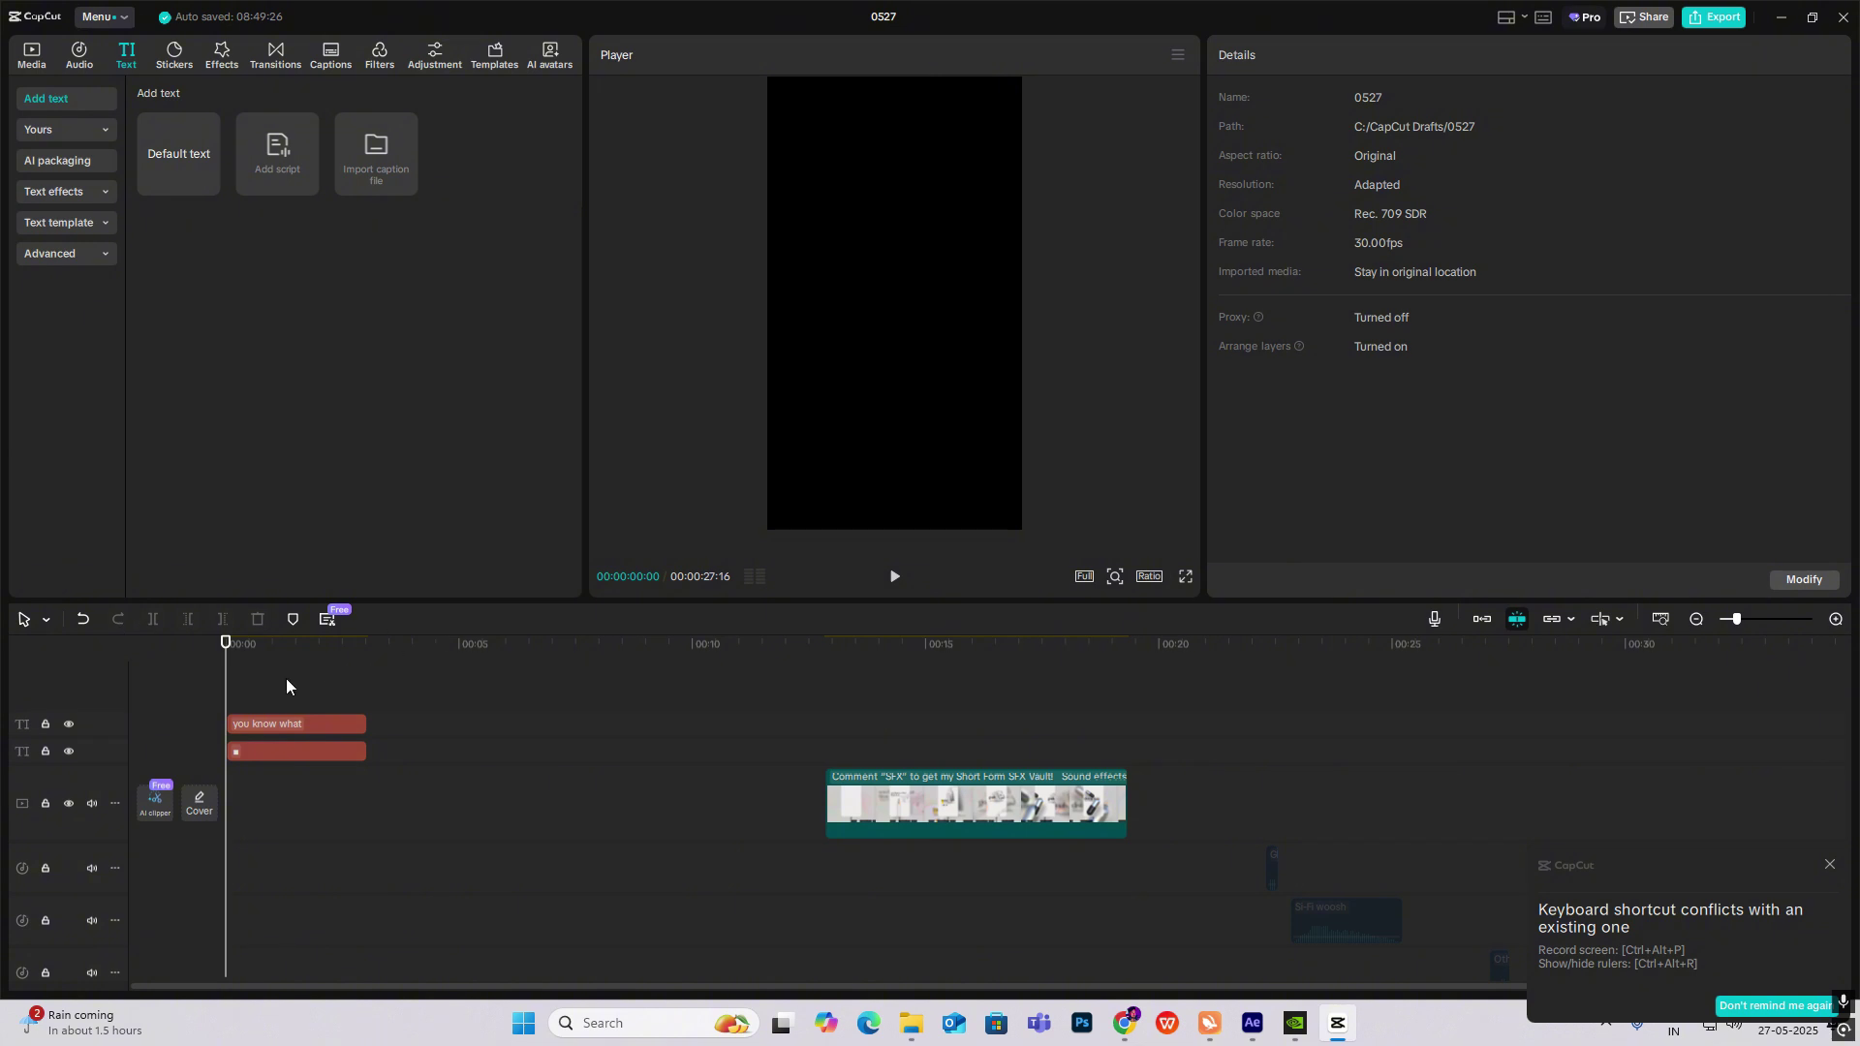
left_click(252, 685)
left_click(291, 724)
left_click_drag(863, 181, 855, 229)
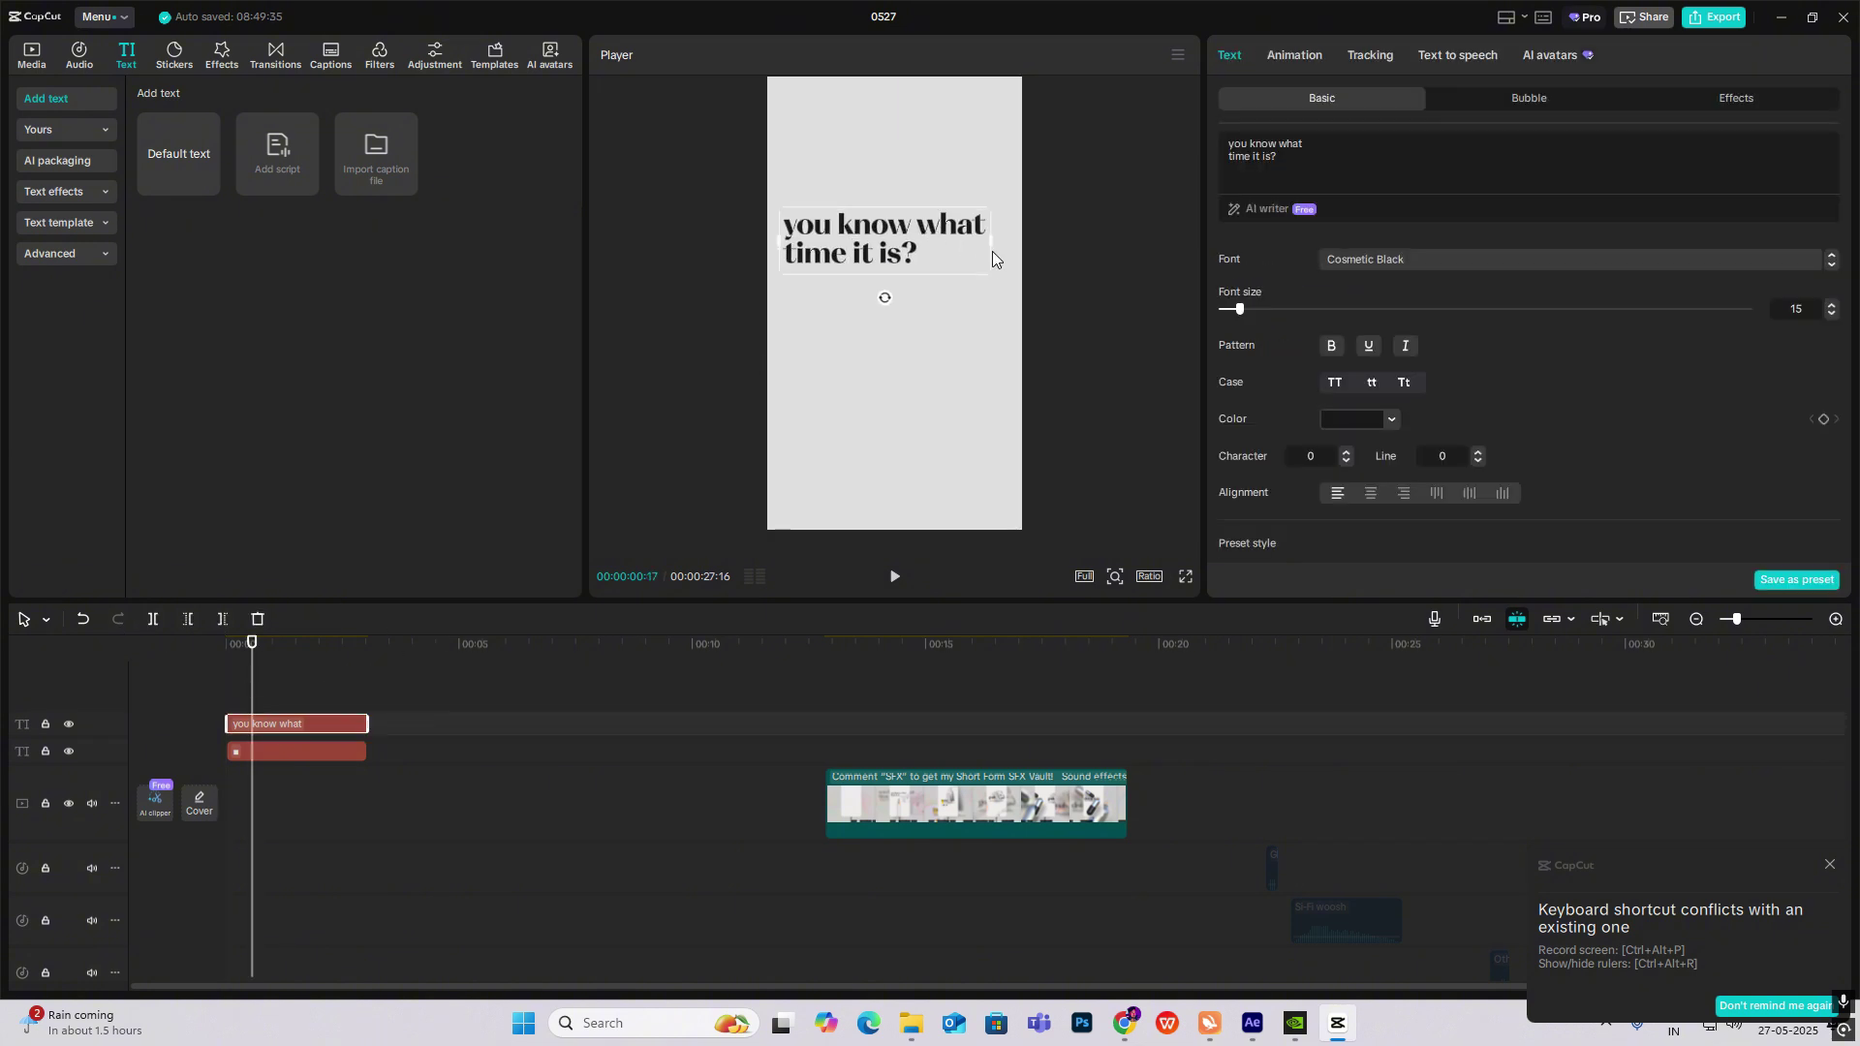
left_click_drag(992, 275, 1011, 270)
Reduce only the title's second line, "time it is?", to font size 13.
double_click(945, 252)
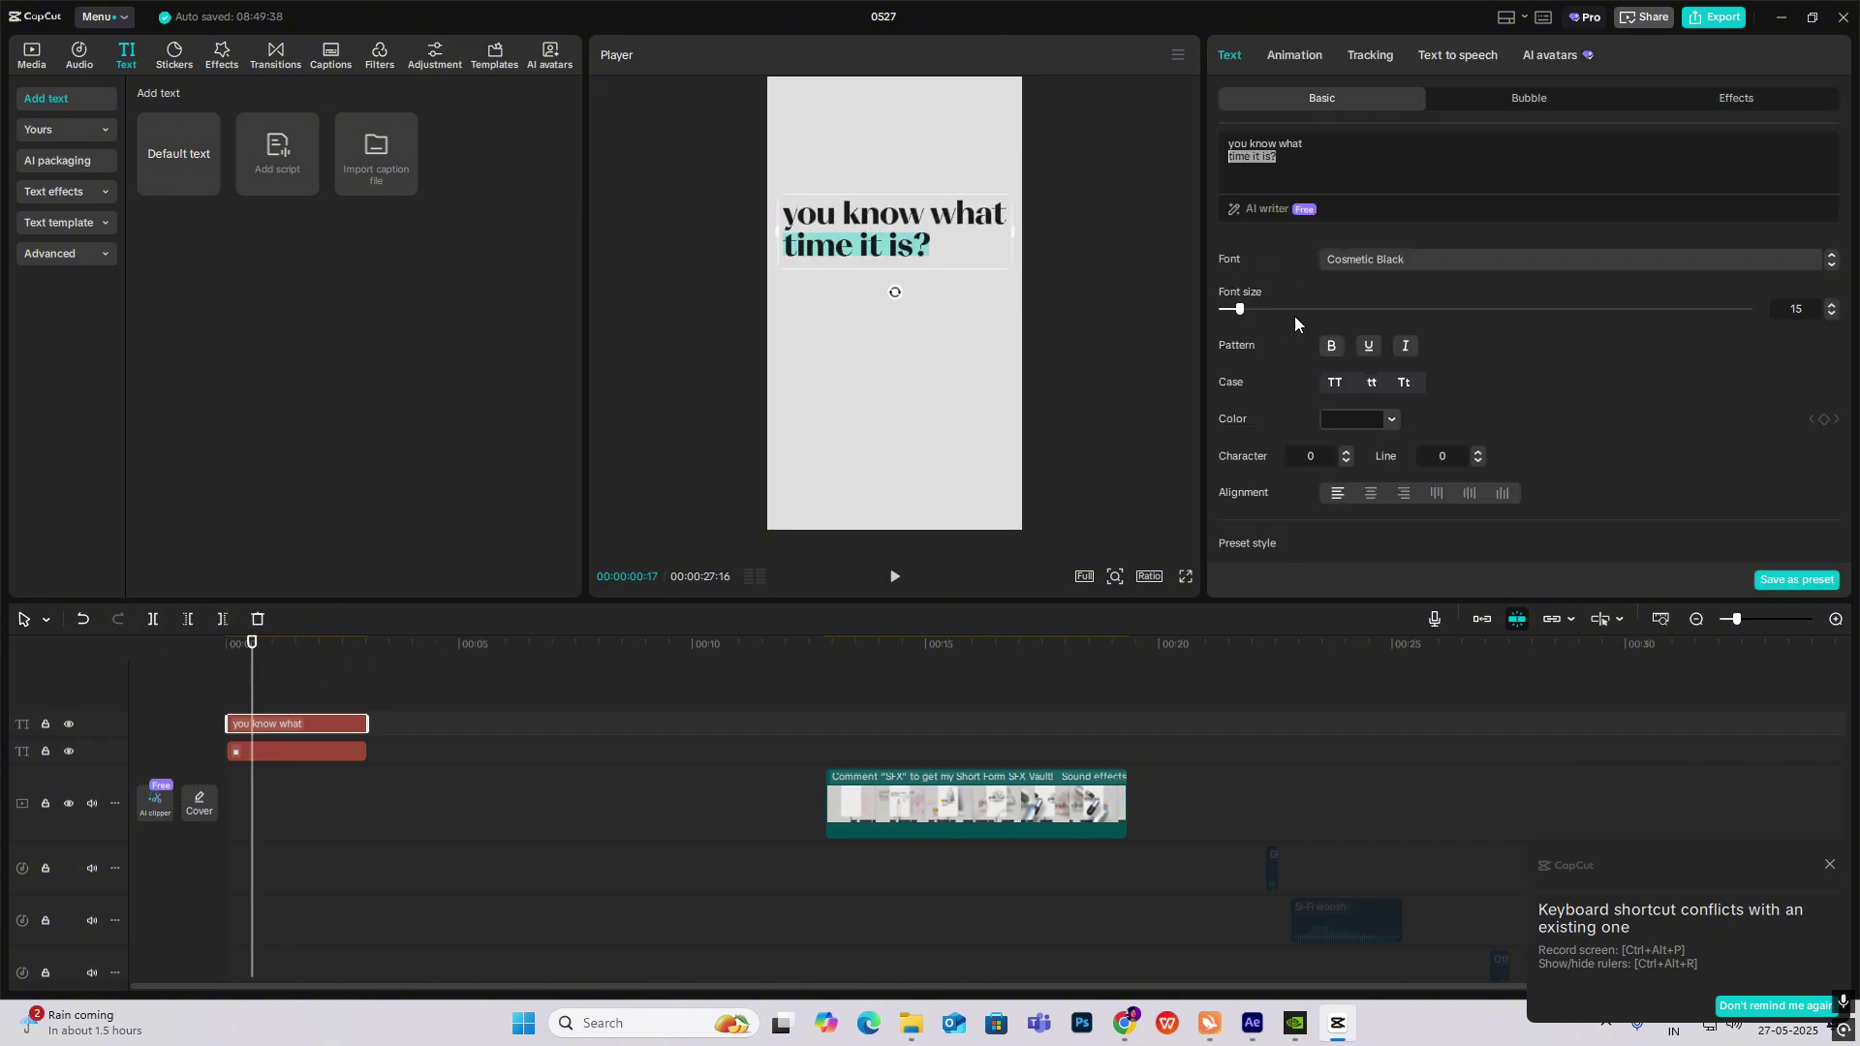
left_click(1831, 314)
left_click(1831, 314)
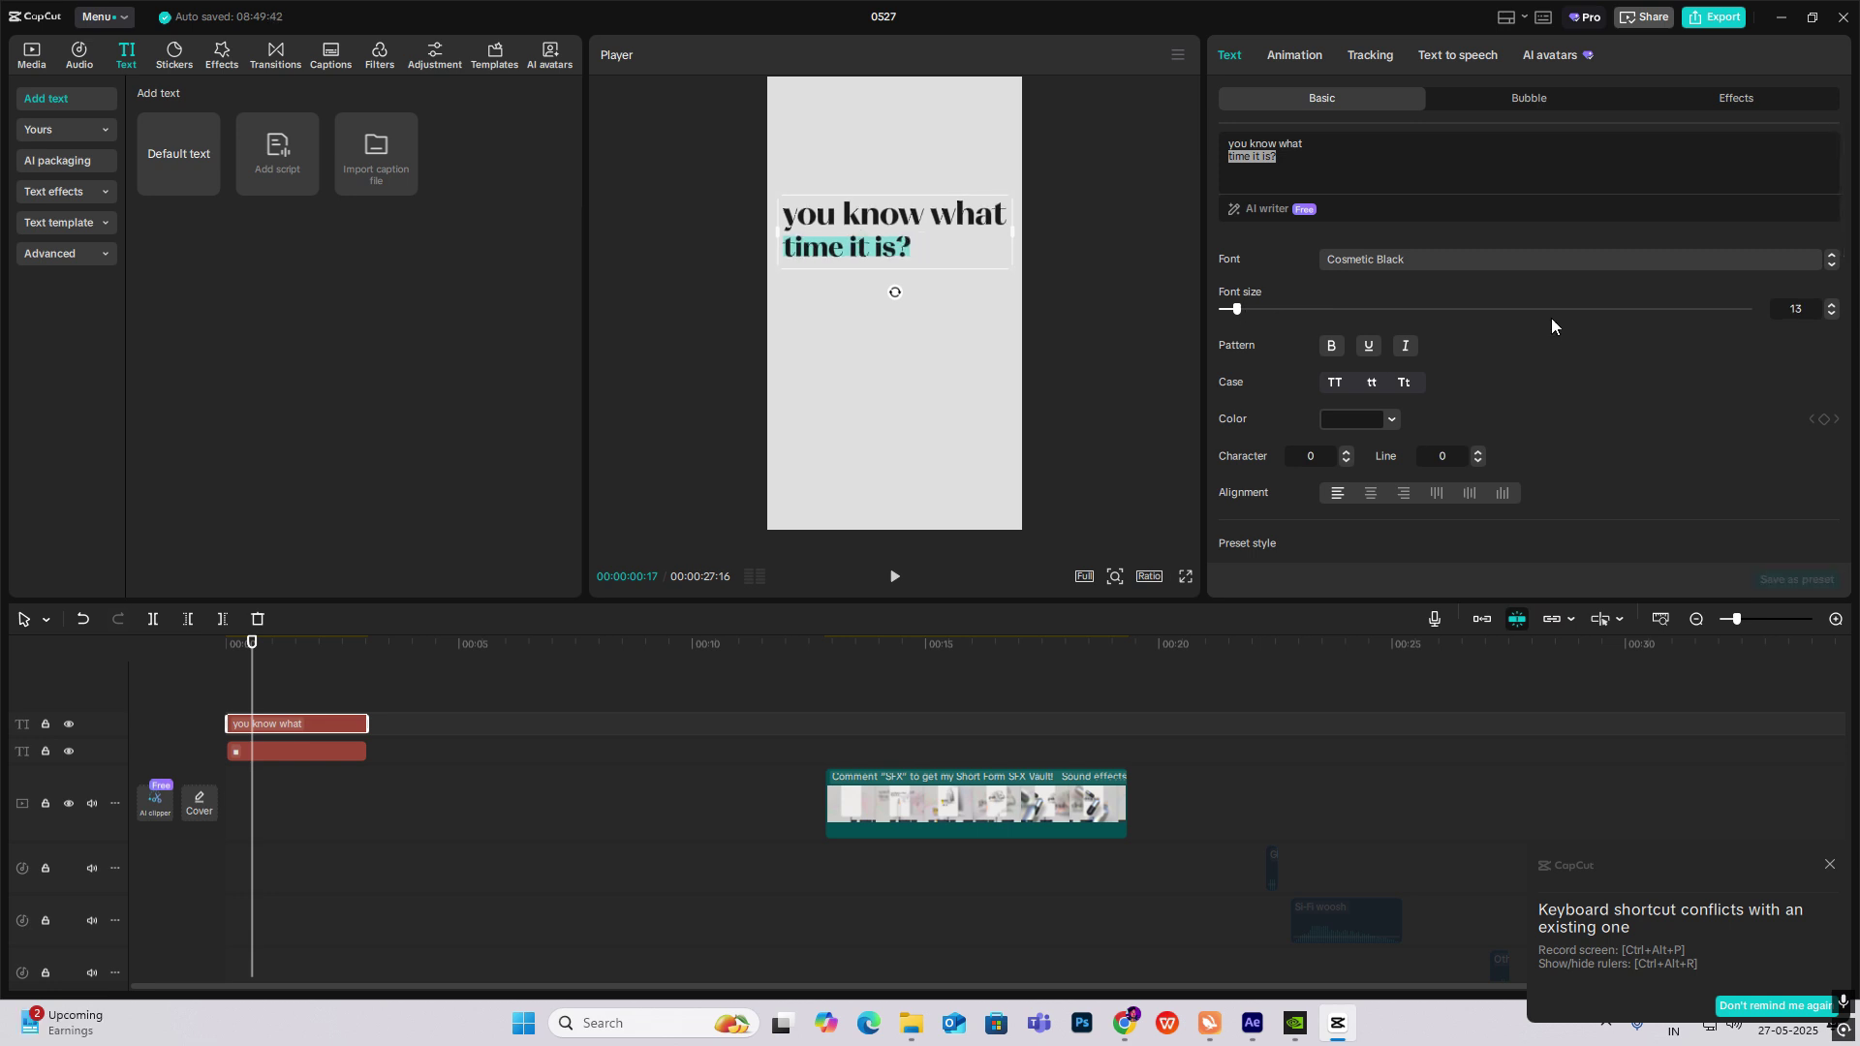
Tighten the line spacing of the whole two-line title to a negative value.
key("ctrl+a")
scroll(1544, 452, "down", 3)
scroll(1531, 441, "up", 3)
left_click(1477, 382)
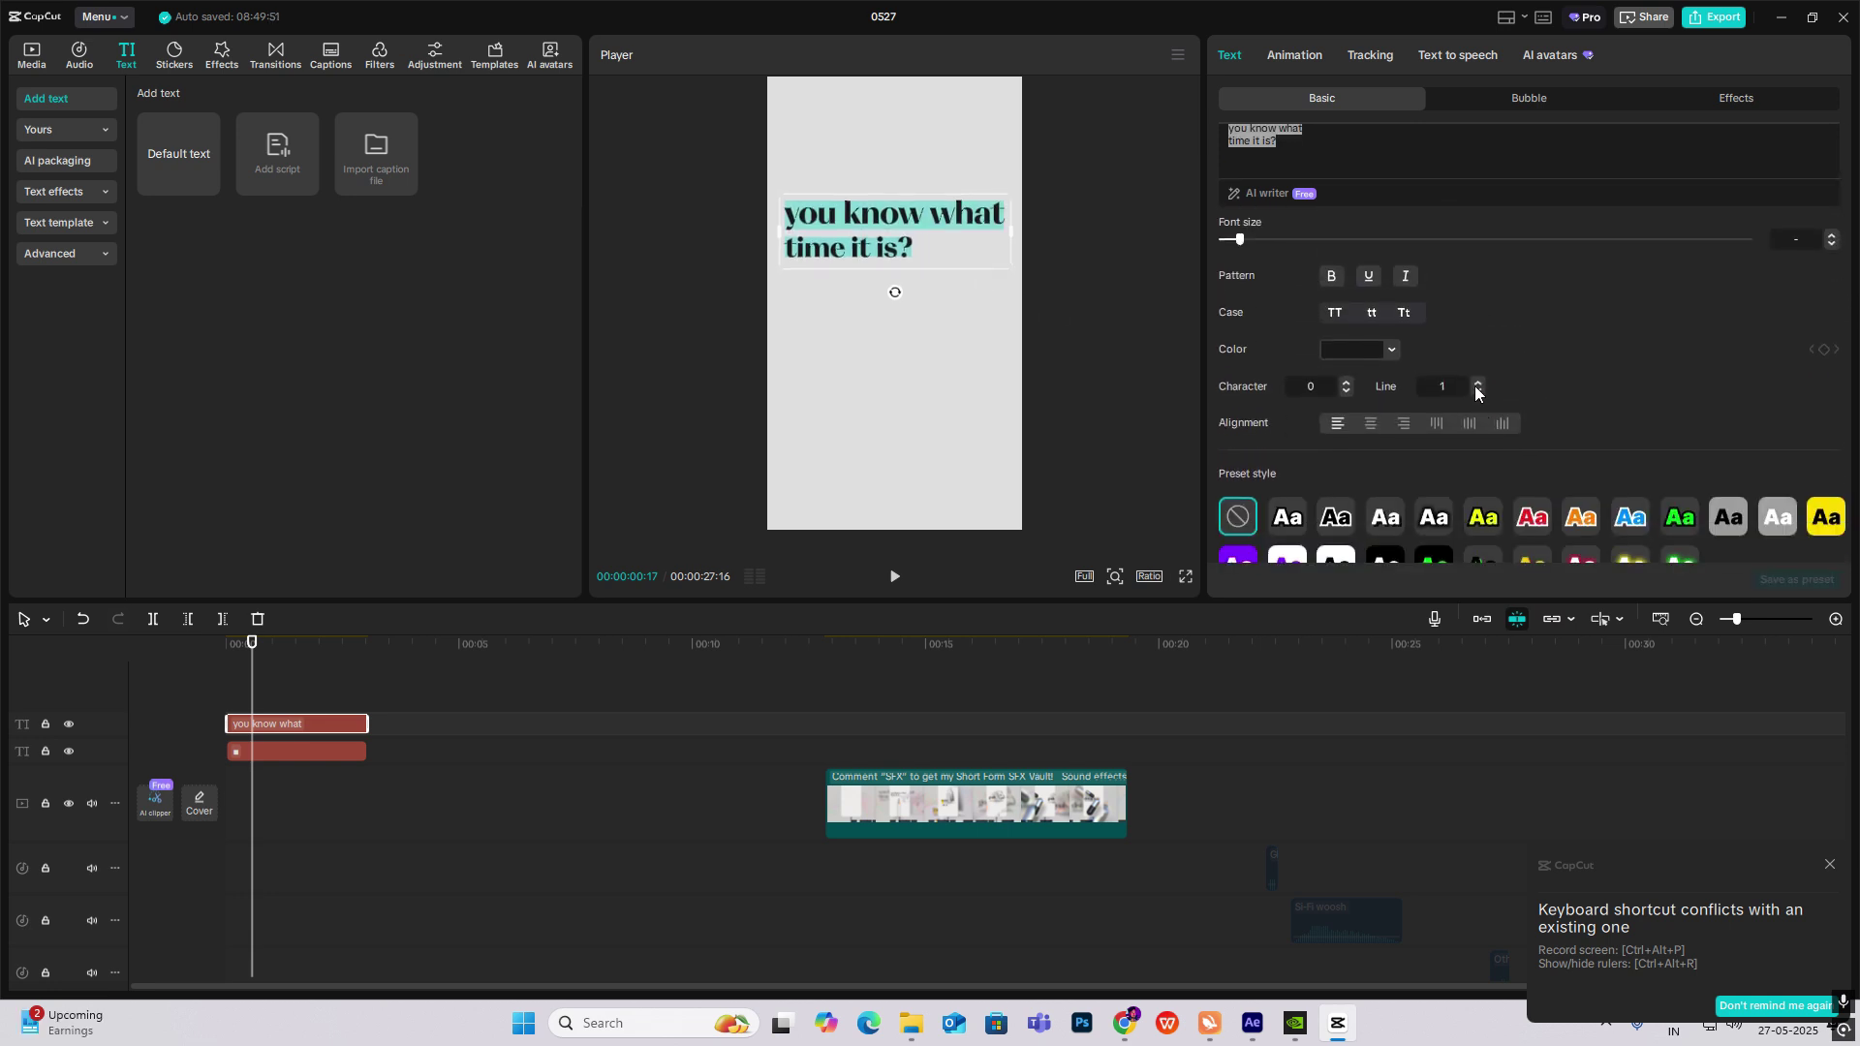
left_click(1478, 393)
left_click(1479, 392)
left_click(1478, 391)
left_click(1479, 391)
left_click(1479, 392)
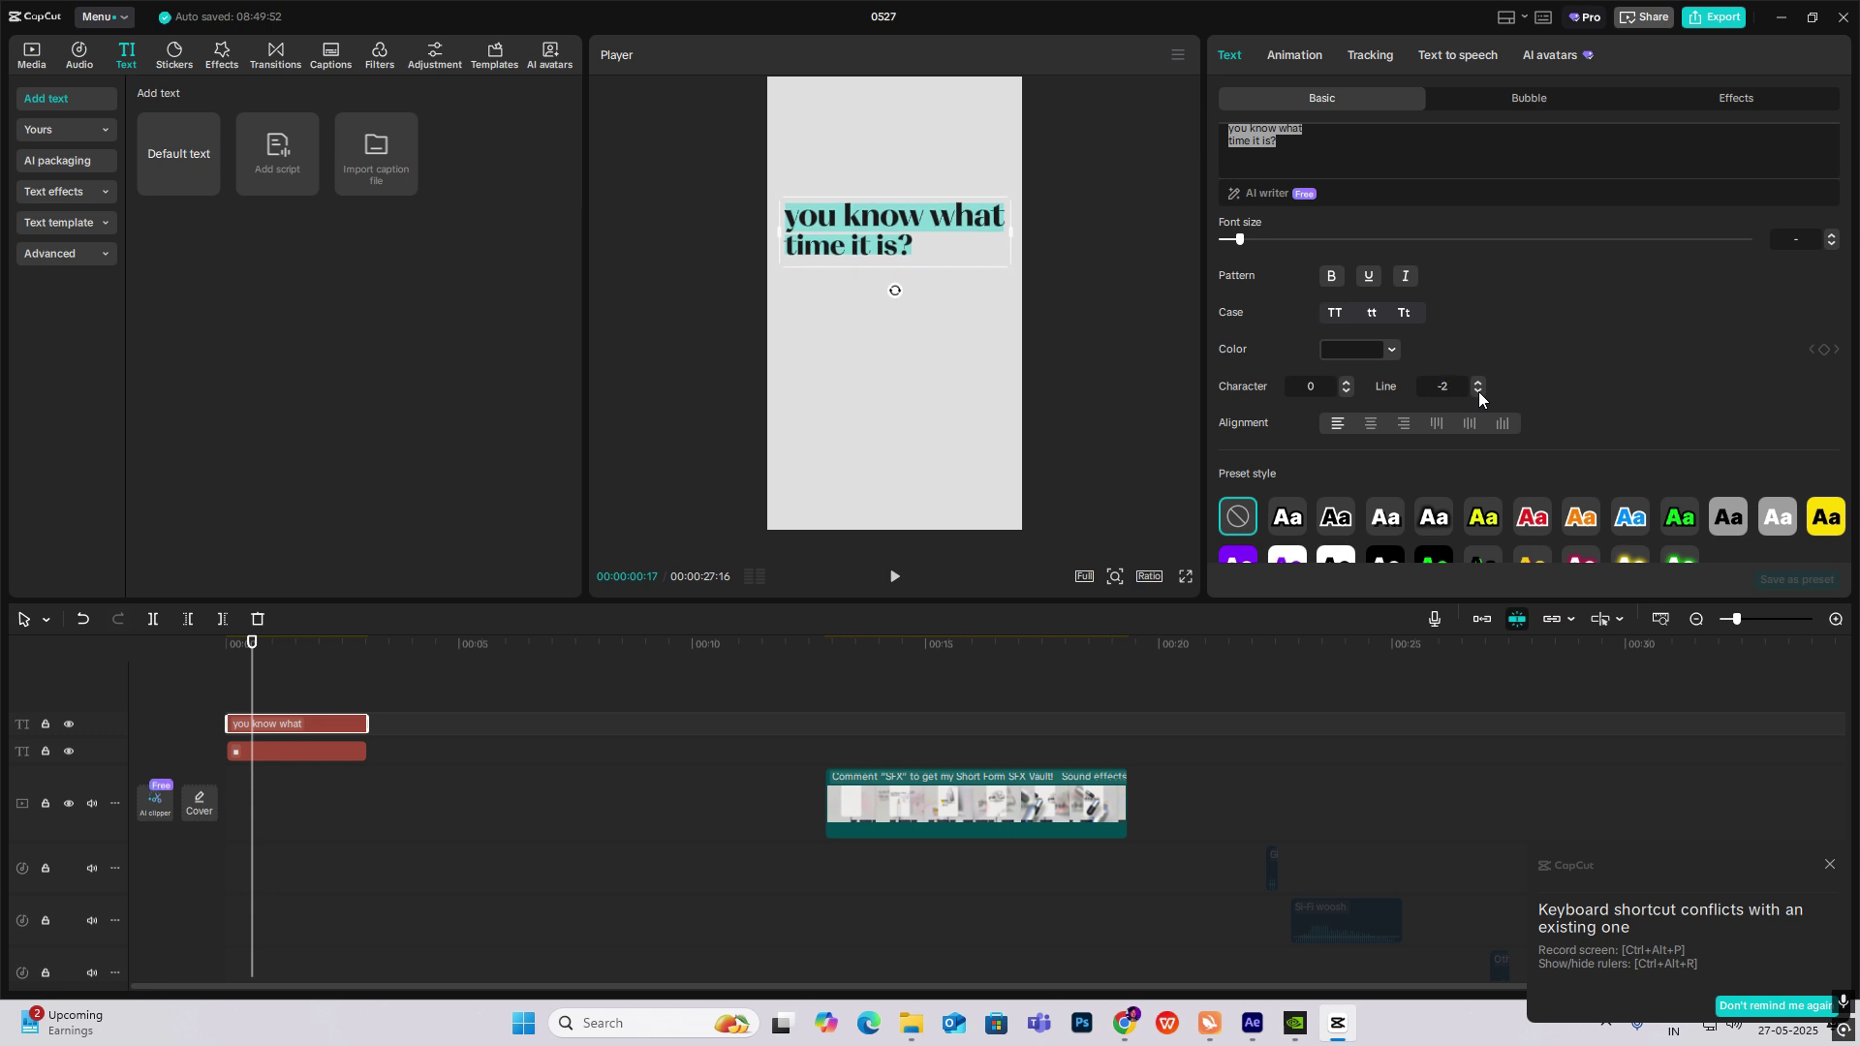
left_click(1194, 434)
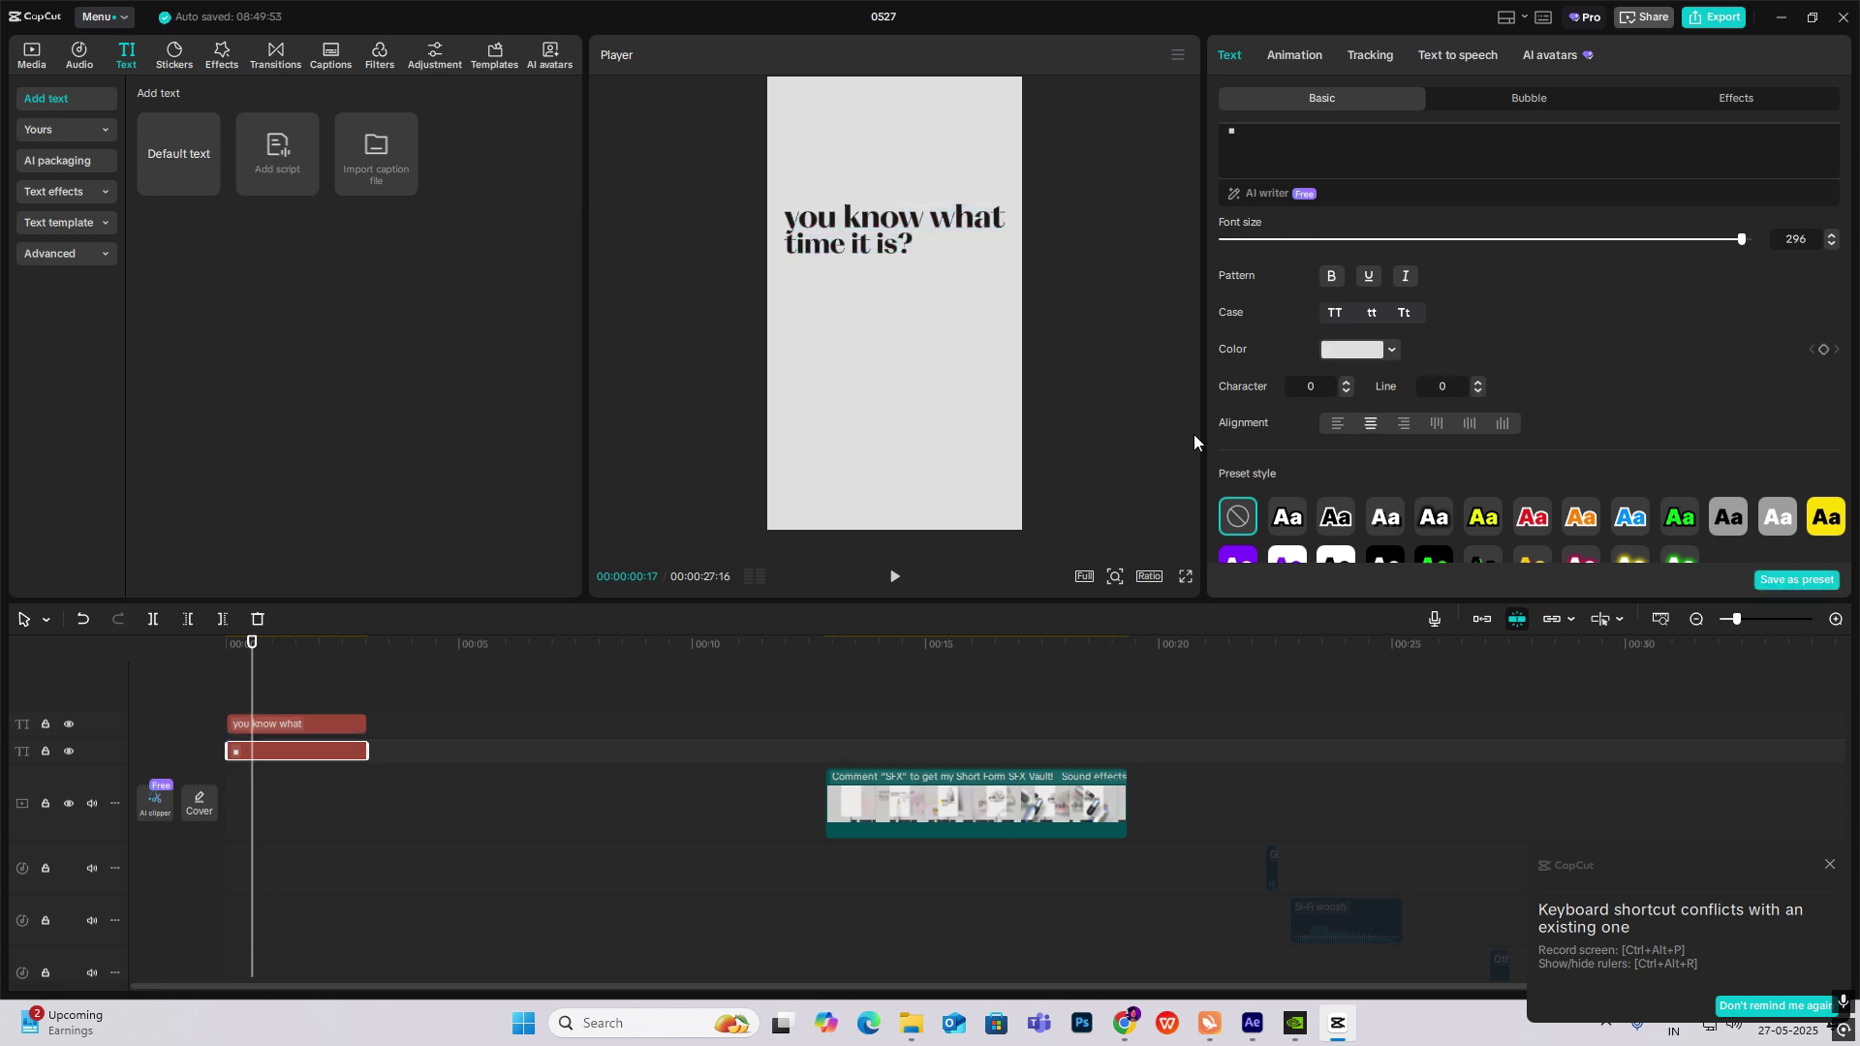
Add the white pencil image on a track above the texts, rotated about 139° to stand upright below the title.
left_click(29, 58)
left_click_drag(334, 194, 224, 678)
mouse_move(895, 454)
left_mouse_down()
mouse_move(698, 232)
mouse_move(798, 188)
left_mouse_up()
left_click_drag(904, 279, 900, 410)
left_click(1048, 271)
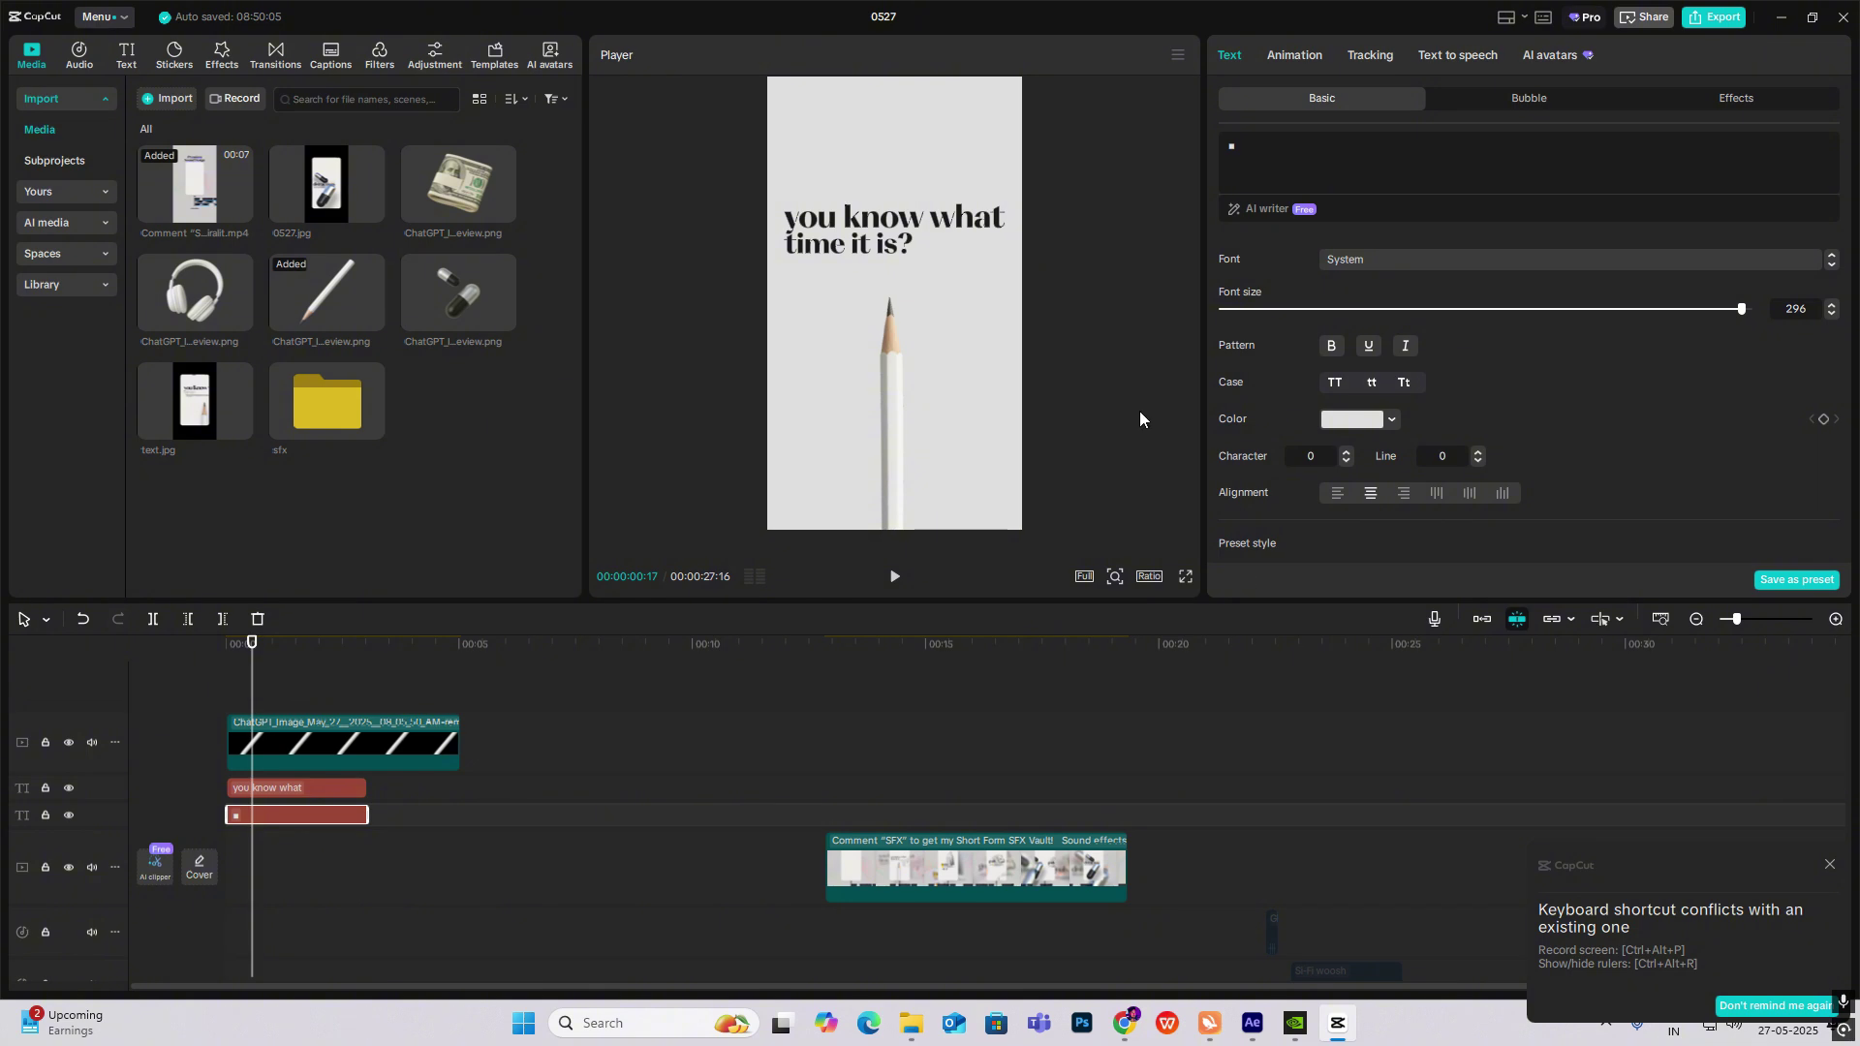
Switch to Chrome to review the ChatGPT prompts and generated object images, and return to CapCut.
left_click(1125, 1023)
left_click(456, 6)
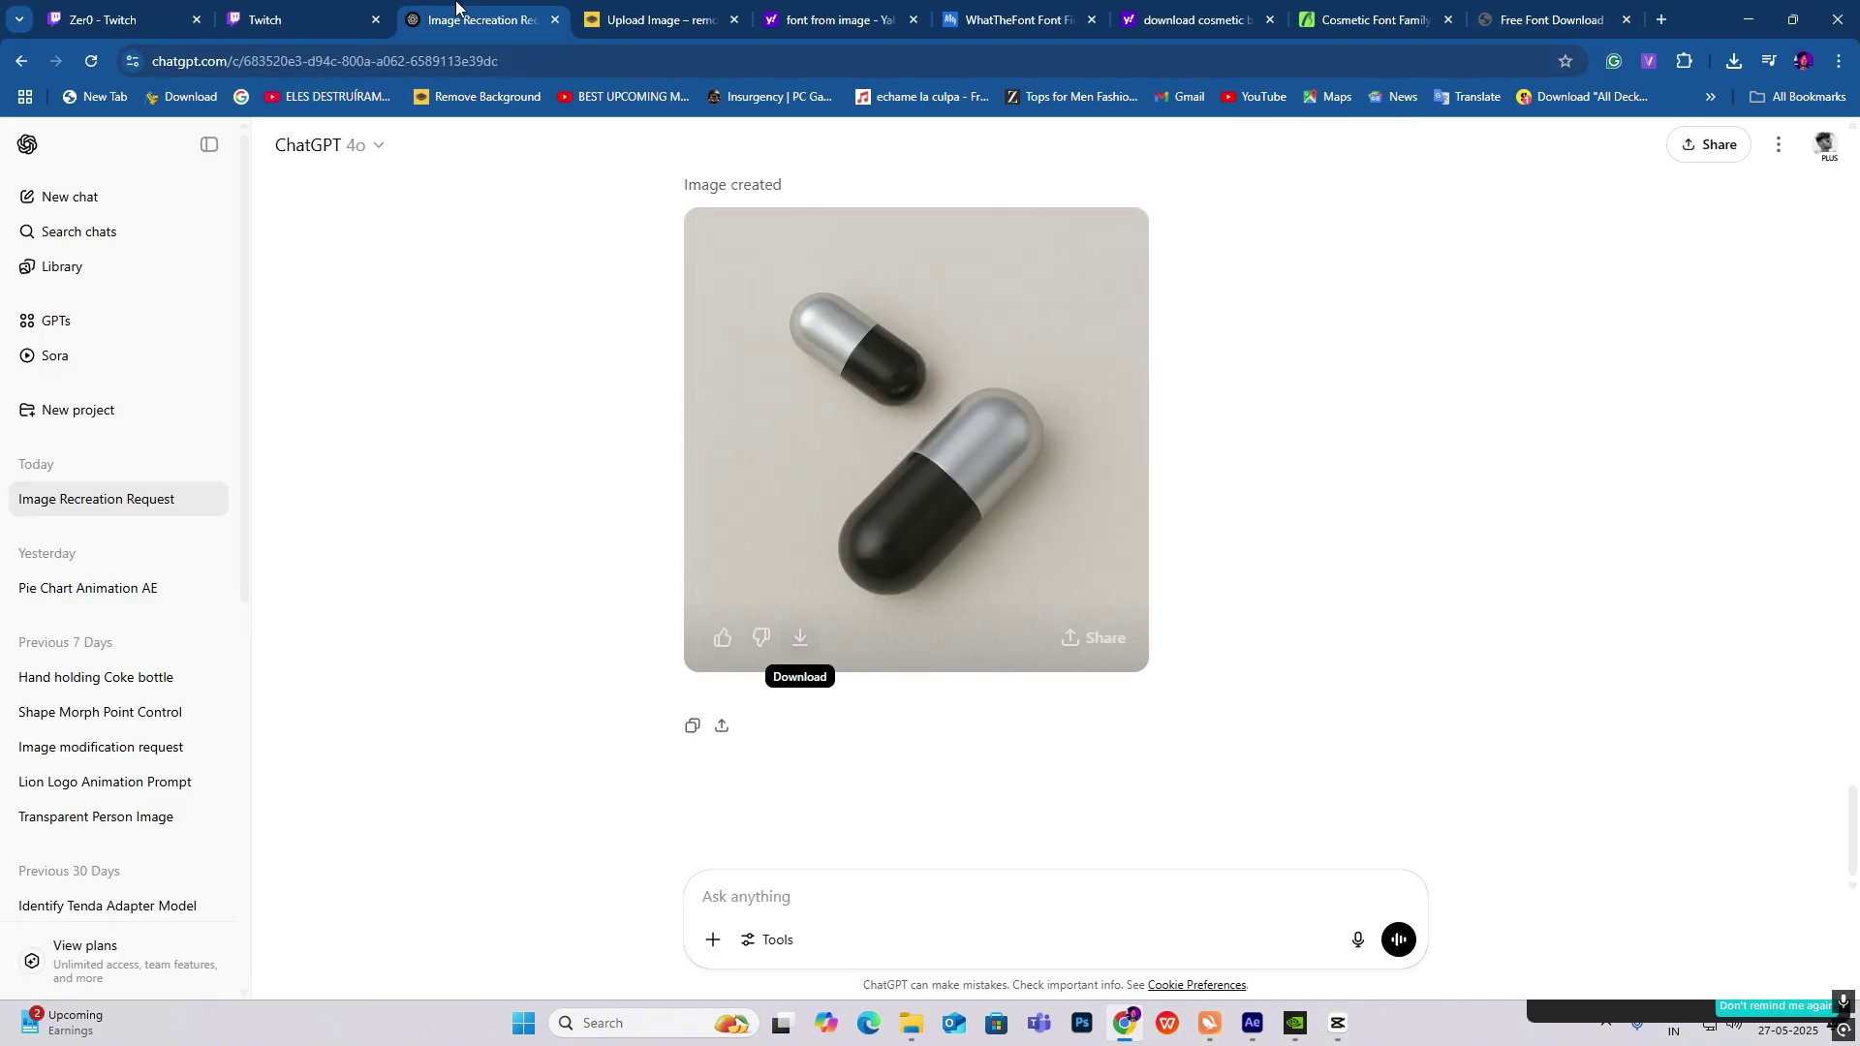
scroll(760, 394, "up", 6)
scroll(1848, 759, "up", 15)
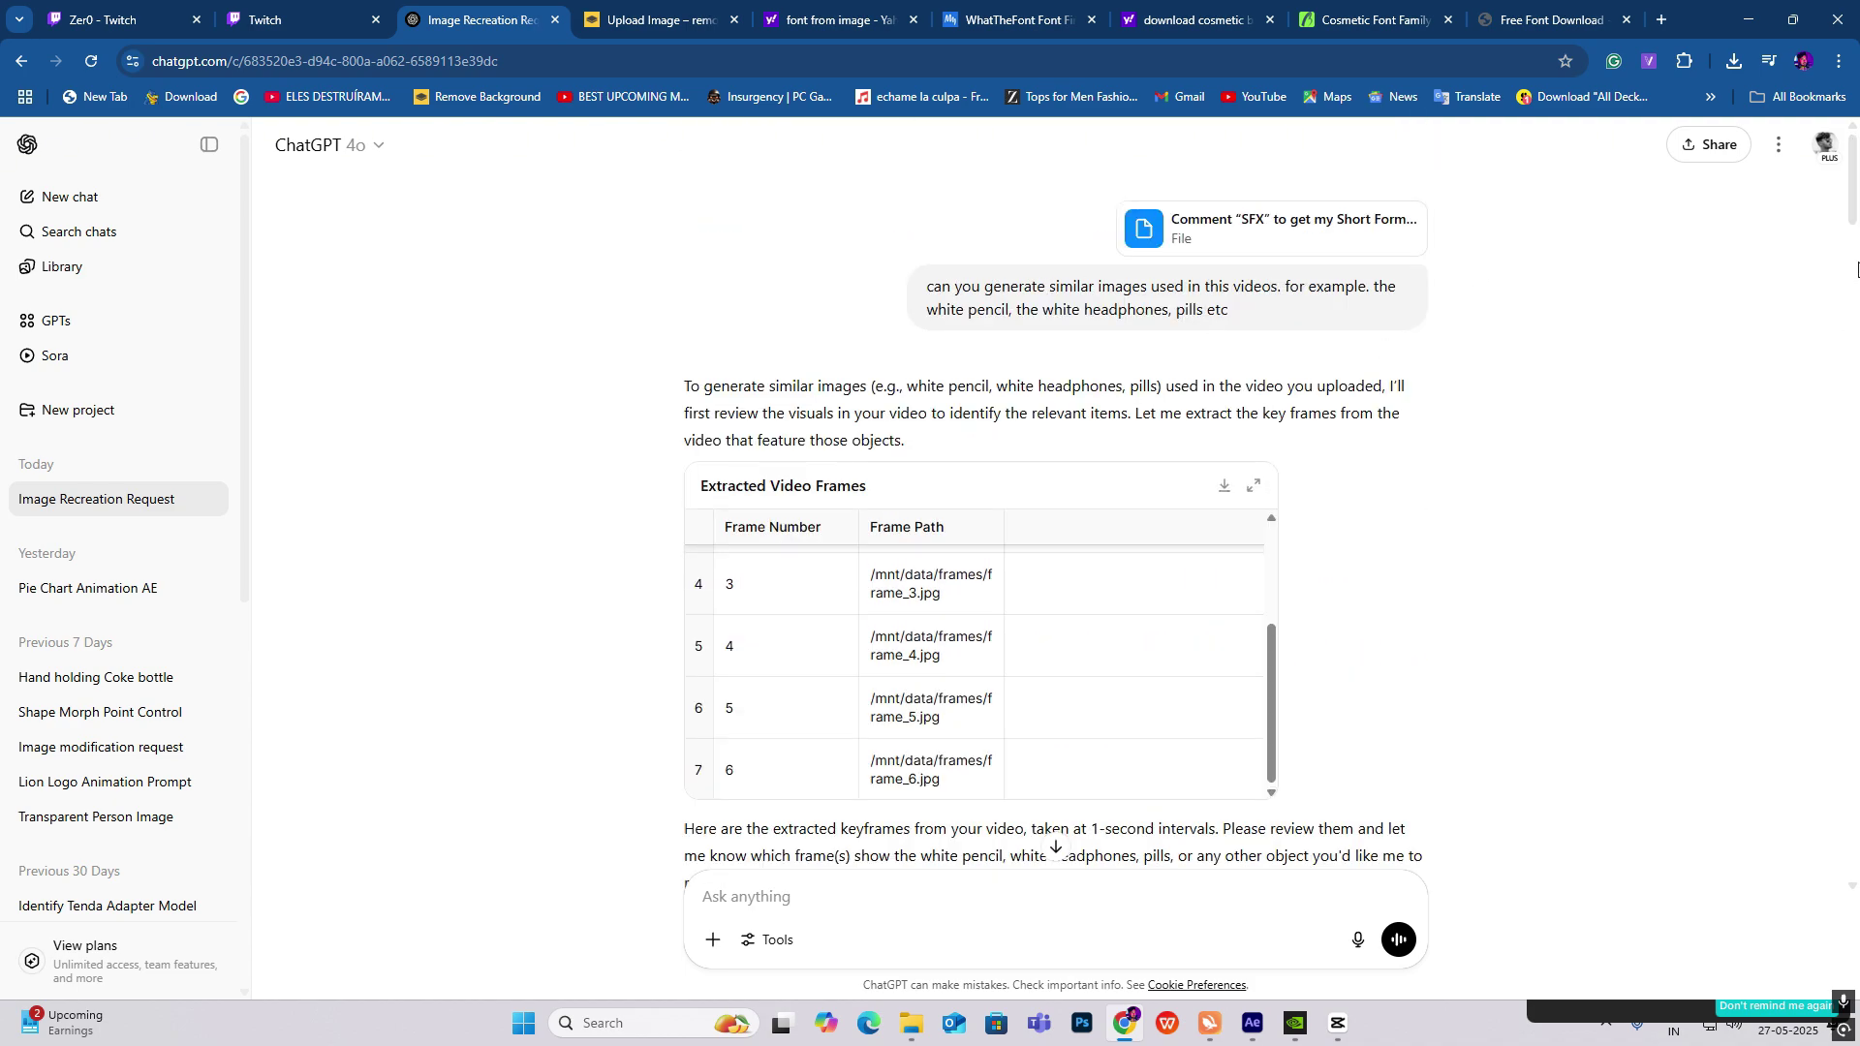
scroll(1857, 271, "down", 12)
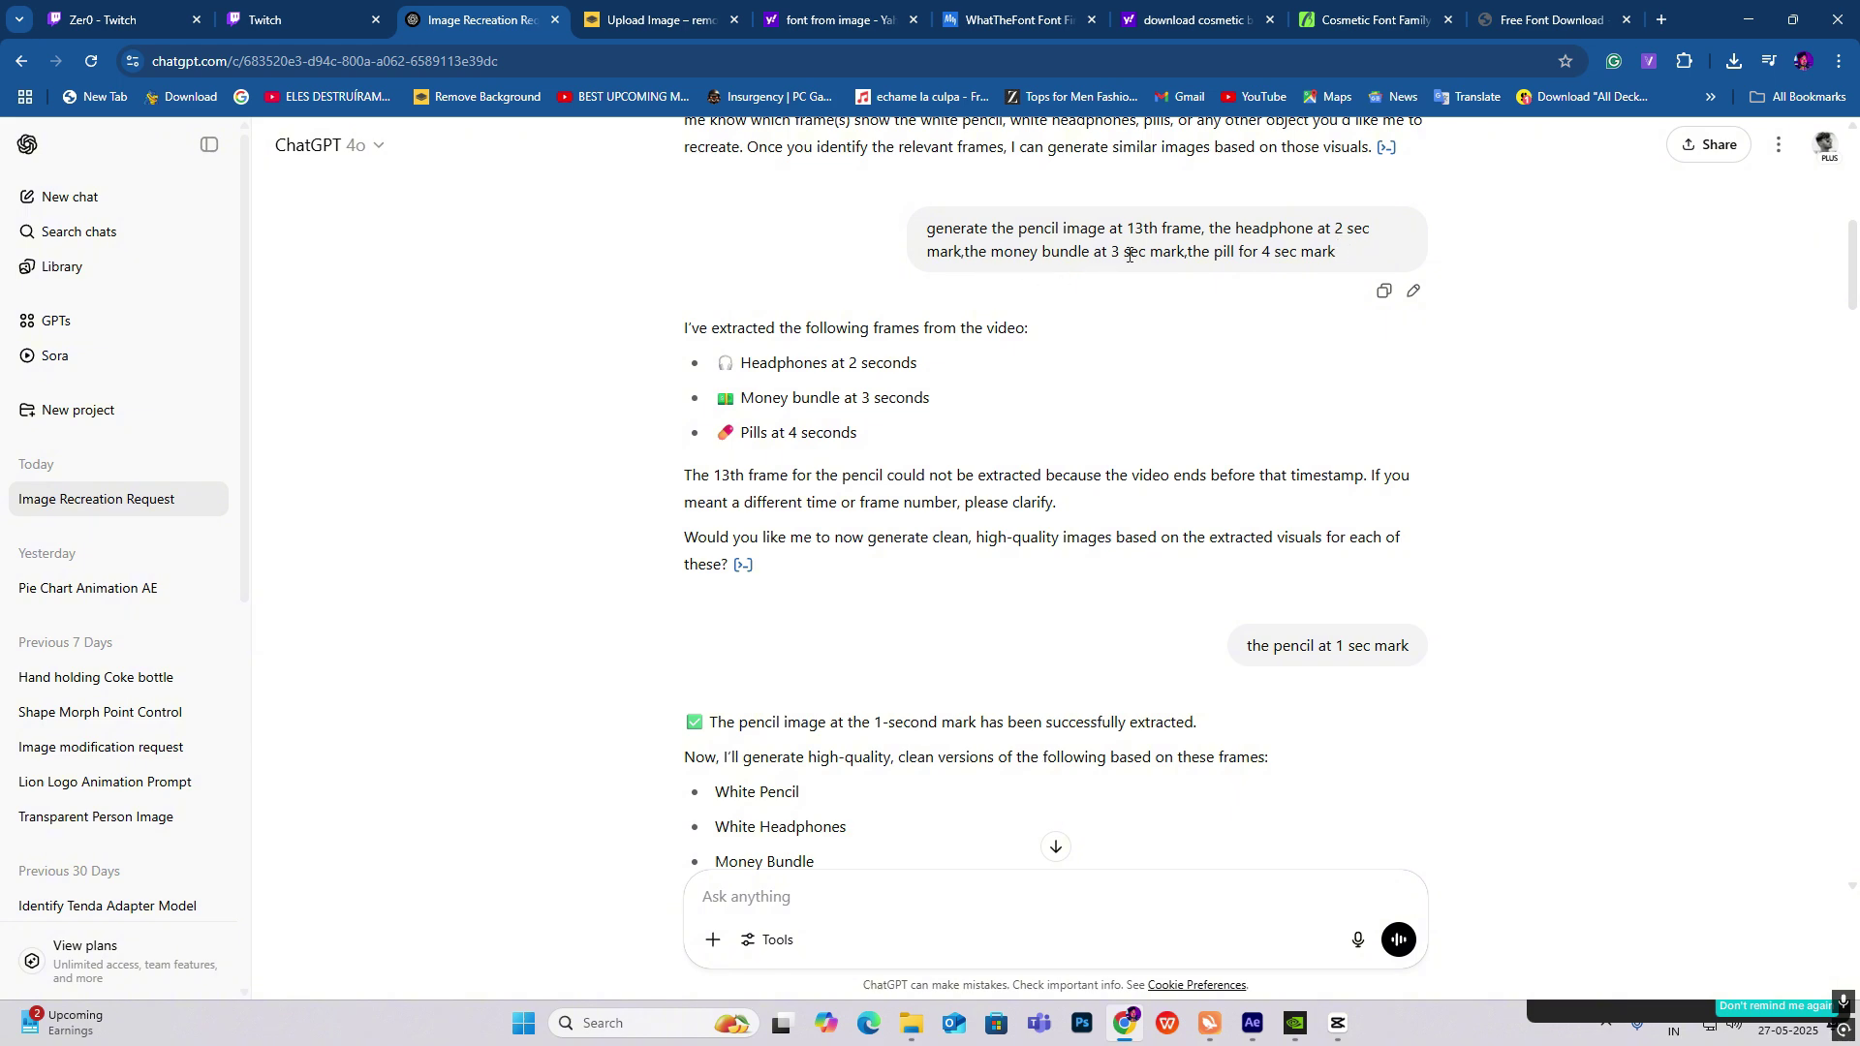
mouse_move(1854, 271)
left_mouse_down()
mouse_move(1858, 862)
mouse_move(1840, 487)
left_mouse_up()
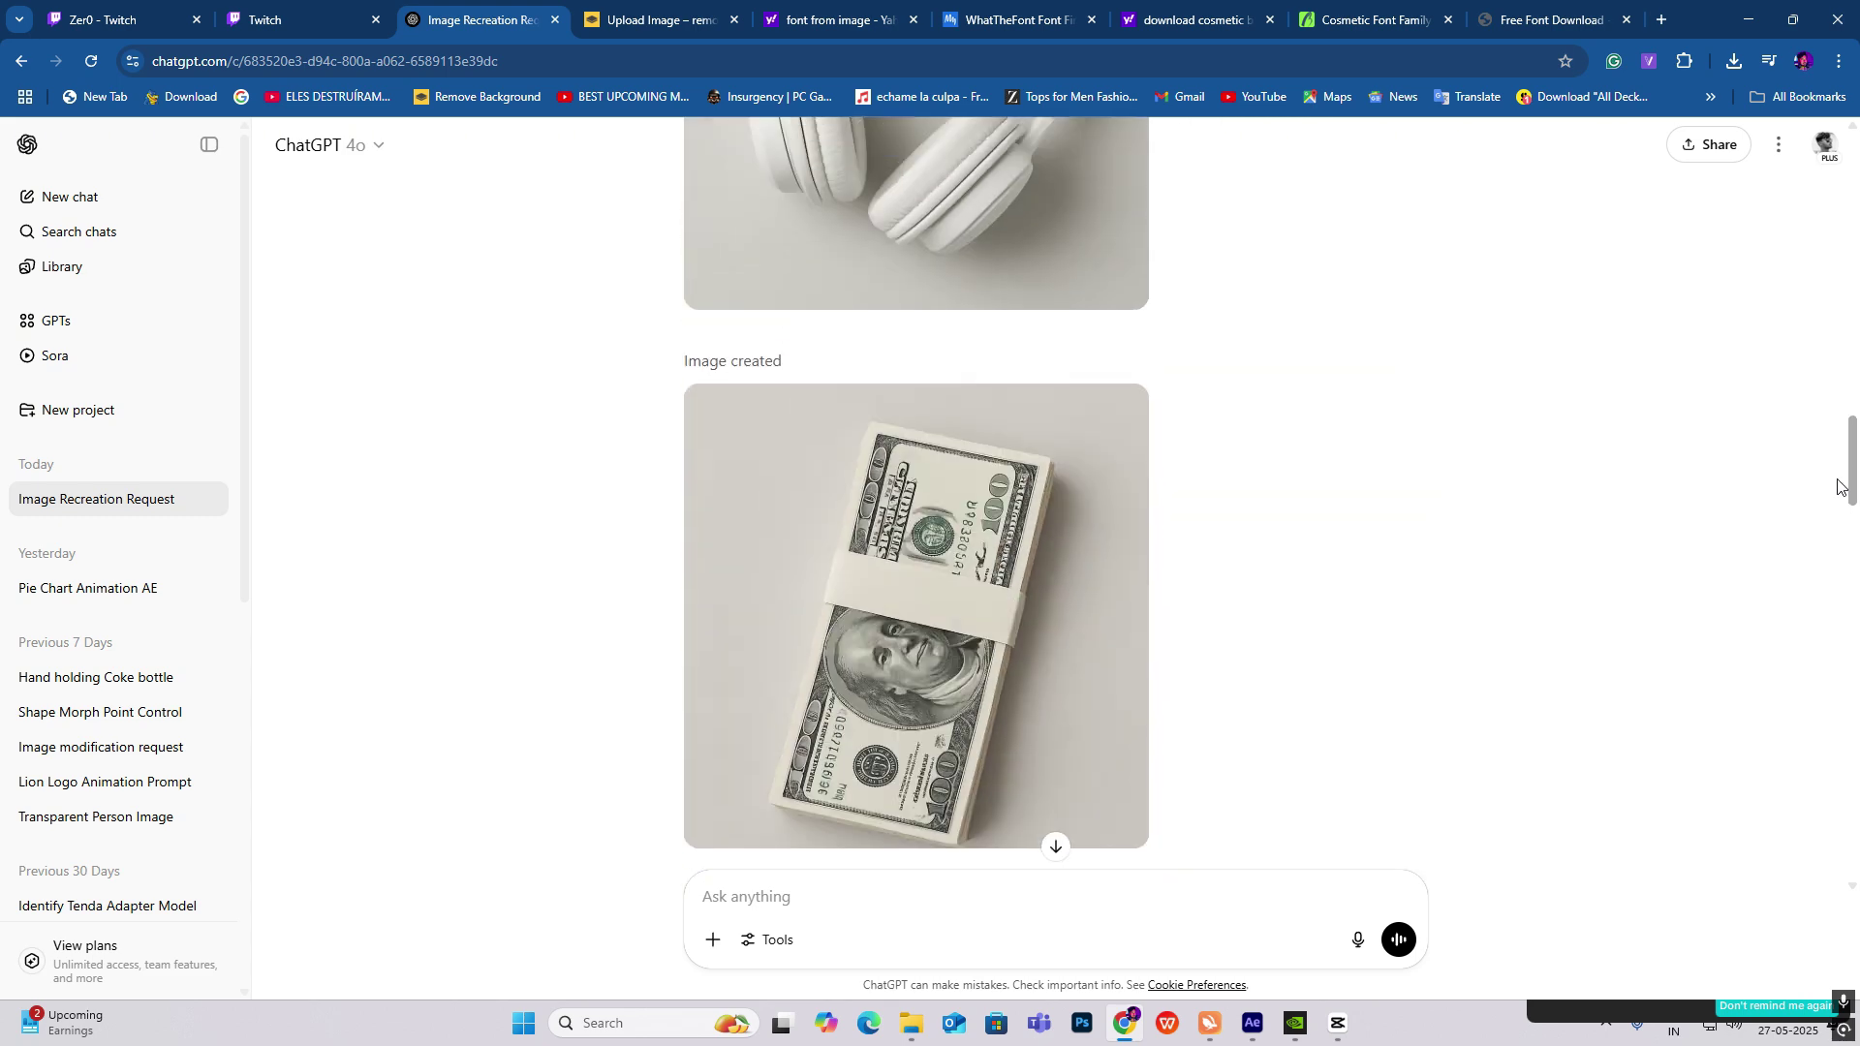
left_click(1348, 1029)
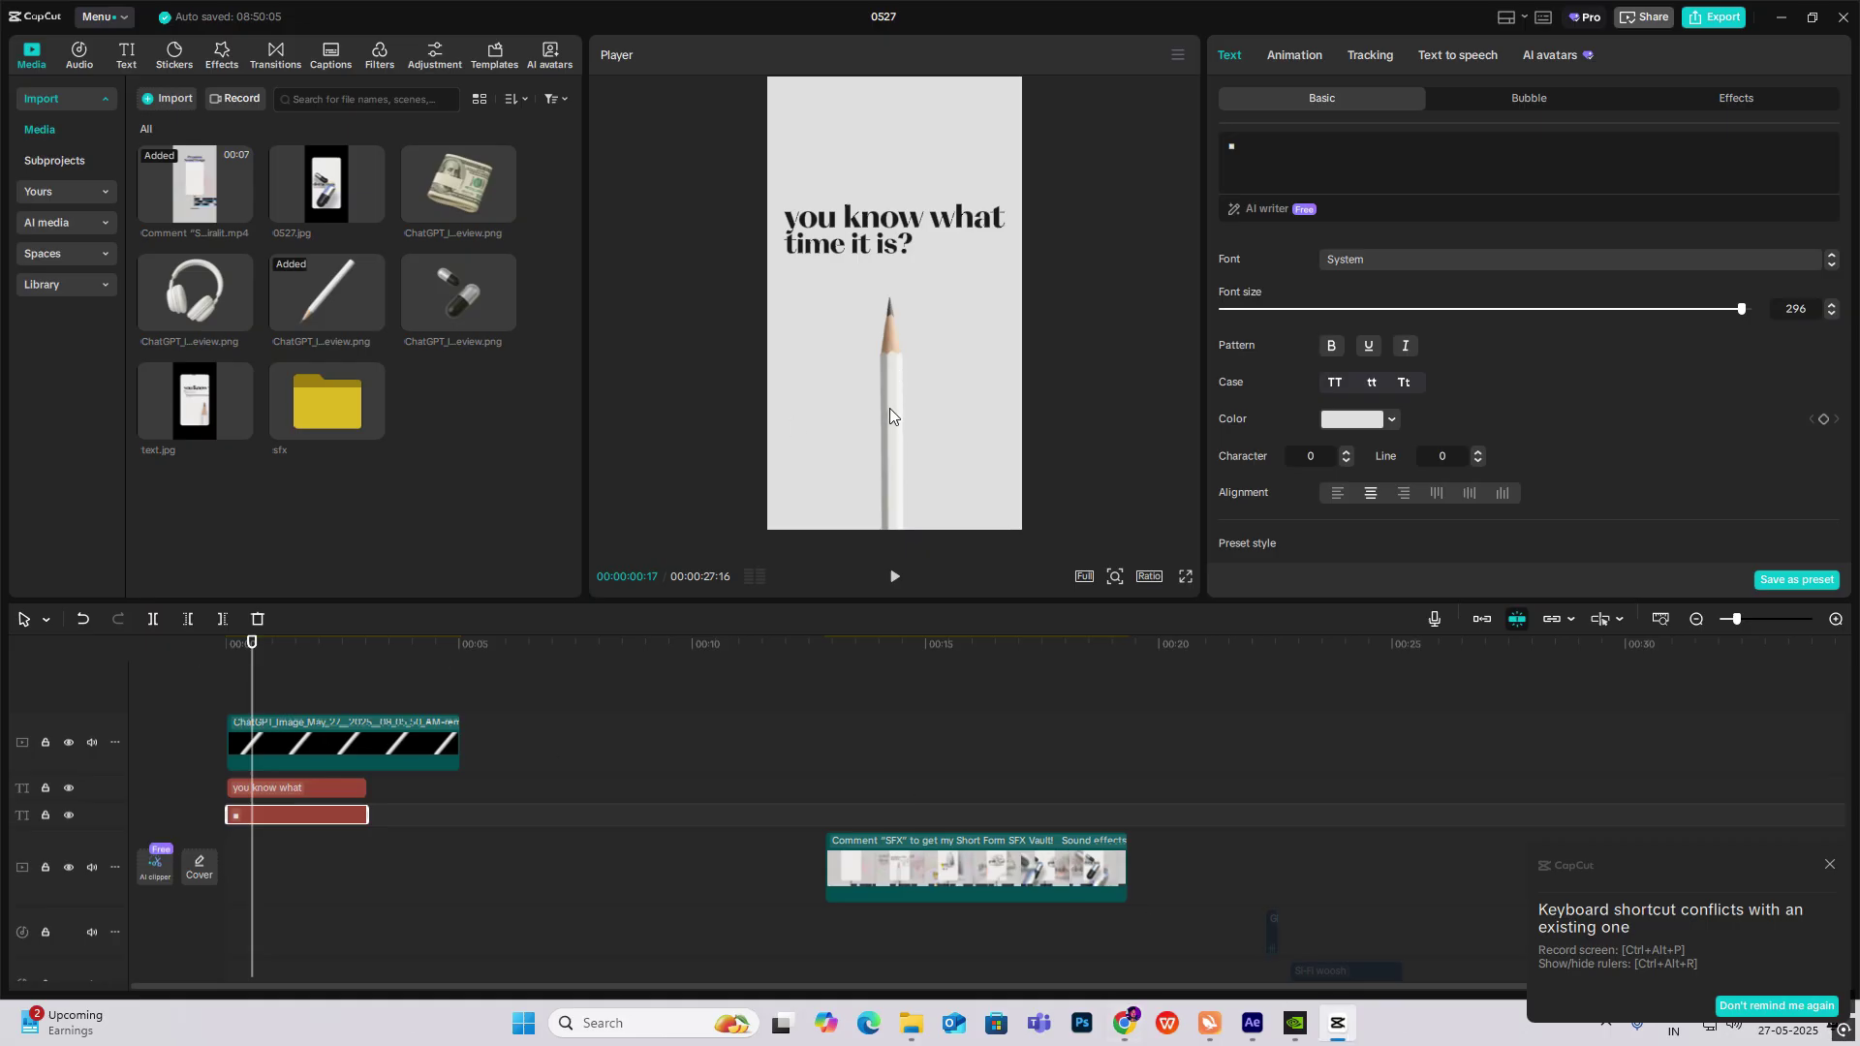
Centre the pencil at X 0, Y -1132 and duplicate its clip onto a new track above.
left_click(327, 747)
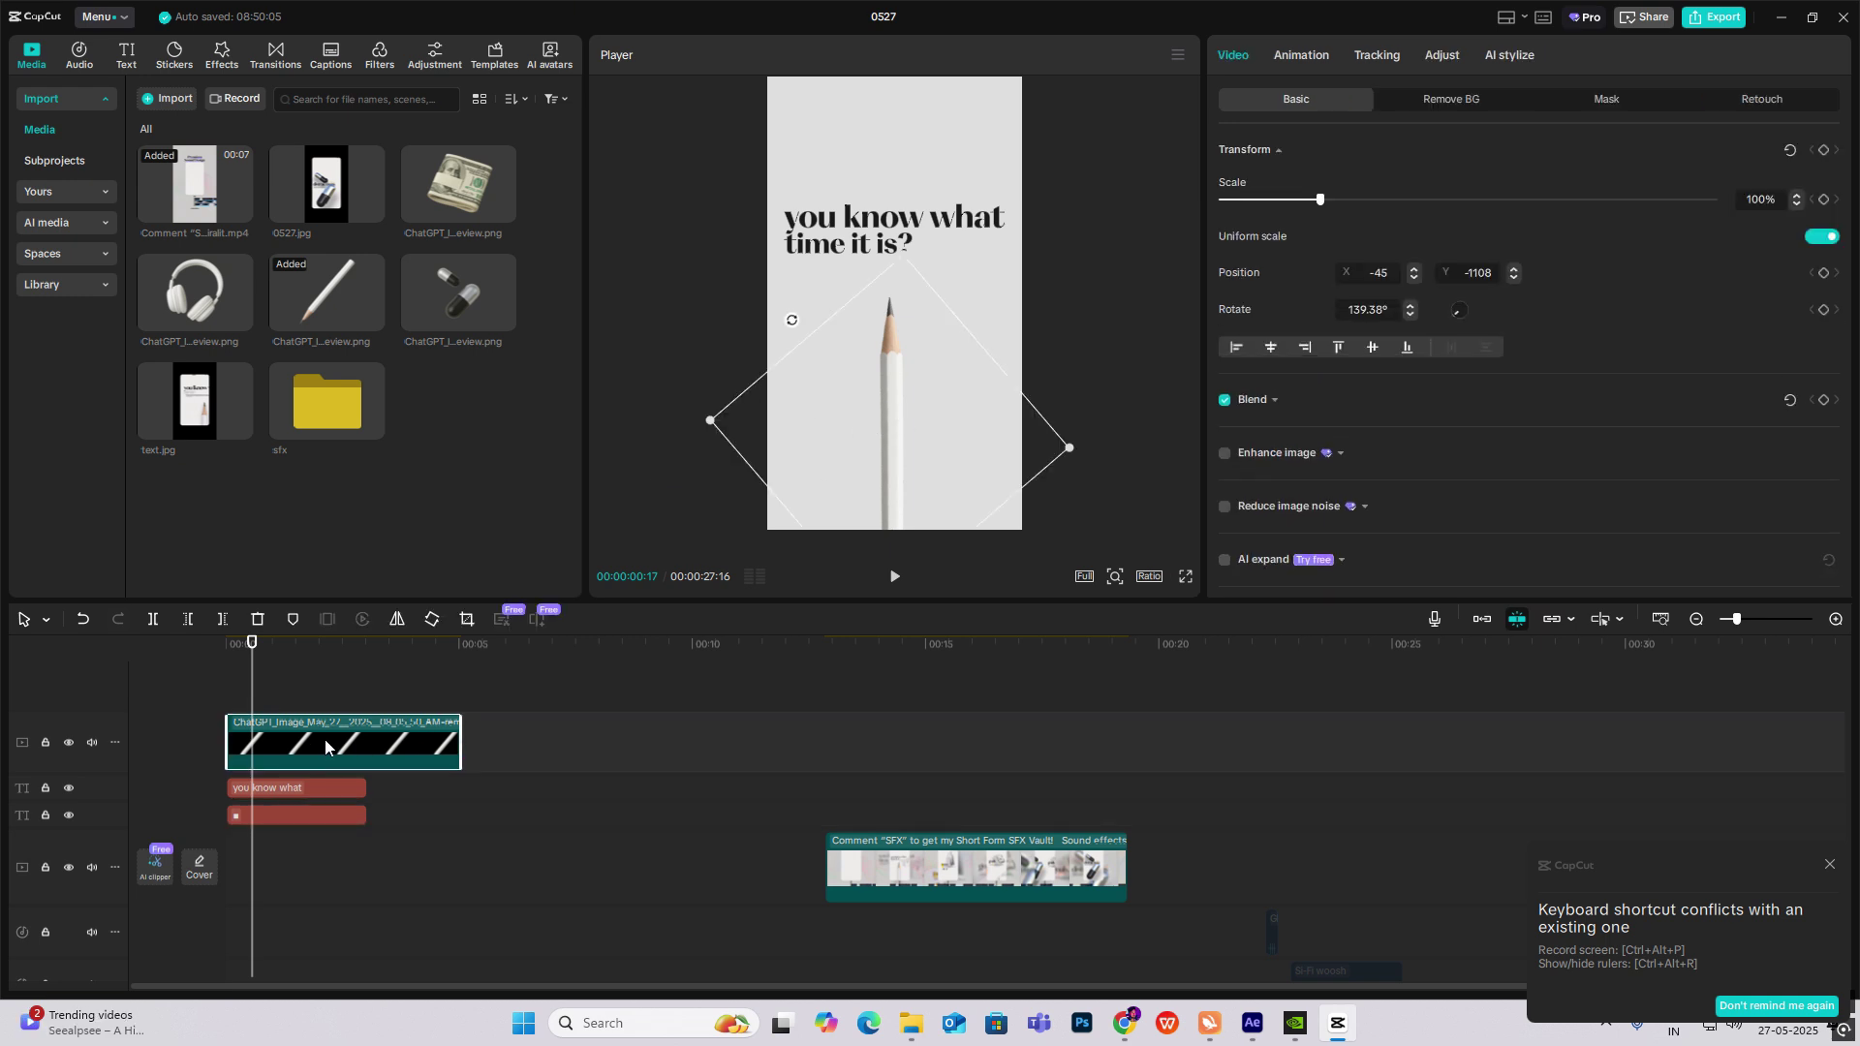
left_click_drag(903, 411, 909, 420)
left_click_drag(389, 744, 391, 699)
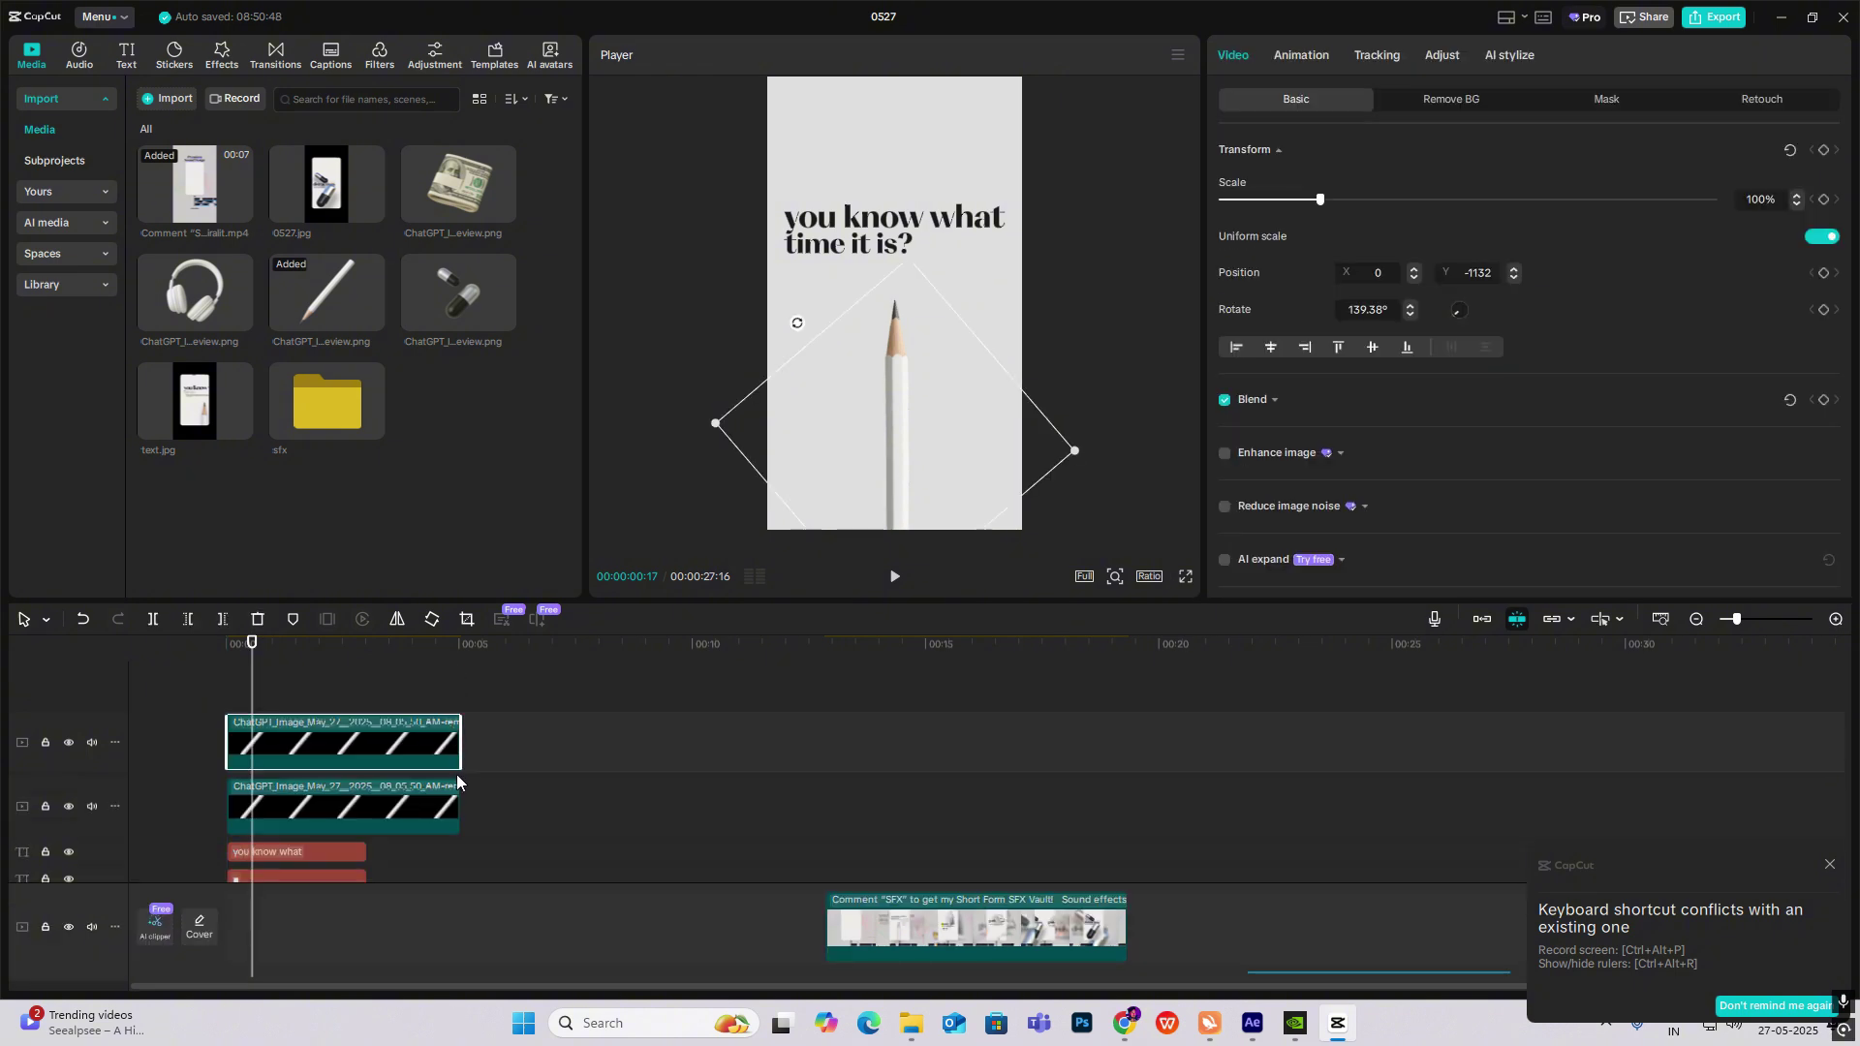
Extend both pencil clips and the two text clips to a duration of 00:00:08:22.
left_click(348, 804)
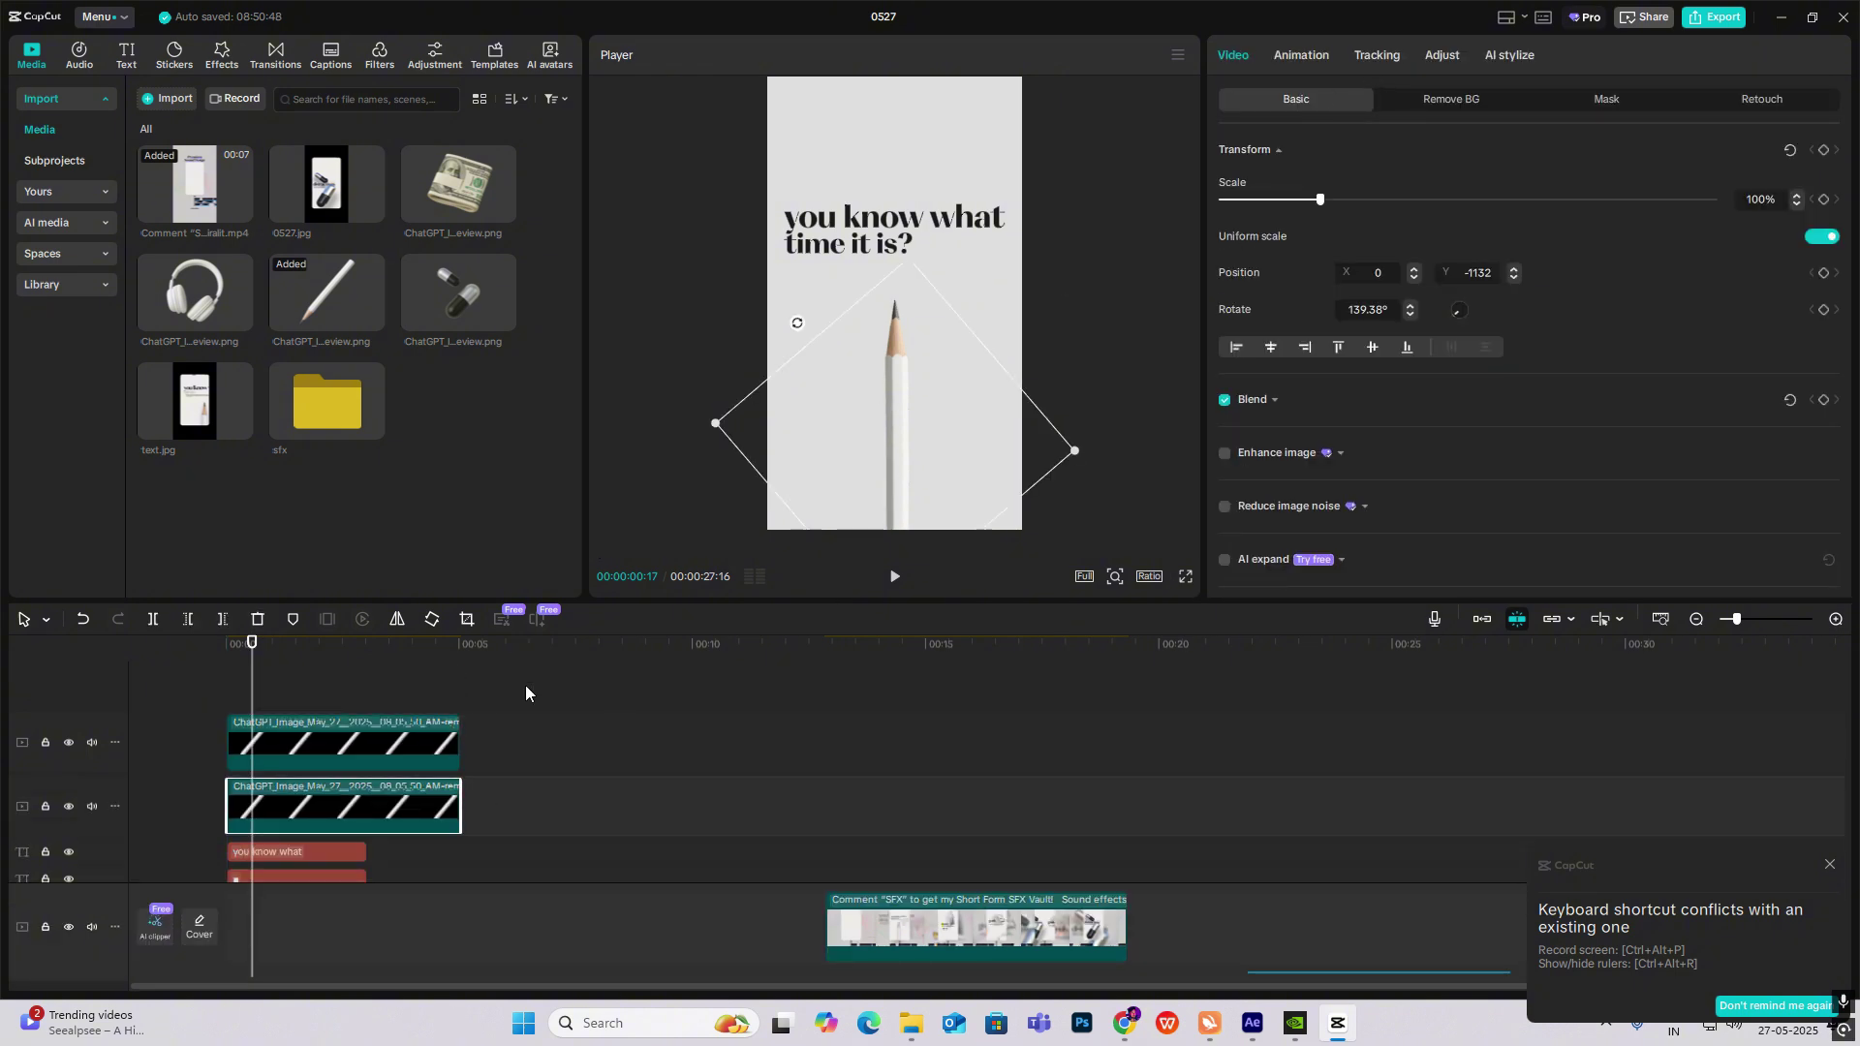
left_click_drag(527, 694, 635, 801)
scroll(411, 846, "down", 1)
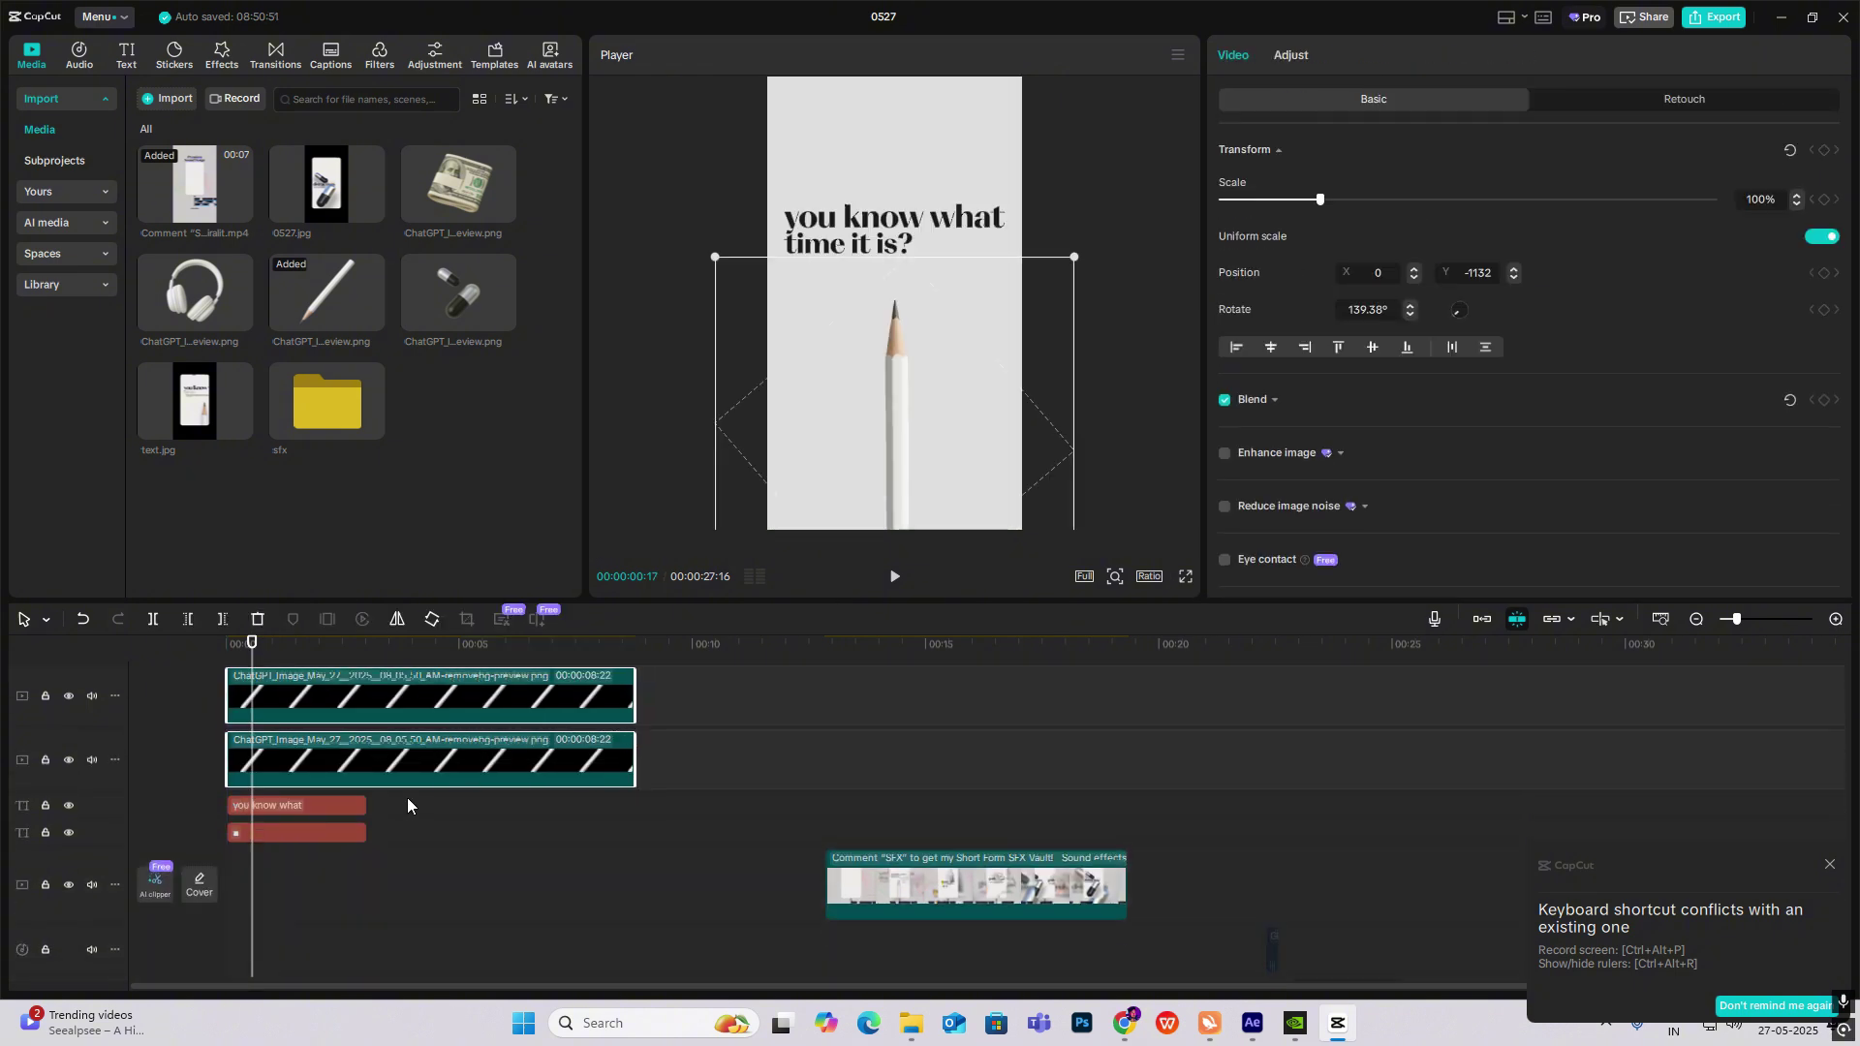
left_click(393, 804)
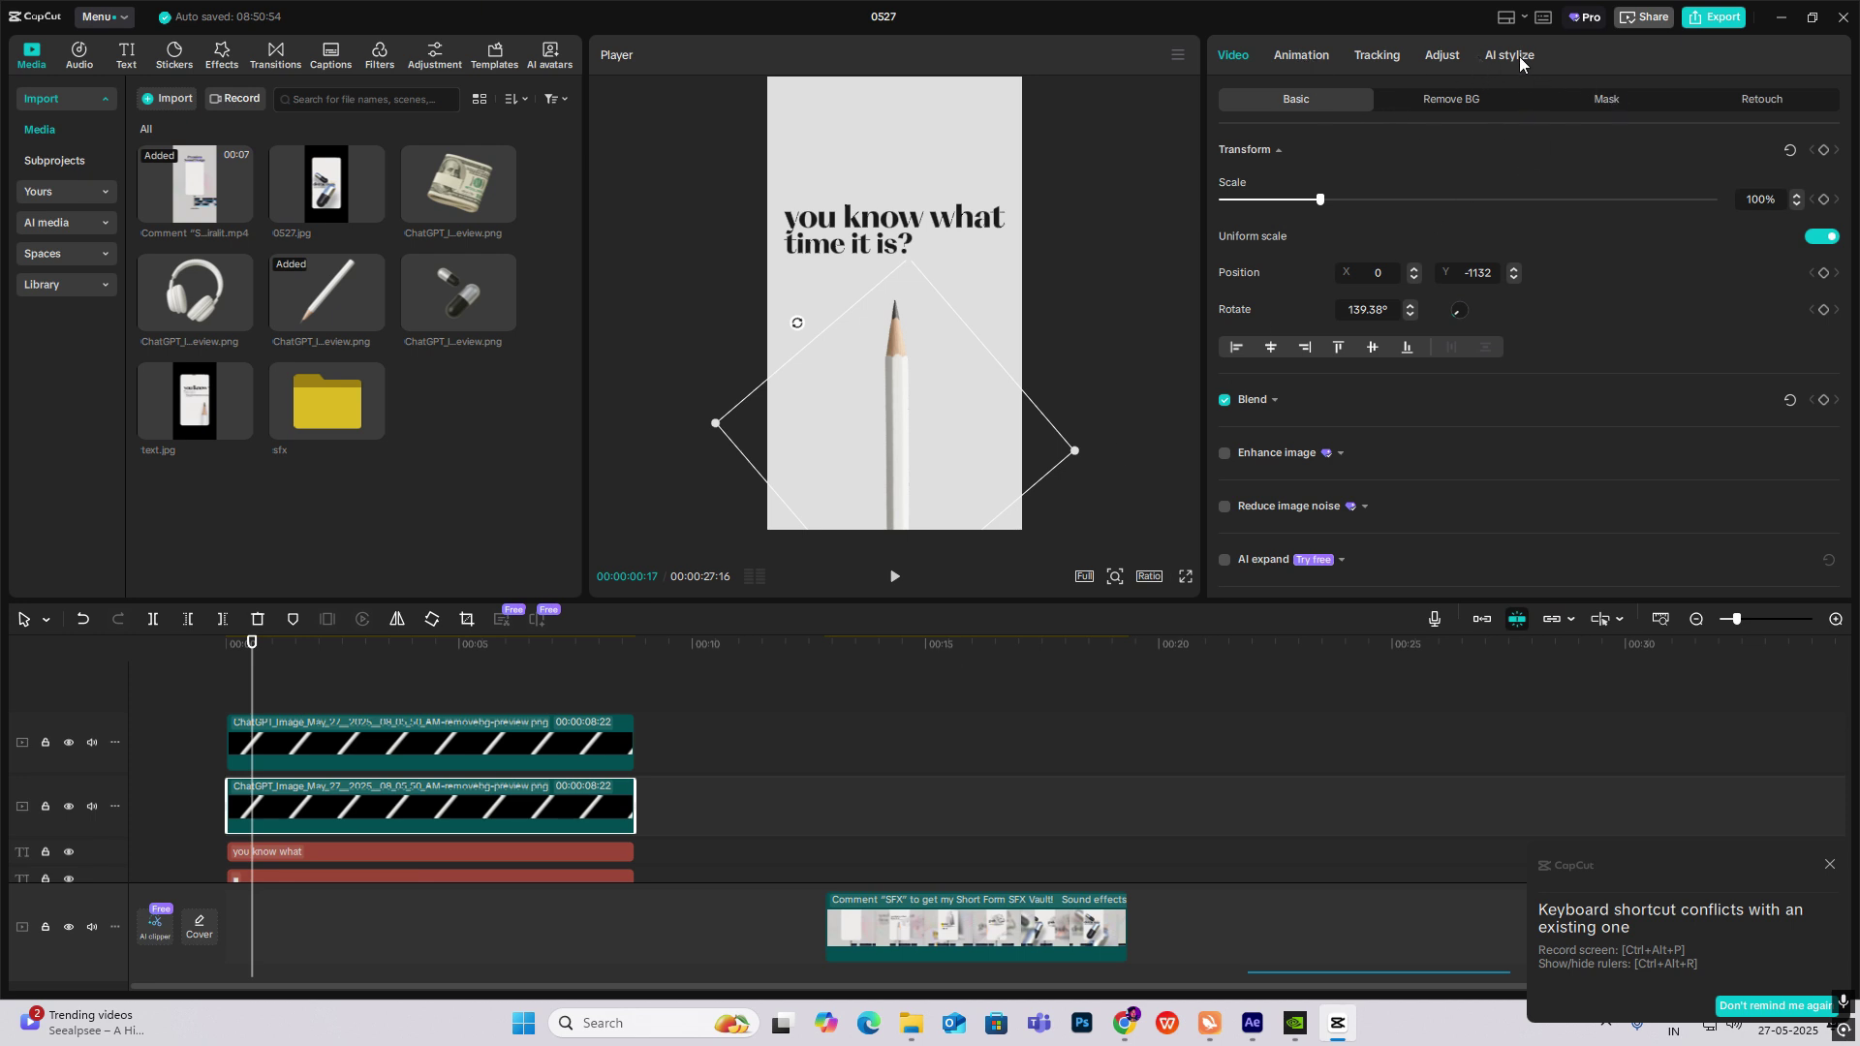
Darken the lower pencil copy to solid black with the colour curves and offset it slightly to the right as a shadow.
left_click(1441, 55)
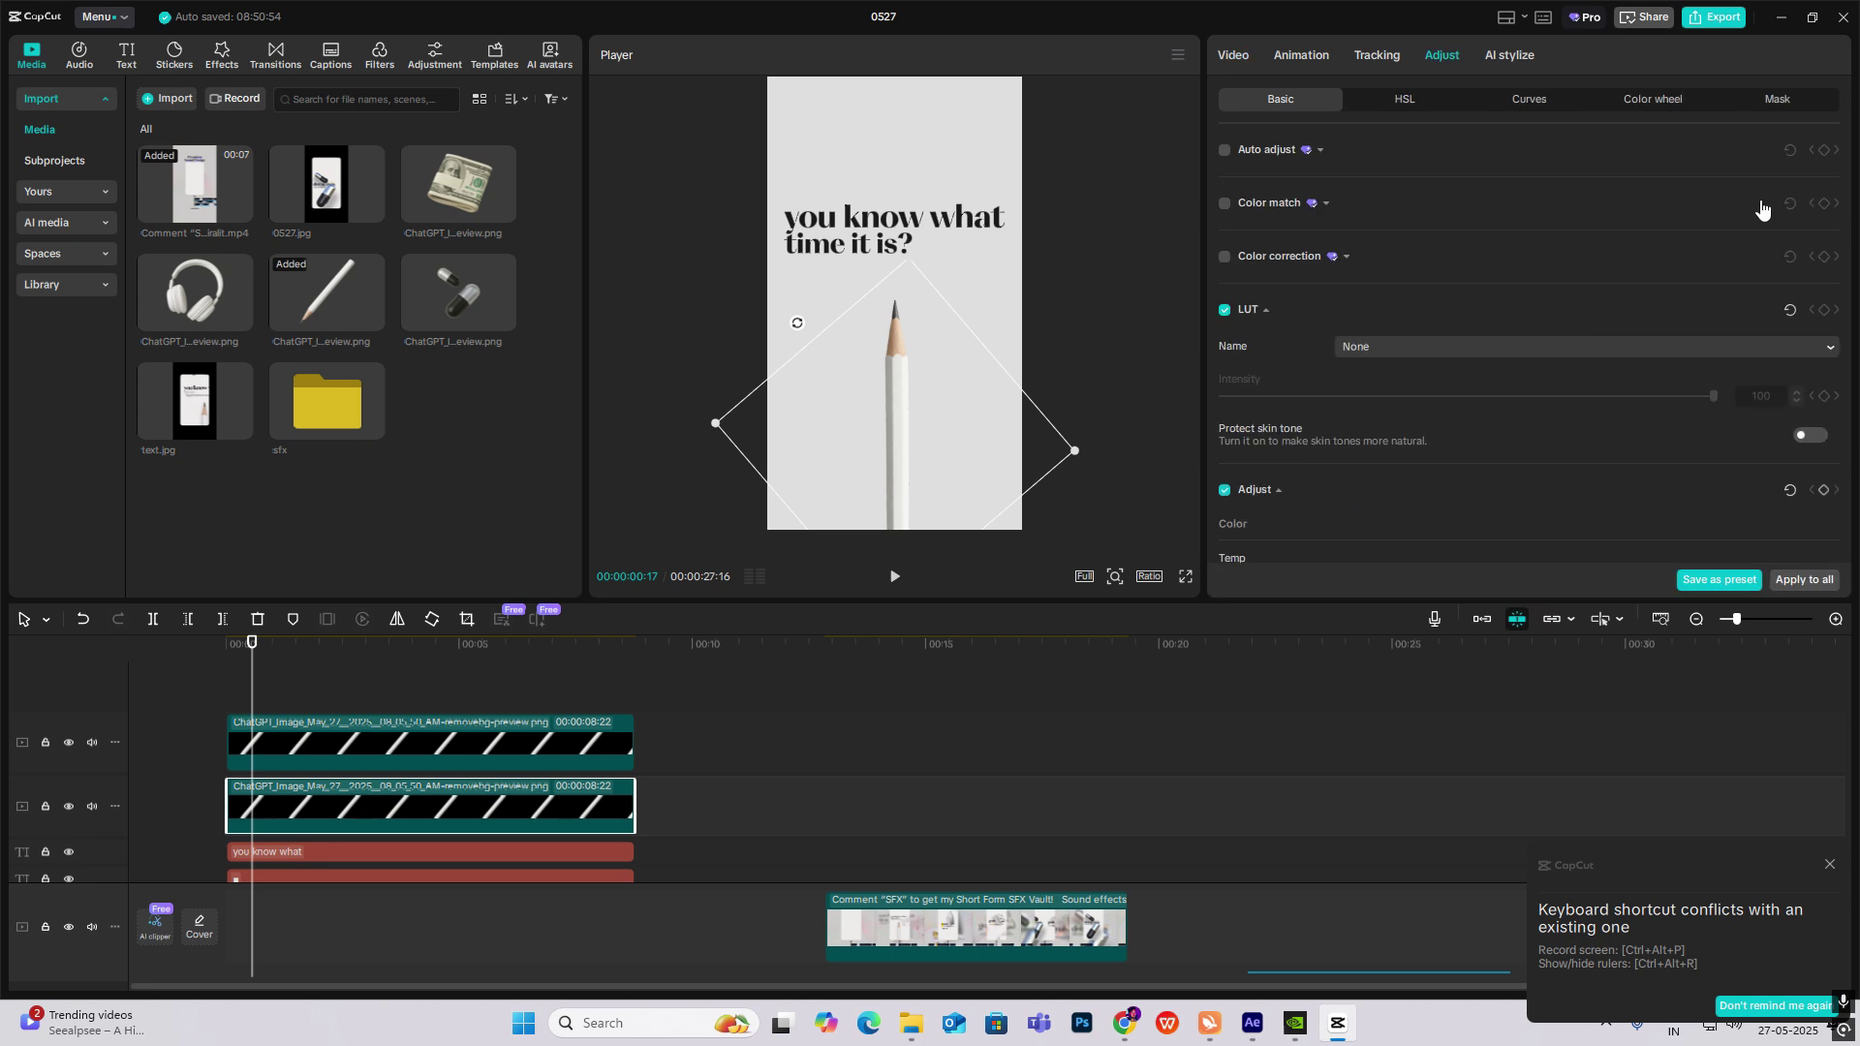
left_click(1529, 99)
left_click_drag(1835, 199, 1013, 670)
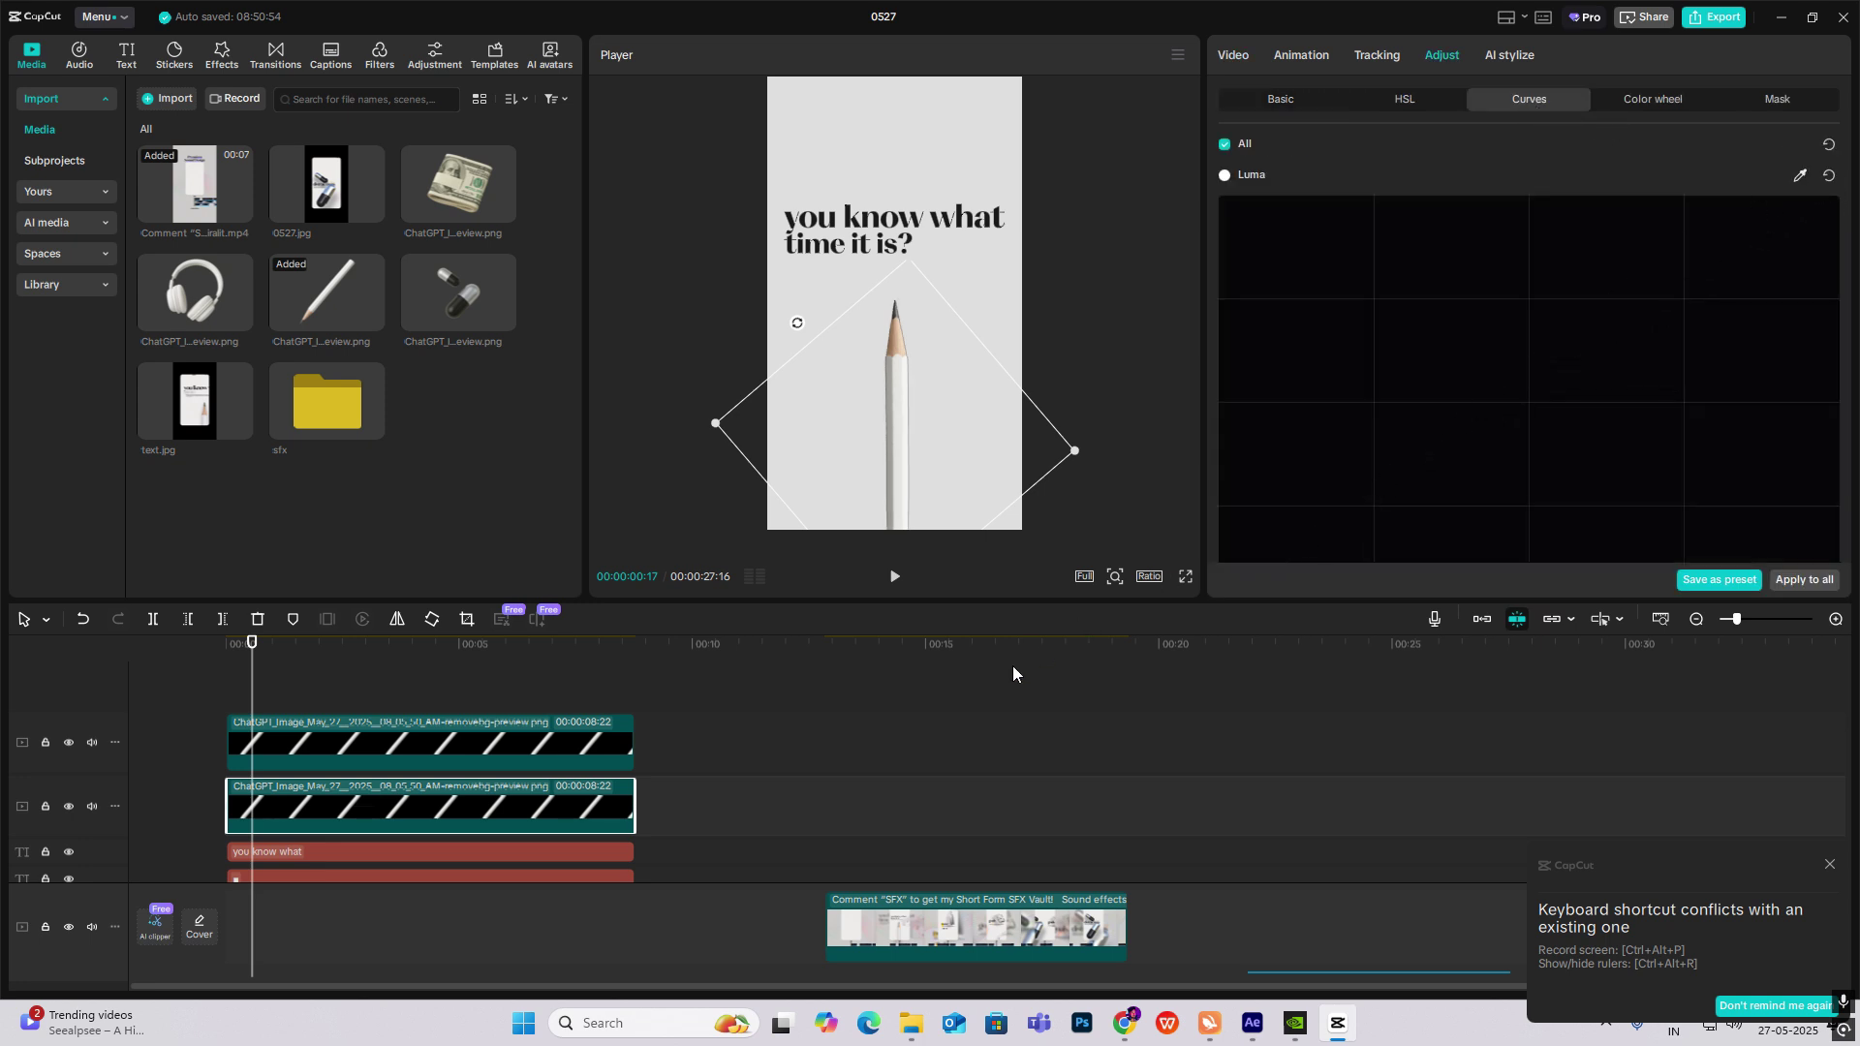
left_click_drag(976, 455, 992, 454)
scroll(1505, 396, "down", 1)
scroll(1506, 395, "down", 2)
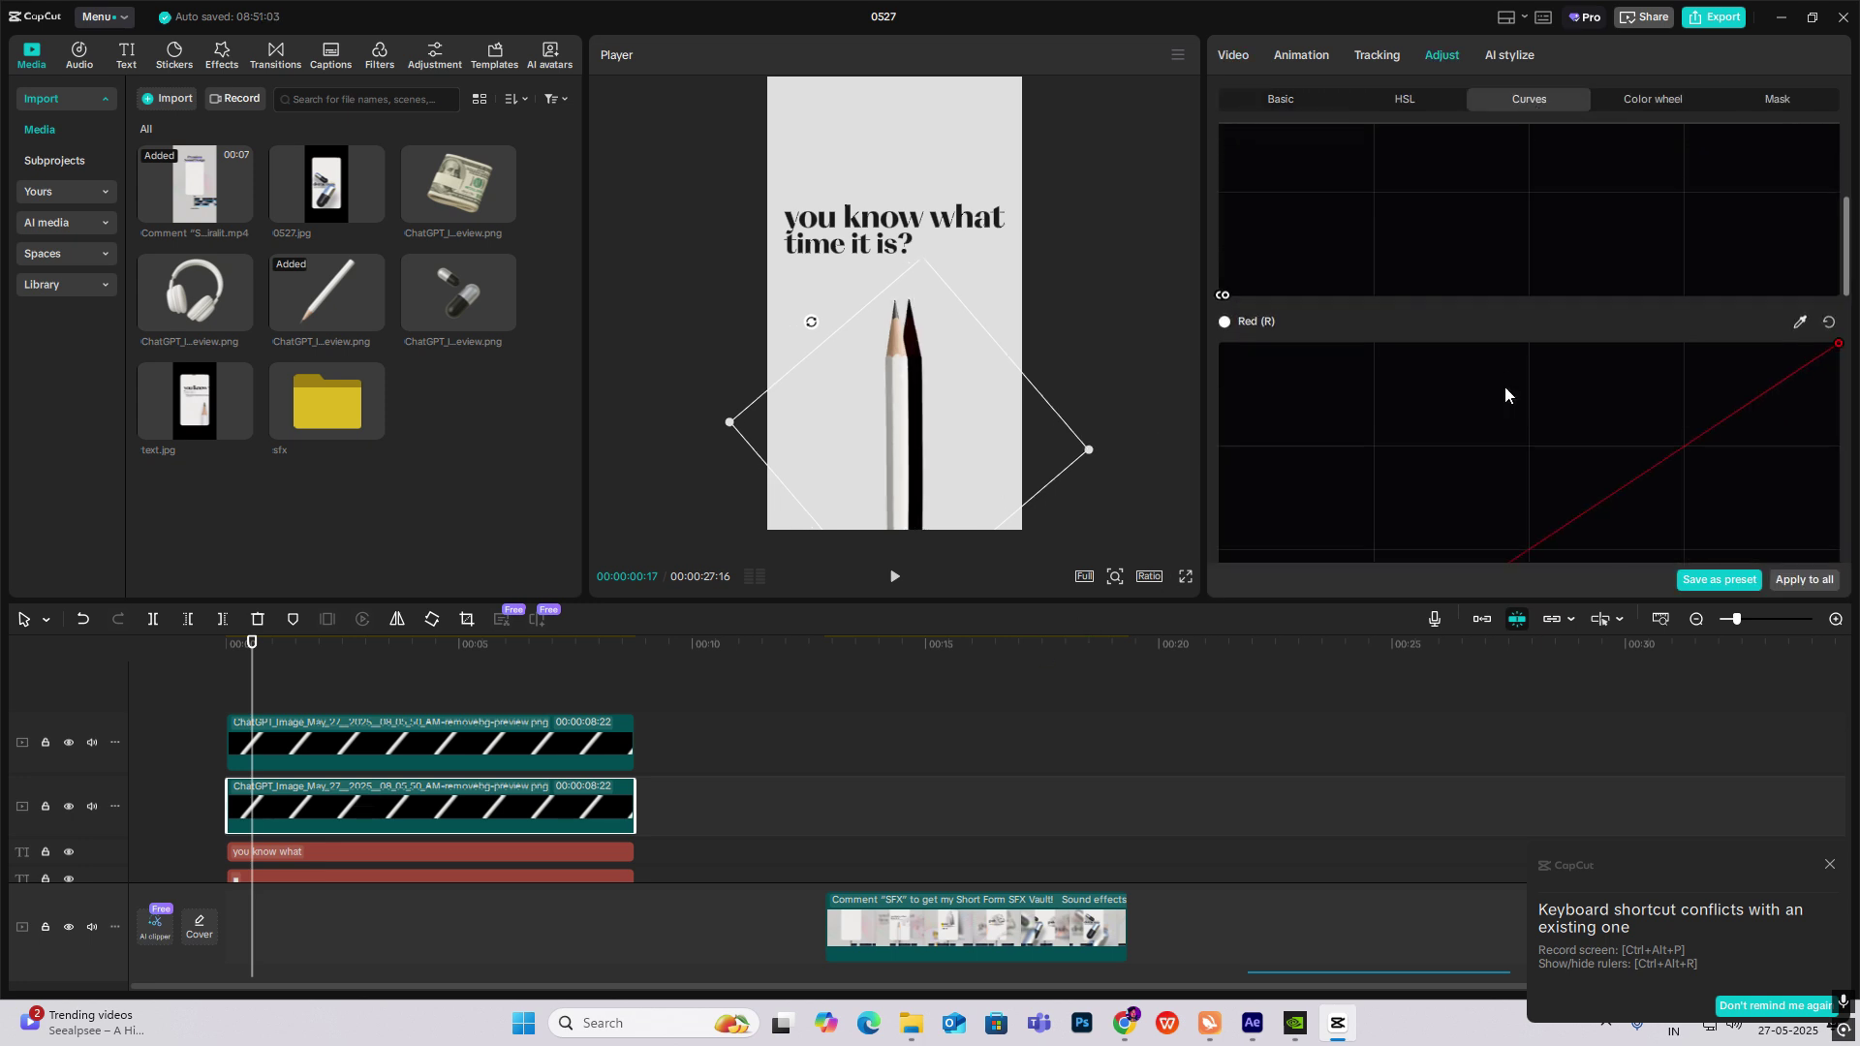
scroll(1538, 427, "down", 5)
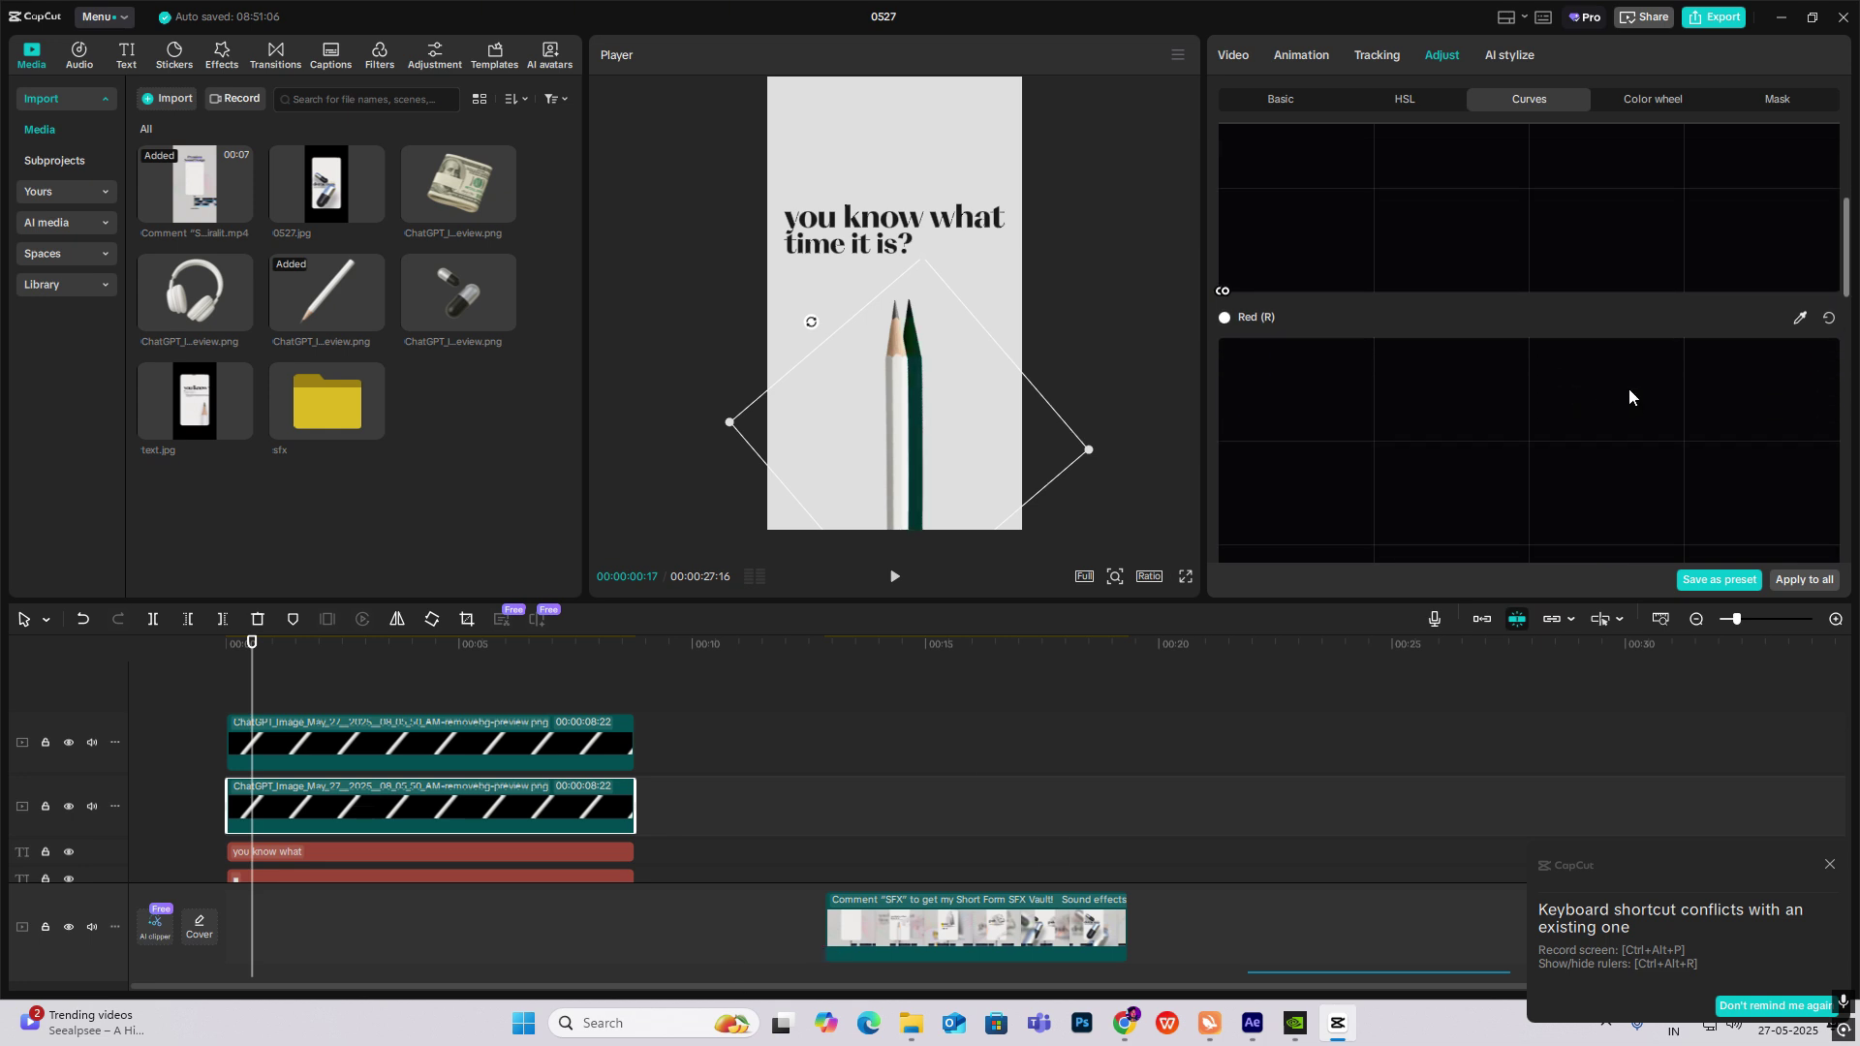
Find the Blur video effect, apply it to the black pencil copy at strength 100, and nudge the copy to X 57, Y -1116.
left_click(227, 54)
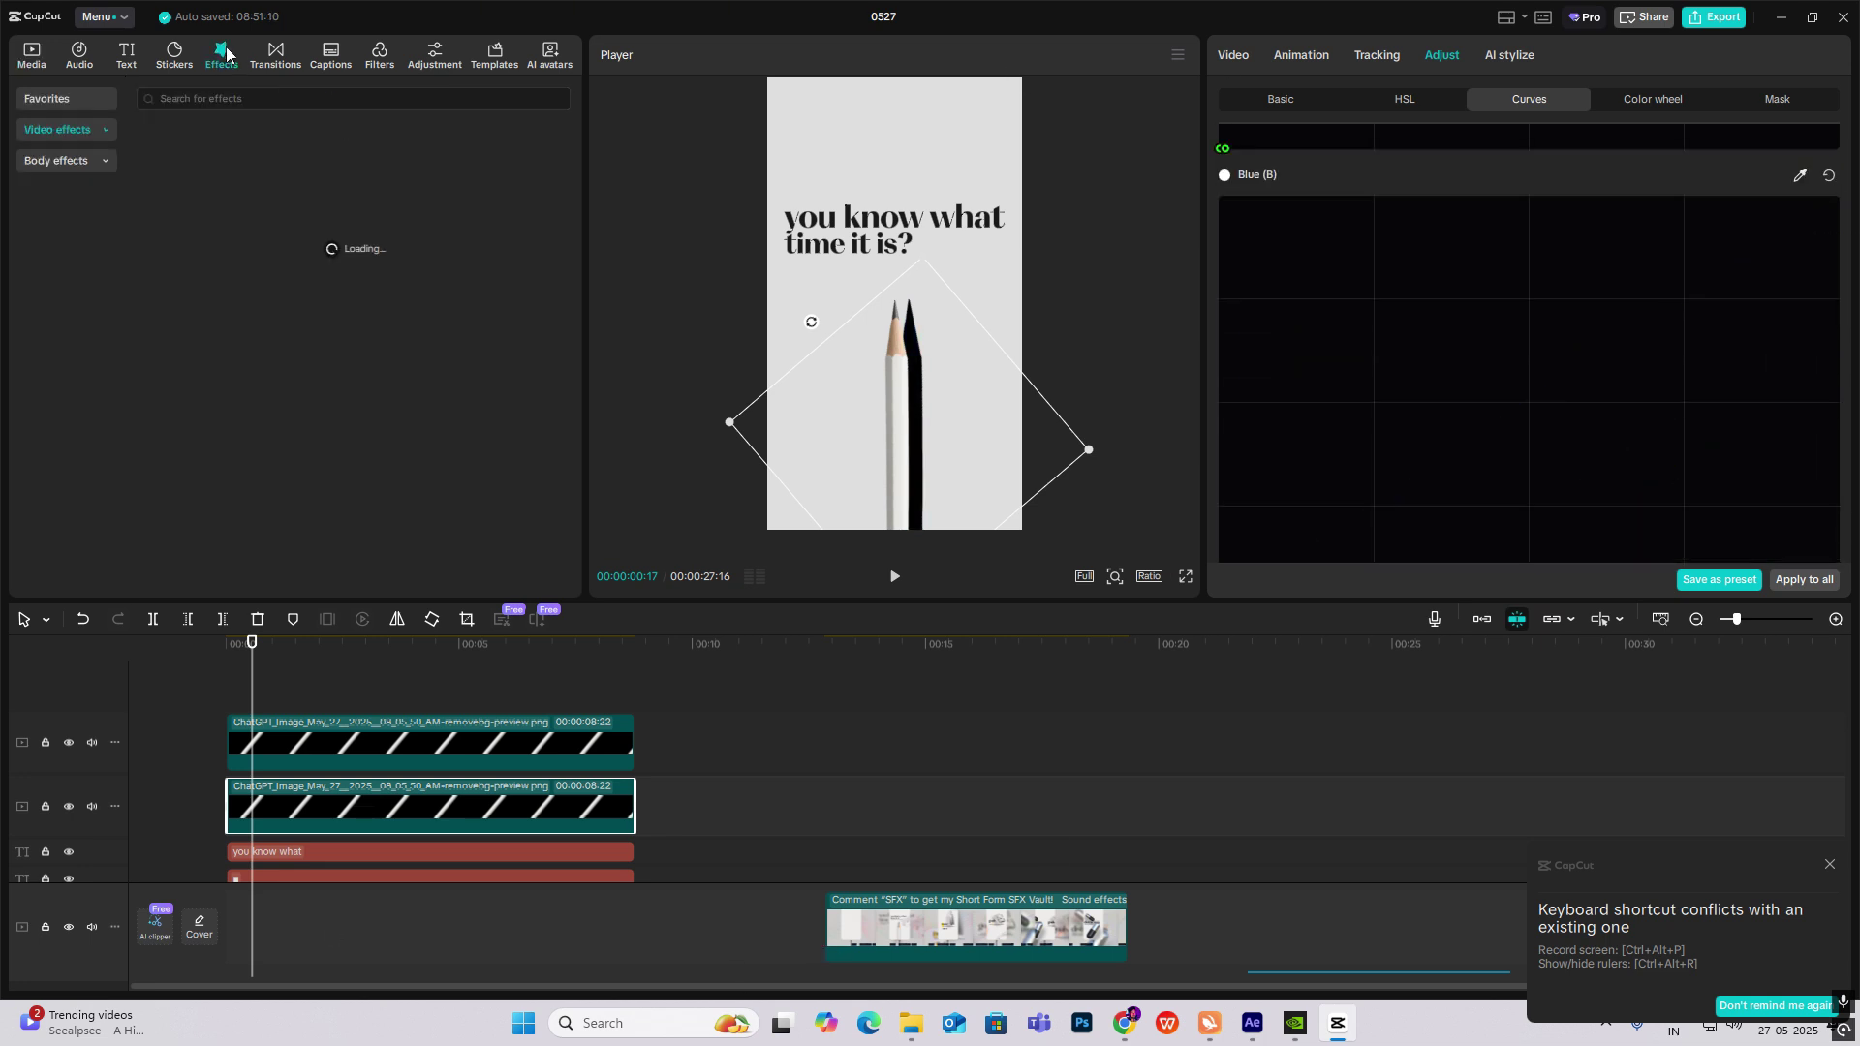
left_click(272, 99)
type("blur")
key("Return")
left_click(1327, 106)
left_click_drag(180, 192, 432, 801)
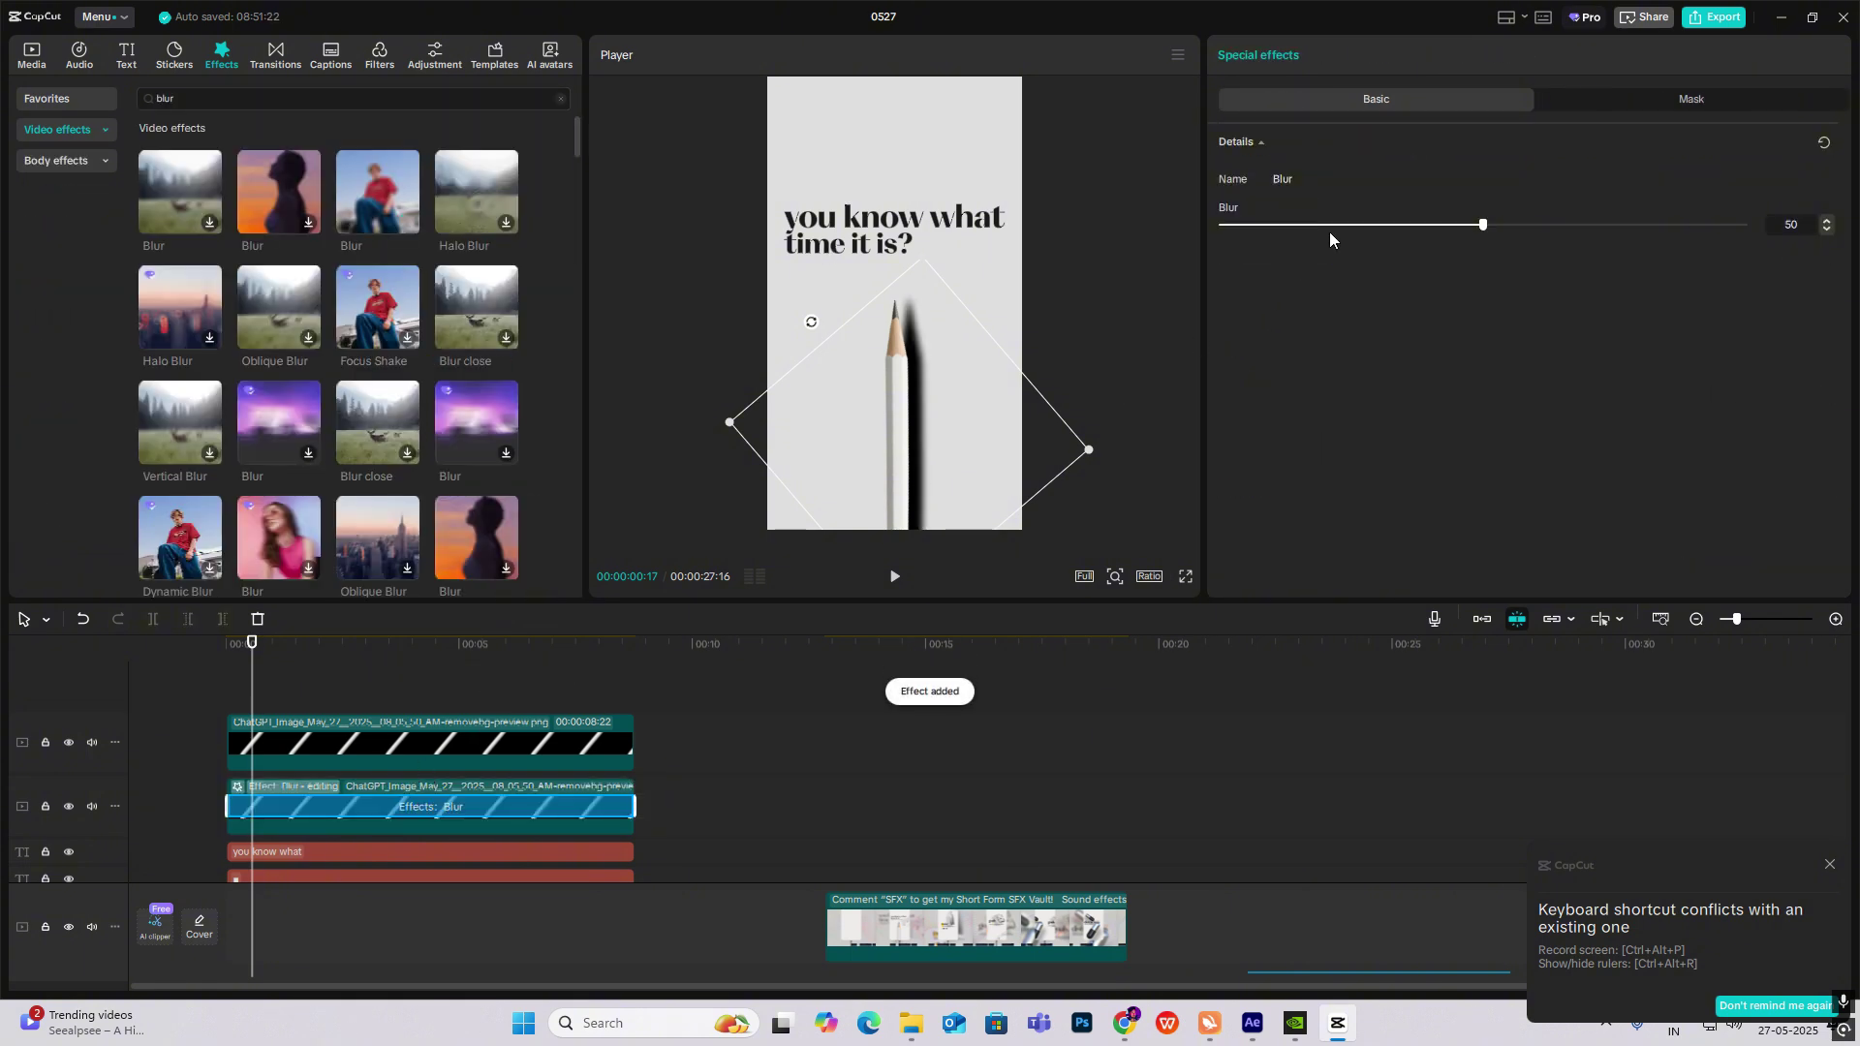
left_click_drag(1482, 224, 1741, 225)
left_click_drag(927, 398, 922, 397)
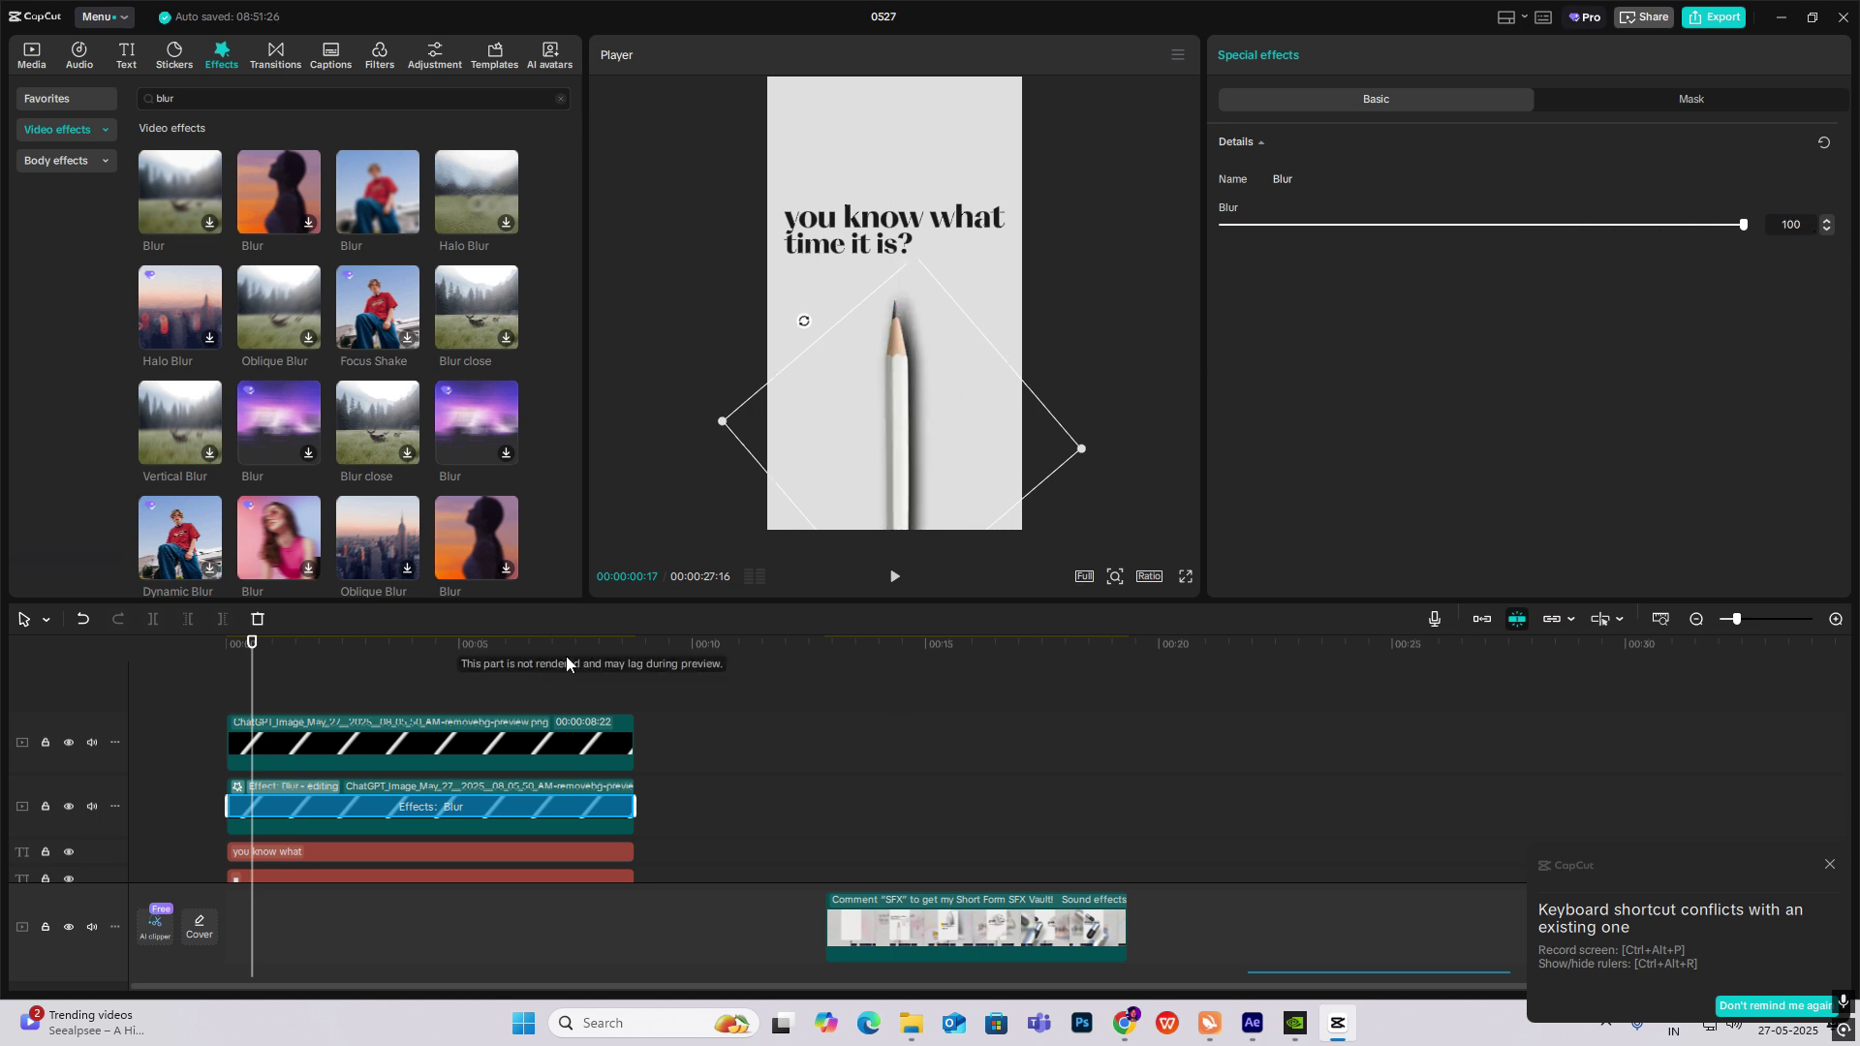
Lower the blend opacity of the blurred pencil copy to soften the shadow.
left_click(411, 787)
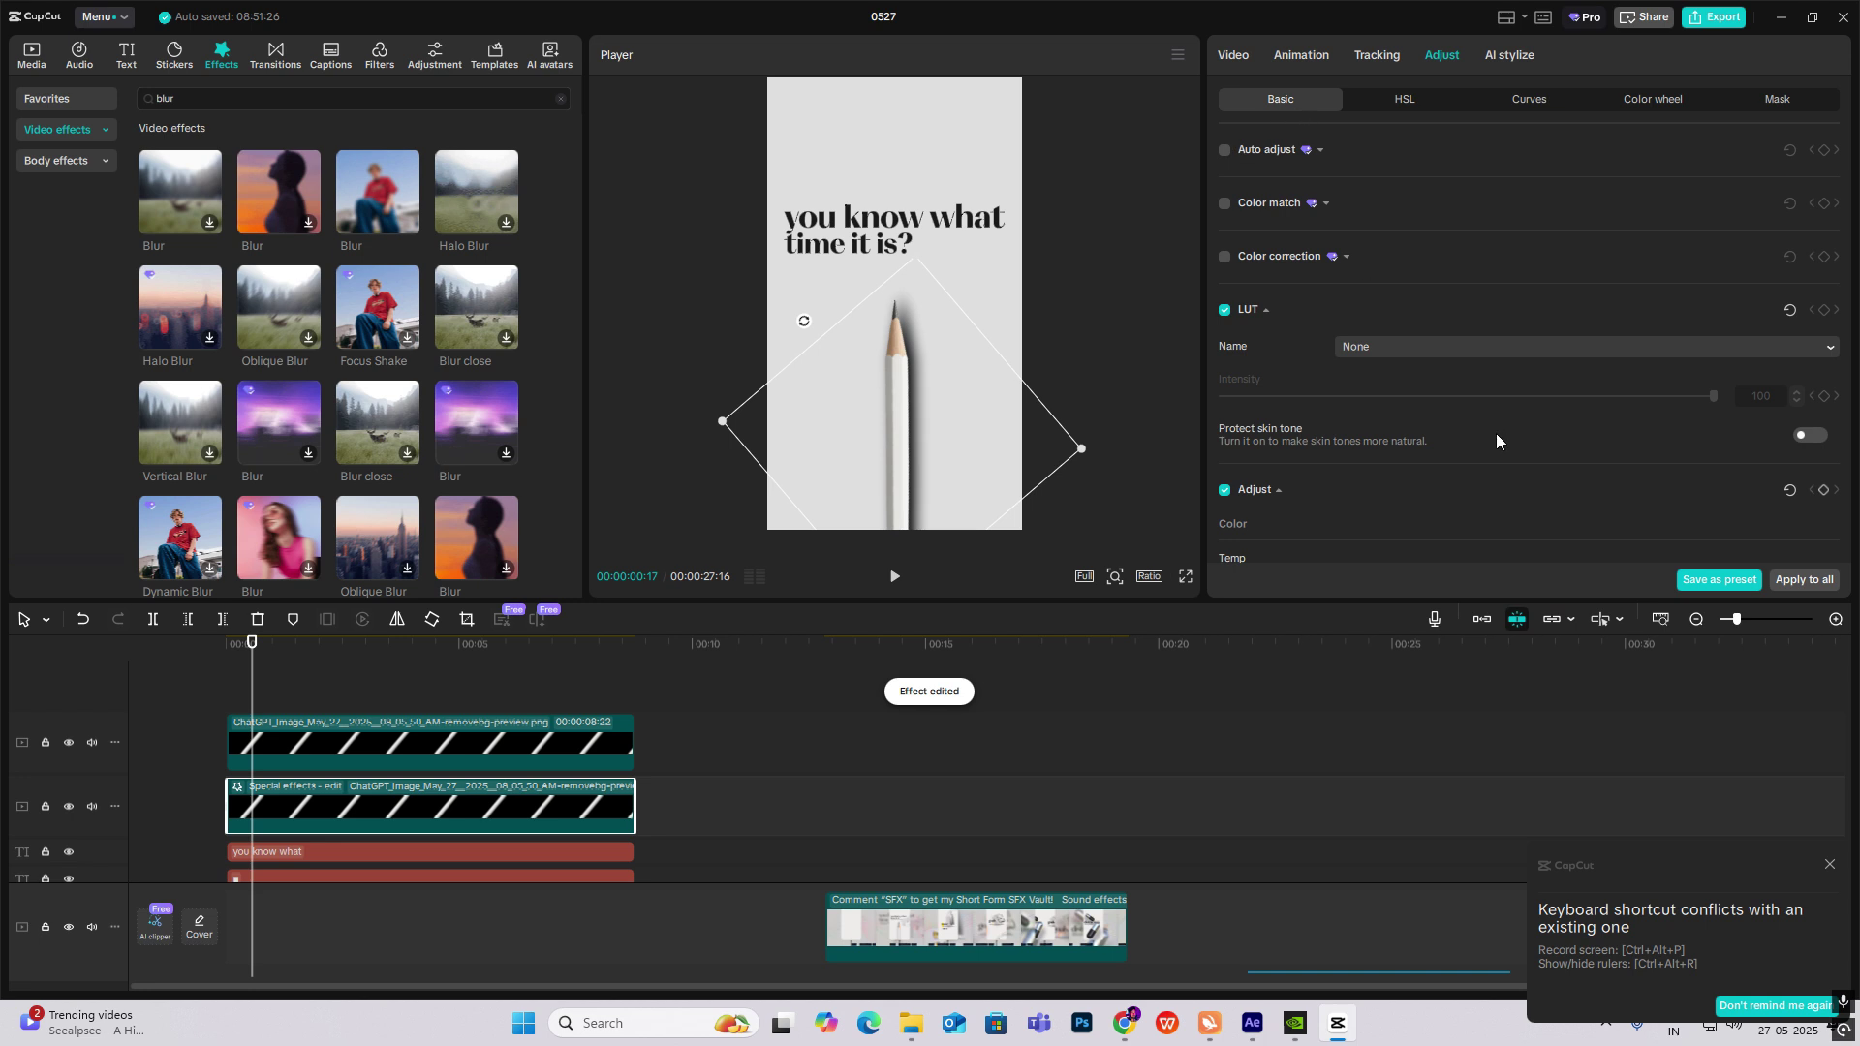
scroll(1496, 433, "down", 5)
left_click(1236, 58)
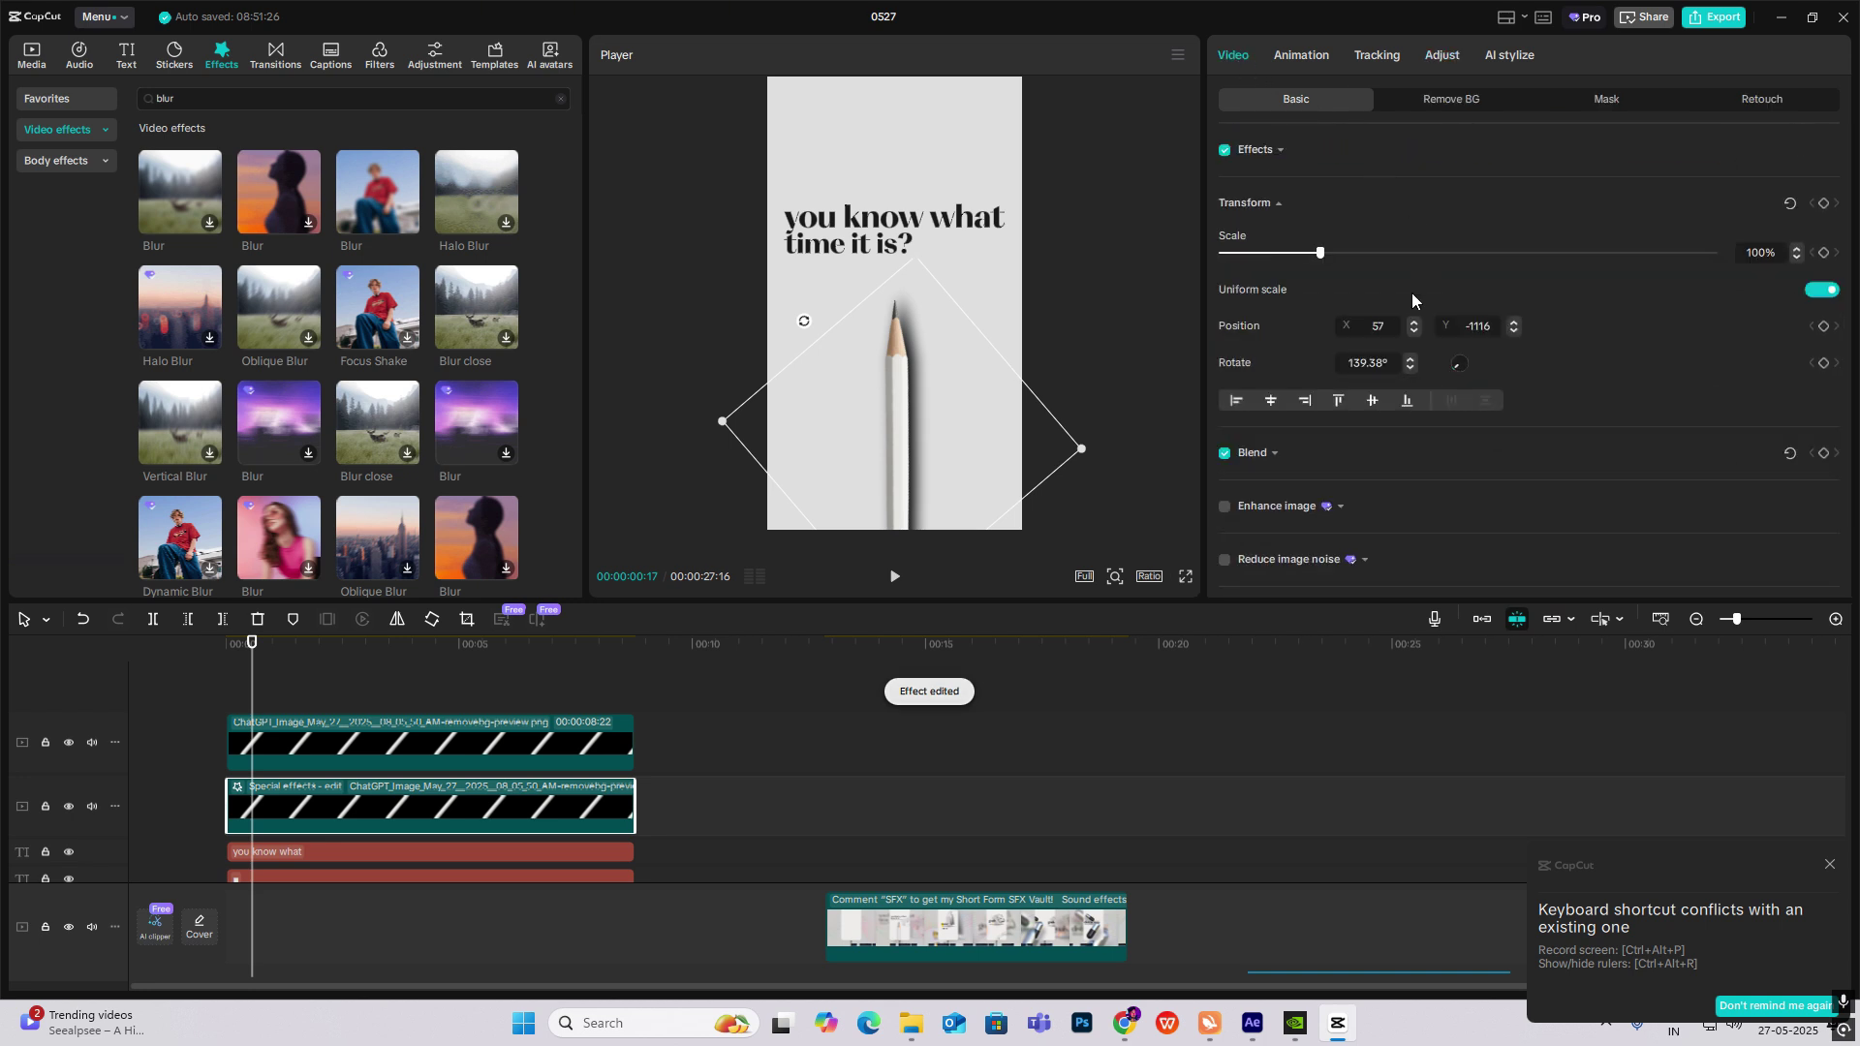
scroll(1386, 390, "down", 6)
left_click(1274, 138)
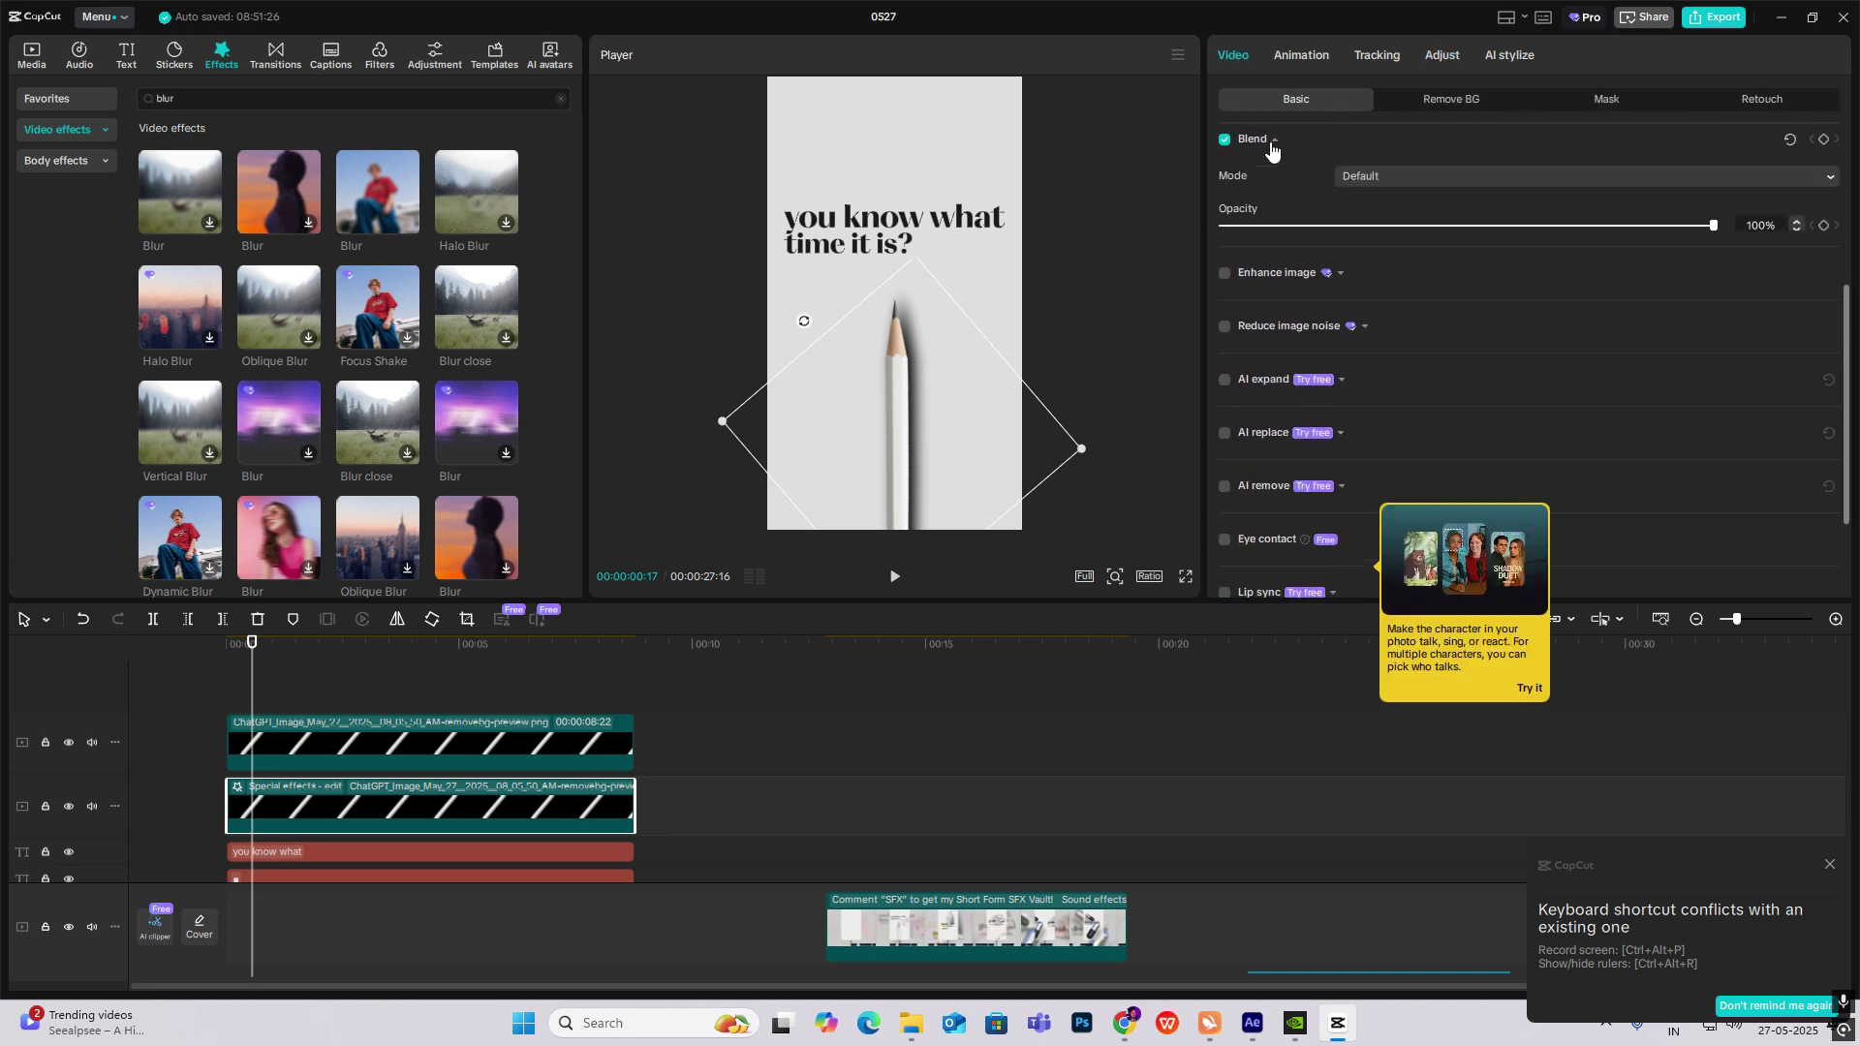
left_click_drag(1607, 225, 1461, 264)
left_click(986, 378)
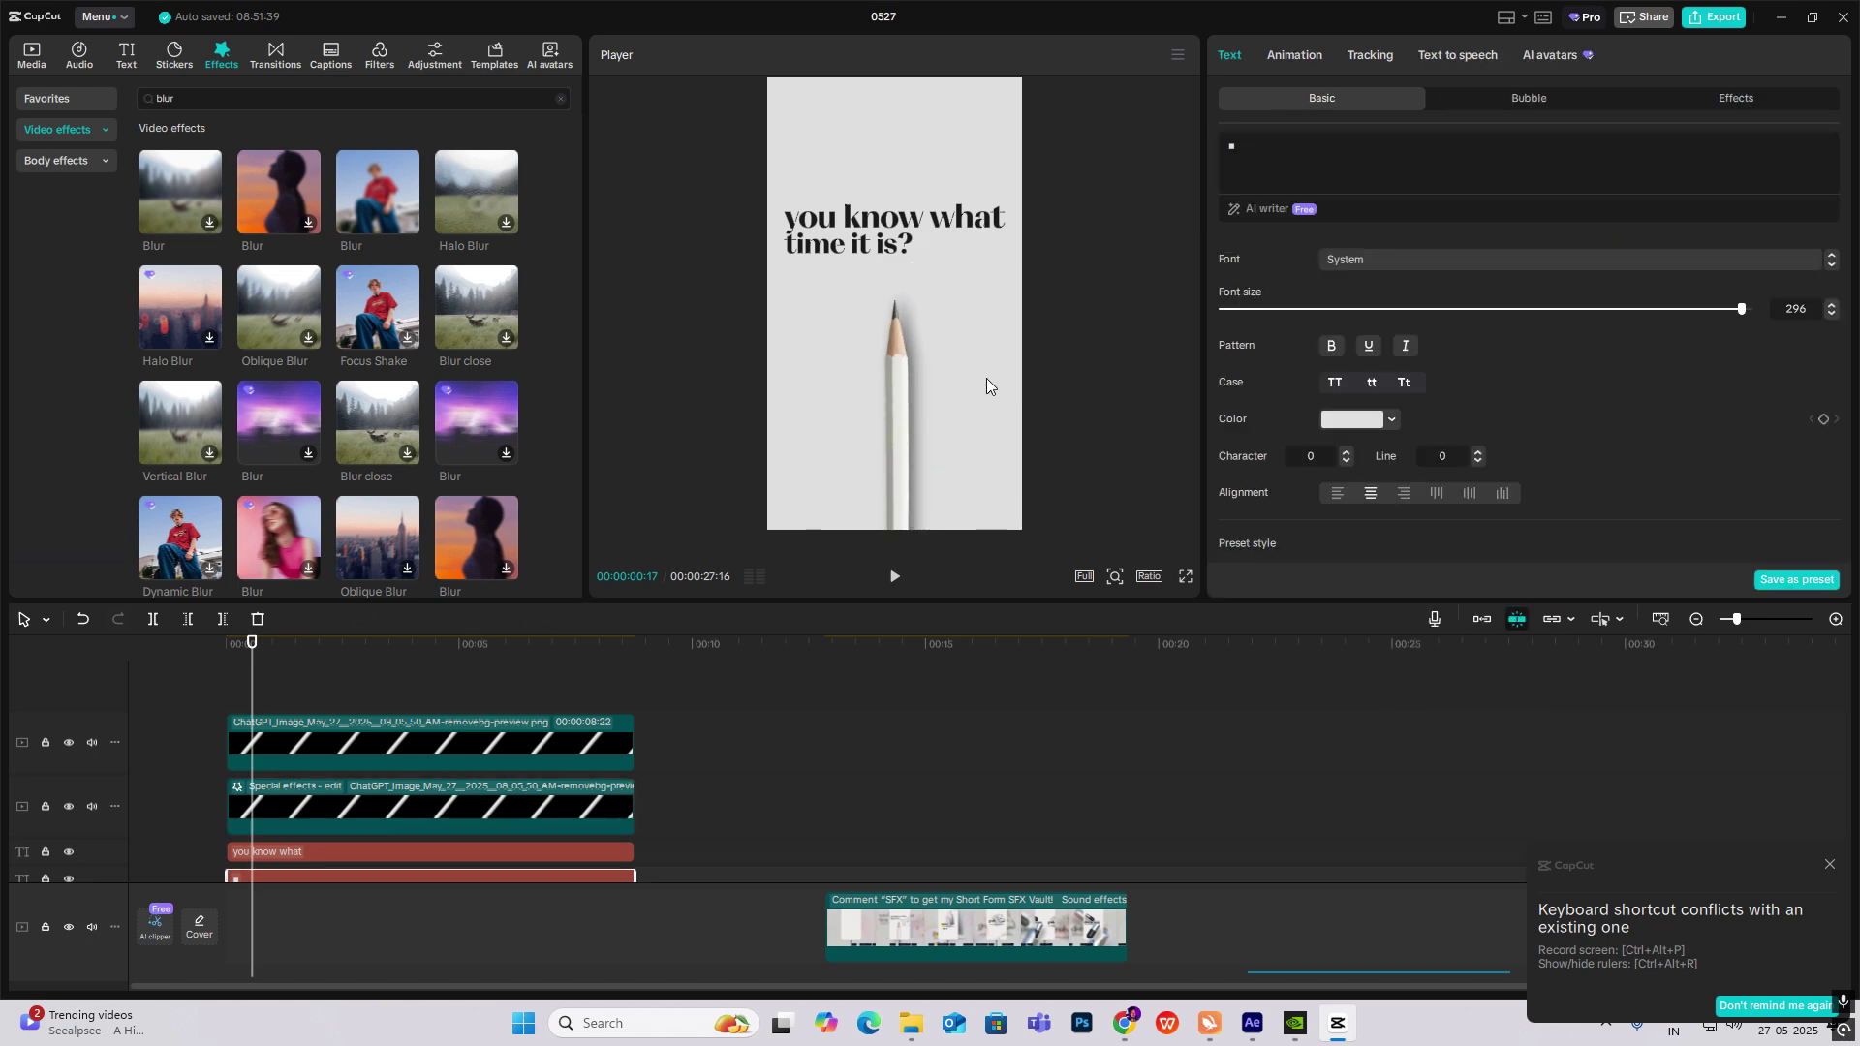
Check the reference clip's opening scene, and add a default text clip above the pencil tracks, stretched to end with the pencil clips.
left_click(857, 808)
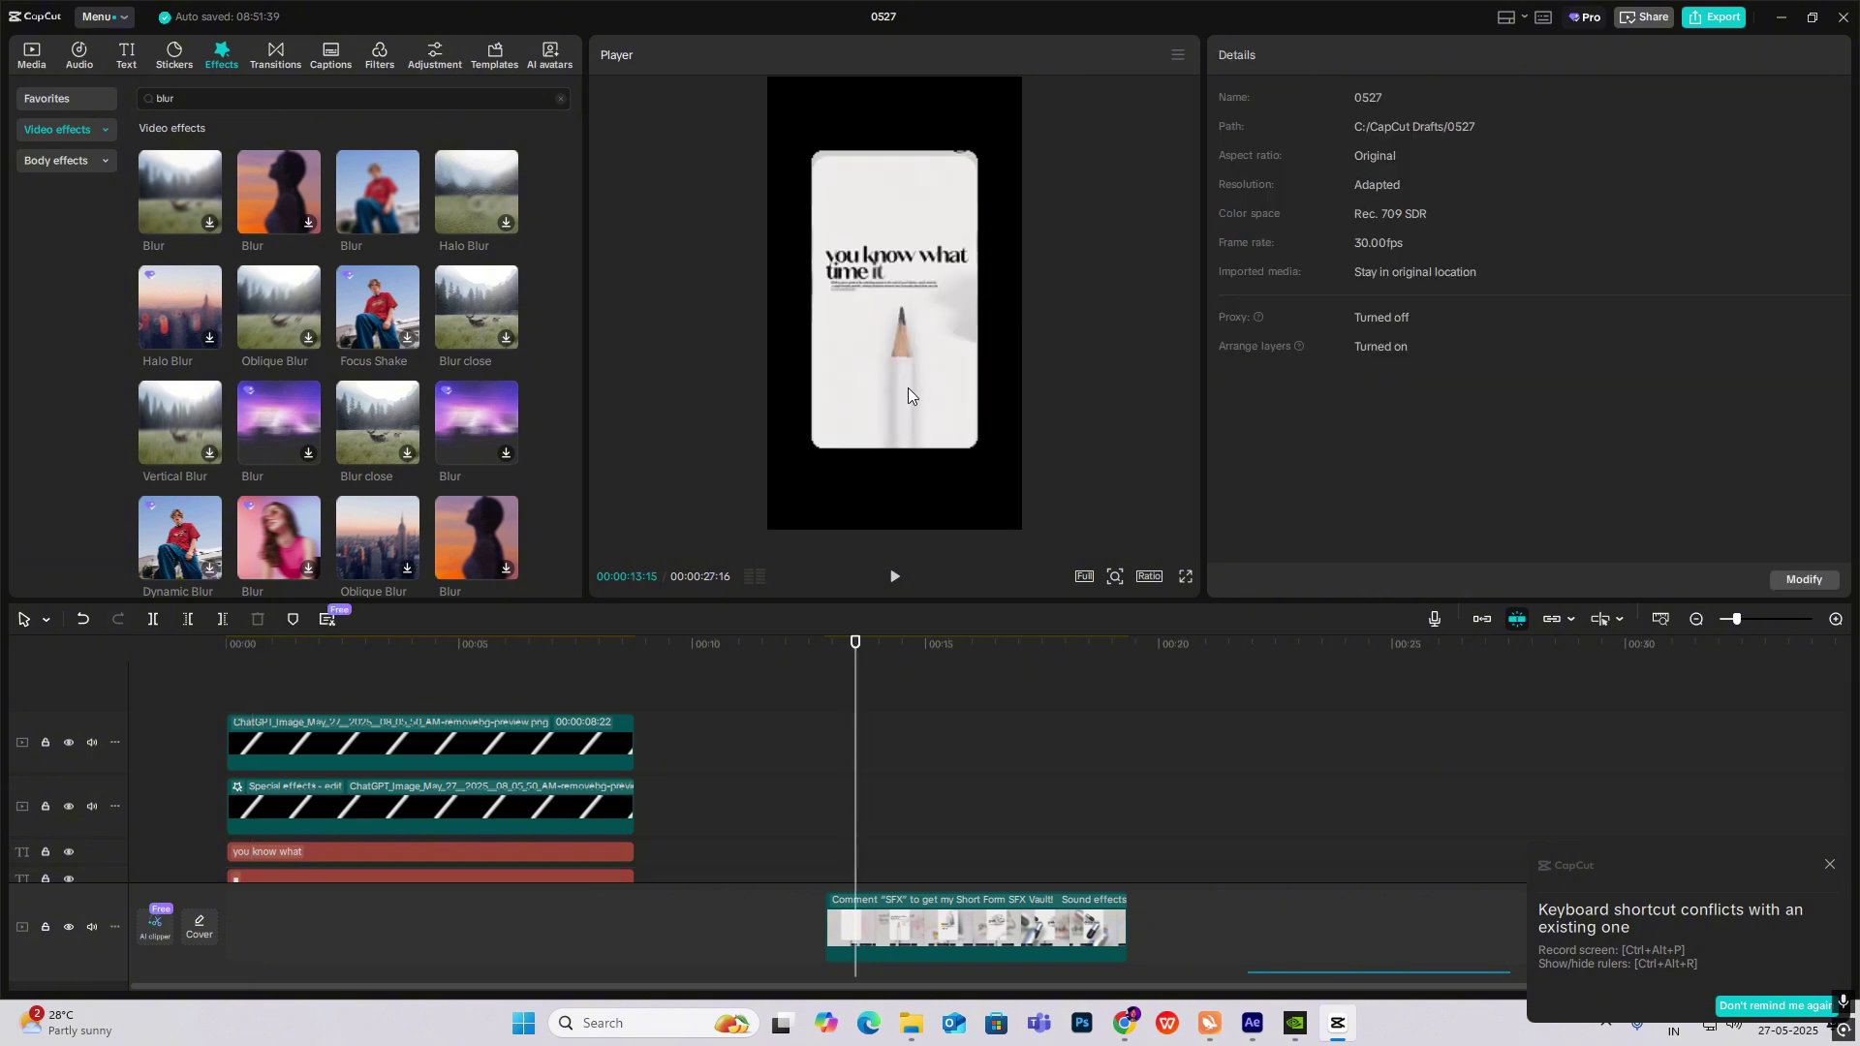
left_click(126, 55)
left_click_drag(188, 159, 238, 721)
left_click_drag(365, 722, 635, 723)
left_click_drag(469, 680, 209, 696)
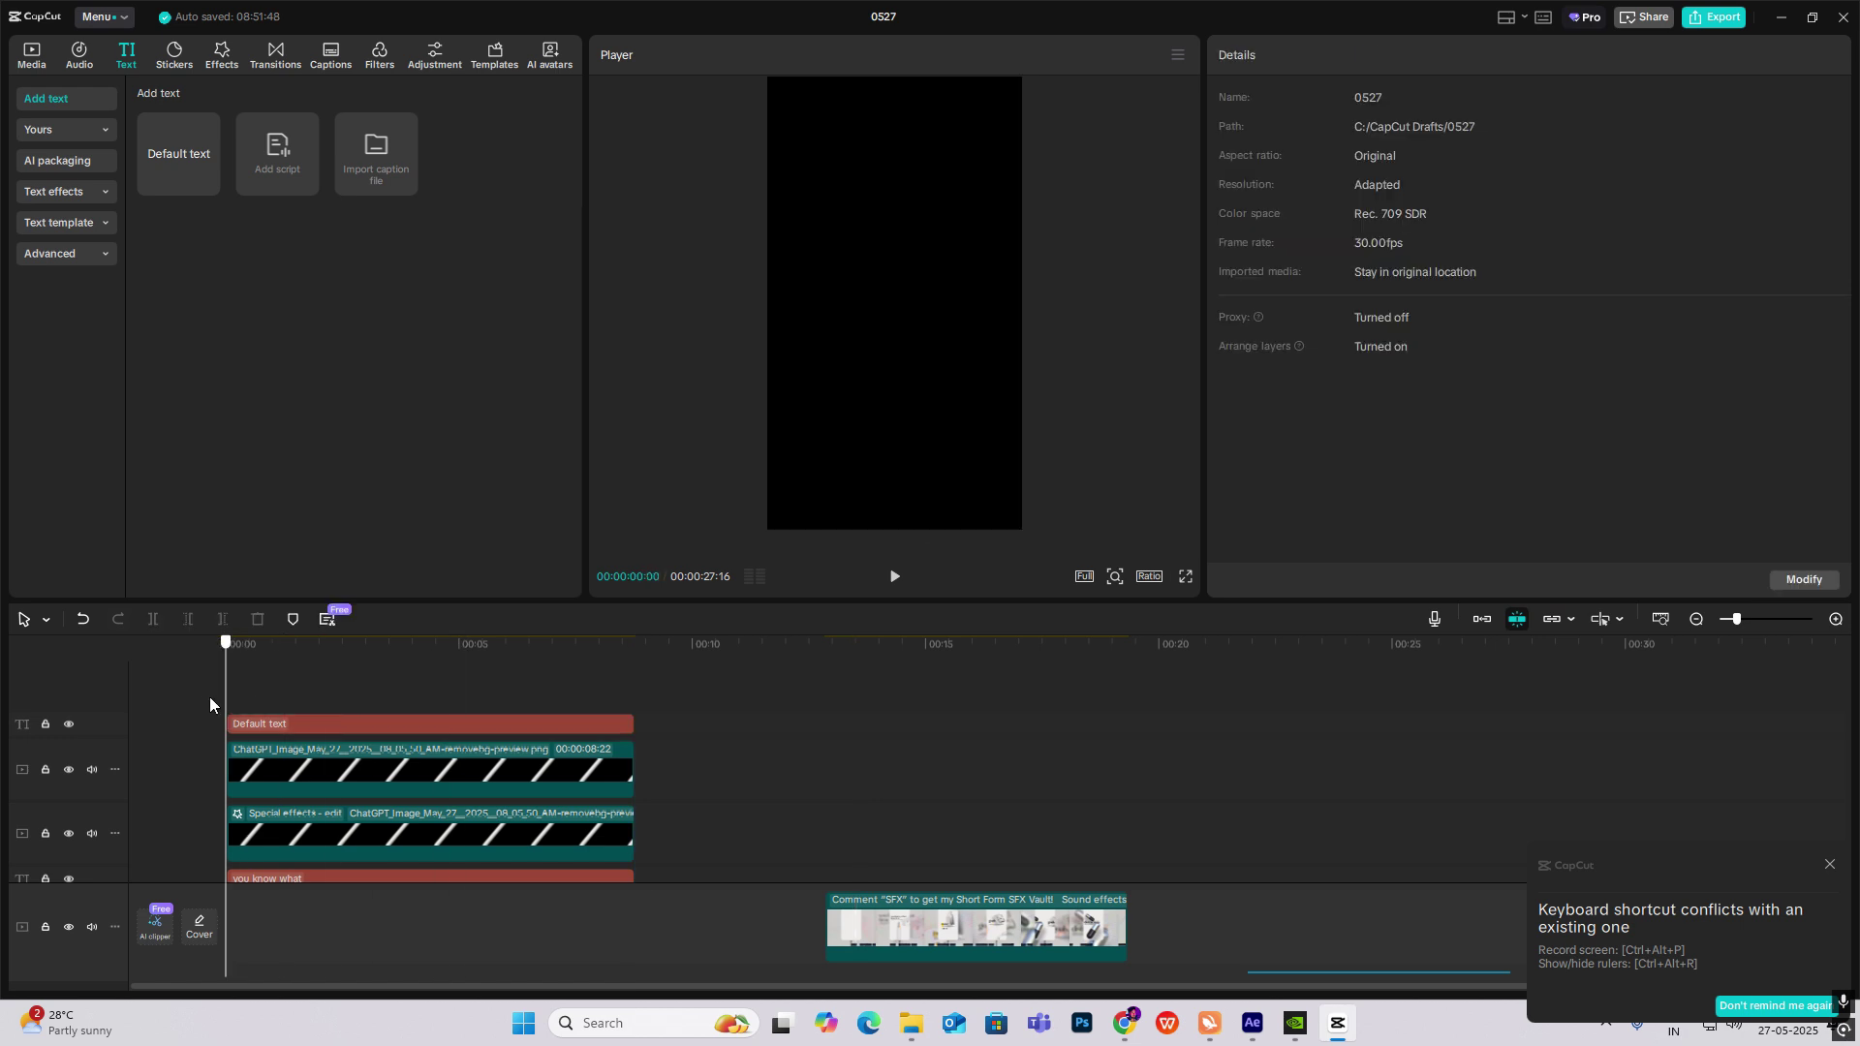
left_click(310, 725)
left_click(255, 677)
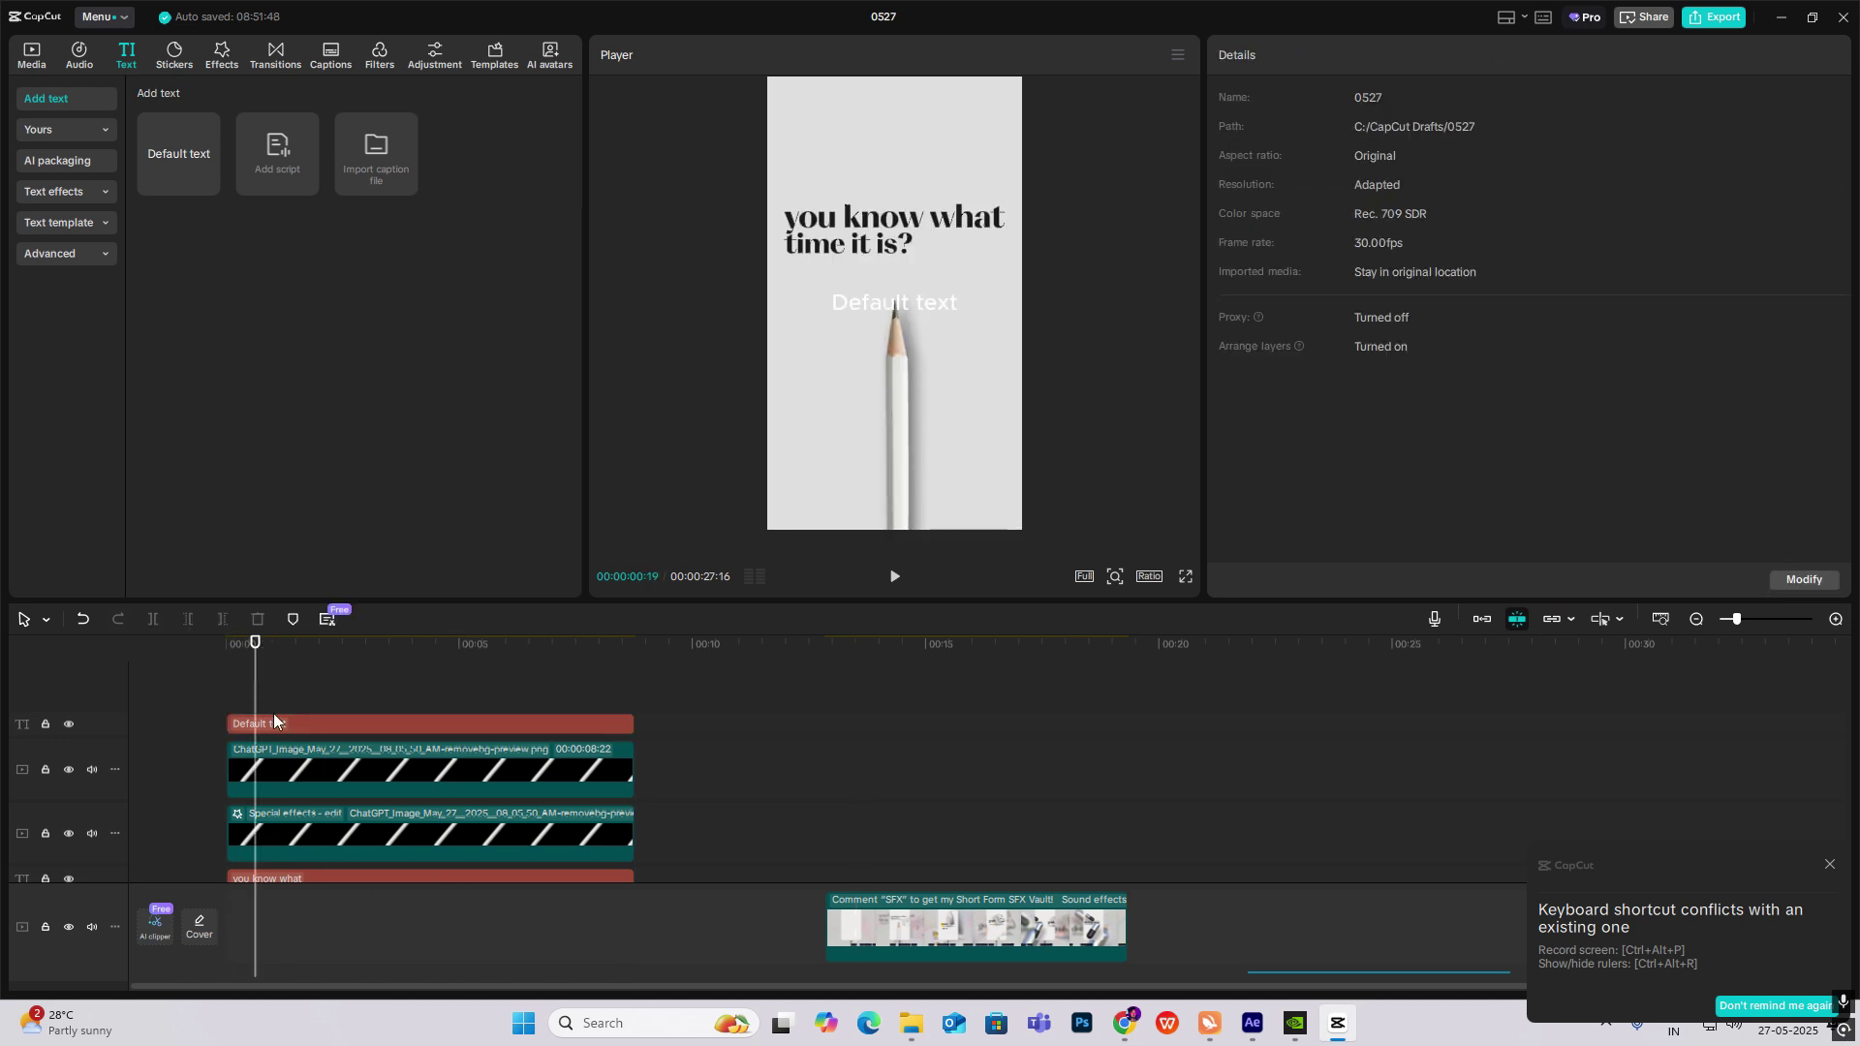
Replace the default text with lines of filler letters, left-aligned at 25% scale and X -230, Y 287, just below the title.
left_click(242, 726)
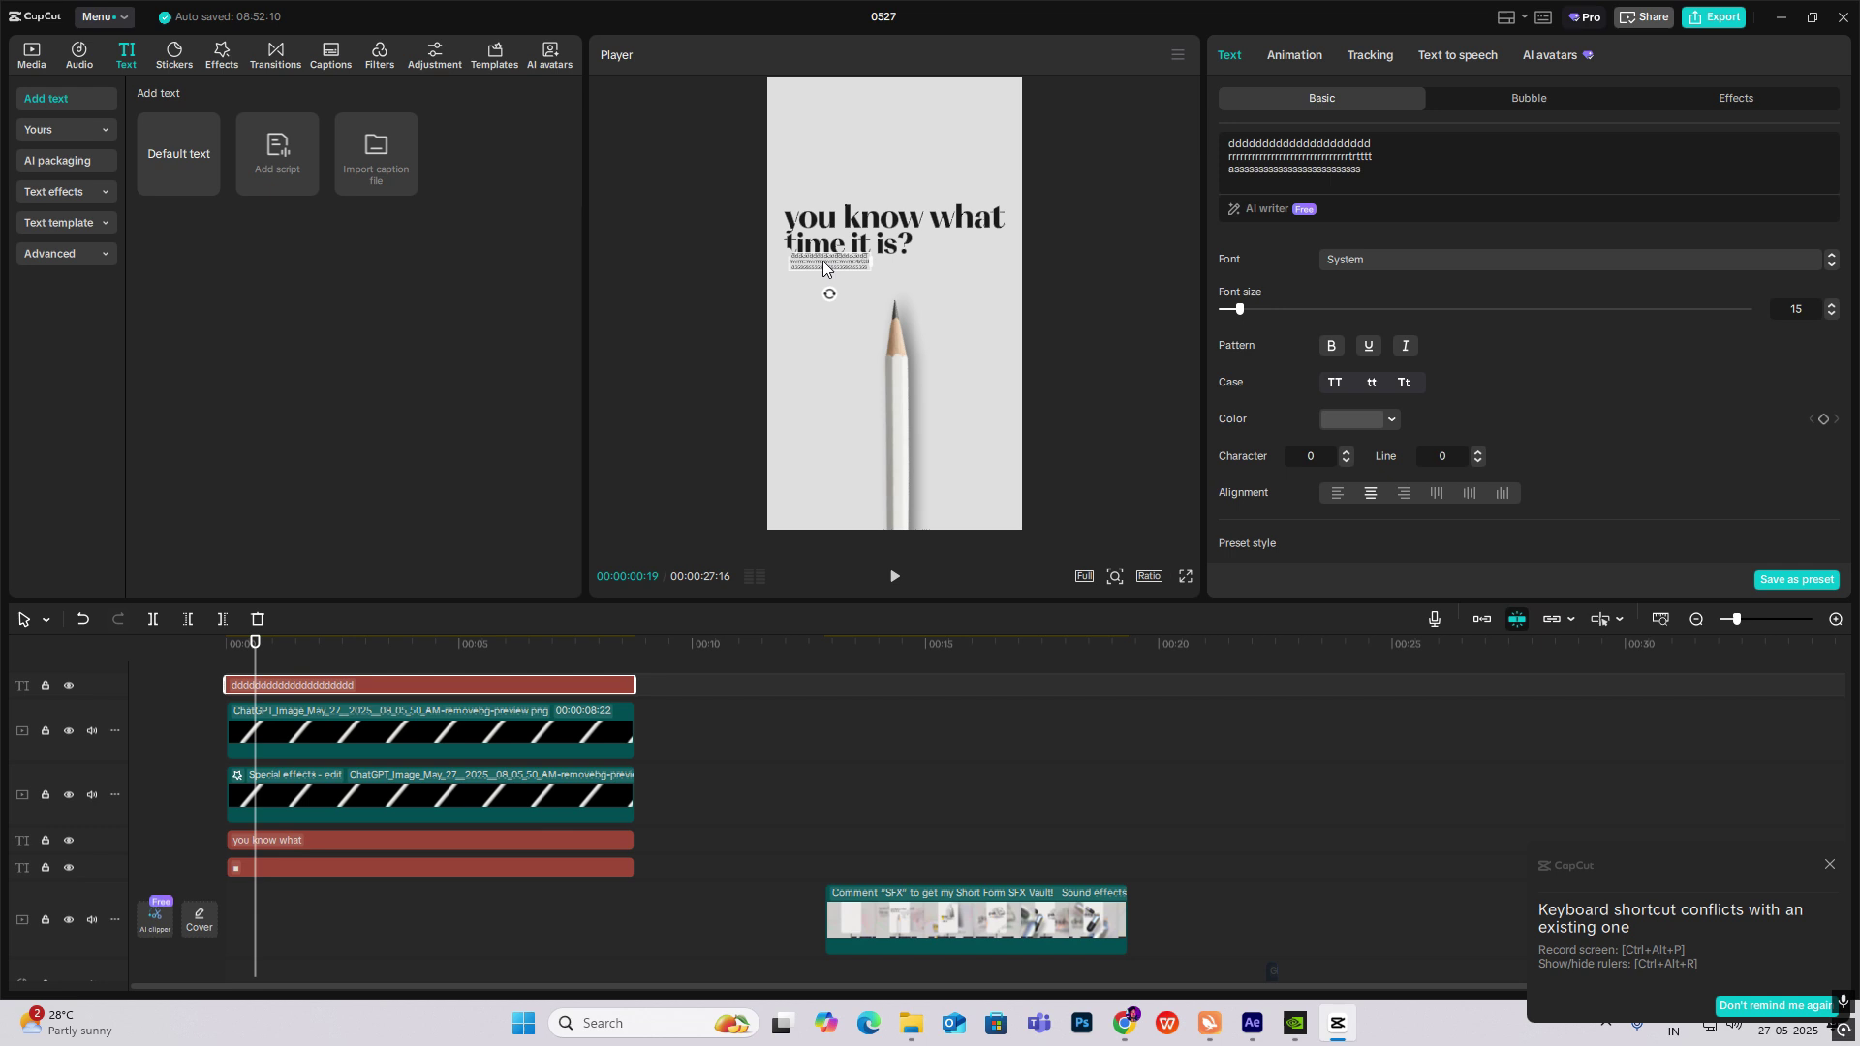
type("hhhhhhhhhhhhhhhhhhhhhhh")
left_click(854, 820)
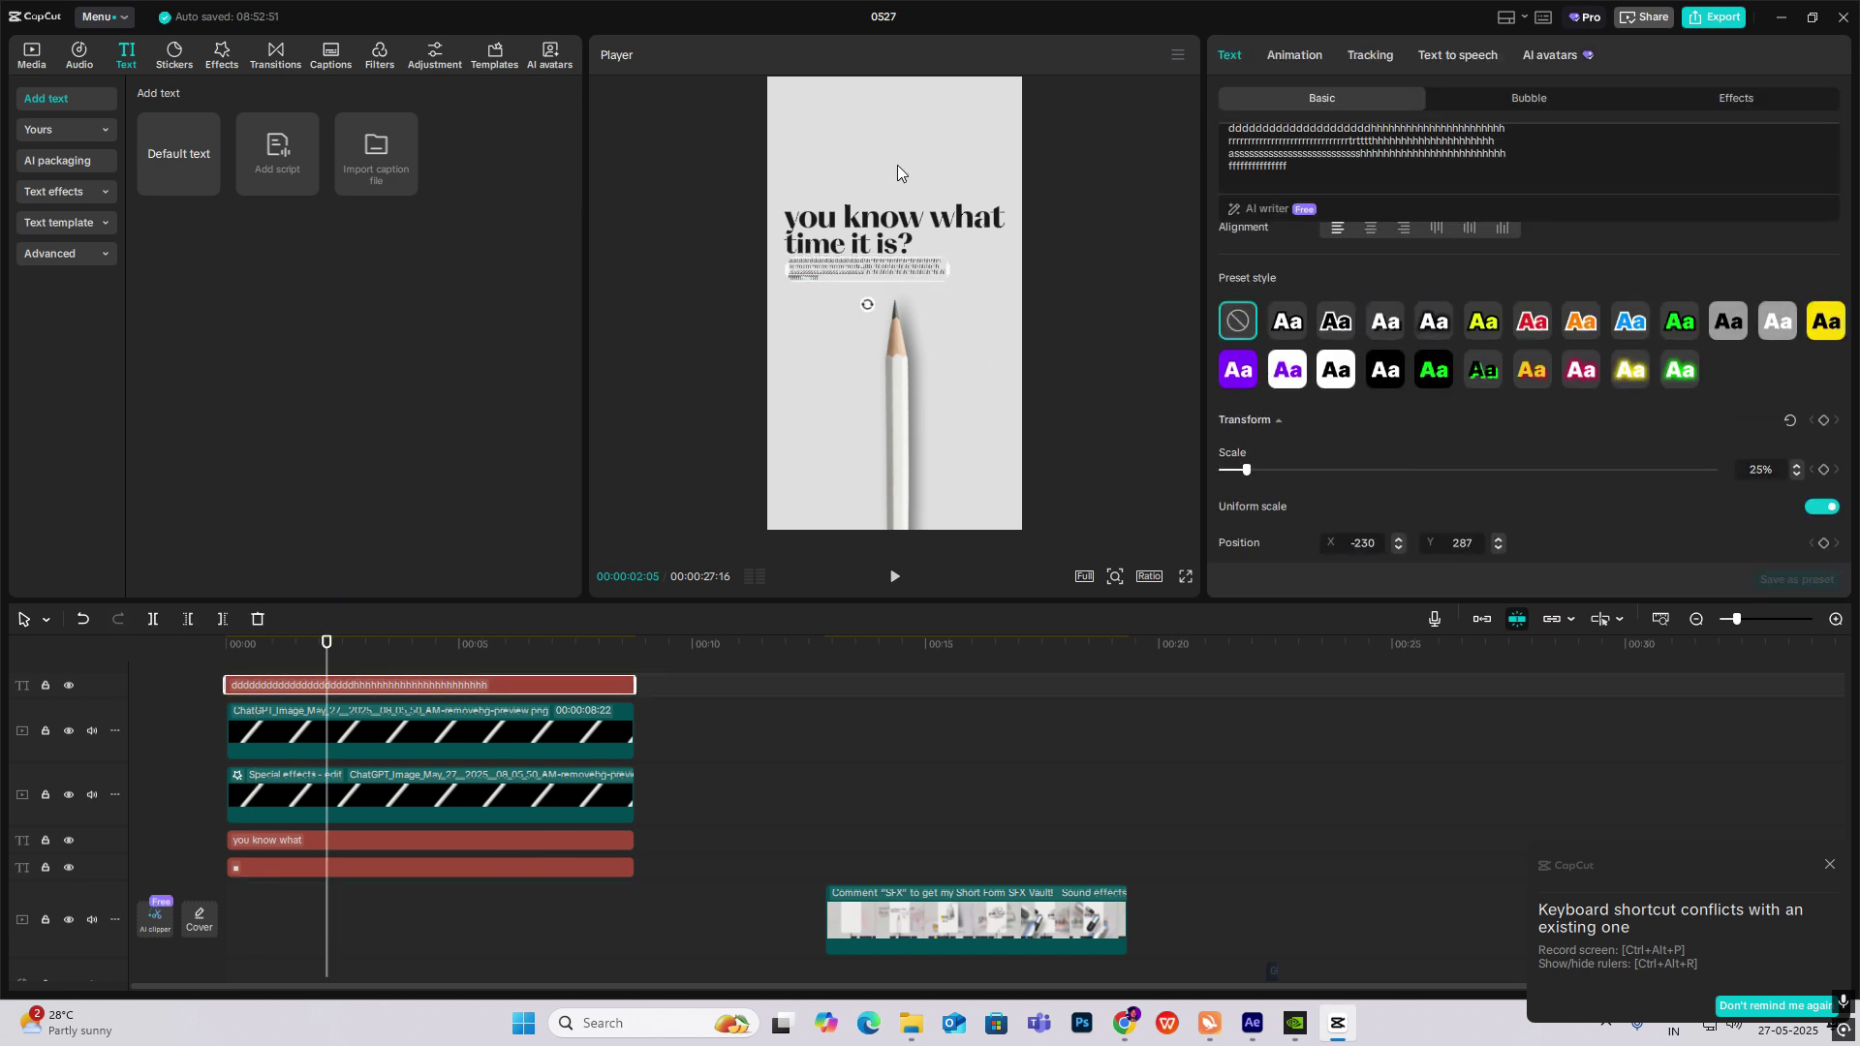
Extend the light grey background clip to about 24 seconds, past the end of the reference video, and lock its track.
left_click_drag(829, 764, 335, 767)
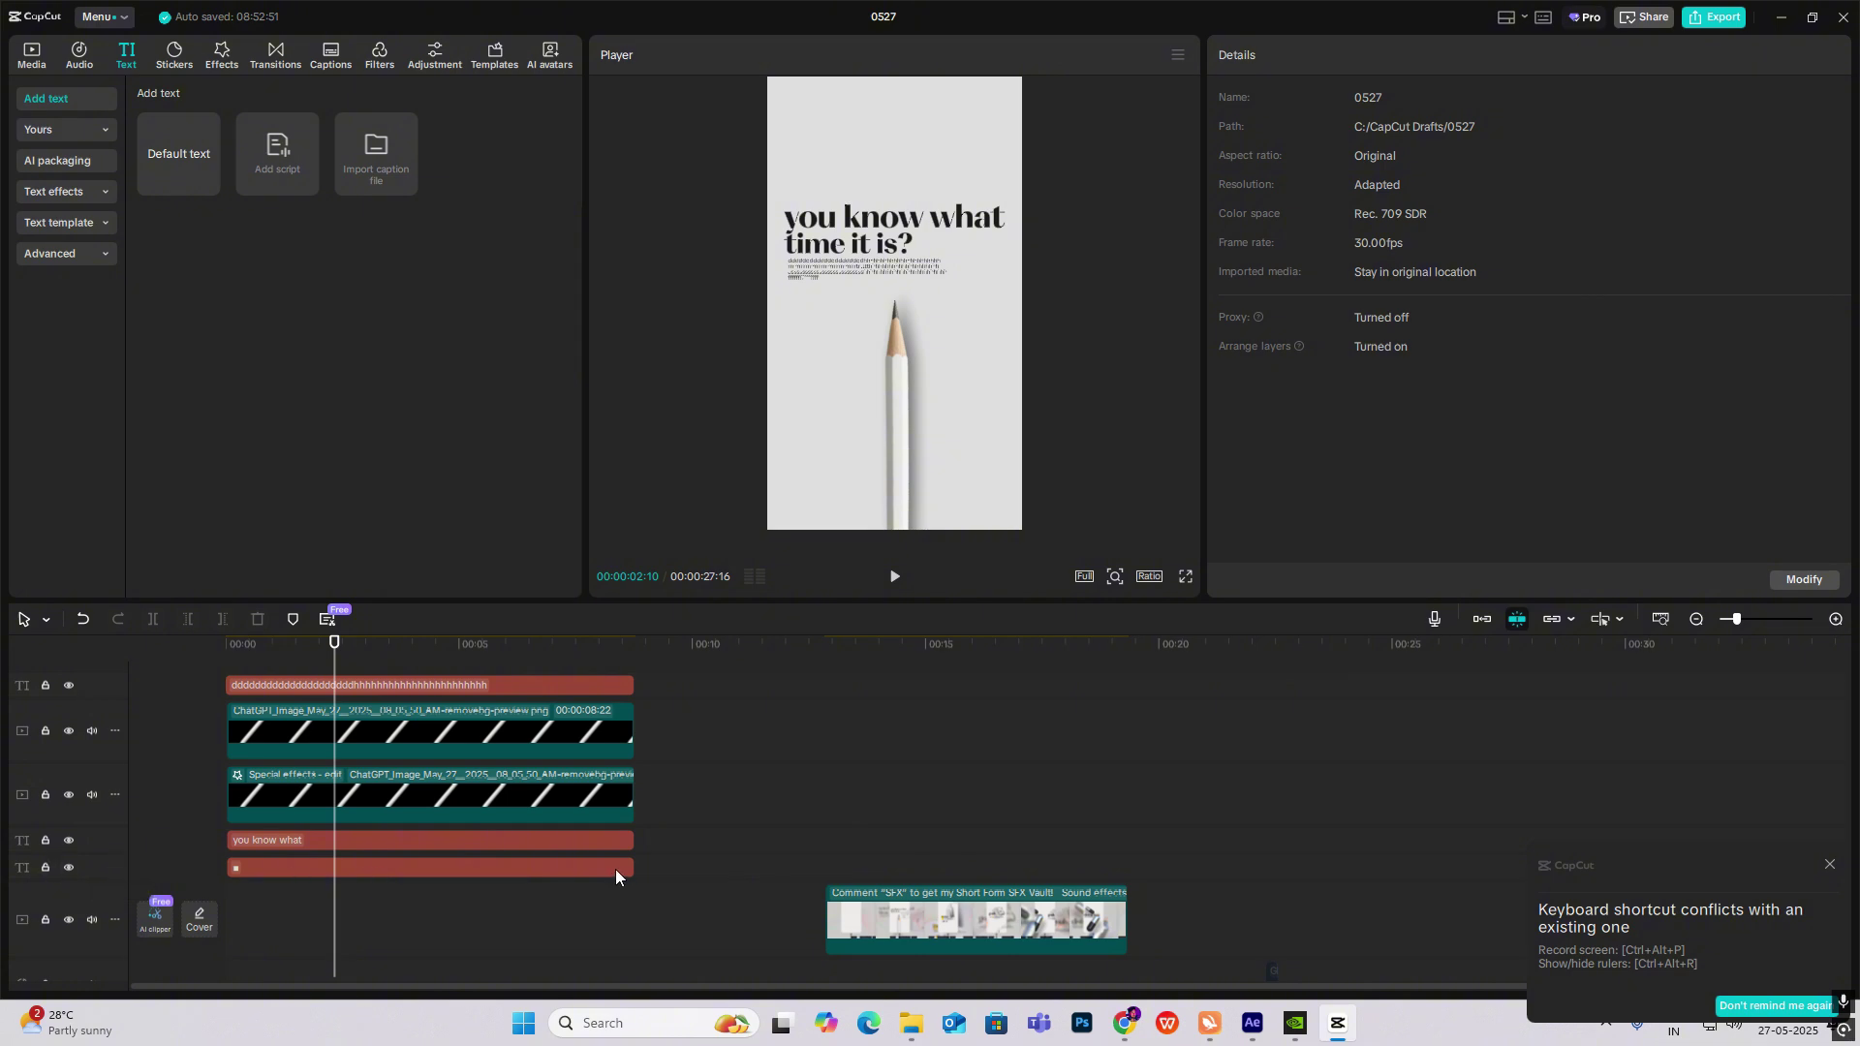
left_click_drag(632, 869, 1356, 825)
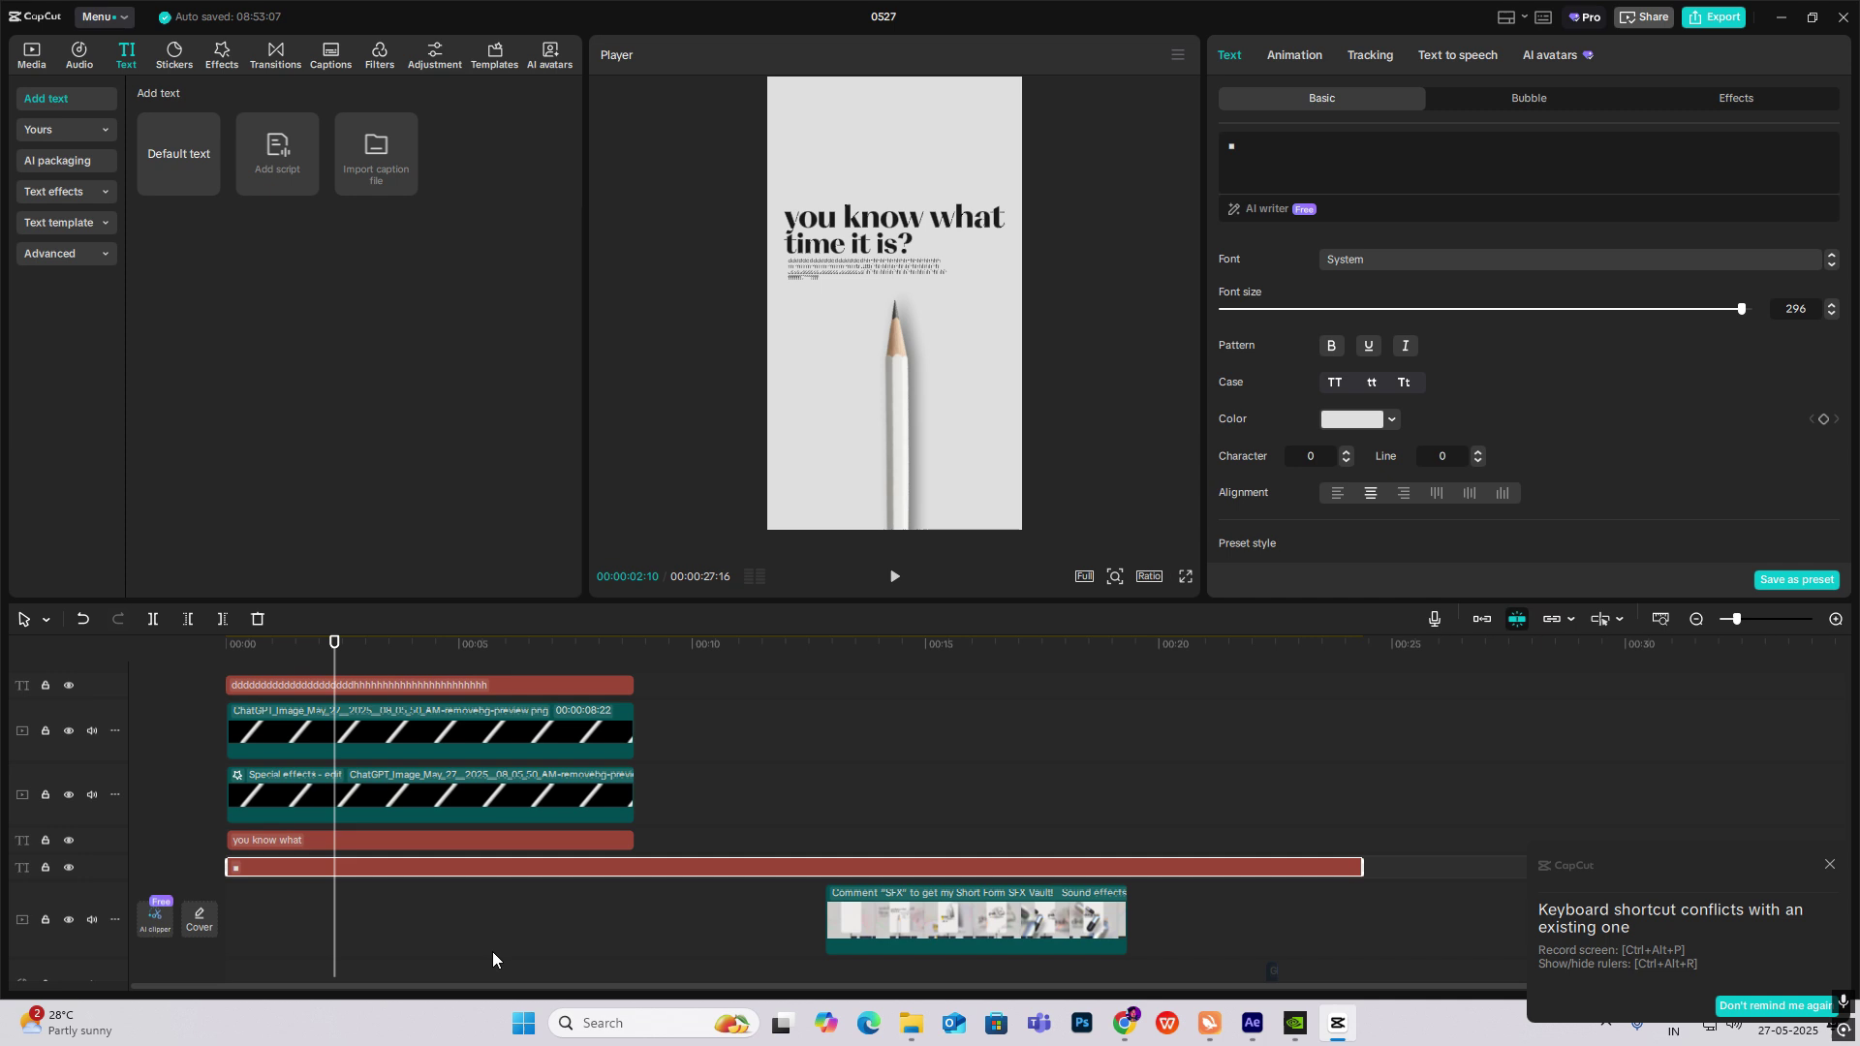
left_click(44, 869)
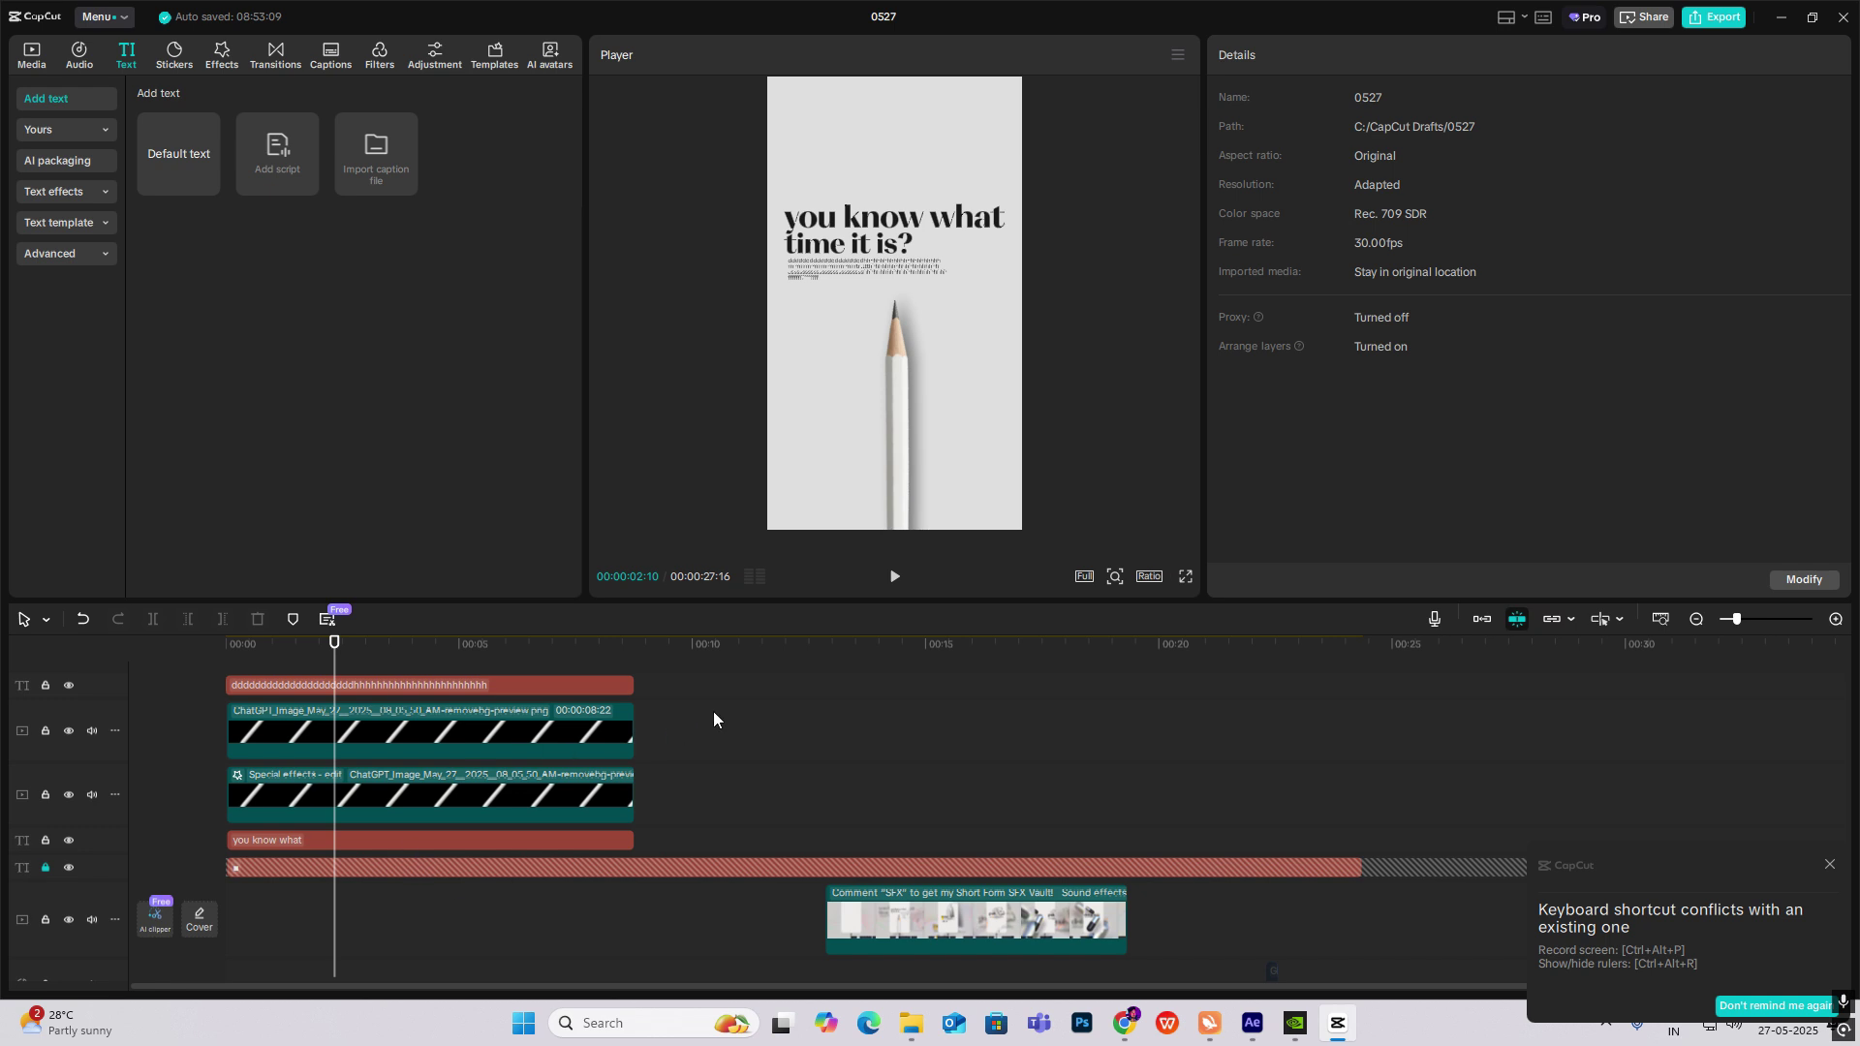
Extend the filler text, both pencil clips and the title to 00:00:11:24, and combine them into one compound clip.
left_click_drag(728, 678, 404, 840)
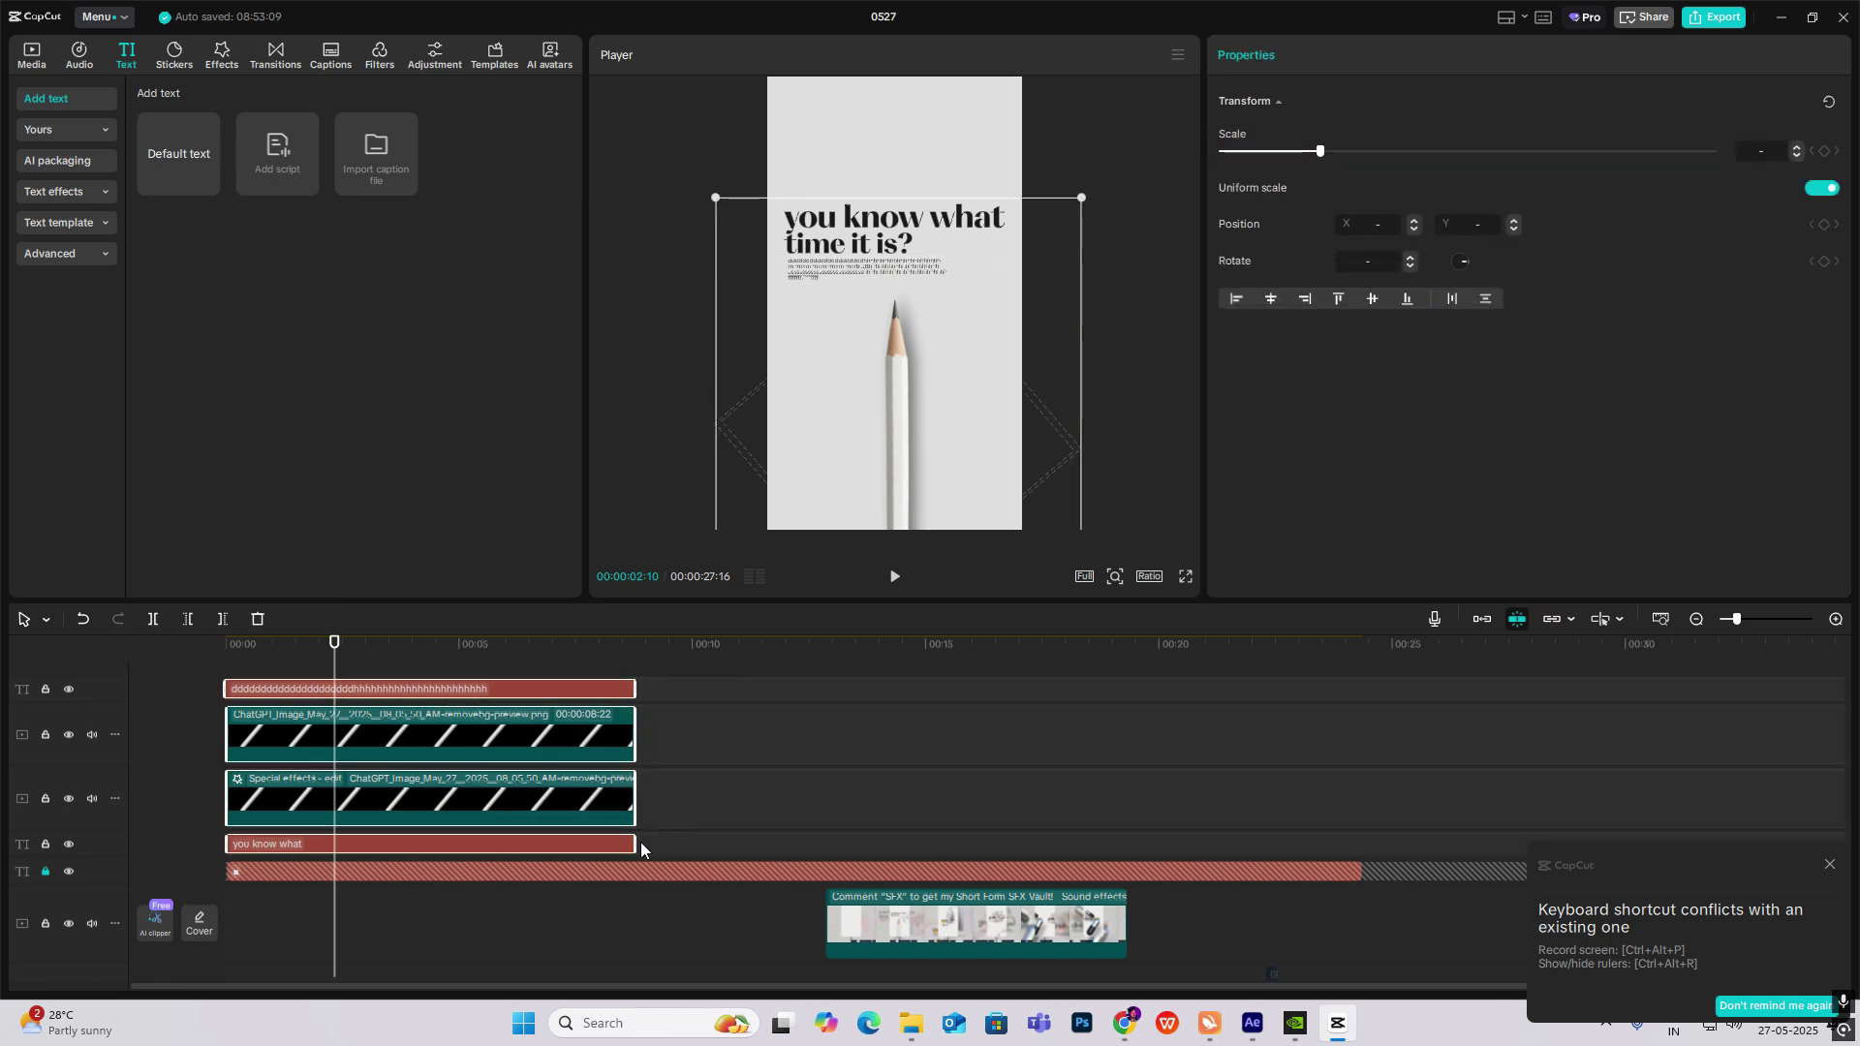
left_click_drag(642, 841, 785, 825)
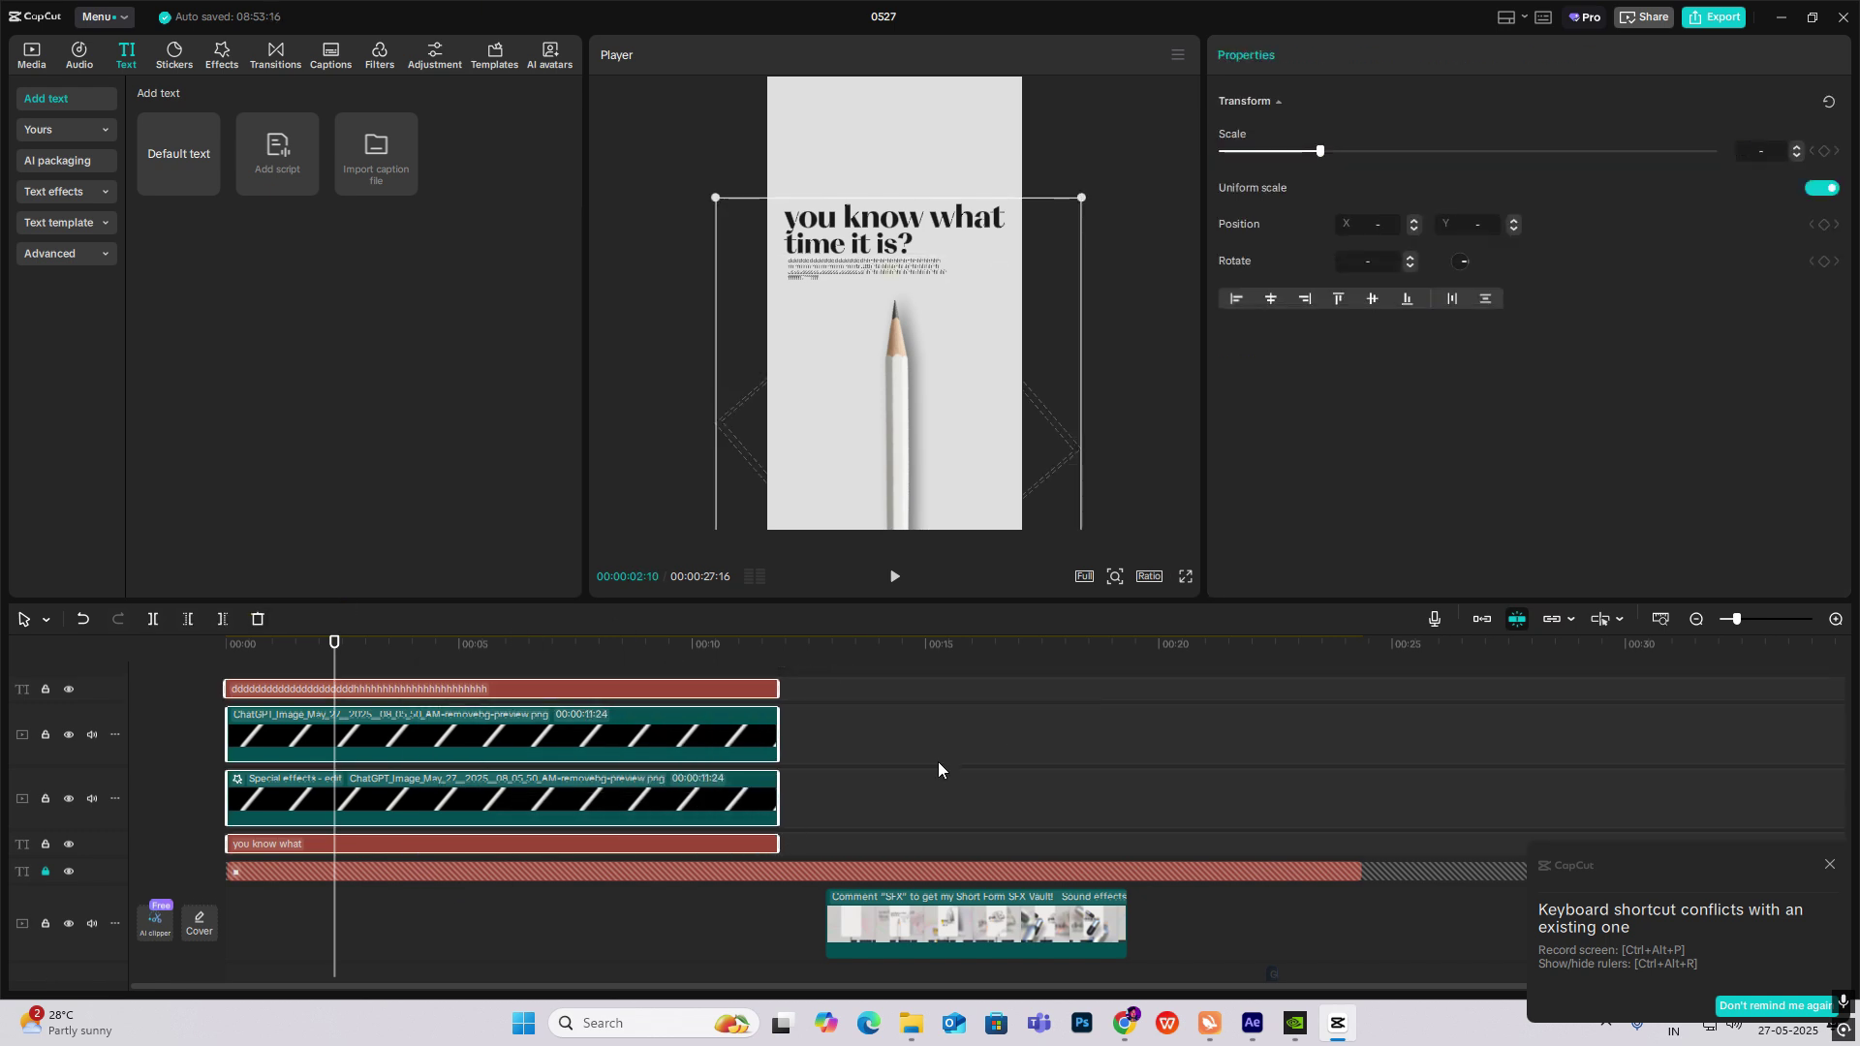
key("alt+g")
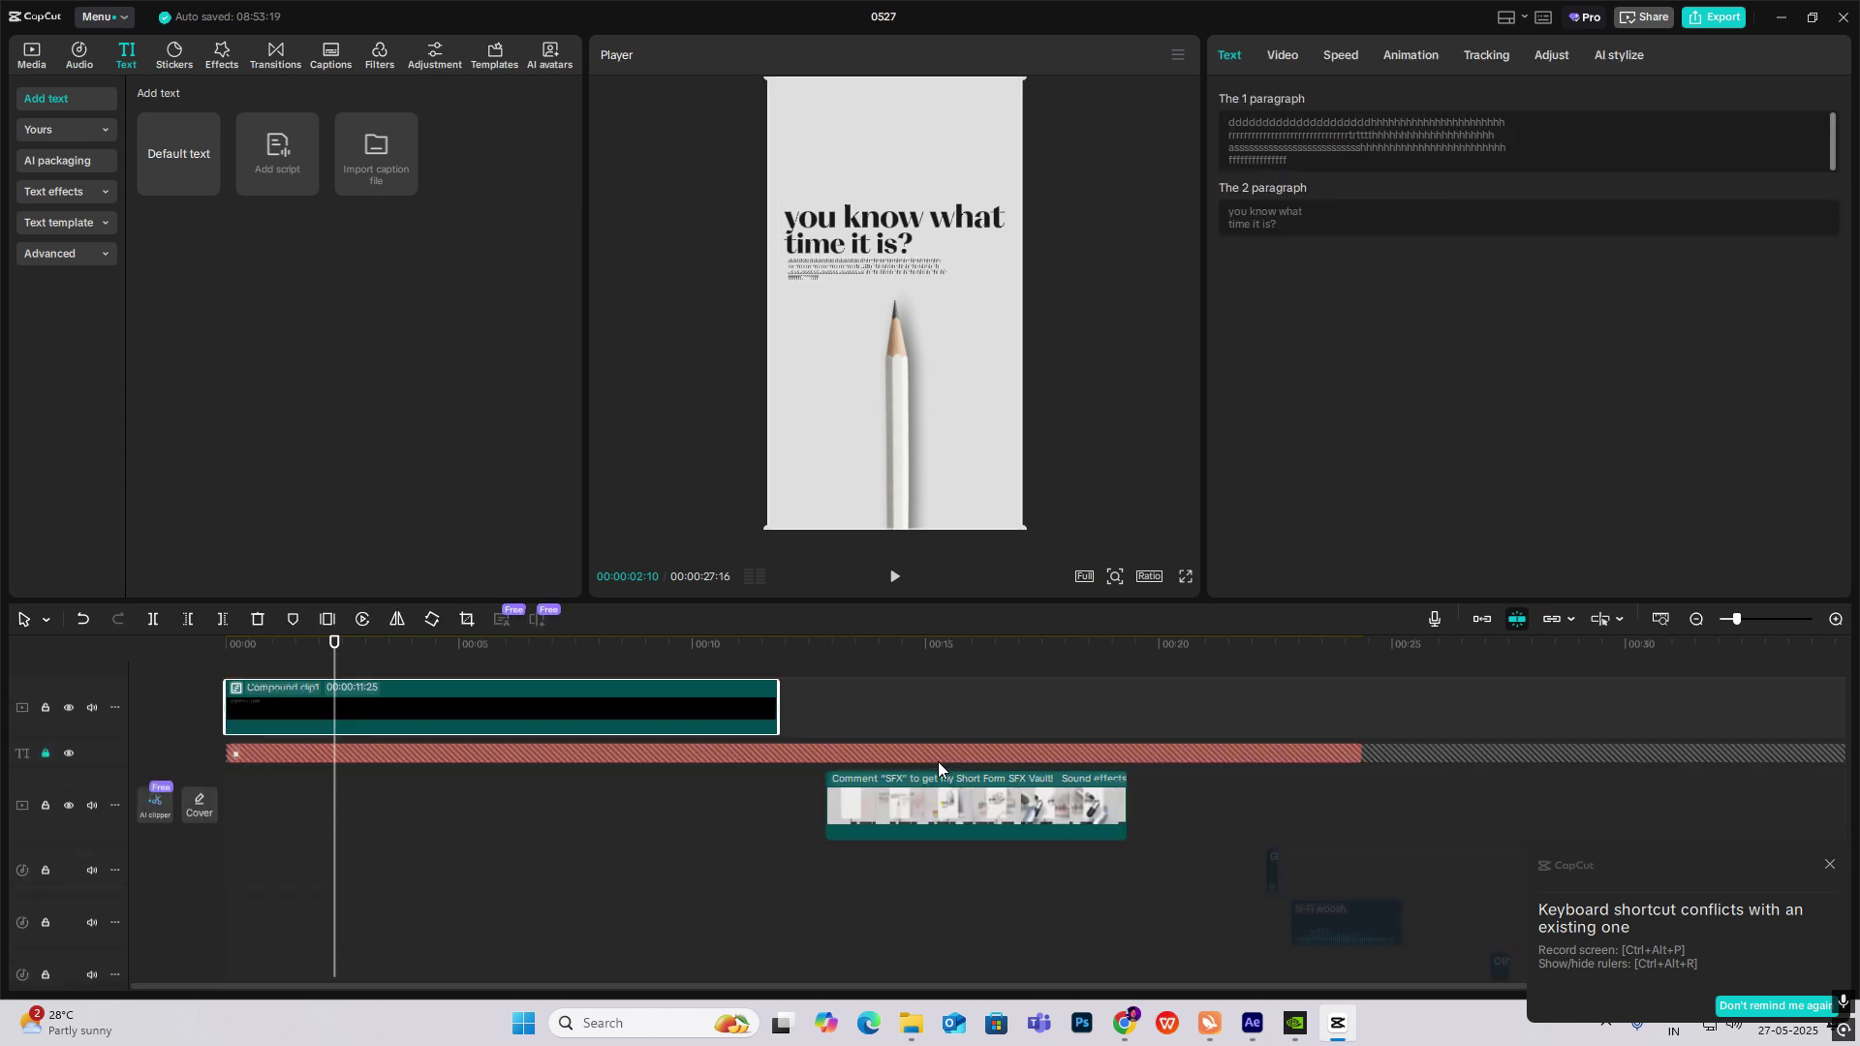
Add a transform keyframe at the start of the compound clip with scale 152% and position X 476, Y -402.
left_click(258, 666)
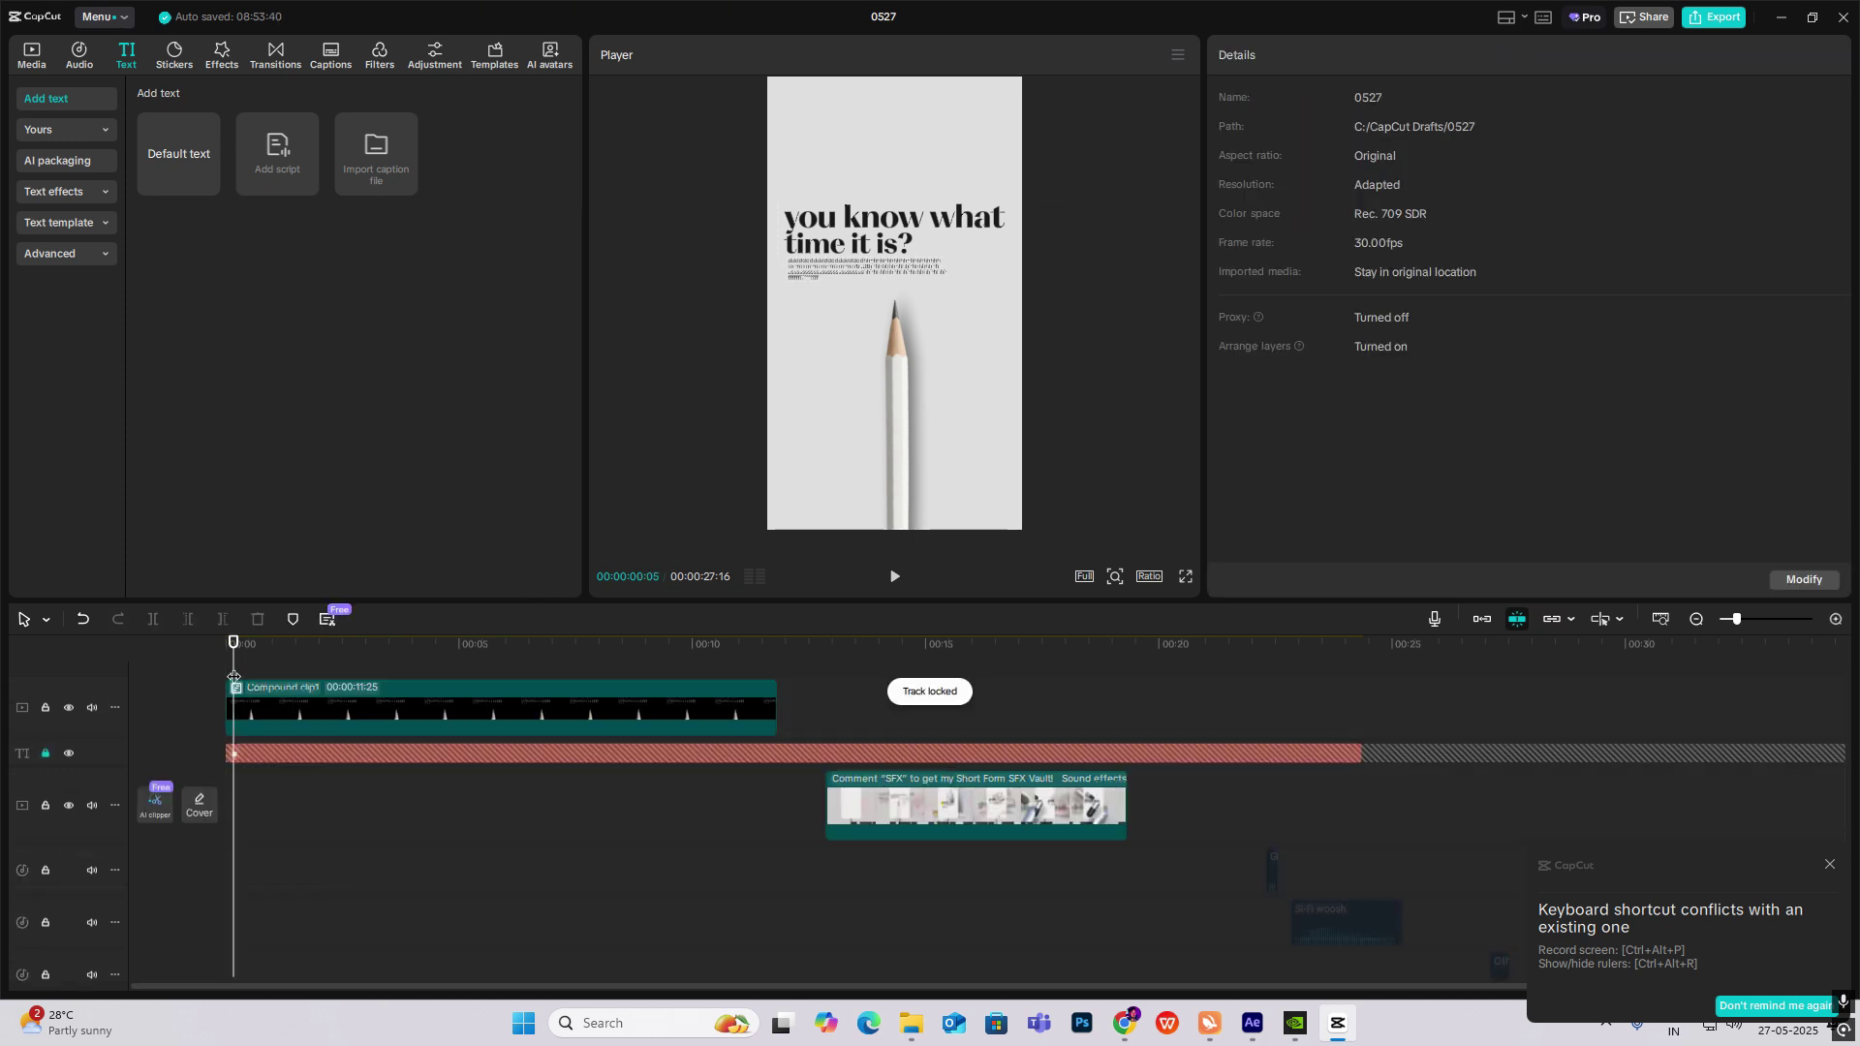
left_click(399, 717)
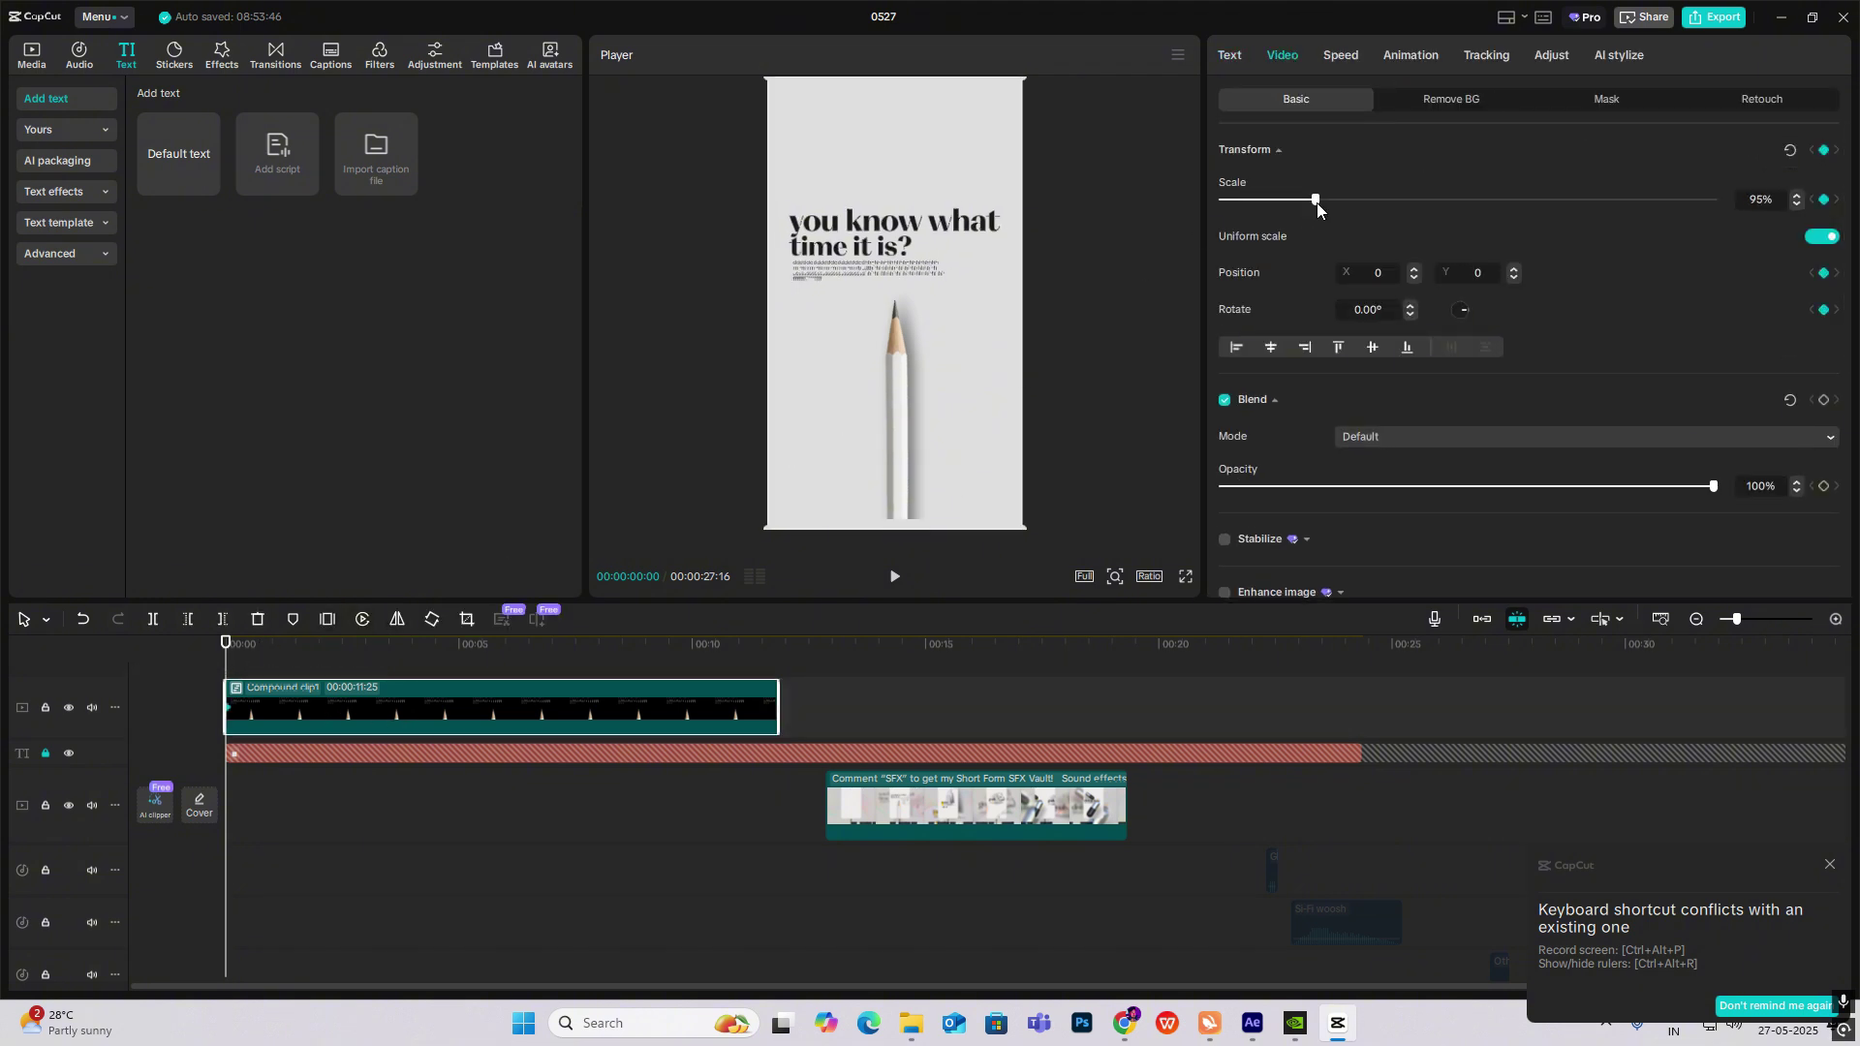
left_click_drag(1317, 201, 1353, 211)
left_click_drag(898, 287, 940, 334)
left_click_drag(940, 333, 939, 329)
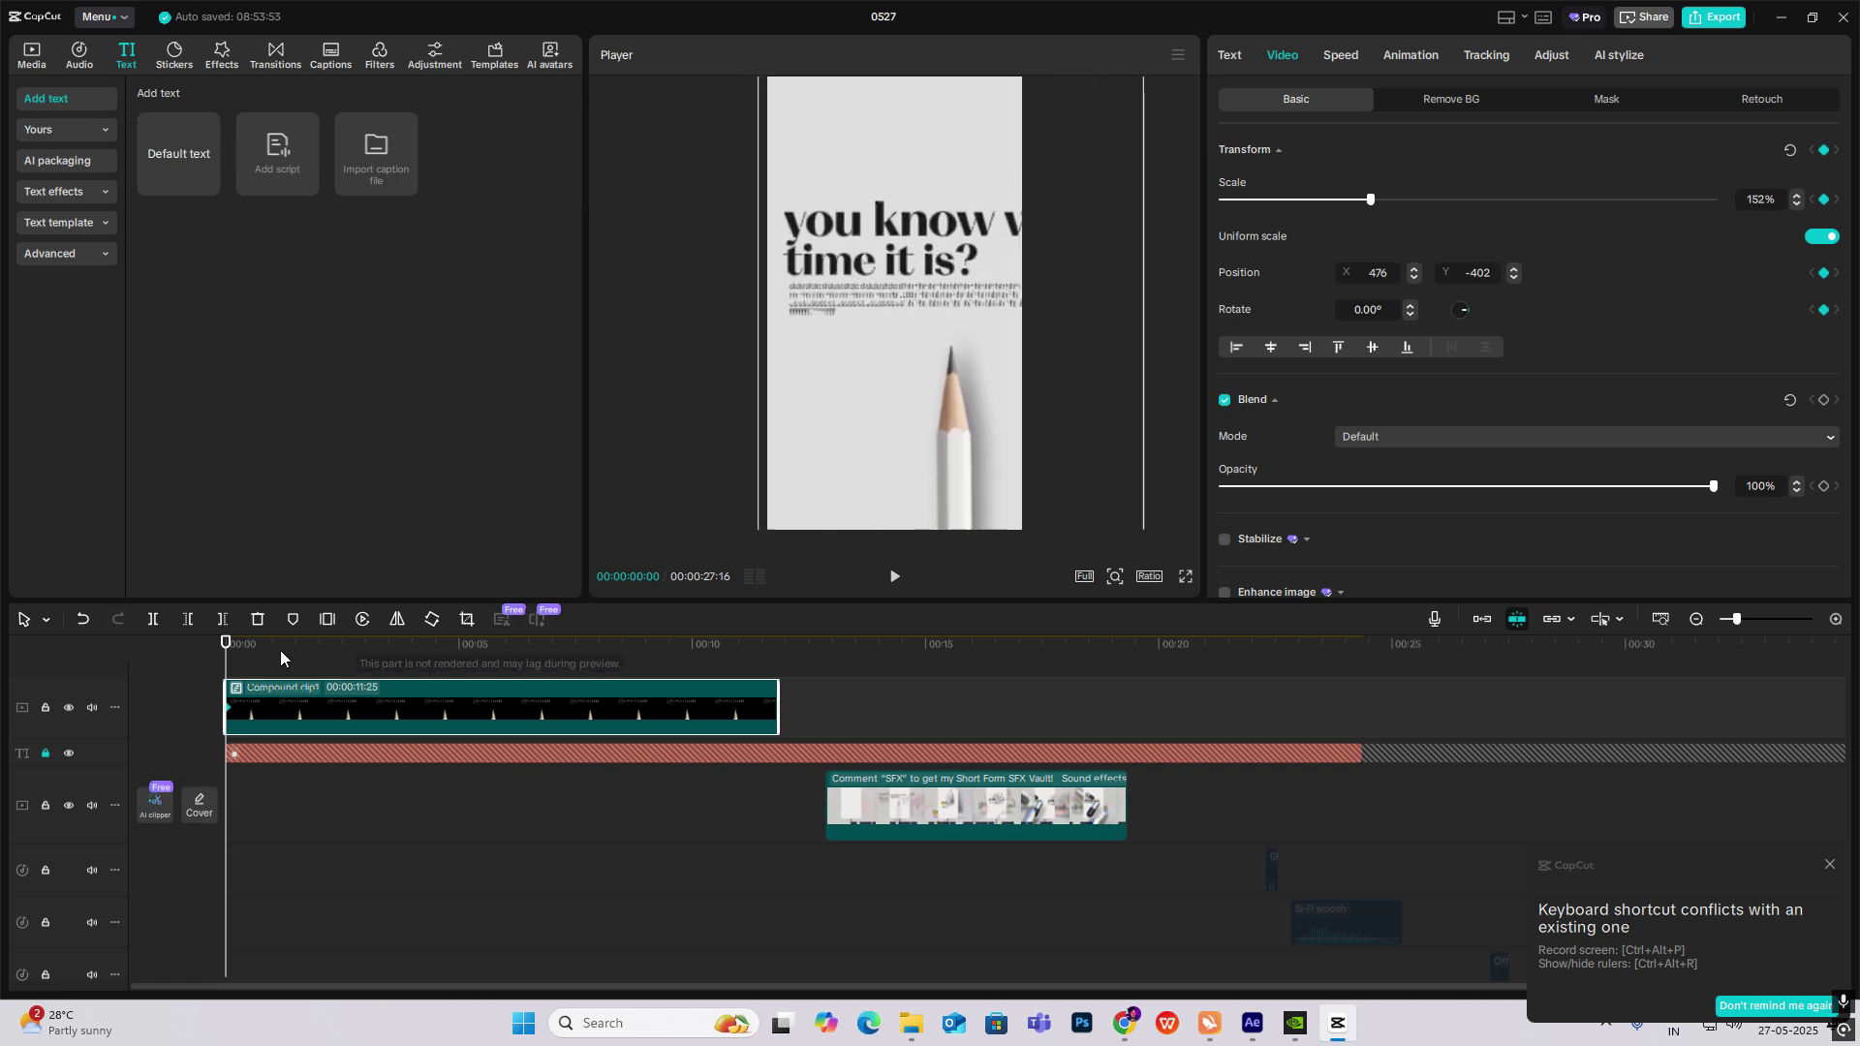
Add a second transform keyframe at 00:00:01:26 with scale 100% and position X 0, Y 0.
left_click_drag(225, 673, 305, 683)
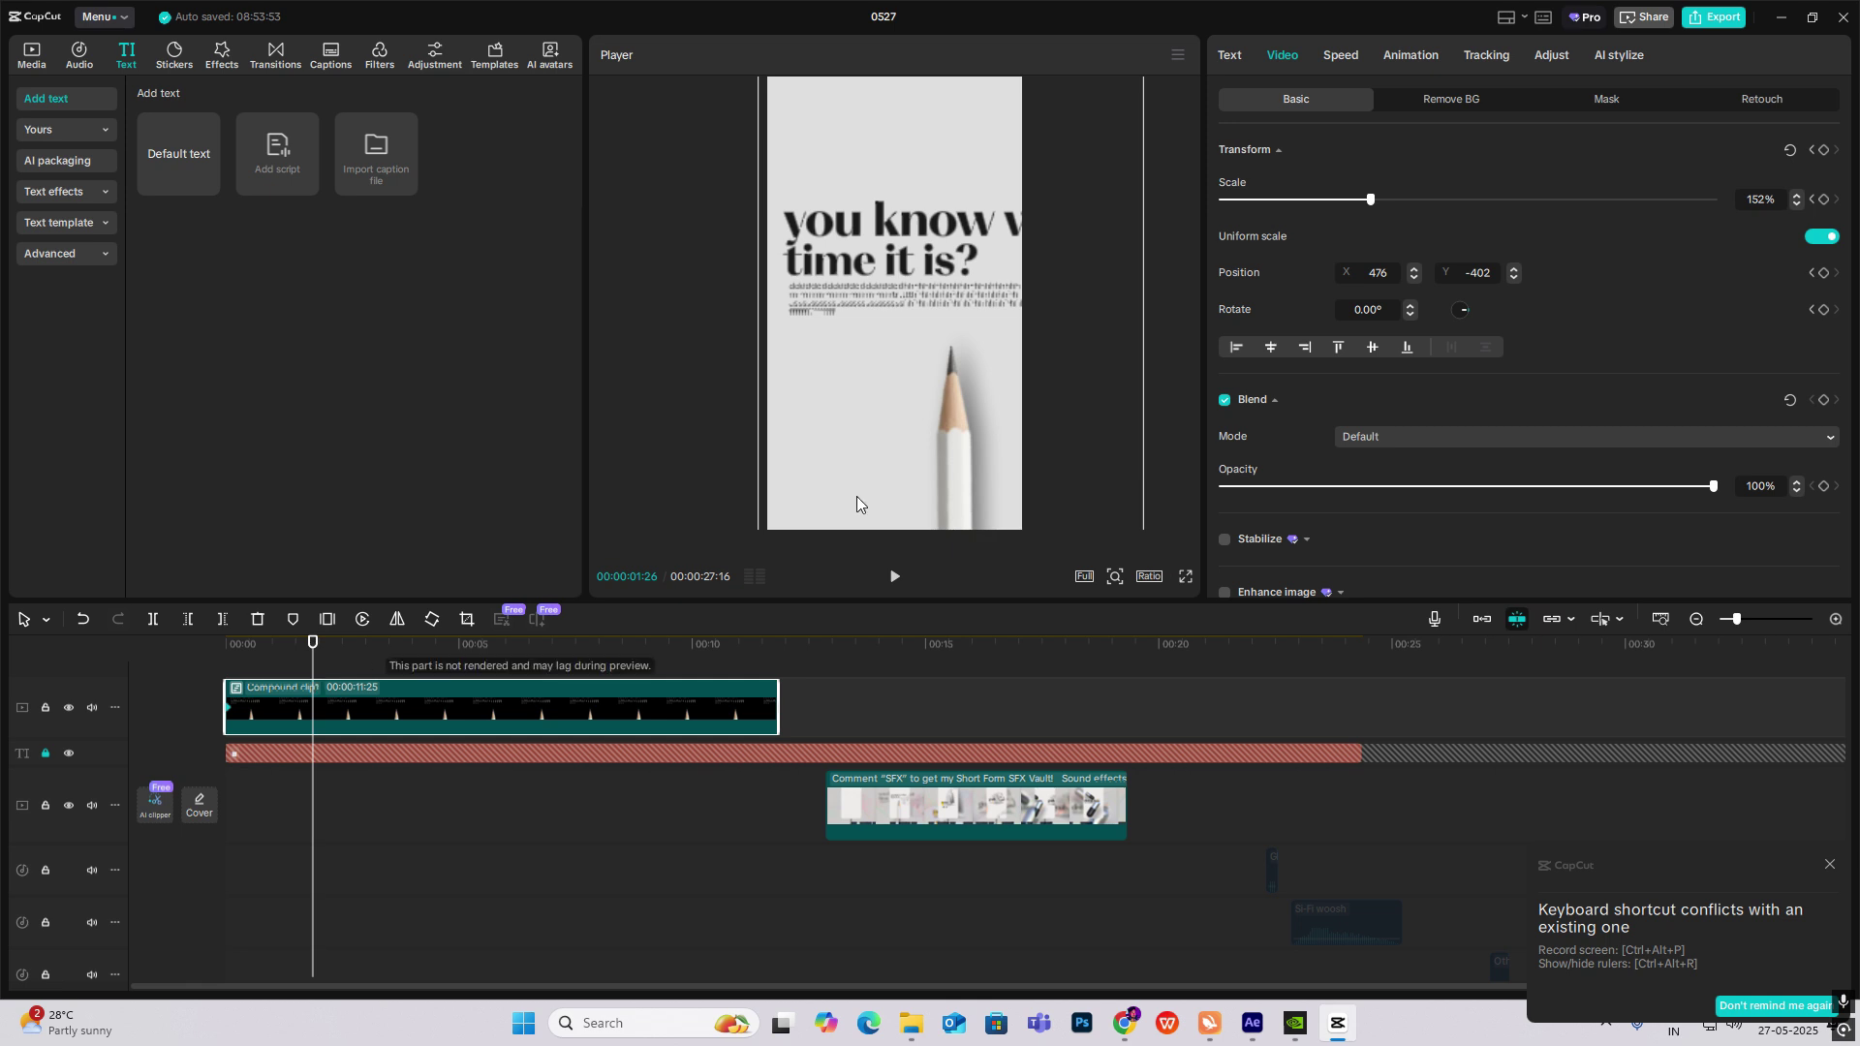
left_click(1823, 150)
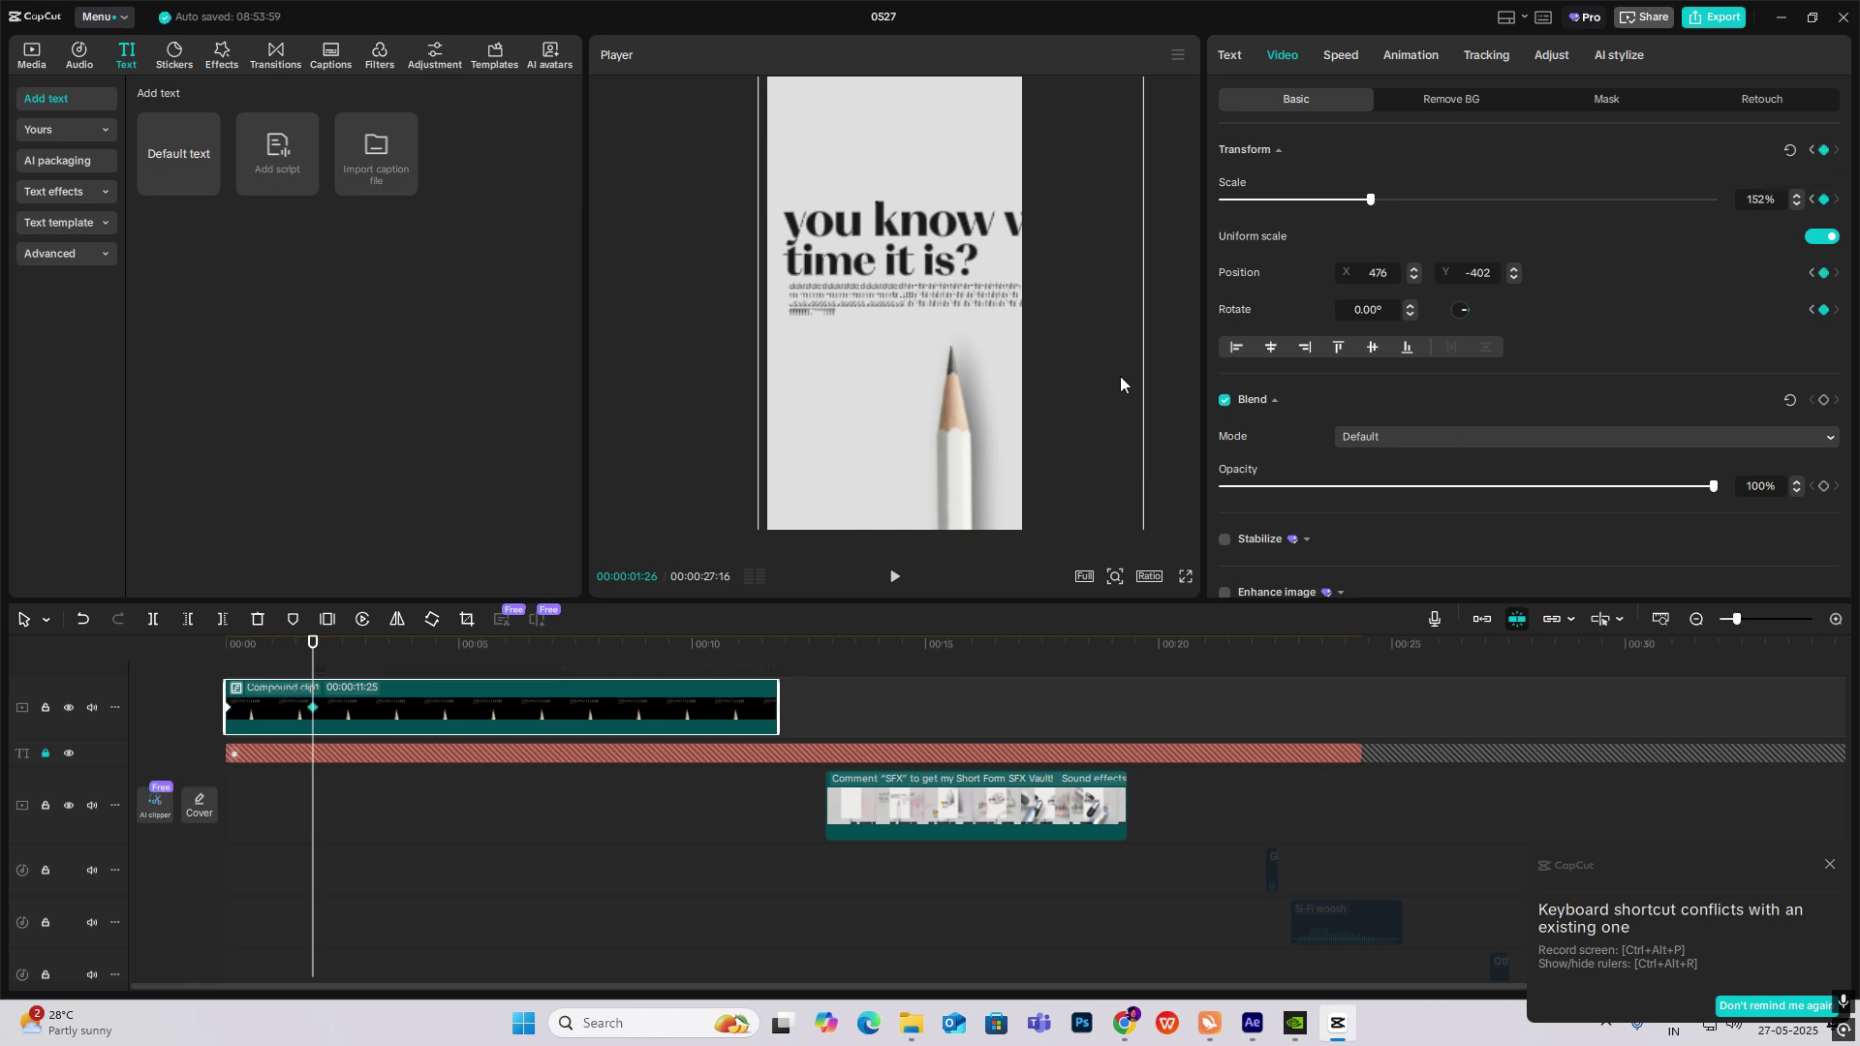
type("100")
left_click_drag(312, 664, 312, 667)
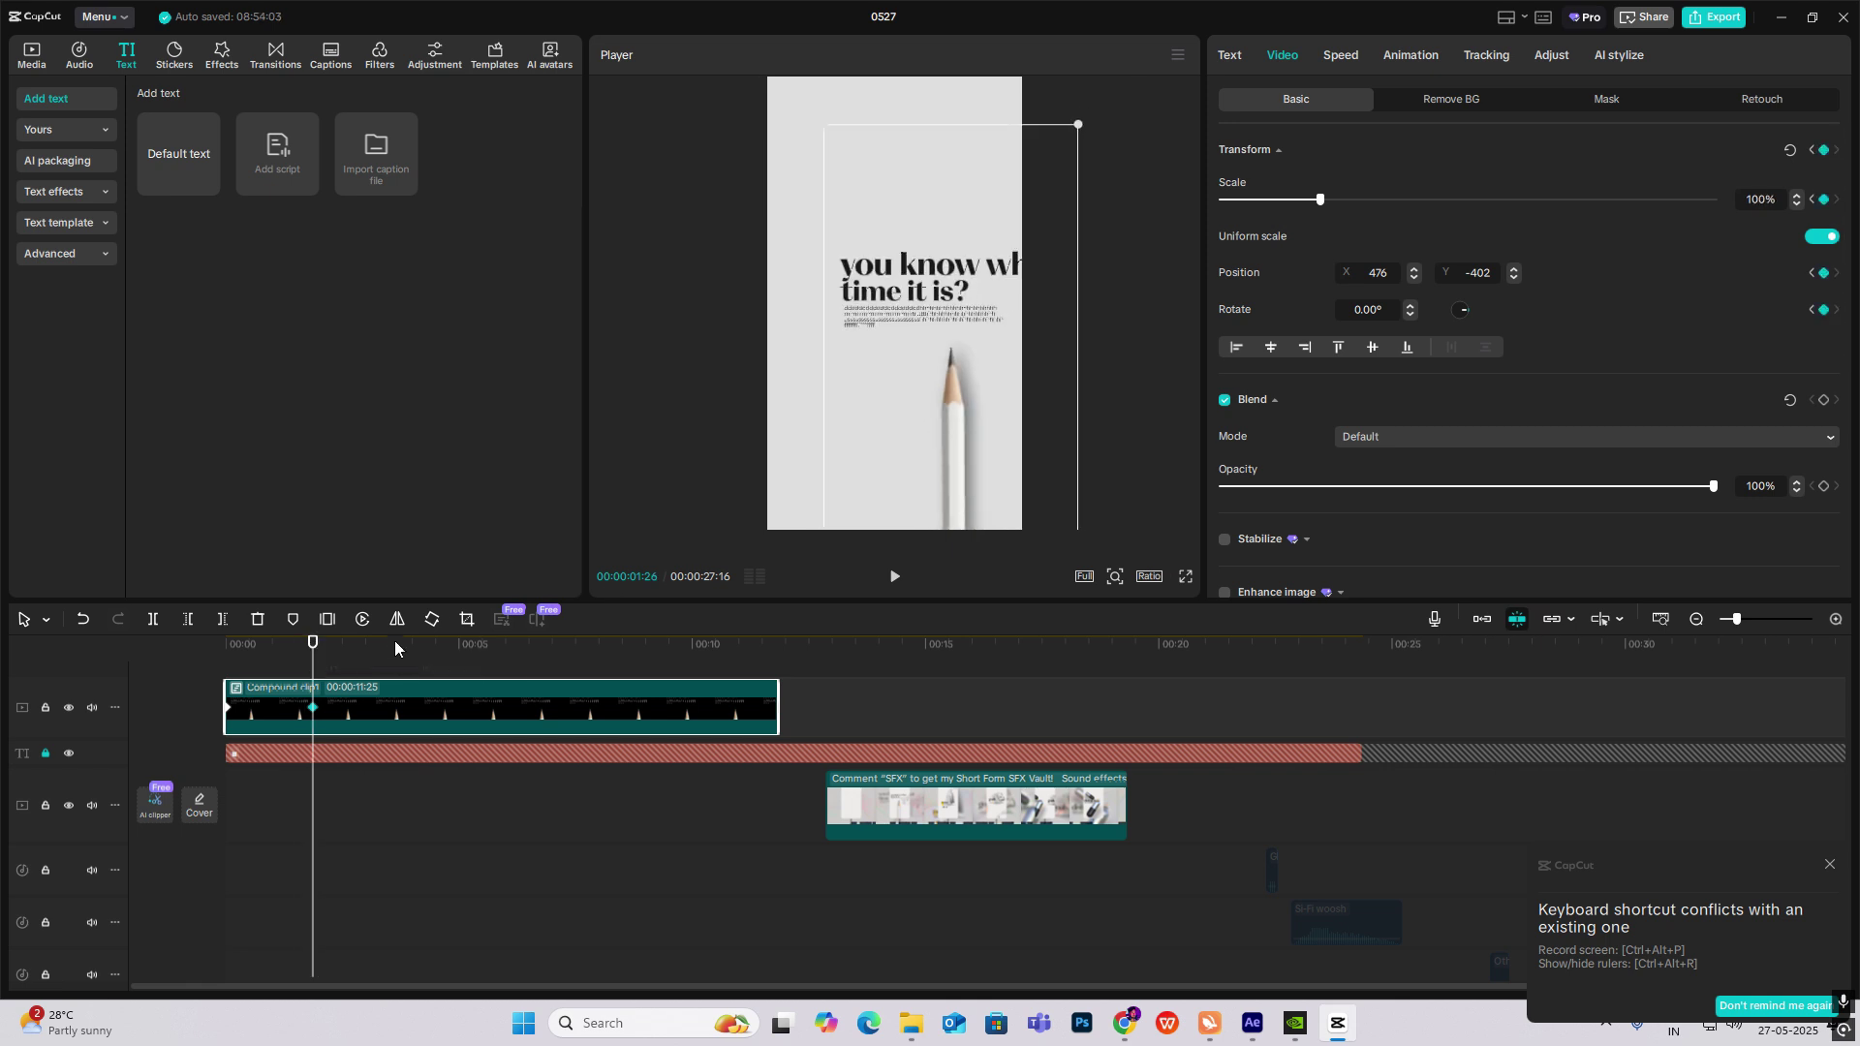
left_click_drag(958, 378, 909, 345)
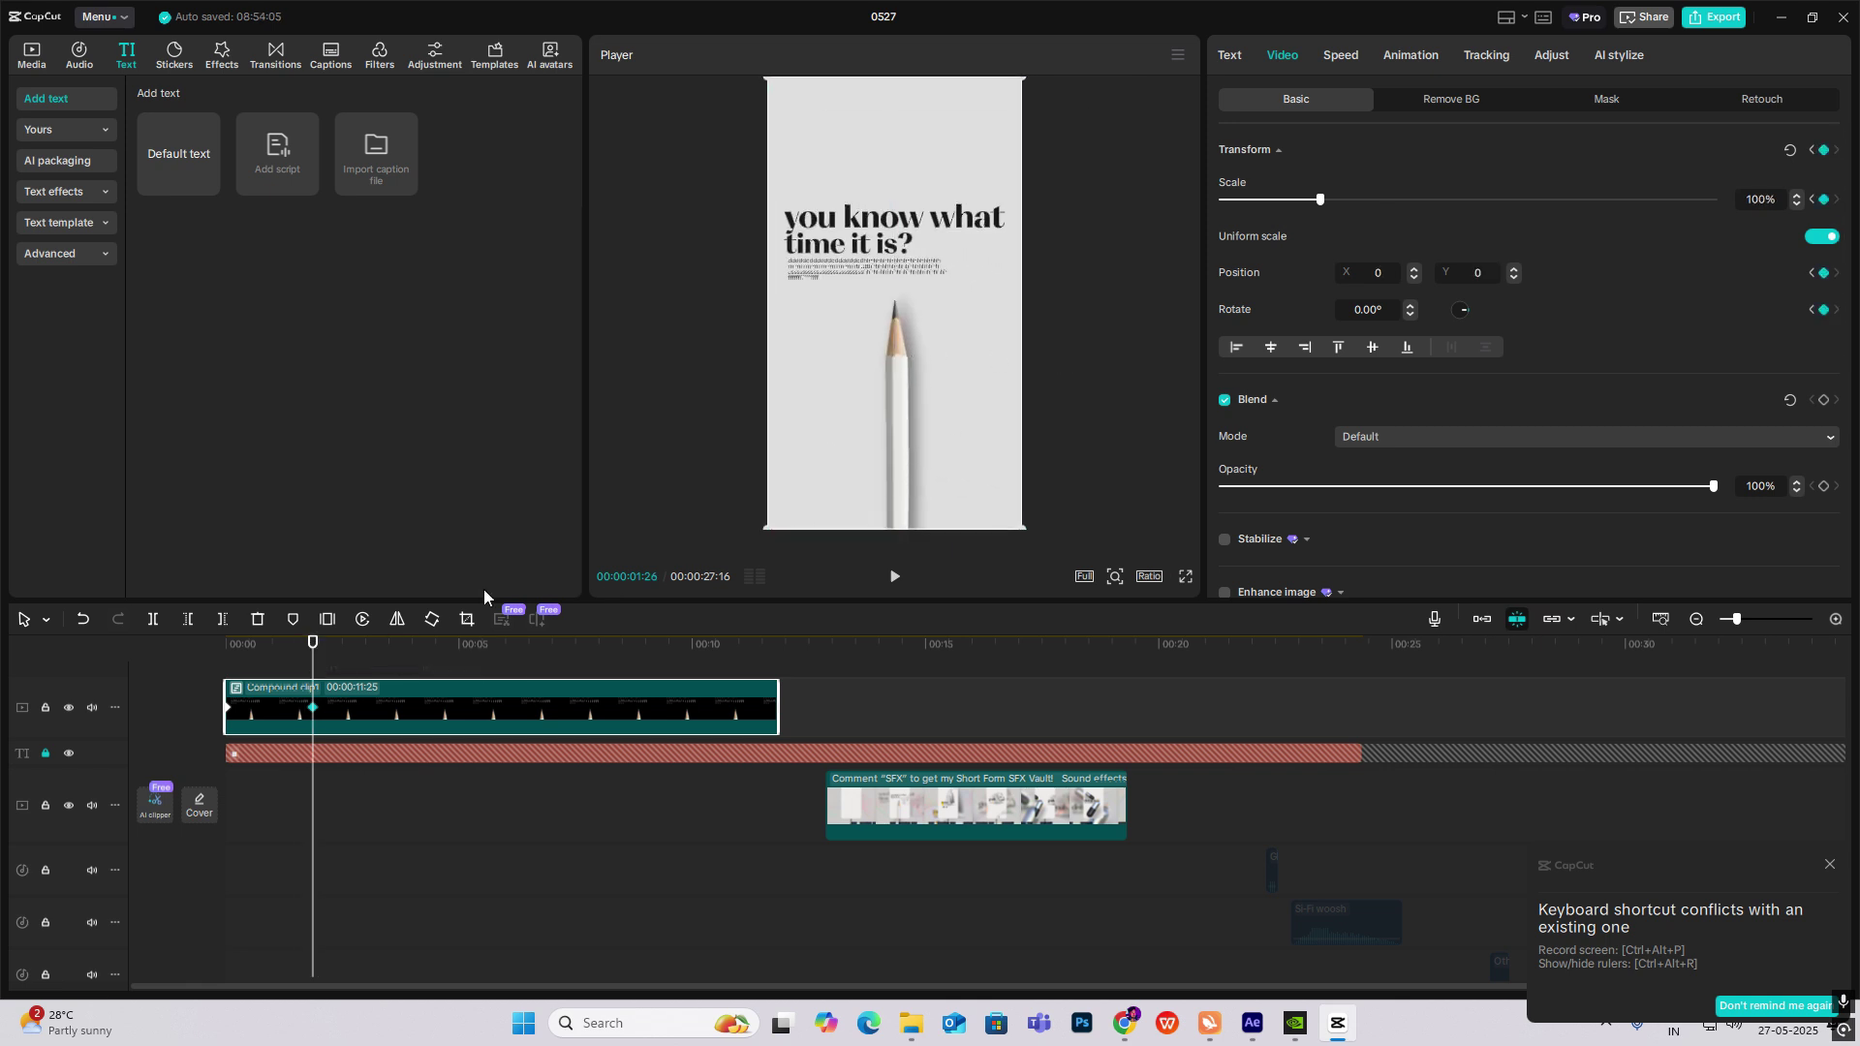
Show the compound clip's keyframe graph and apply the Quad Out preset curve to the scale animation.
left_click(235, 651)
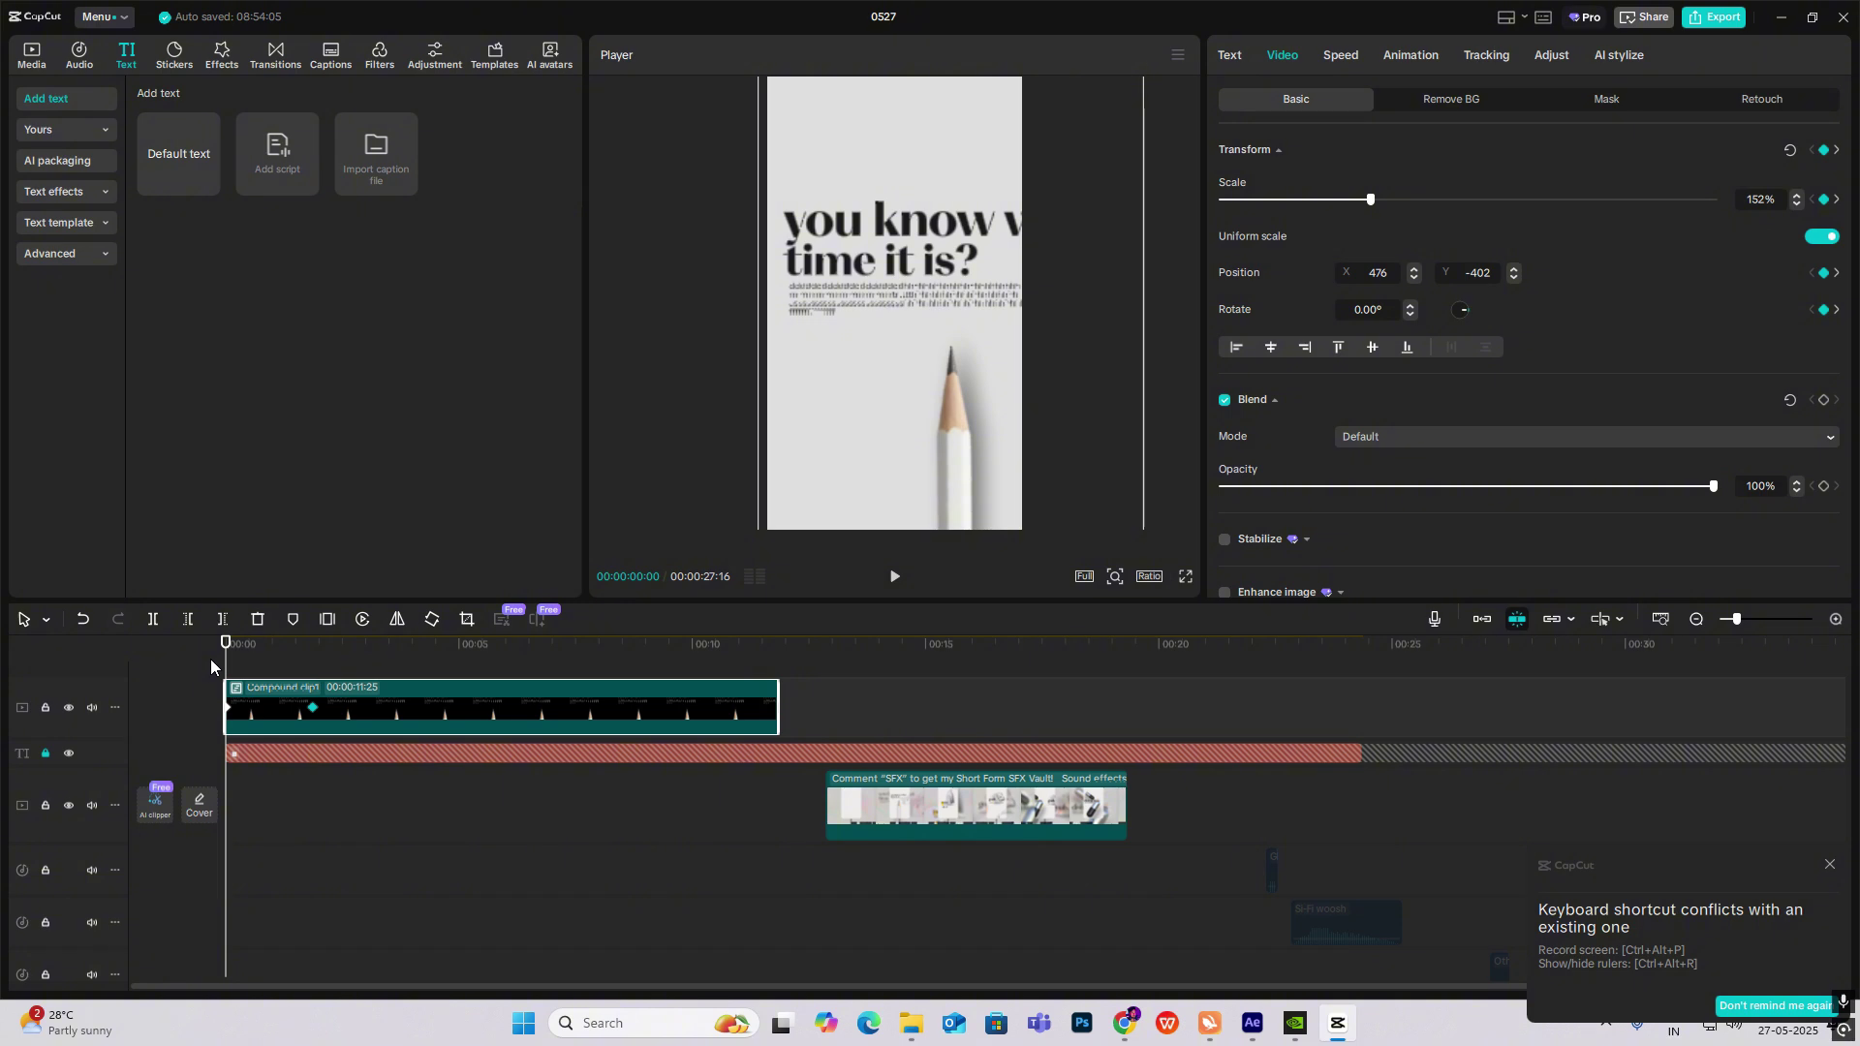
key("alt+k")
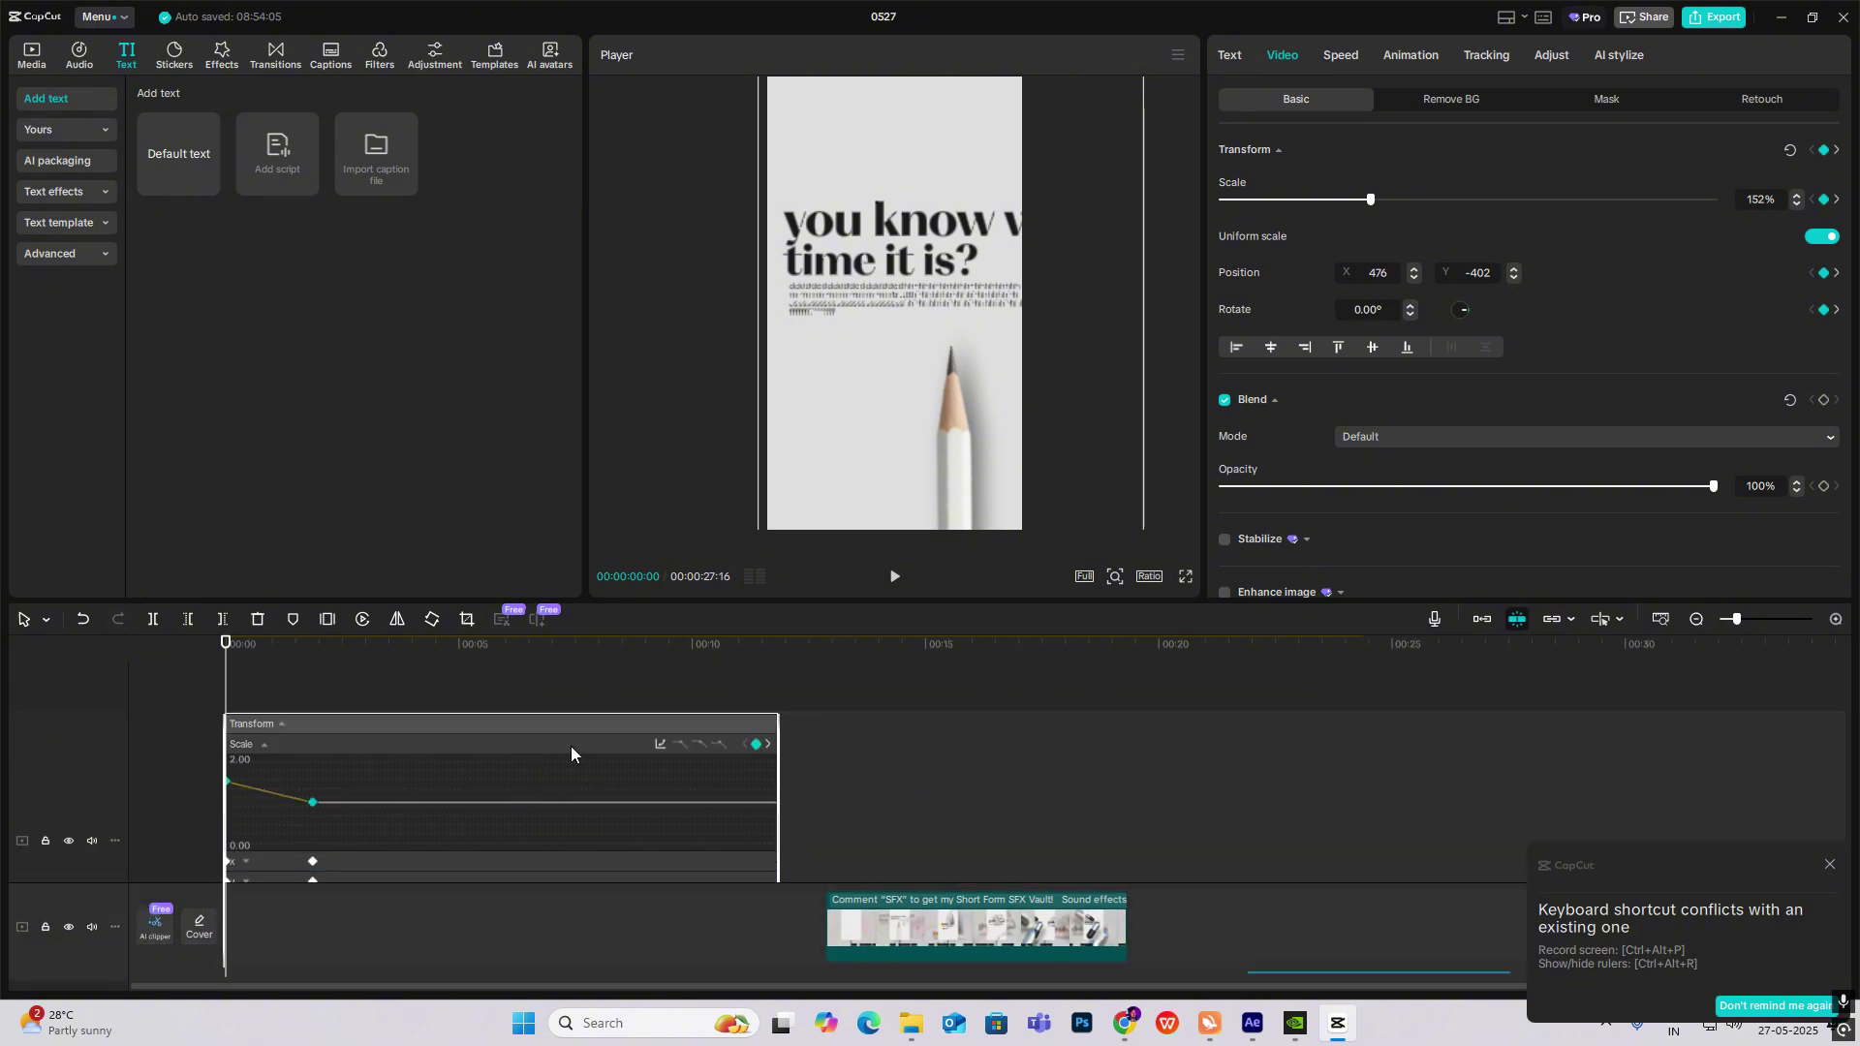
left_click(659, 742)
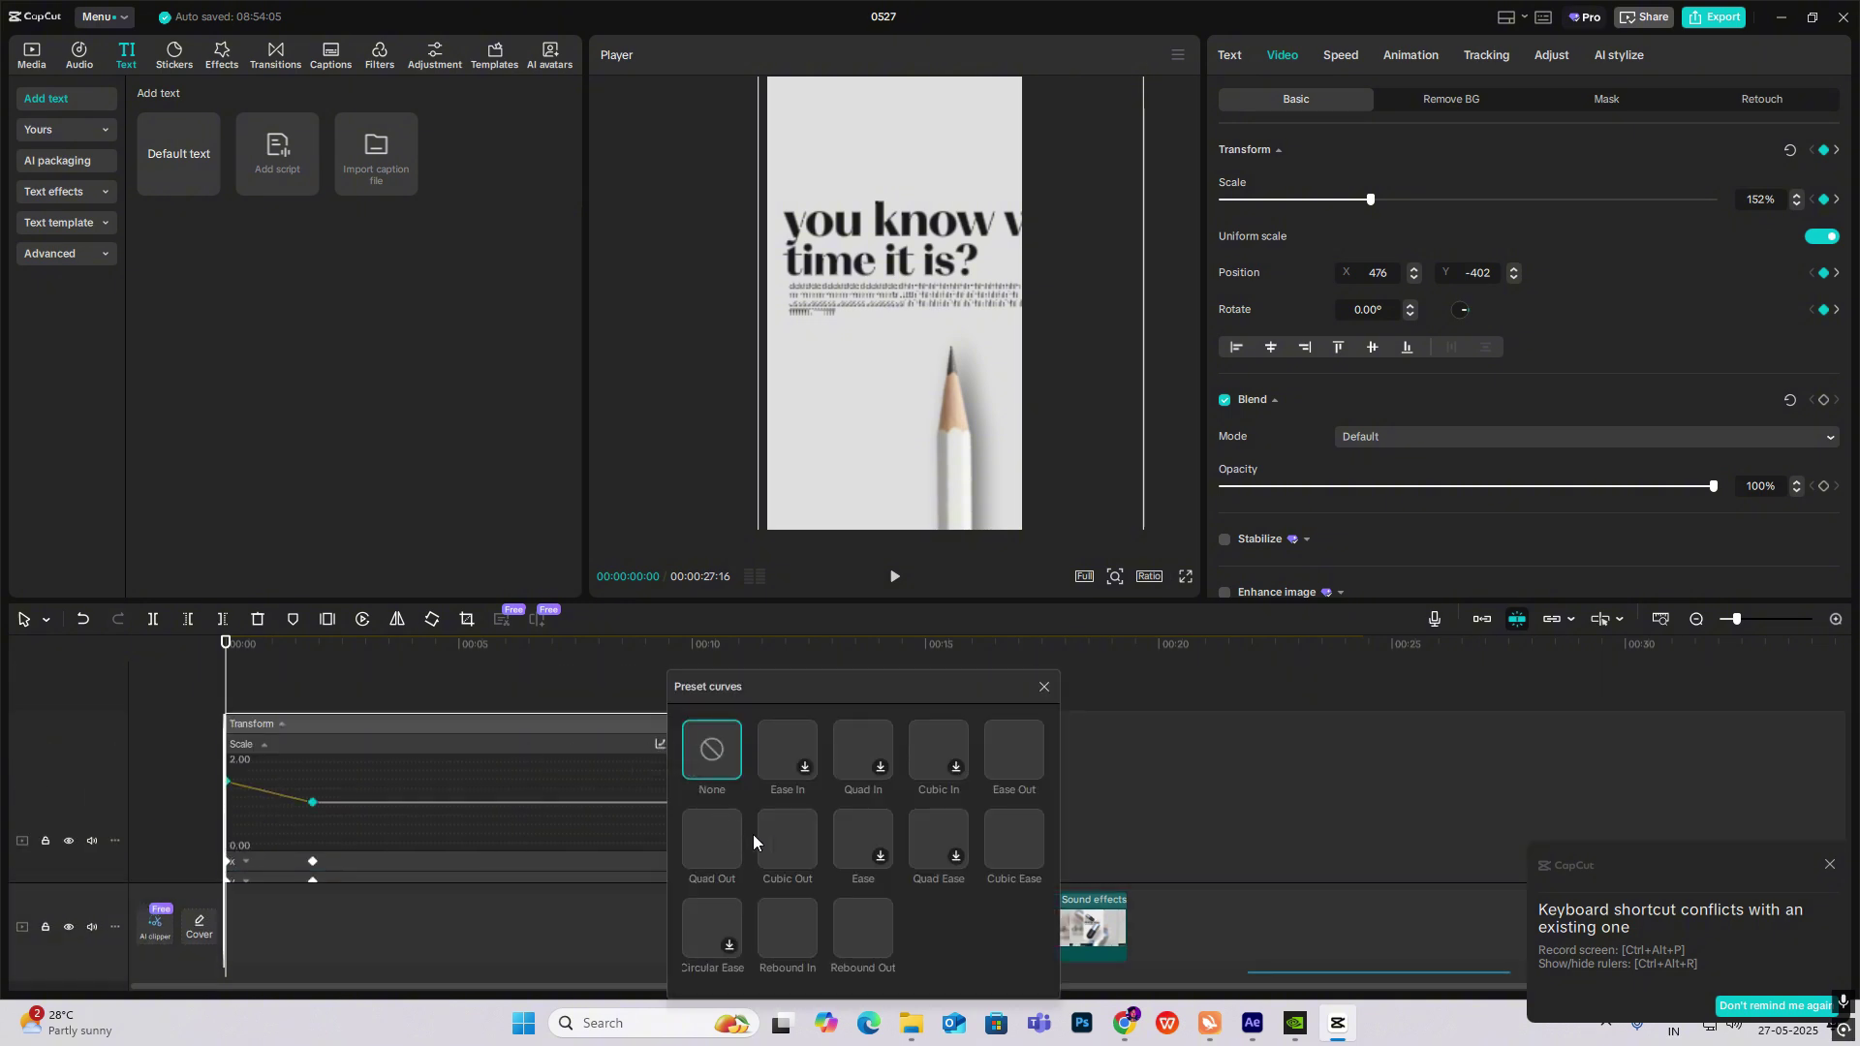
left_click(710, 839)
left_click(1044, 687)
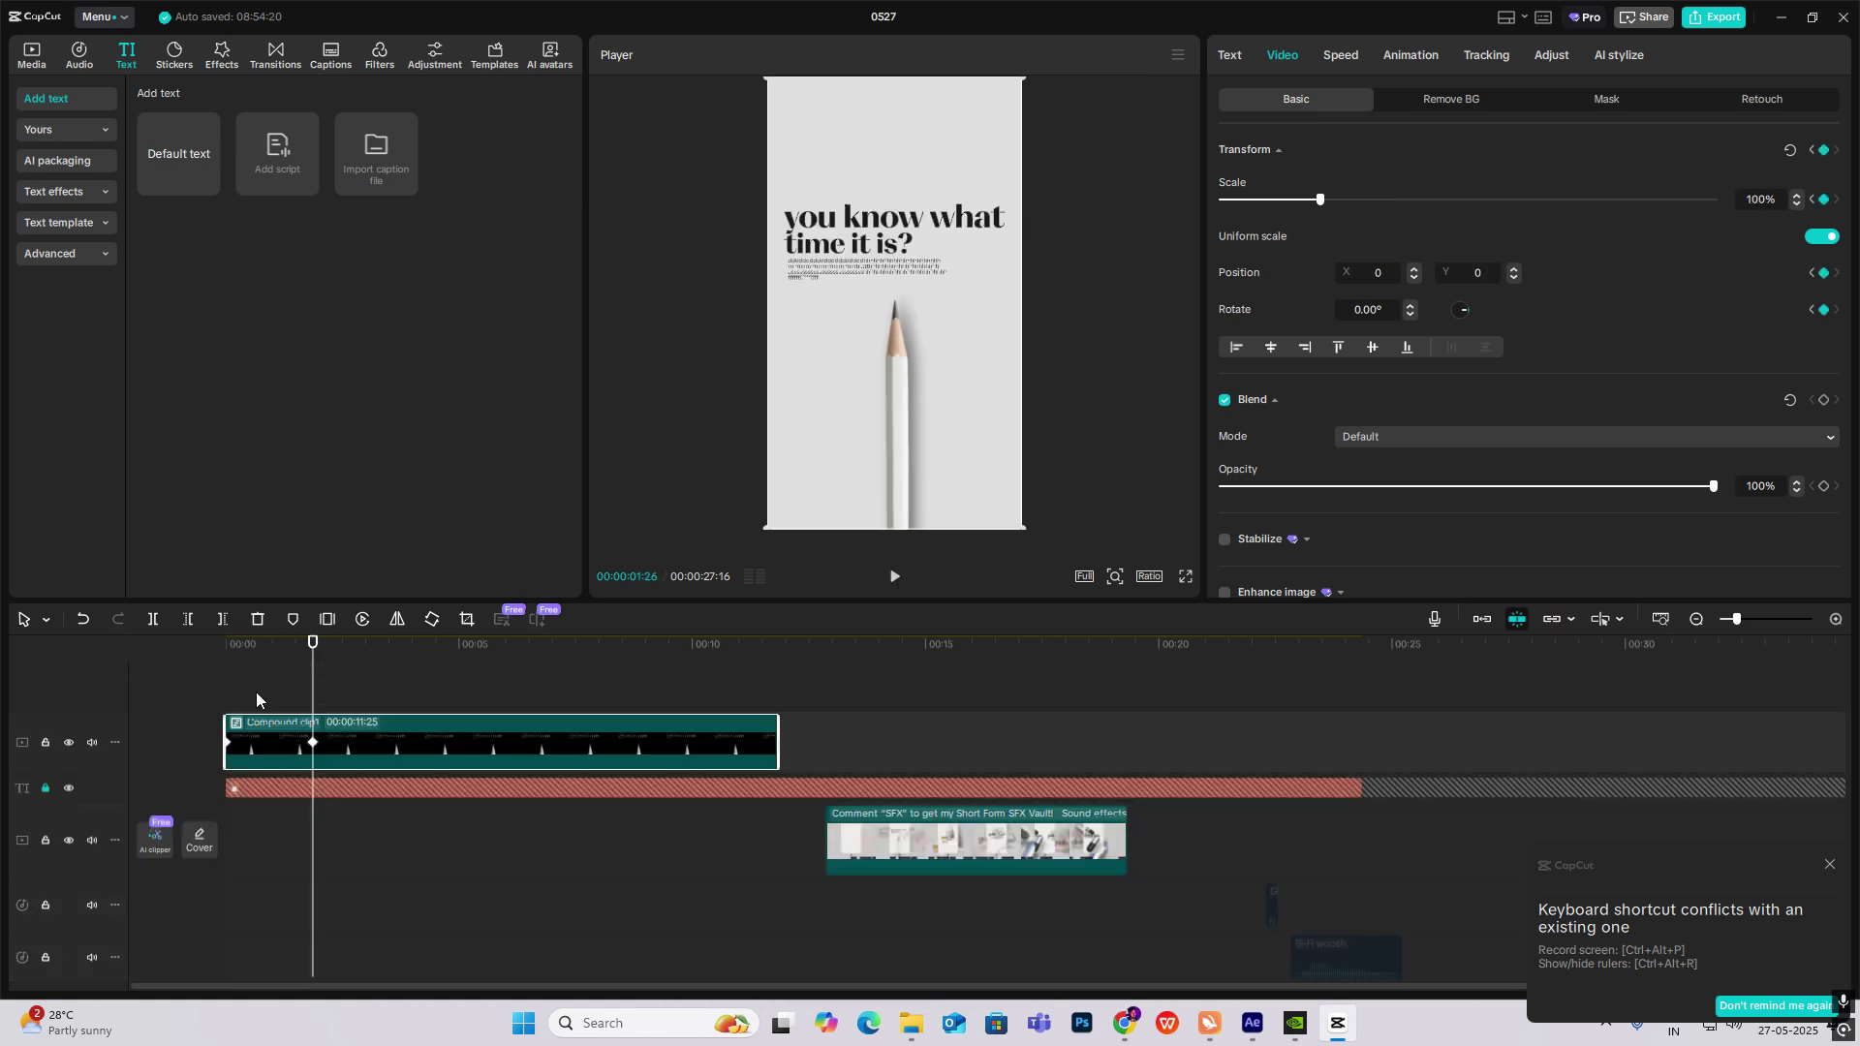
Play the zoom-out animation from the start to check its motion.
left_click(194, 697)
key("space")
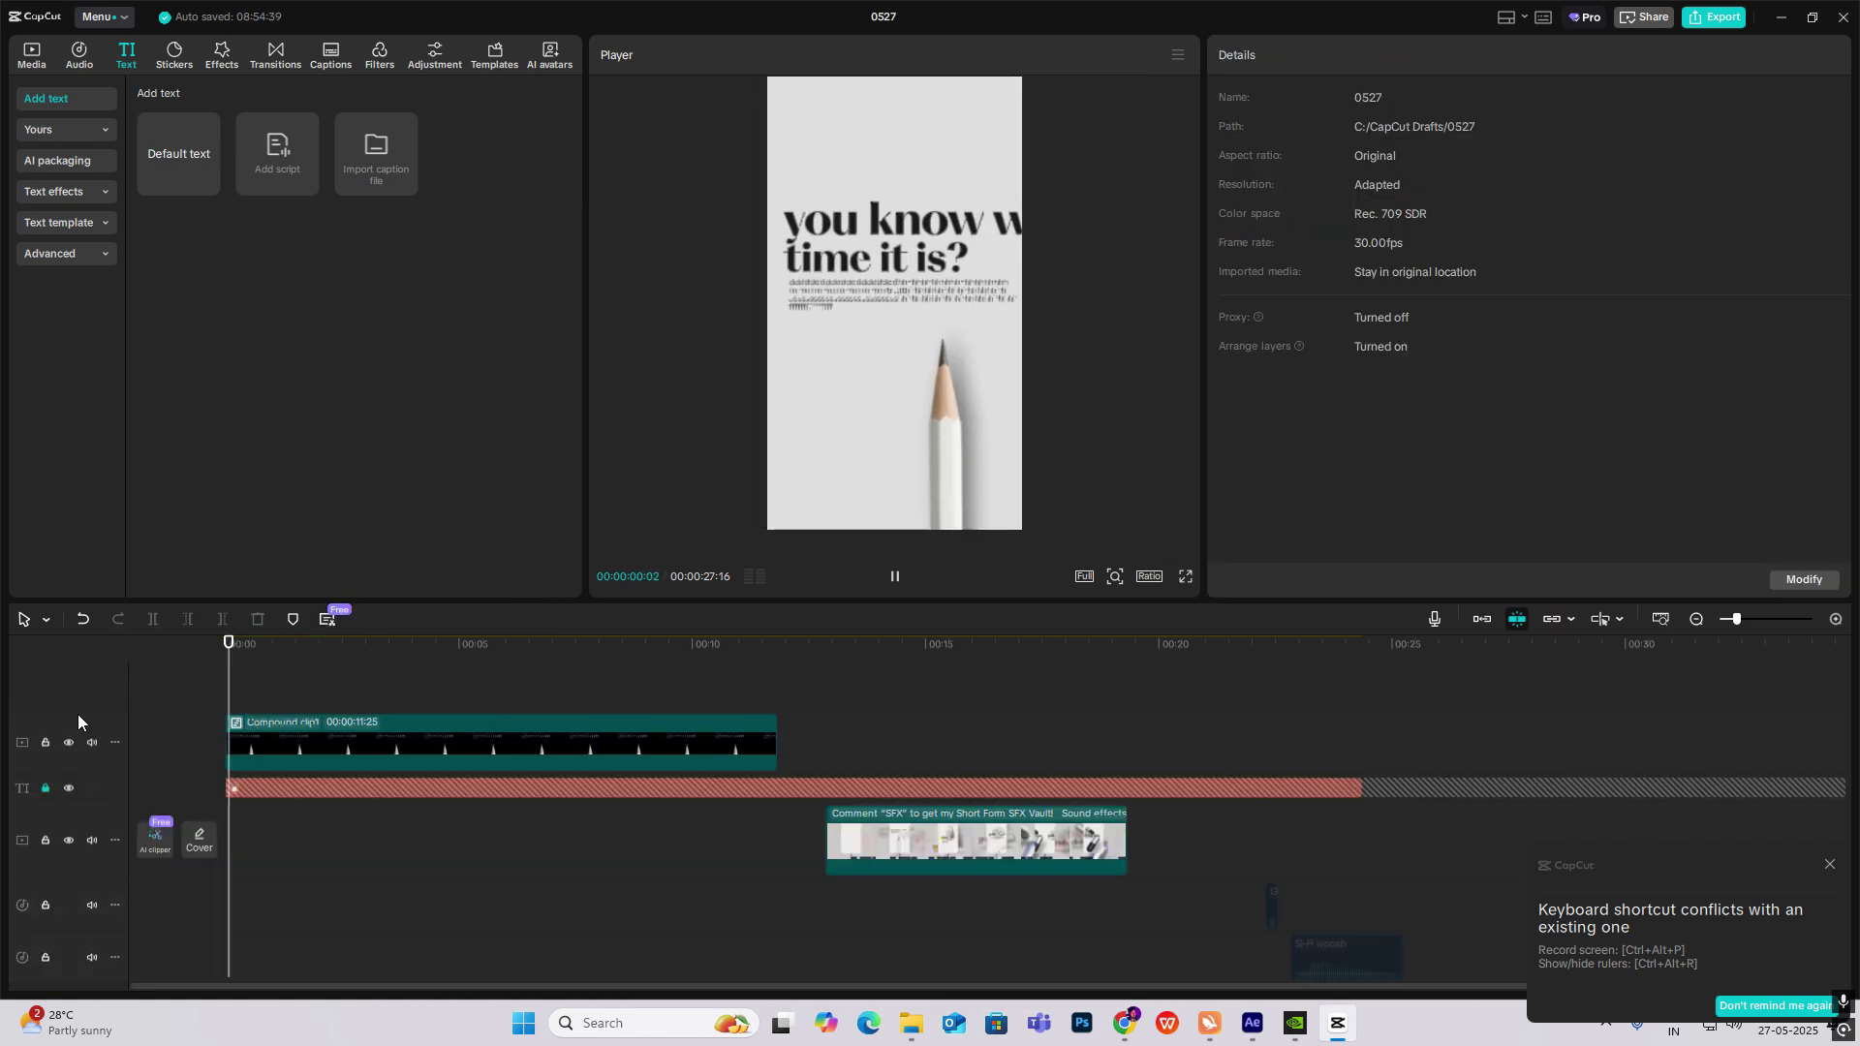
key("space")
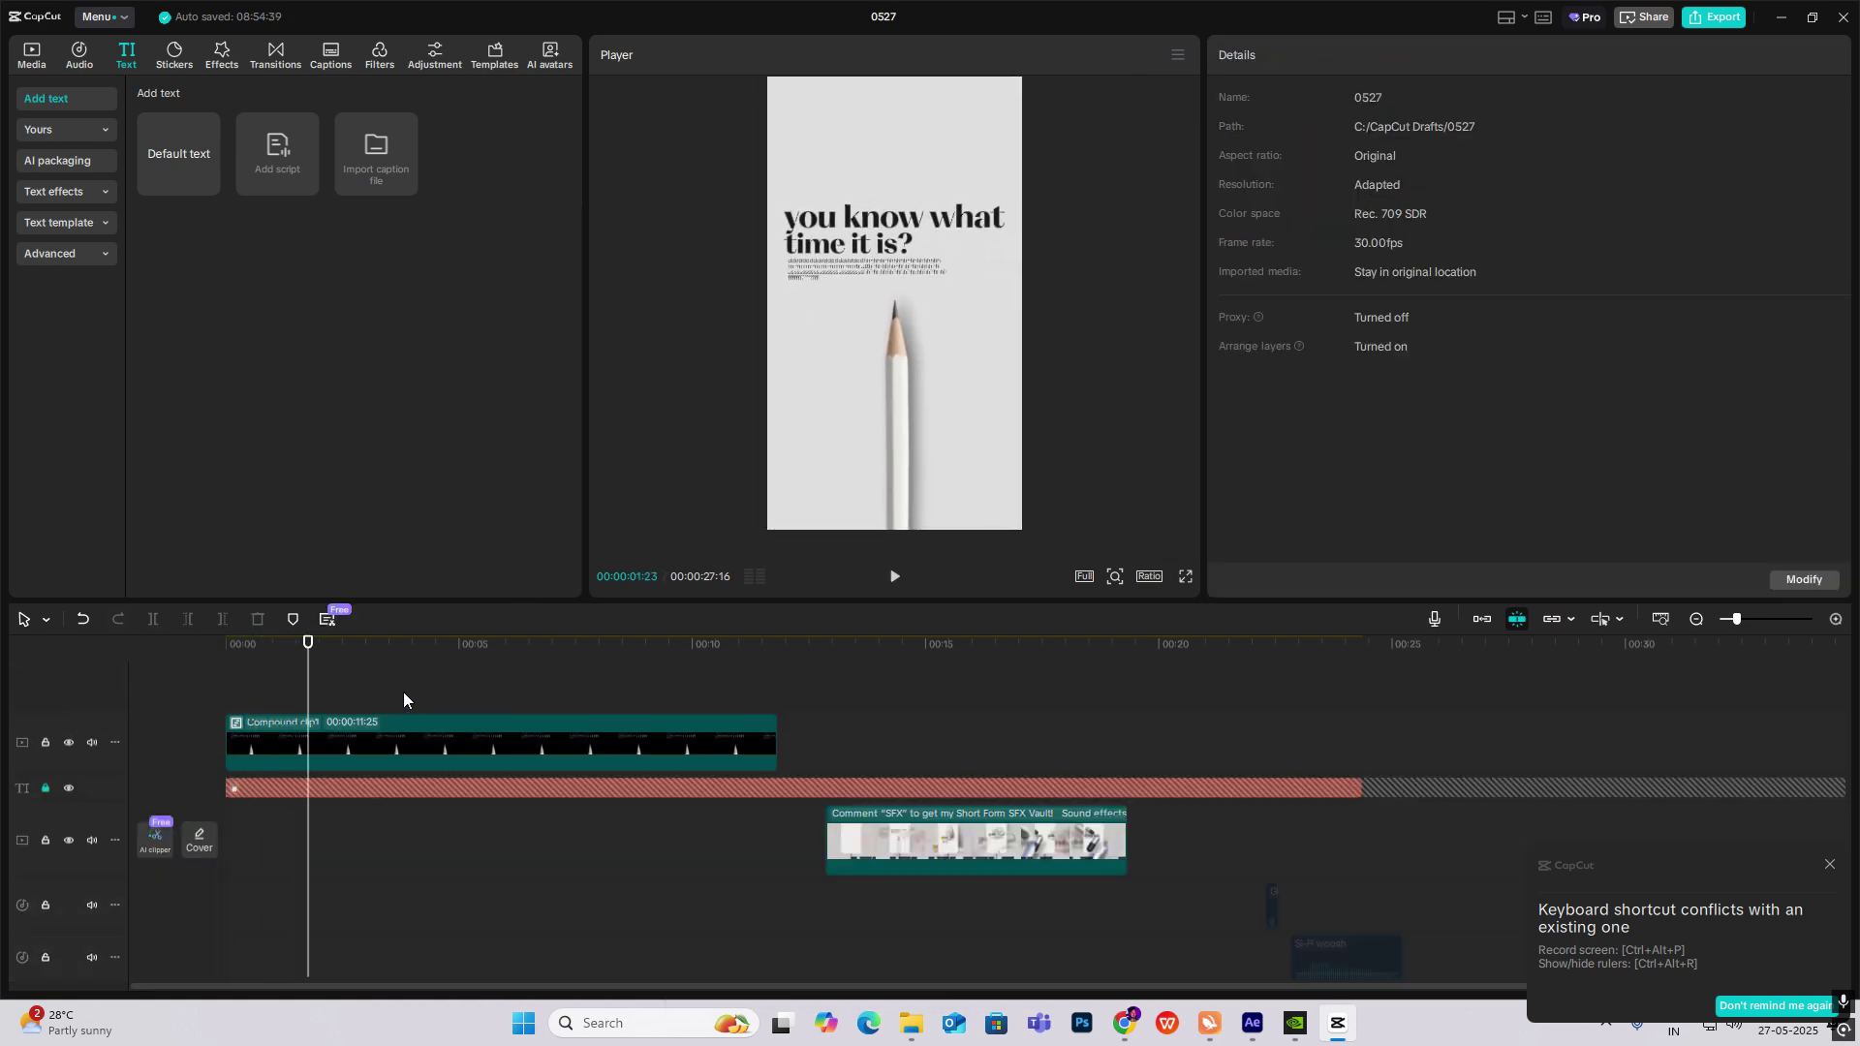
Duplicate the animated compound clip onto a new track above it and nest the copy in its own compound clip.
left_click_drag(308, 707, 254, 721)
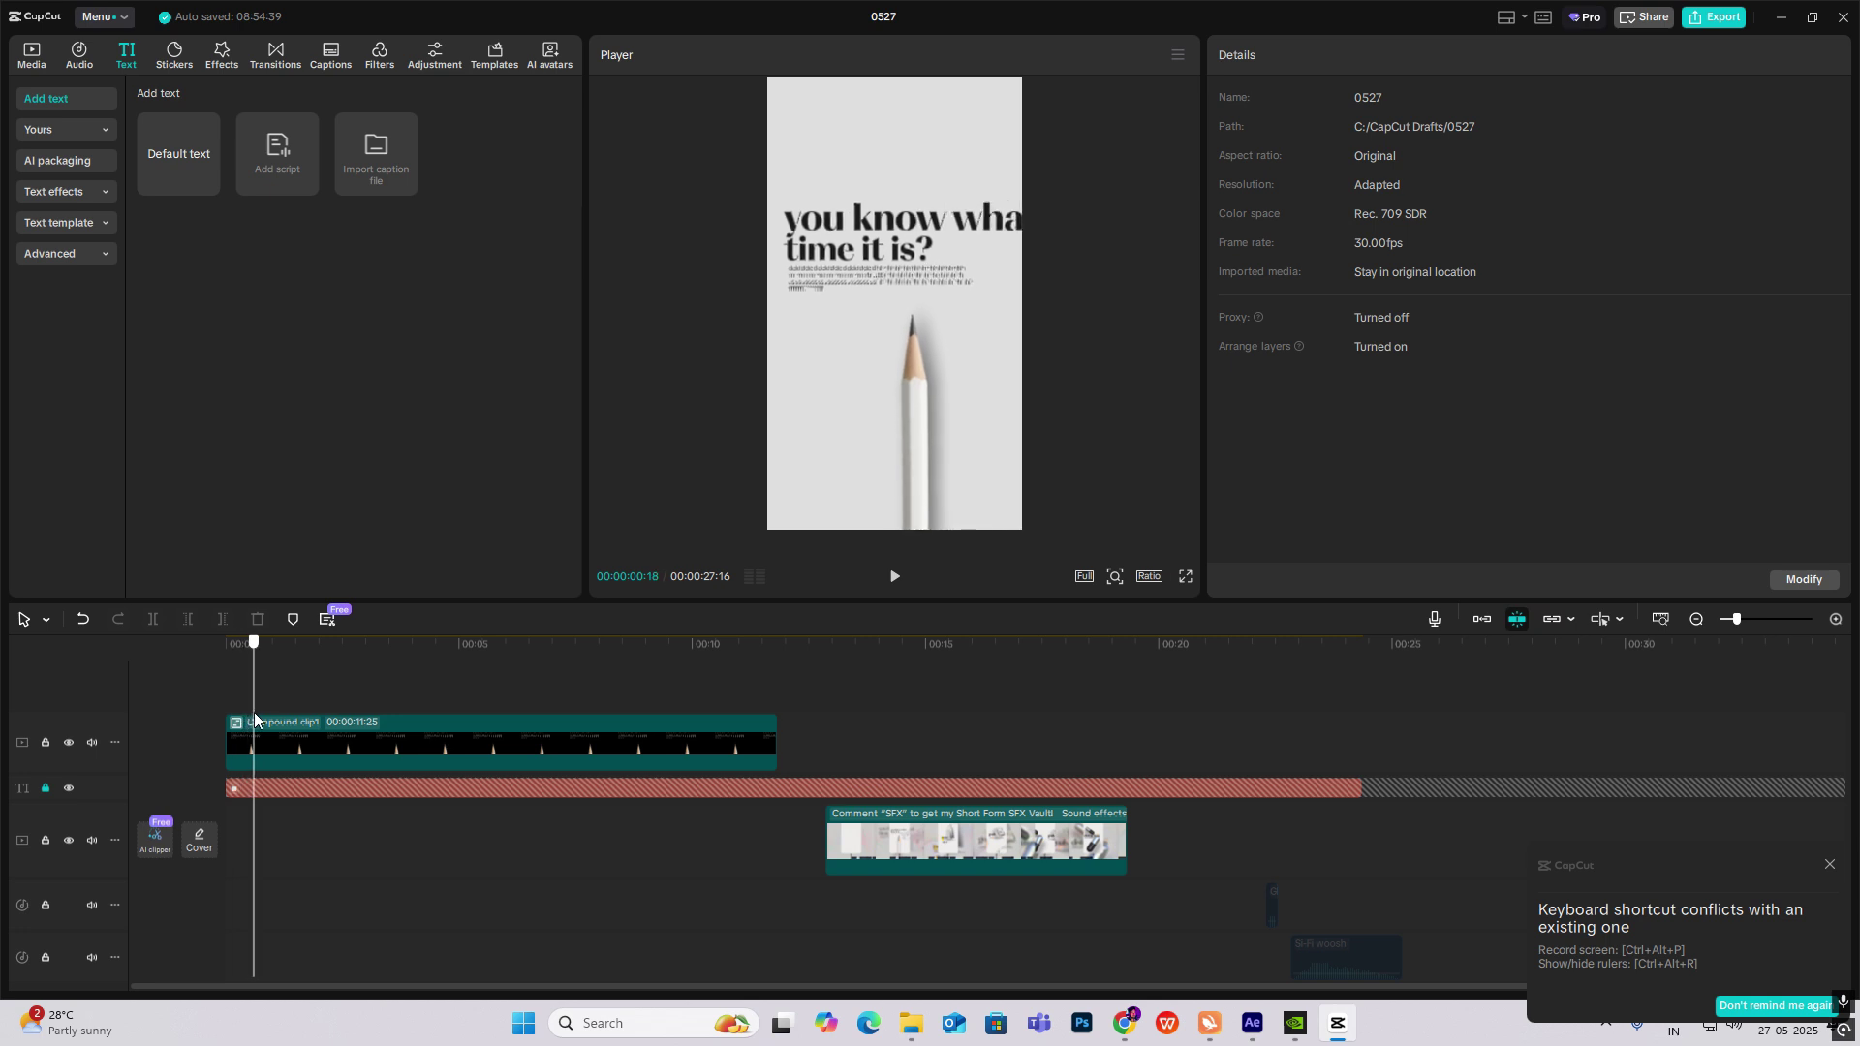
left_click(399, 744)
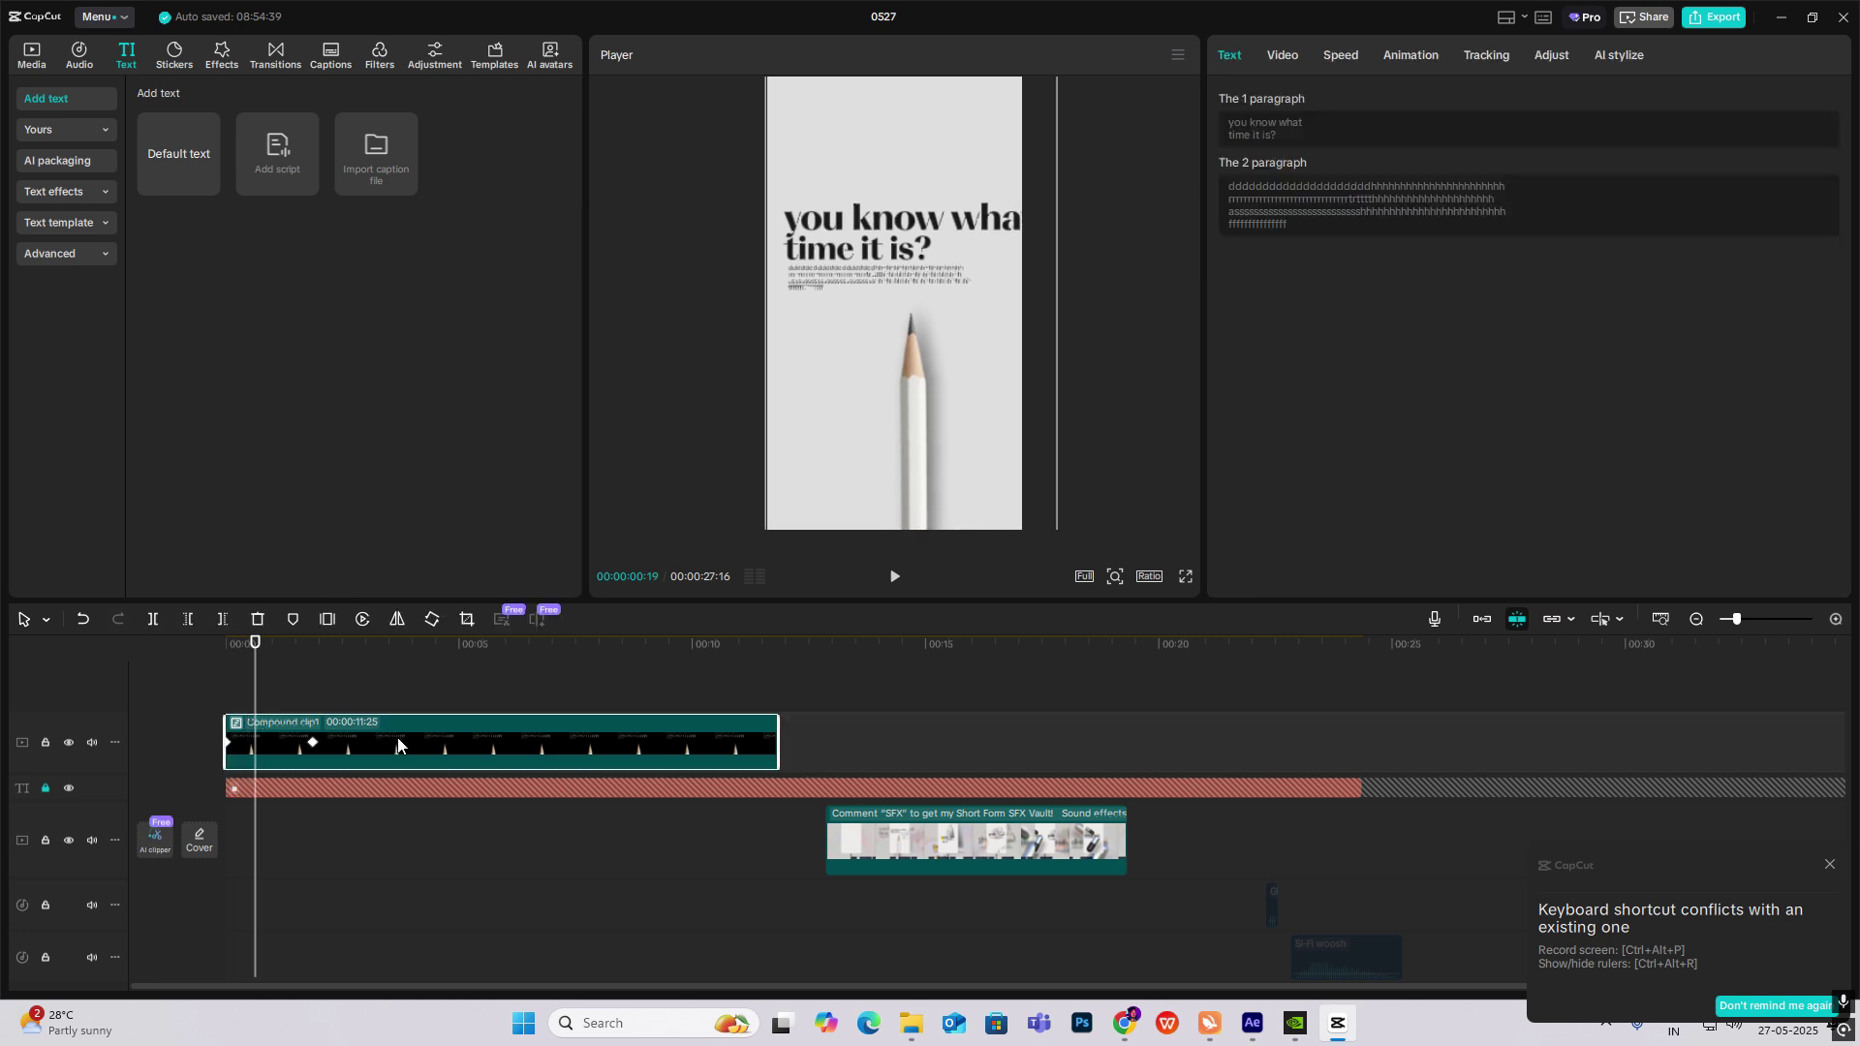
left_click_drag(398, 738, 398, 703)
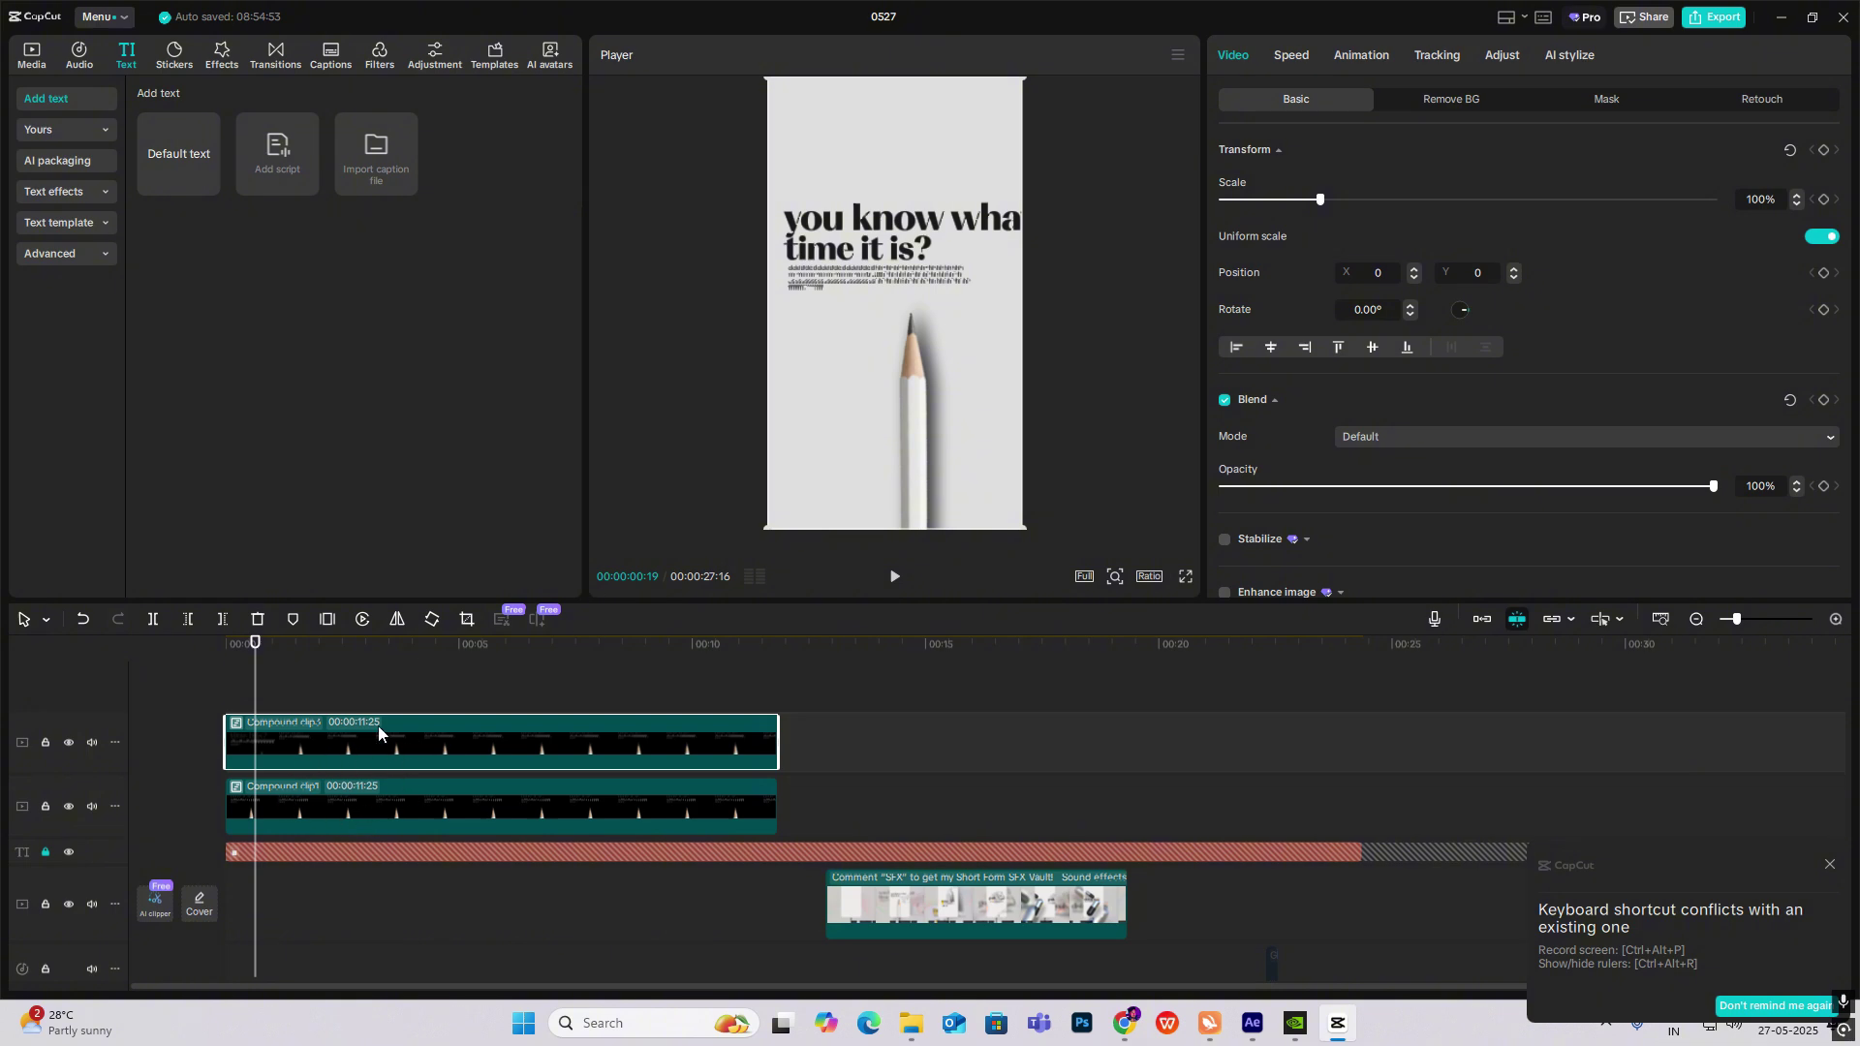
Split the nested copy at 00:00:00:10 and set its second segment to scale 127% and position X 448, Y -312.
mouse_move(275, 729)
left_mouse_down()
mouse_move(219, 709)
mouse_move(247, 738)
left_mouse_up()
key("q")
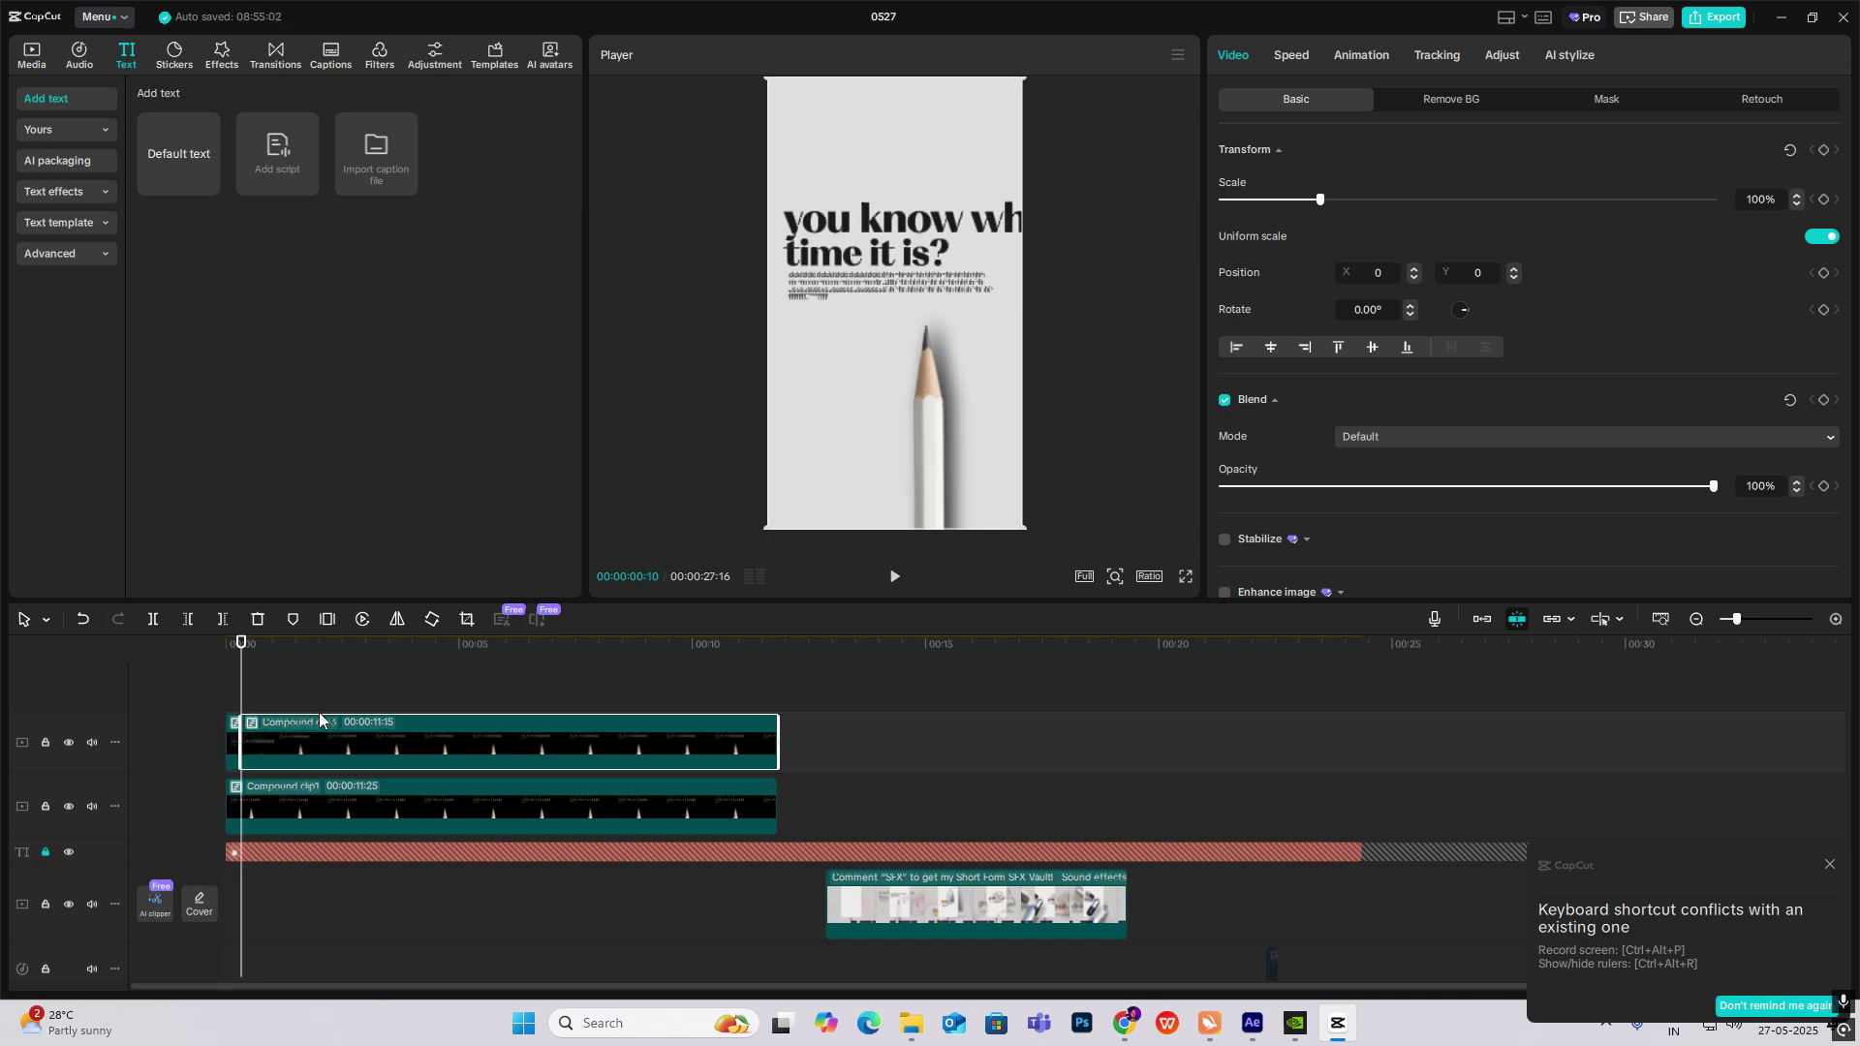
left_click_drag(1311, 200, 1346, 200)
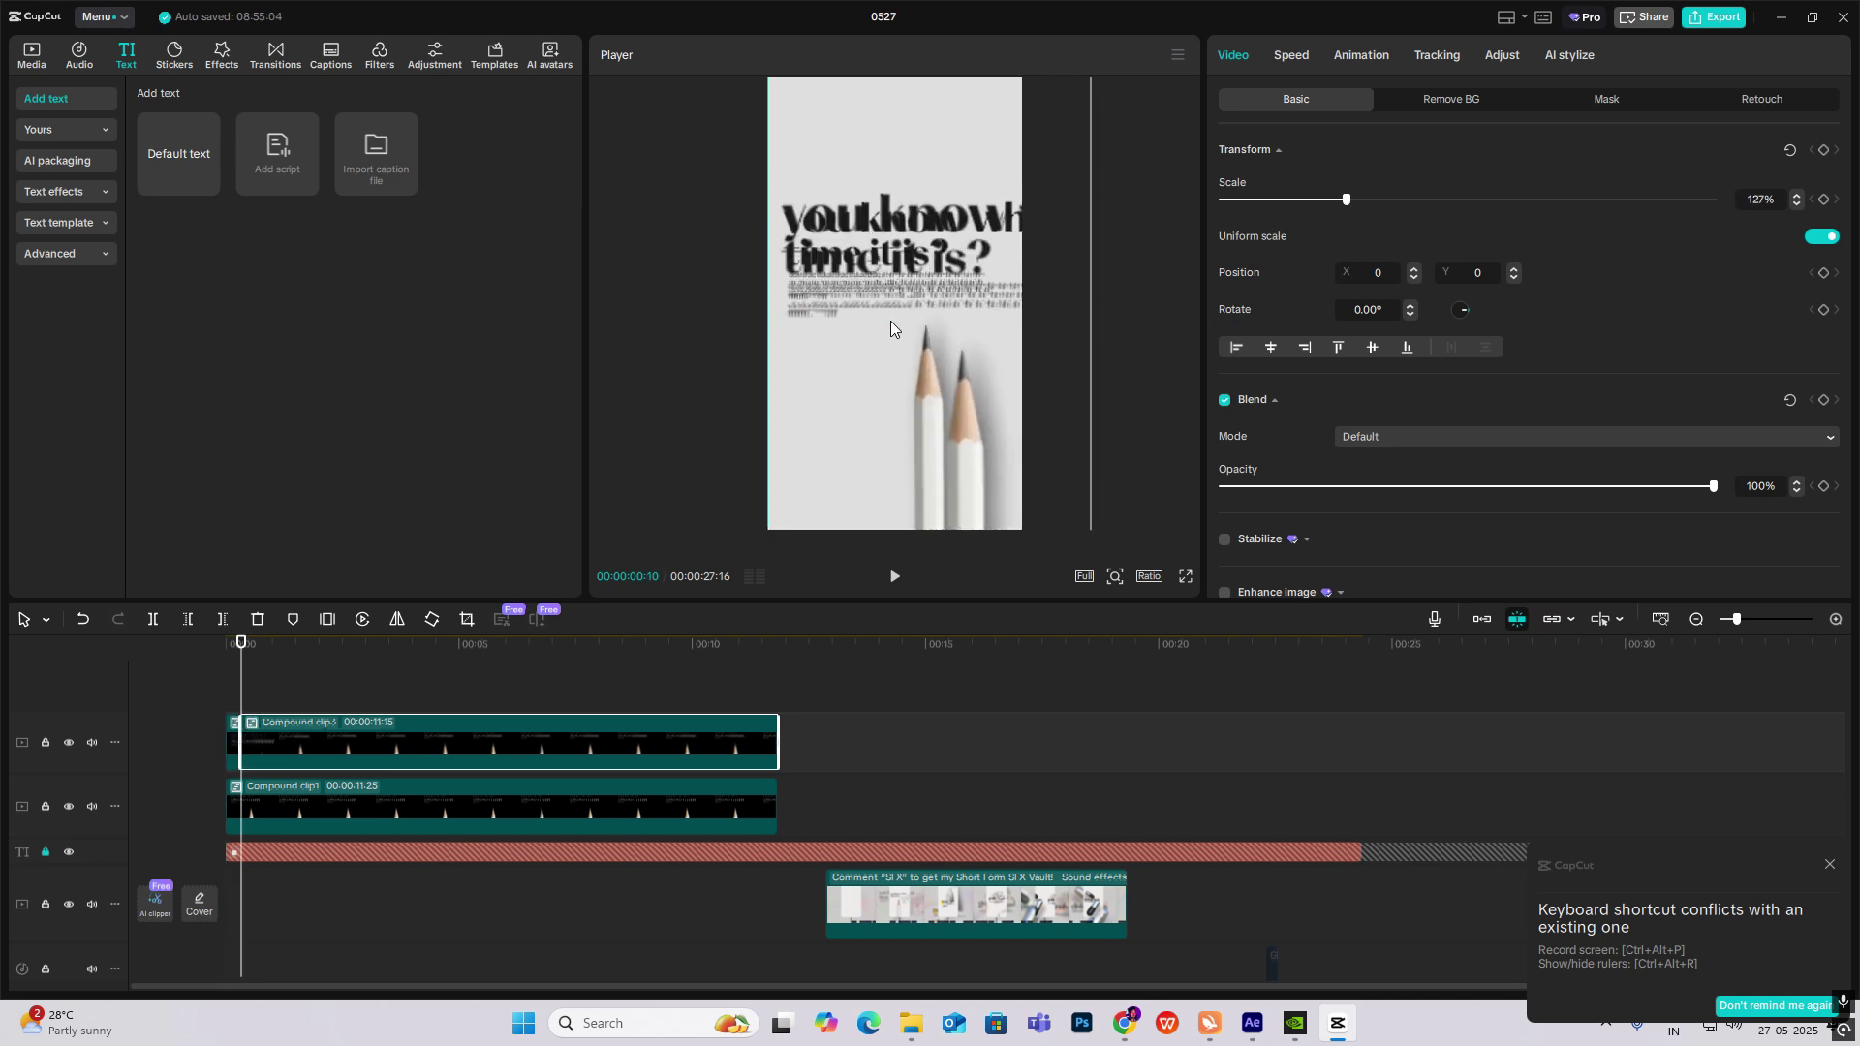
left_click_drag(909, 335, 876, 405)
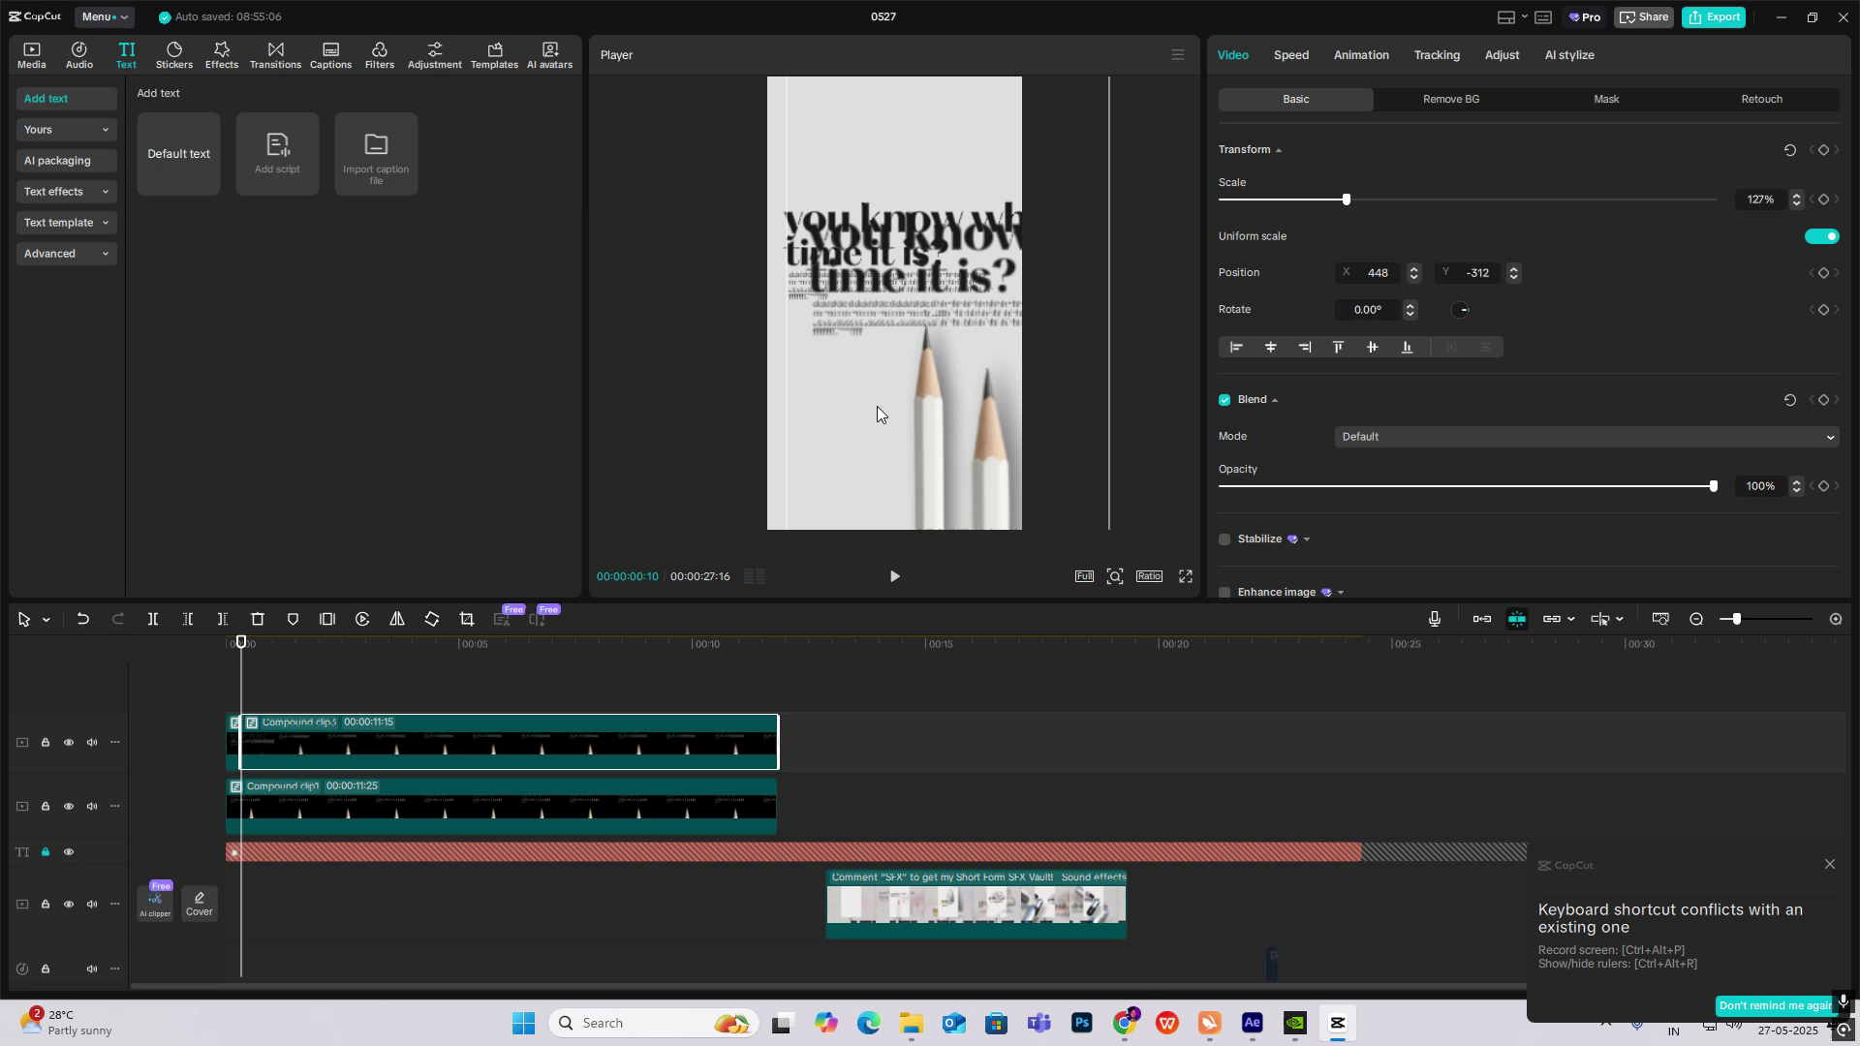
Move the original compound clip on the lower track aside to start at about 13 seconds, leaving only the nested copy at the start.
left_click(294, 800)
left_click_drag(386, 821, 1003, 814)
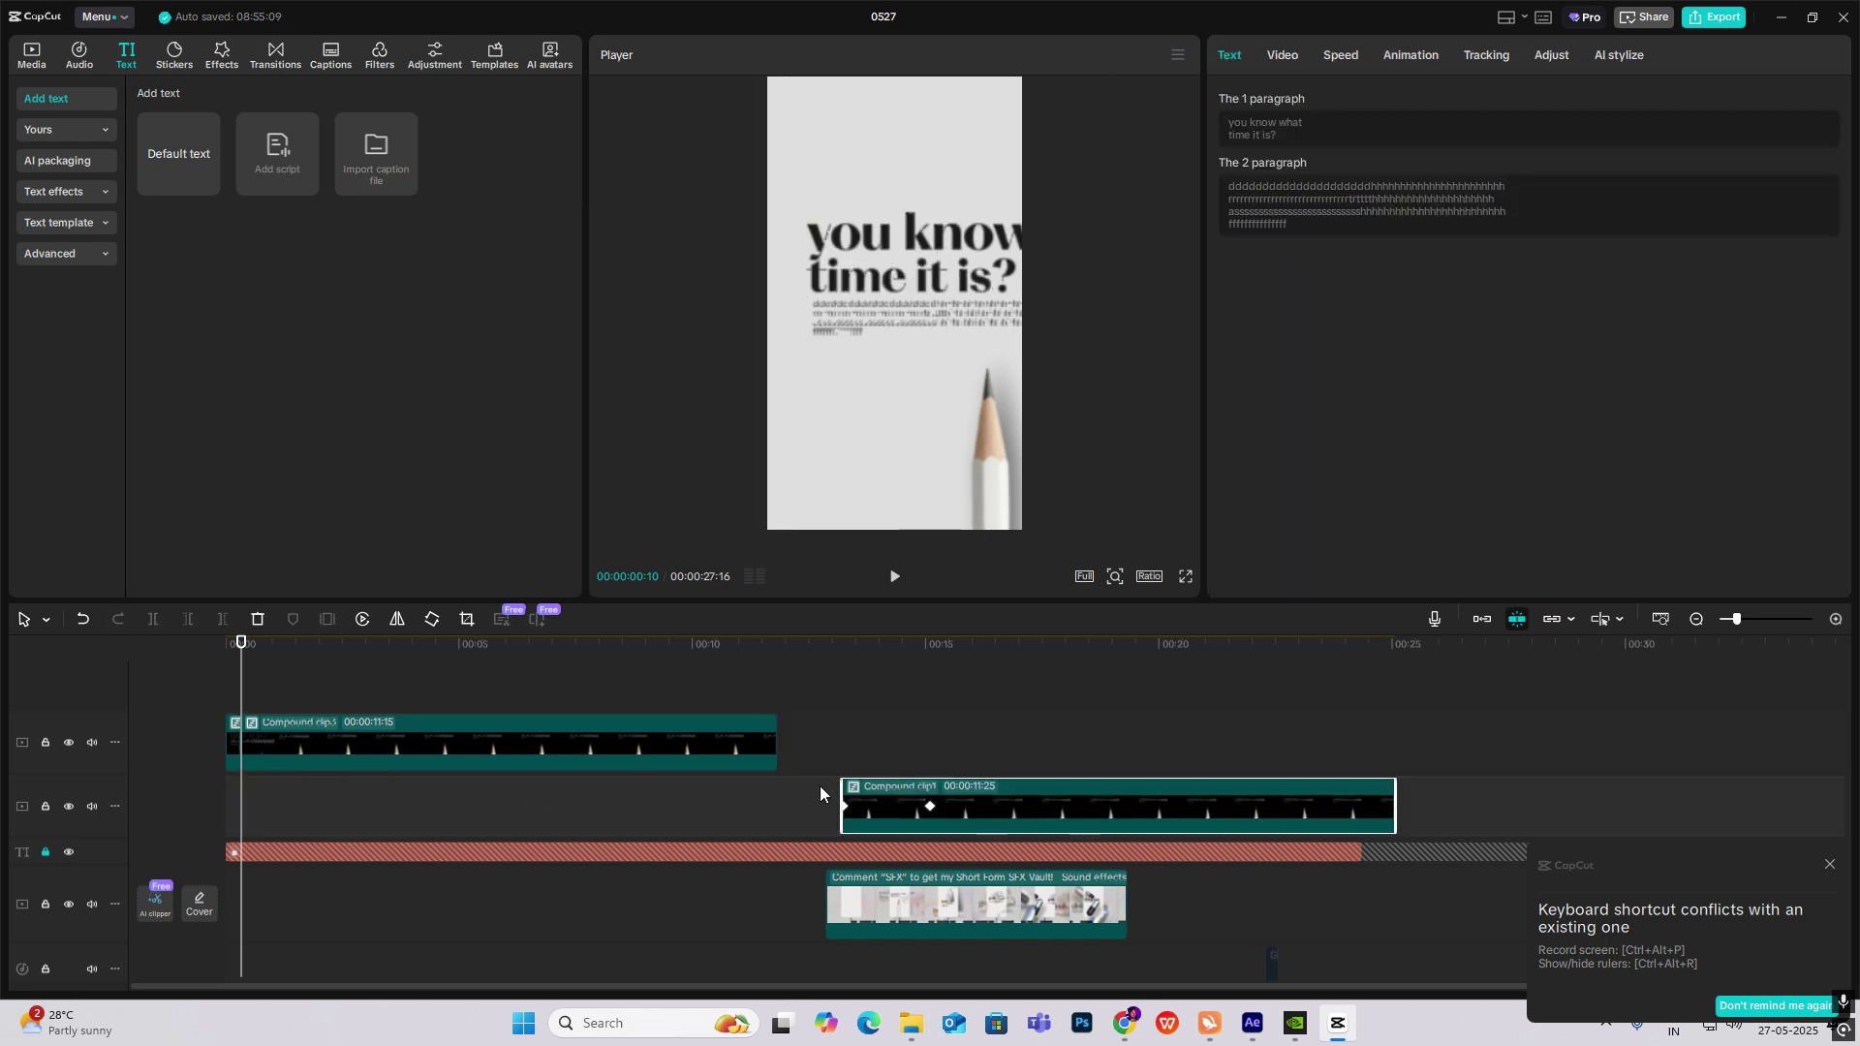
left_click(217, 689)
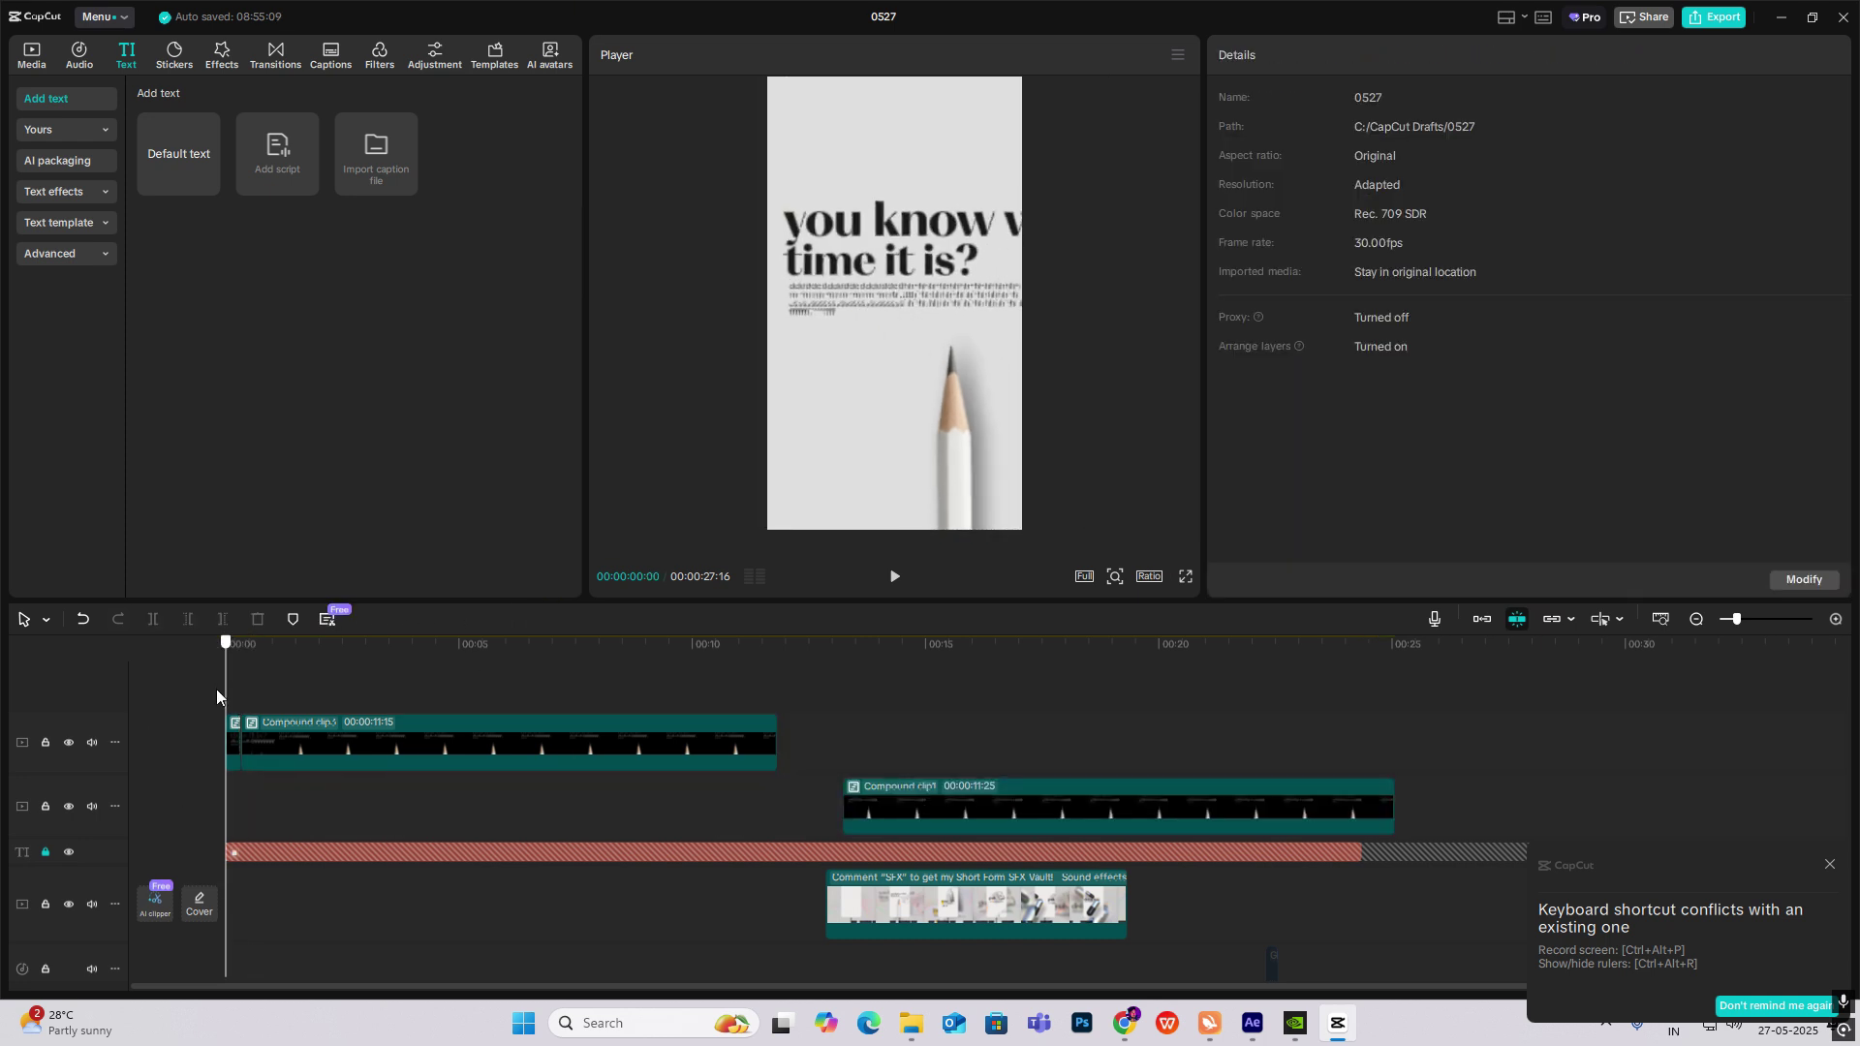
Split the nested clip again at 00:00:00:24 and shift the following segment's picture left so the heading's end fits in frame.
left_click(256, 707)
left_click_drag(258, 709, 265, 720)
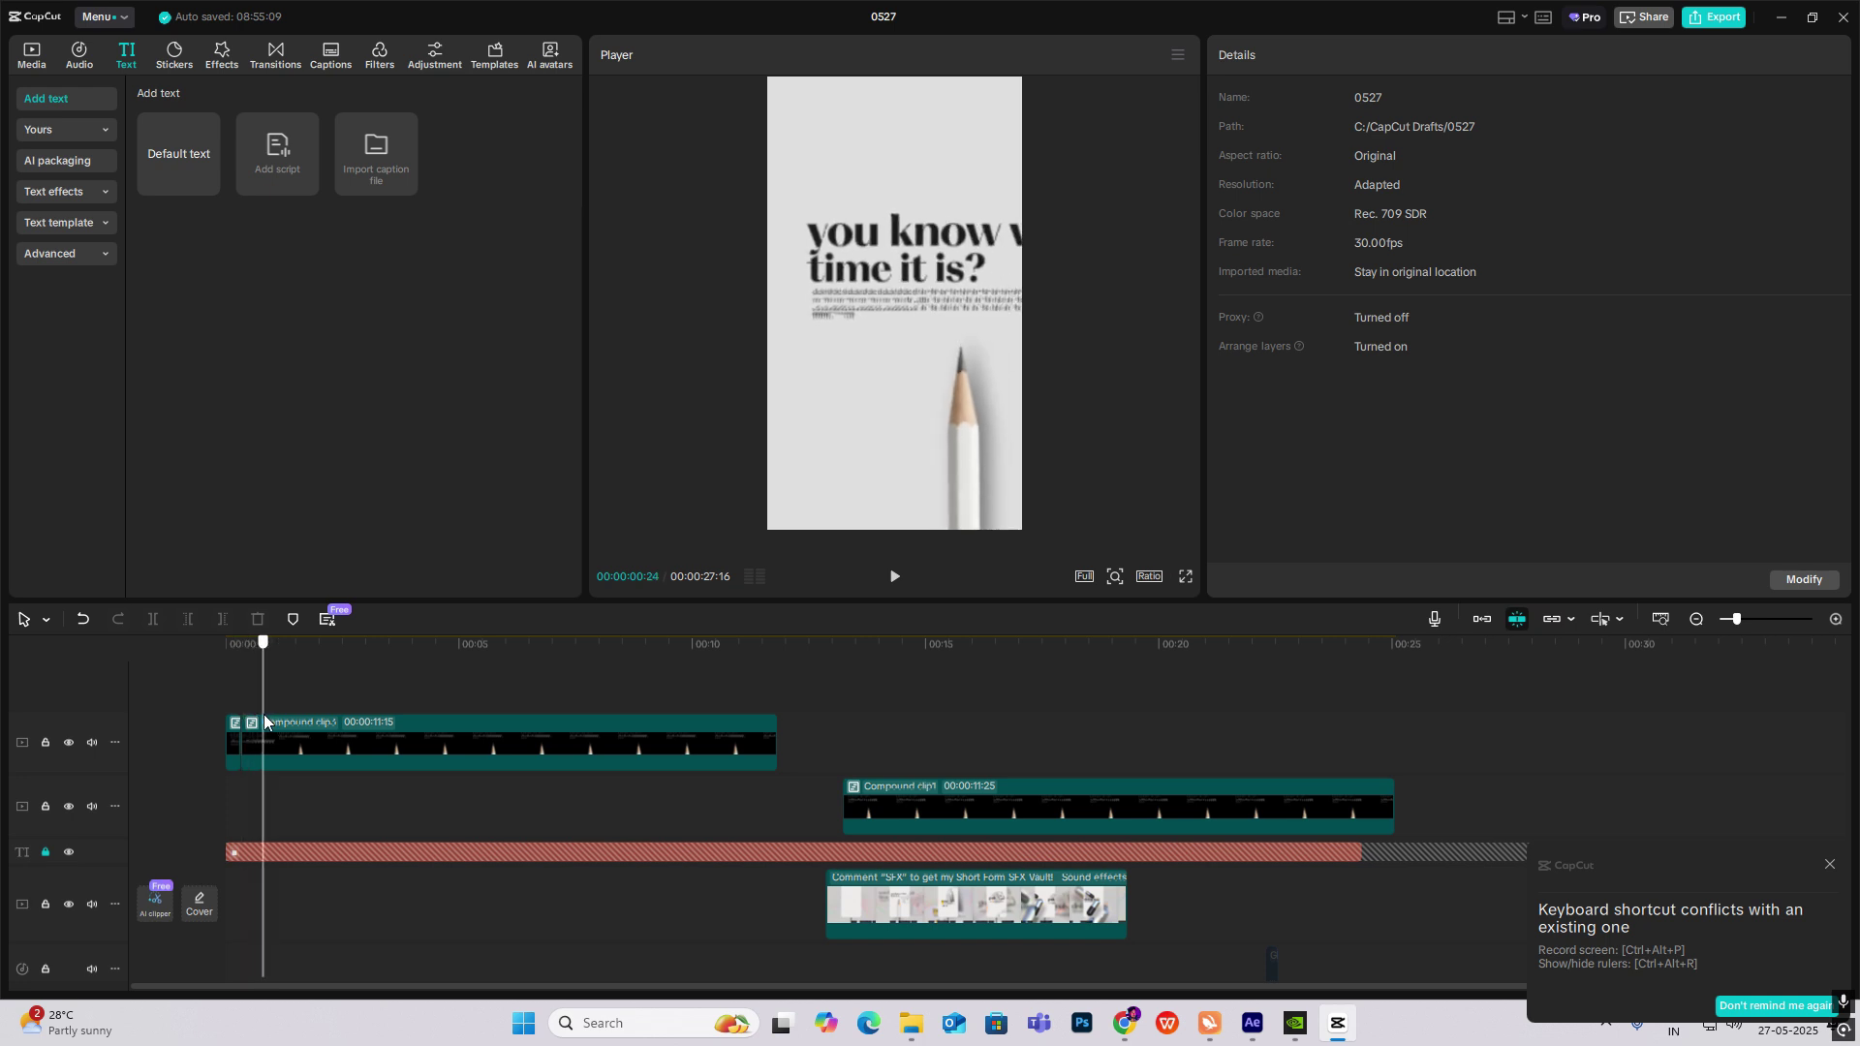
left_click(270, 743)
key("ctrl+b")
left_click_drag(906, 383, 817, 405)
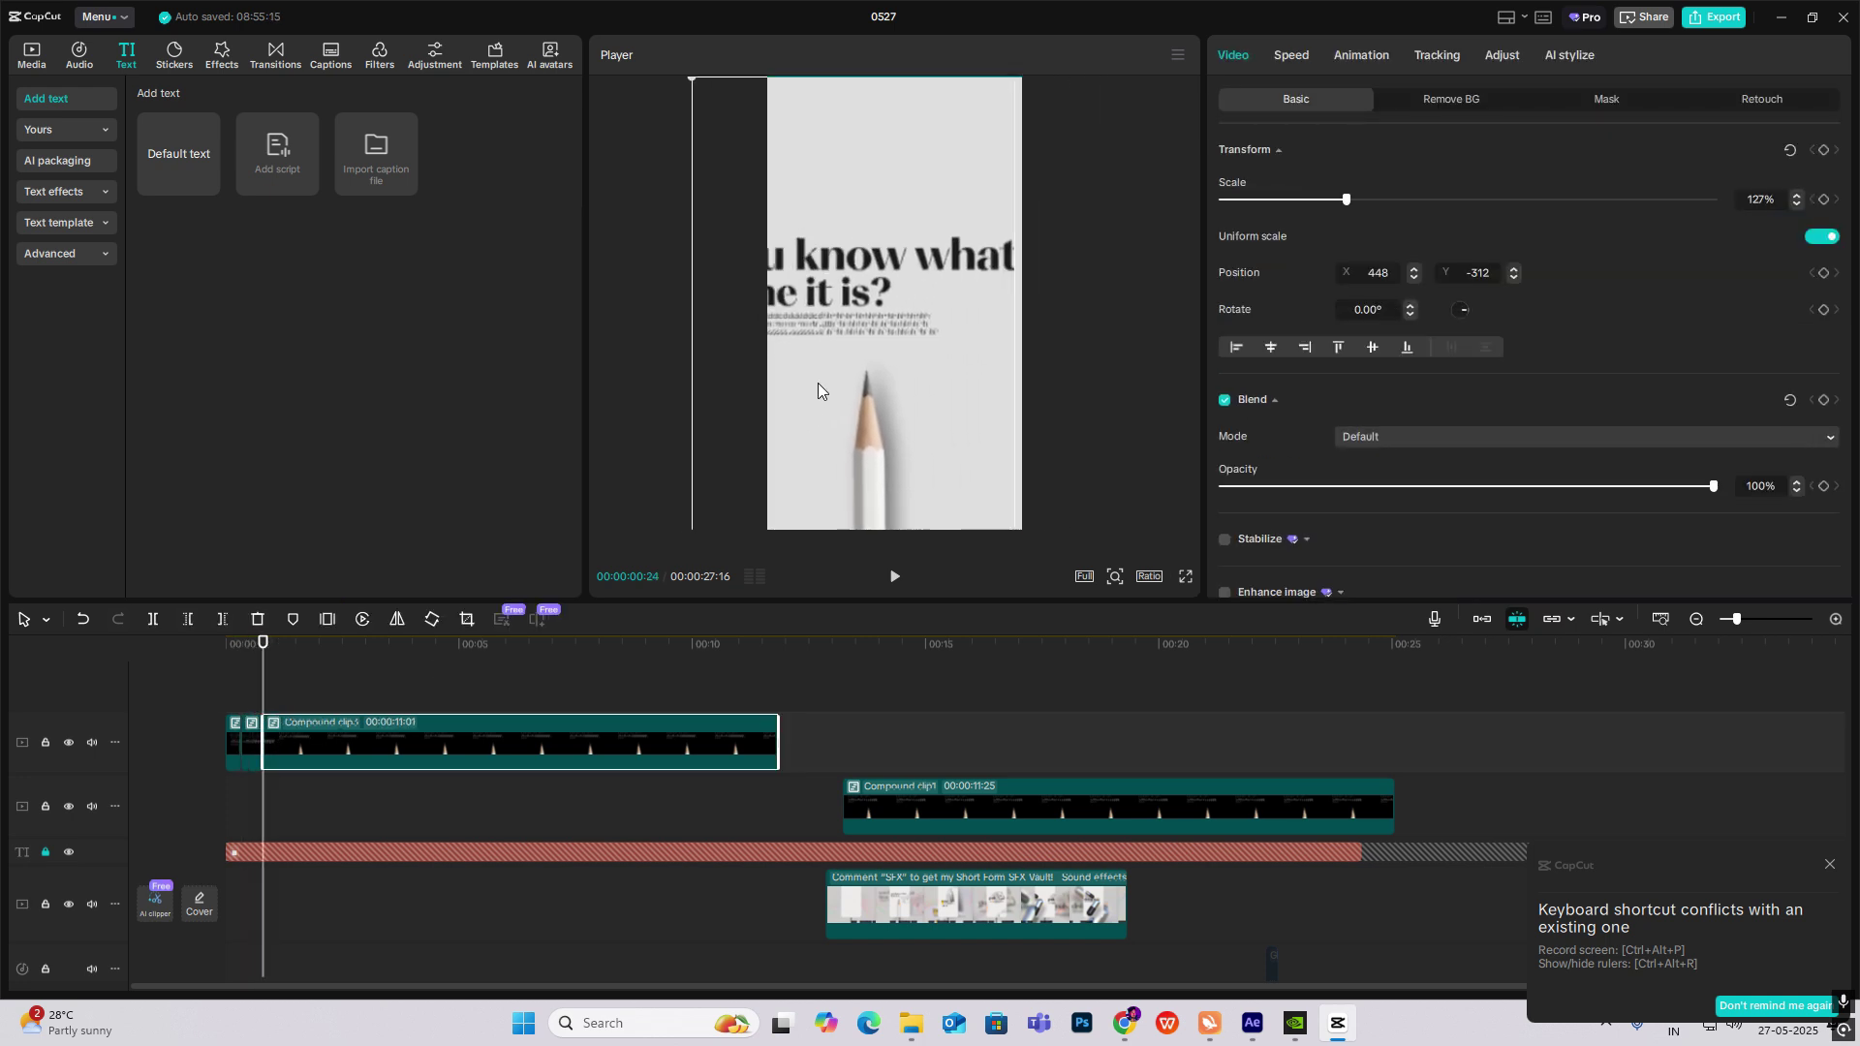
Split the nested clip at 00:00:01:07 and reposition its last segment to about X 99, Y -138.
left_click(281, 697)
key("ctrl+b")
left_click_drag(870, 391, 917, 356)
Set the last segment's scale to 100% and its position to X 0, Y 0.
left_click(326, 699)
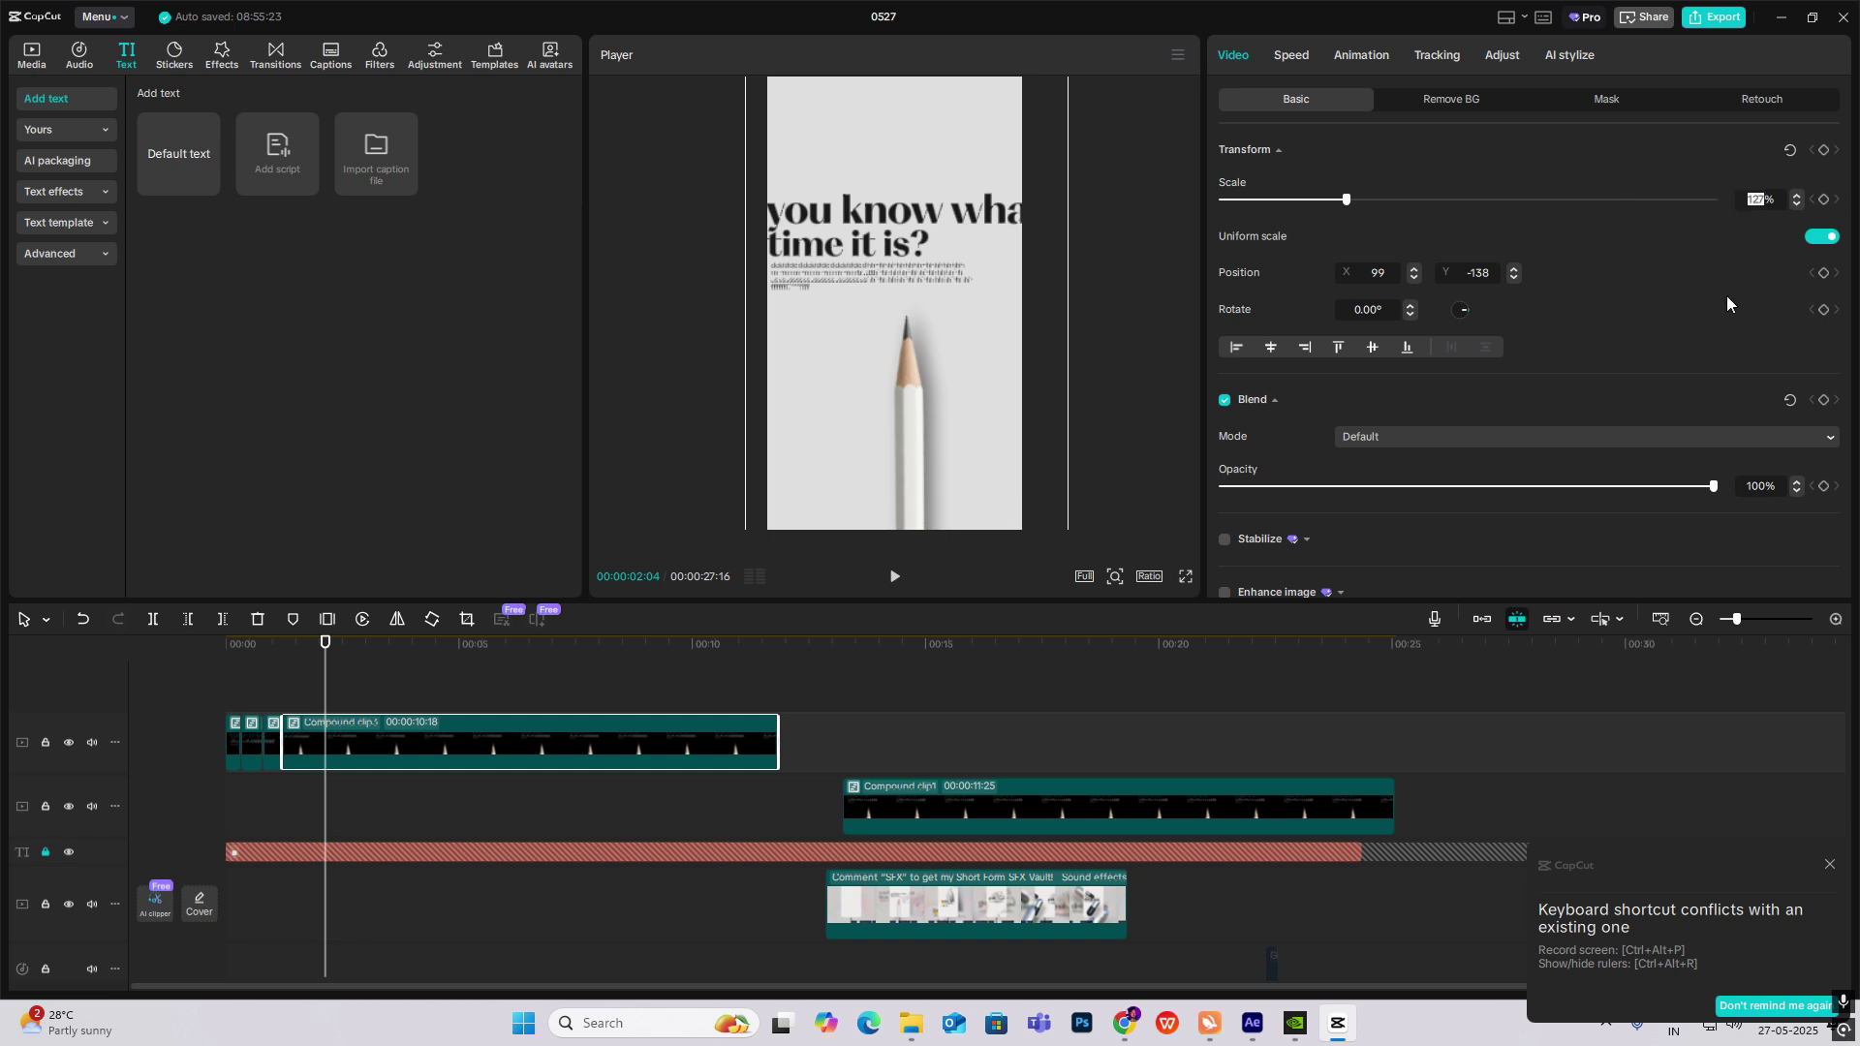
left_click(376, 698)
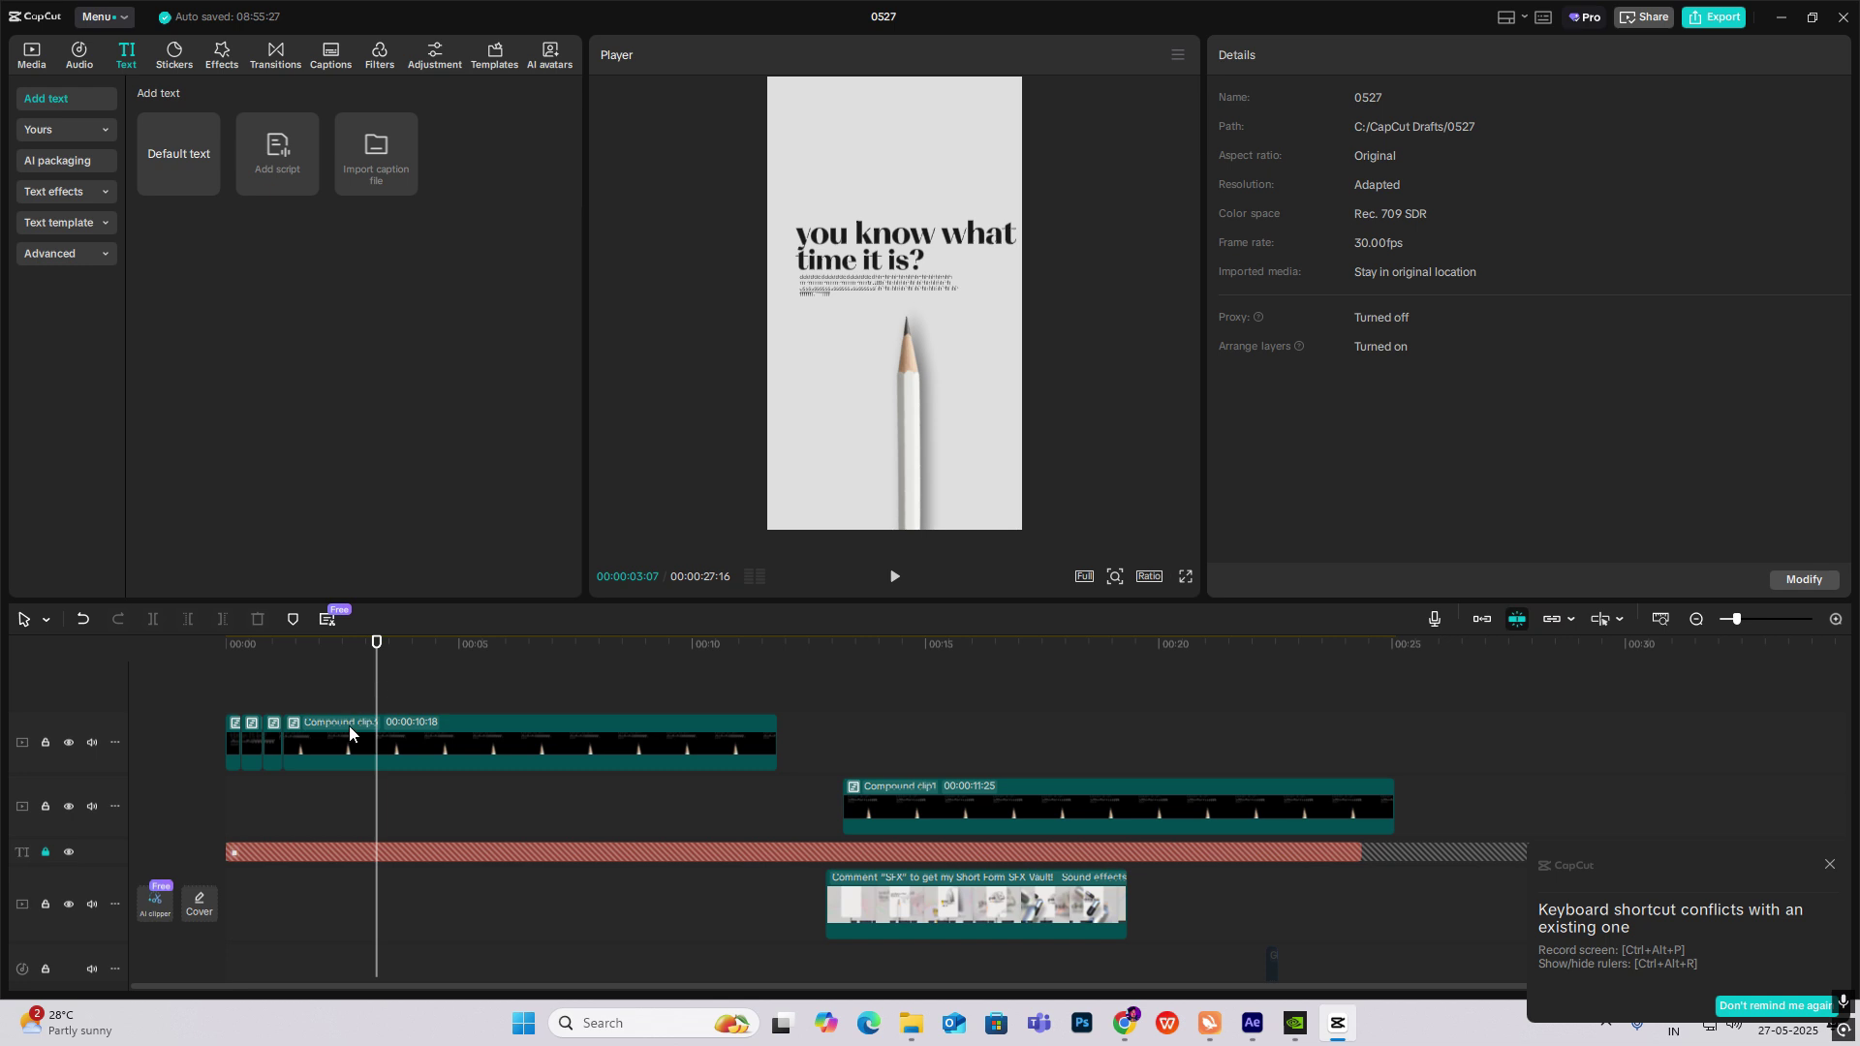
left_click(349, 727)
left_click_drag(376, 690, 320, 690)
left_click_drag(939, 405, 928, 386)
Play the shortened jump-cut segments from the start to check their rhythm.
left_click_drag(271, 689, 70, 700)
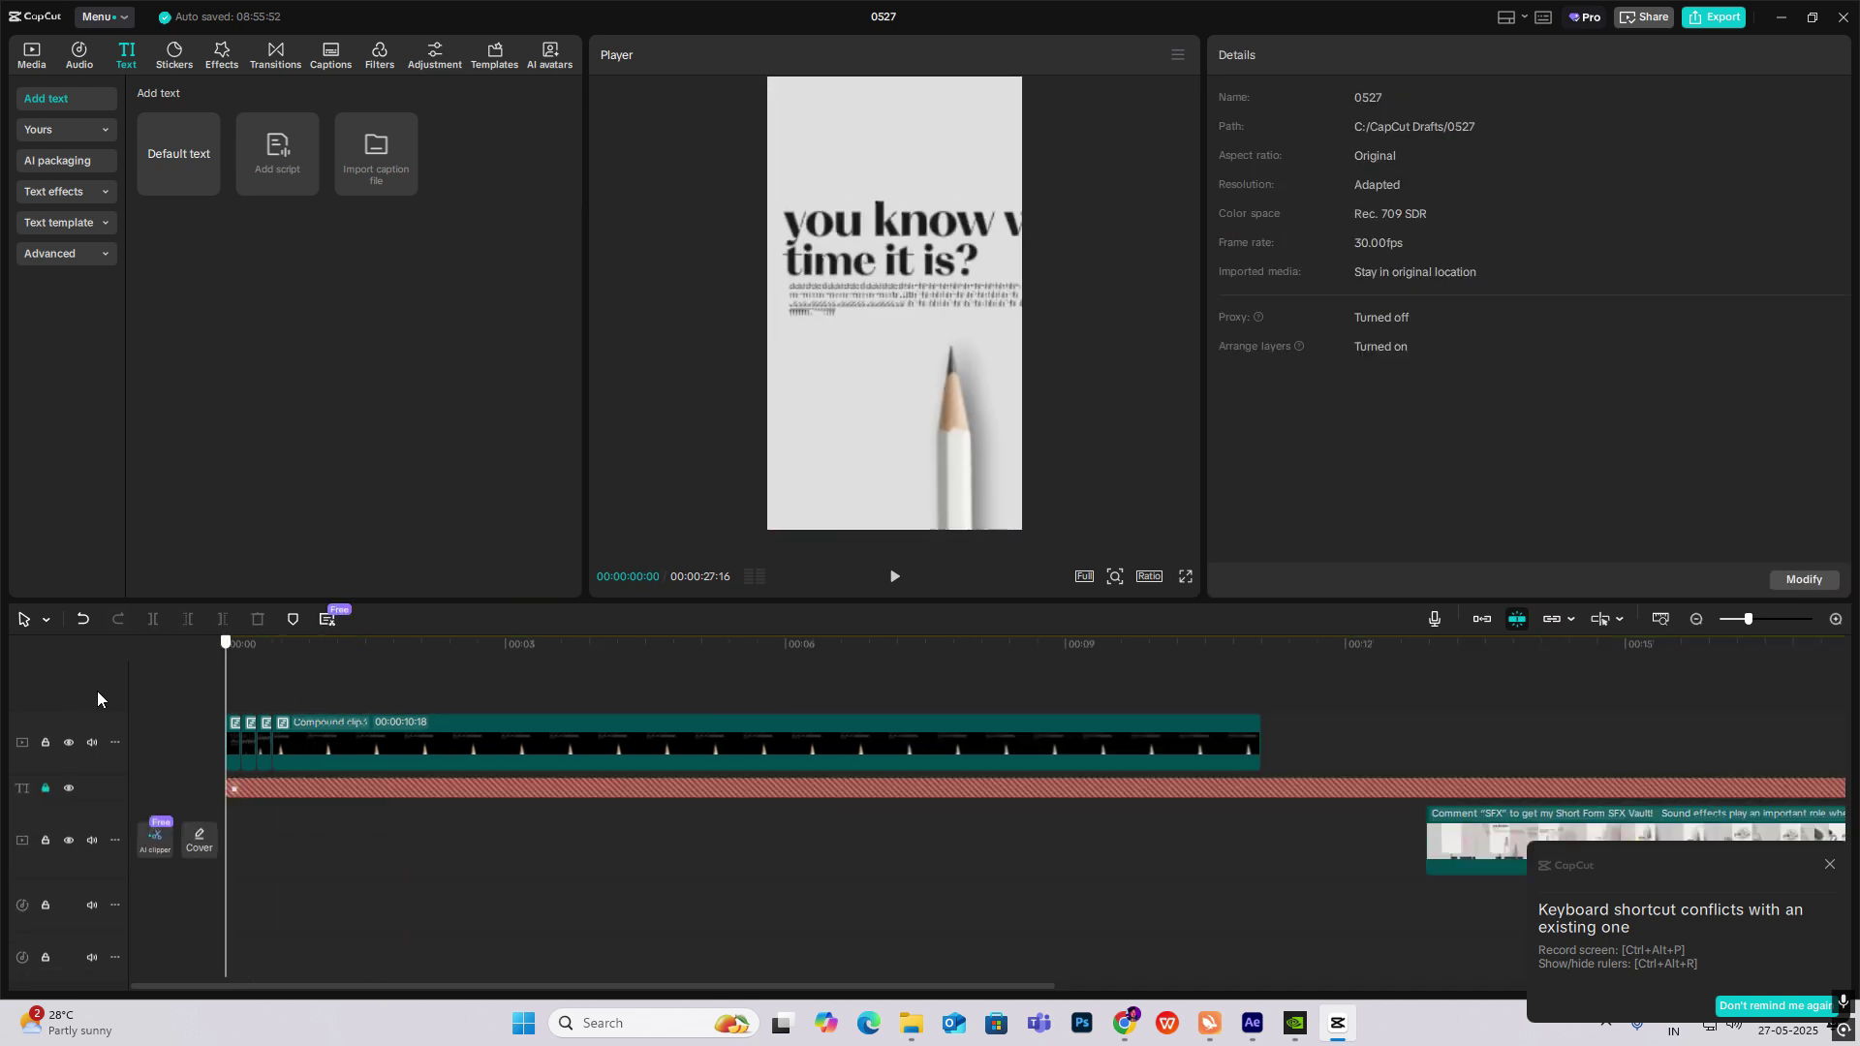
key("space")
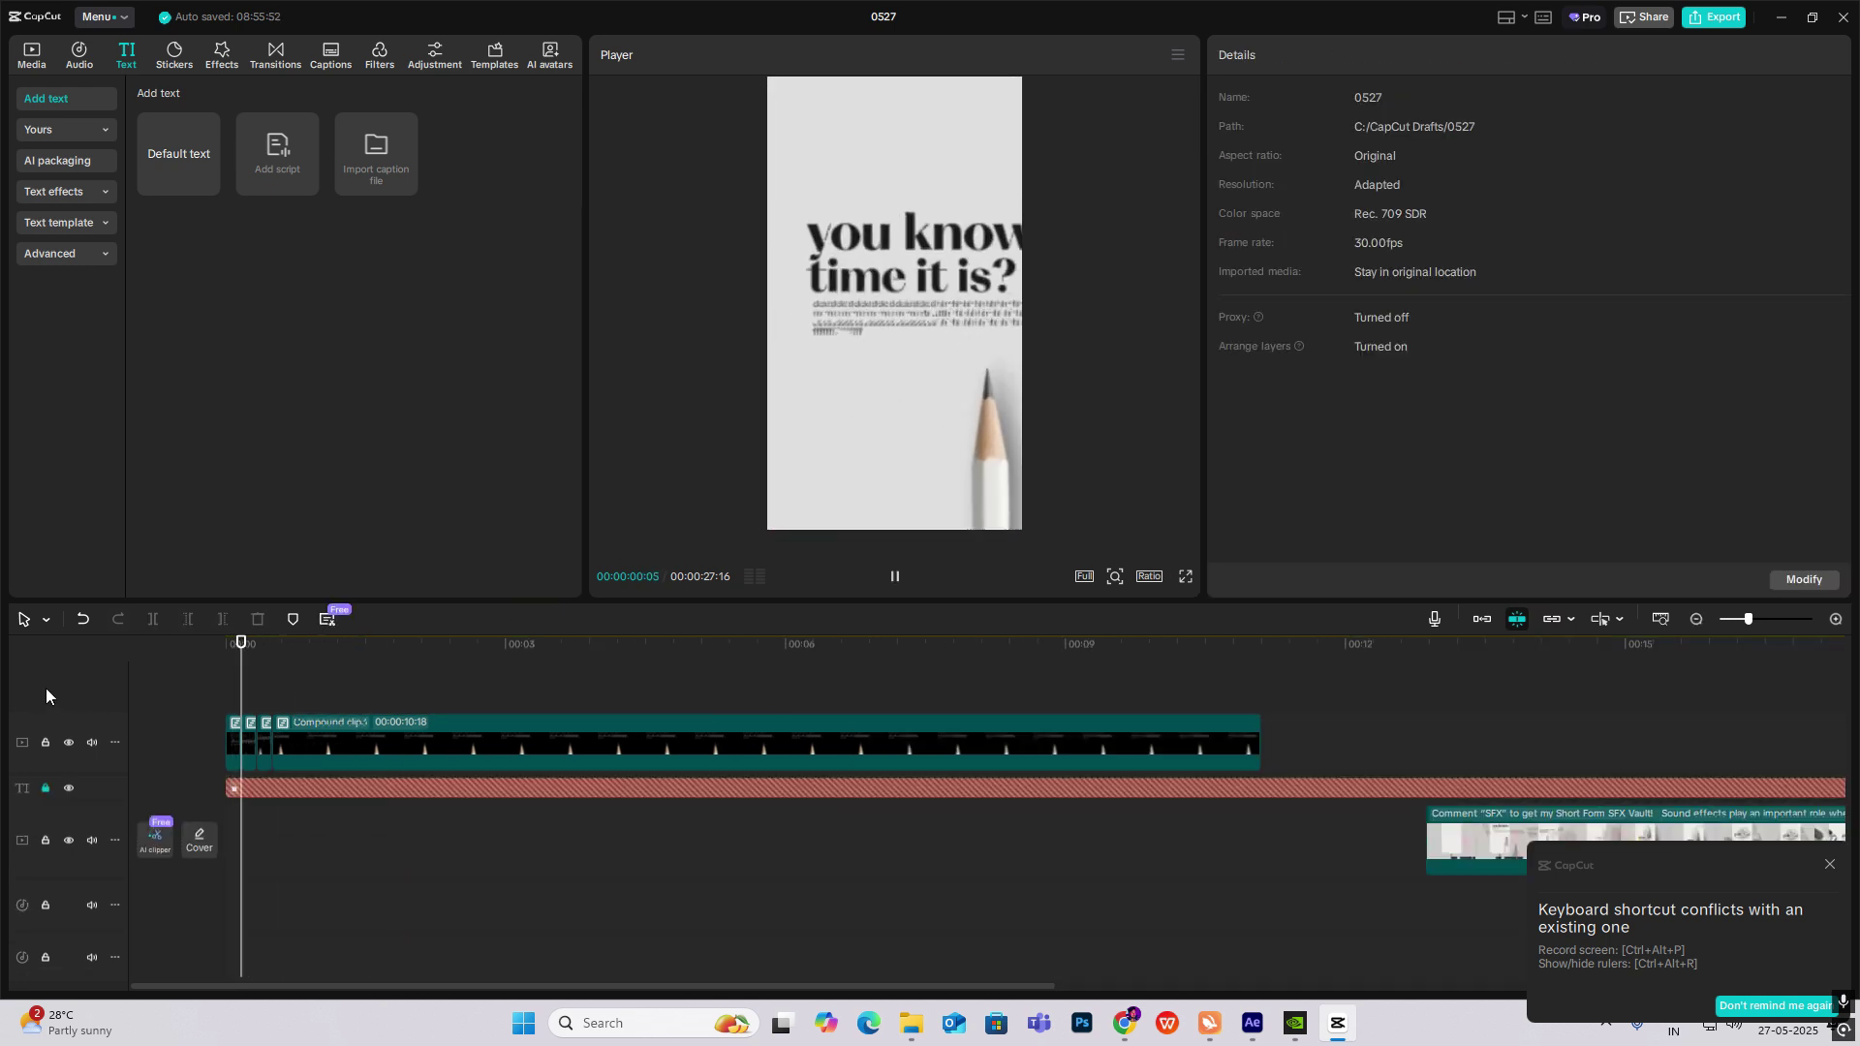
key("space")
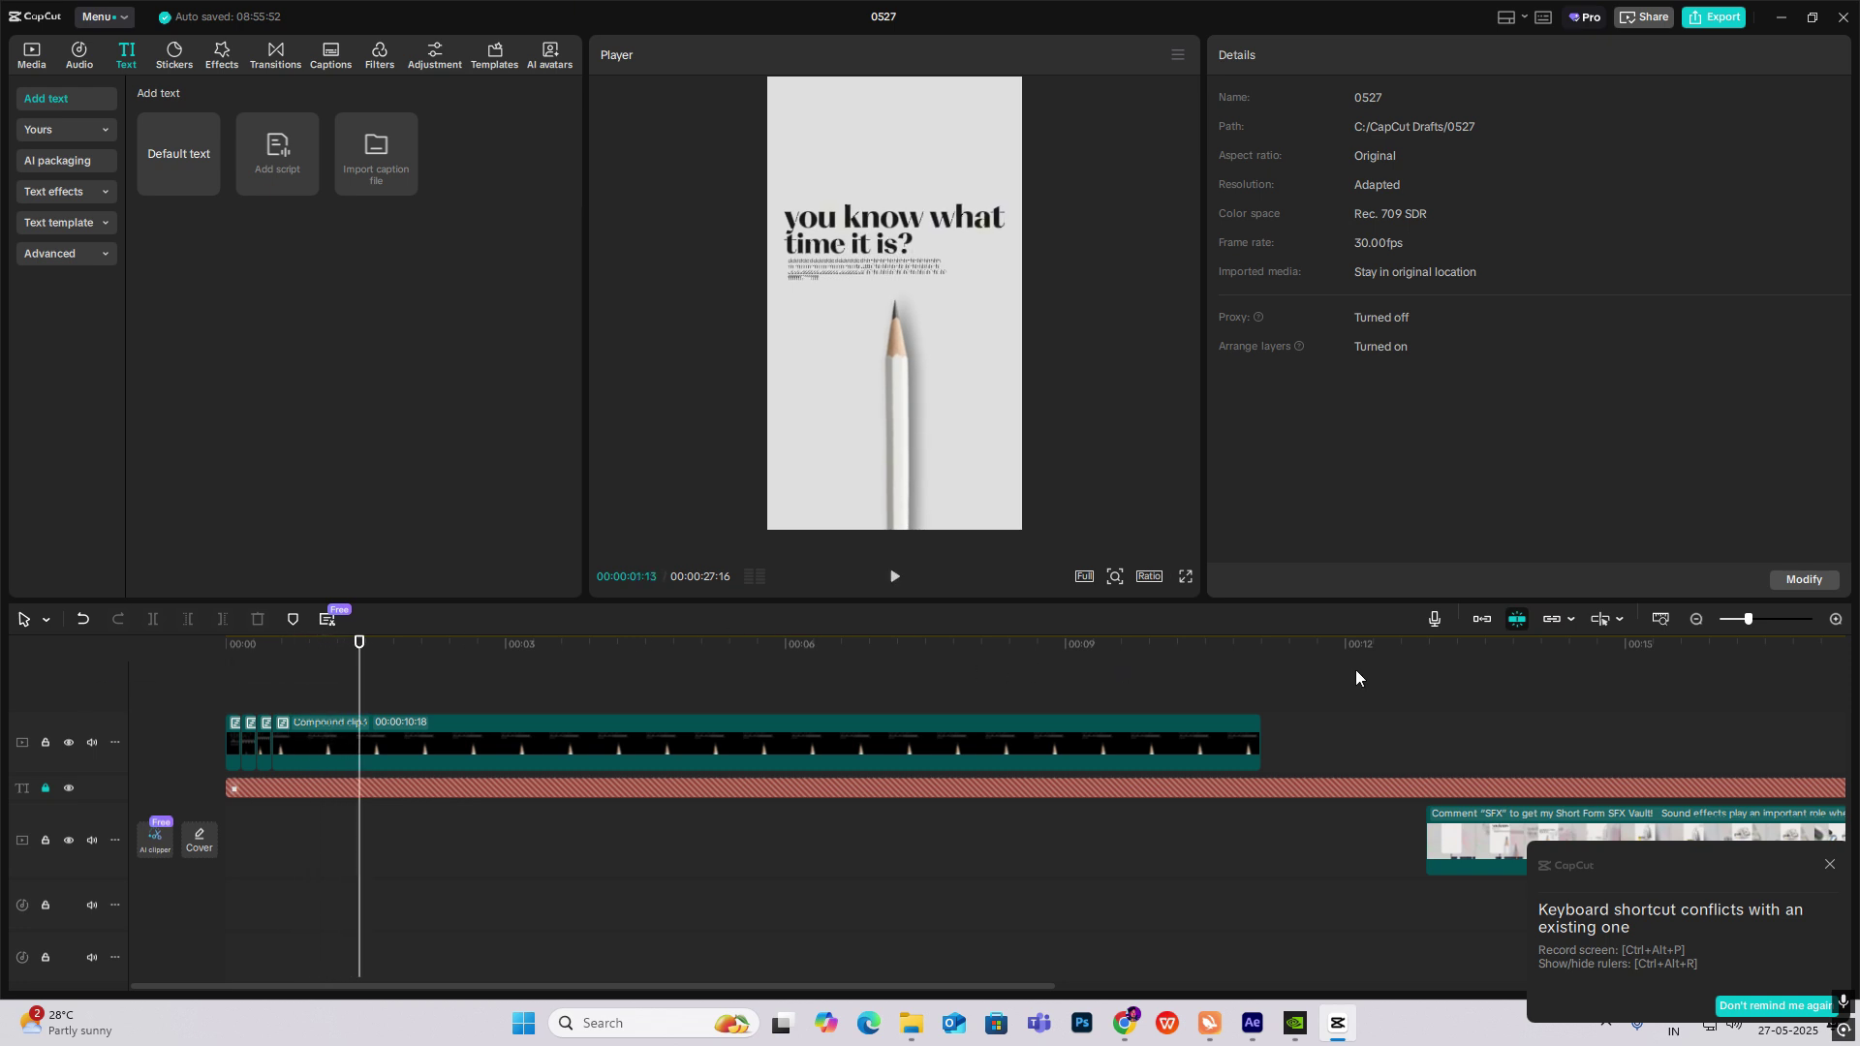
Add the Blur video effect above the clips at the start of the timeline, with a starting blur keyframe of 50.
left_click(1697, 619)
left_click_drag(812, 741, 165, 707)
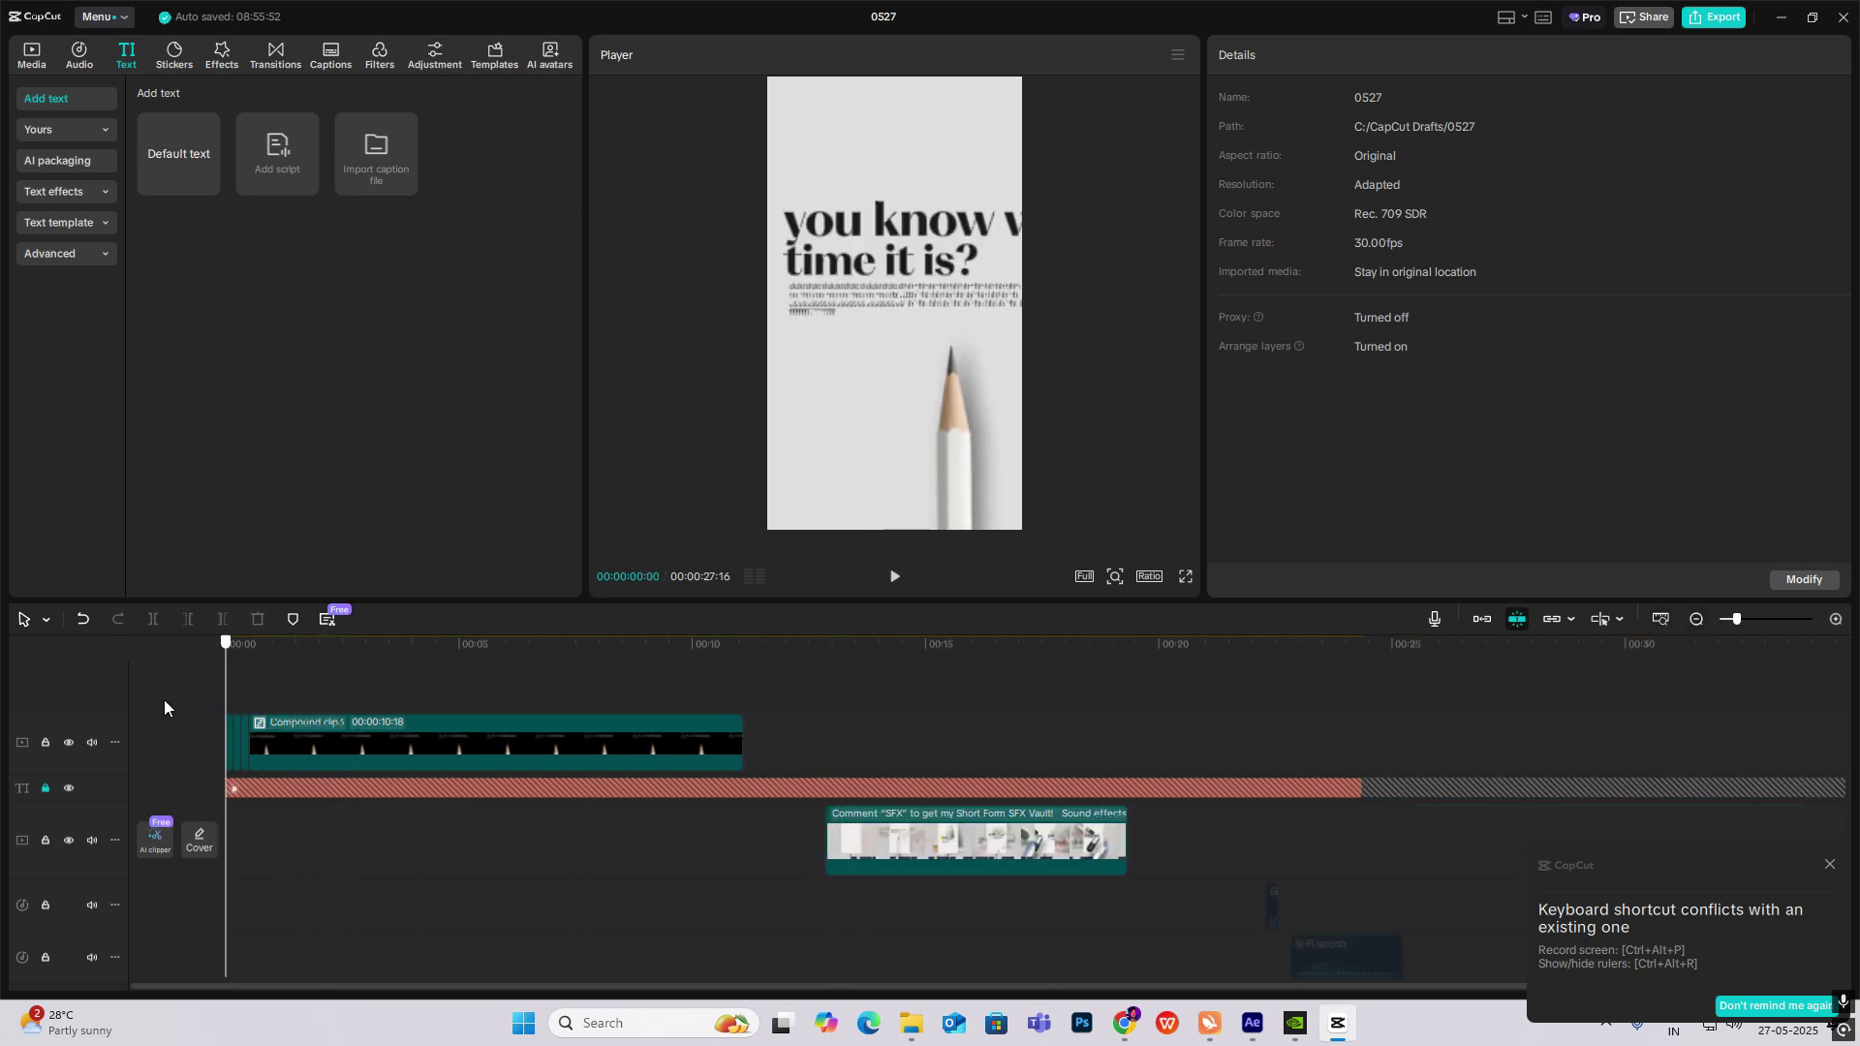
left_click(222, 56)
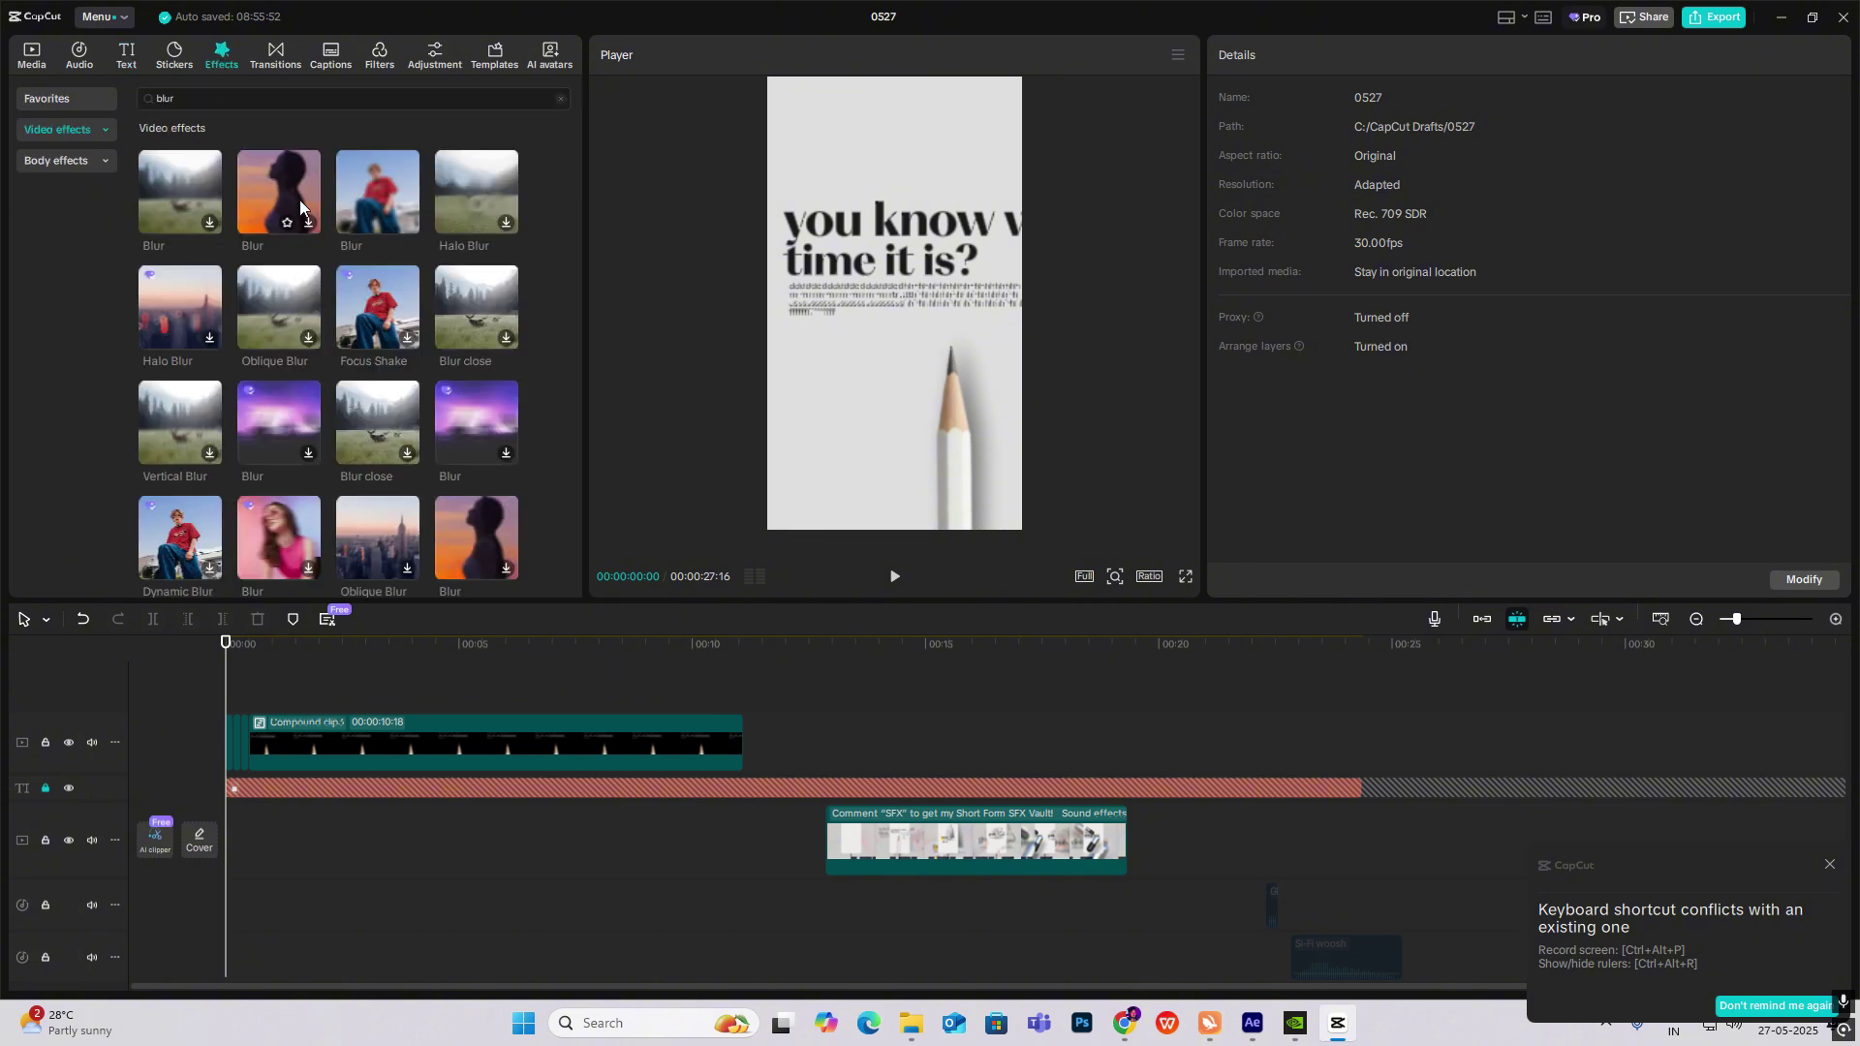
left_click_drag(299, 199, 223, 697)
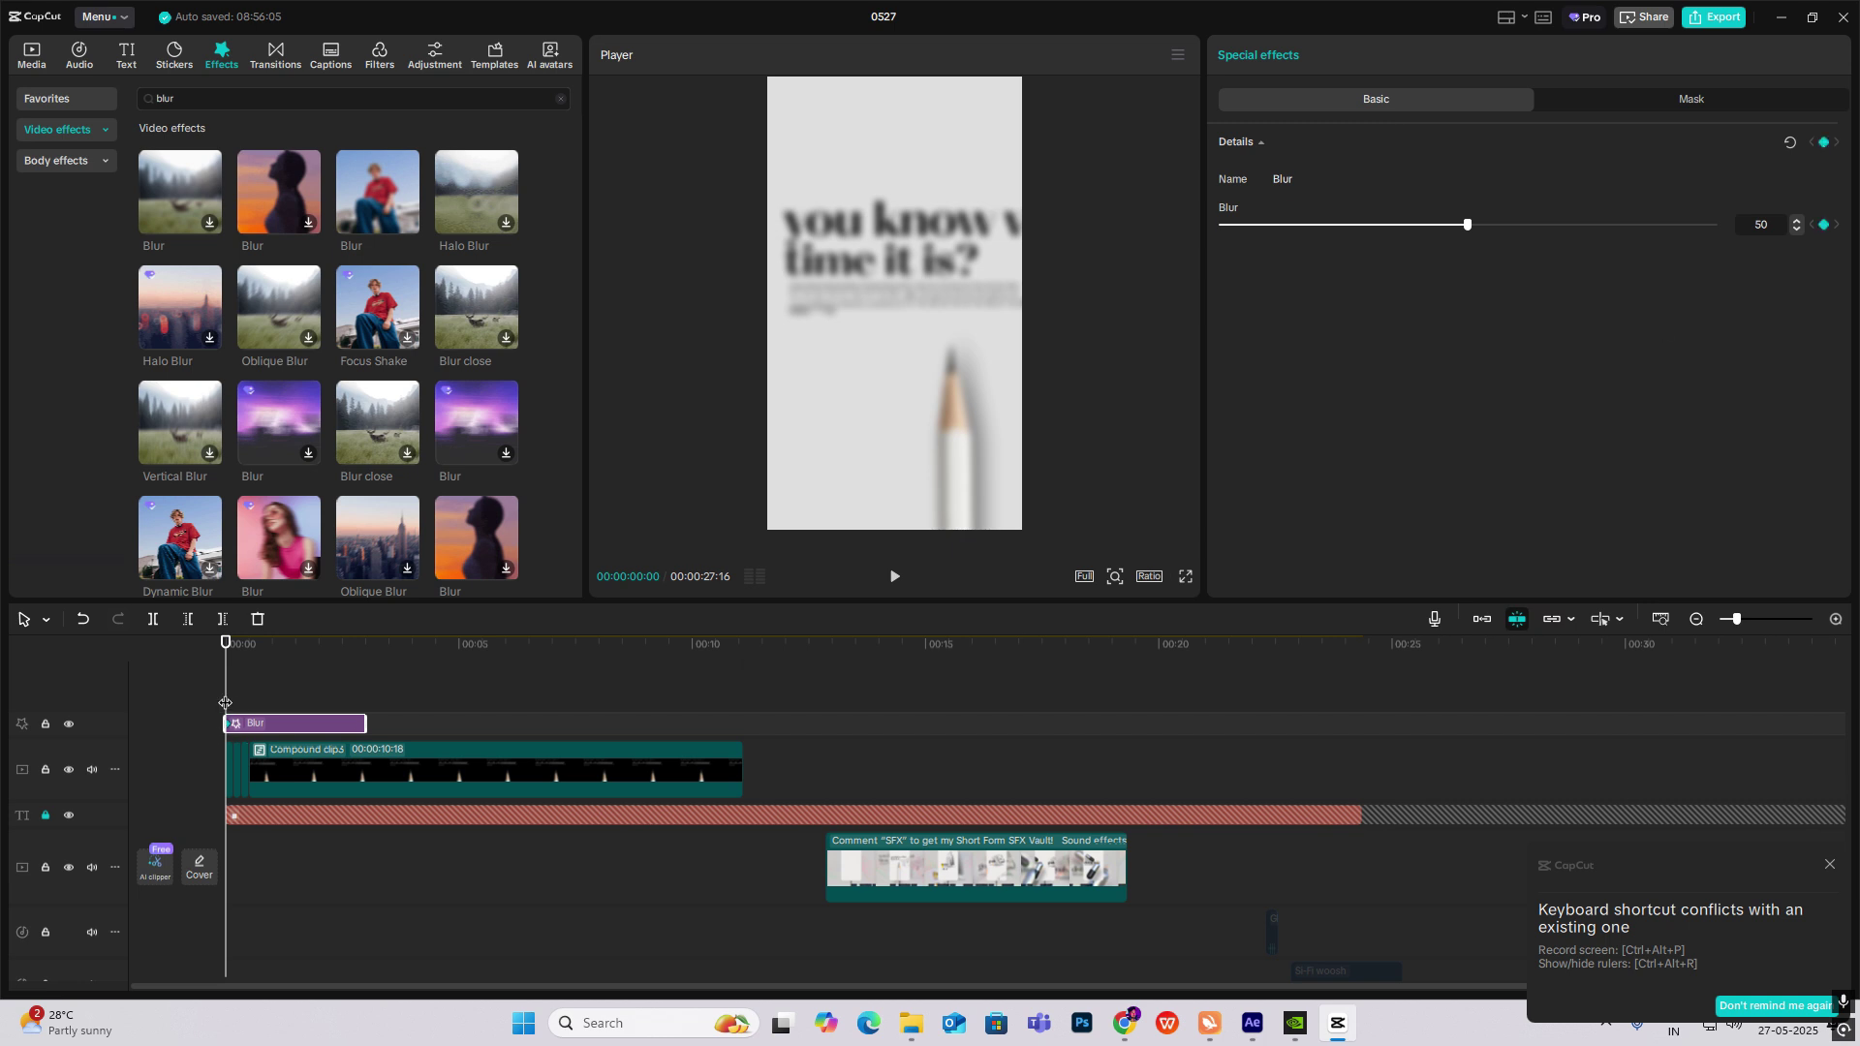
Add a second blur keyframe with value 0 at 00:00:00:10.
left_click_drag(225, 702, 241, 704)
left_click_drag(1349, 224, 1219, 224)
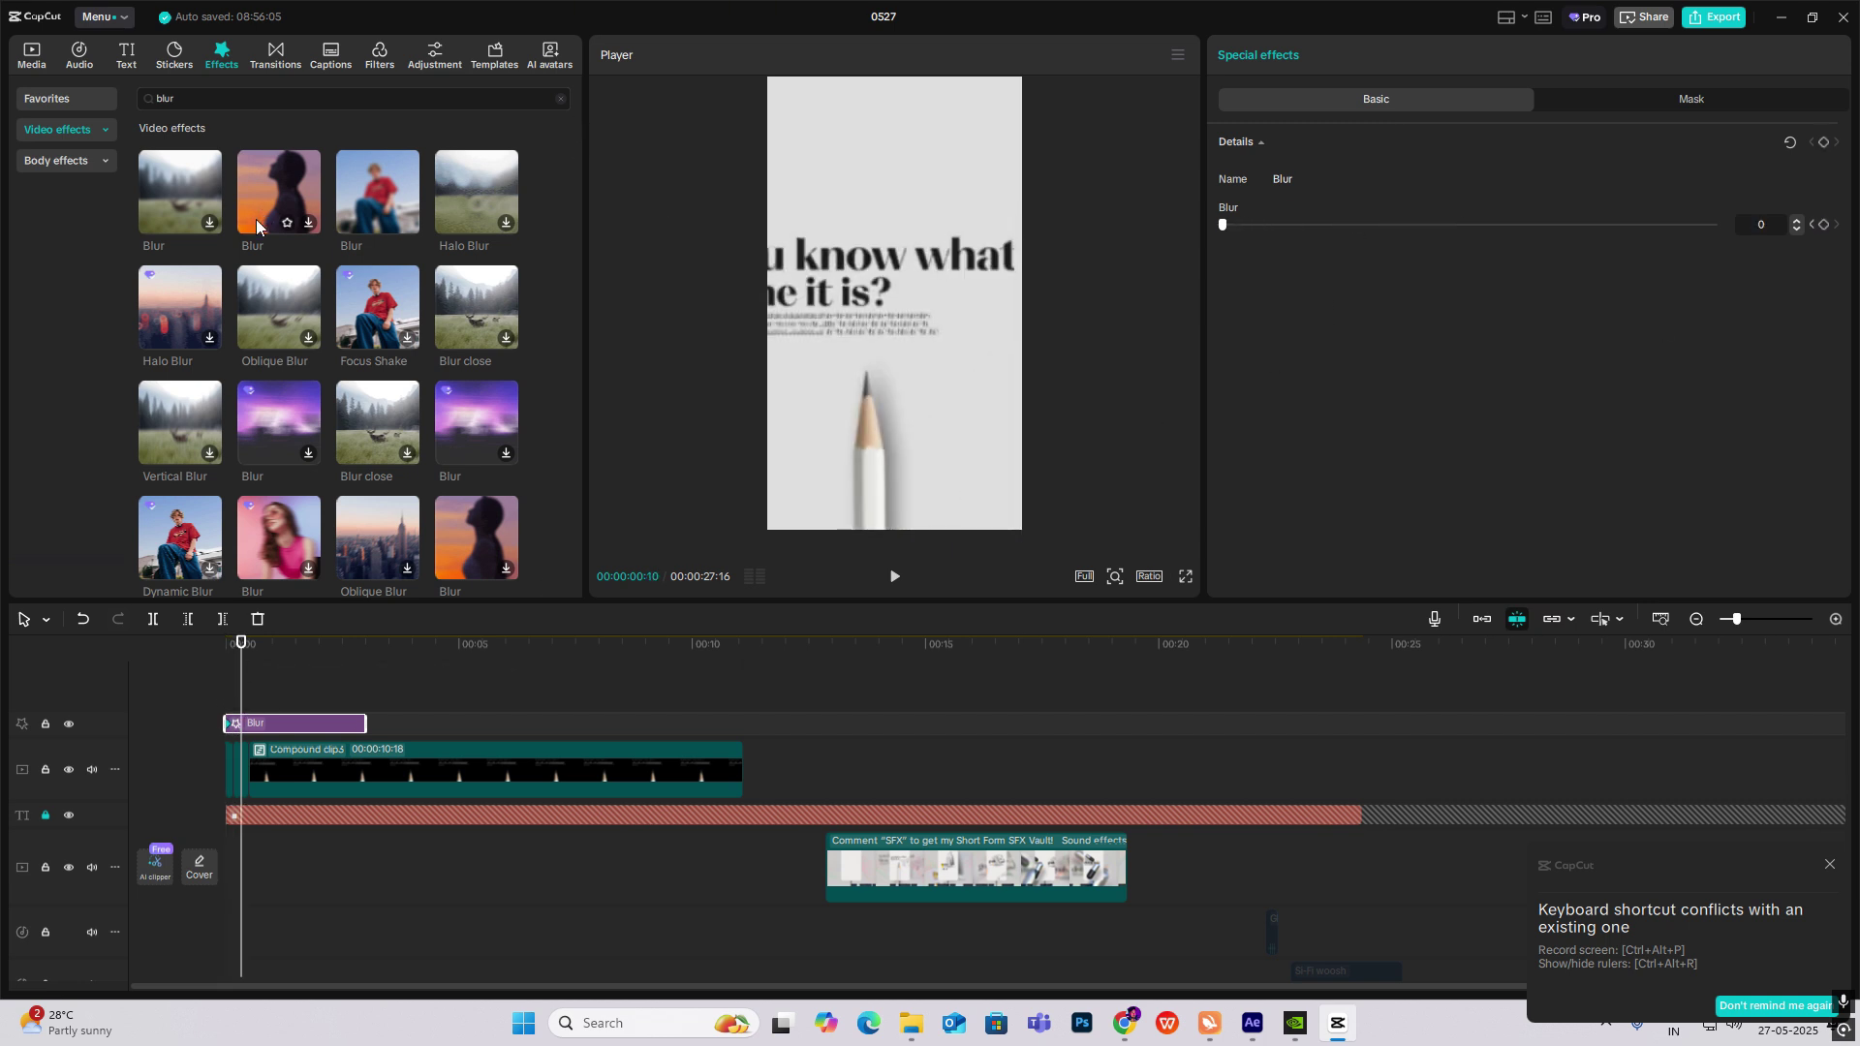
scroll(864, 812, "up", 3)
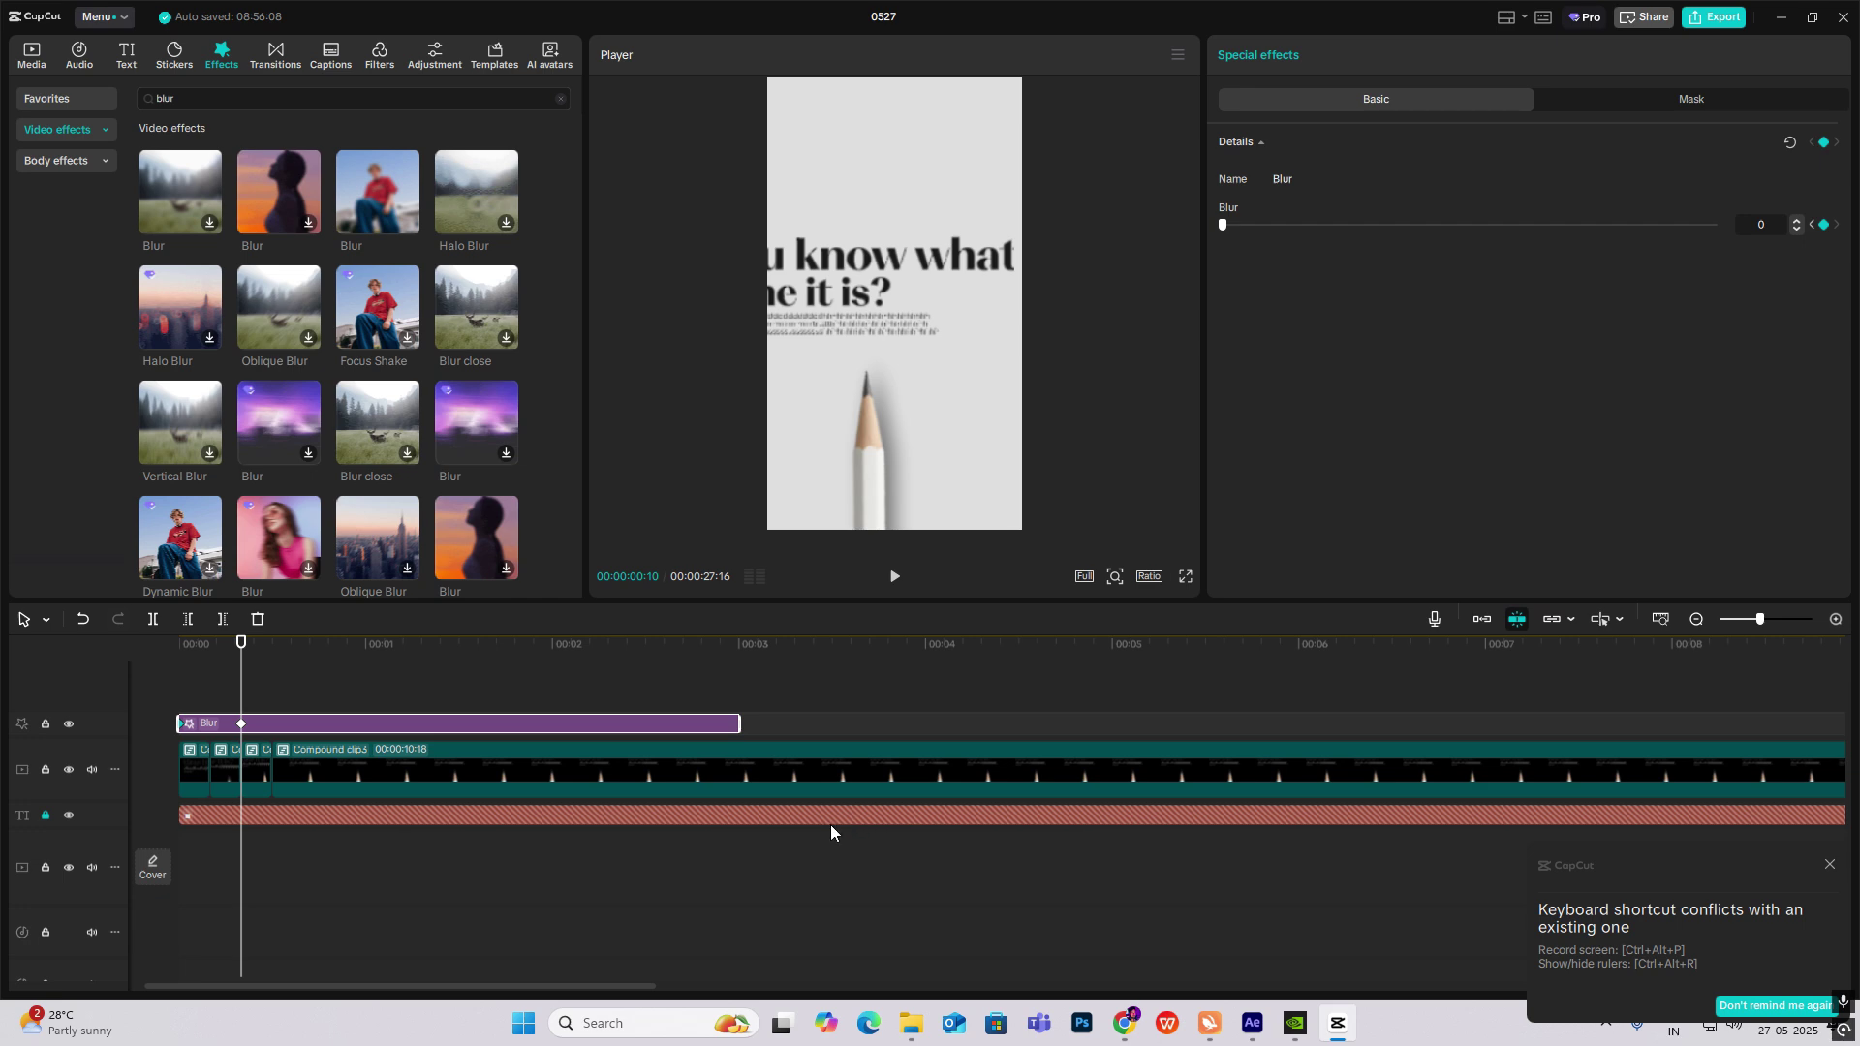
Apply the Cubic Out preset curve to the blur keyframes and trim the effect to end shortly after the second keyframe.
key("alt+k")
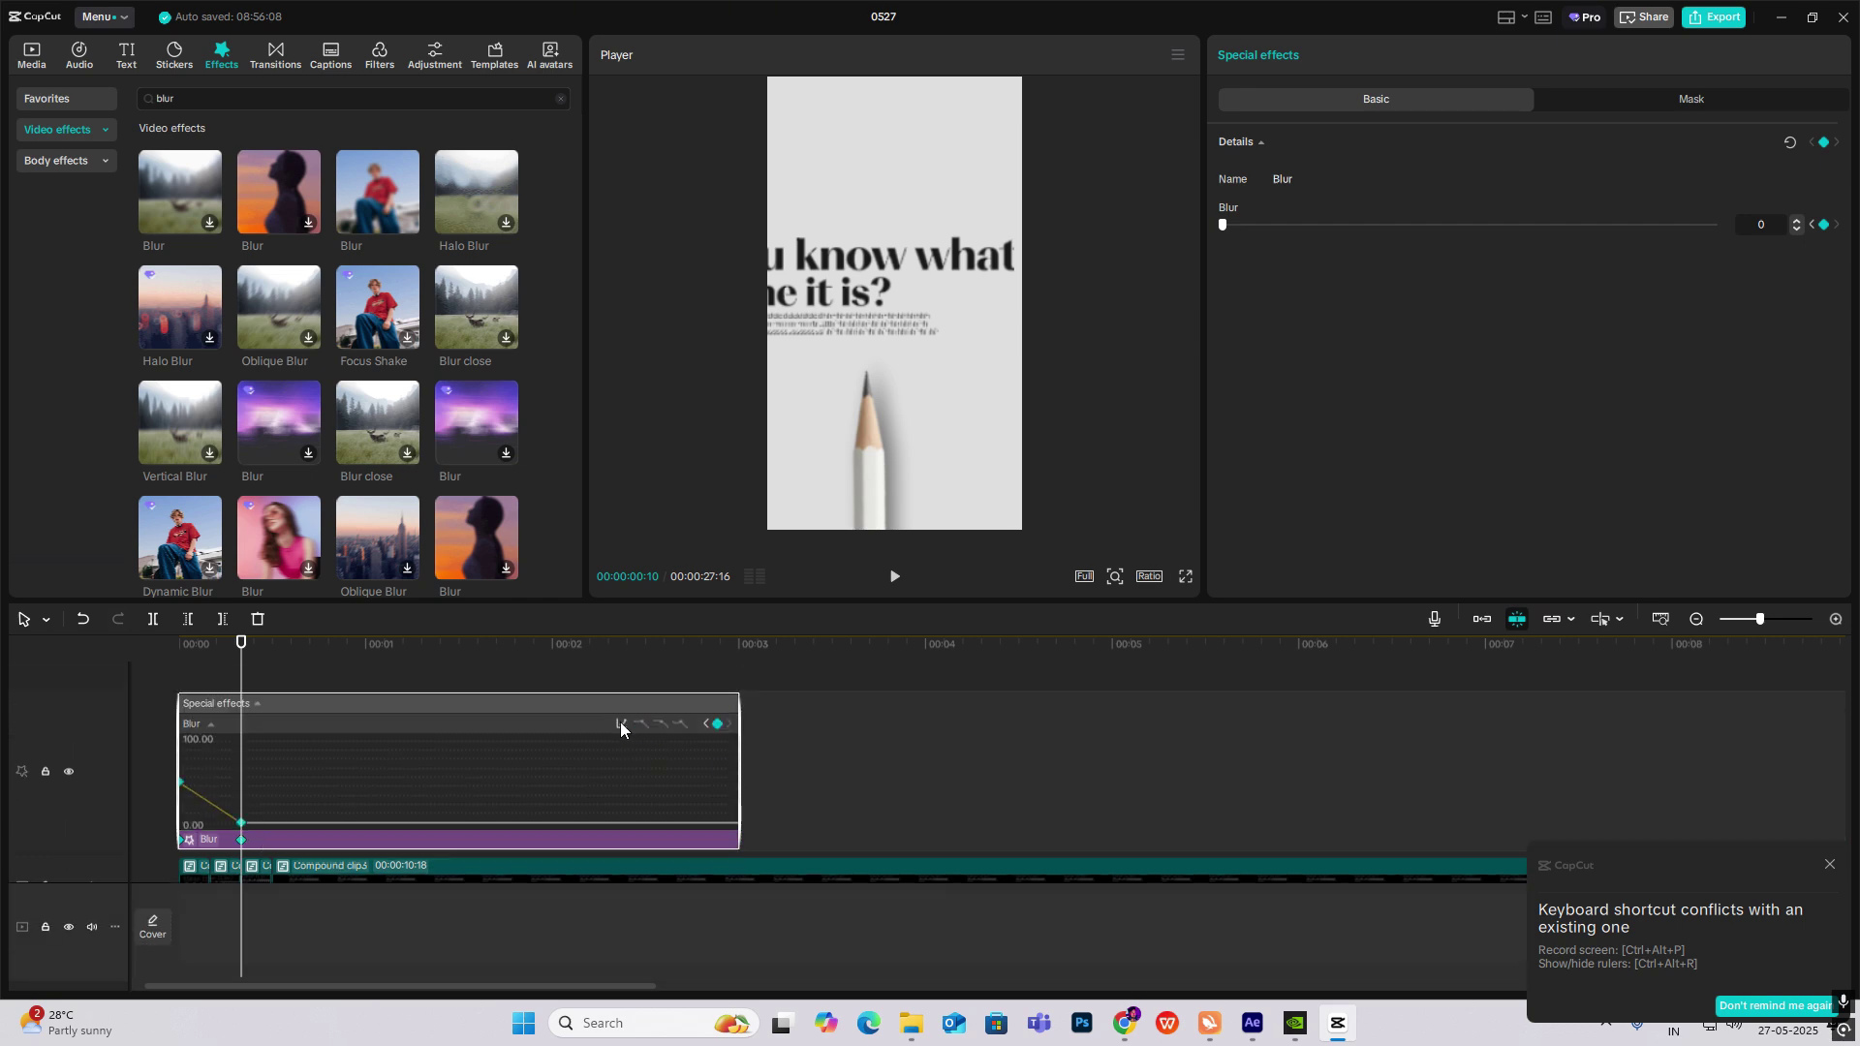
left_click(620, 722)
left_click(760, 841)
left_click(1008, 687)
key("alt+k")
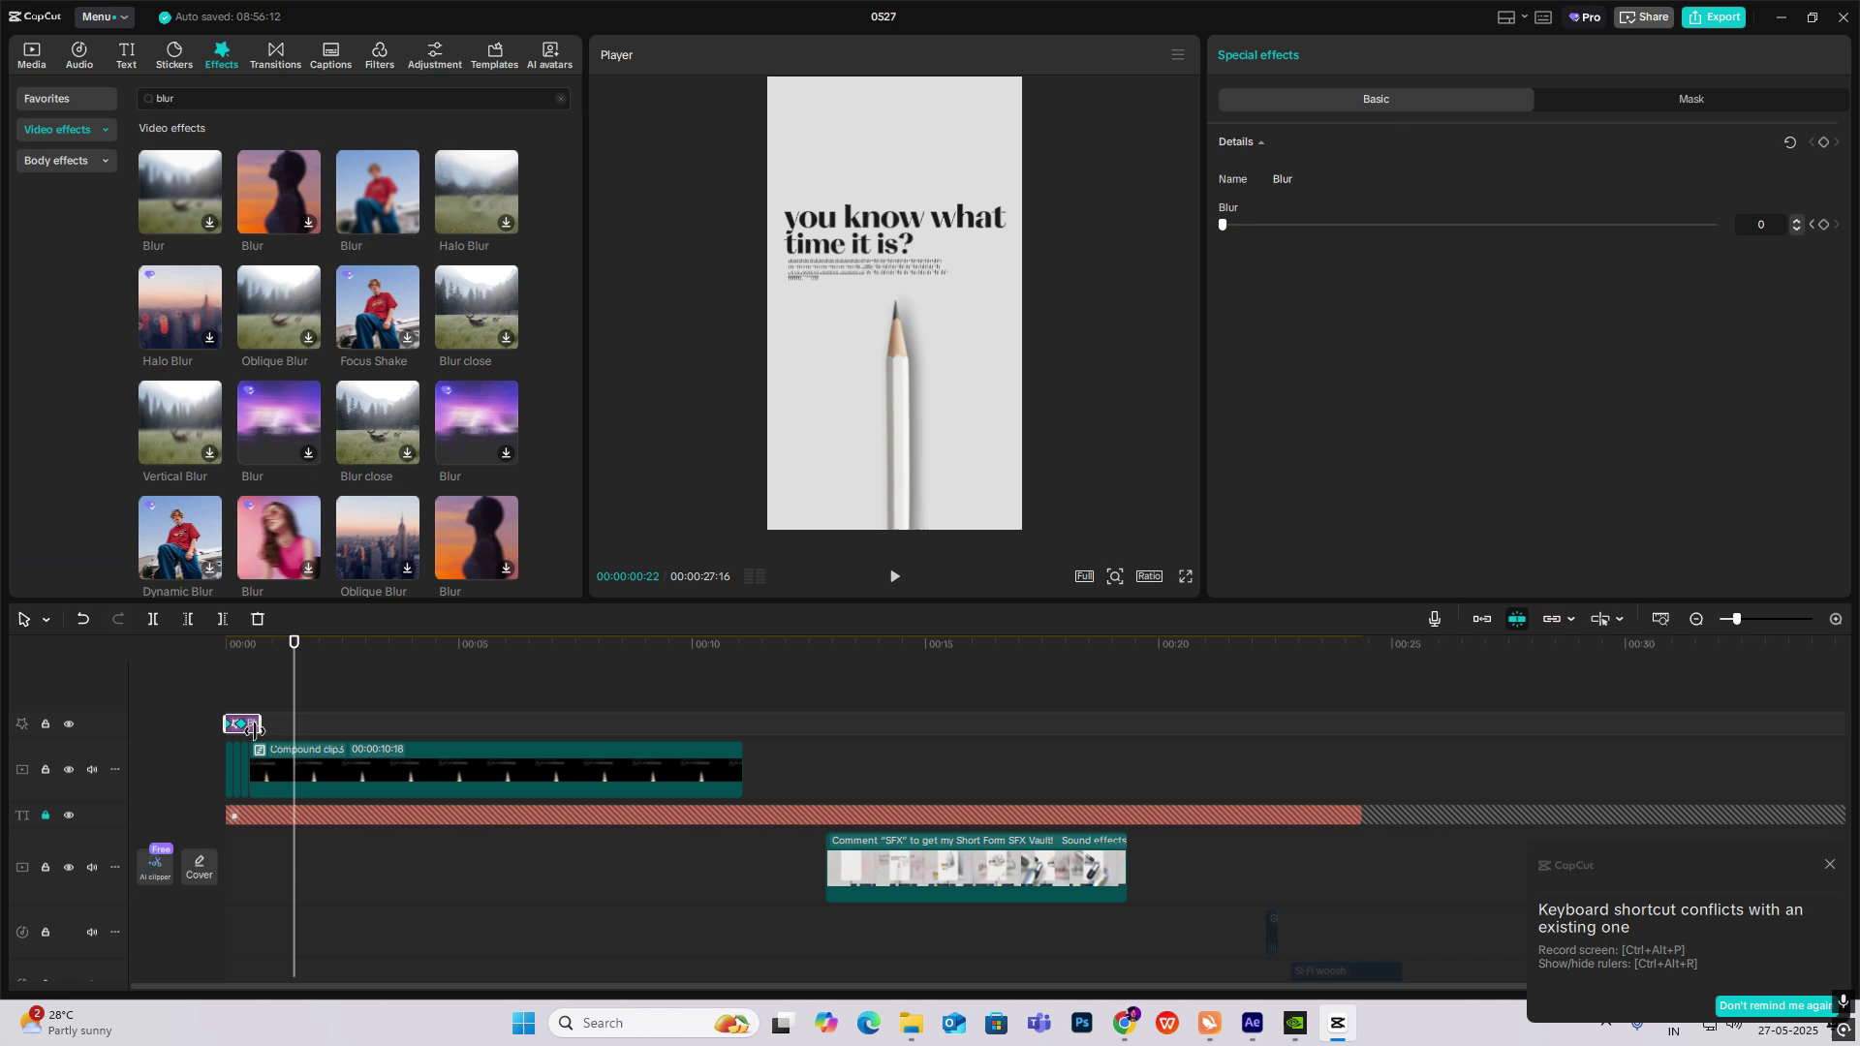
left_click_drag(261, 722, 250, 723)
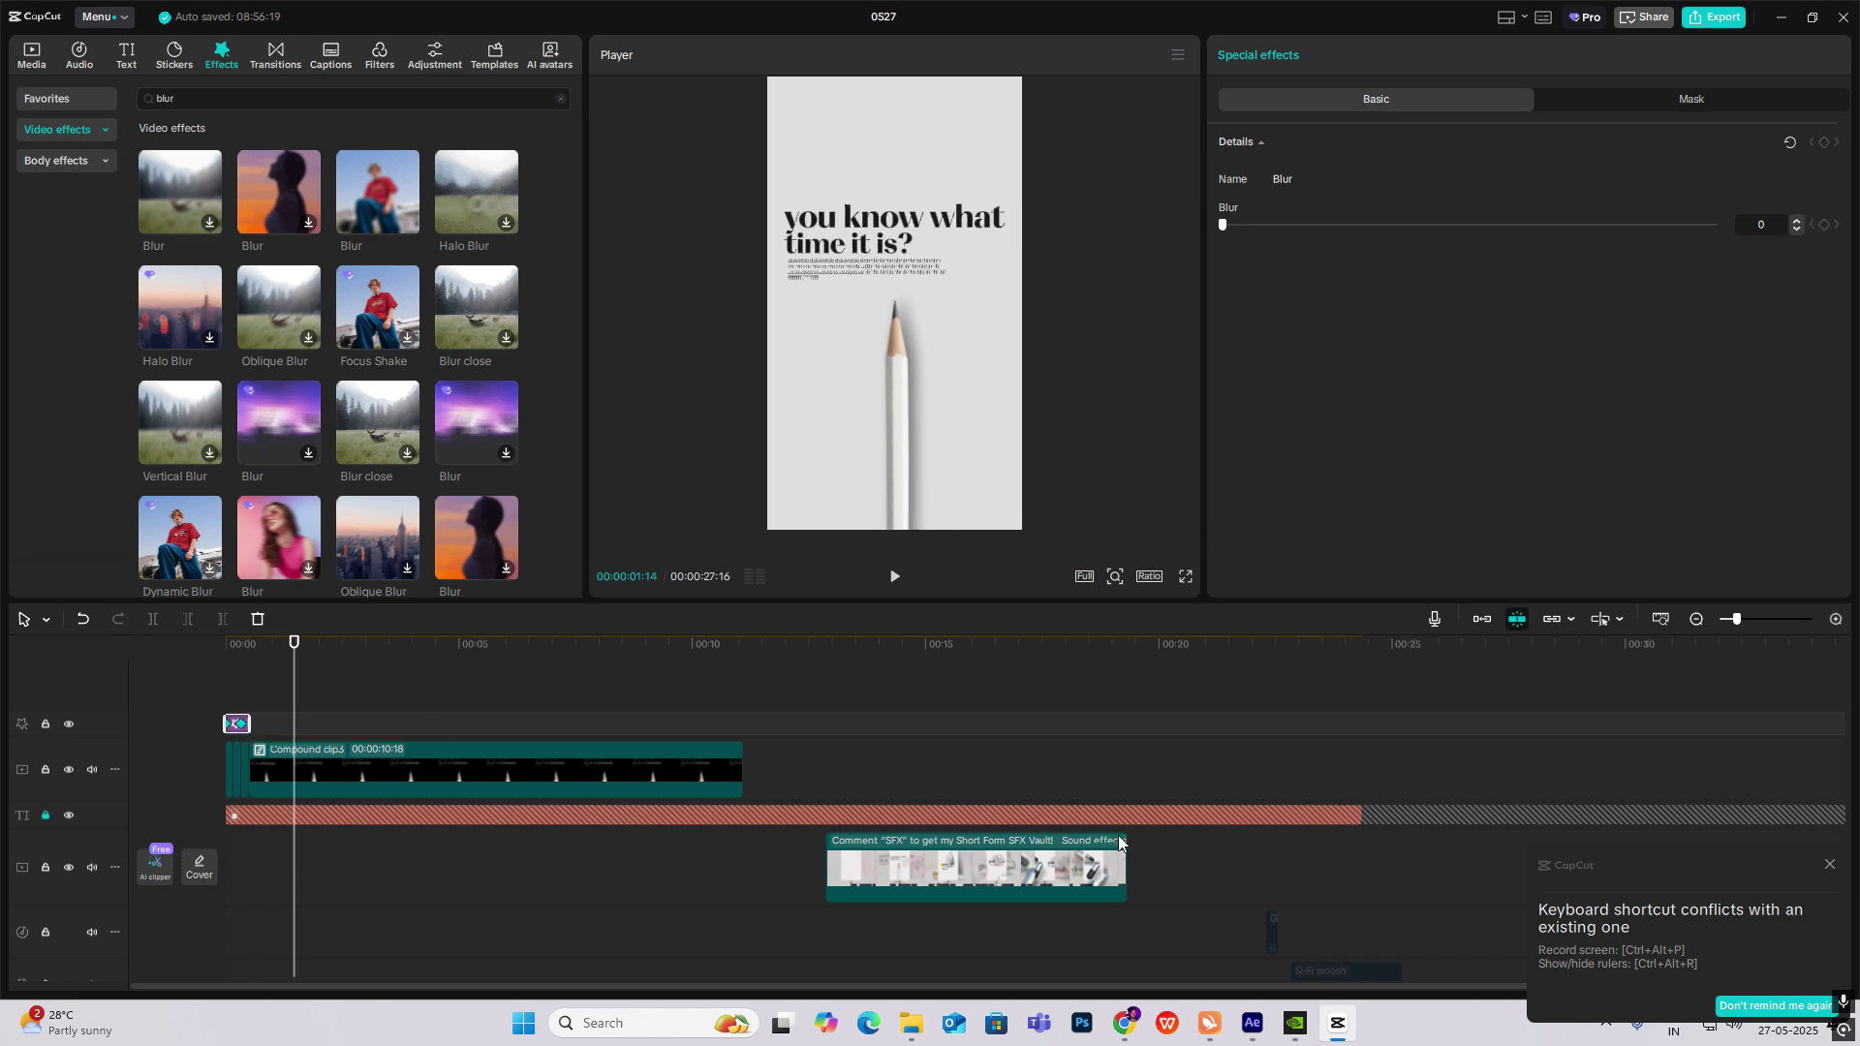
Move the reference video clip from the main track up onto the compound clips' track.
left_click(834, 740)
left_click_drag(874, 876, 845, 716)
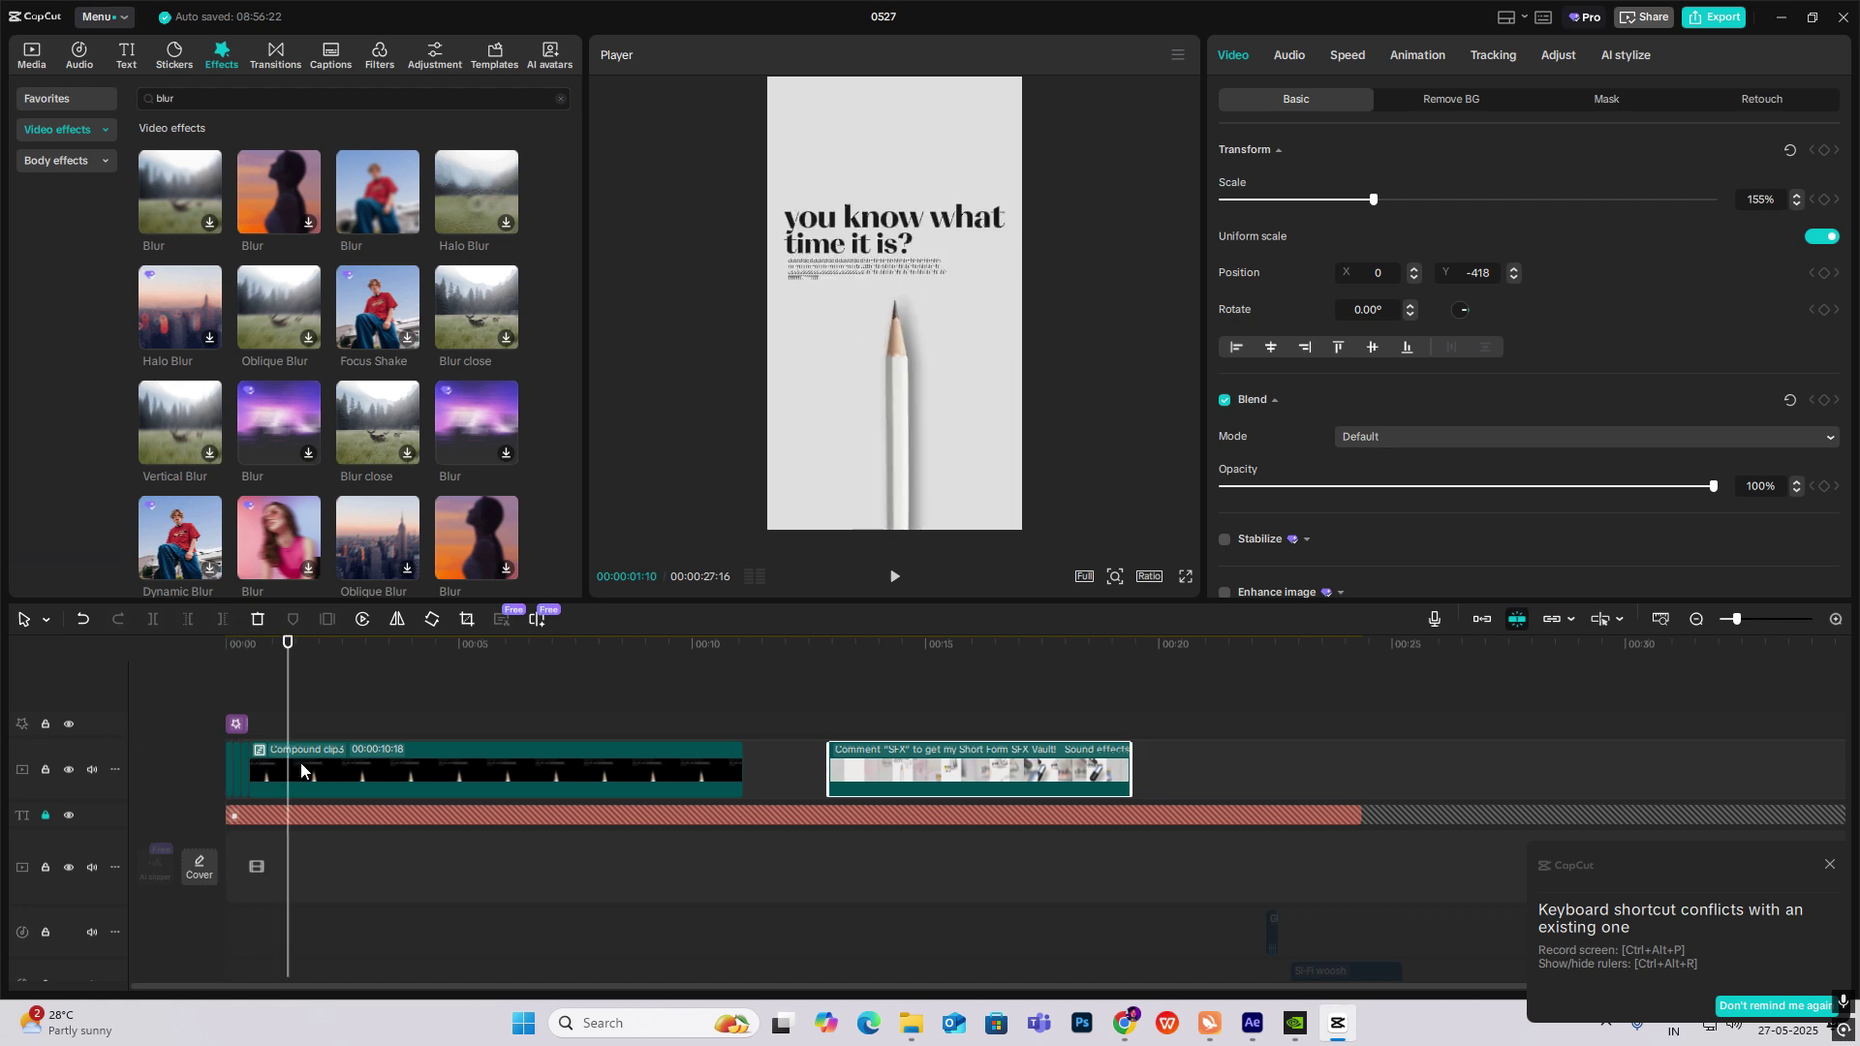
Add a transform keyframe to the last compound segment at 00:00:01:02 and move it off-frame to X -2160, Y 0 at 00:00:02:02.
left_click(278, 719)
left_click_drag(256, 725, 276, 727)
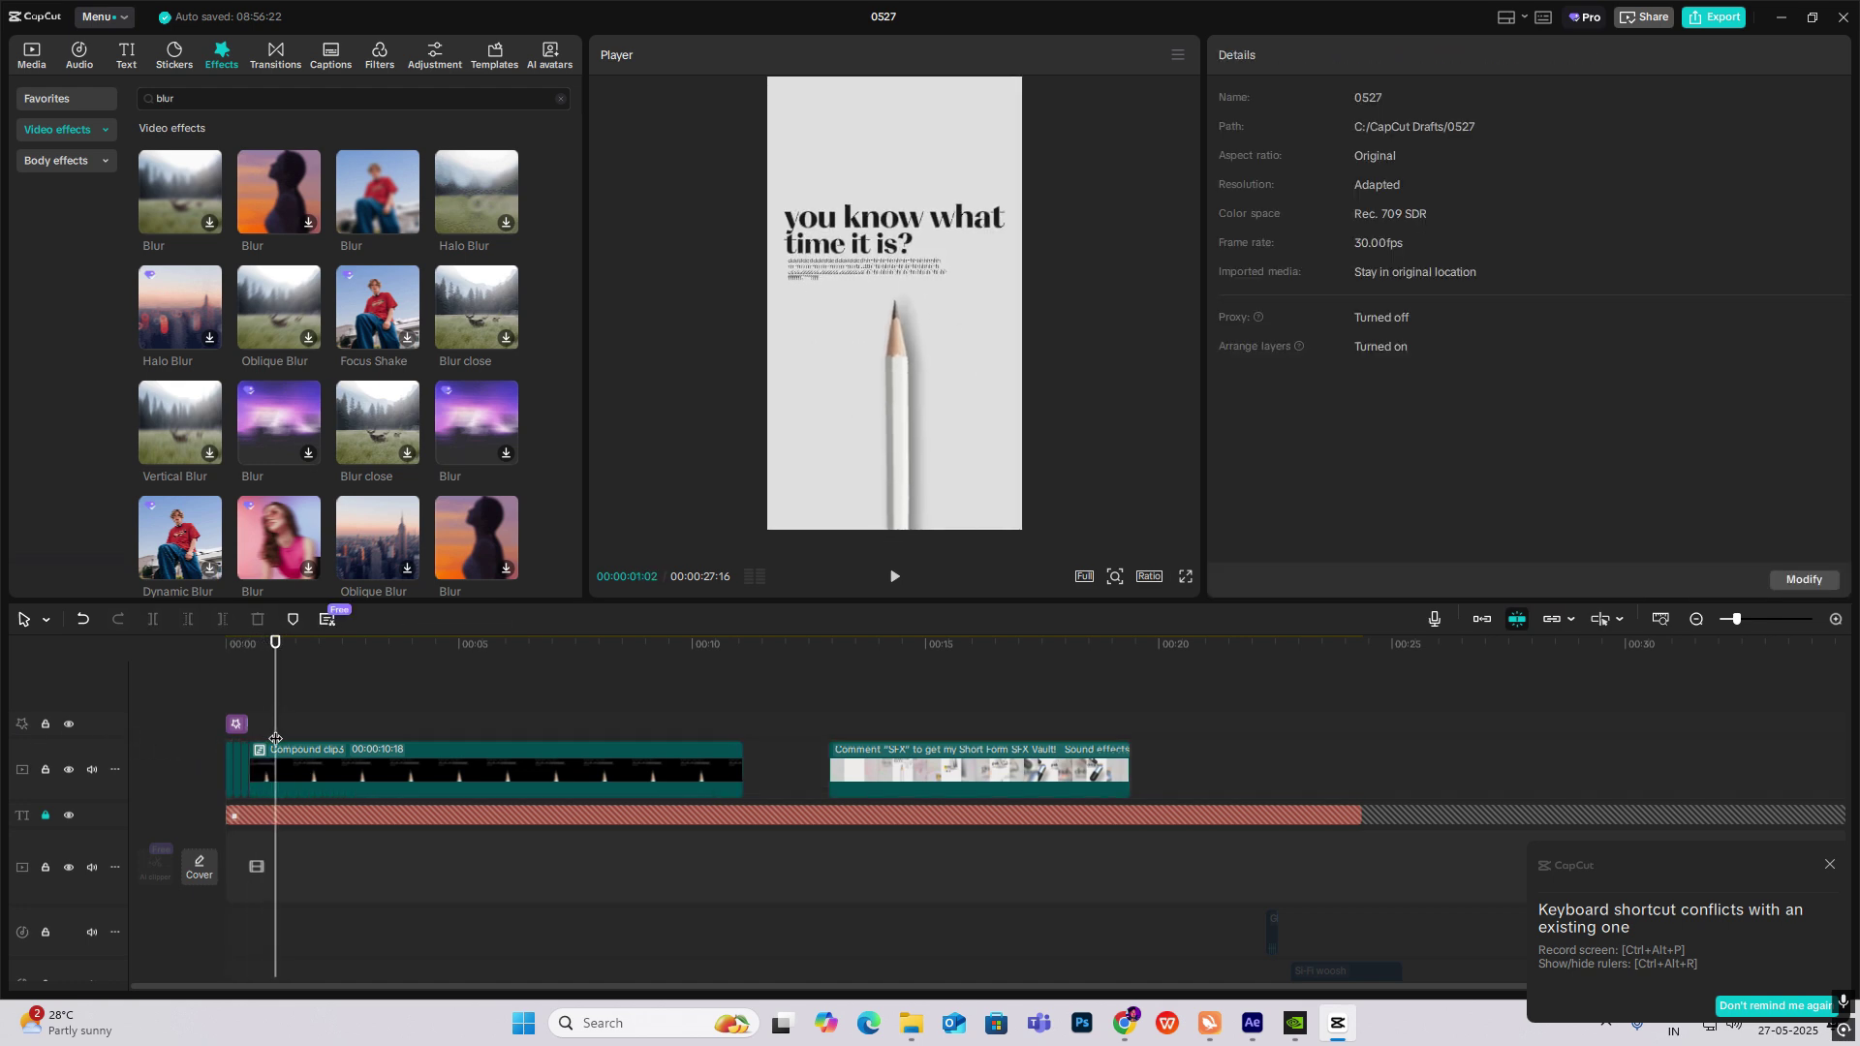
left_click(281, 761)
left_click(1824, 151)
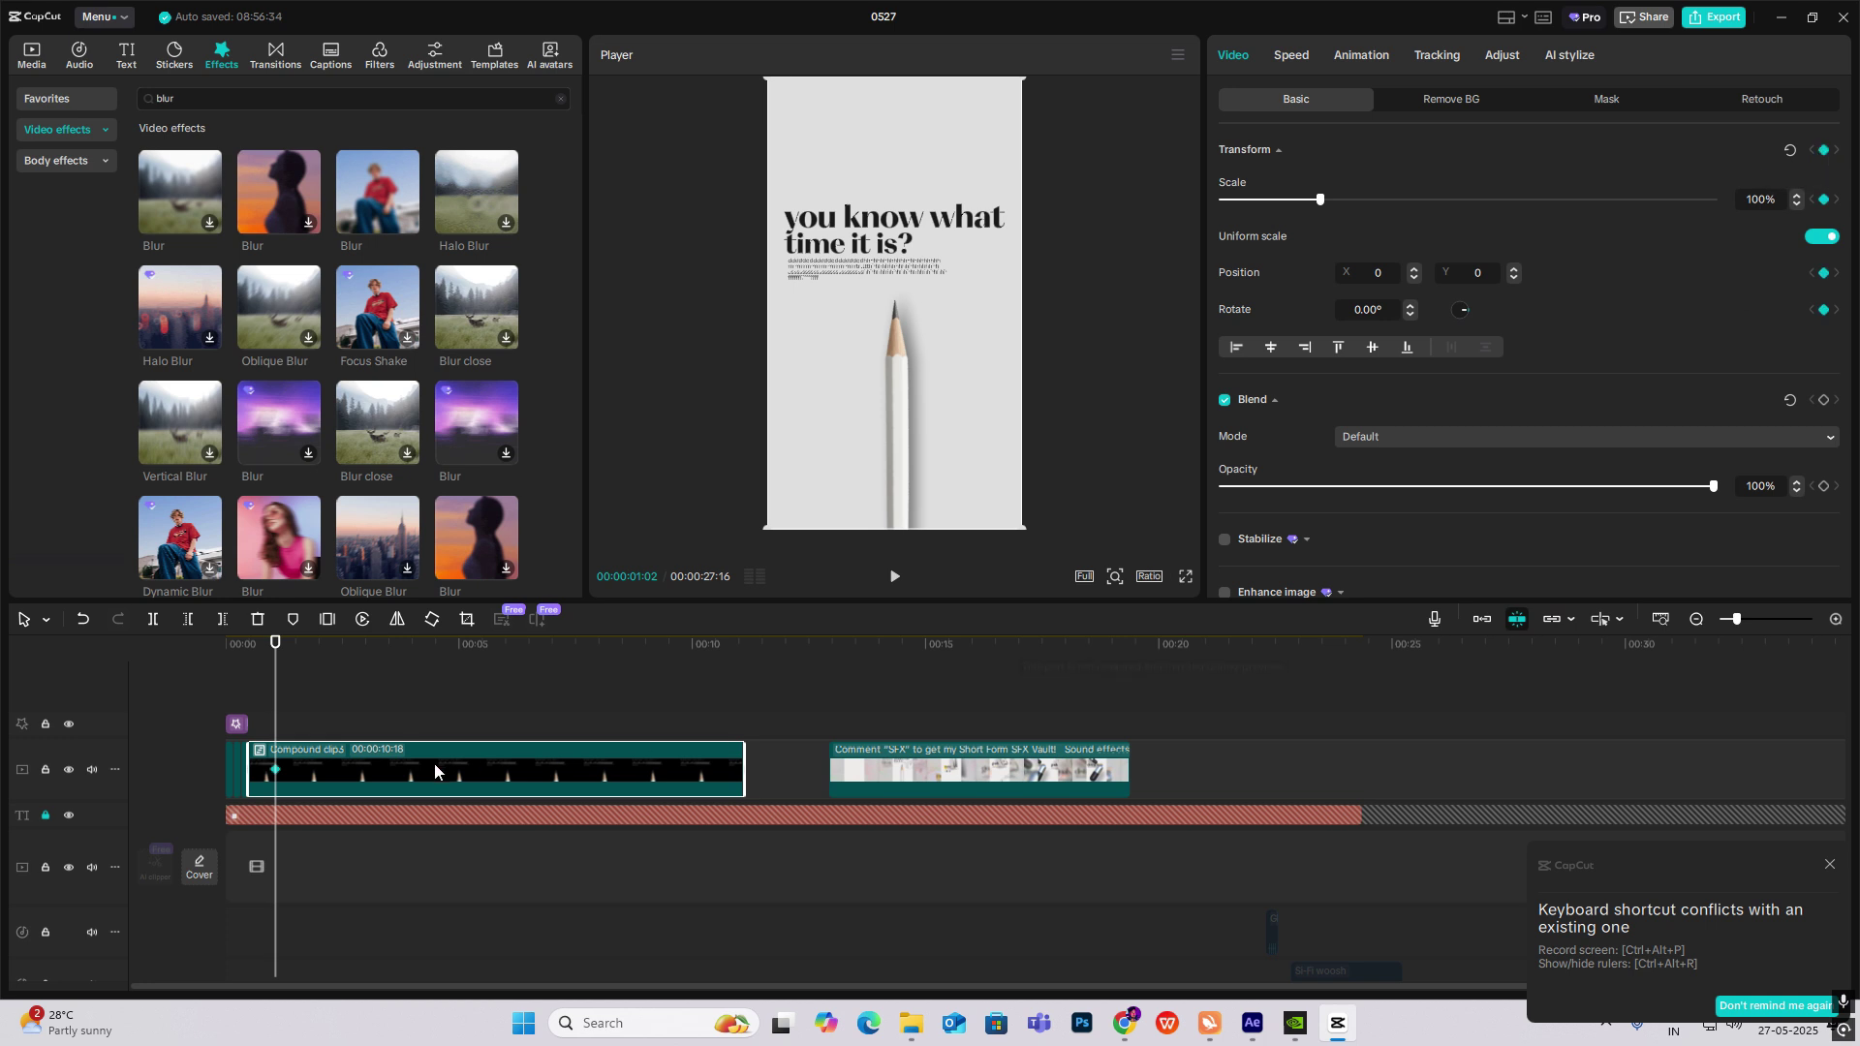
left_click_drag(286, 715, 322, 715)
left_click_drag(932, 420, 699, 407)
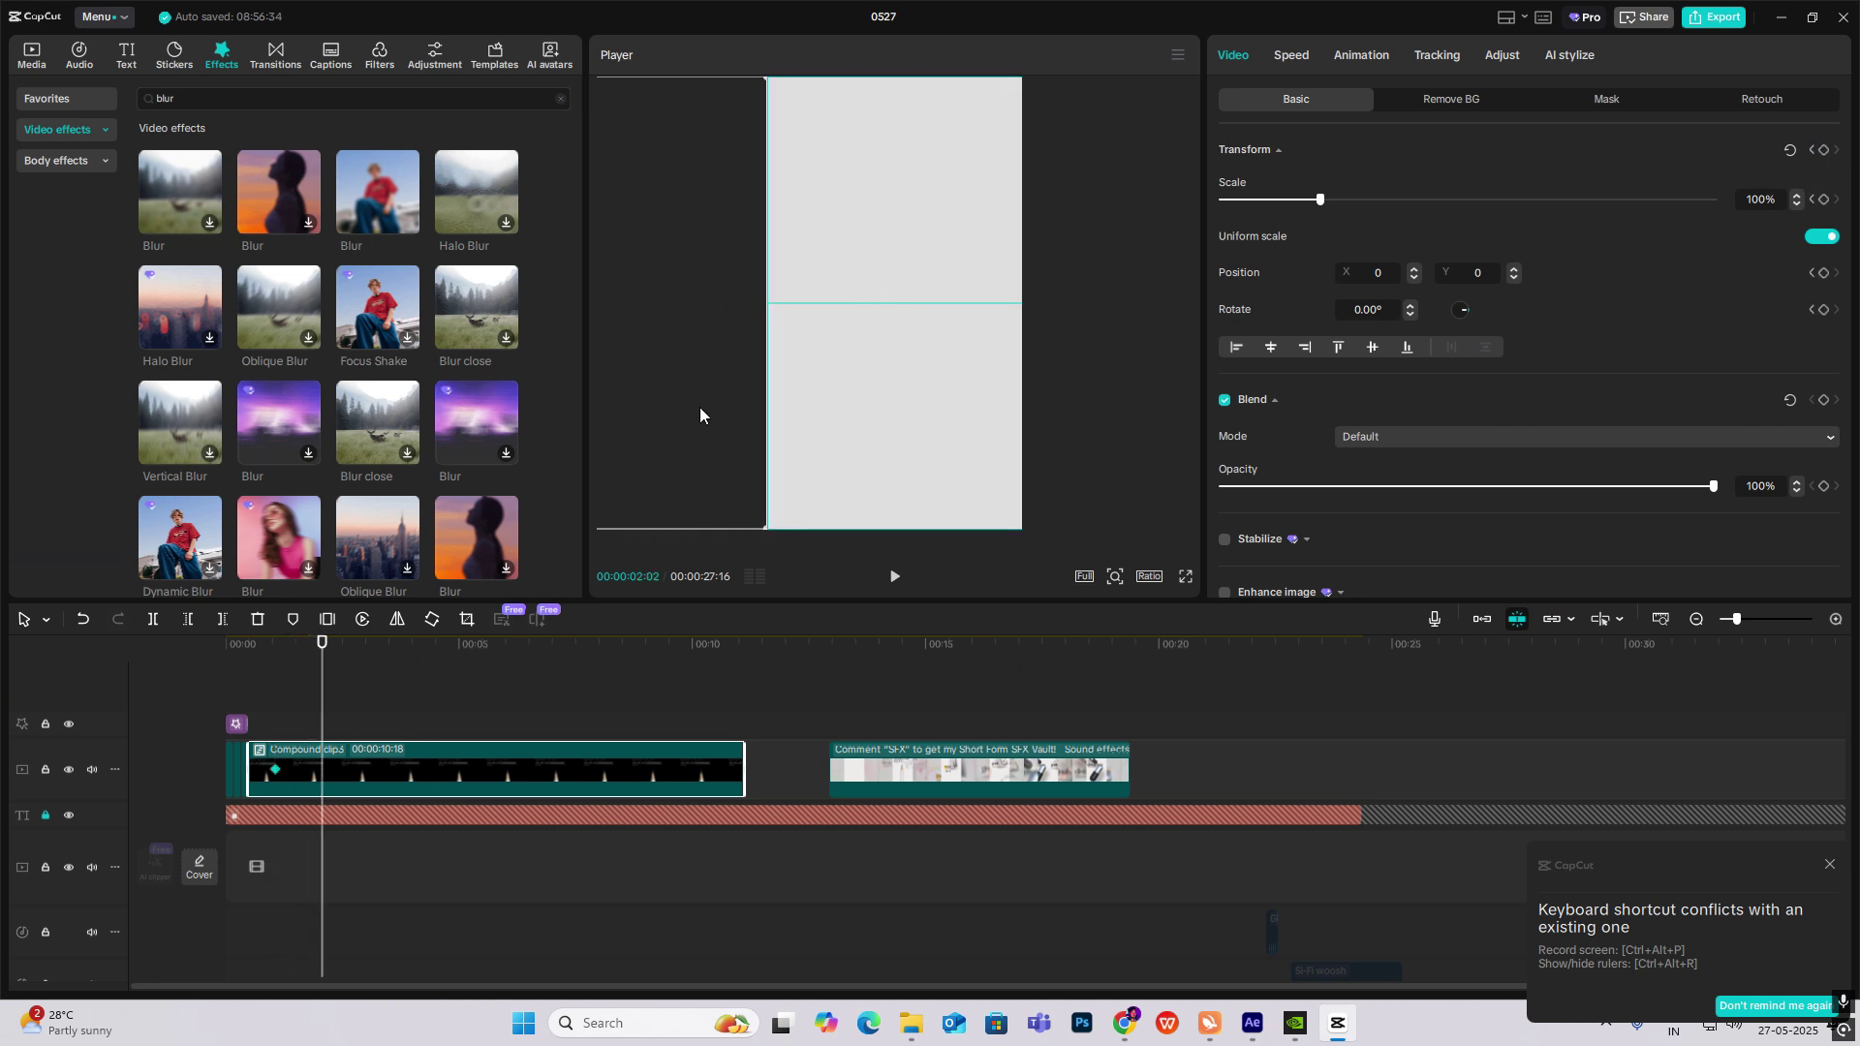
Show the last segment's keyframe graph and apply the Cubic Ease preset curve to its X position animation.
left_click(317, 757)
left_click(295, 815)
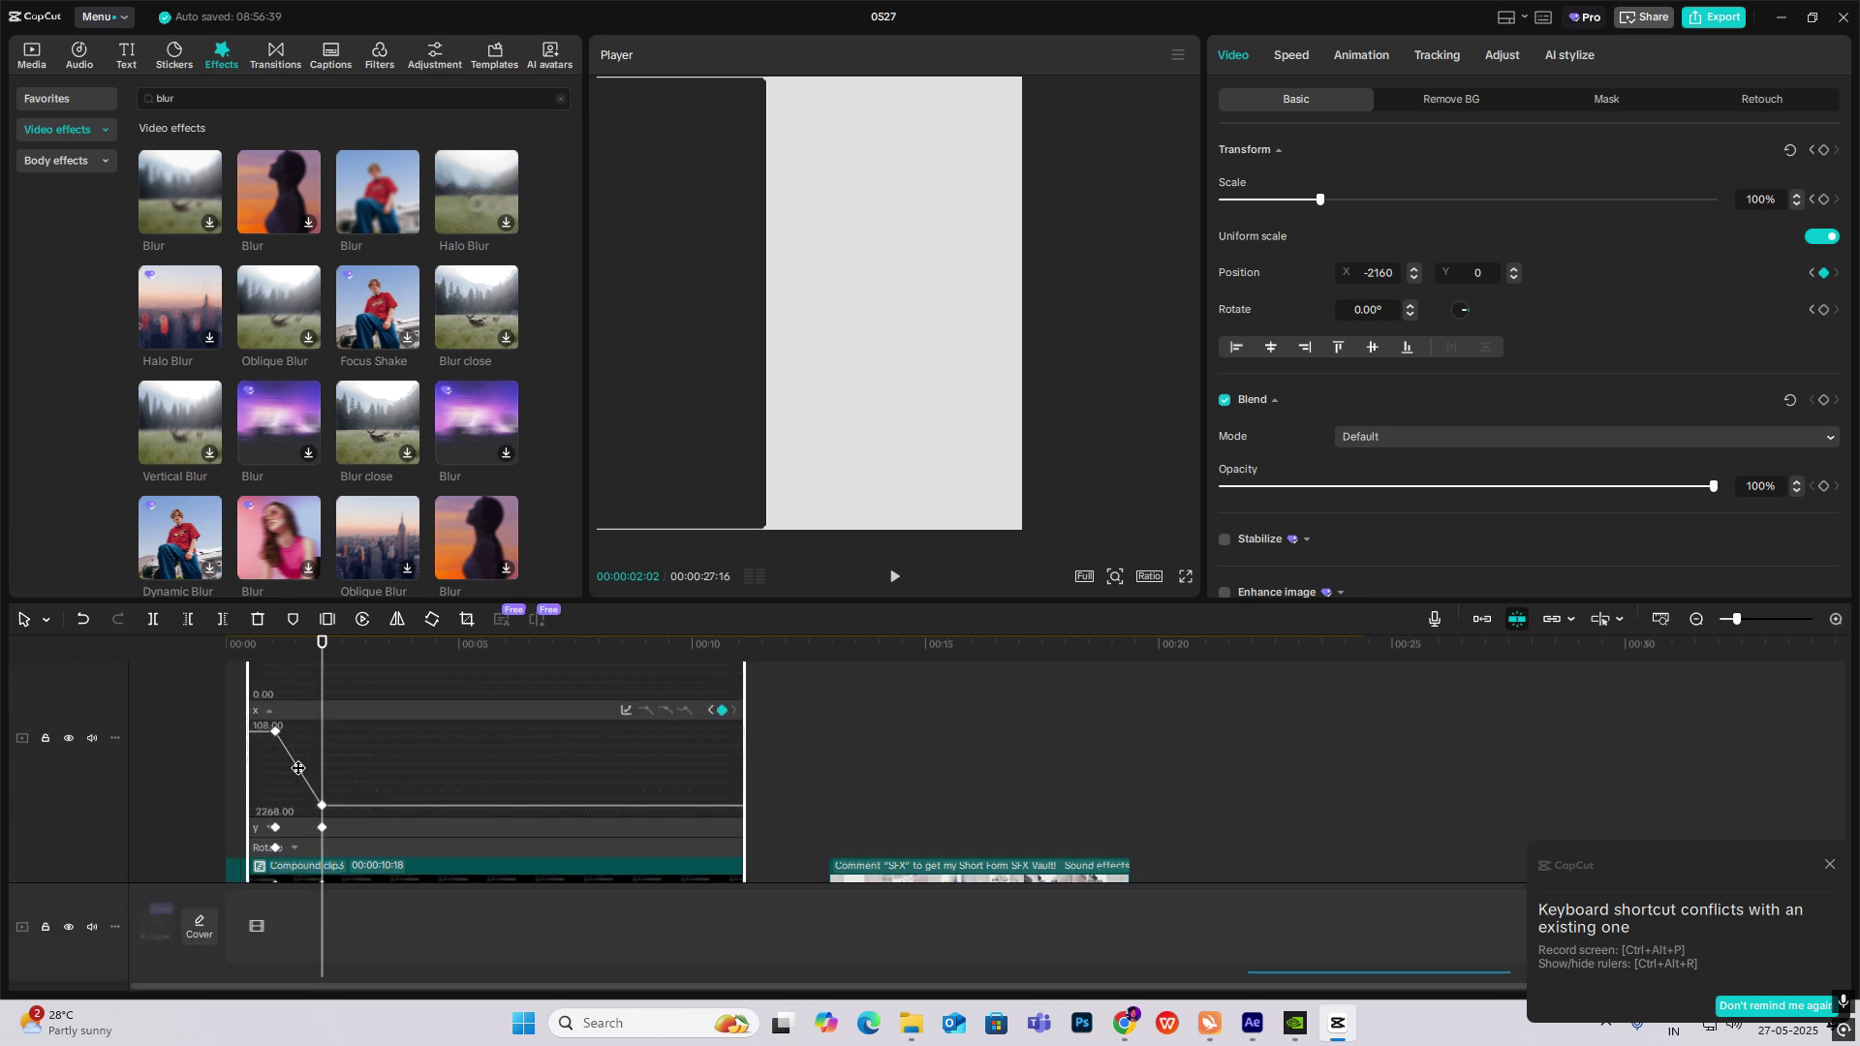
left_click(627, 711)
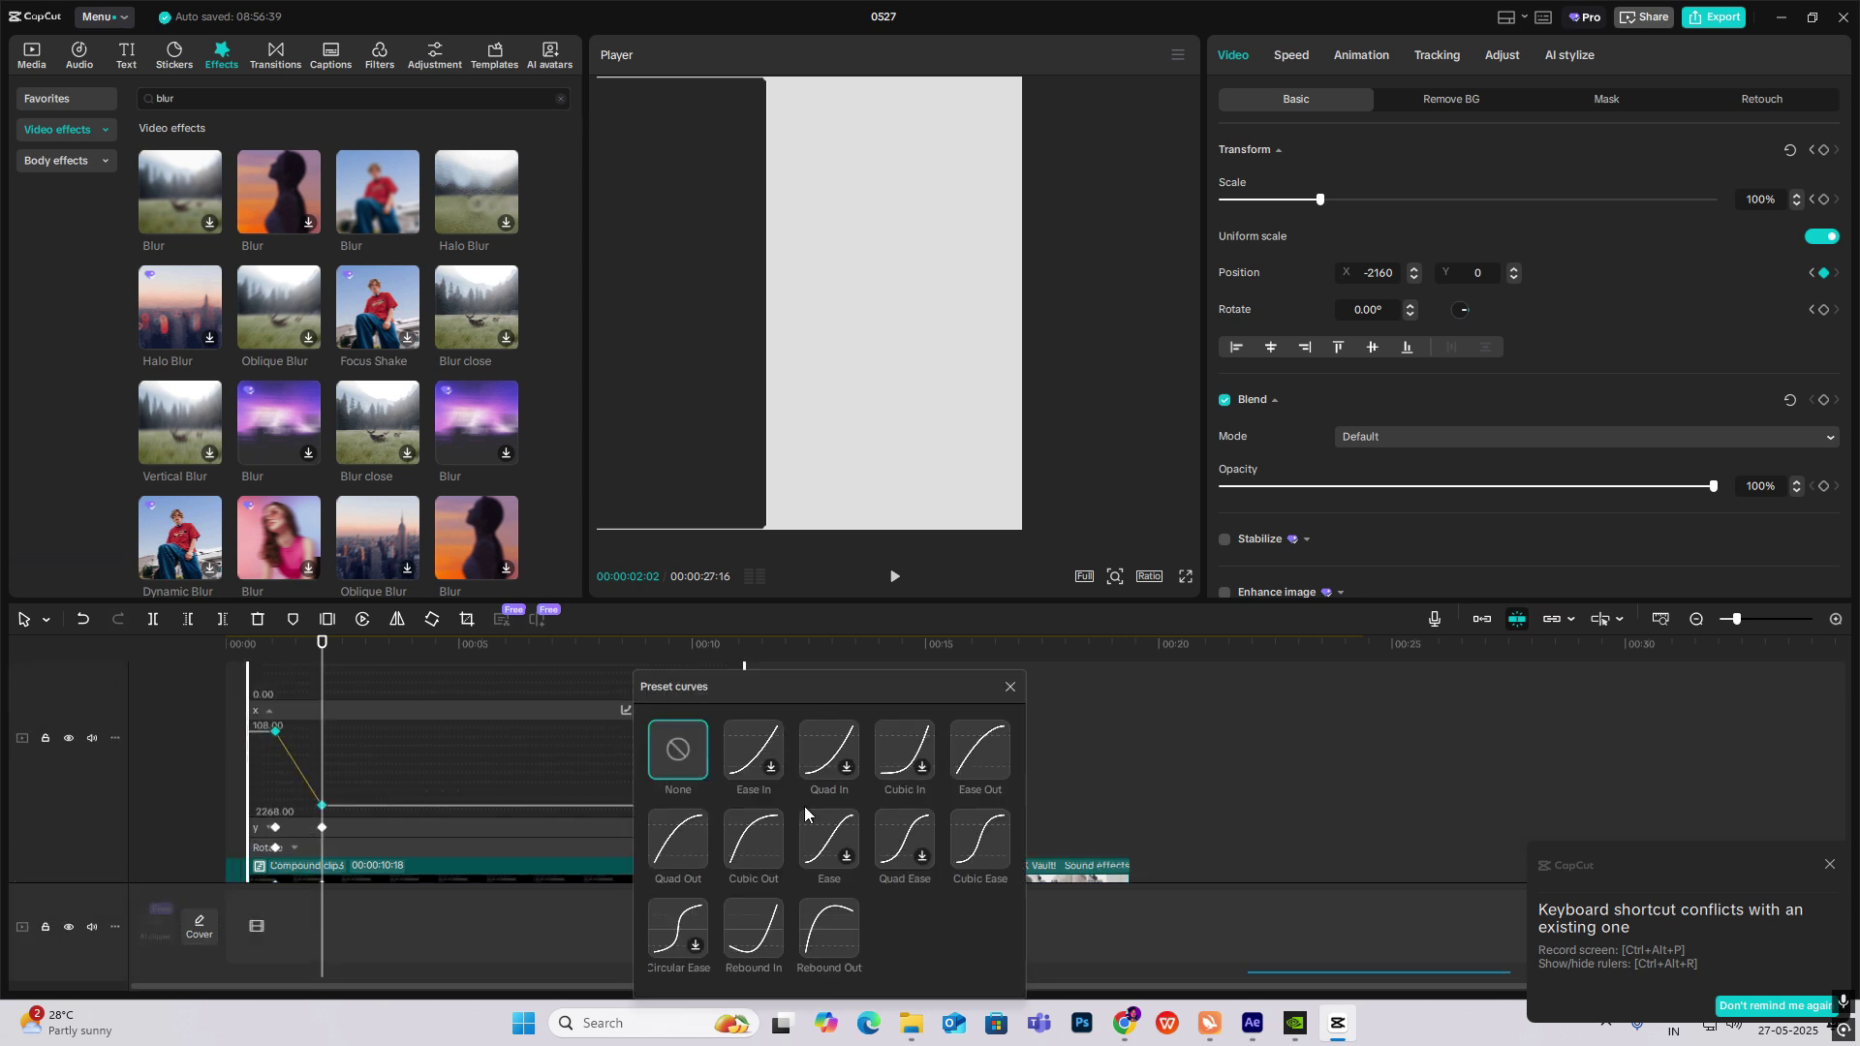
left_click(982, 839)
left_click(1010, 687)
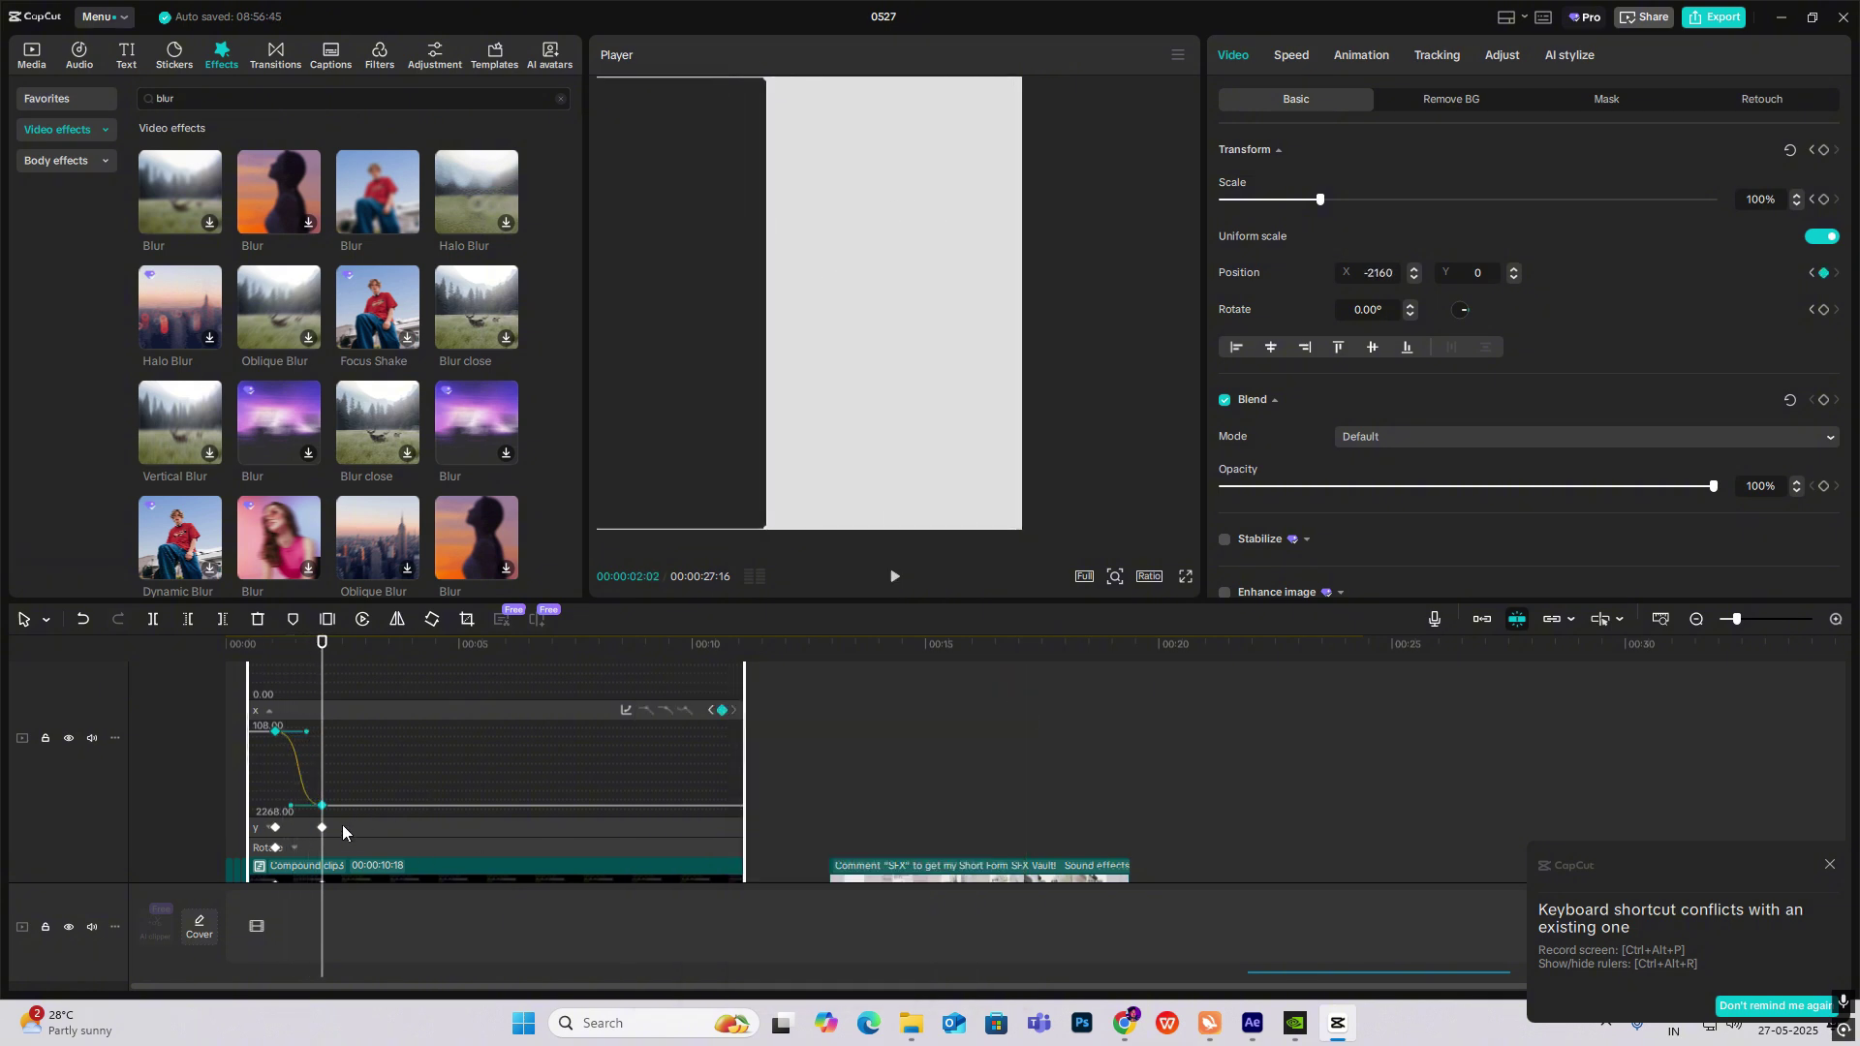
left_click(298, 828)
left_click(316, 845)
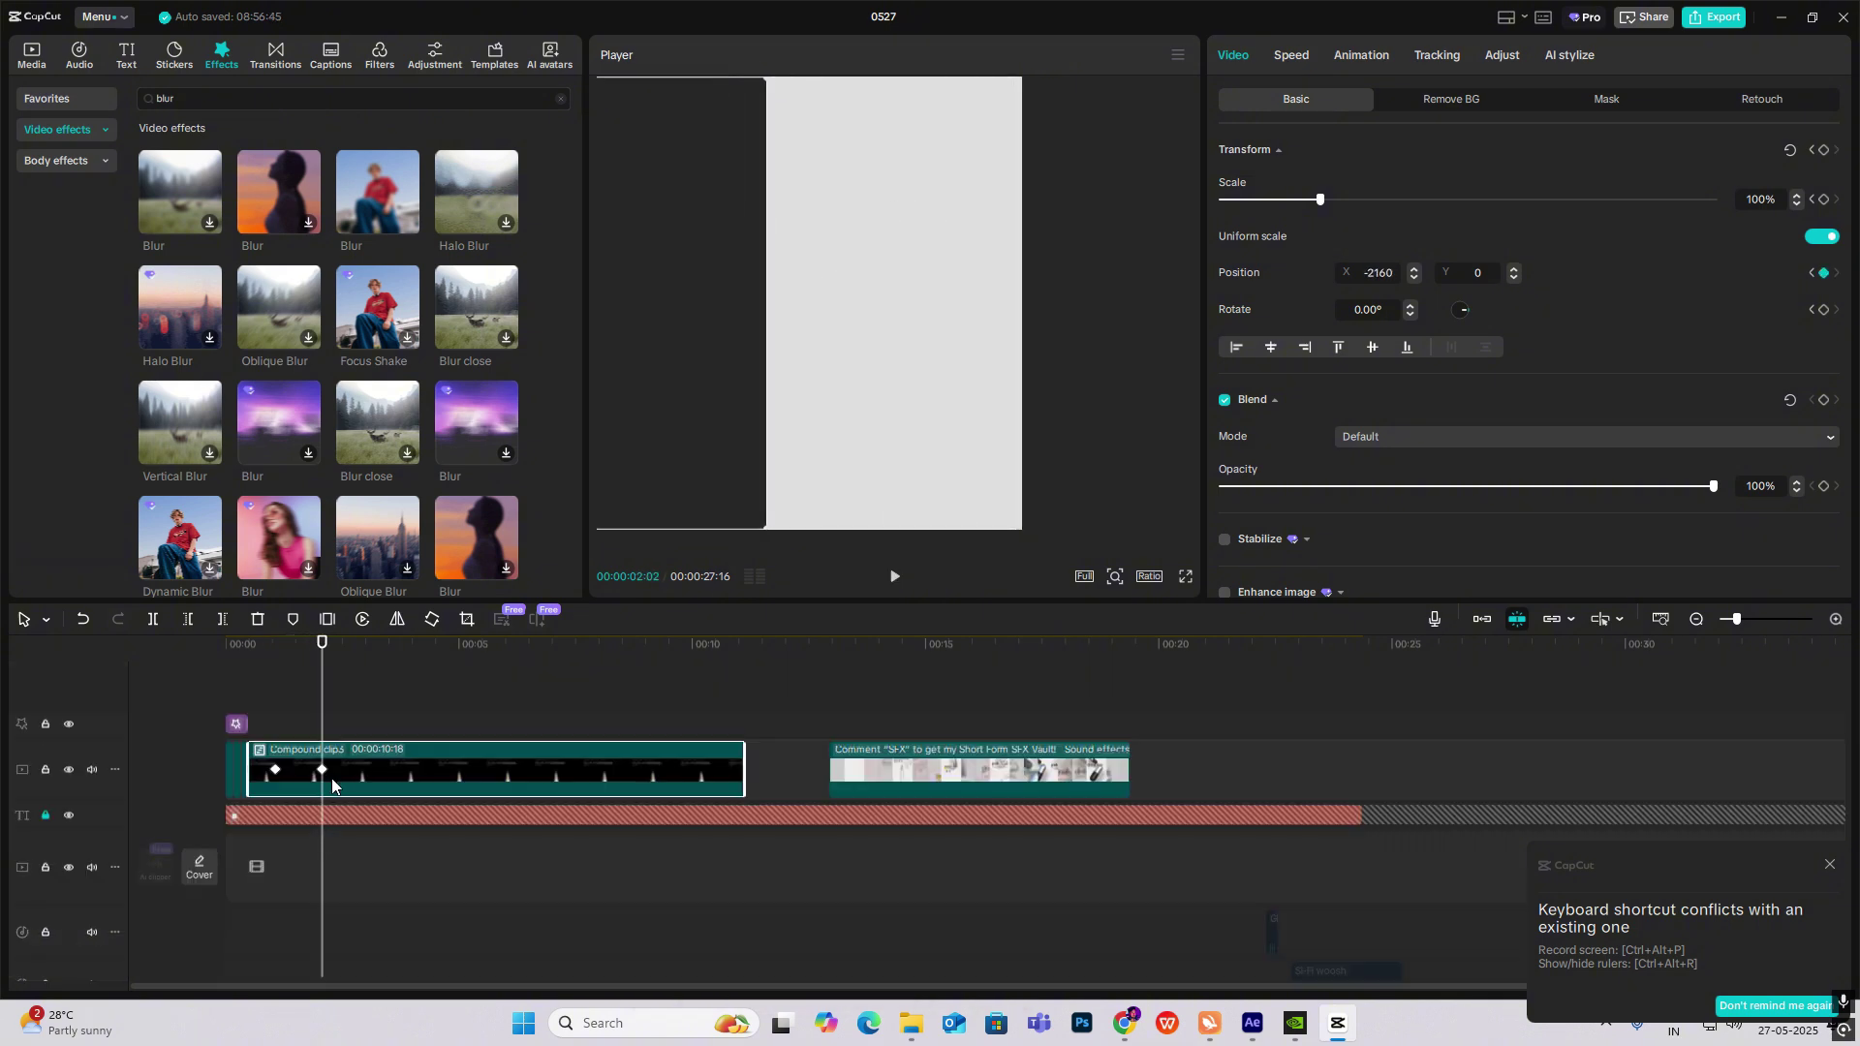
Play the slide-out animation and scrub through the reference clip to 00:00:14:26 to examine its next scene.
key("space")
left_click(271, 707)
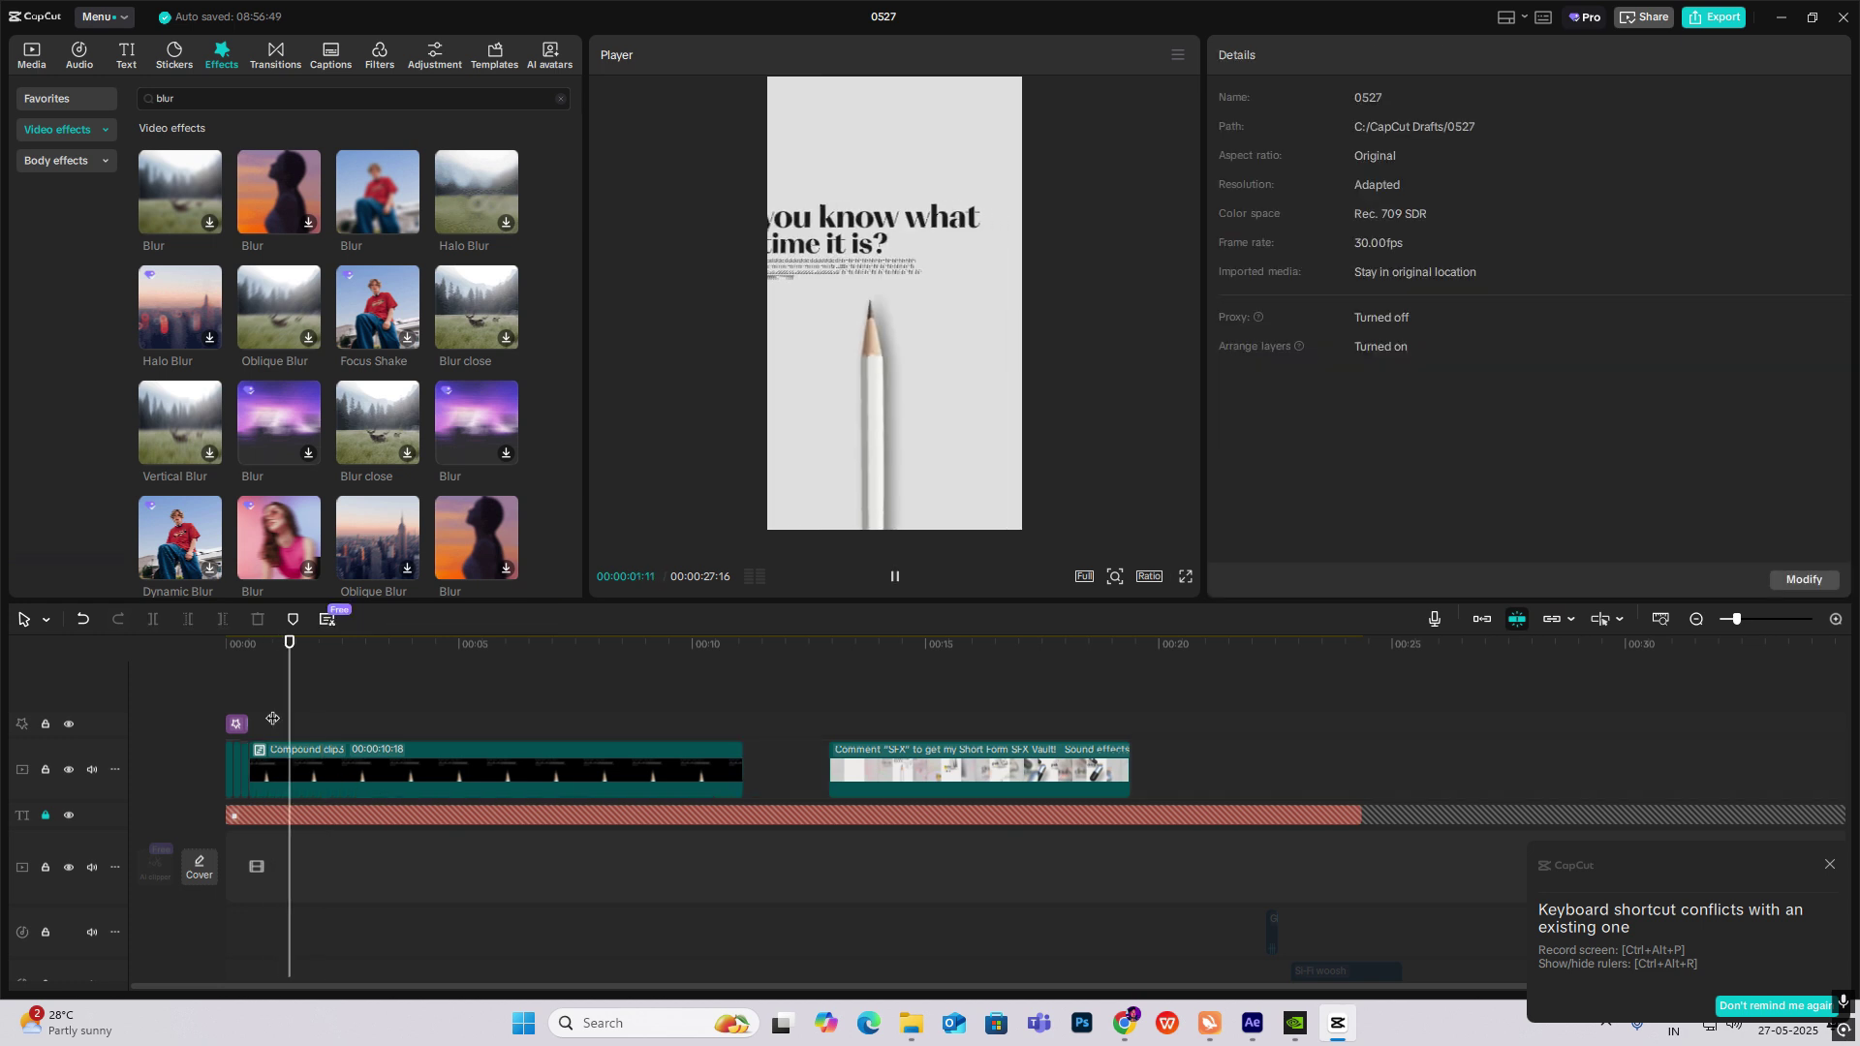
left_click(272, 719)
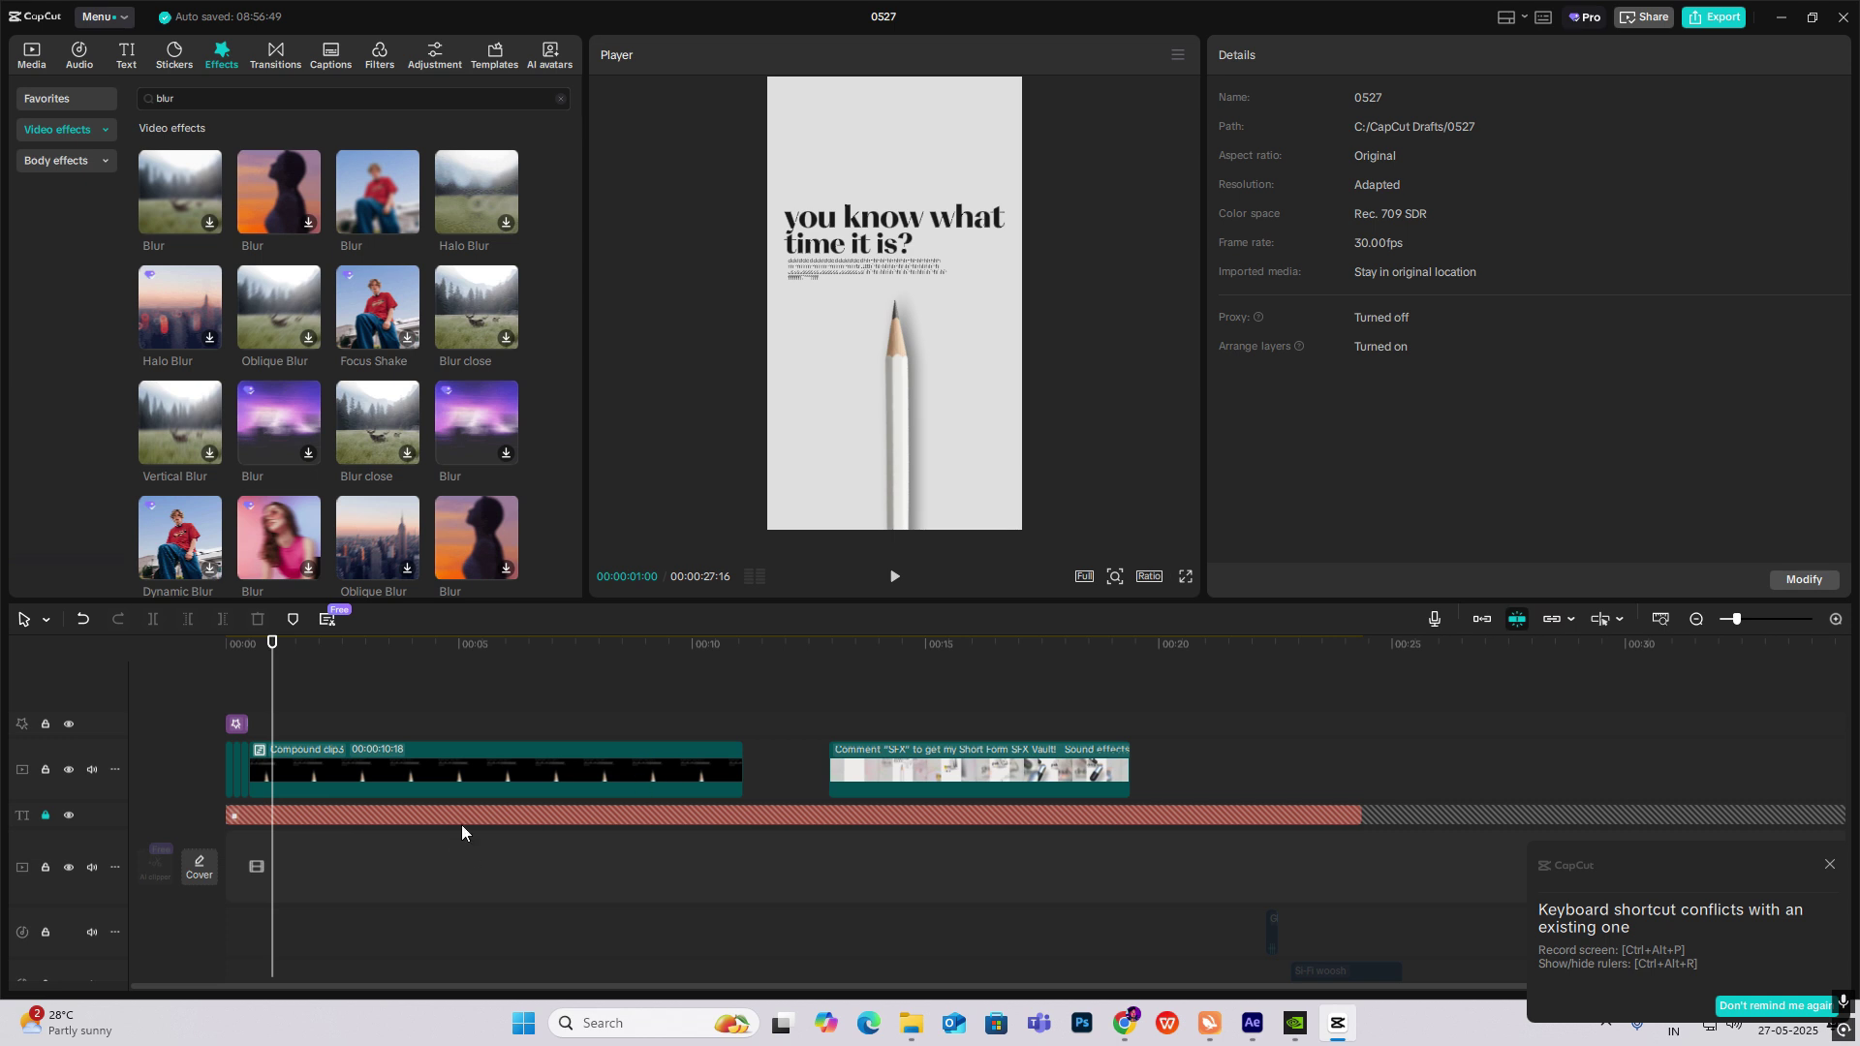
left_click_drag(285, 721, 358, 746)
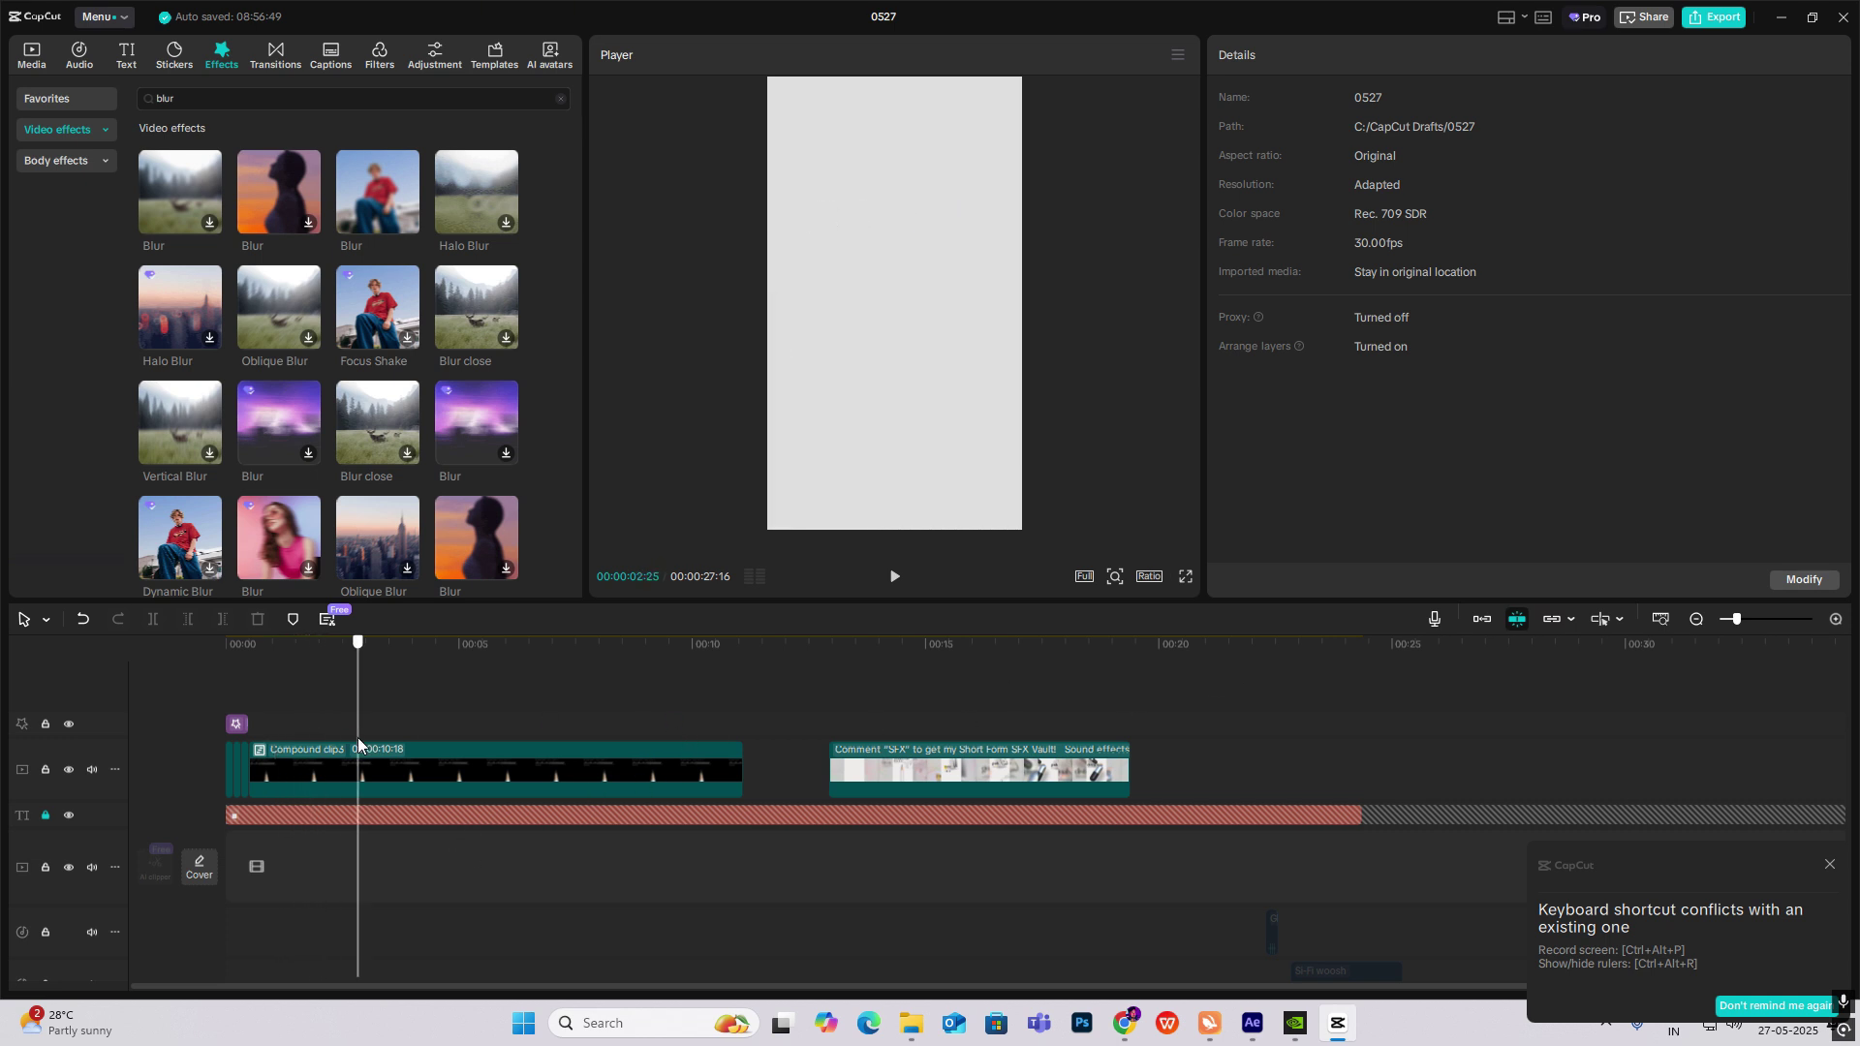
left_click_drag(942, 678, 920, 728)
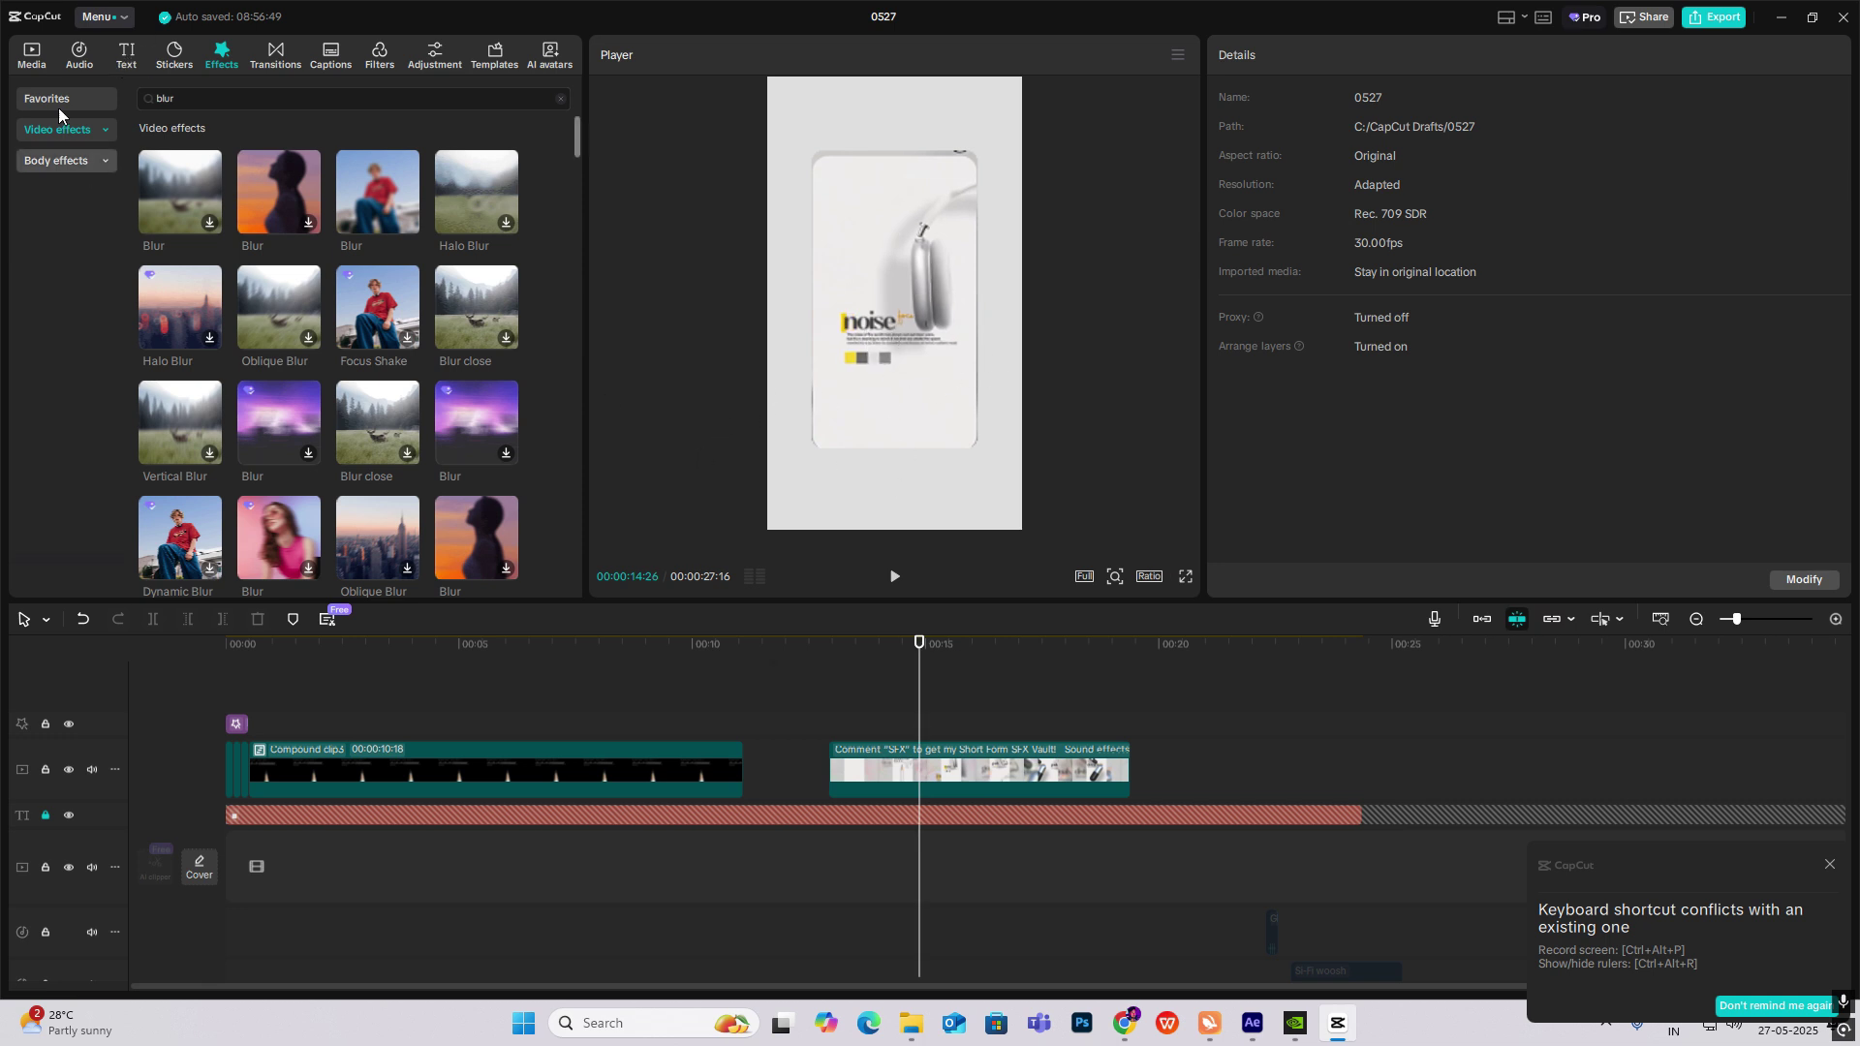
Add the headphones image at about 00:00:06:03 above the other clips, scaled to 137% and positioned at X 838, Y 0.
left_click(32, 54)
left_click_drag(178, 277, 529, 695)
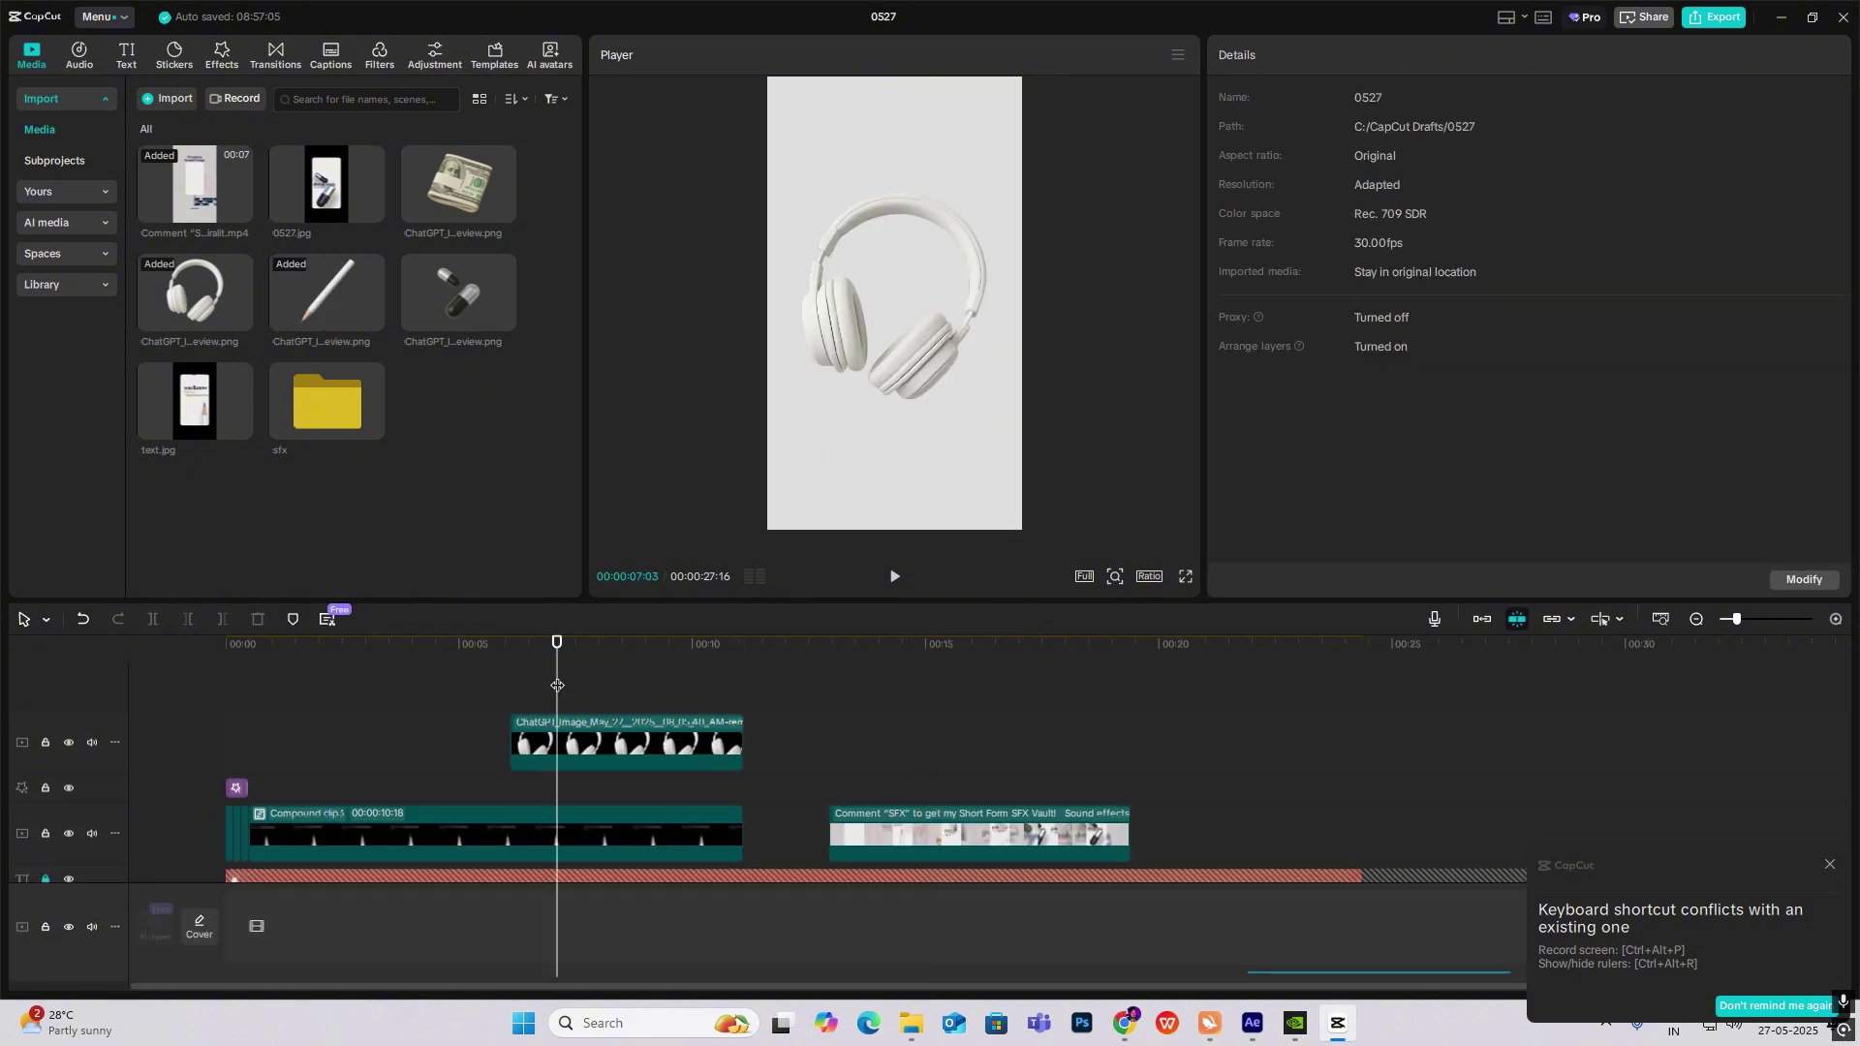
left_click(635, 735)
left_click_drag(876, 329, 989, 316)
left_click_drag(1130, 424, 1182, 468)
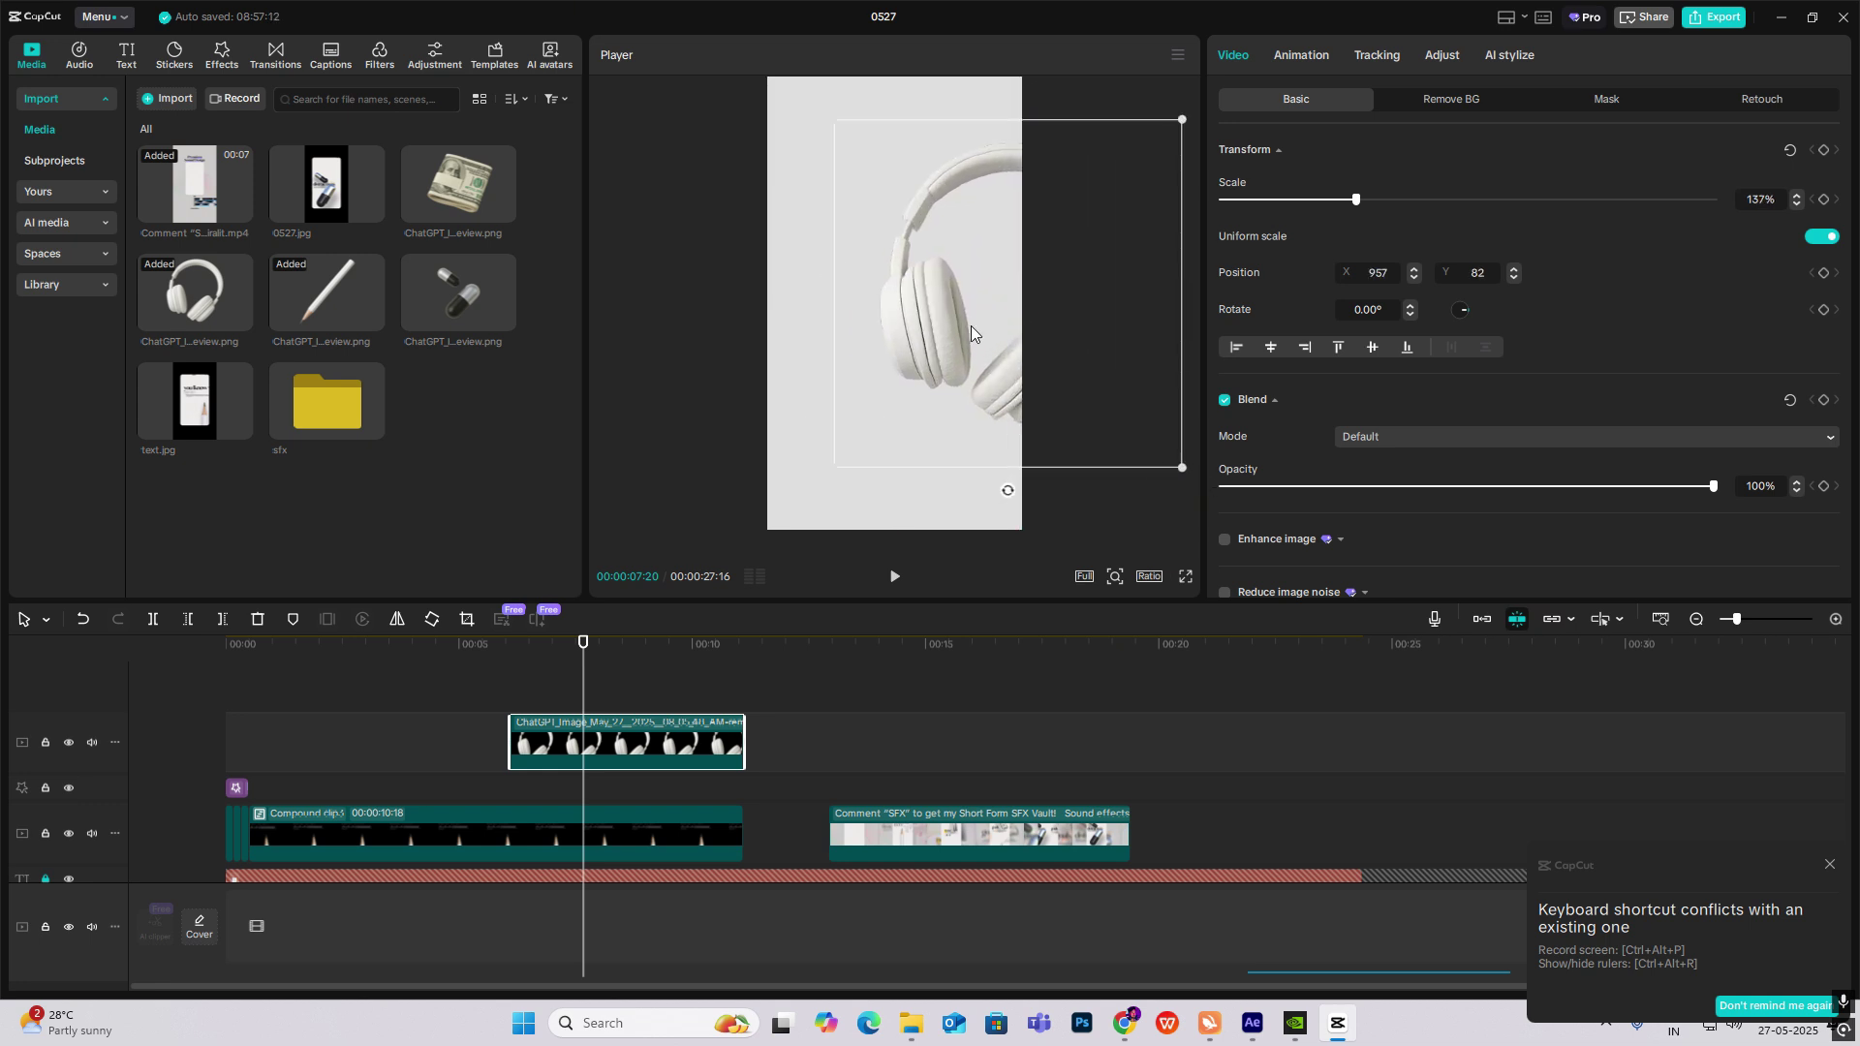
left_click_drag(970, 325, 970, 331)
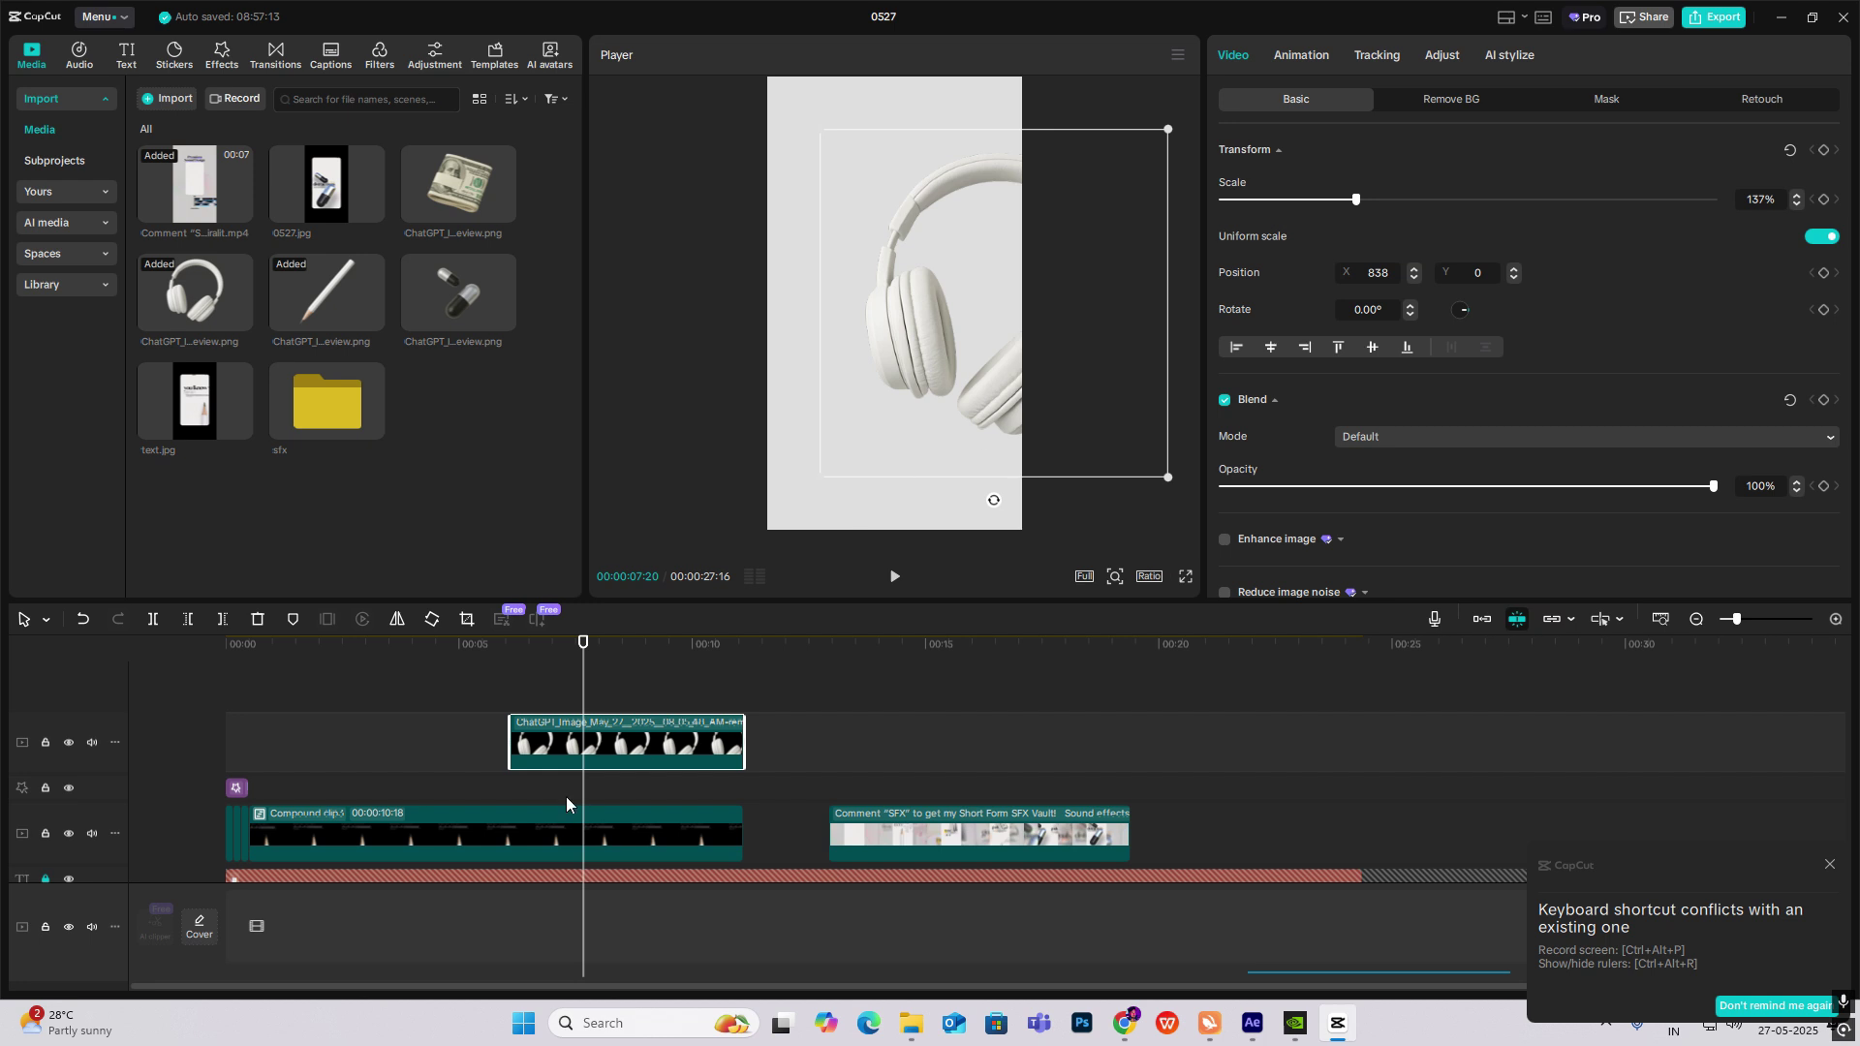
Duplicate the headphones clip on the track above and turn the lower copy into a blurred black shadow at X 579 with reduced opacity.
left_click_drag(618, 738, 614, 690)
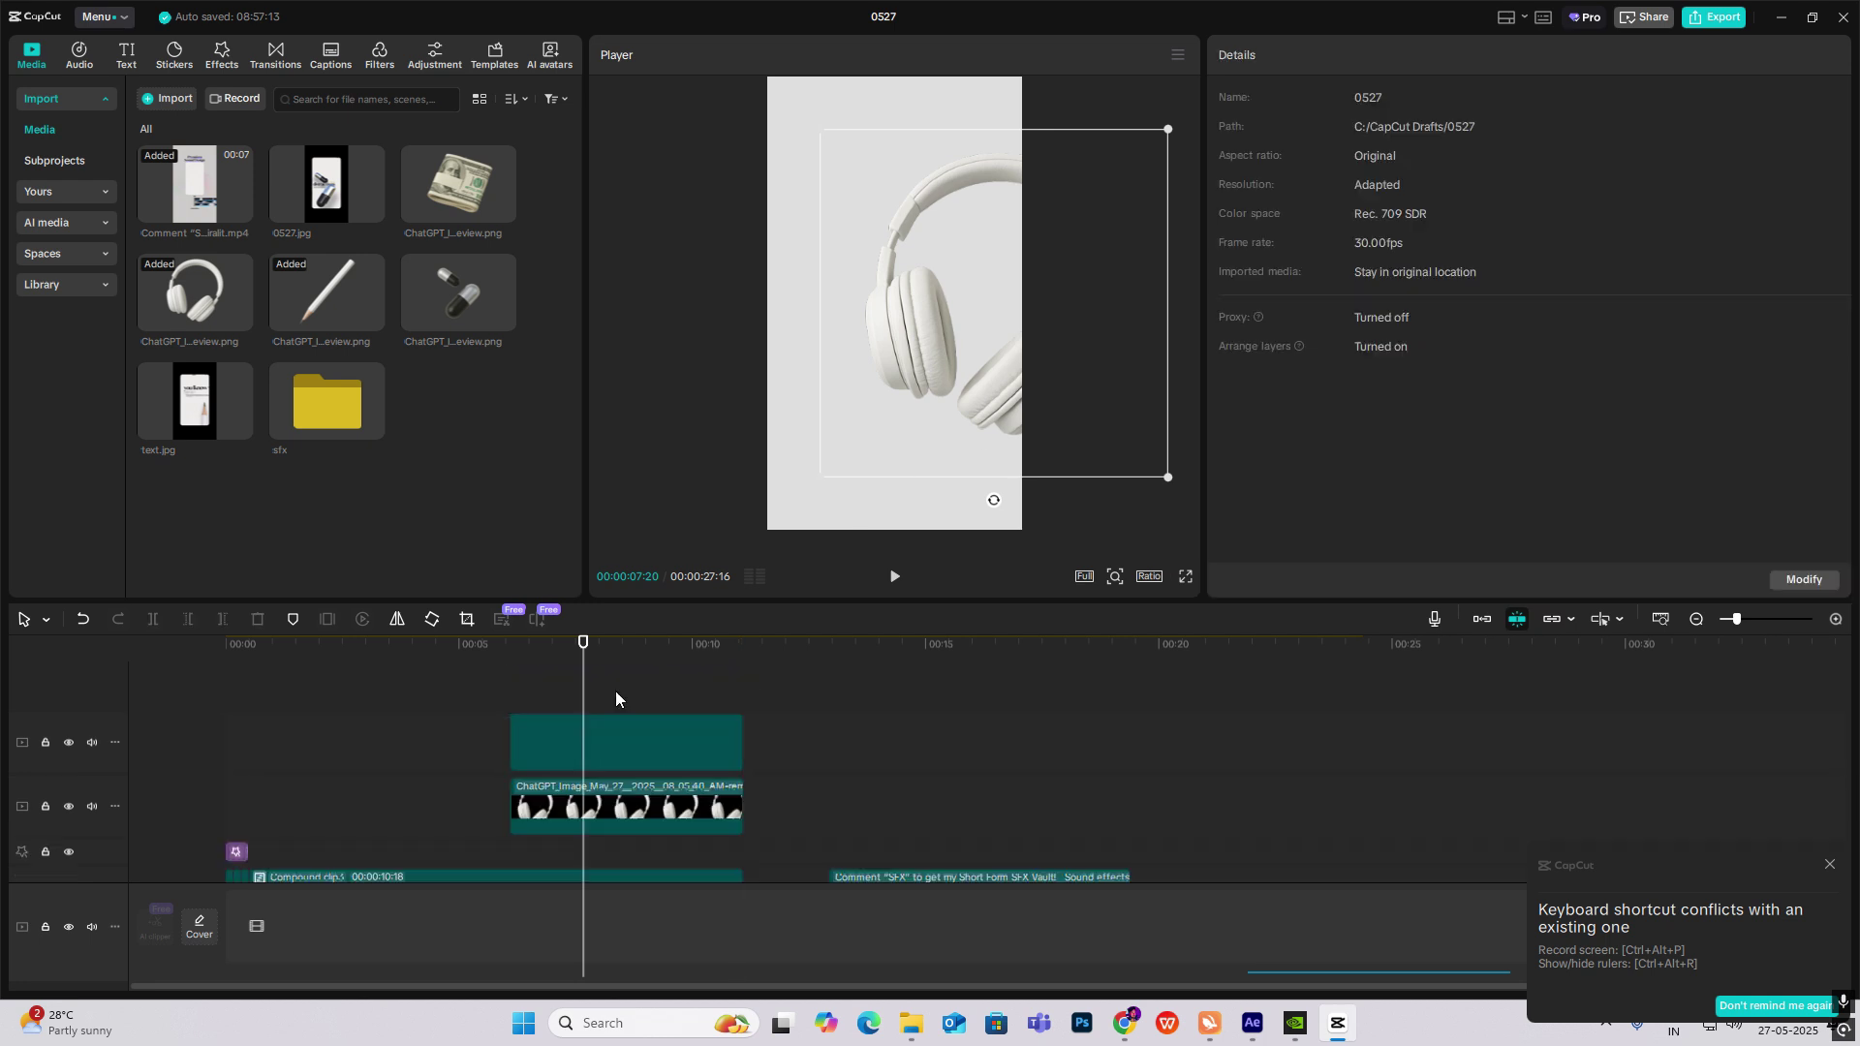
left_click(606, 746)
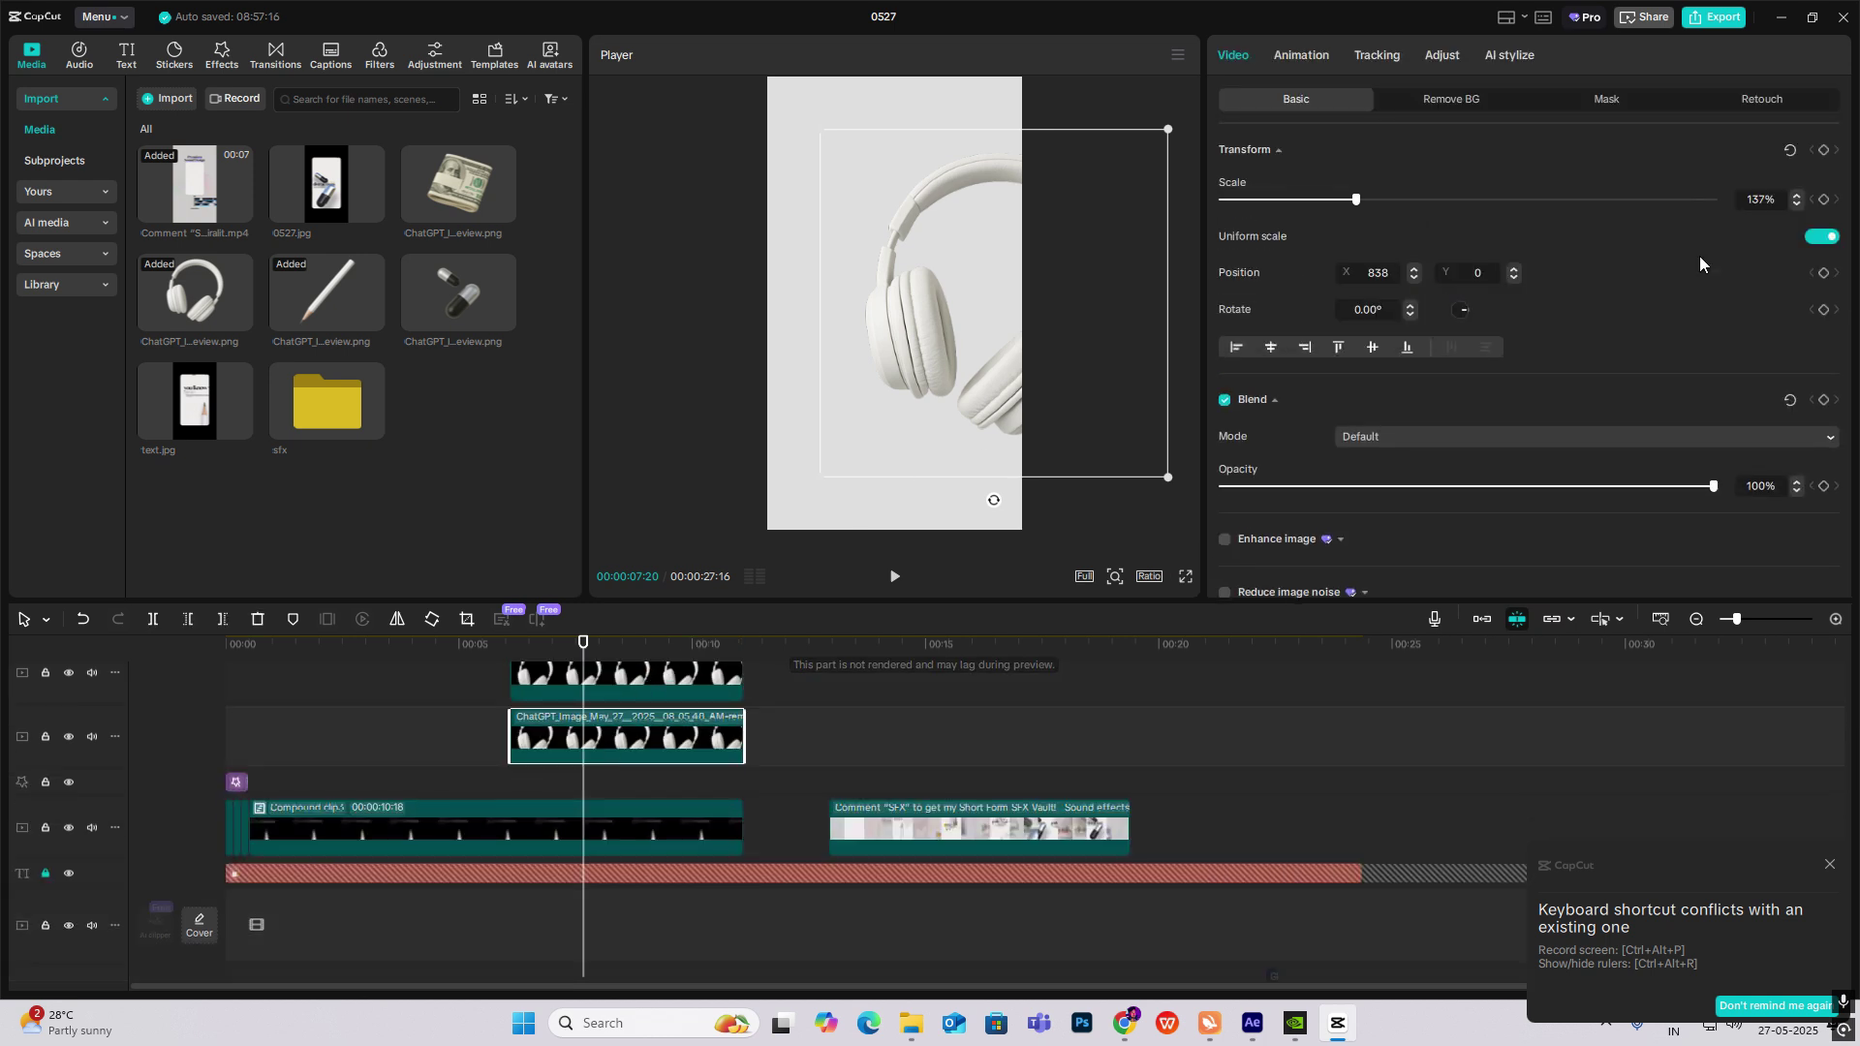
left_click(1445, 56)
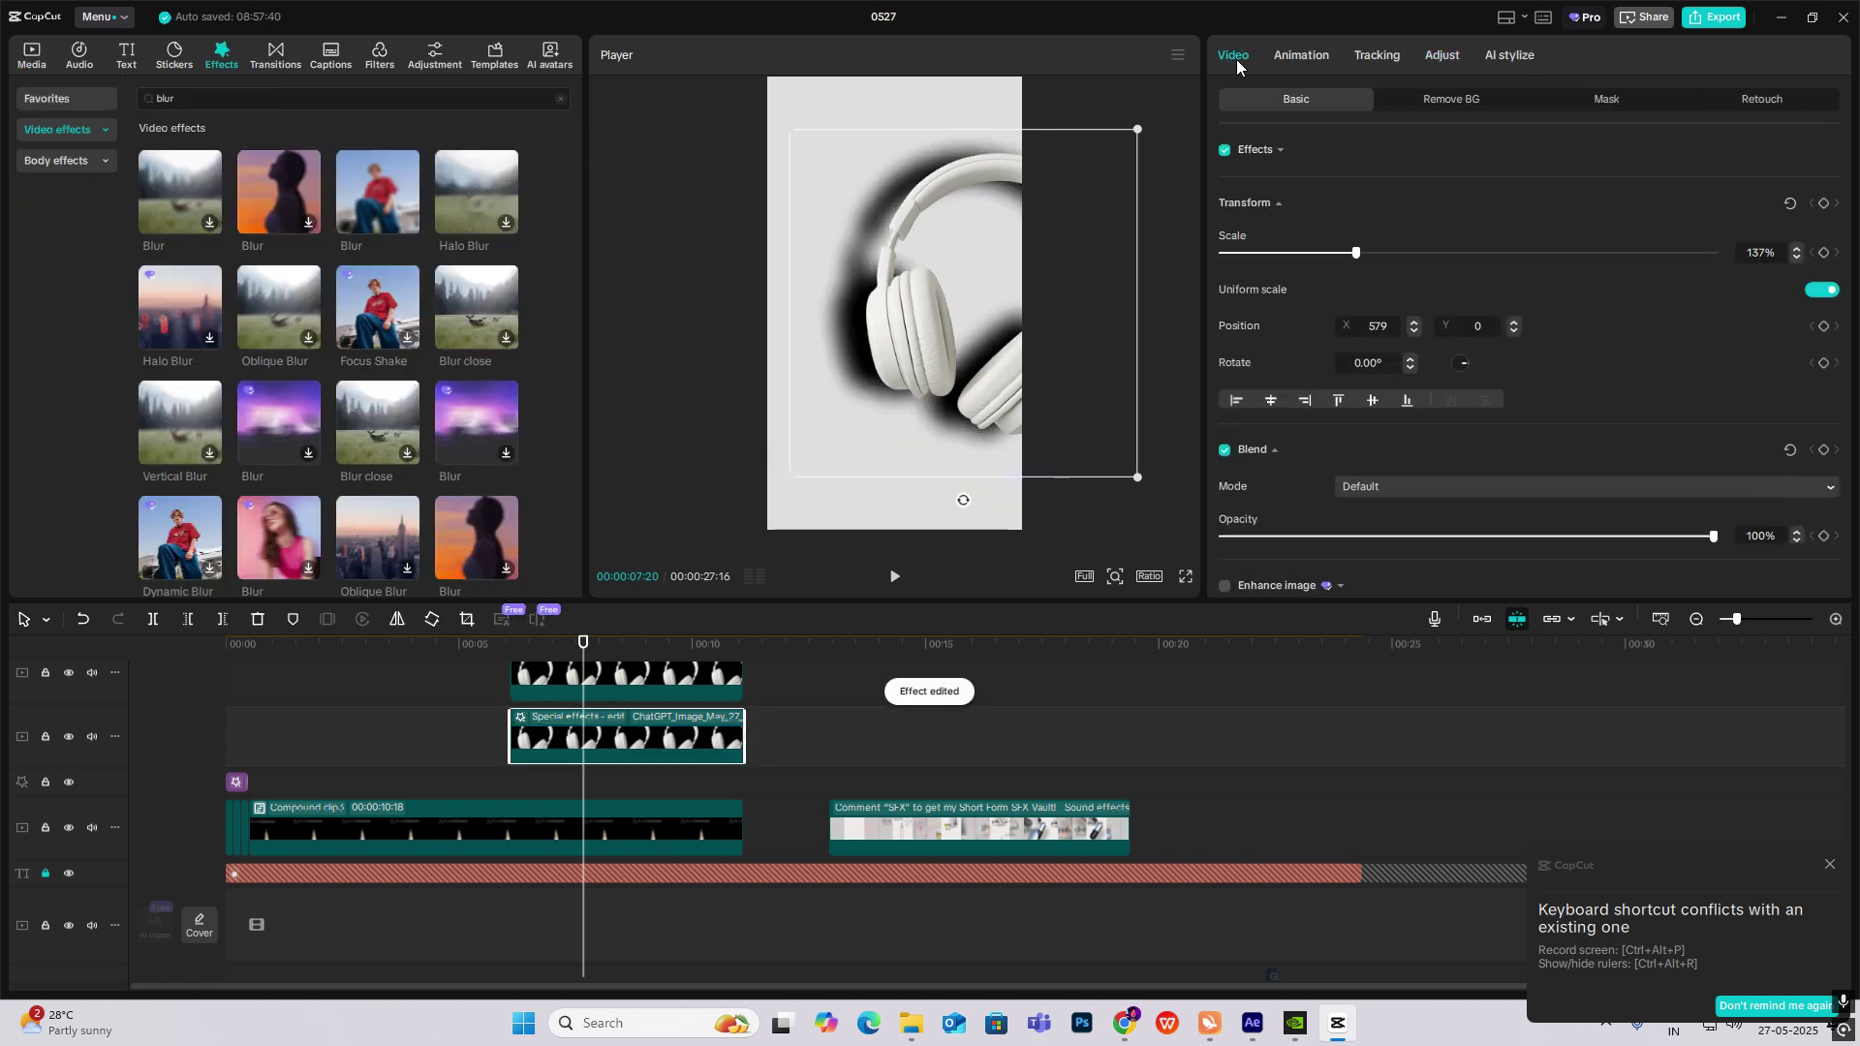
scroll(1523, 399, "down", 2)
scroll(1523, 395, "down", 1)
left_click_drag(1535, 295, 1343, 324)
Copy the "you know what time it is?" title from the nested compound clip to 00:00:06:03 on the main timeline and change it to "noise".
left_click(914, 744)
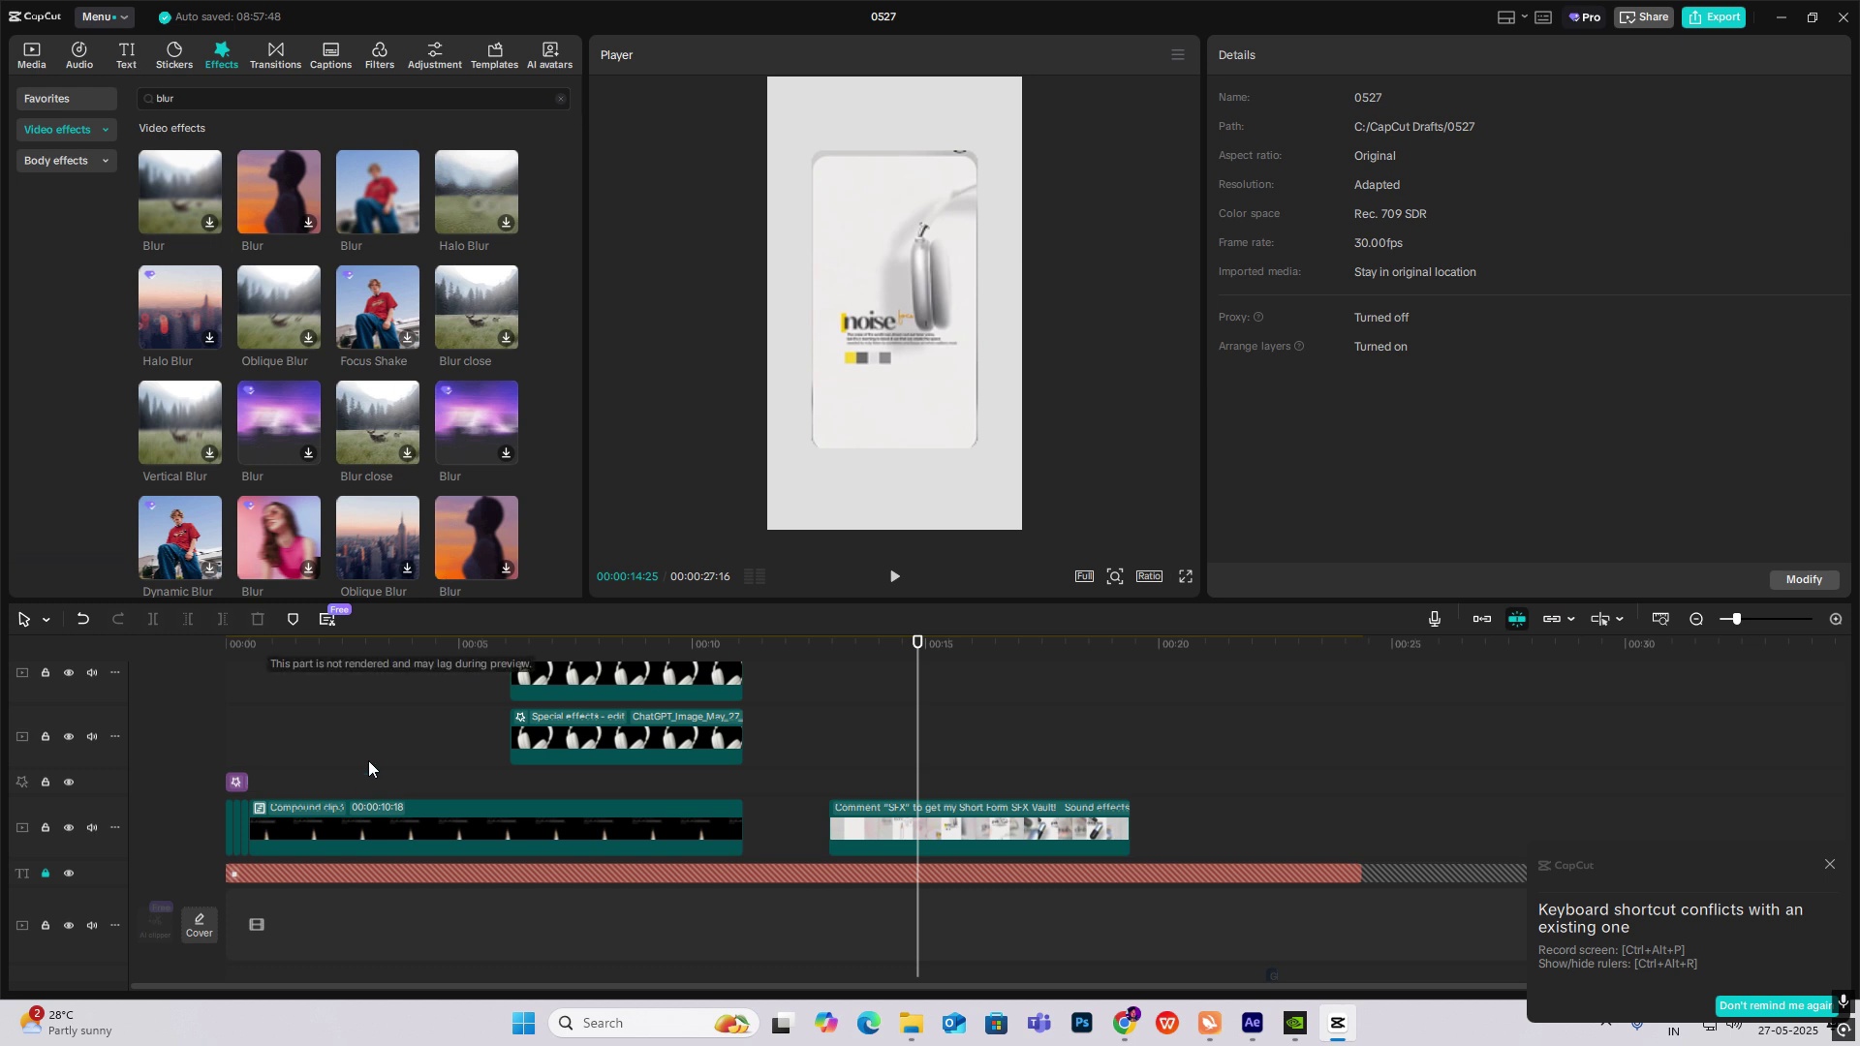
double_click(353, 811)
double_click(286, 730)
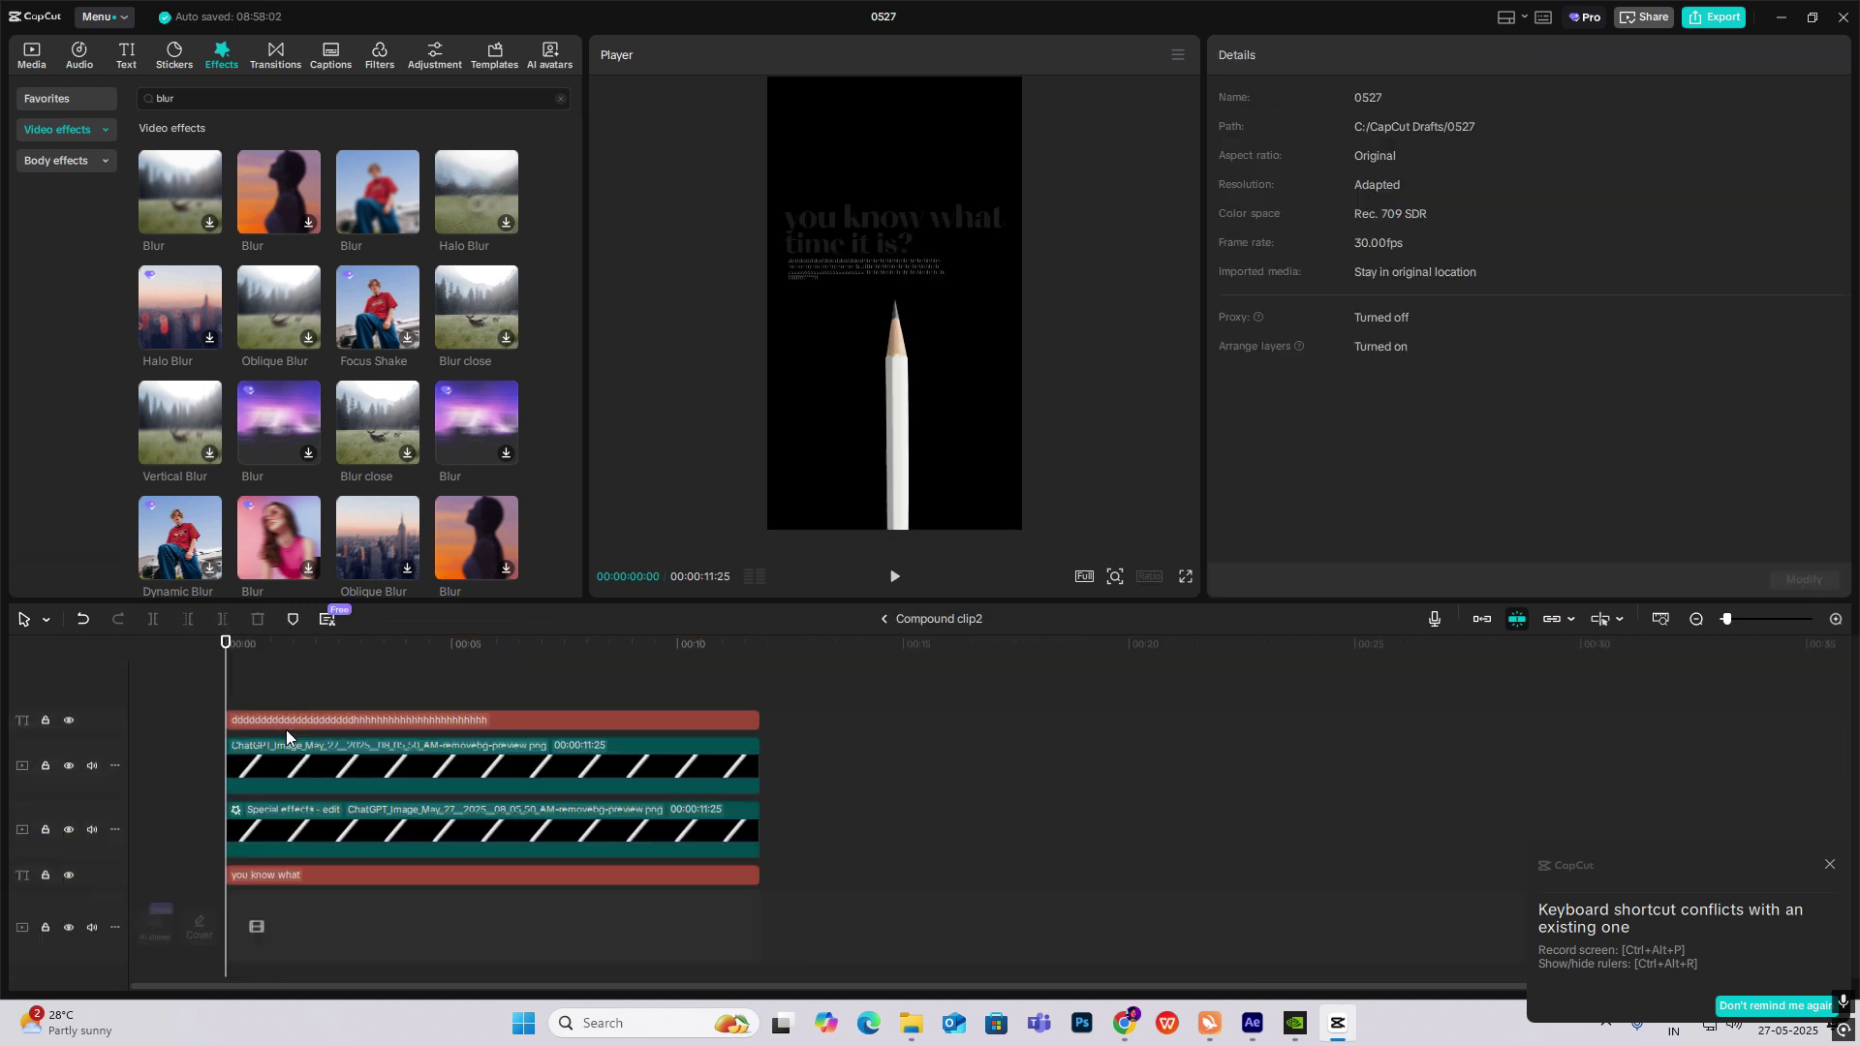
left_click(291, 878)
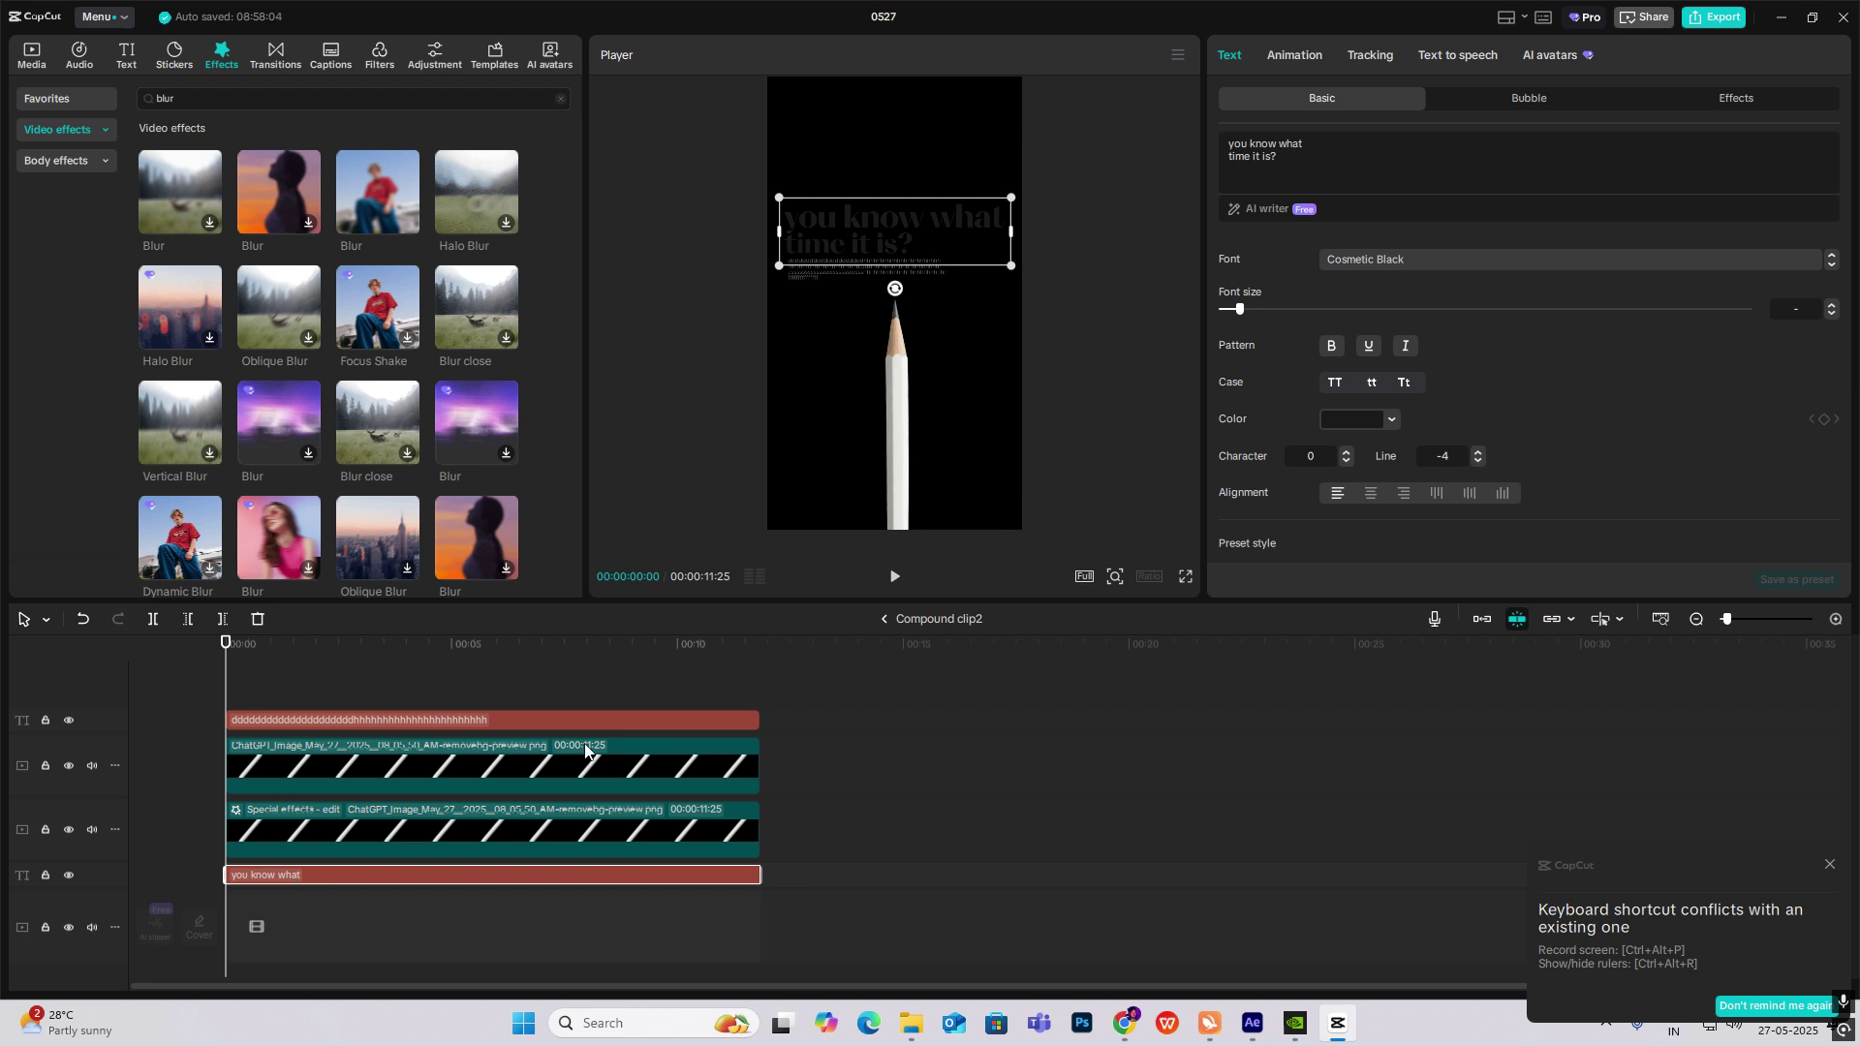
left_click(889, 620)
left_click(889, 620)
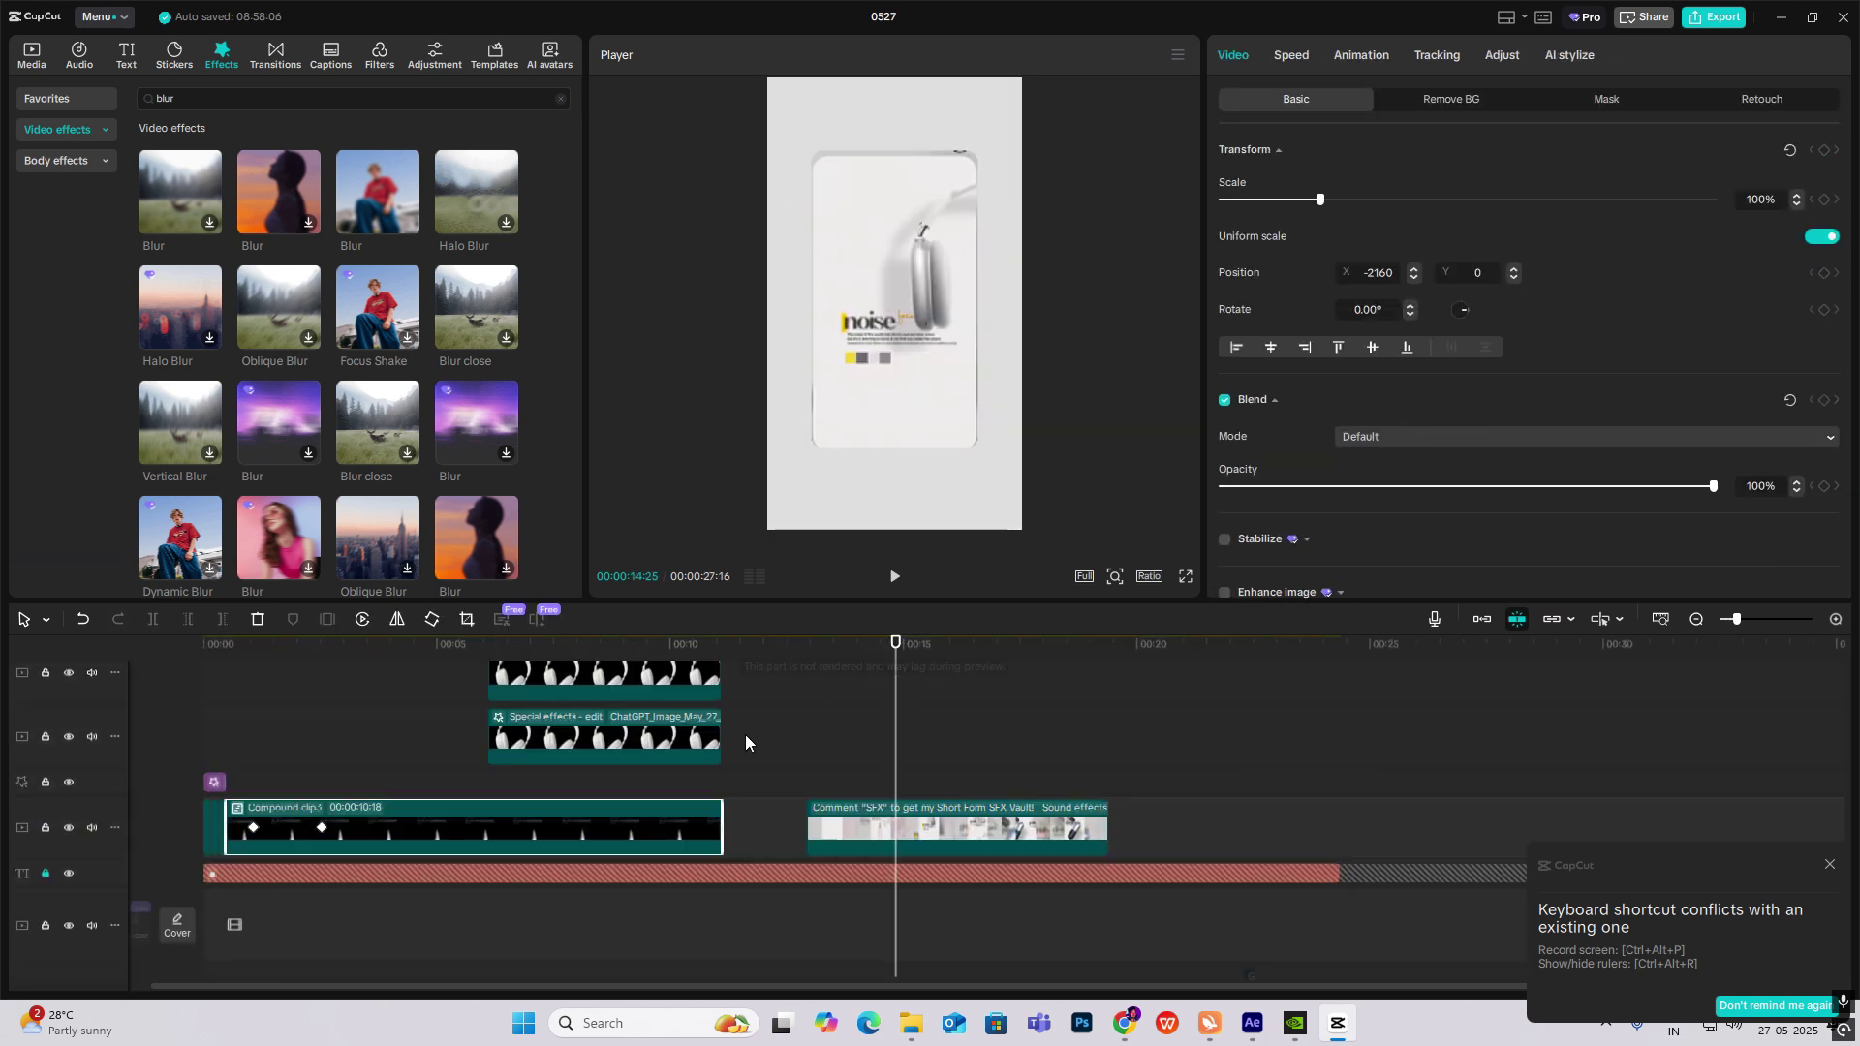
left_click(486, 733)
key("ctrl+v")
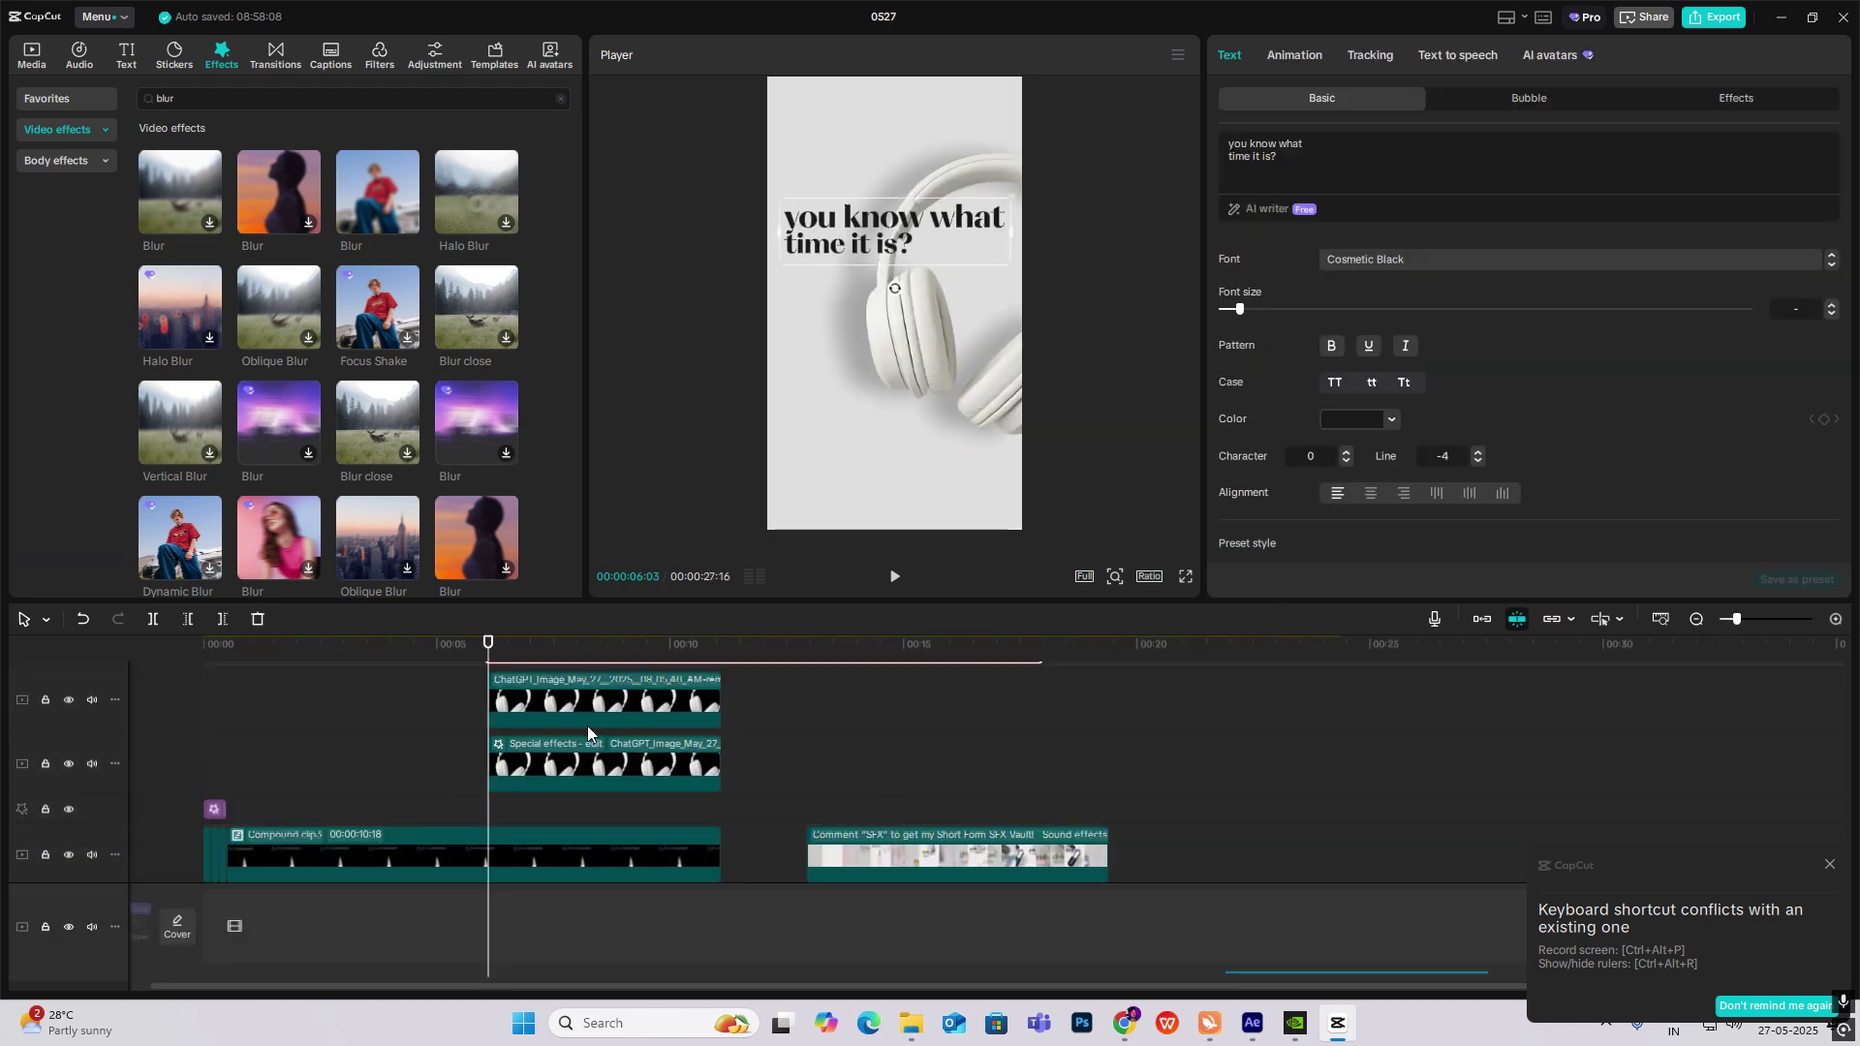
scroll(587, 725, "up", 2)
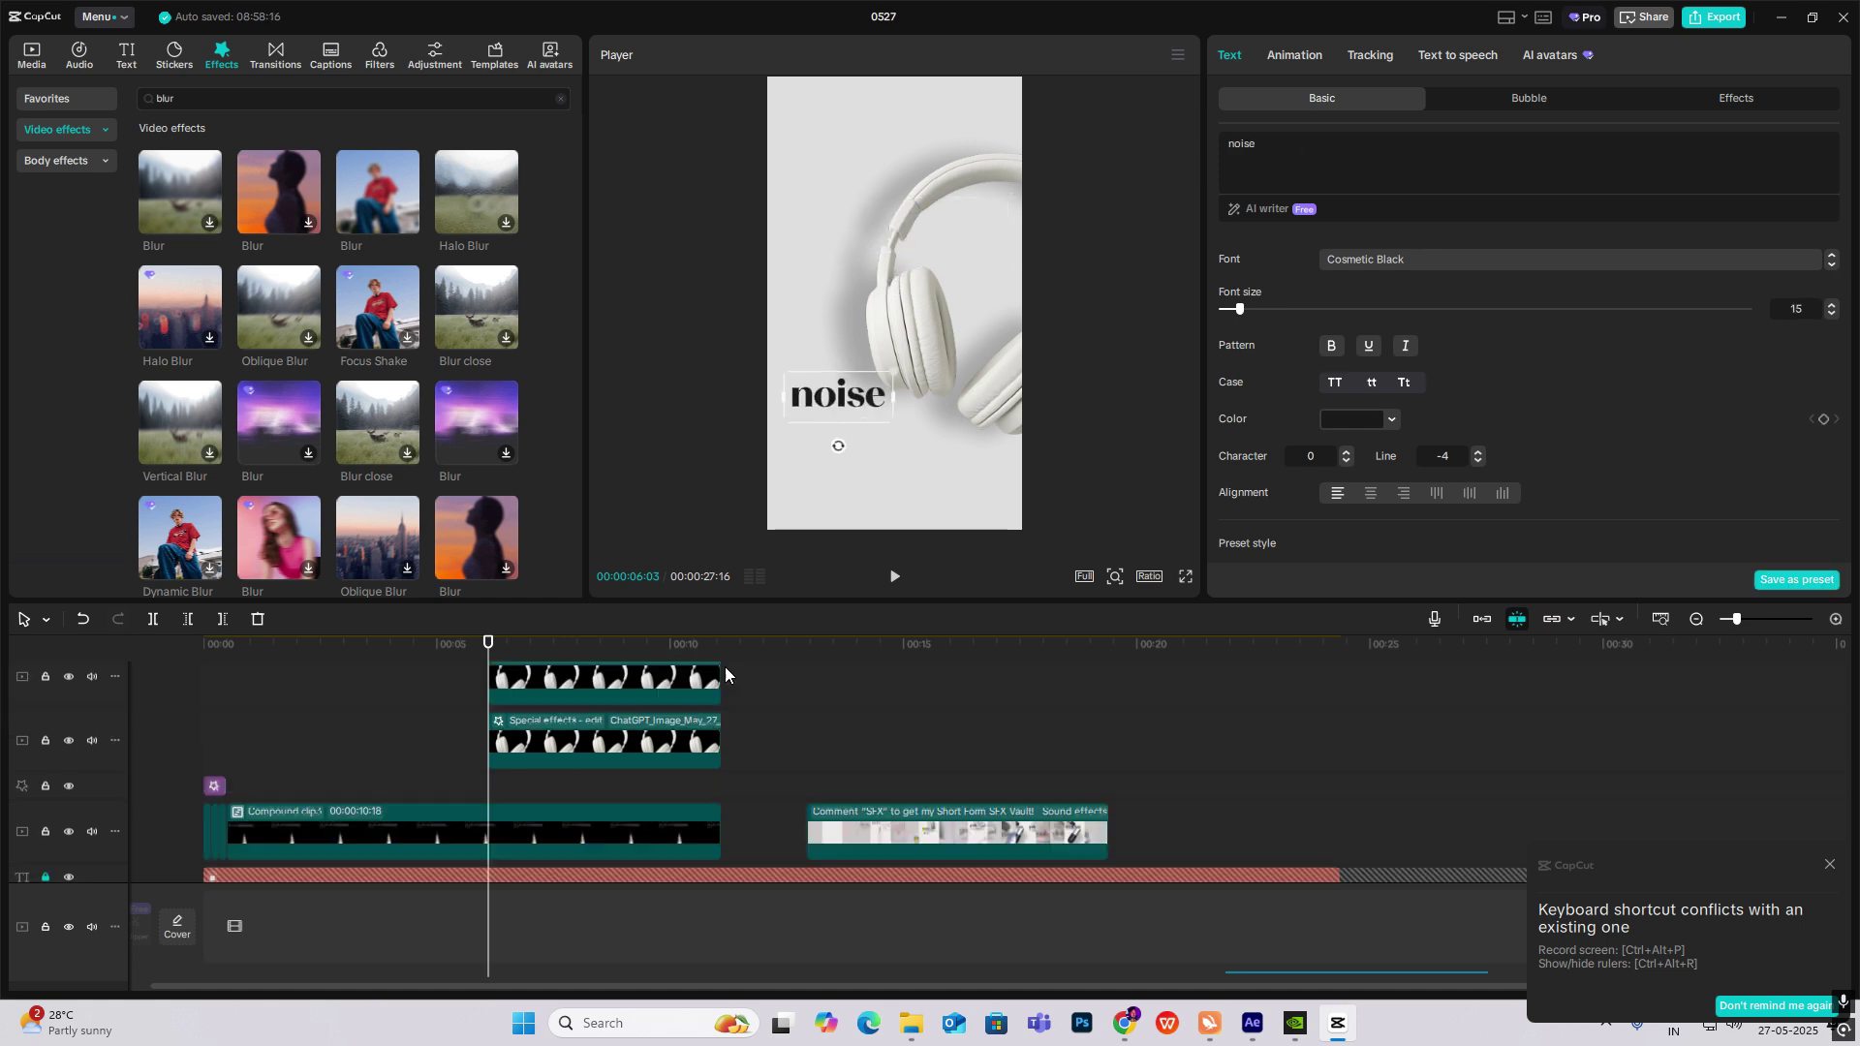
Paste the small filler paragraph below the noise title and compare the layout with the reference scene at 00:00:14:26.
left_click(514, 839)
scroll(514, 795, "up", 1)
scroll(747, 791, "down", 1)
left_click(897, 754)
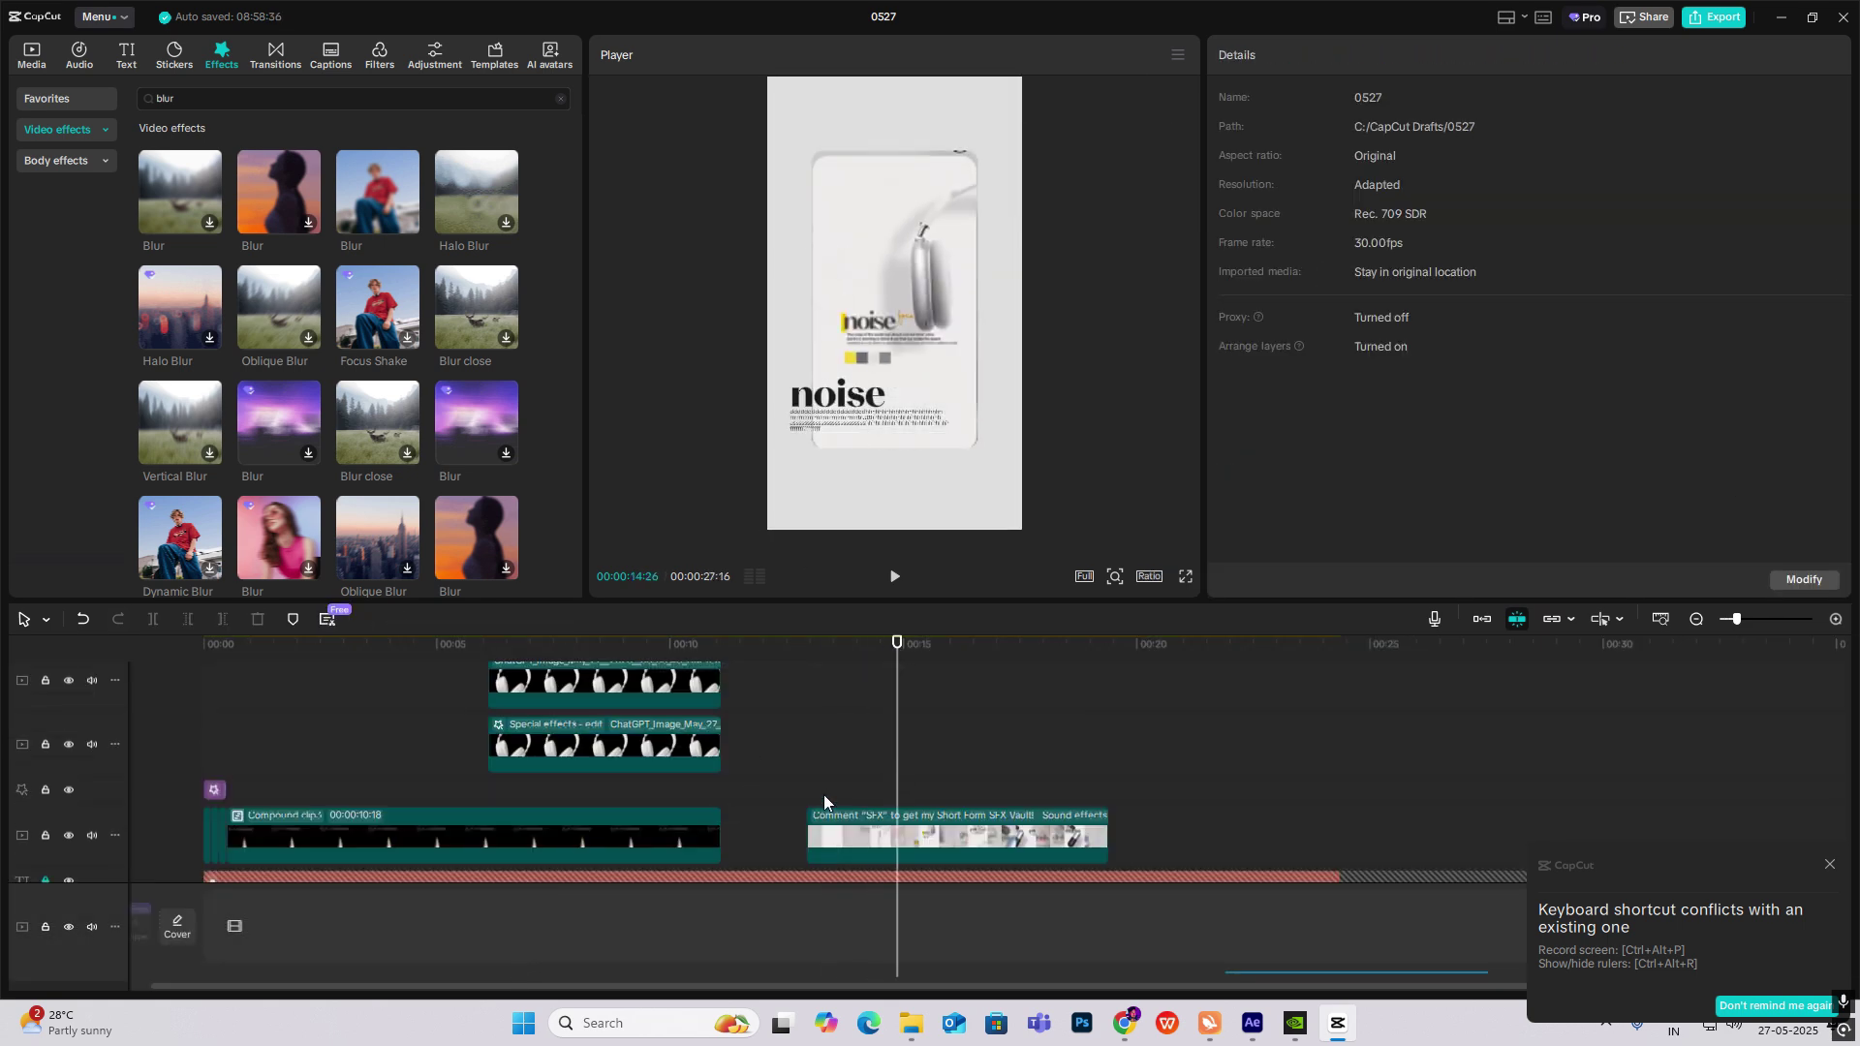
left_click_drag(819, 794, 479, 801)
scroll(494, 800, "up", 2)
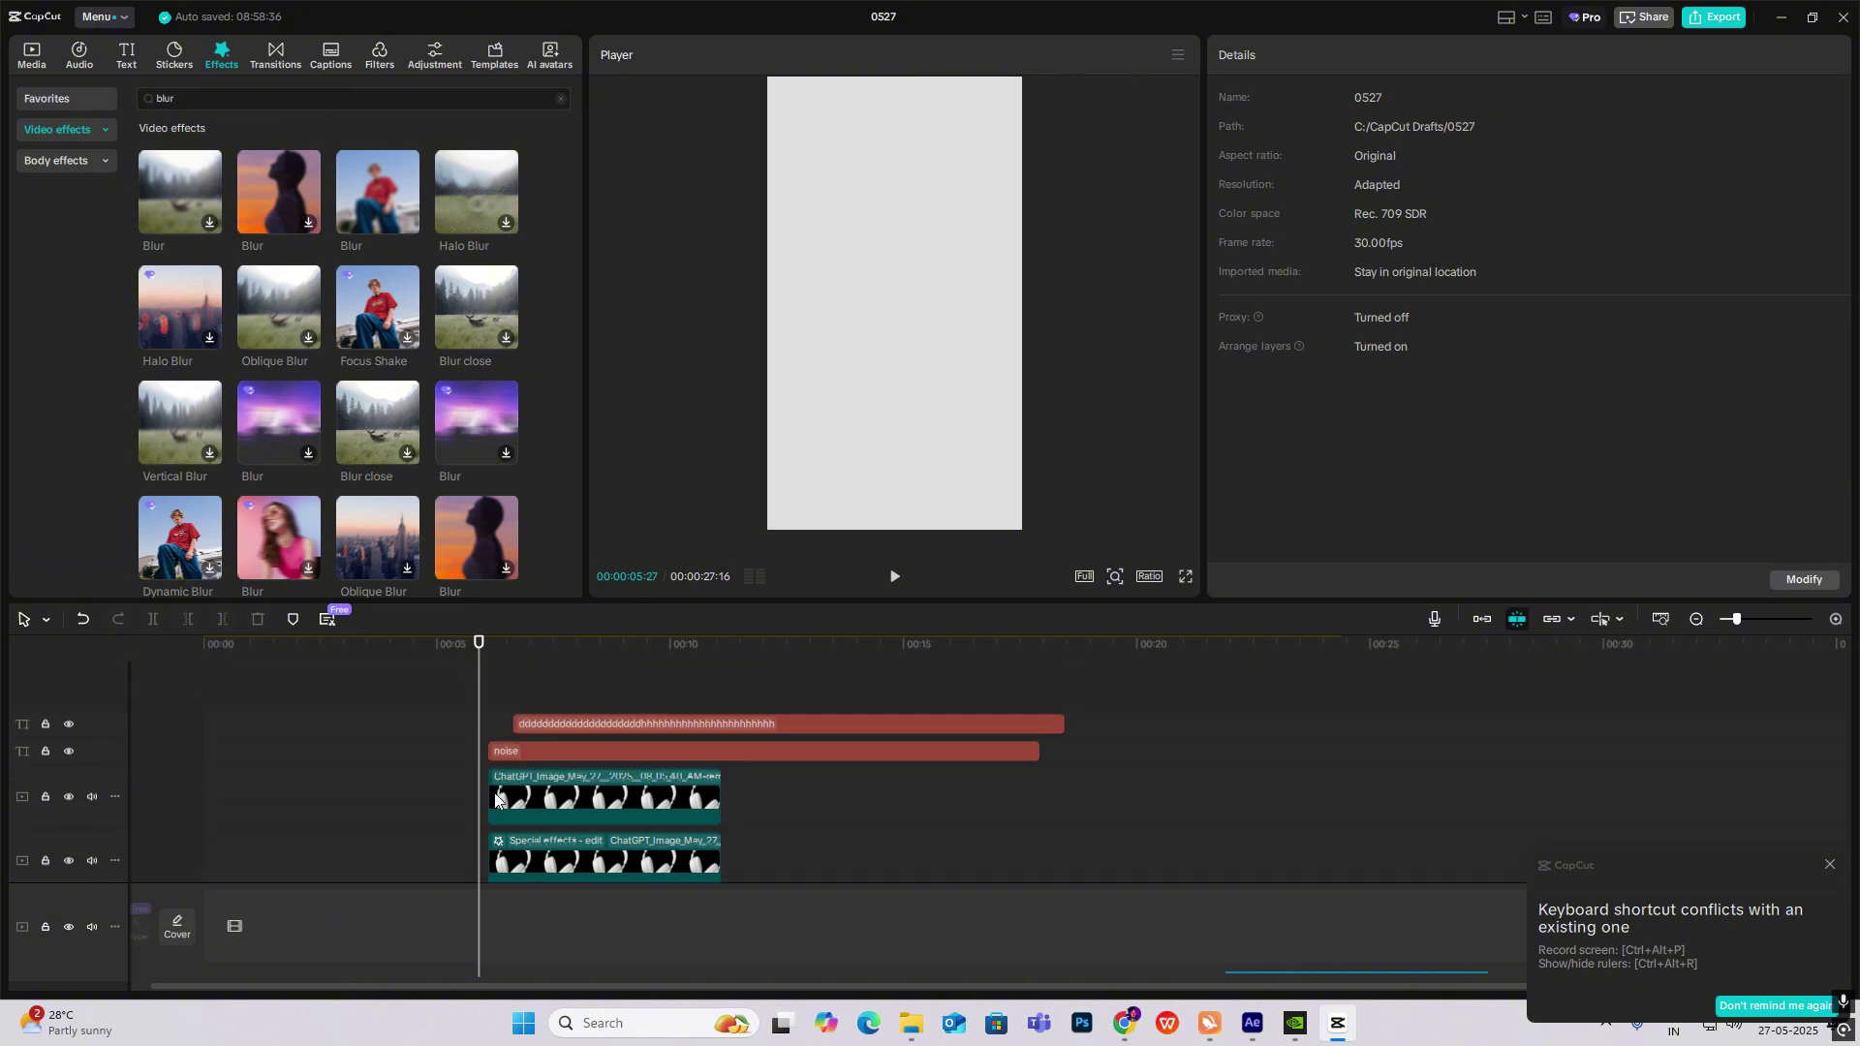
left_click(489, 680)
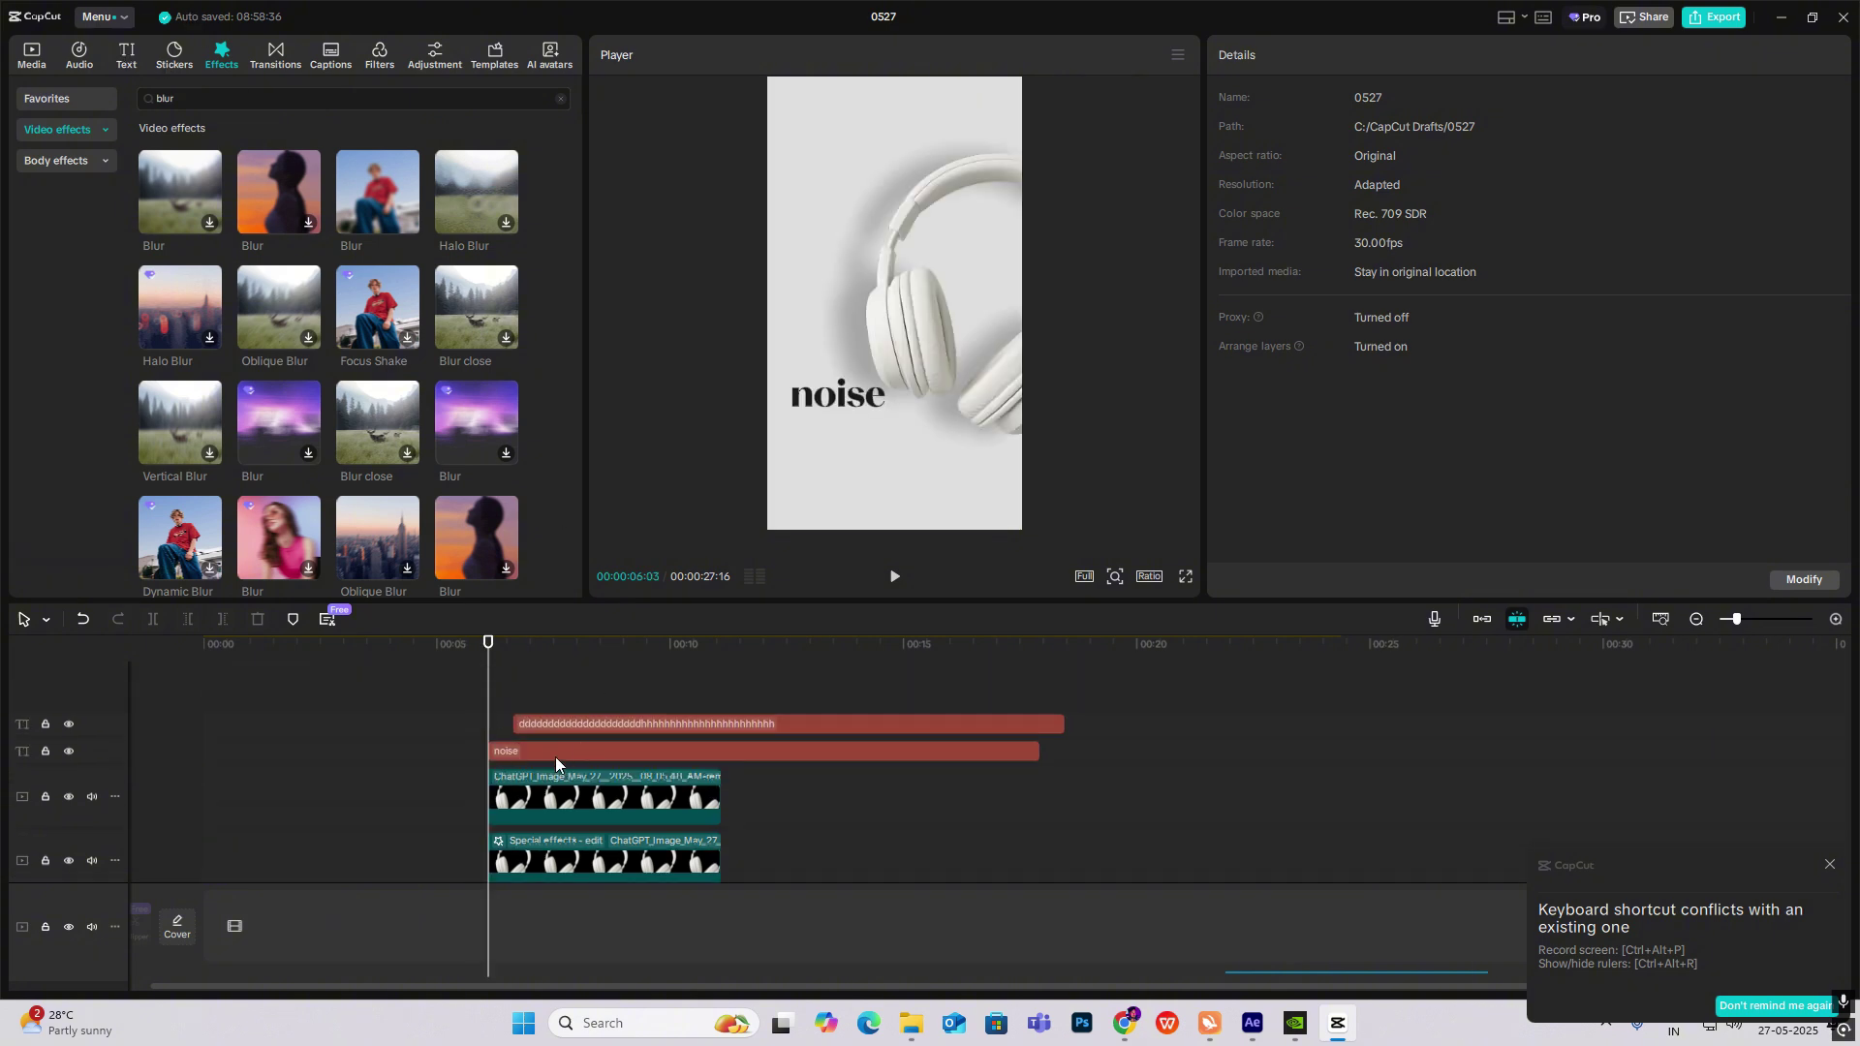
Add a default text at 00:00:06:03, replace its content with the ■ symbol, and place it below the filler paragraph.
left_click(124, 58)
left_click_drag(161, 135, 532, 683)
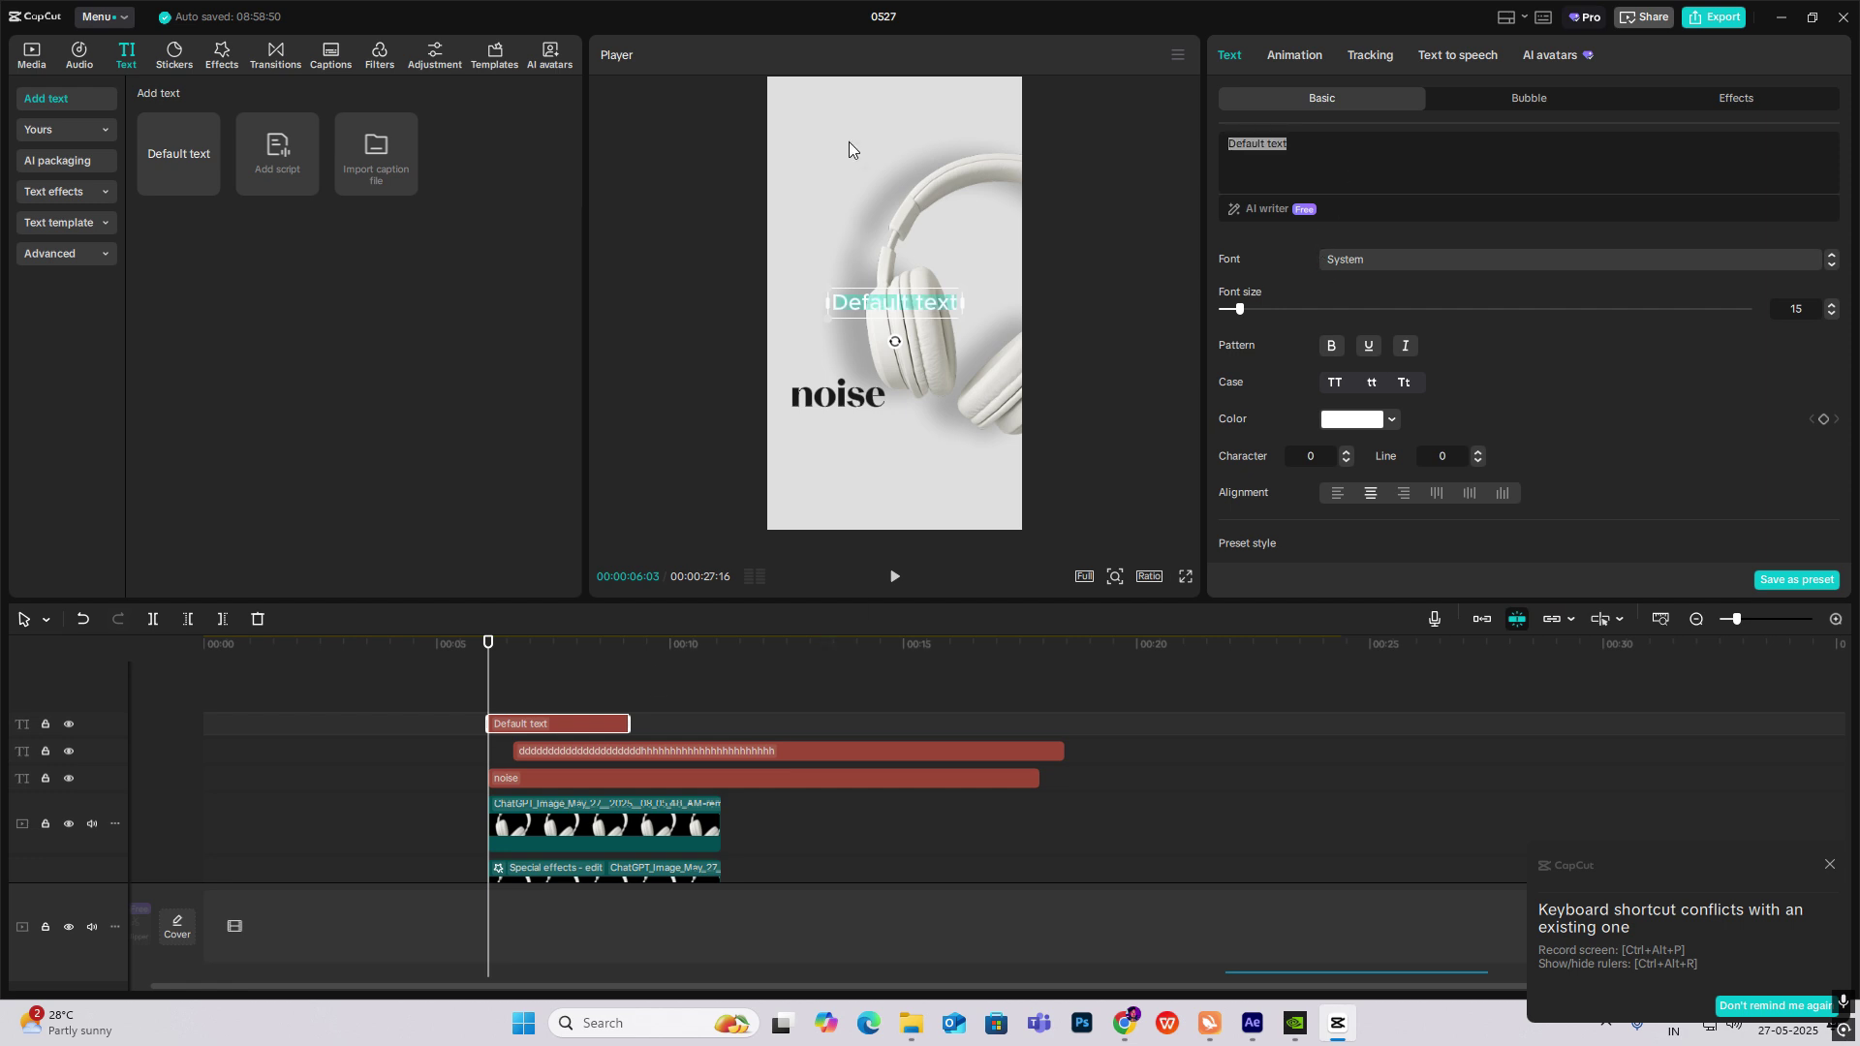
key("super+period")
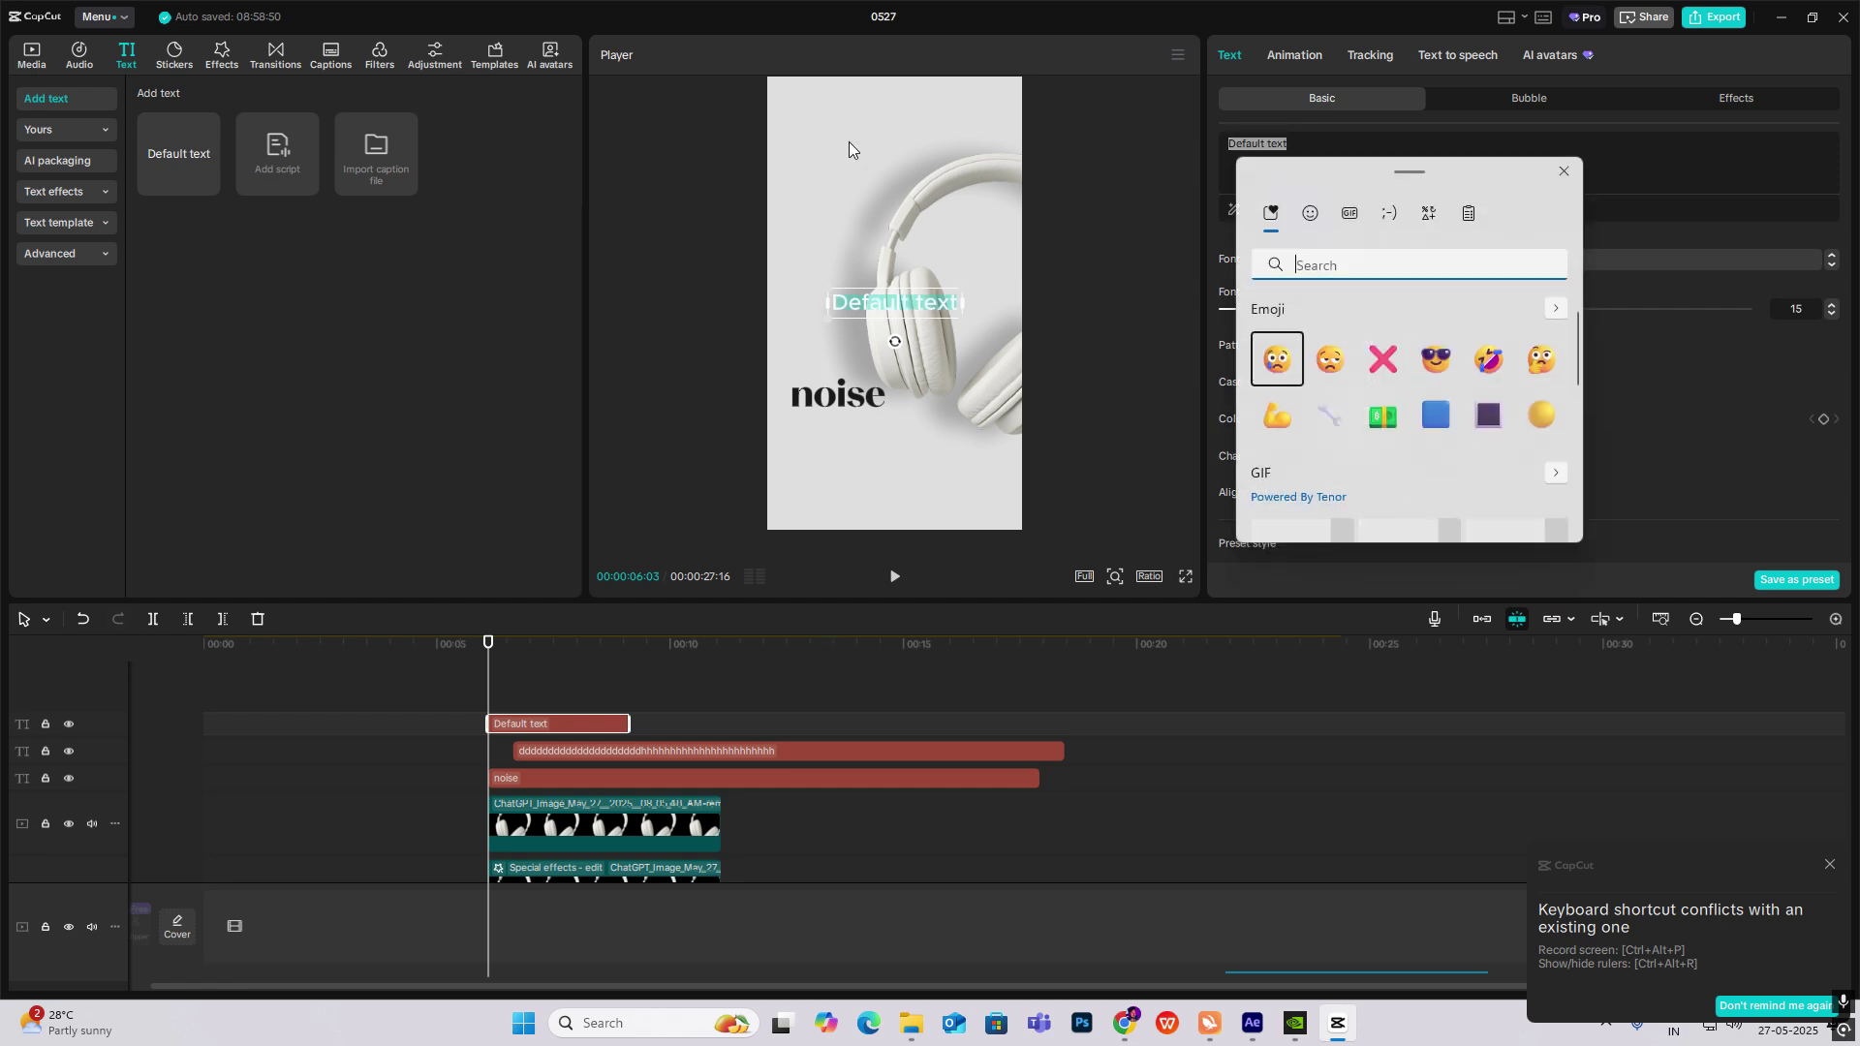
left_click(1419, 215)
left_click(1281, 316)
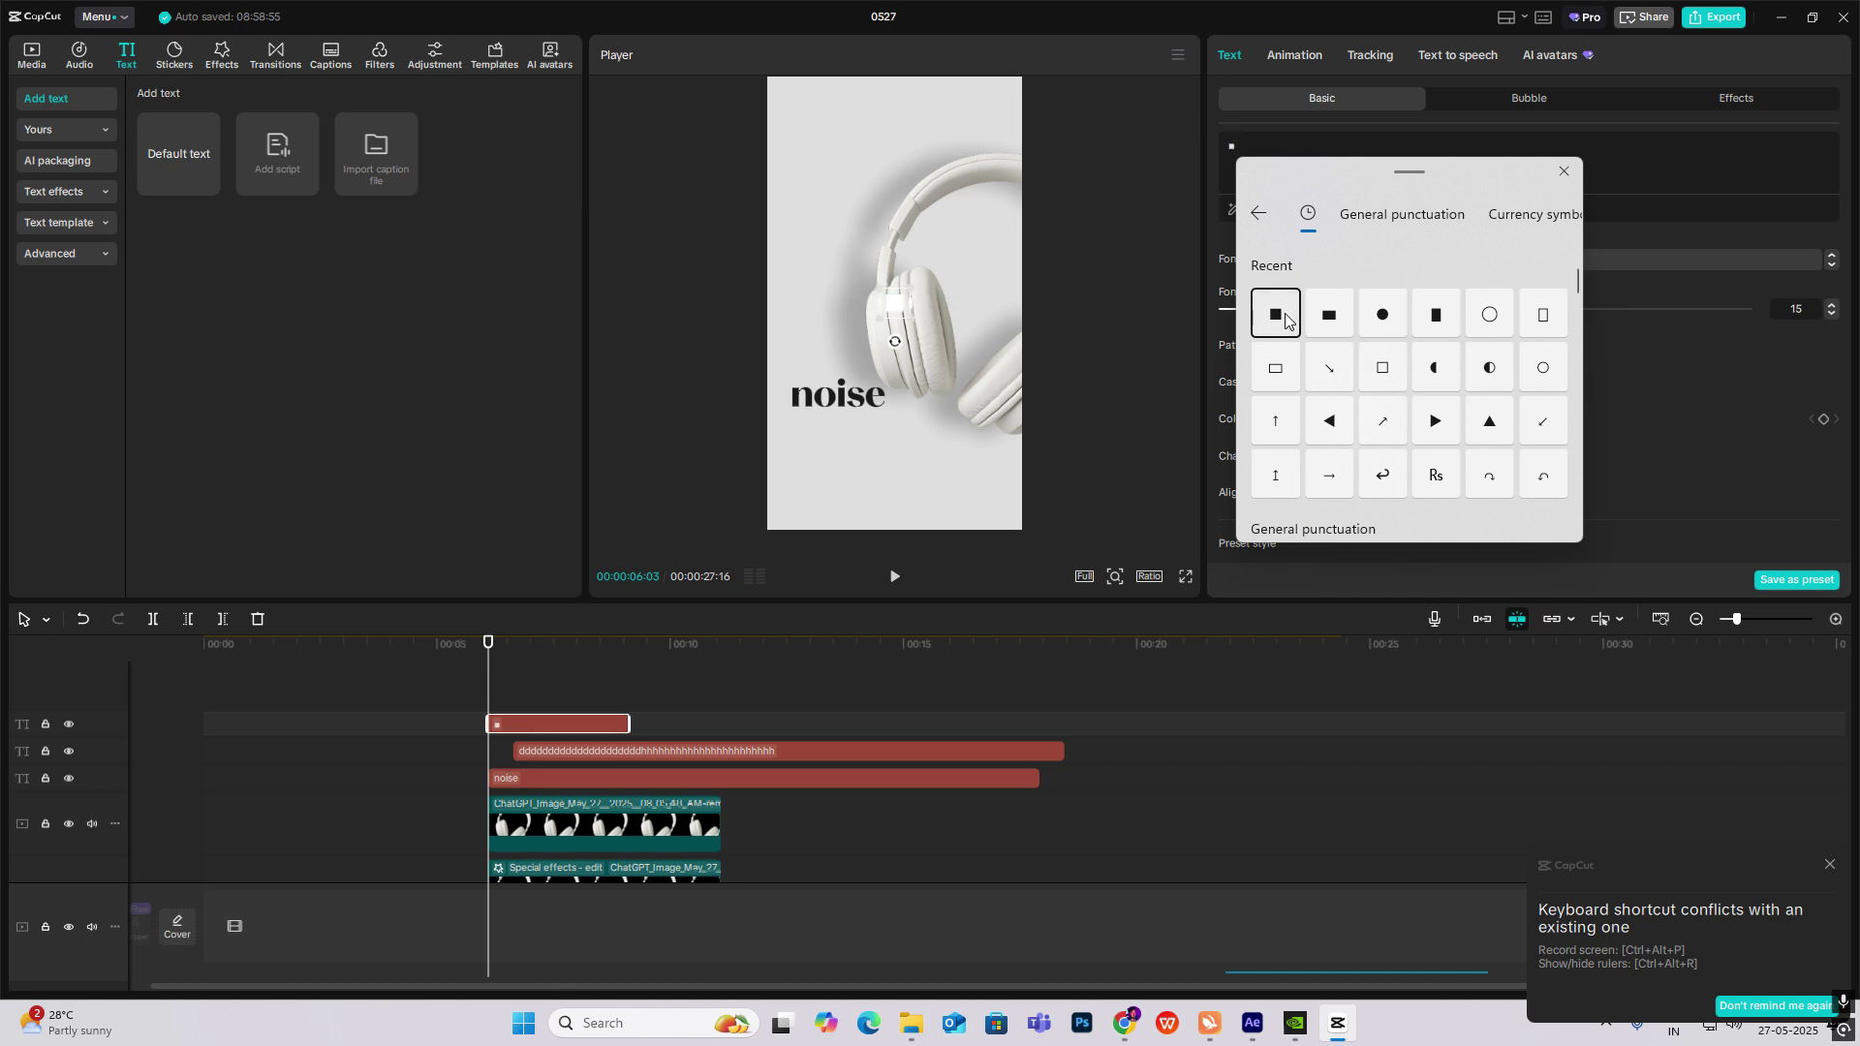
key("Escape")
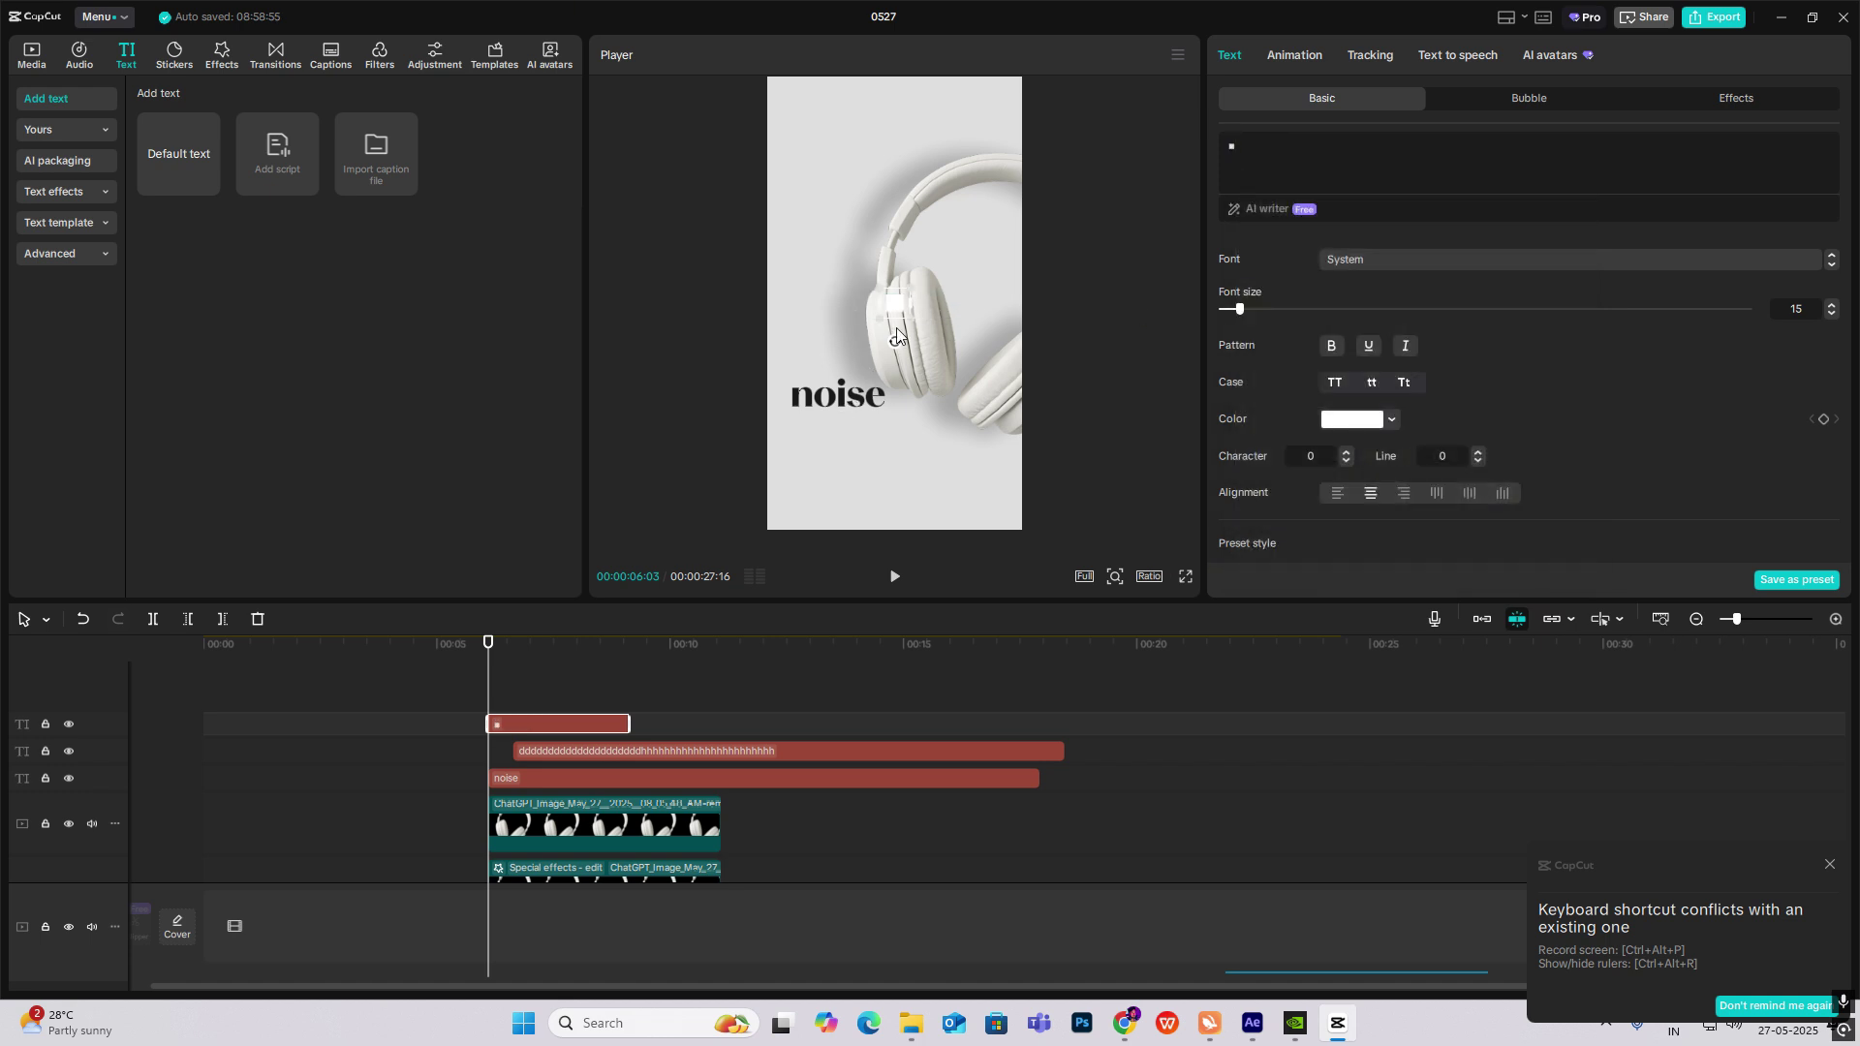
left_click_drag(897, 335, 800, 440)
Align the filler paragraph clip's start to 00:00:06:03 and colour the square symbol yellow.
left_click_drag(535, 752, 508, 752)
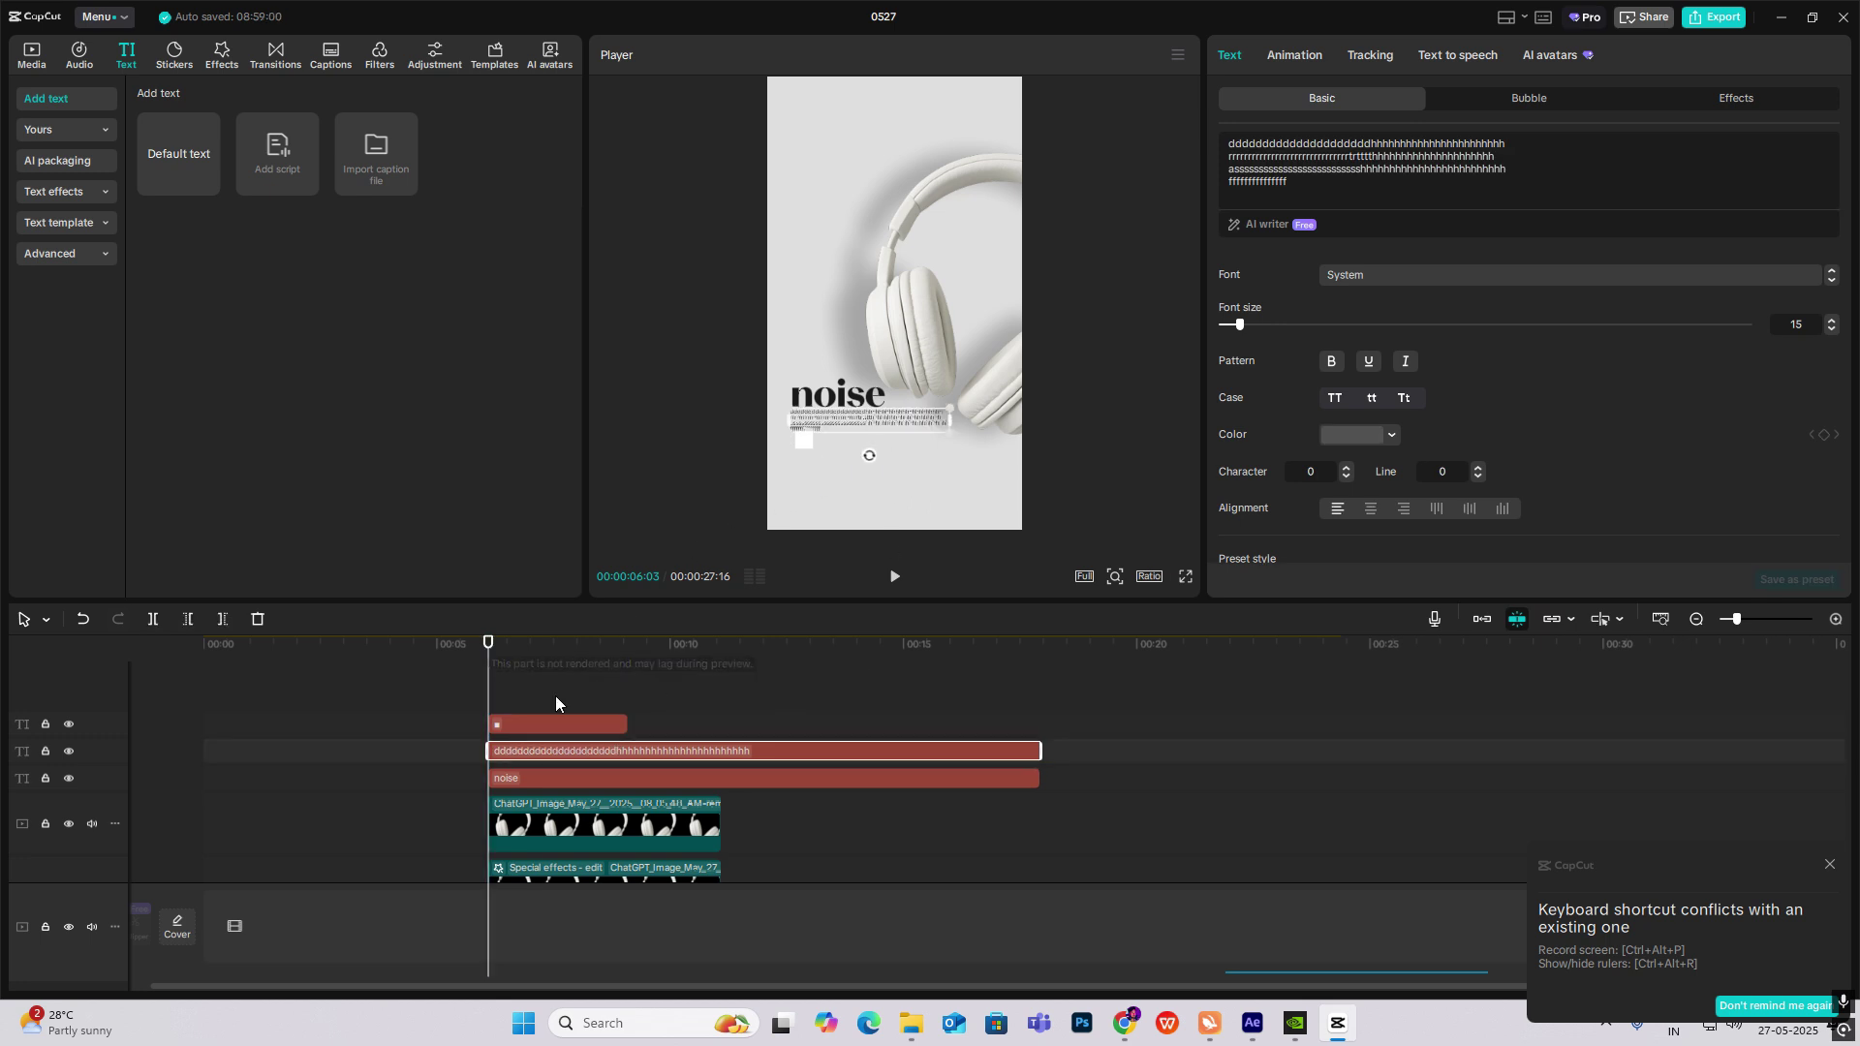
left_click(557, 725)
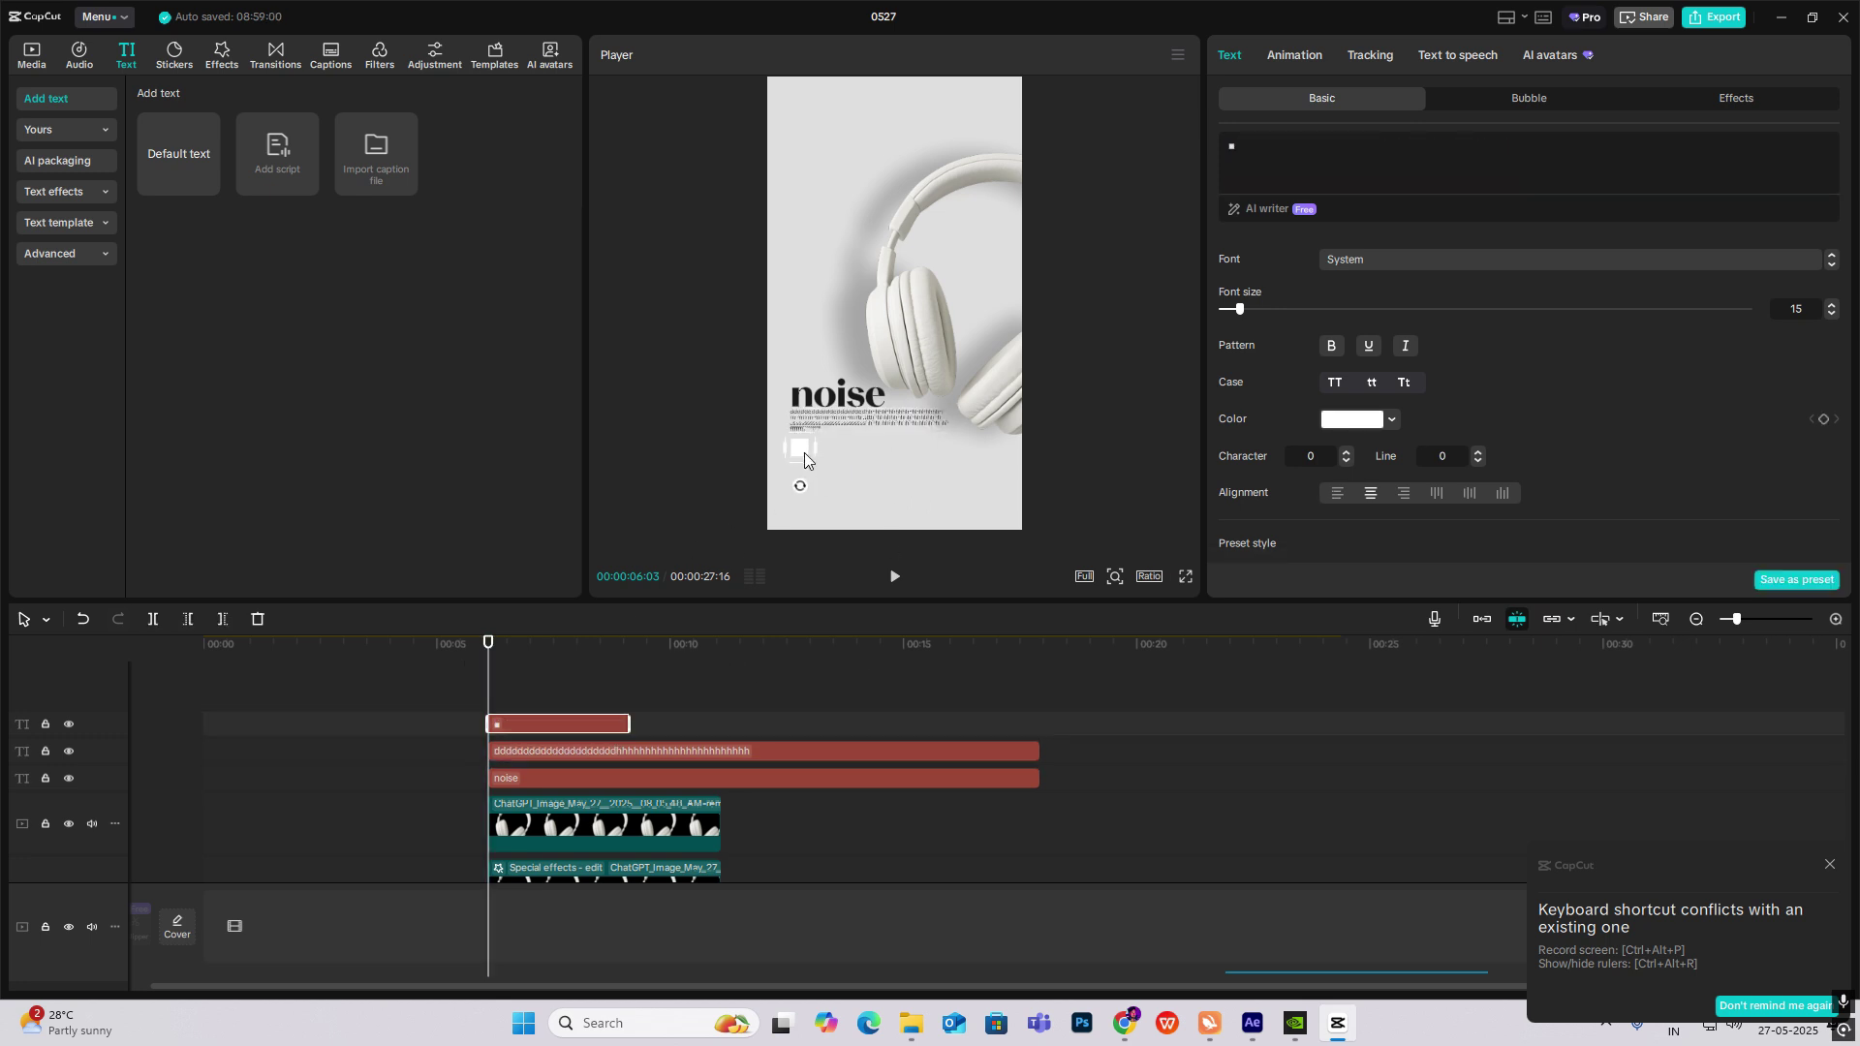
left_click(1326, 418)
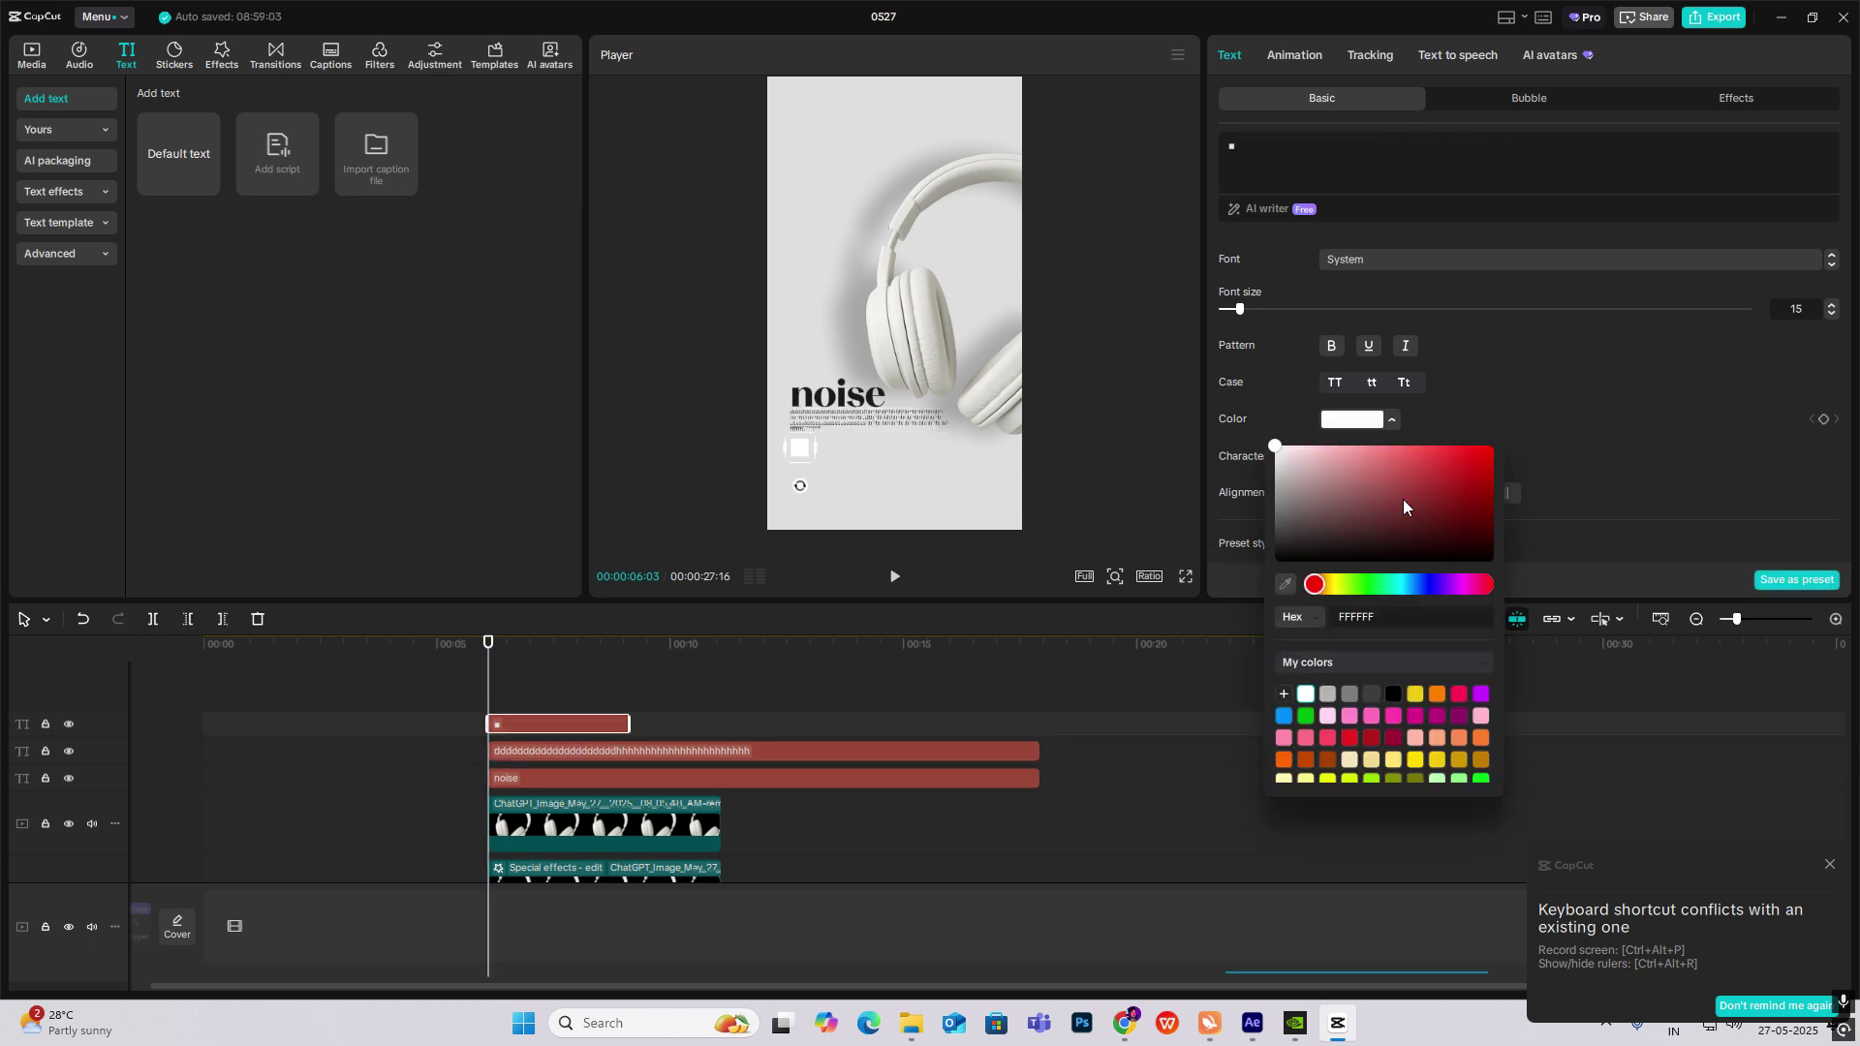
left_click(1415, 695)
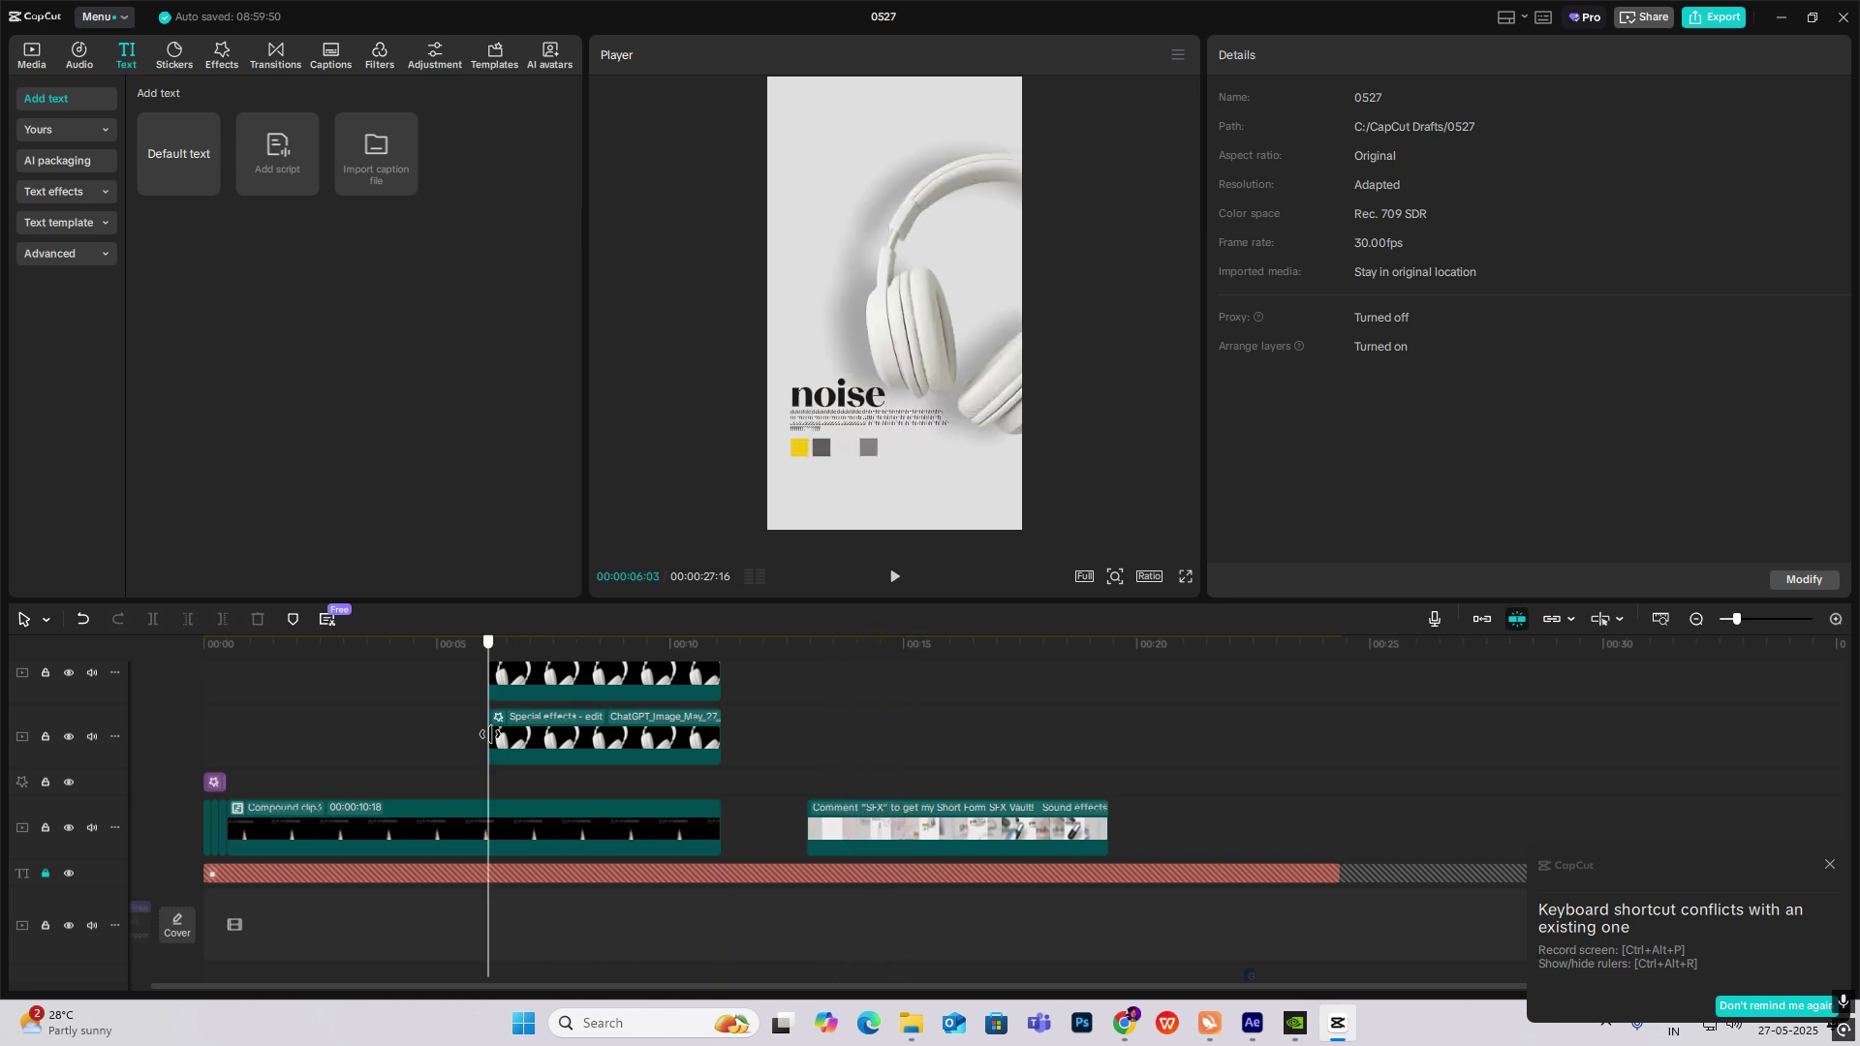
Add another default text at 00:00:06:03, place it over the noise title, and clear its wording.
scroll(639, 740, "up", 3)
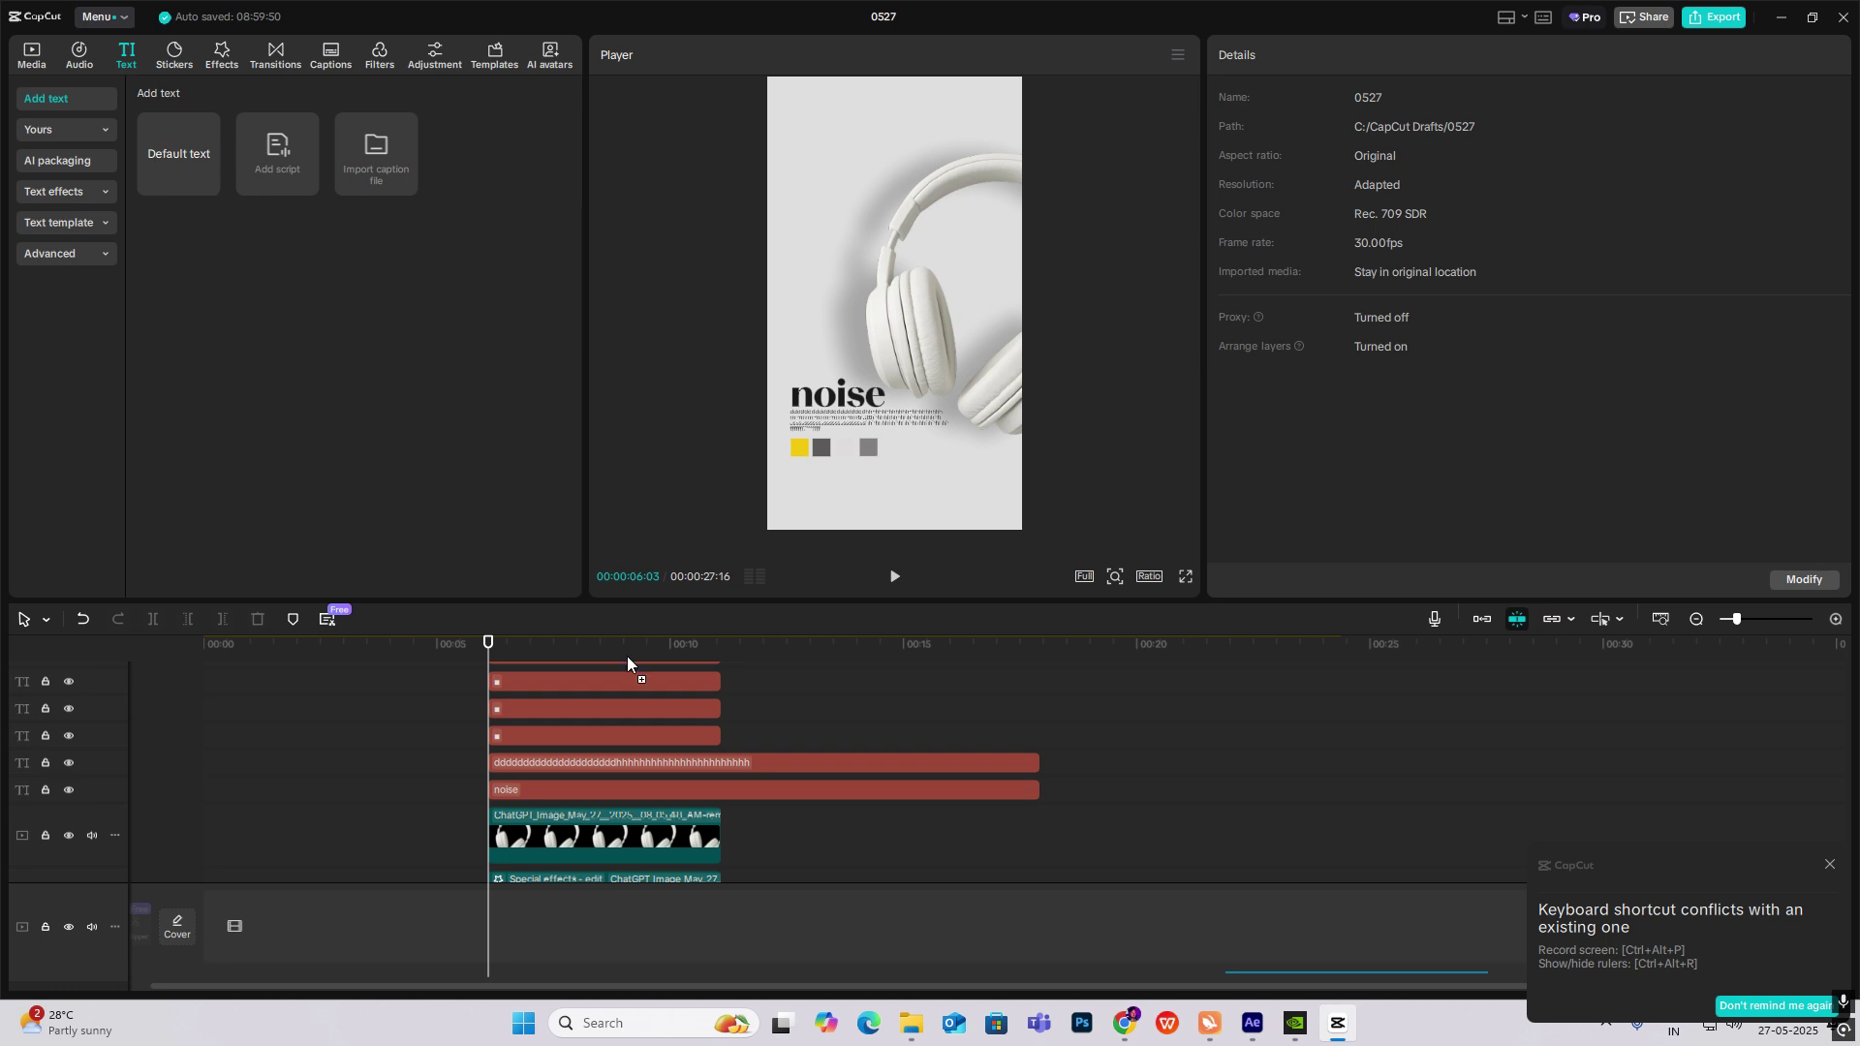
left_click_drag(627, 664, 485, 696)
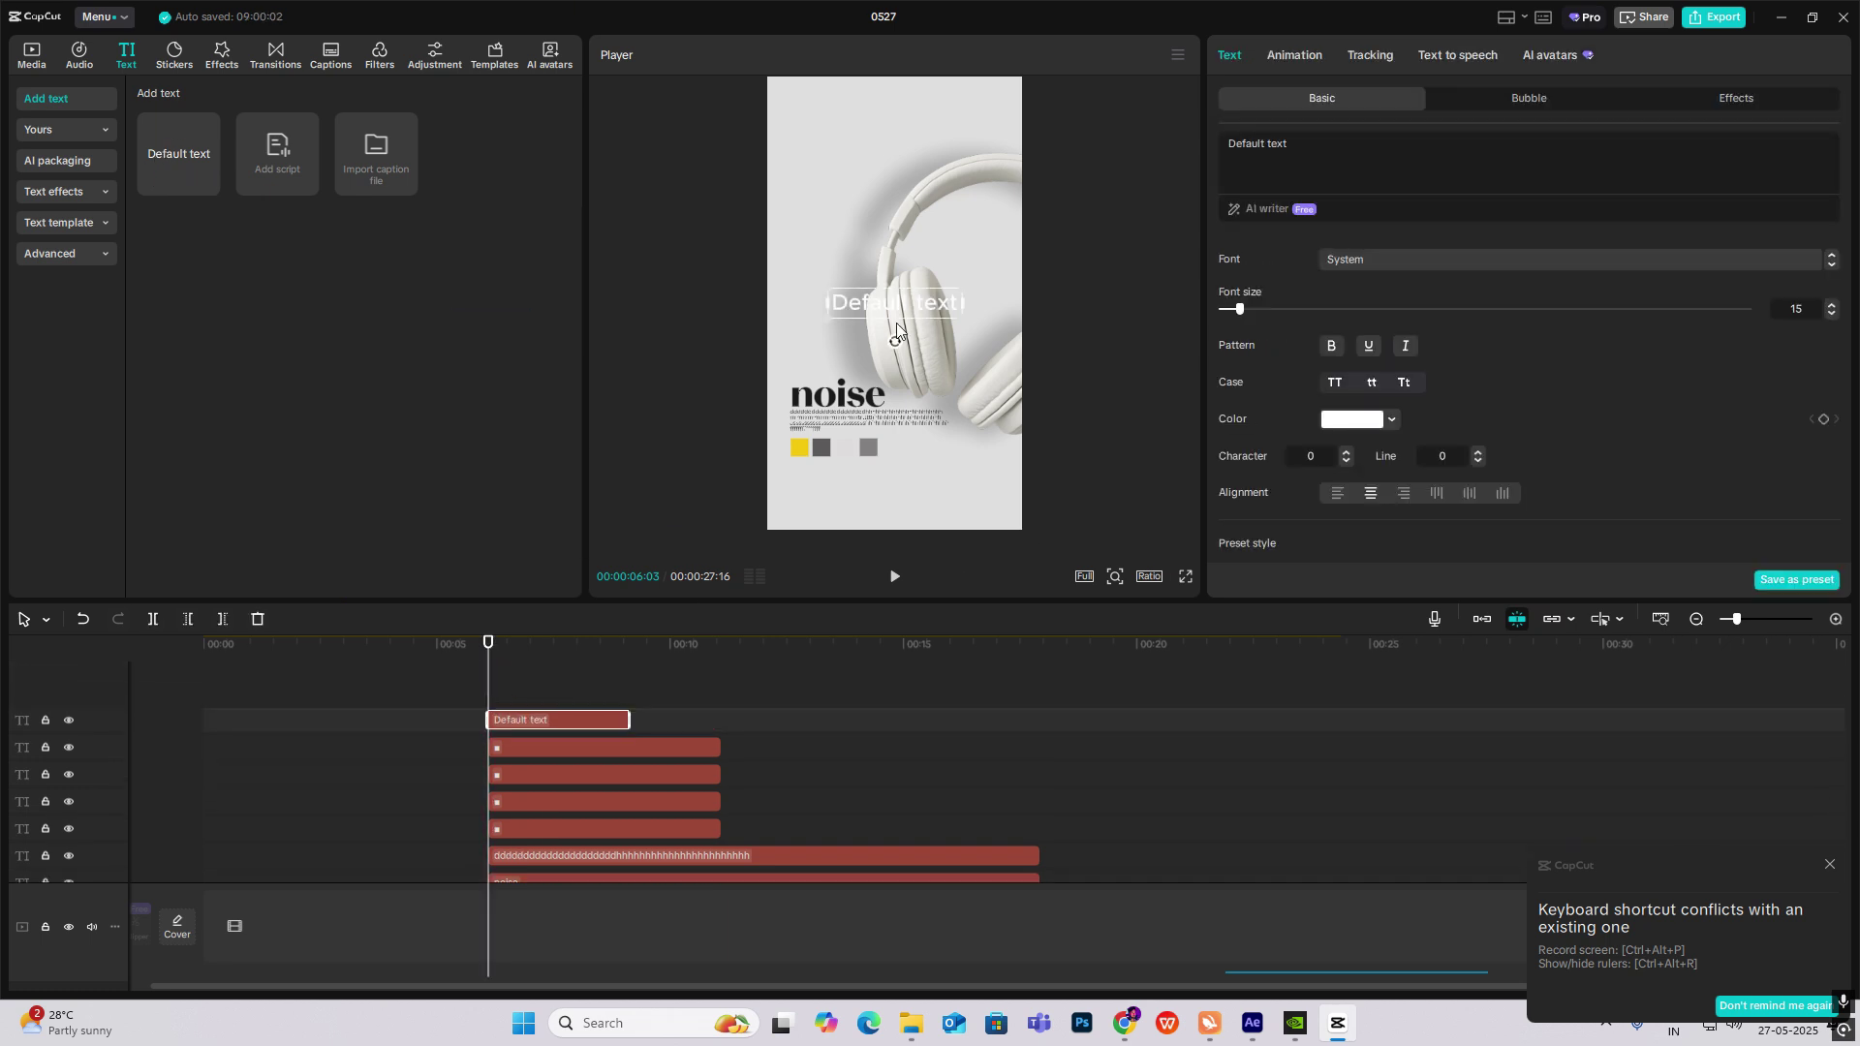
left_click_drag(897, 327, 845, 420)
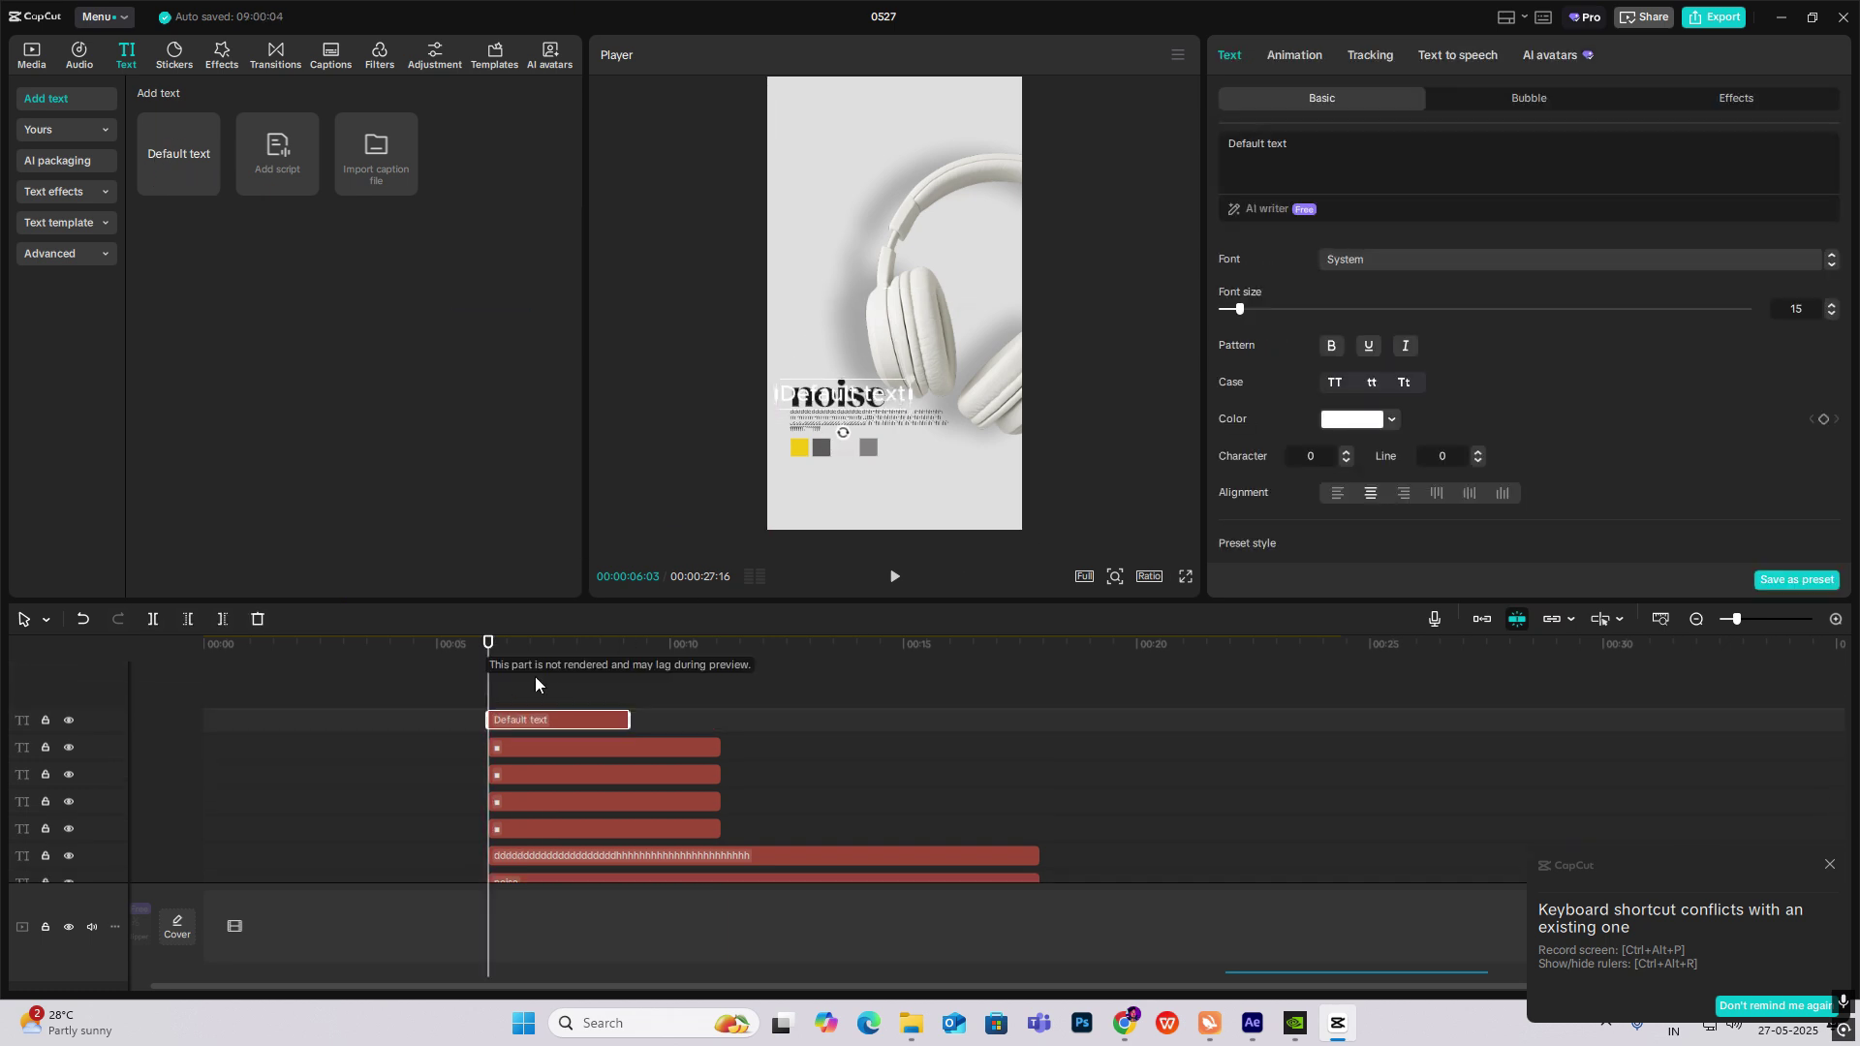
left_click(1314, 182)
key("ctrl+a")
key("BackSpace")
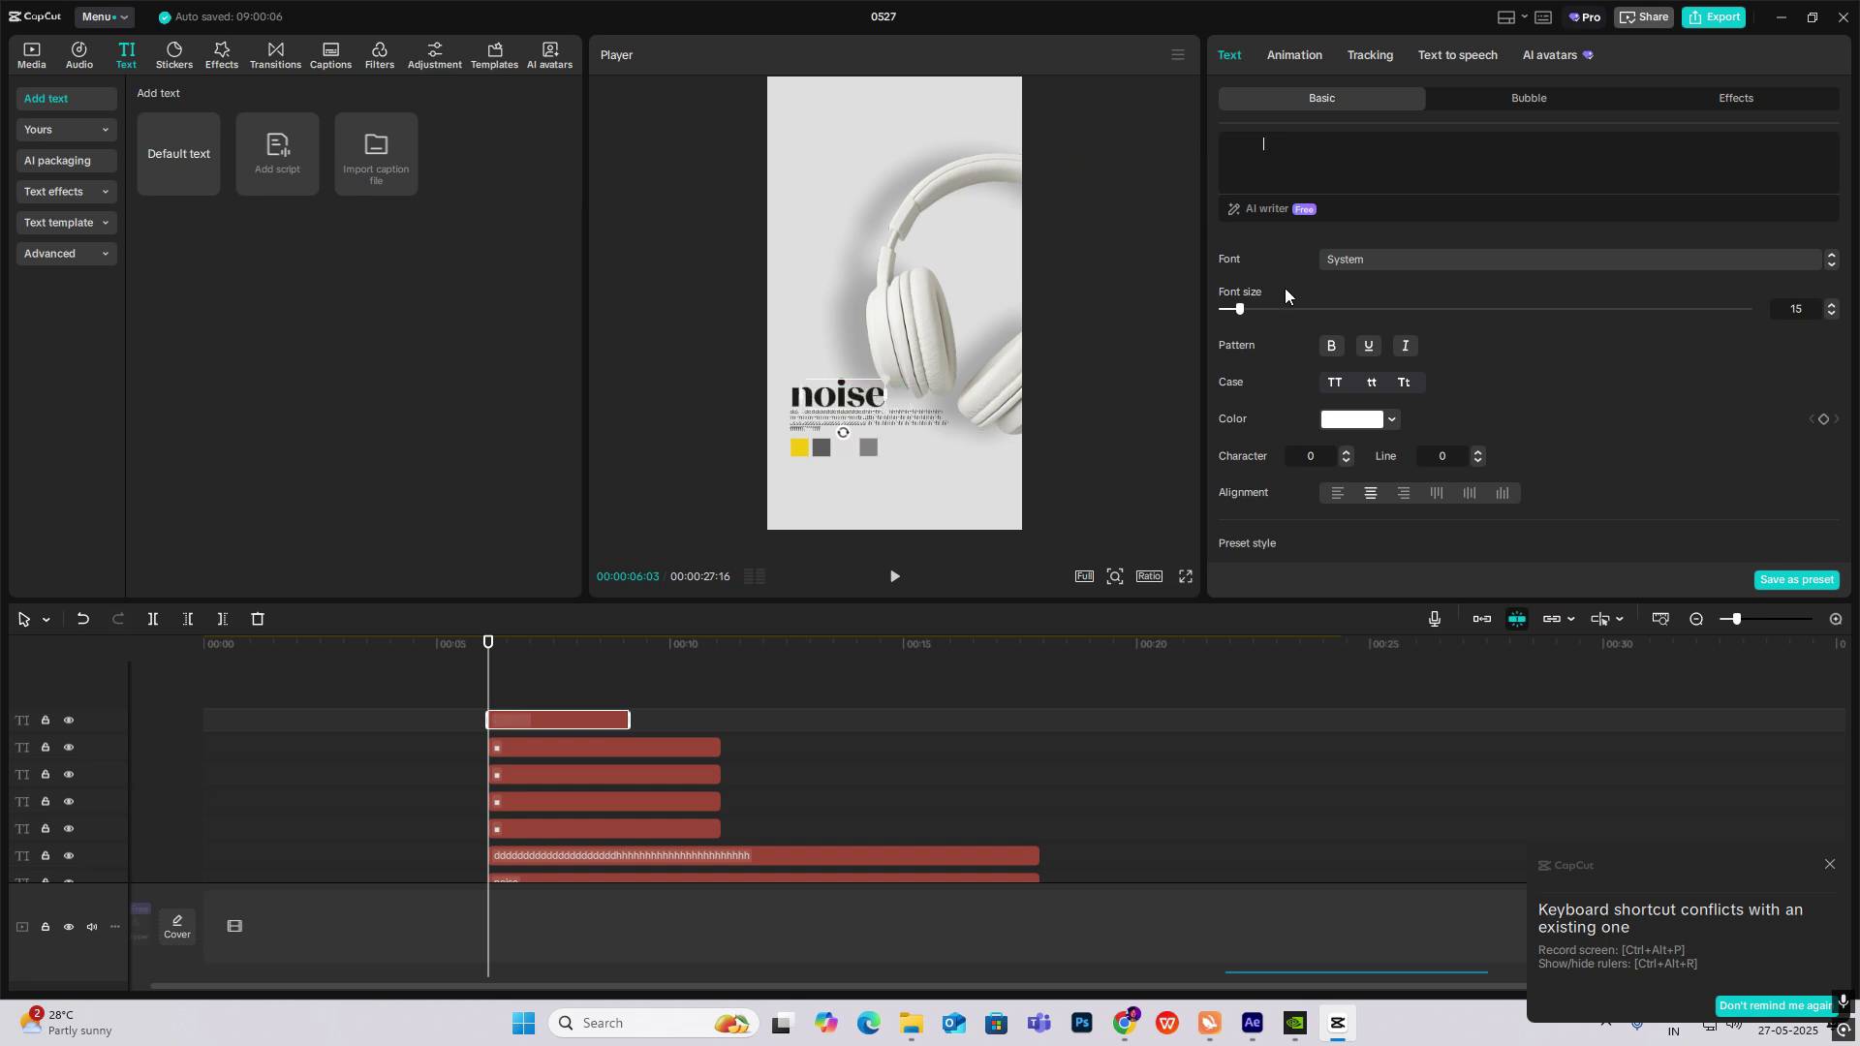
Enable a background on the blank text and give it the yellow sampled from the small square.
scroll(1512, 407, "down", 10)
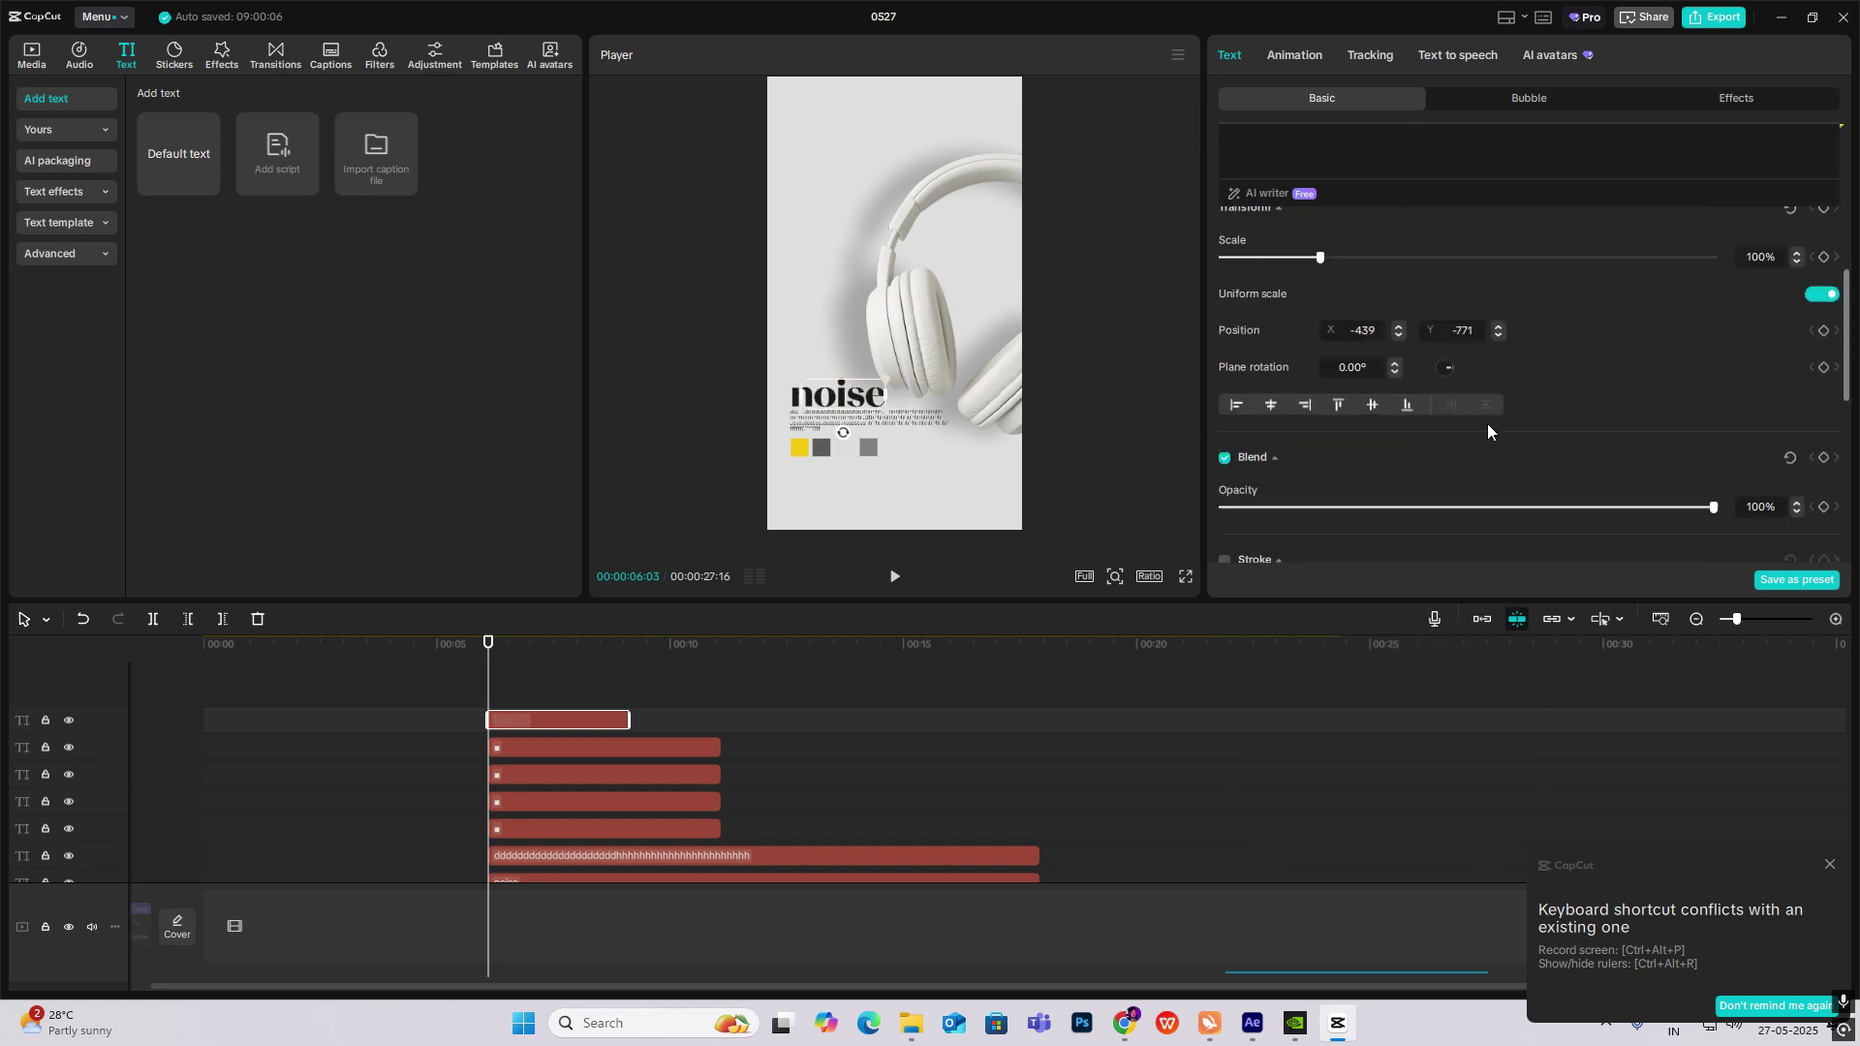
left_click(1225, 272)
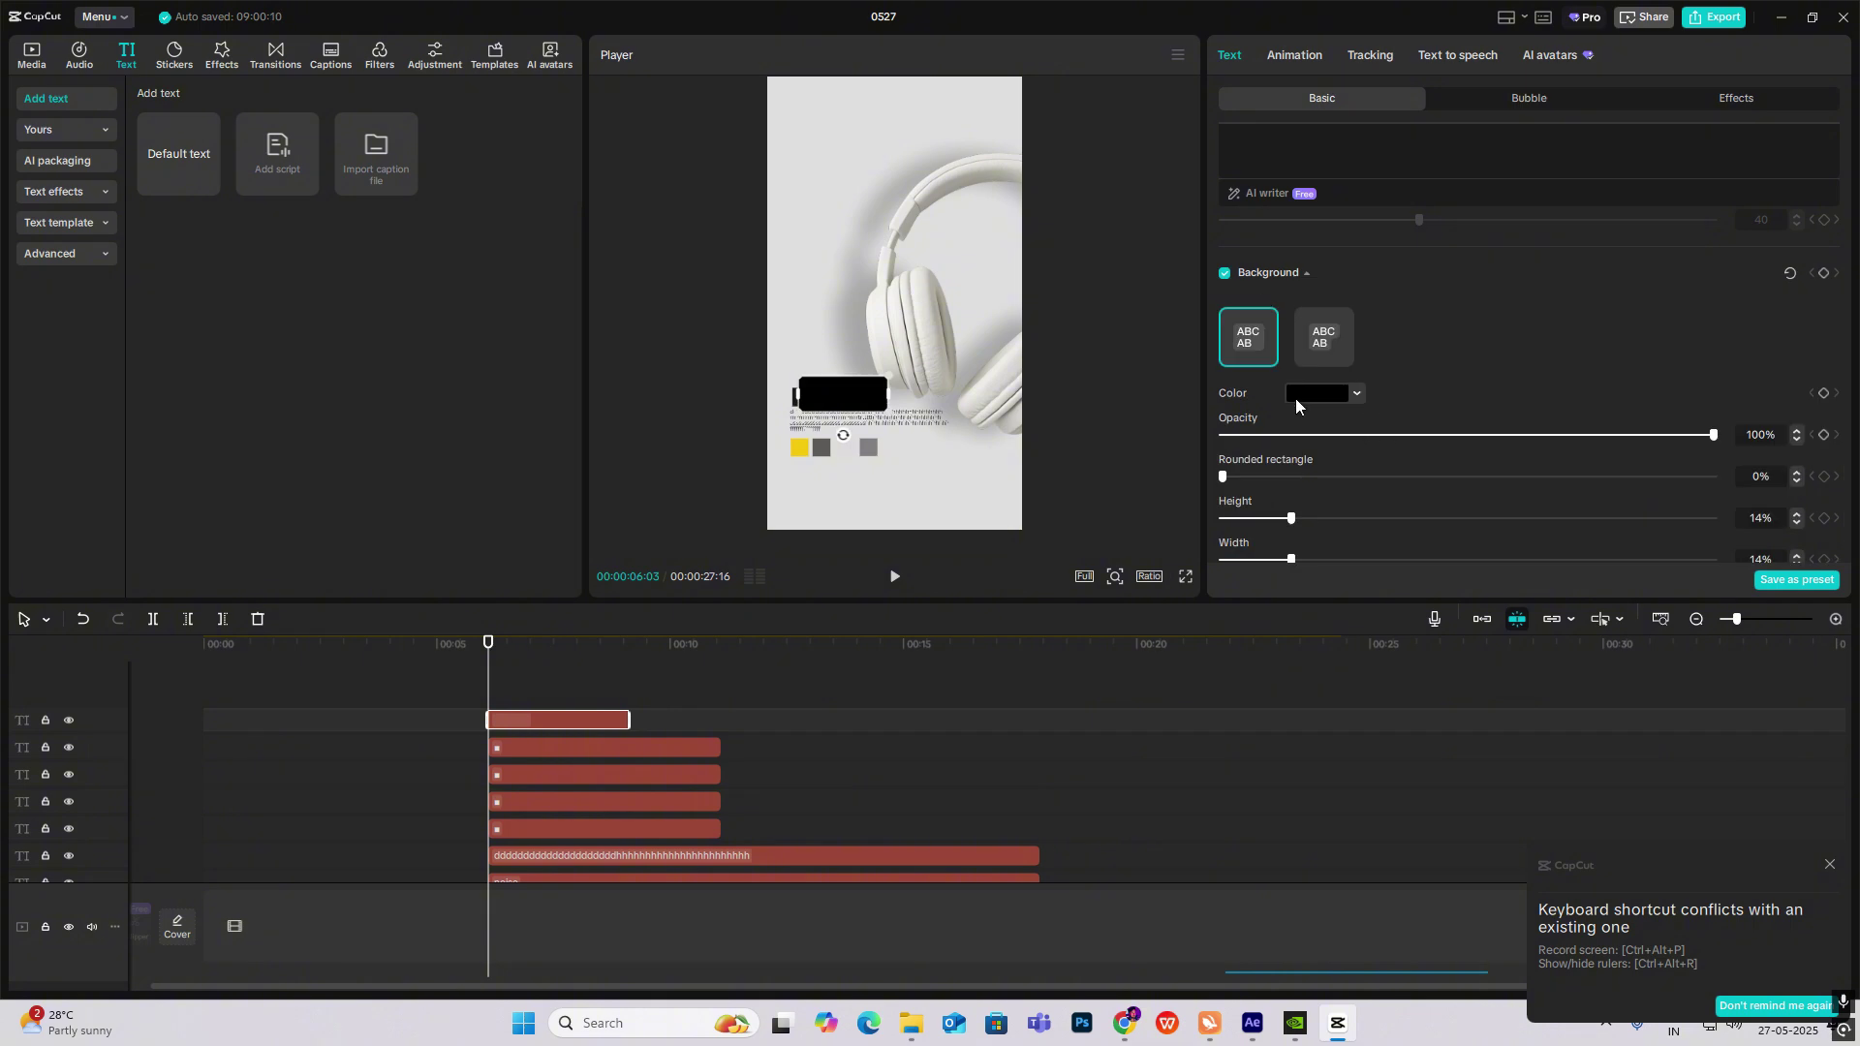
left_click(1294, 396)
left_click(1249, 560)
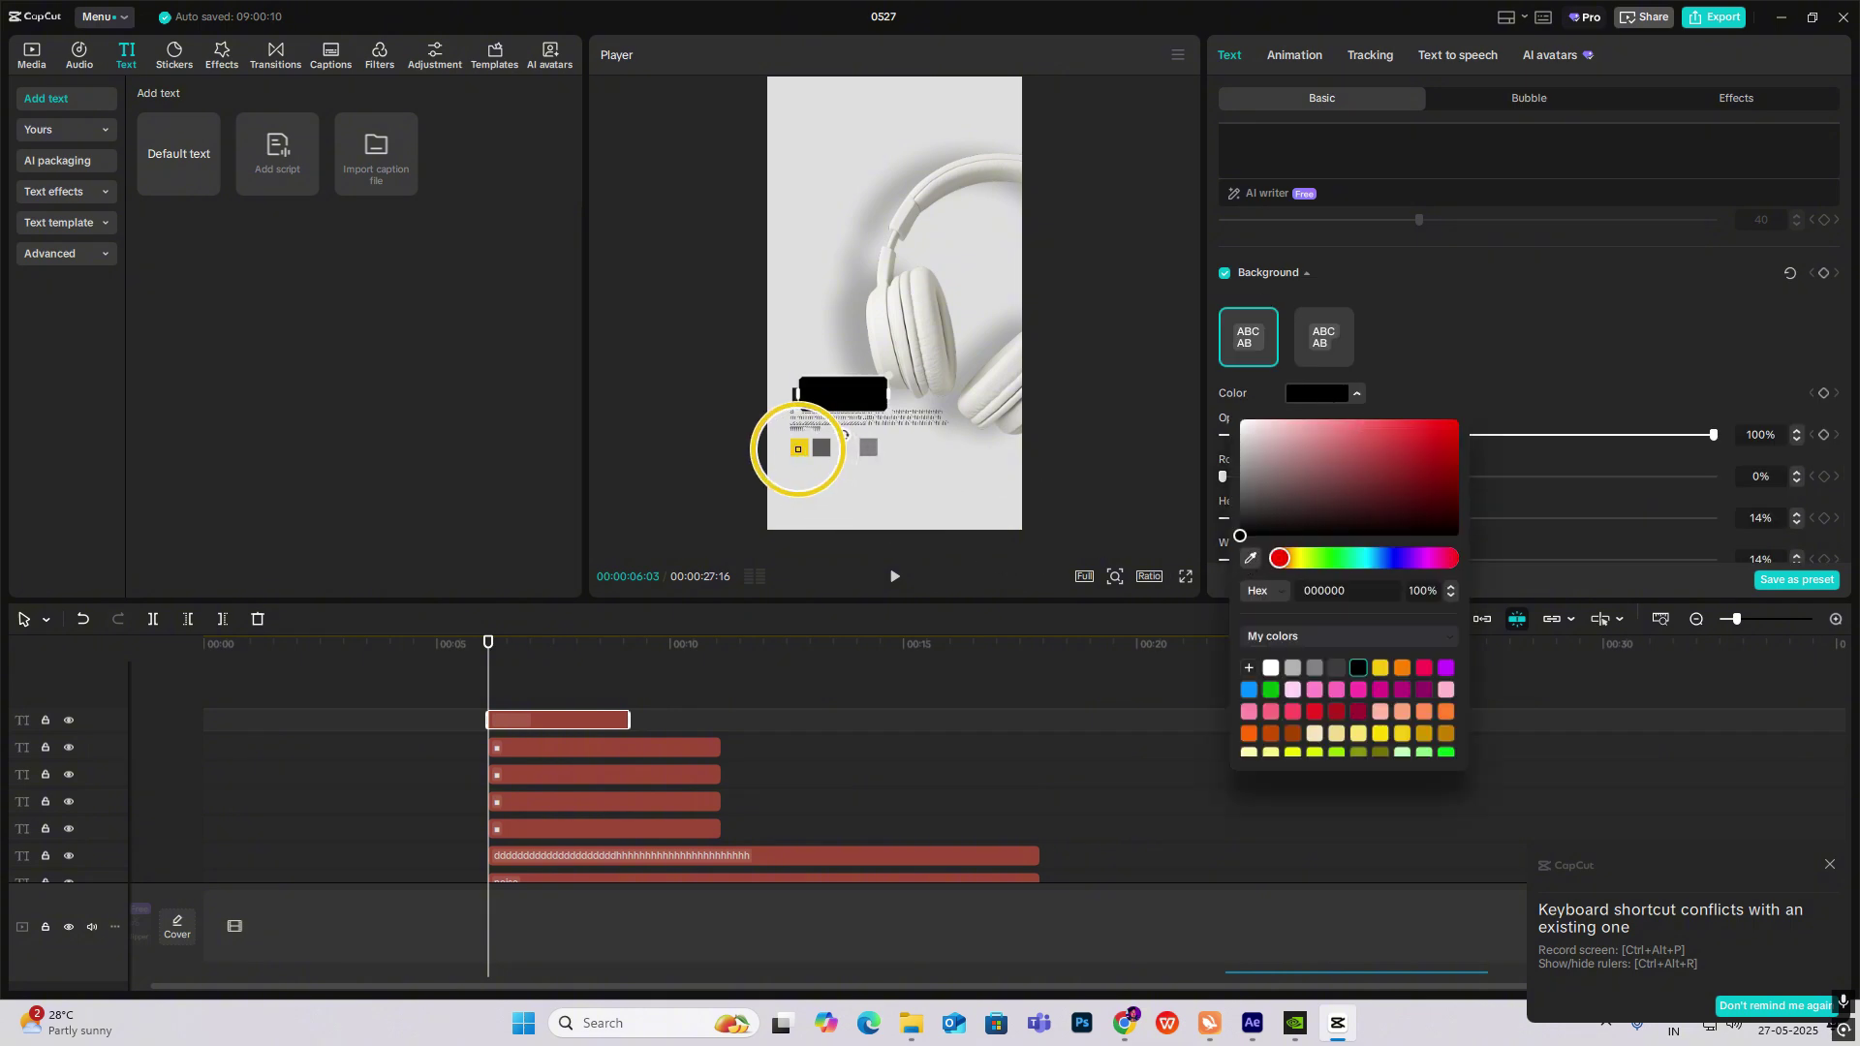
left_click(800, 447)
left_click(1433, 369)
scroll(1325, 433, "up", 10)
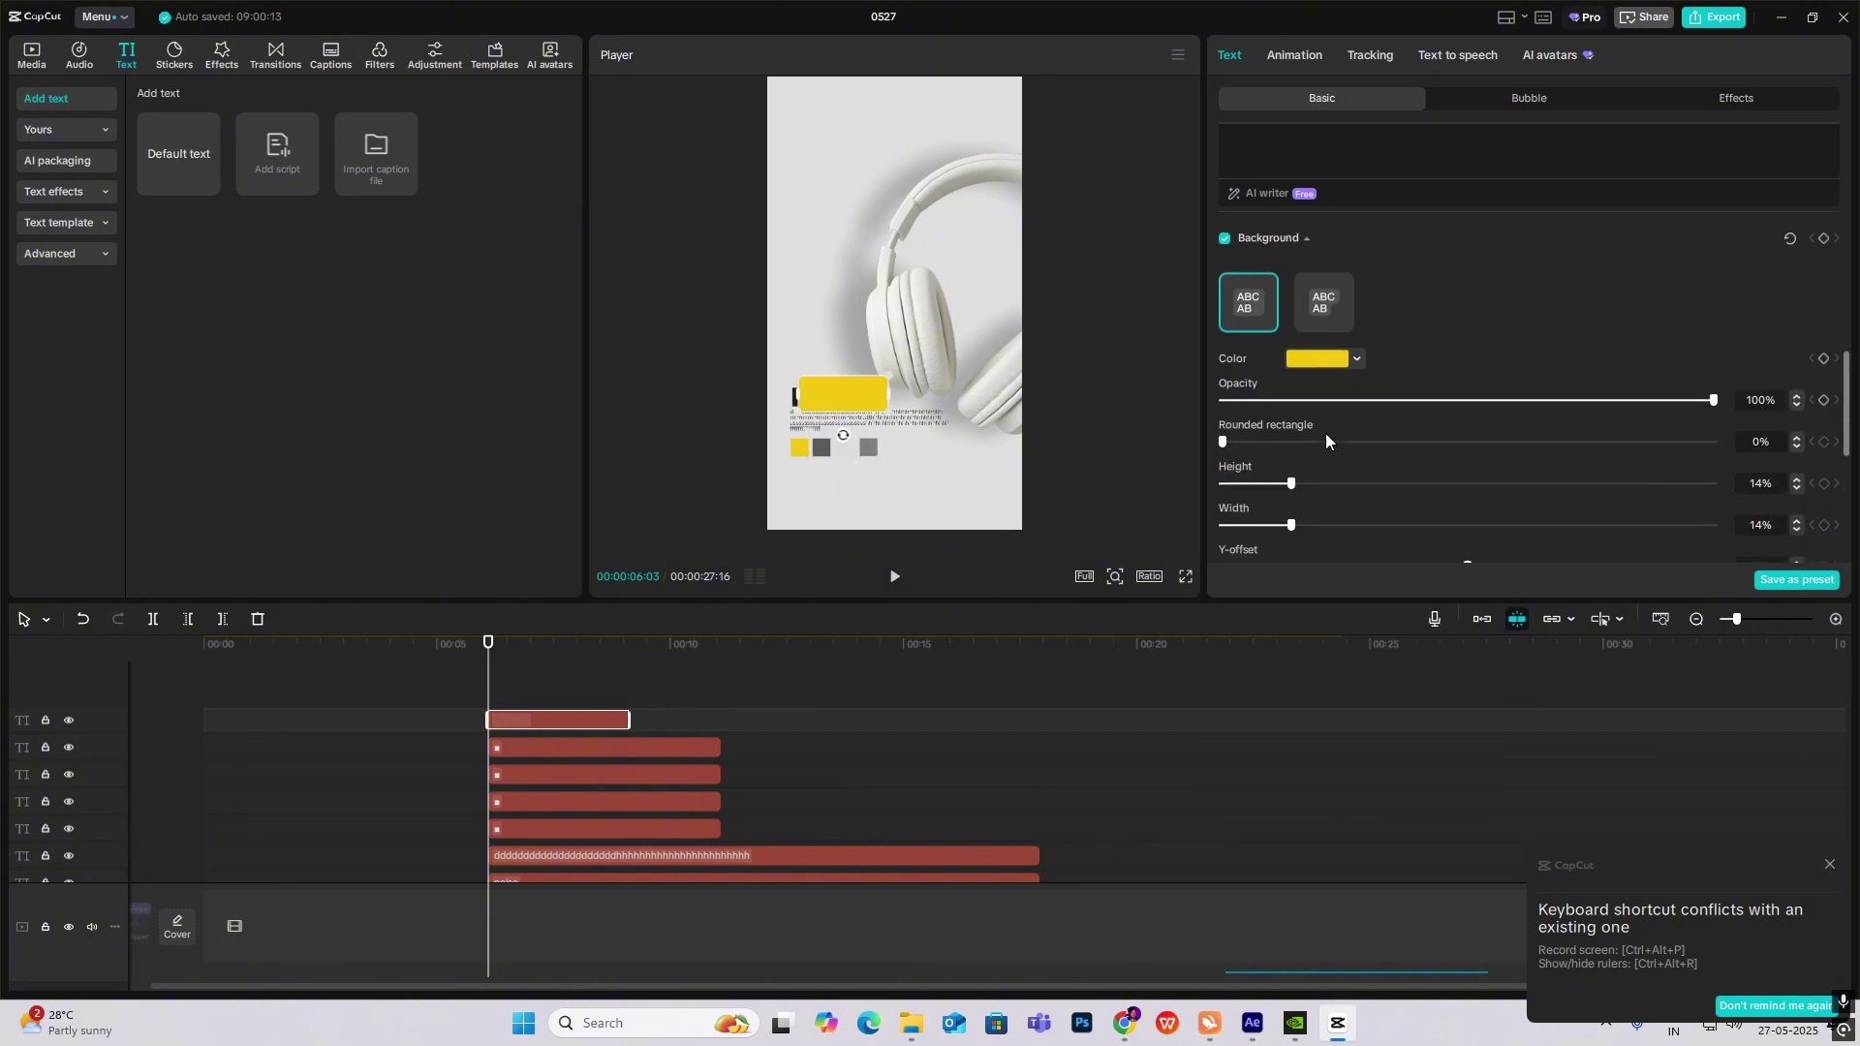
Scale the yellow box to 114% width and 90% height at X -489, Y -784, and move its layer behind the noise title.
scroll(1671, 432, "down", 6)
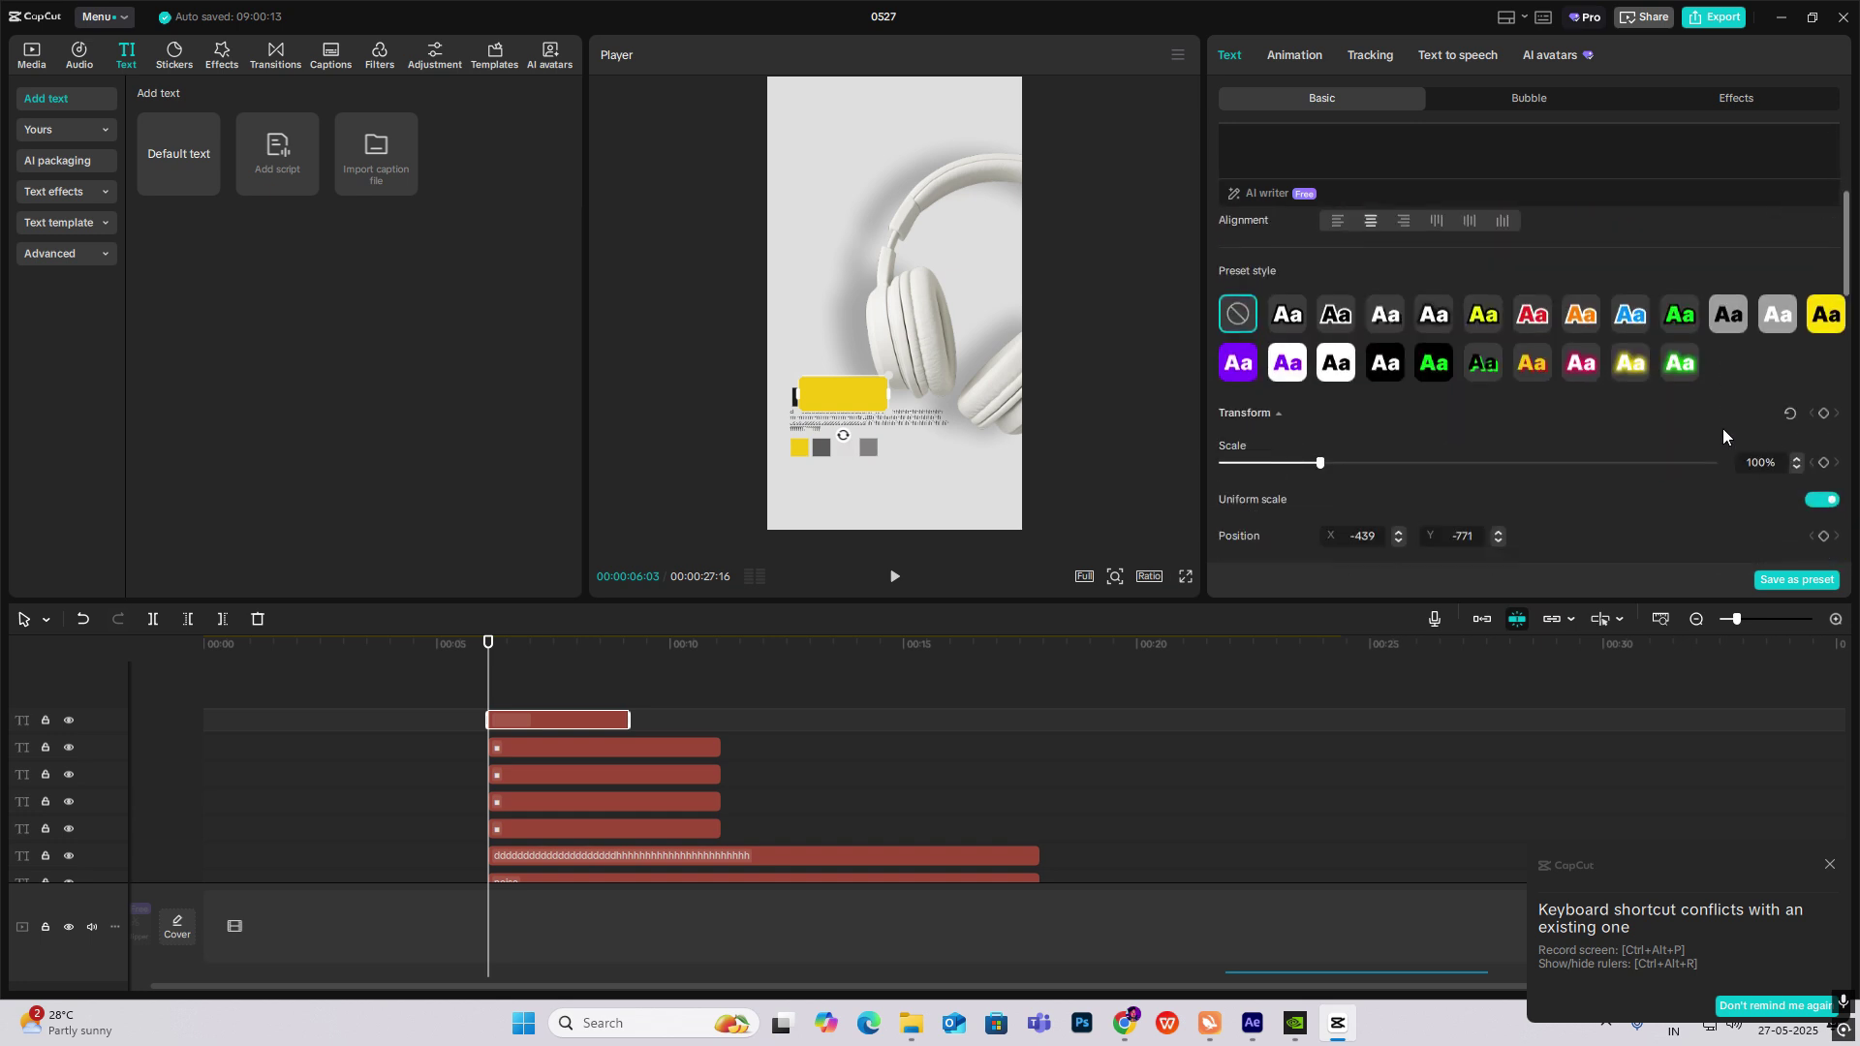
left_click_drag(1324, 419, 1311, 477)
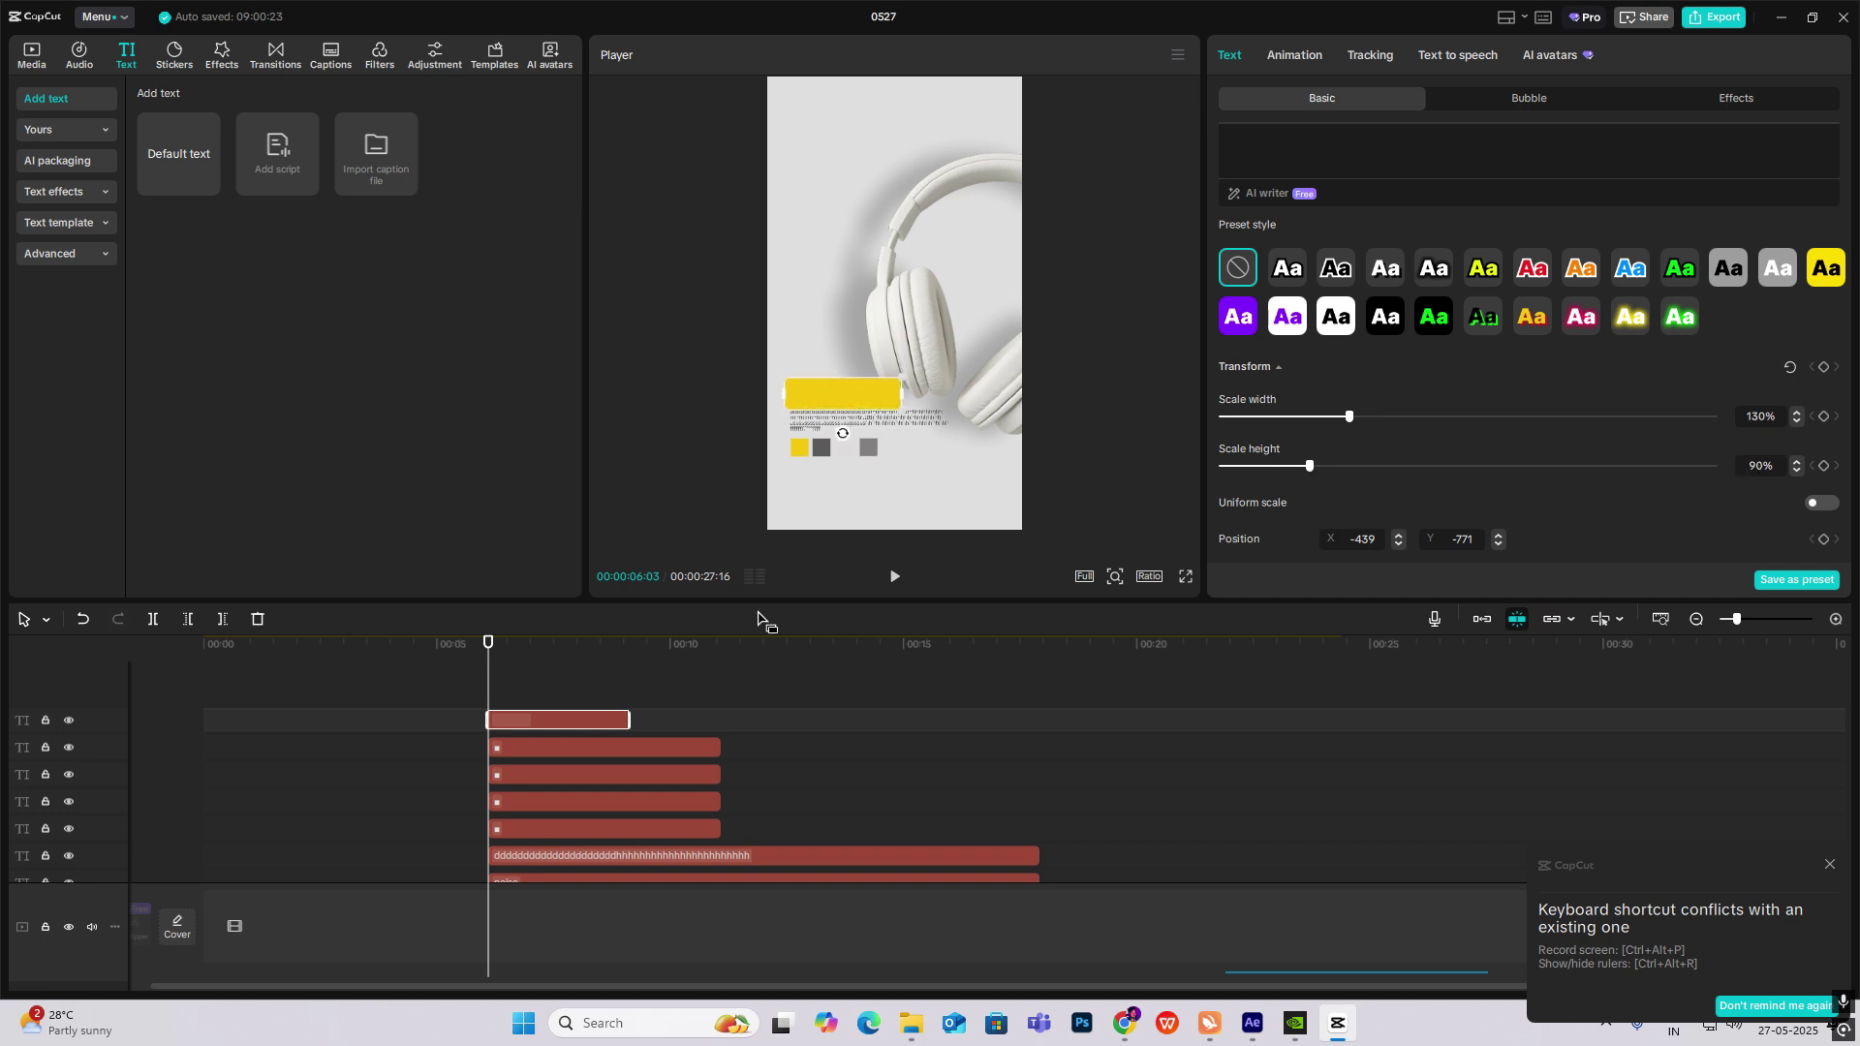
left_click_drag(514, 722, 528, 841)
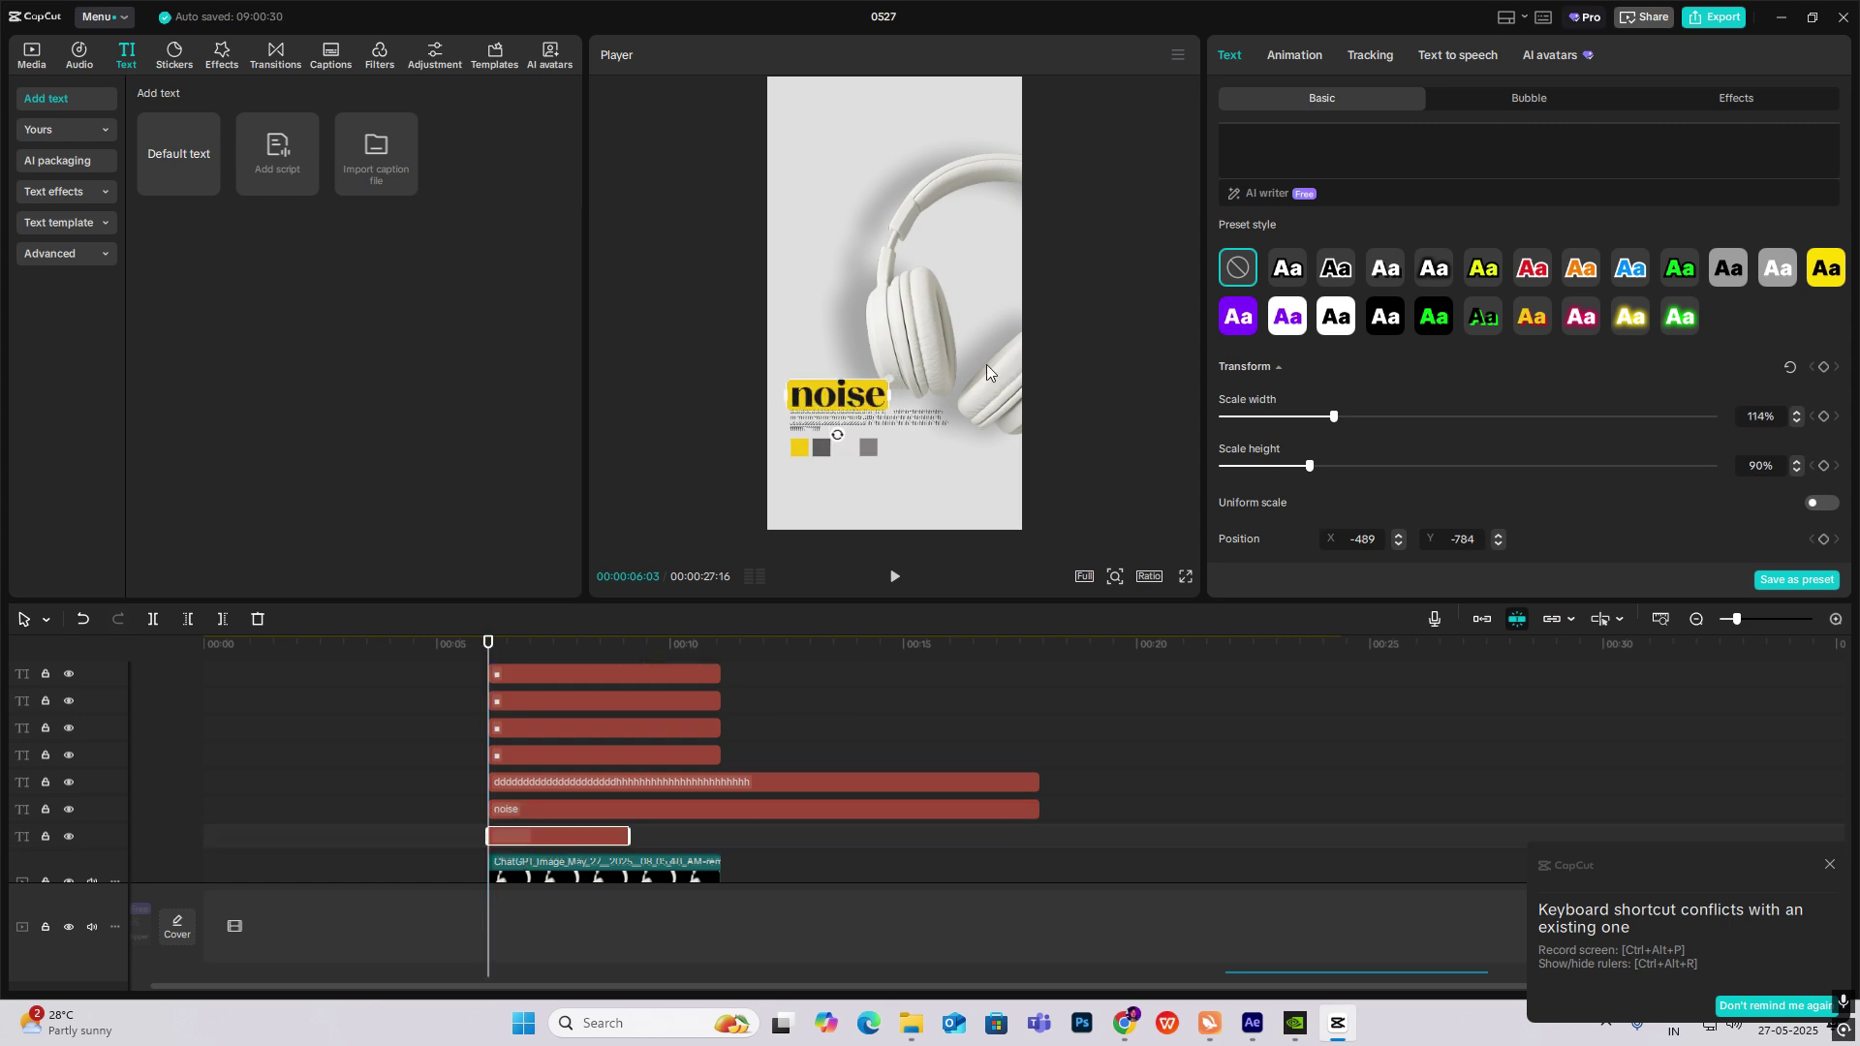
Extend the yellow highlight clip so its end matches the end of the headphones image clips.
left_click(651, 860)
scroll(939, 831, "down", 3)
left_click(939, 830)
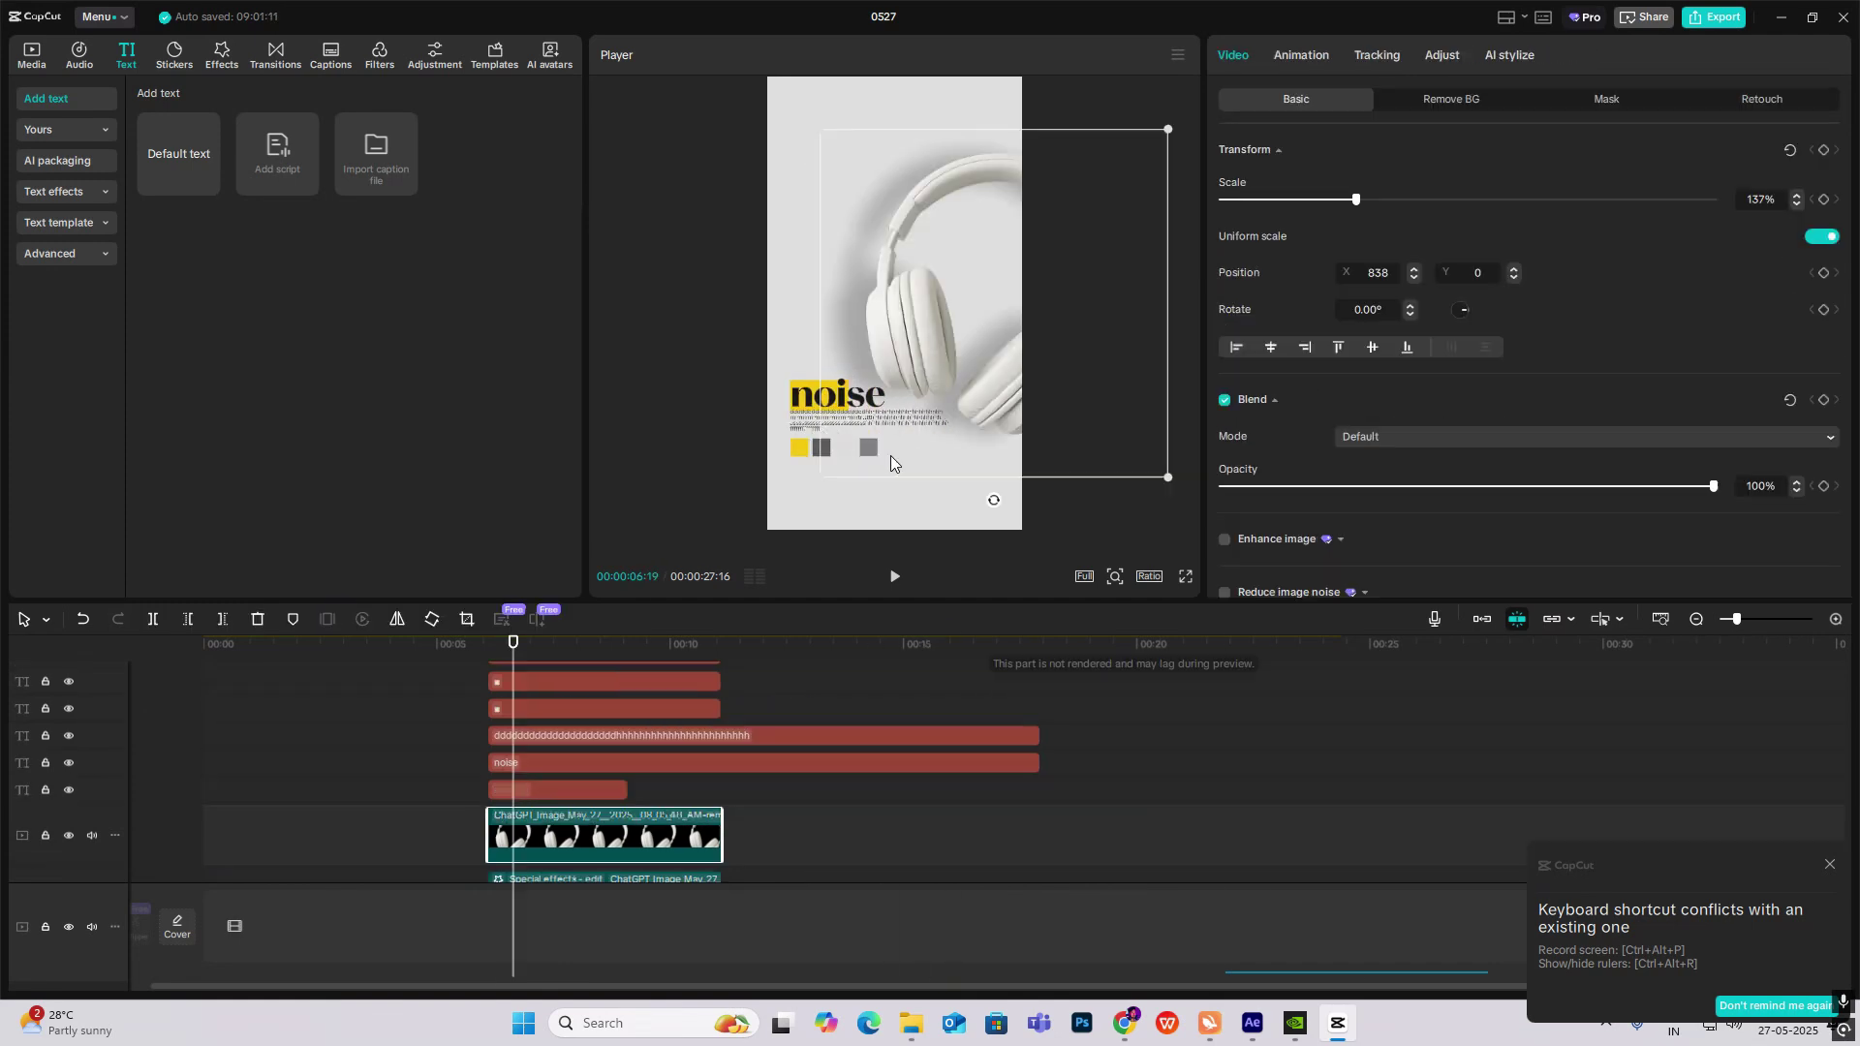
left_click(547, 646)
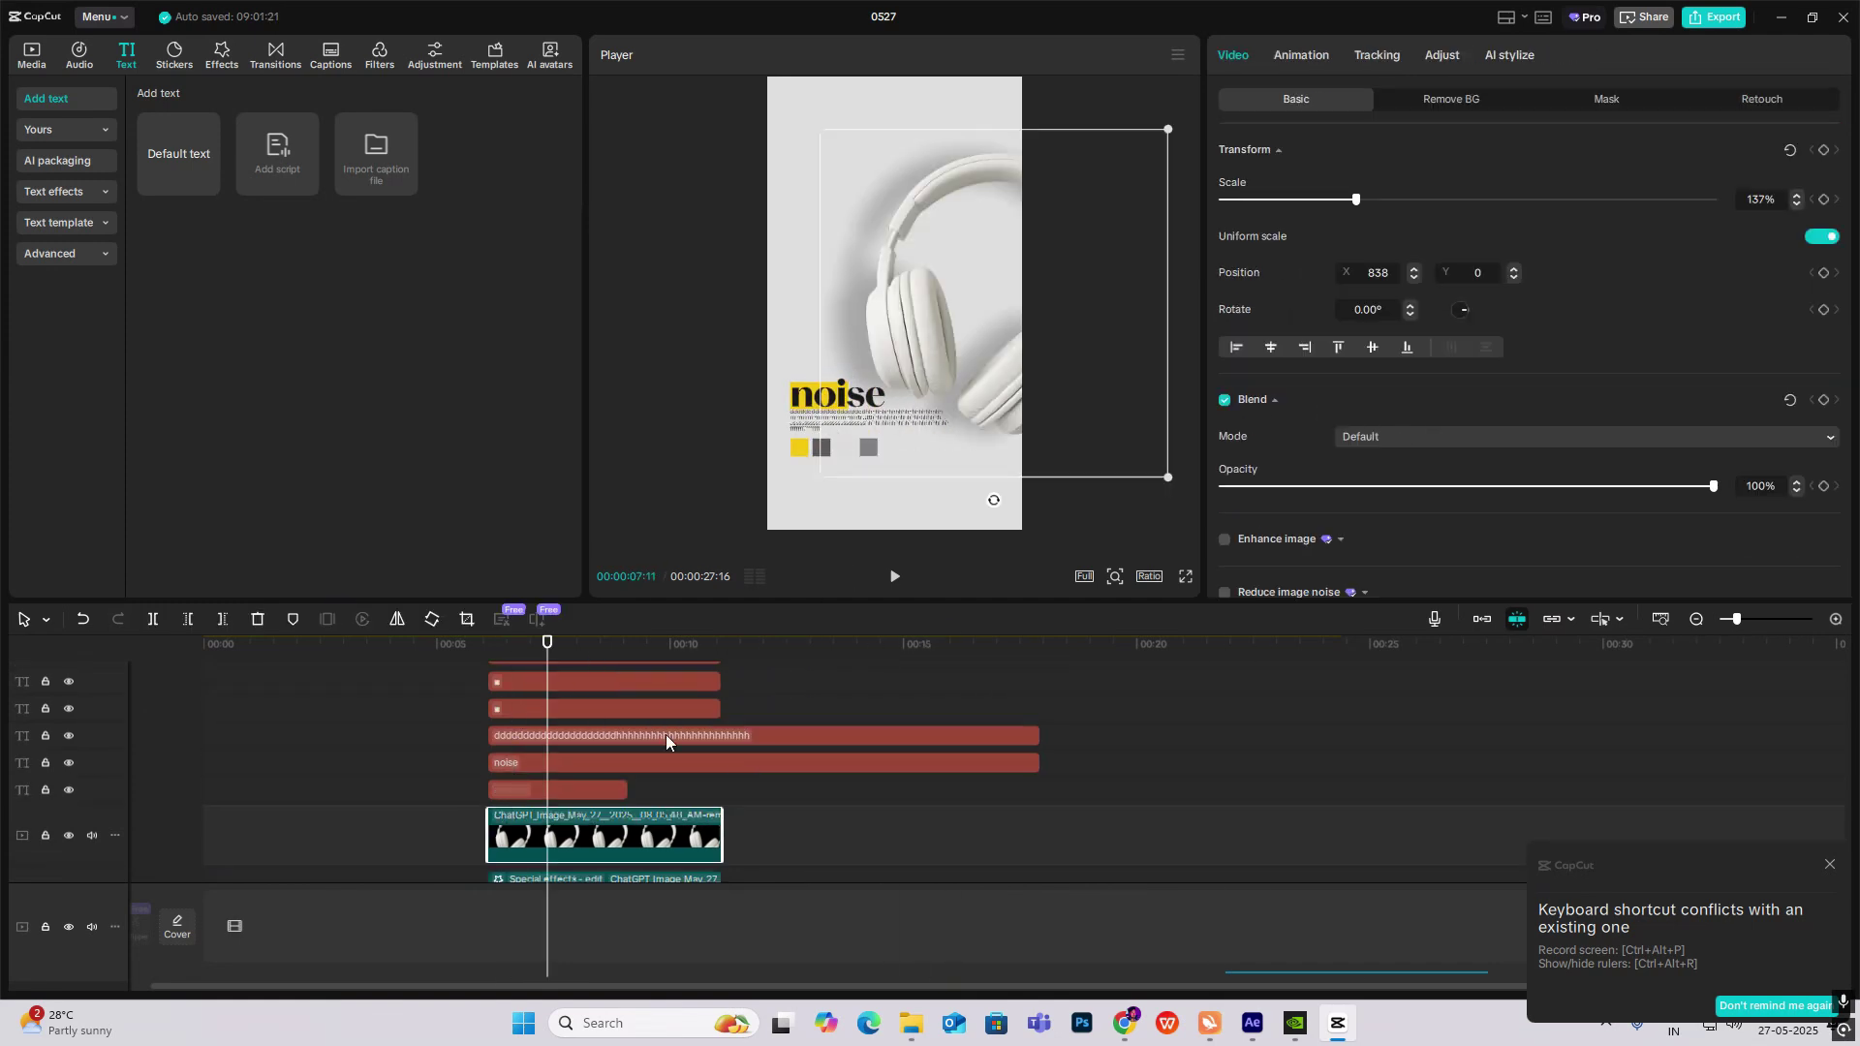
scroll(552, 783, "up", 2)
left_click(485, 670)
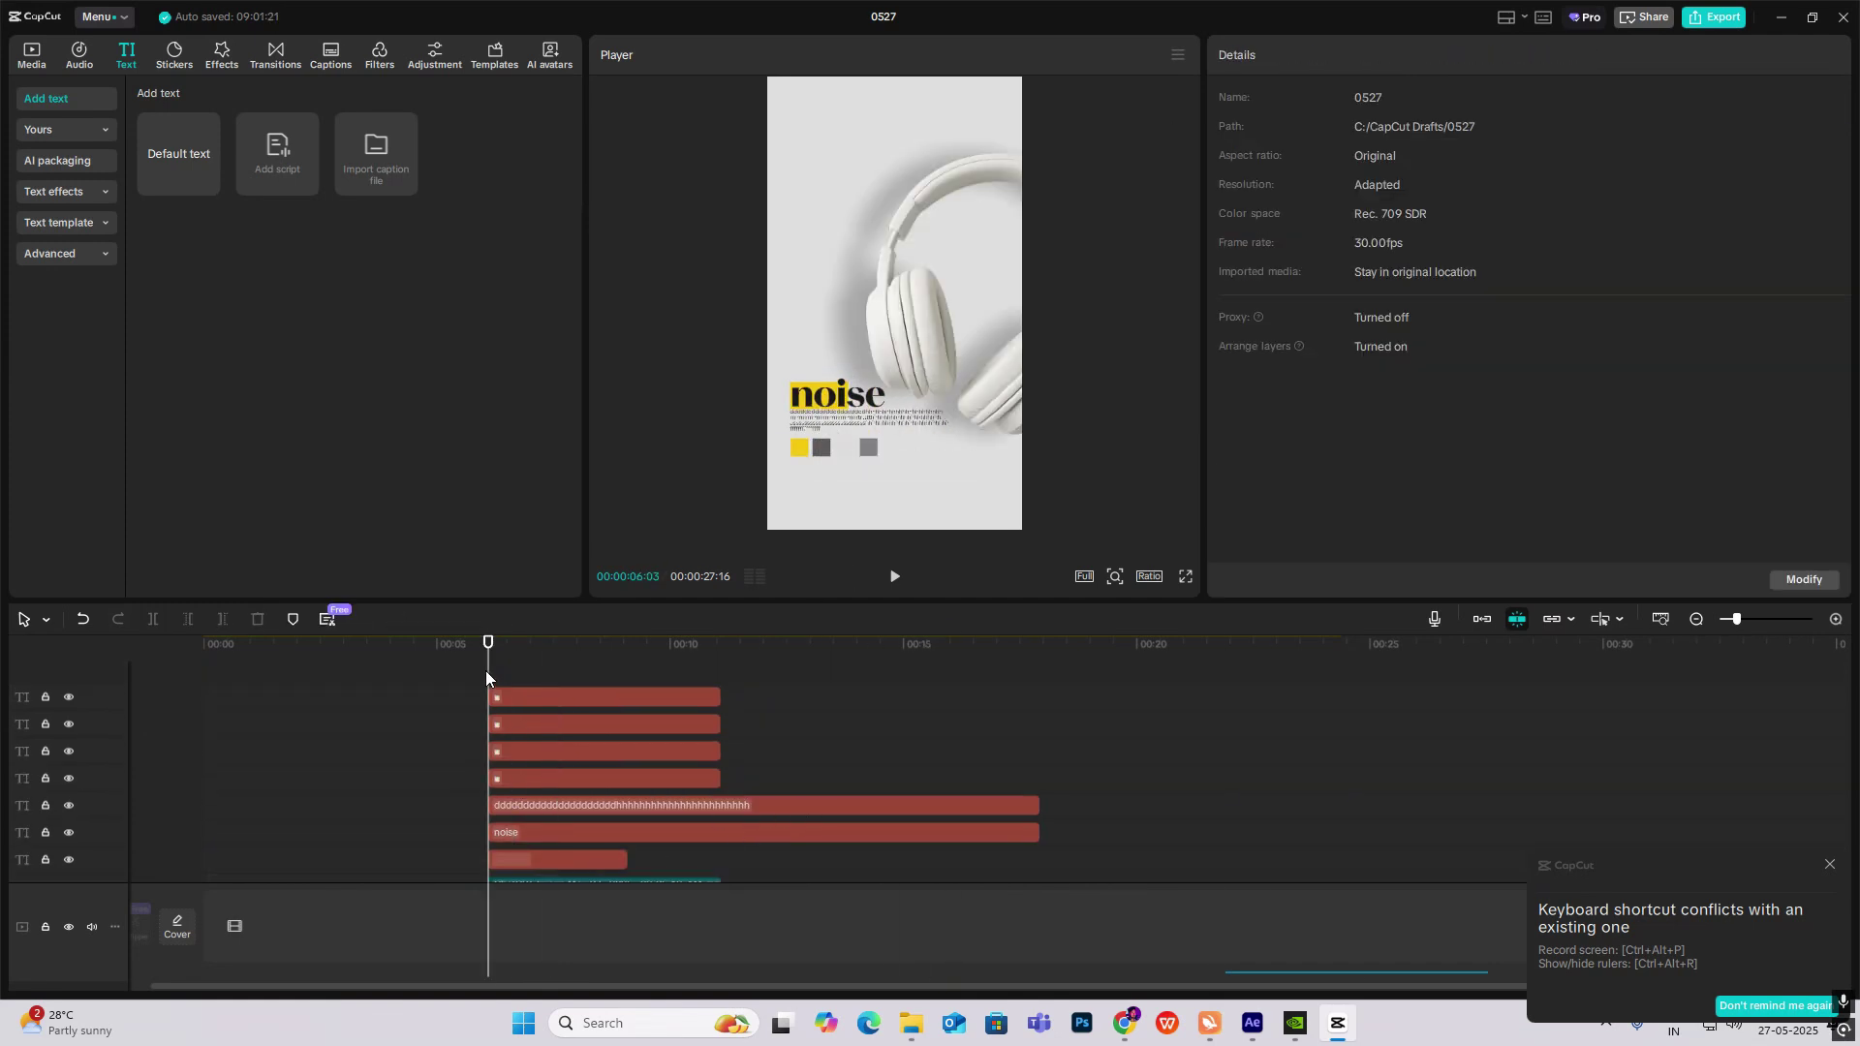
left_click_drag(485, 671, 531, 686)
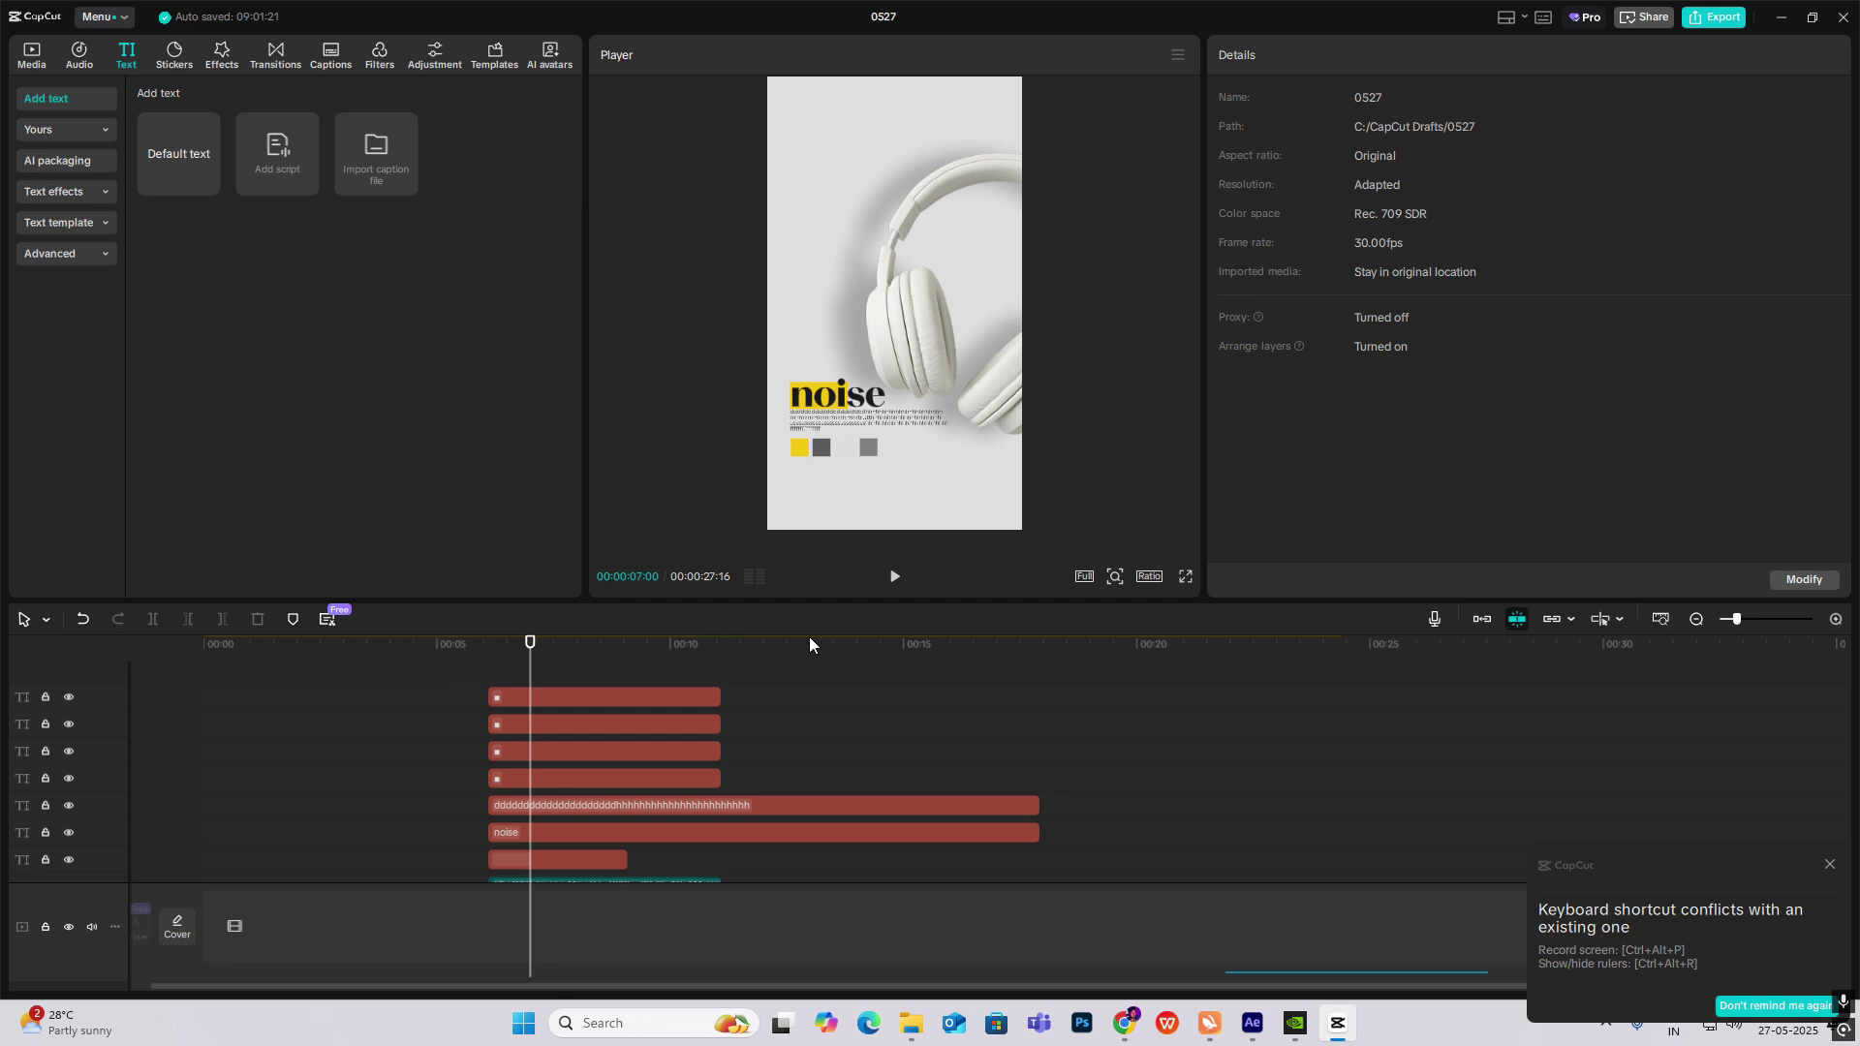
scroll(676, 723, "down", 2)
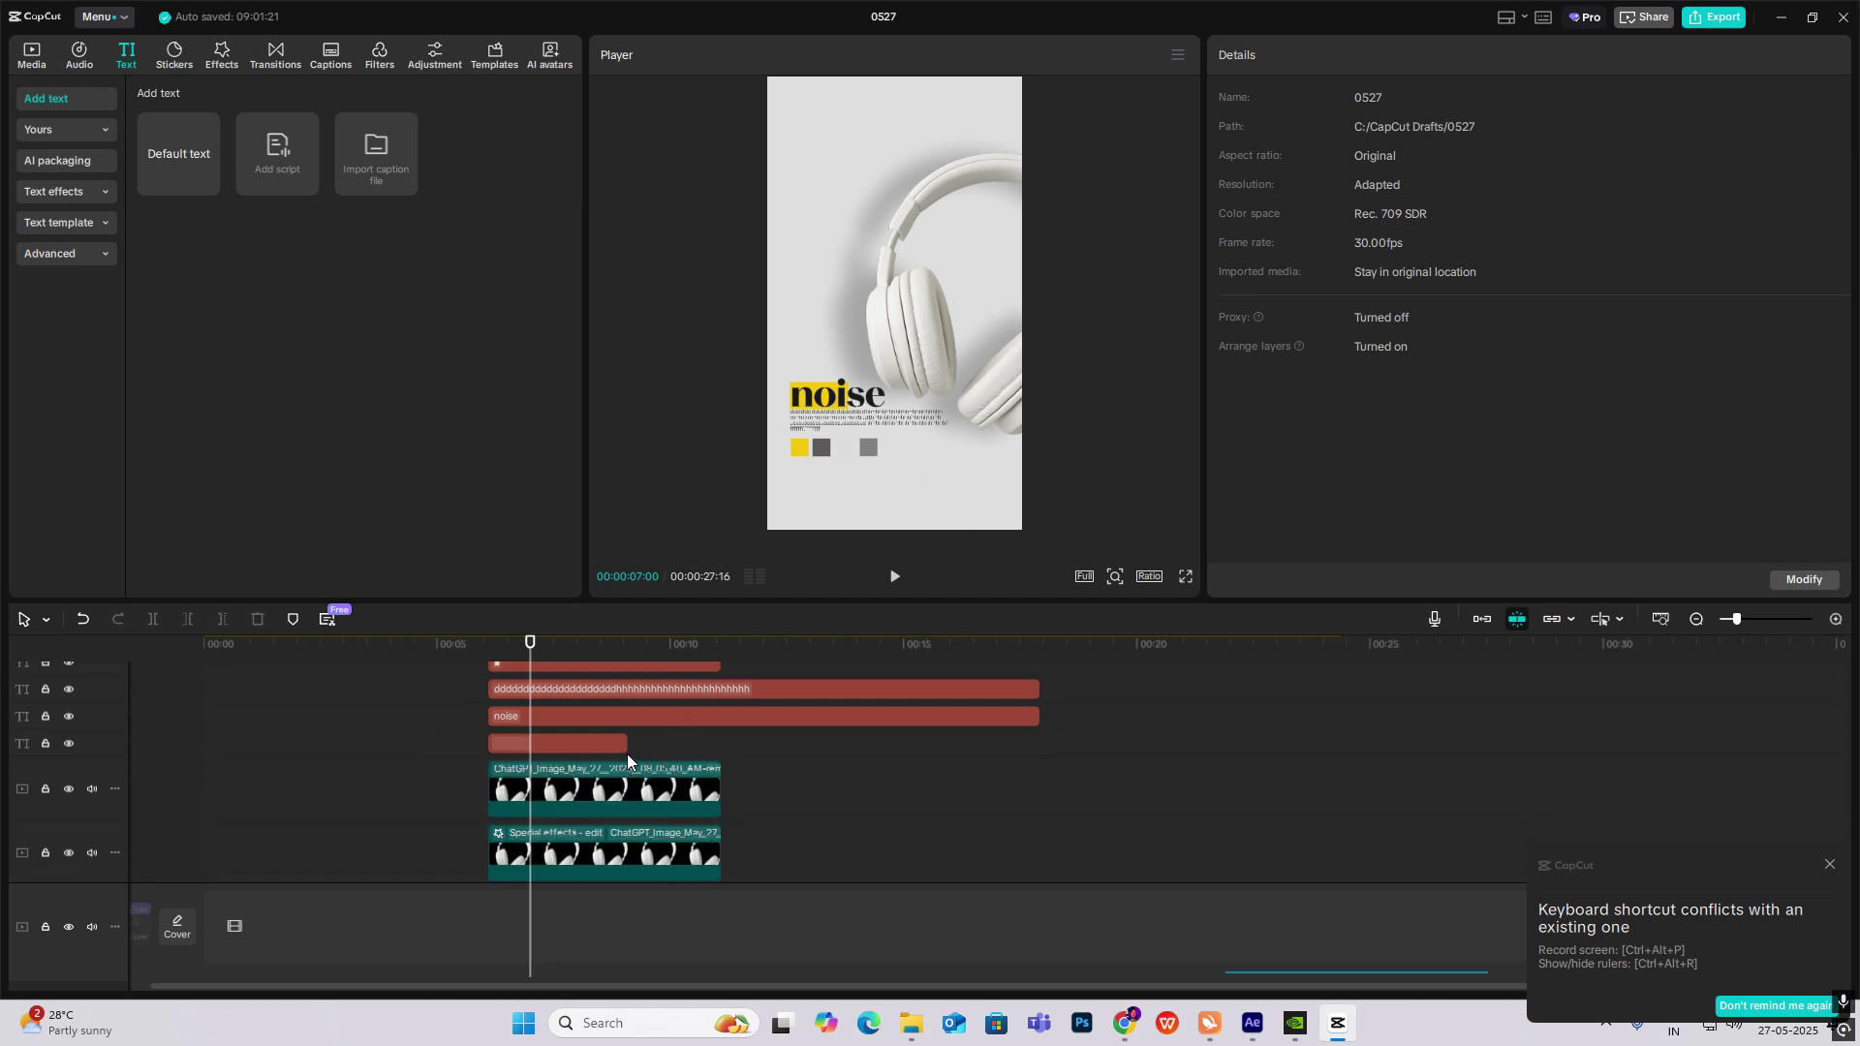
scroll(626, 754, "up", 1)
left_click_drag(625, 789, 720, 790)
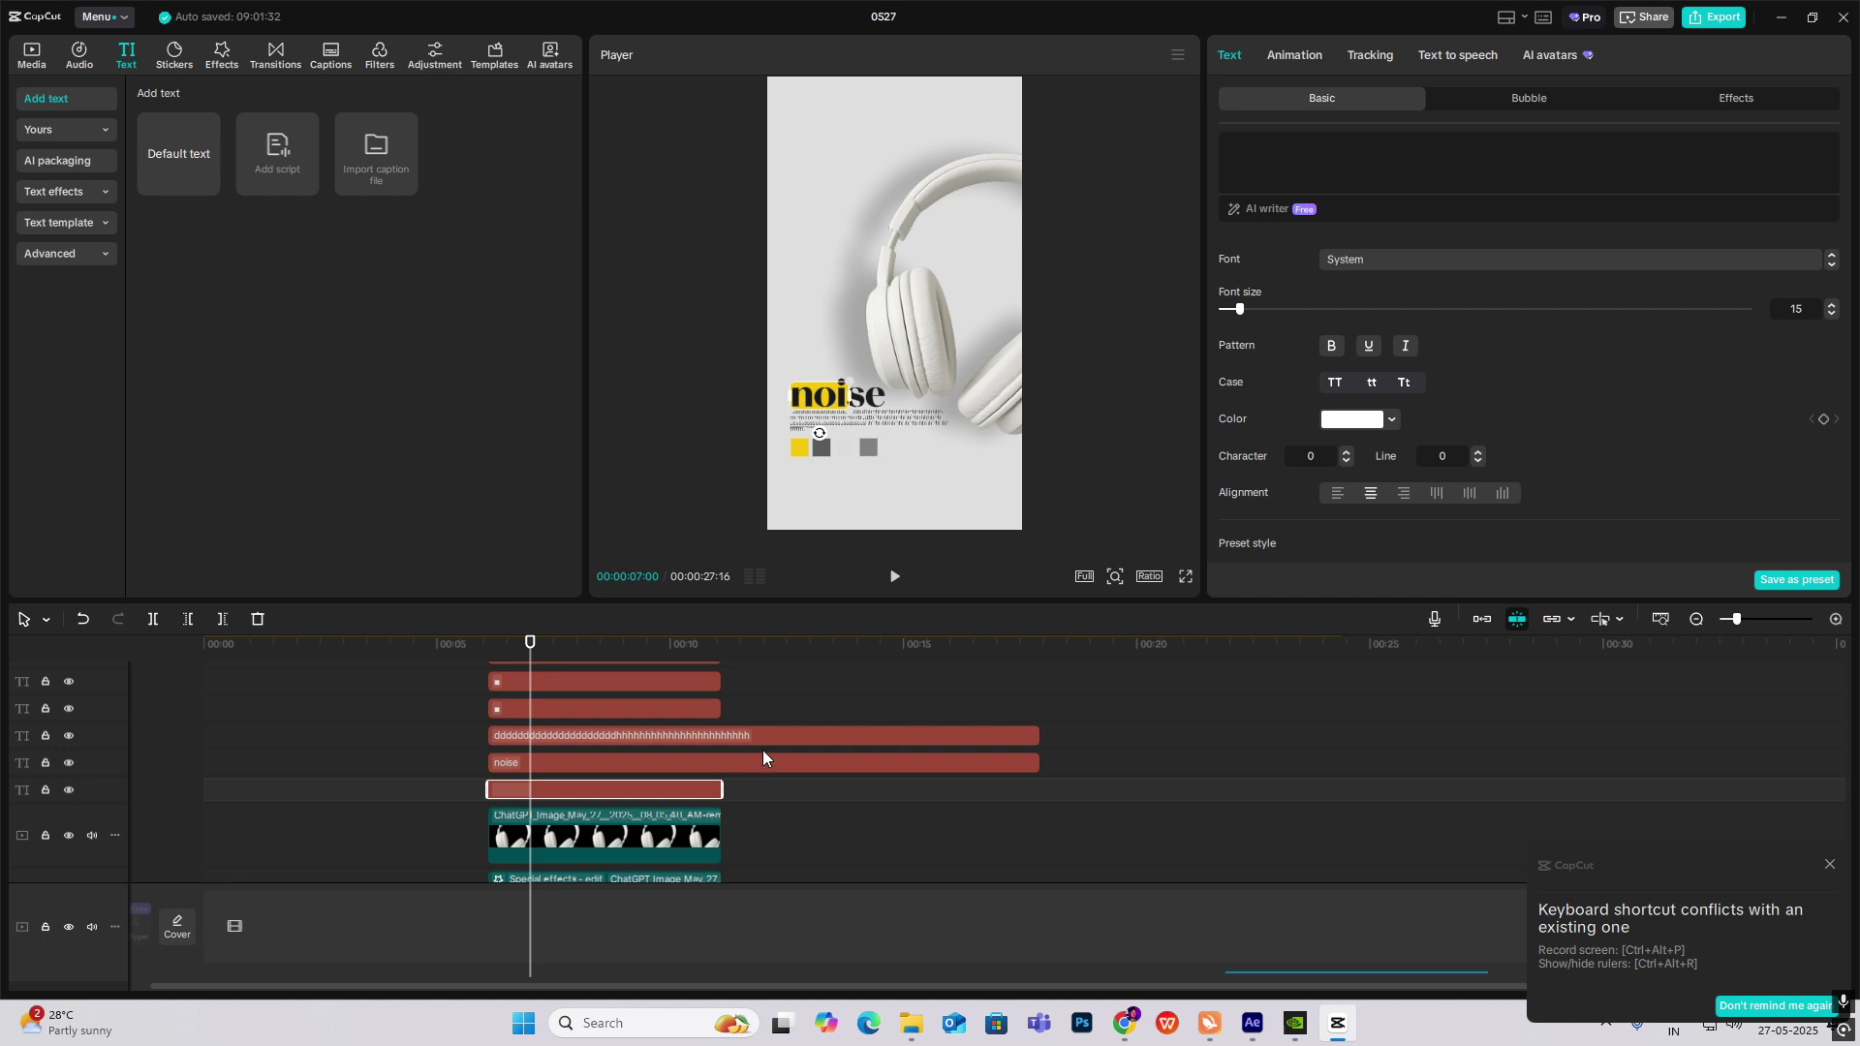
Split the noise title and filler paragraph clips at 00:00:11:03 and delete their excess ends.
left_click(751, 698)
key("Up")
left_click_drag(787, 705, 765, 851)
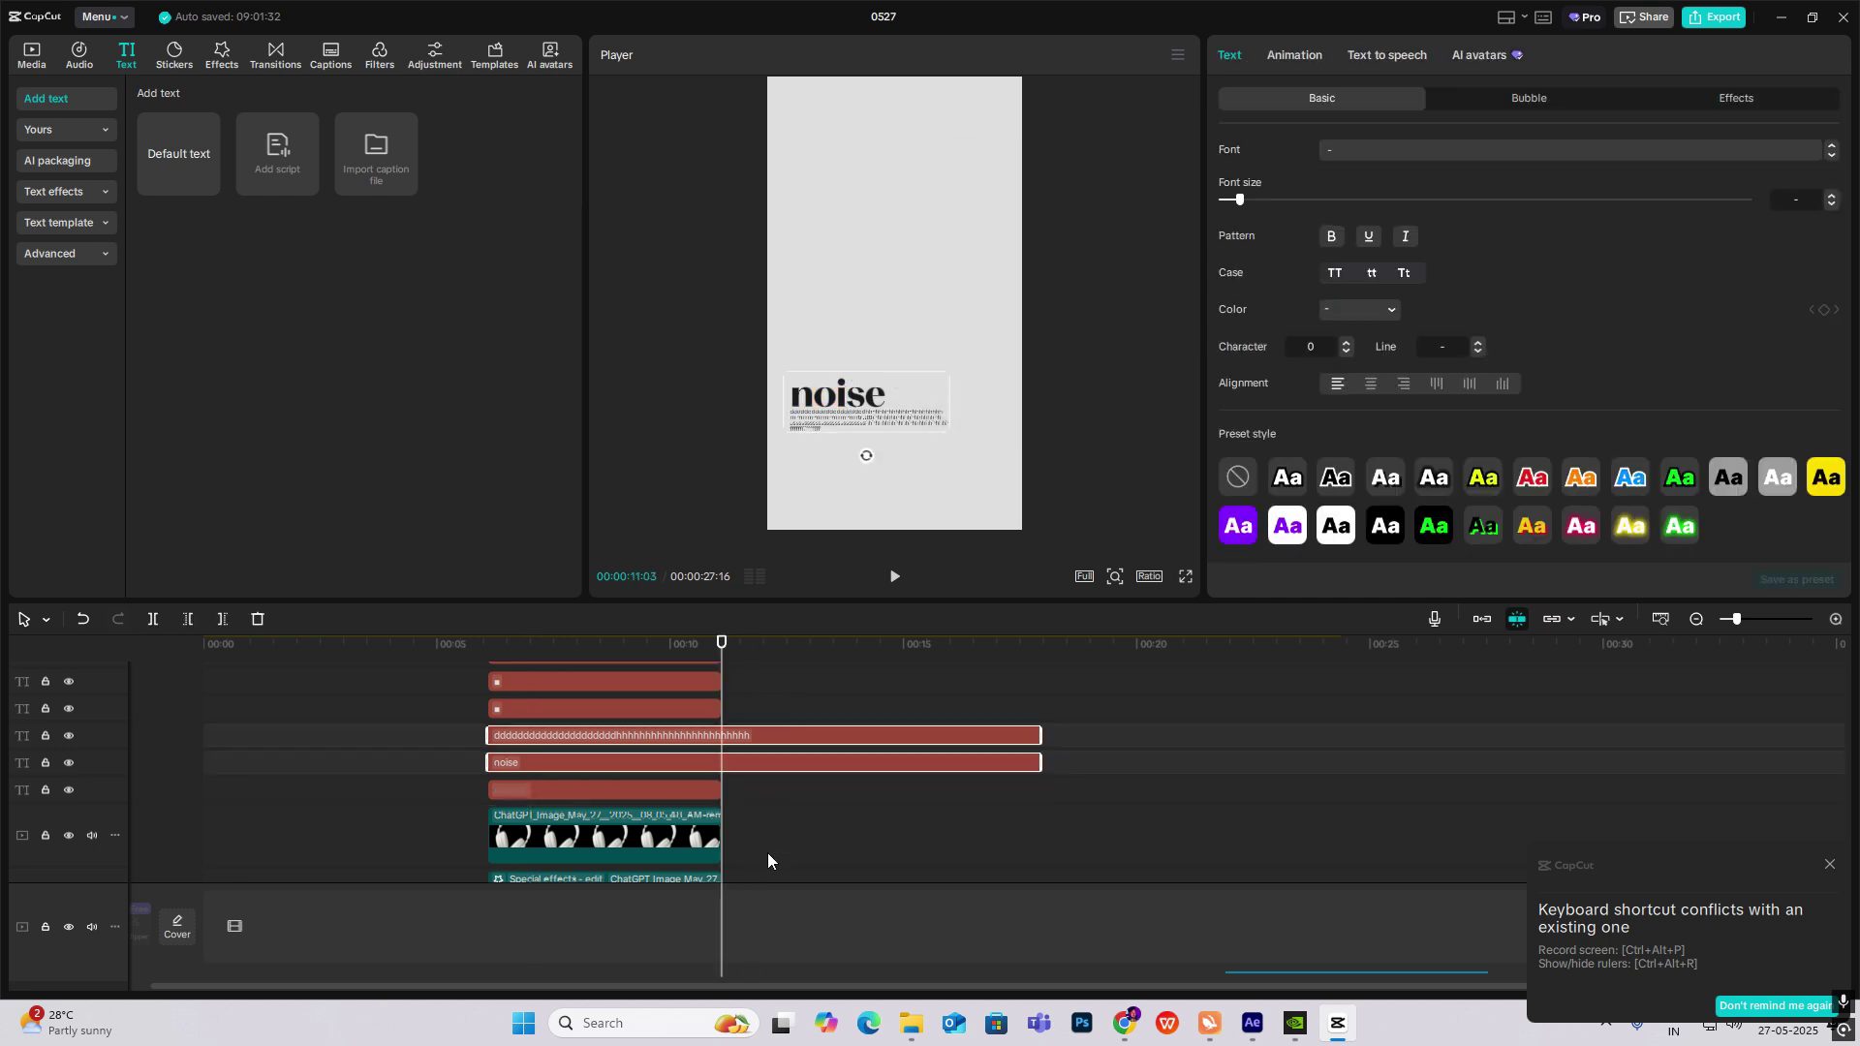
key("ctrl+b")
key("Delete")
Extend all the headphones scene clips together to a duration of 00:00:07:28.
key("Up")
scroll(822, 711, "up", 2)
left_click_drag(835, 678, 556, 789)
left_click_drag(722, 756, 858, 756)
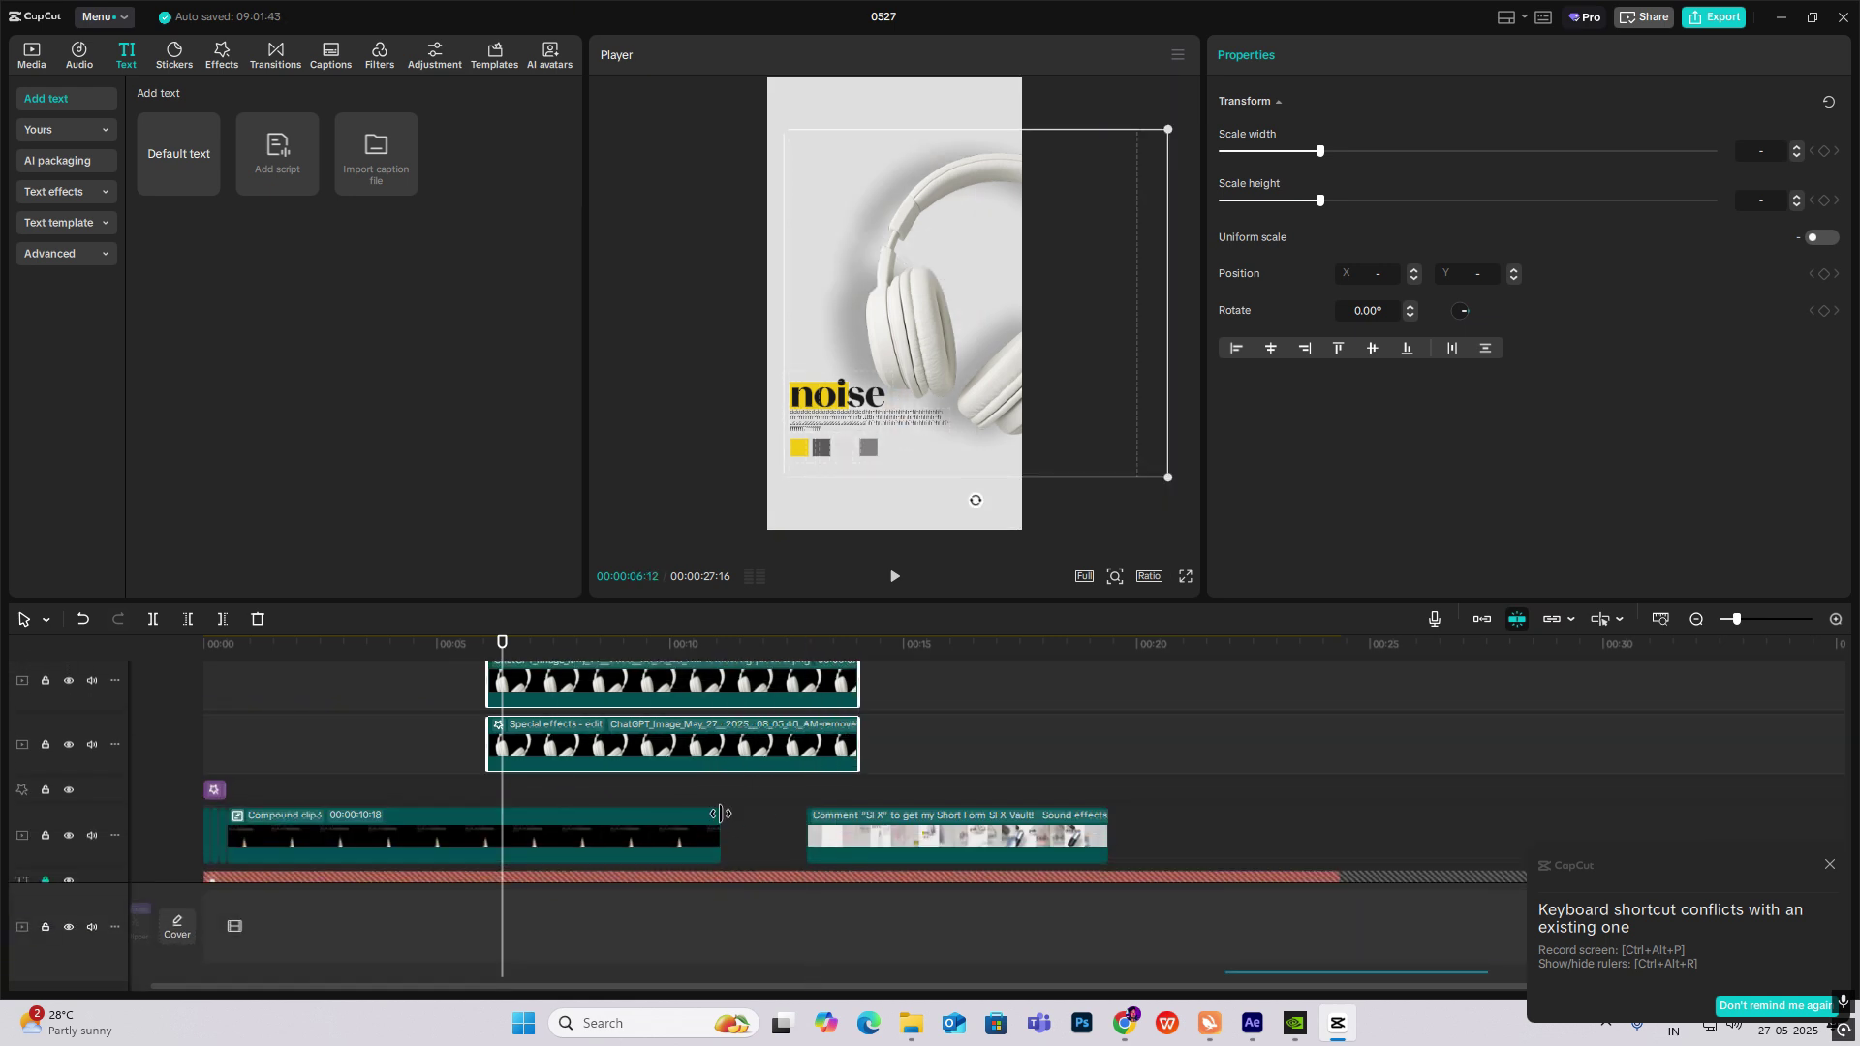
Combine all the selected headphones scene layers into one compound clip.
scroll(719, 814, "up", 2)
scroll(719, 814, "up", 2)
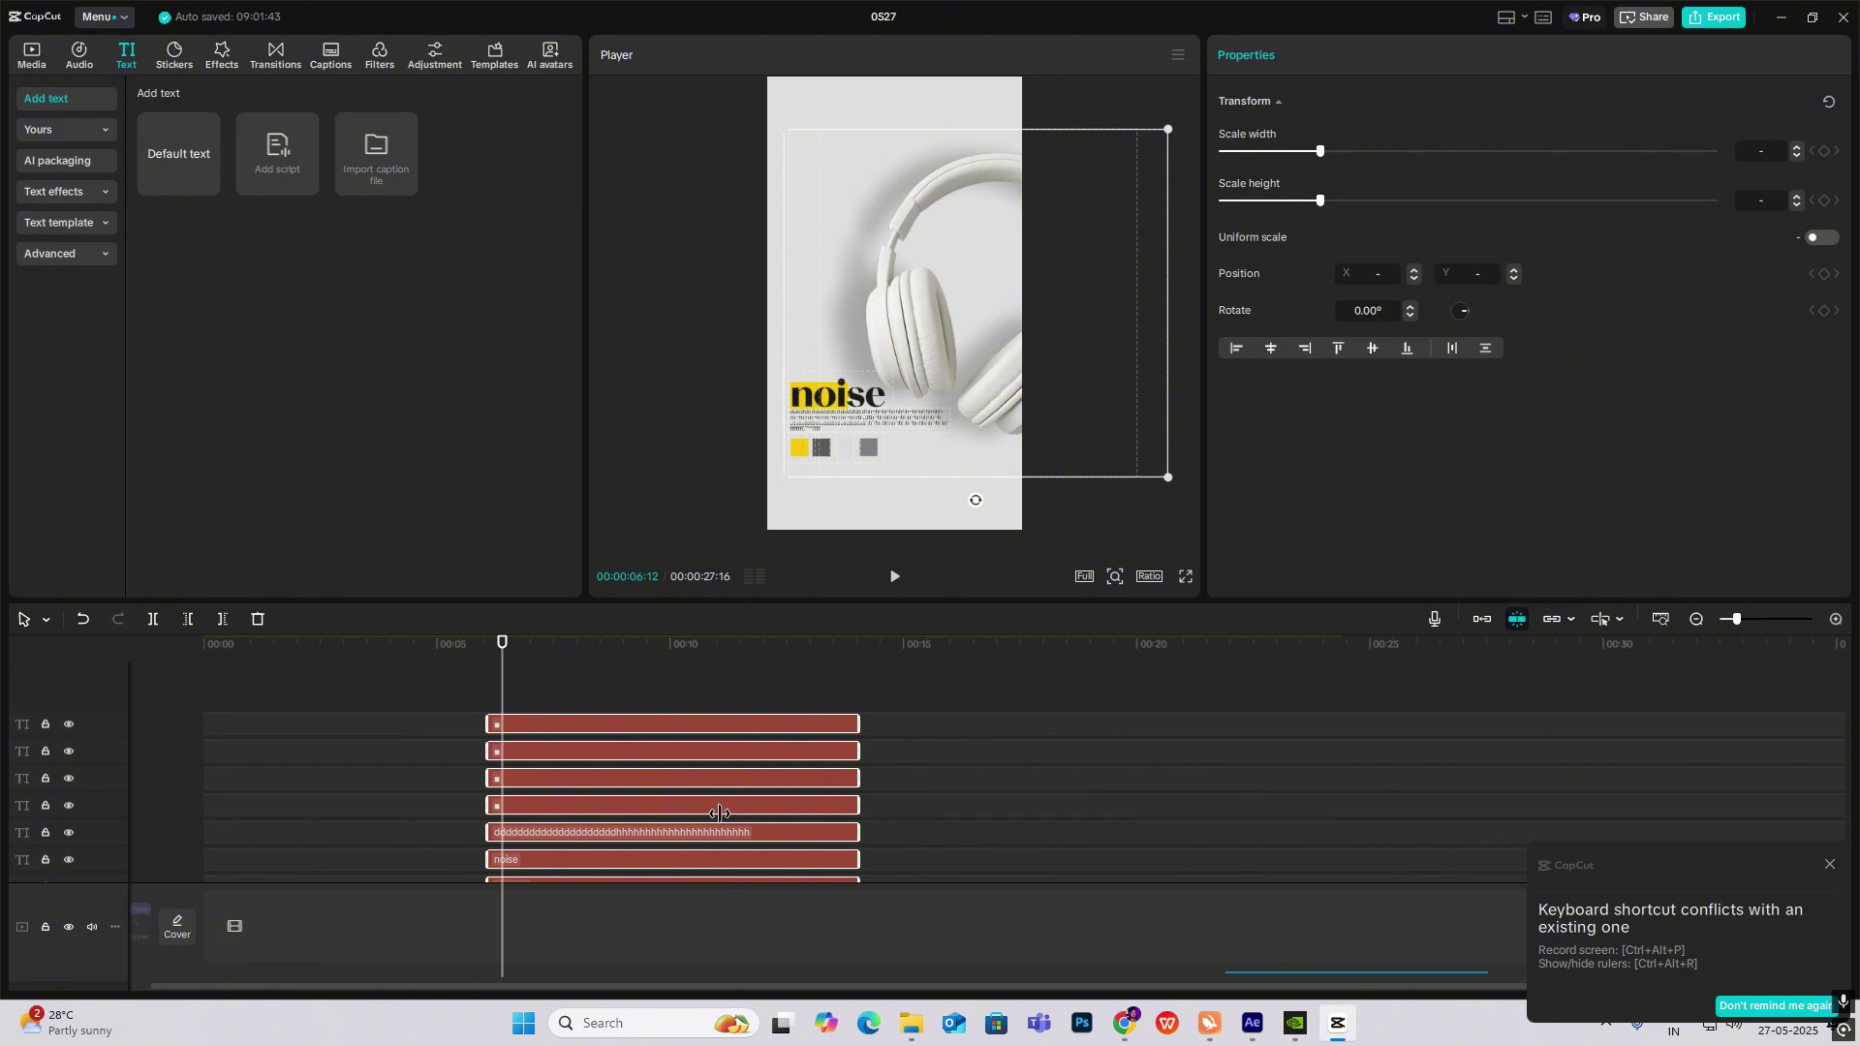
scroll(719, 813, "down", 2)
left_click(723, 766)
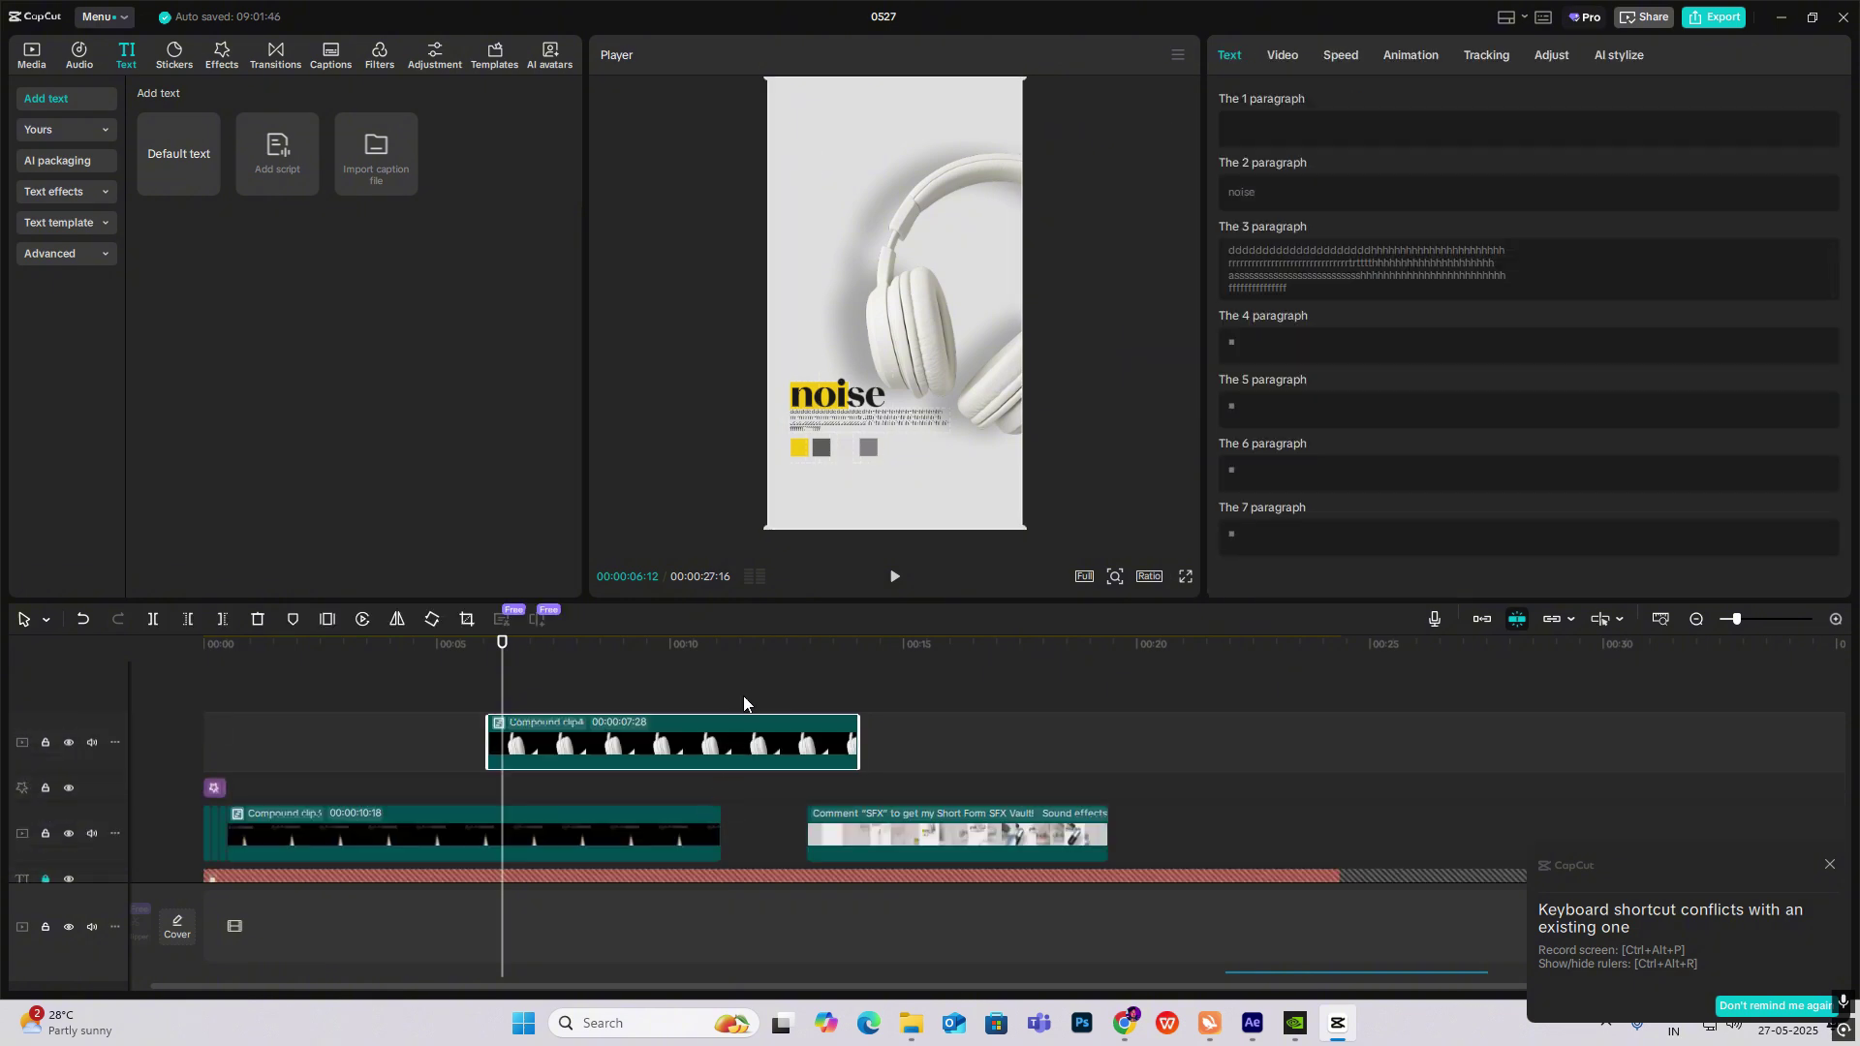
Add transform keyframes to the headphones compound clip at 00:00:06:03 and 00:00:08:14 and expand its keyframe graphs.
left_click(488, 698)
left_click(581, 741)
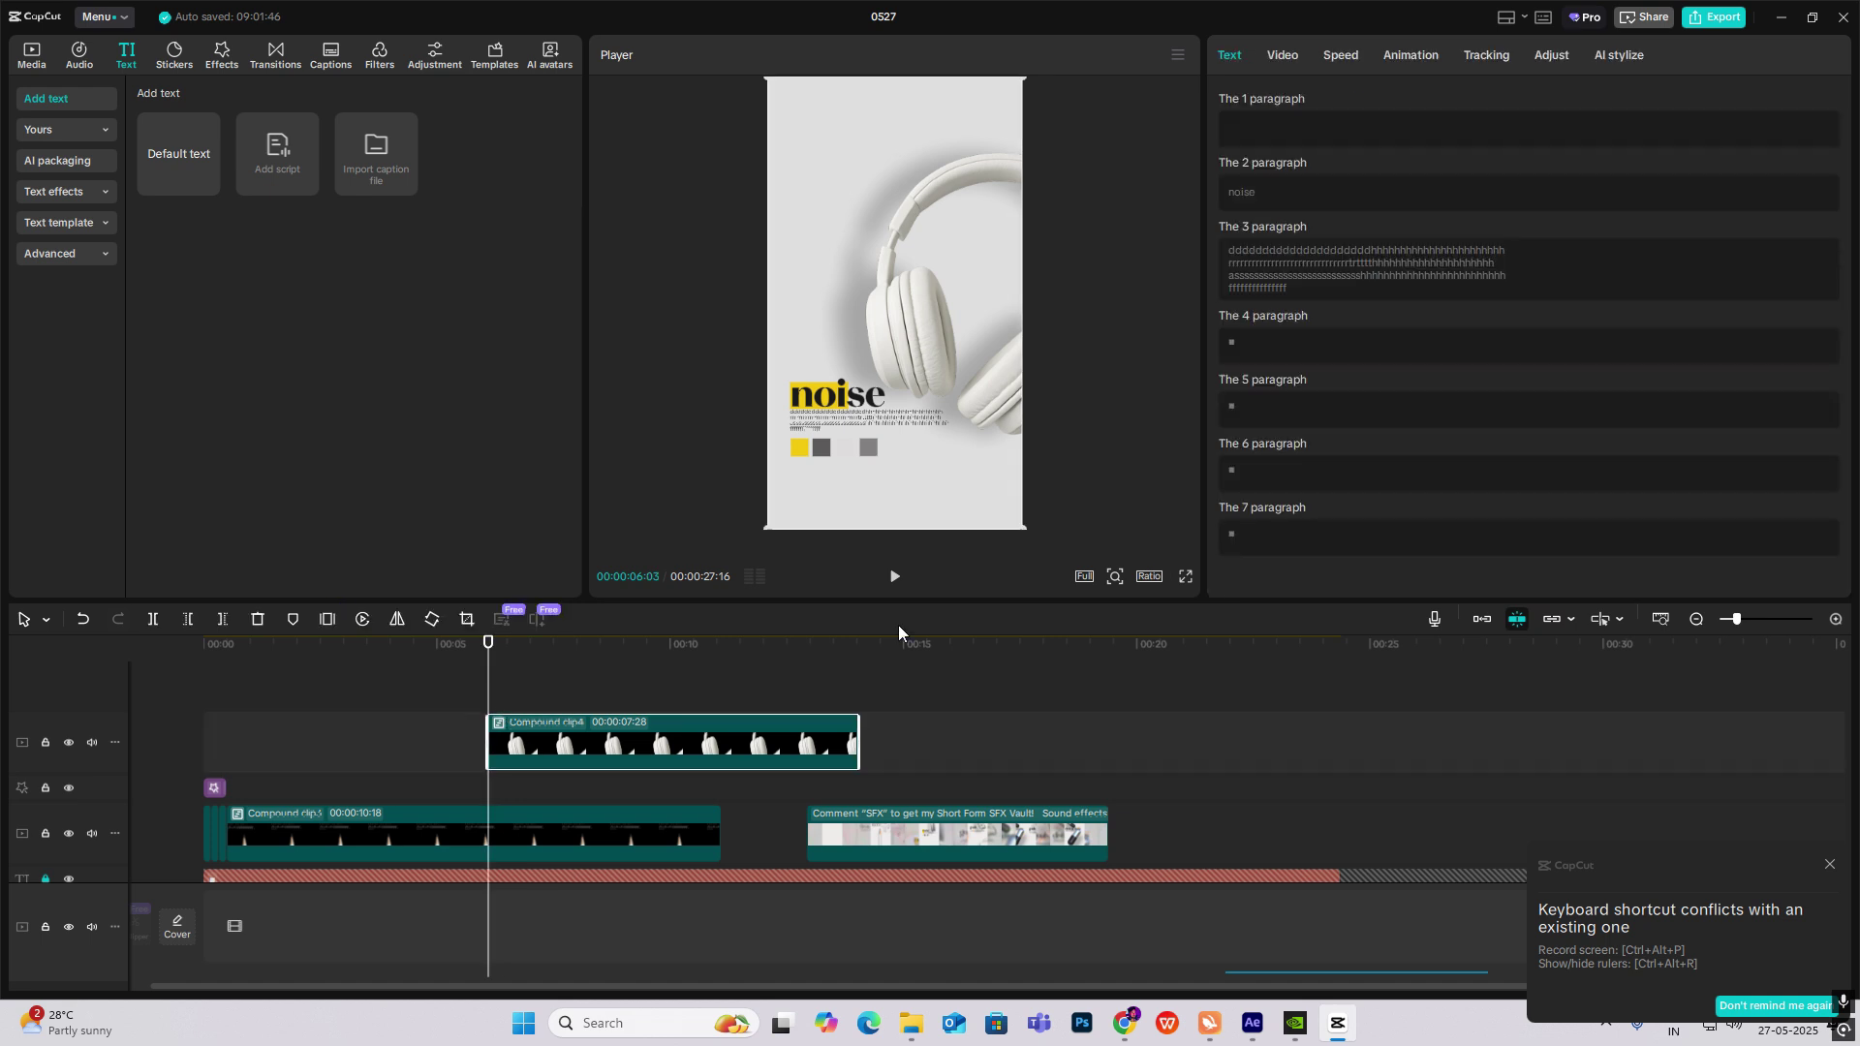
left_click(1284, 55)
left_click(1825, 152)
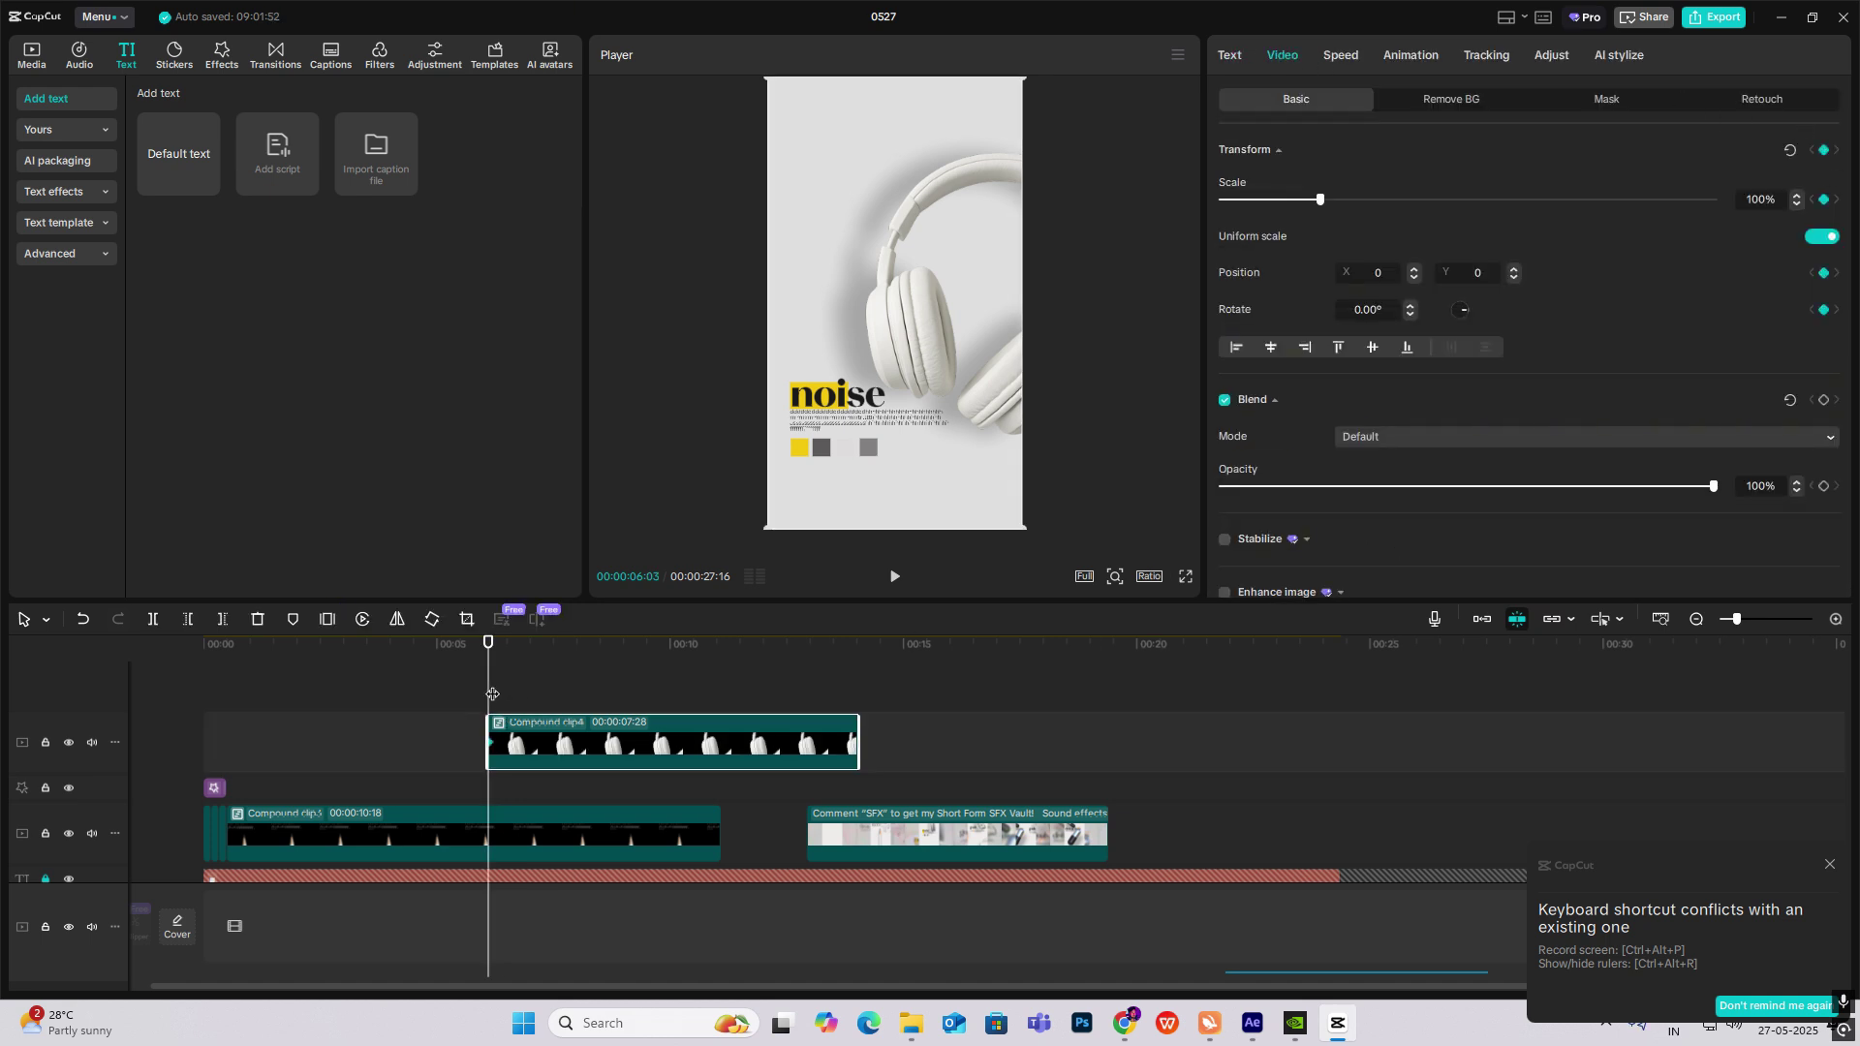
left_click_drag(492, 695, 599, 695)
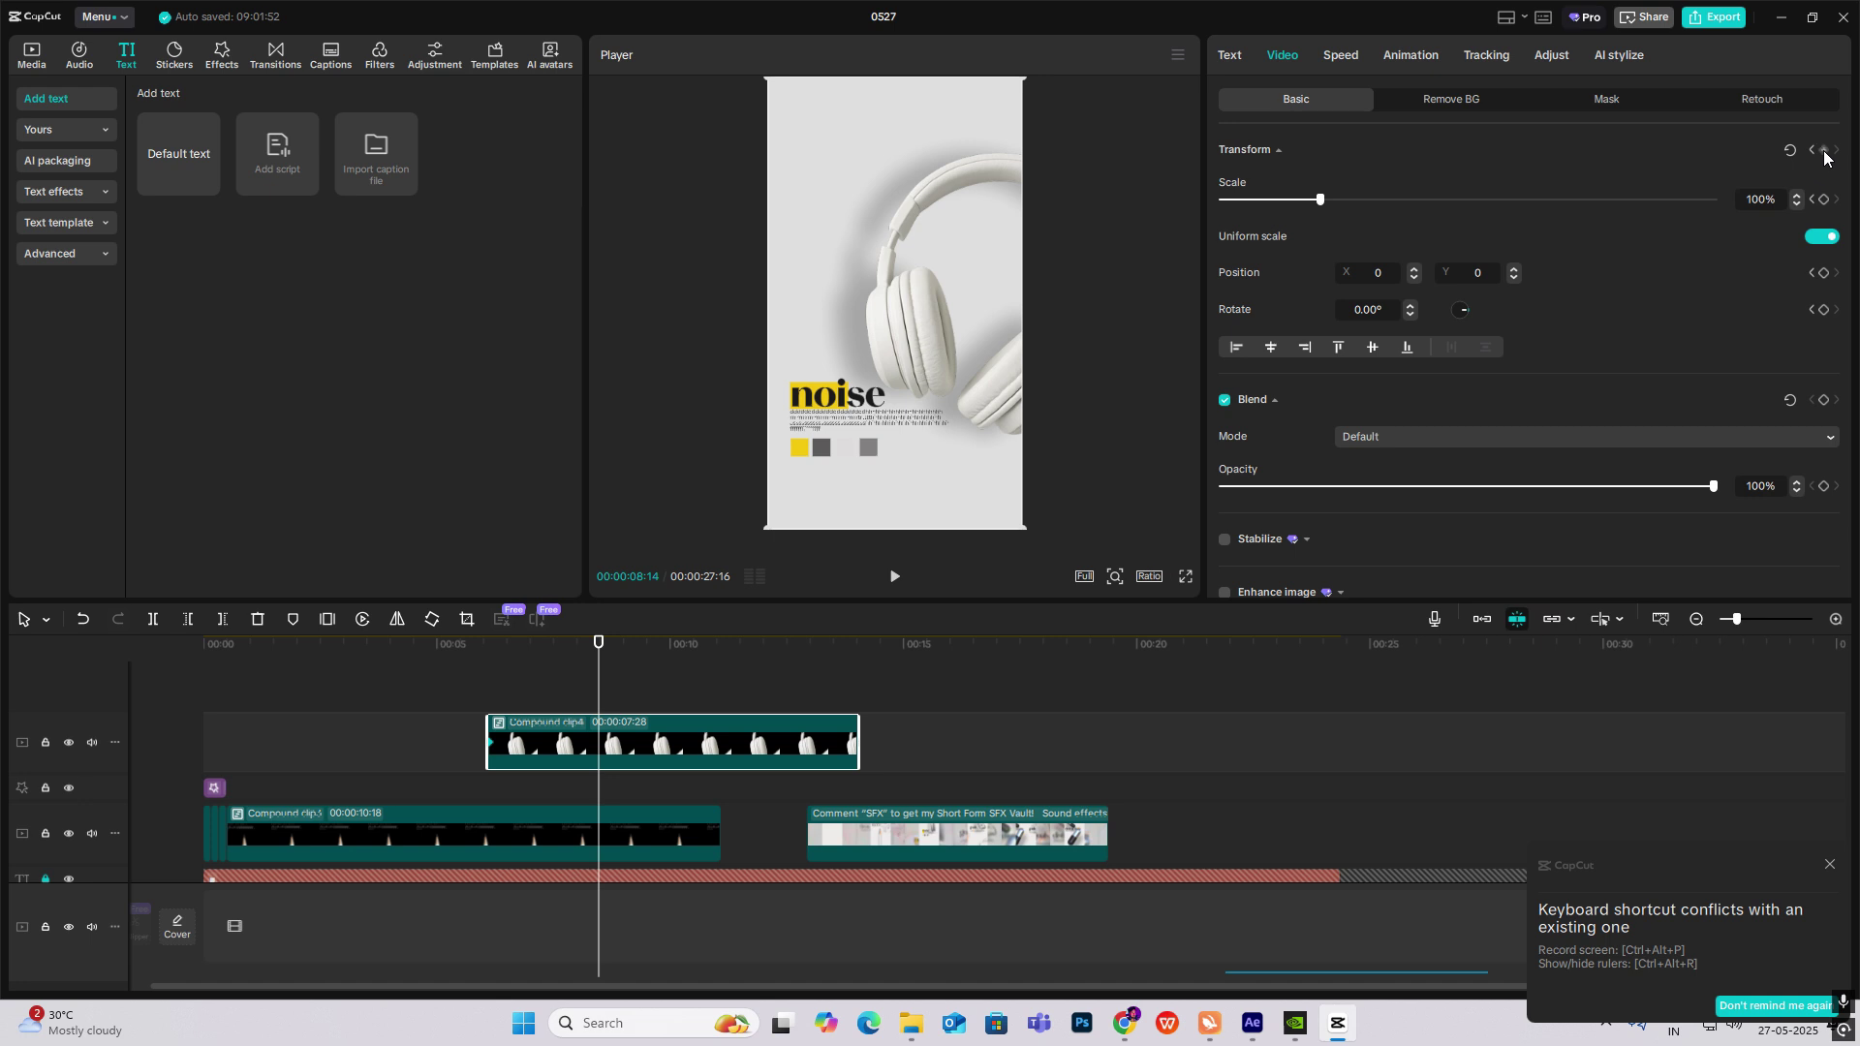
left_click(705, 769)
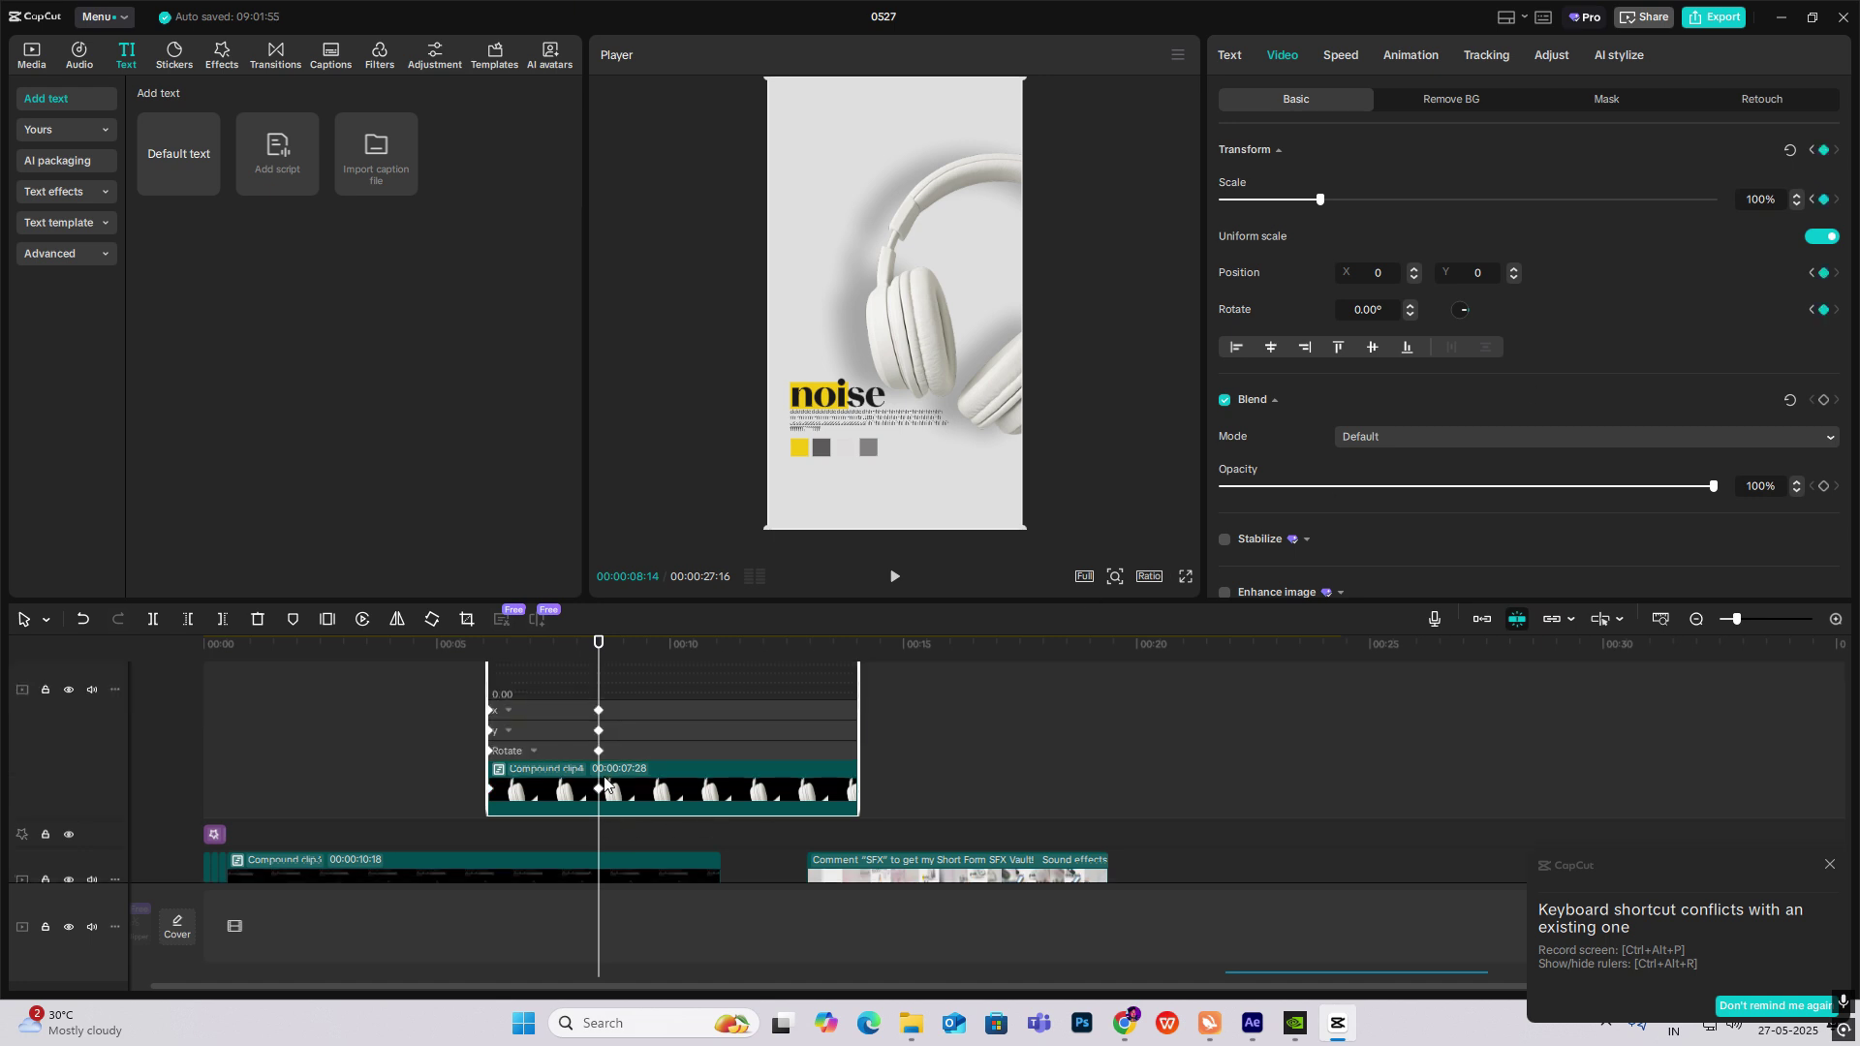
left_click(557, 793)
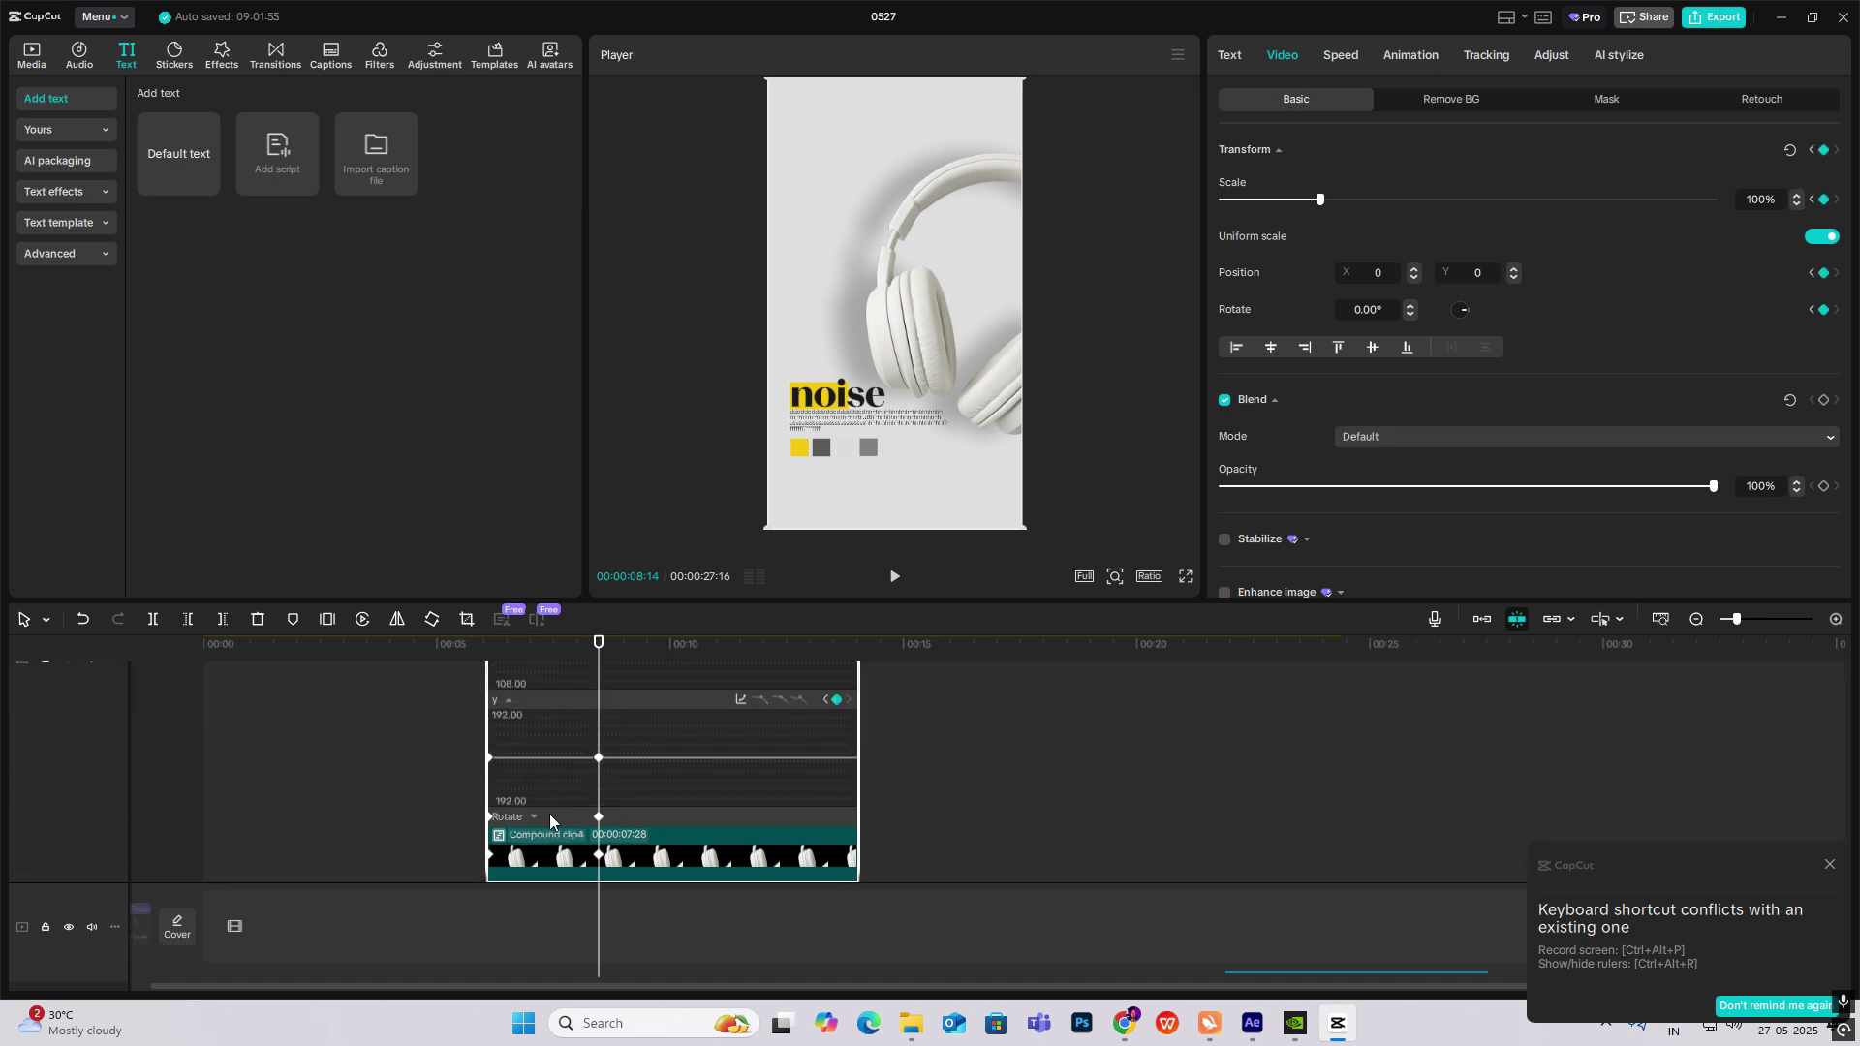
left_click(556, 817)
At 00:00:06:03, move the headphones compound clip horizontally out of the canvas to the right.
left_click(489, 696)
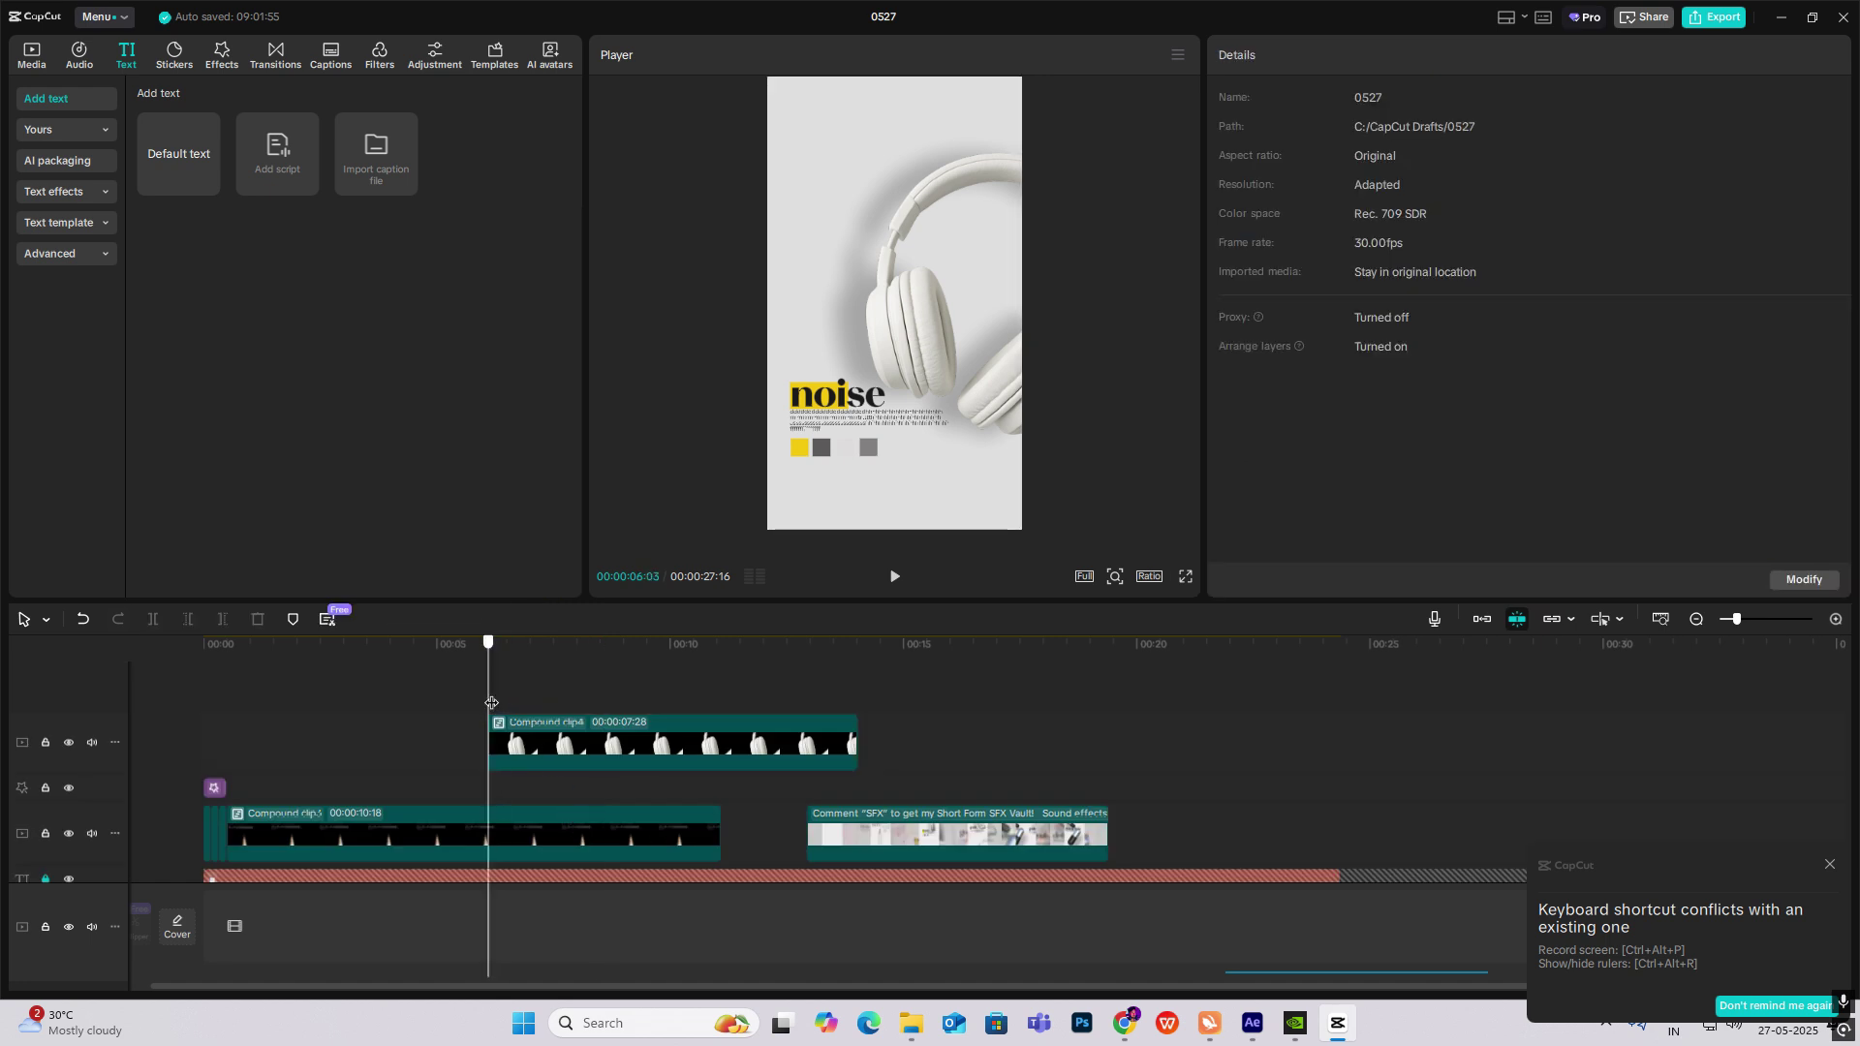
left_click(563, 745)
left_click_drag(903, 351, 1138, 375)
Apply the Cubic Ease preset curve to the compound clip's X position keyframes.
double_click(552, 732)
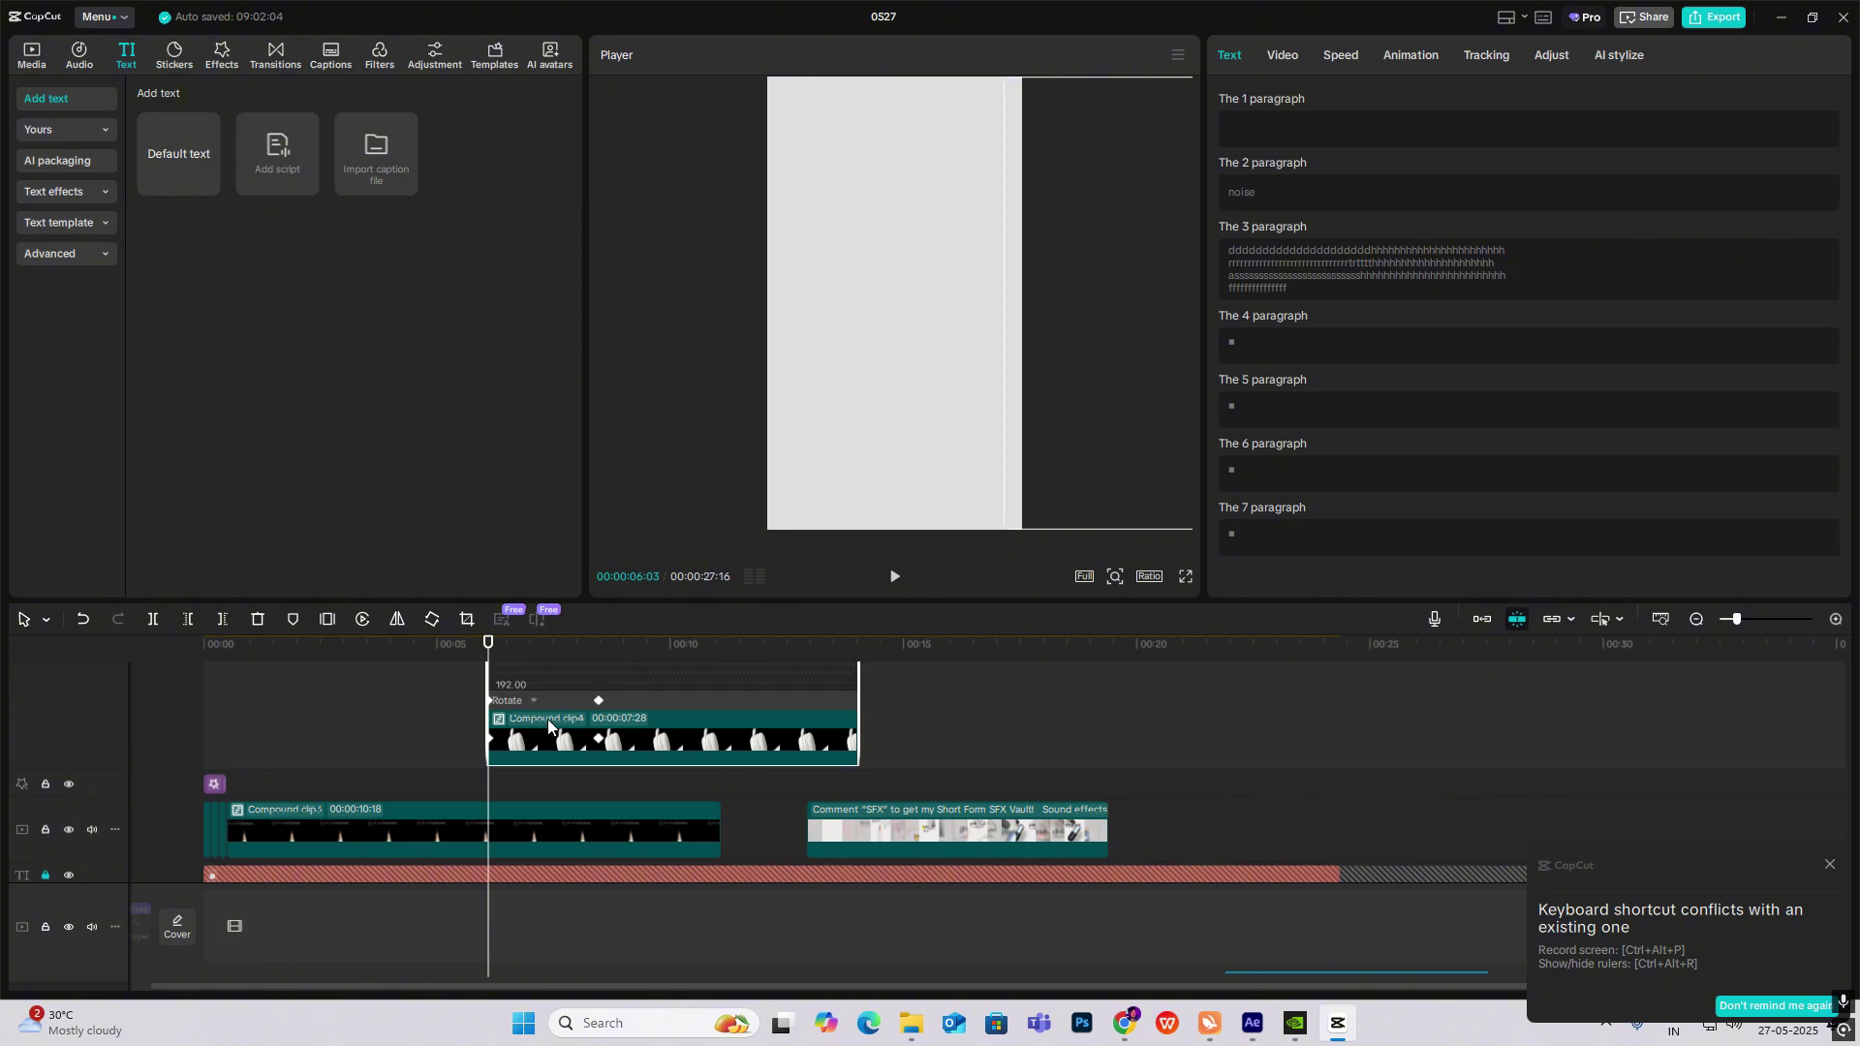
scroll(543, 728, "up", 1)
left_click(541, 755)
left_click(741, 700)
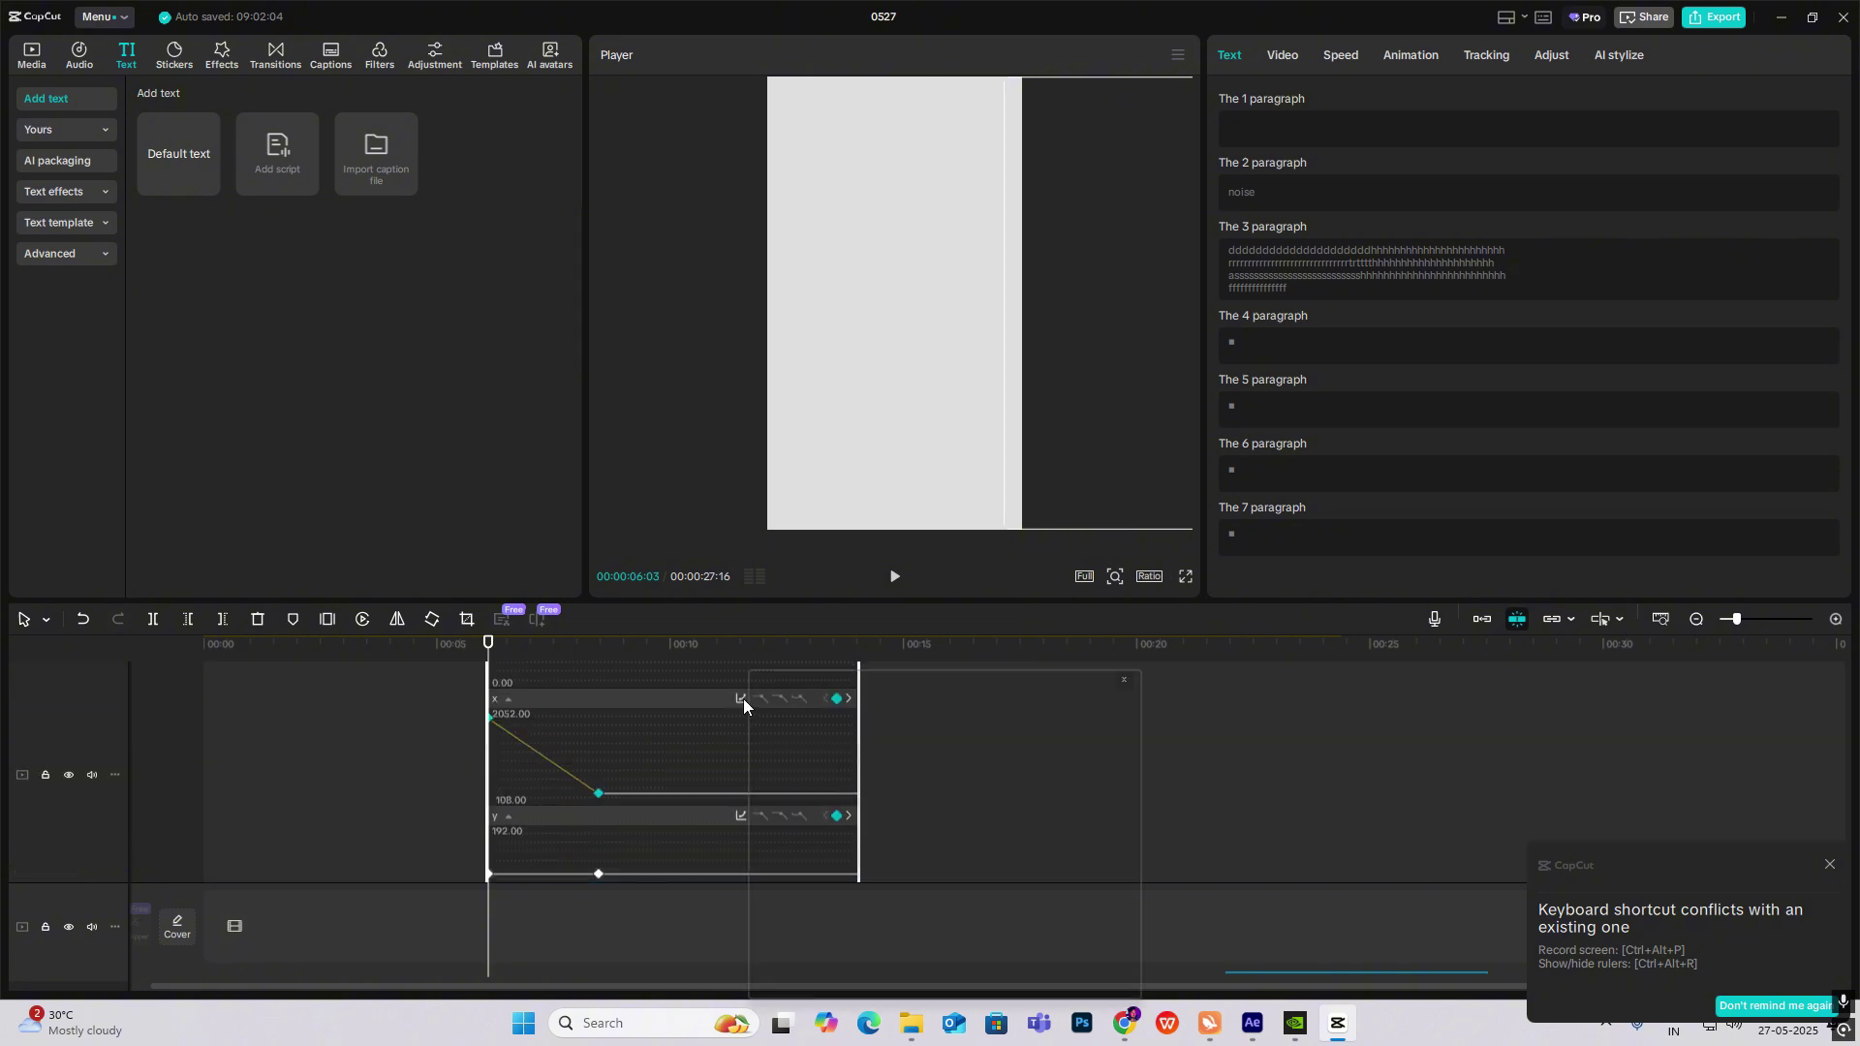
left_click(1075, 850)
left_click(1125, 687)
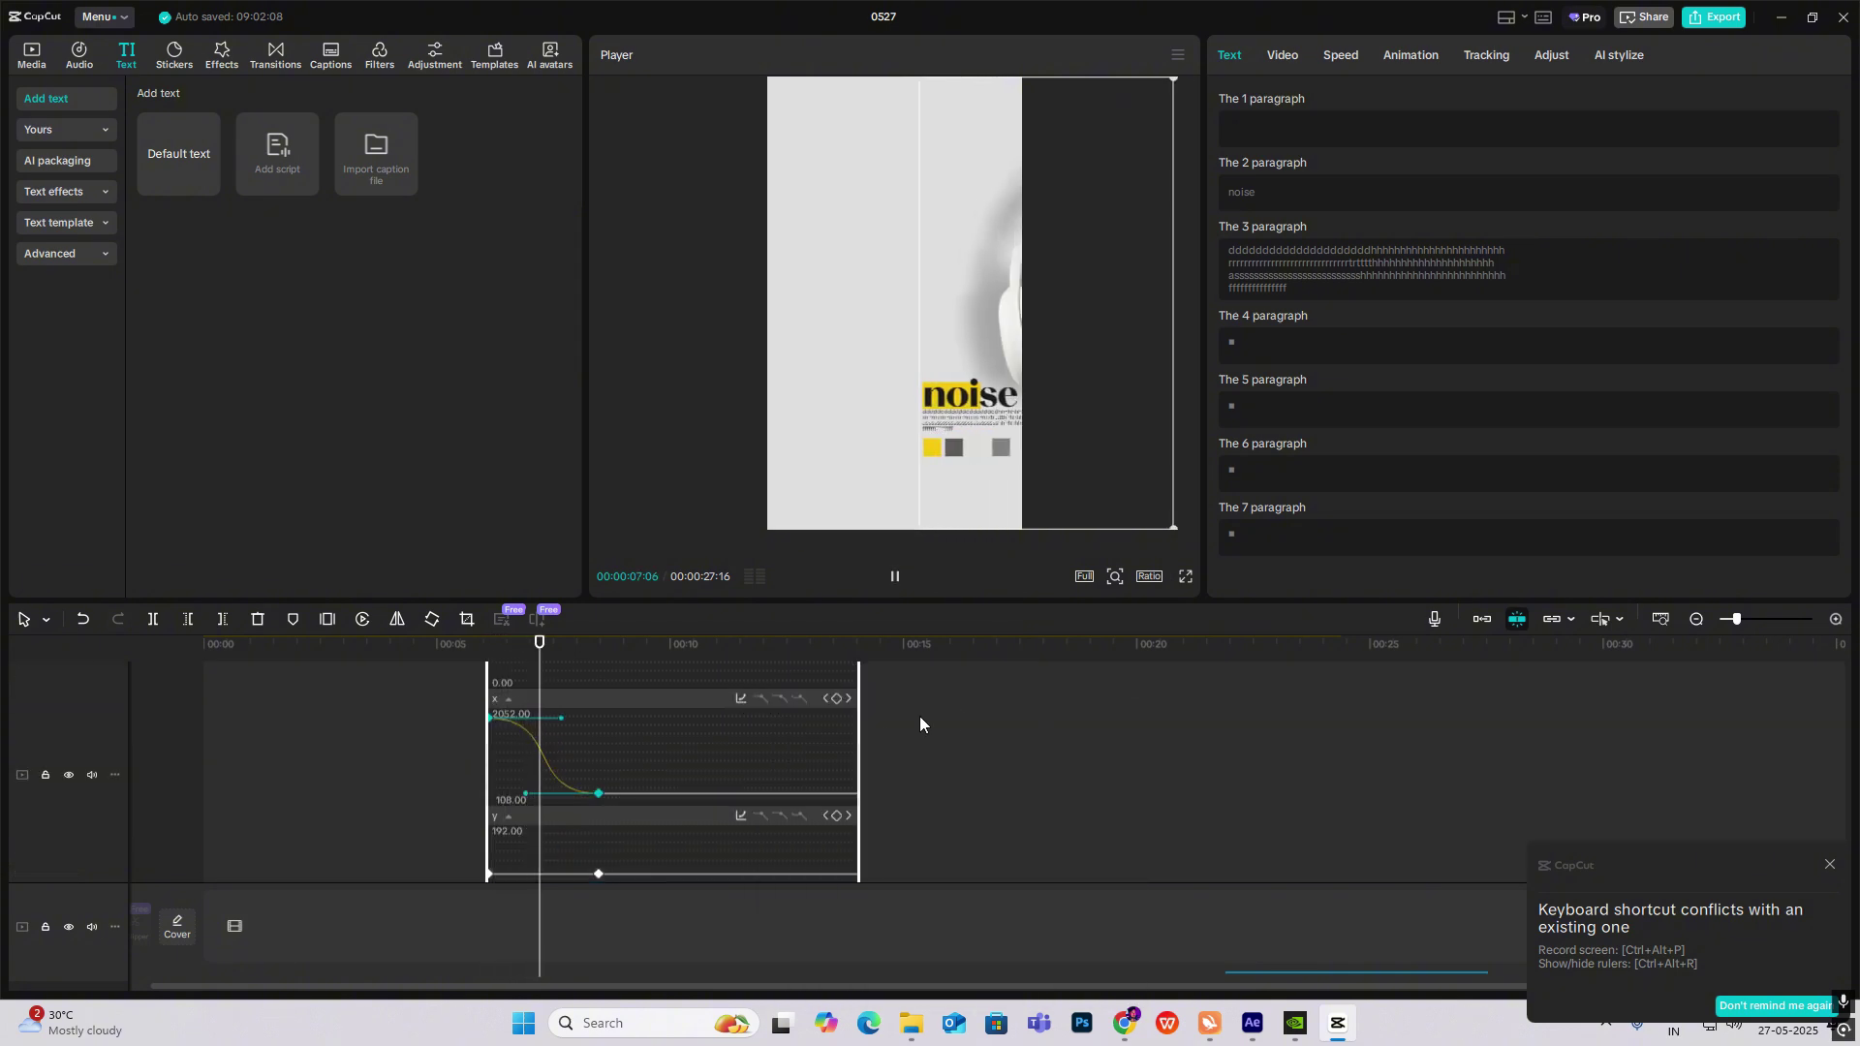
Move the headphones compound clip near the timeline start over the pencil compound clip and play the slide-in.
left_click(661, 753)
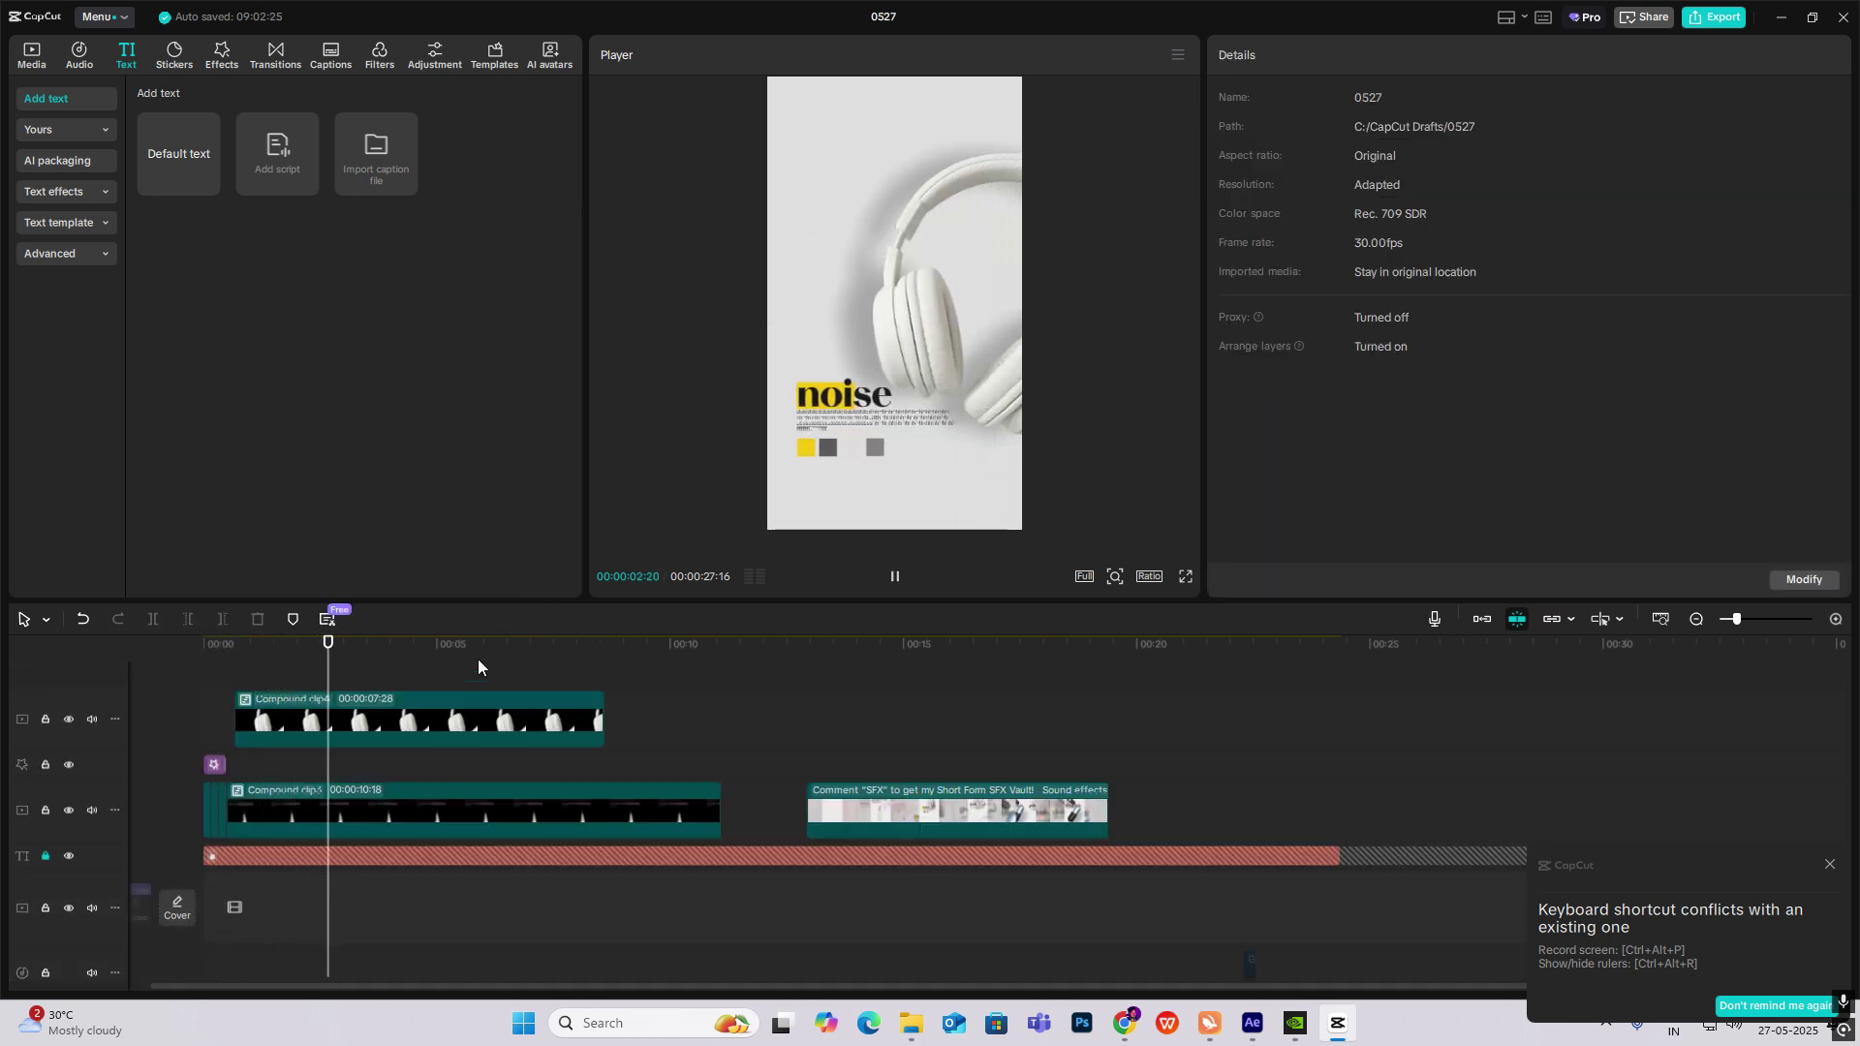
key("space")
Inside the headphones scene compound clip, combine the headphones image and its shadow copy into a nested compound clip.
double_click(318, 700)
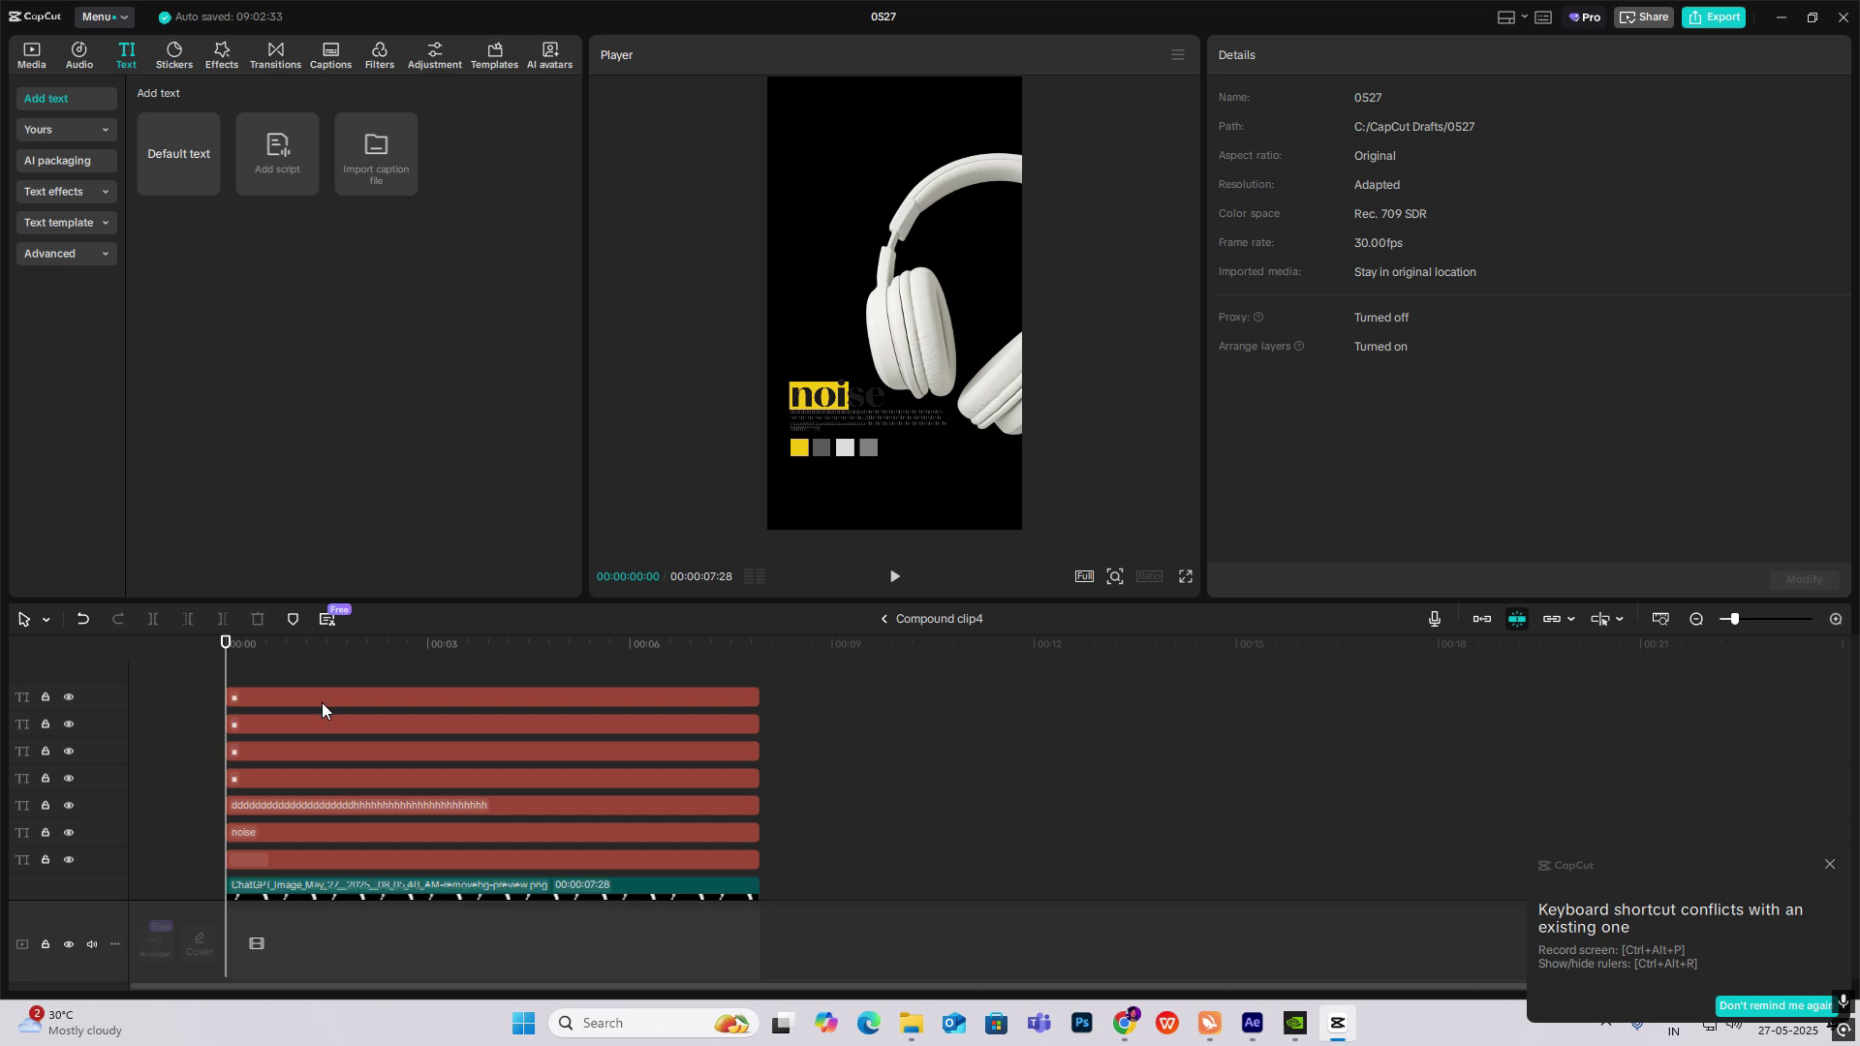
left_click(264, 770)
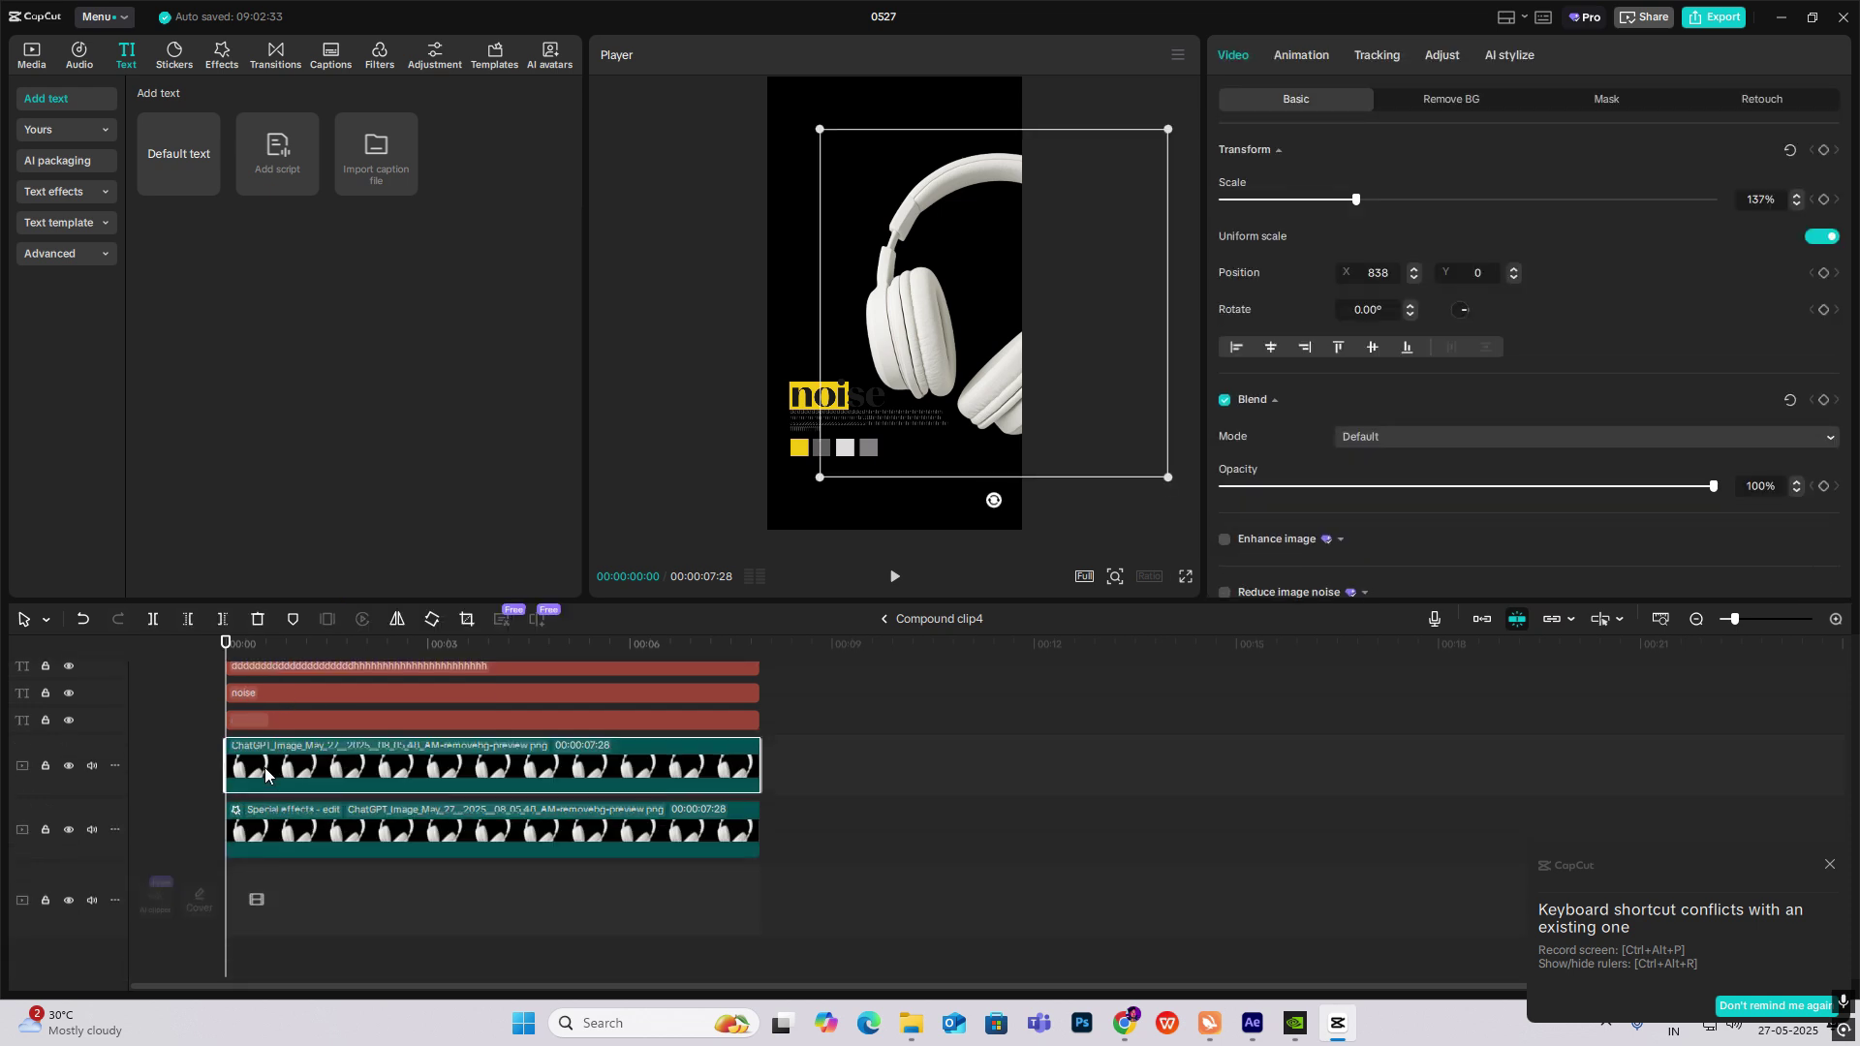
left_click(259, 834, "ctrl")
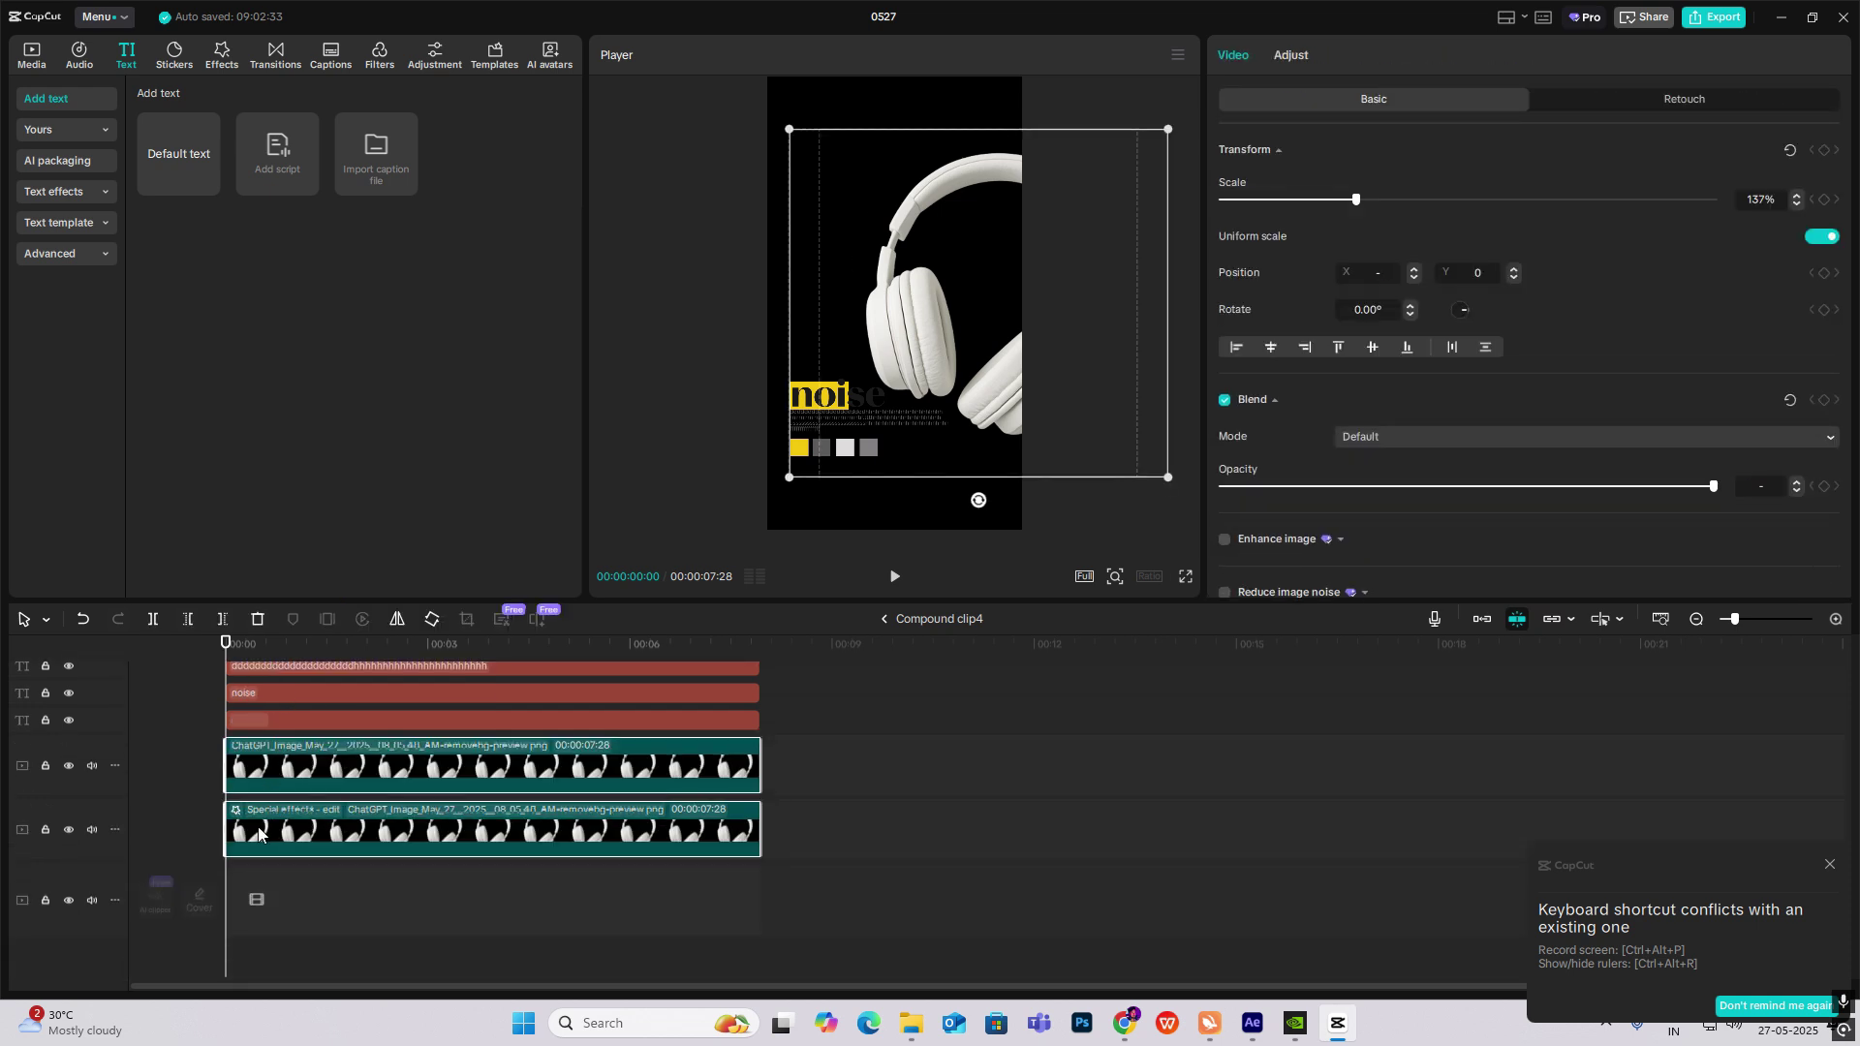
key("alt+g")
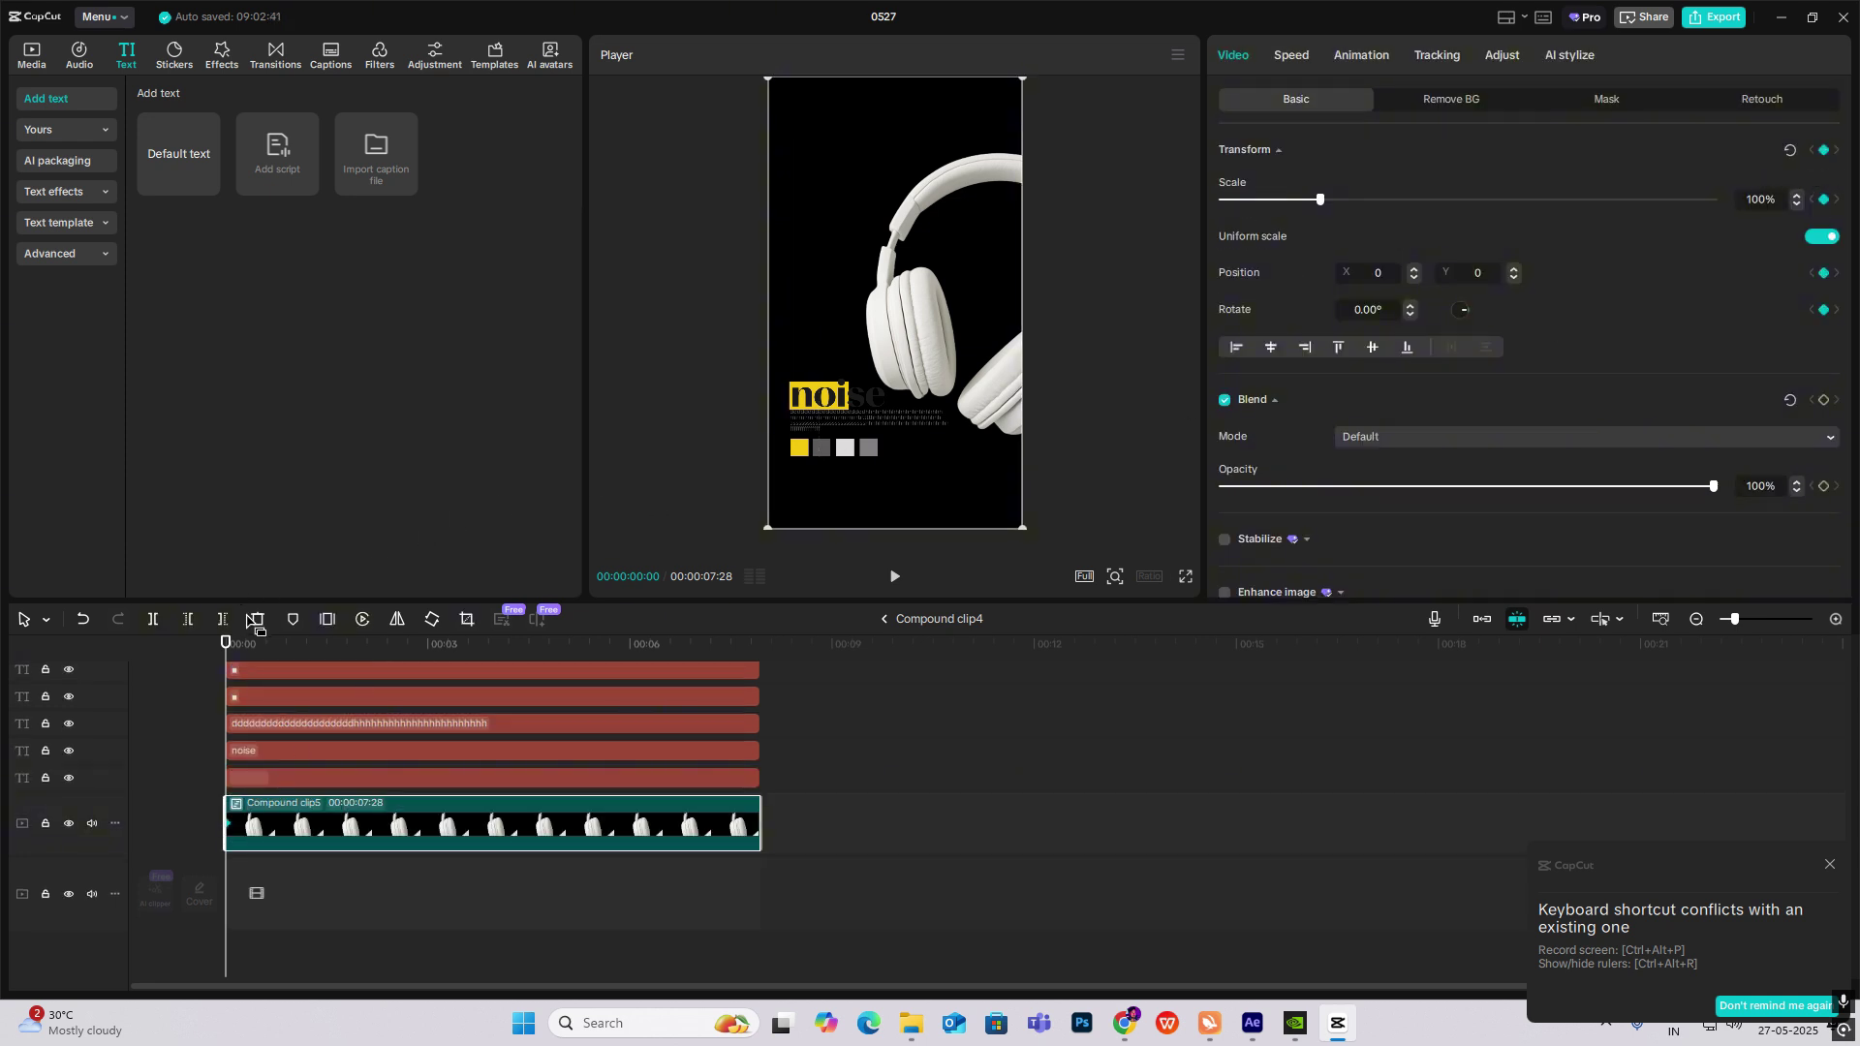
Keyframe the nested headphones clip's transform at 00:00:01:13, and at 00:00:00:00 move it off-canvas to the upper right with 17.95° rotation.
left_click_drag(255, 661, 323, 659)
left_click(1824, 149)
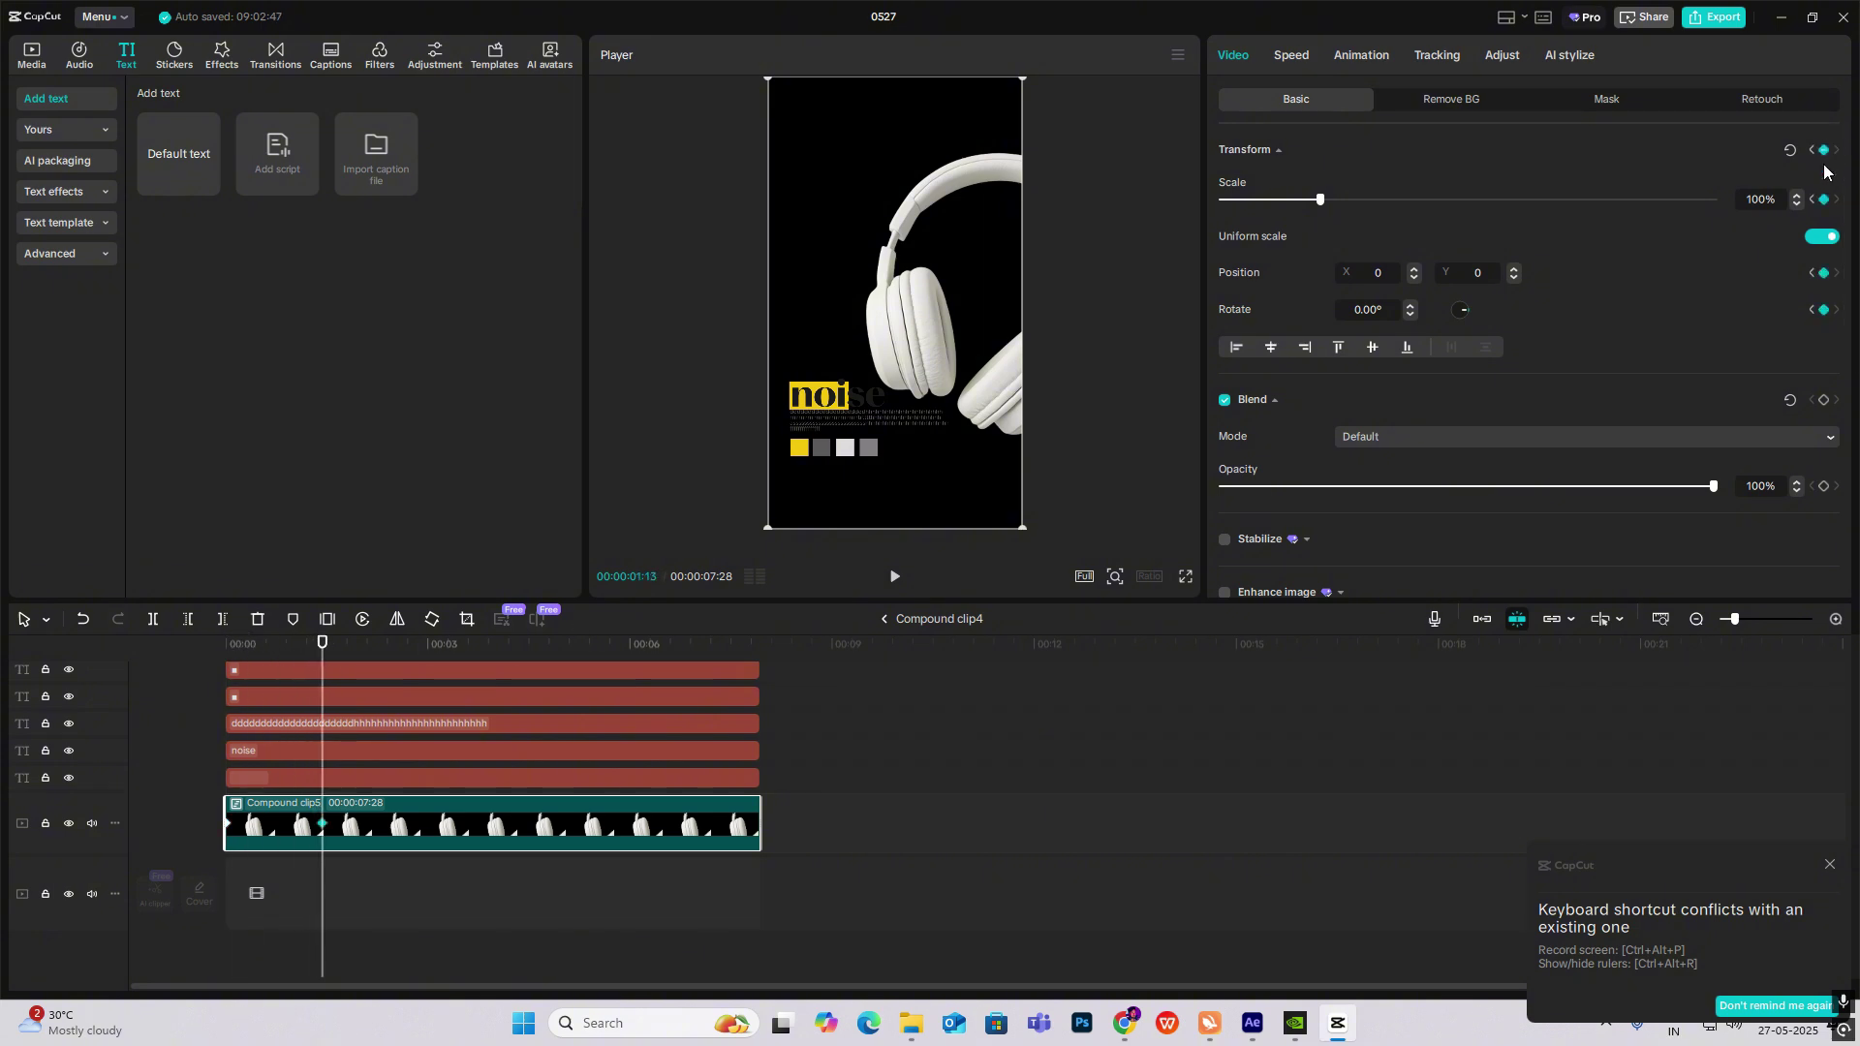
key("Home")
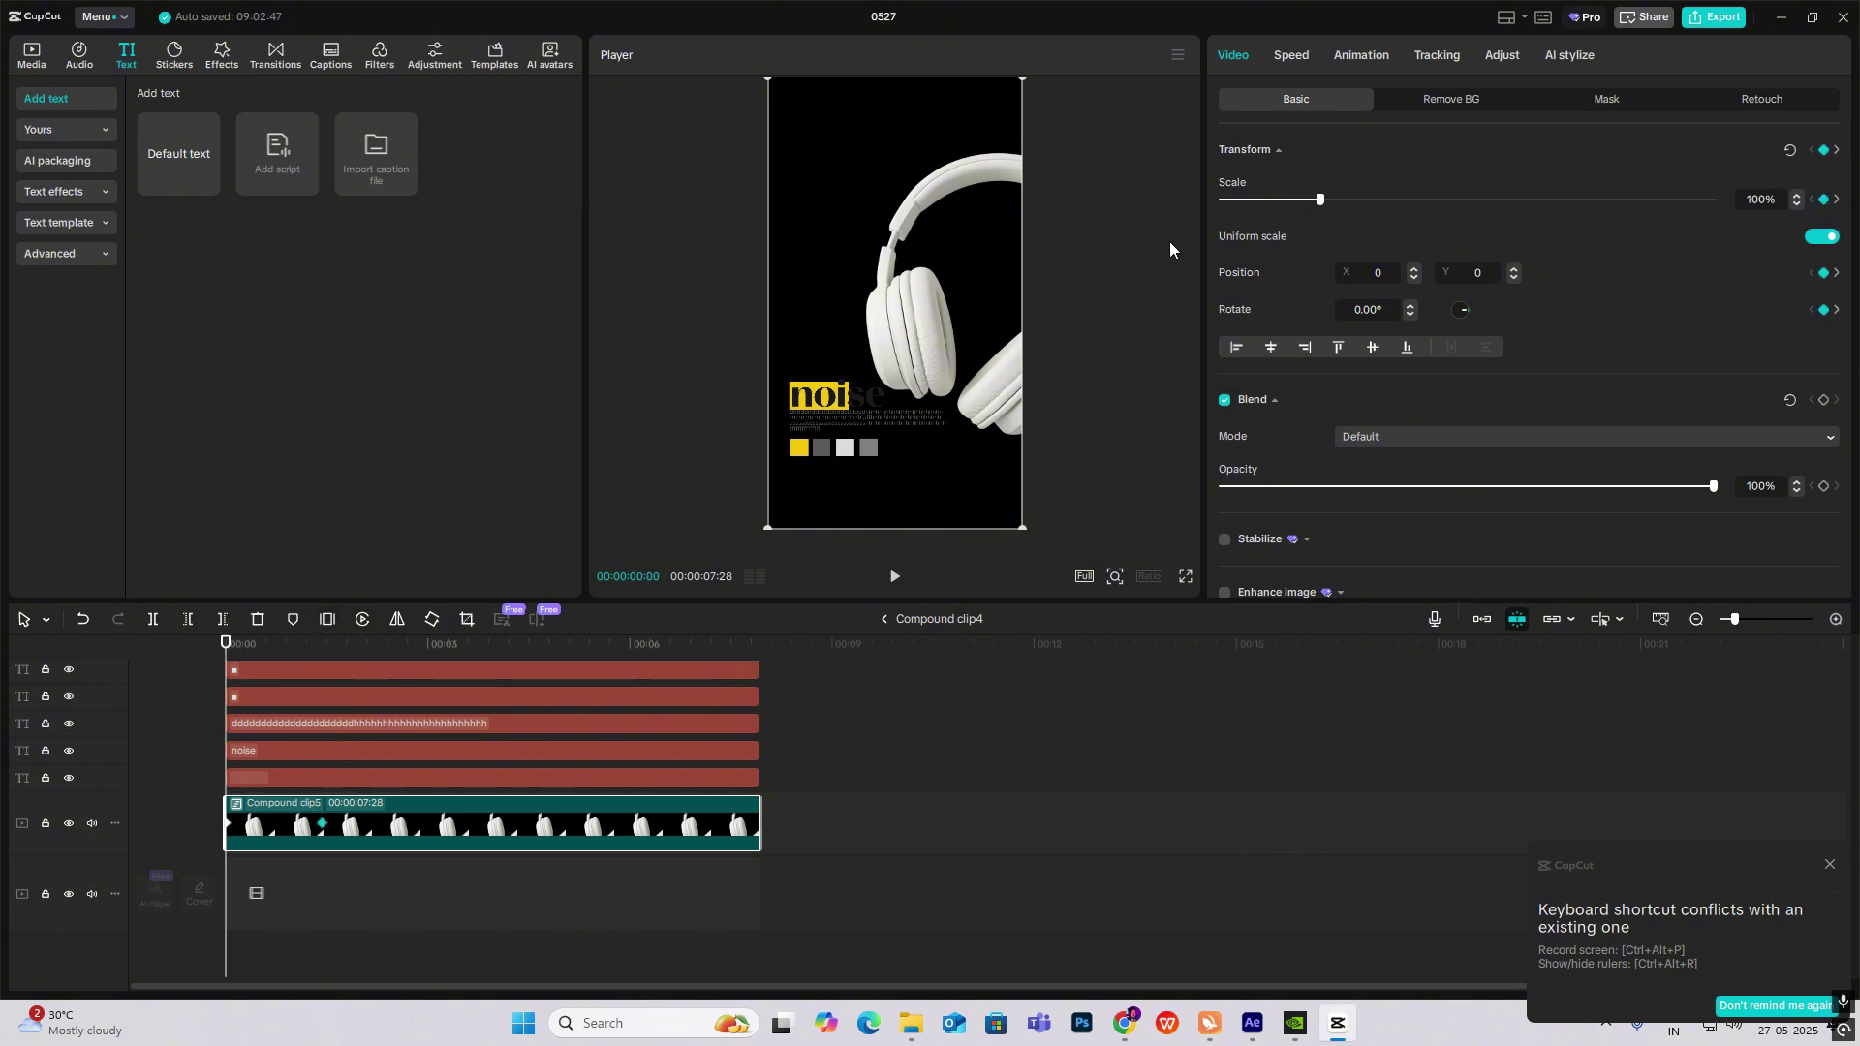
left_click_drag(981, 252, 1079, 234)
left_click_drag(1004, 519, 1052, 434)
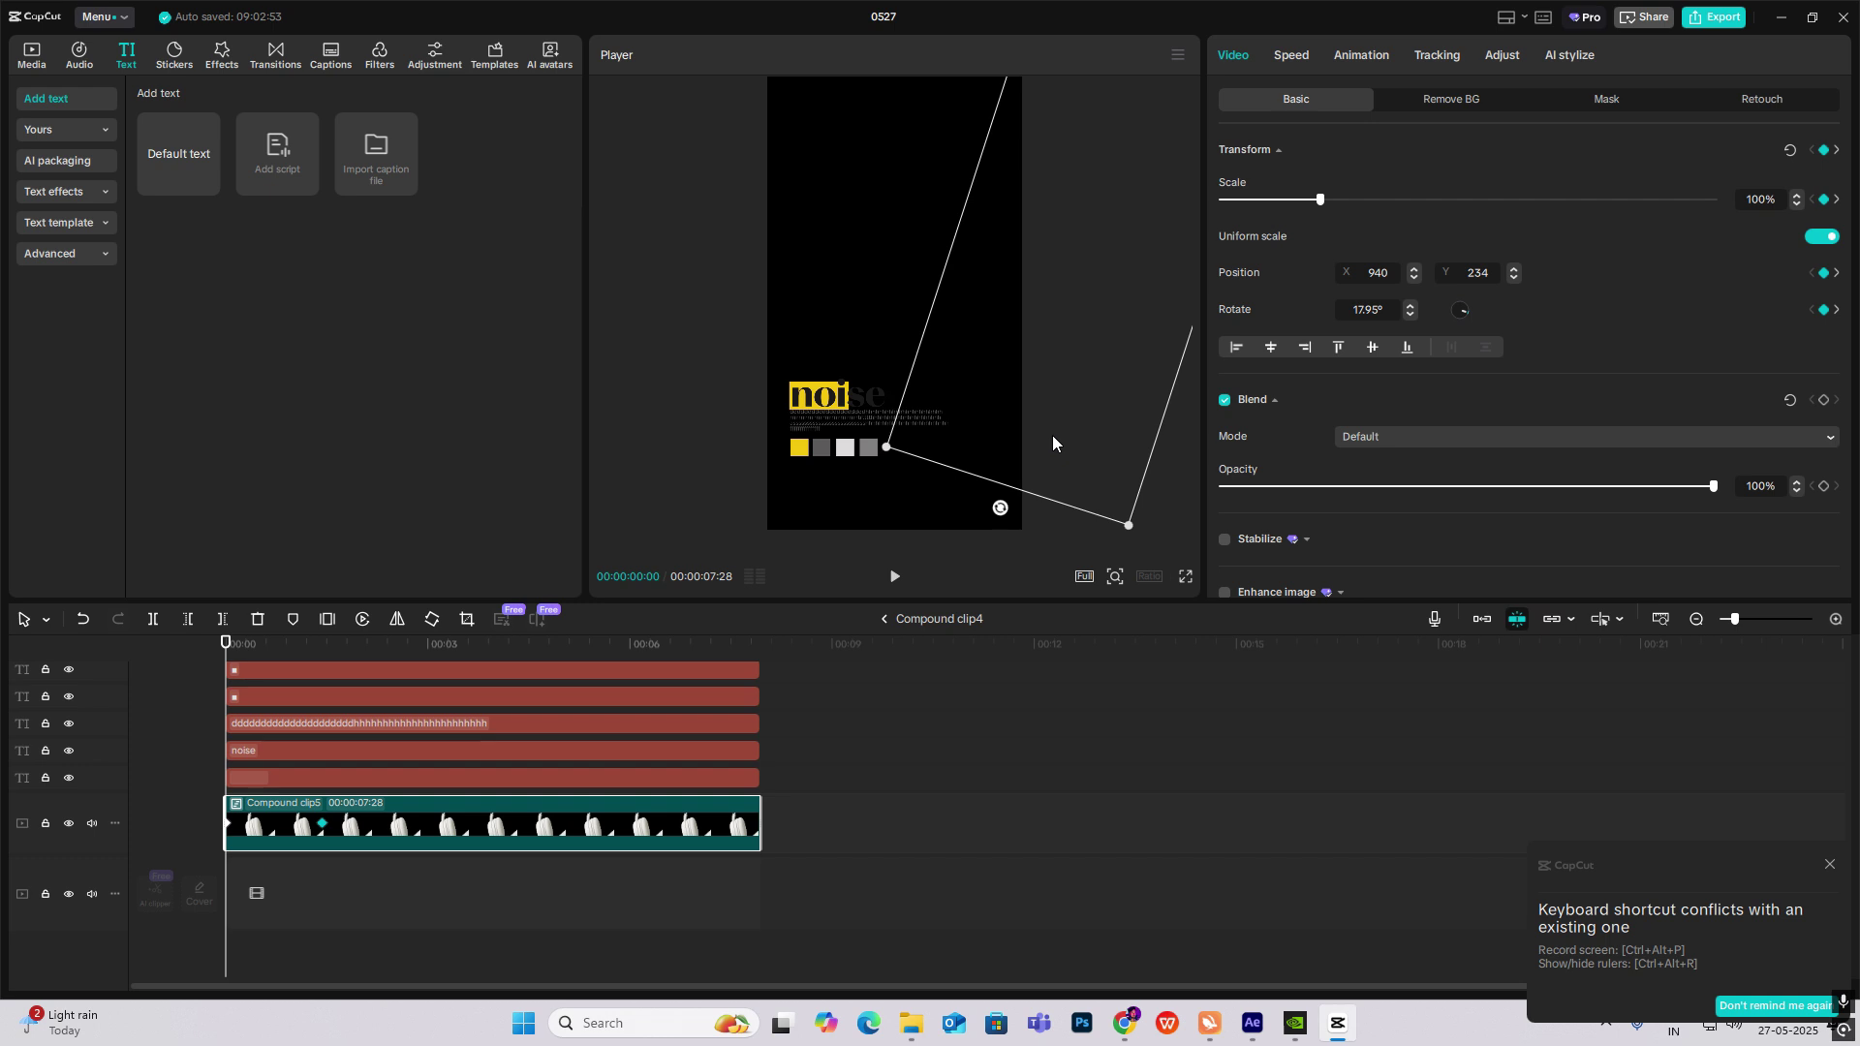
Apply the Cubic Ease preset curve to the nested headphones clip's X position keyframes.
left_click(342, 645)
key("alt+k")
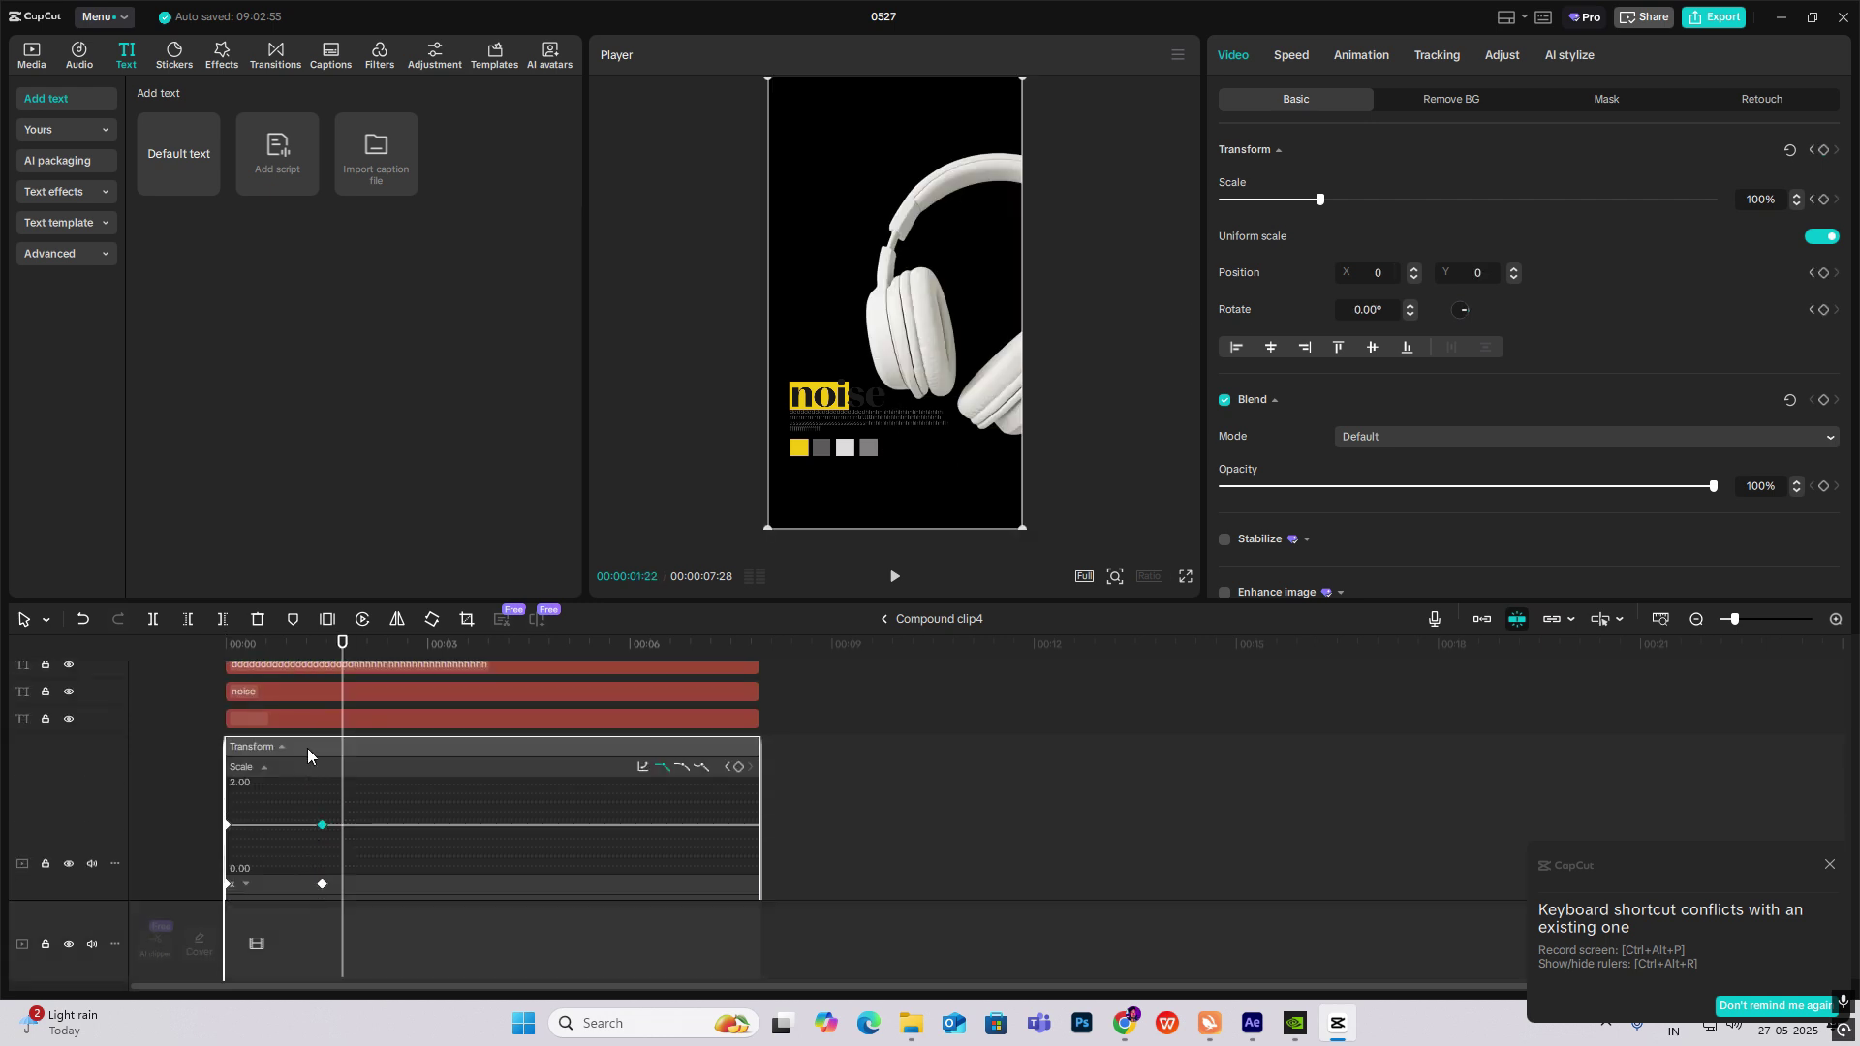
left_click(279, 886)
scroll(291, 853, "down", 1)
left_click(644, 740)
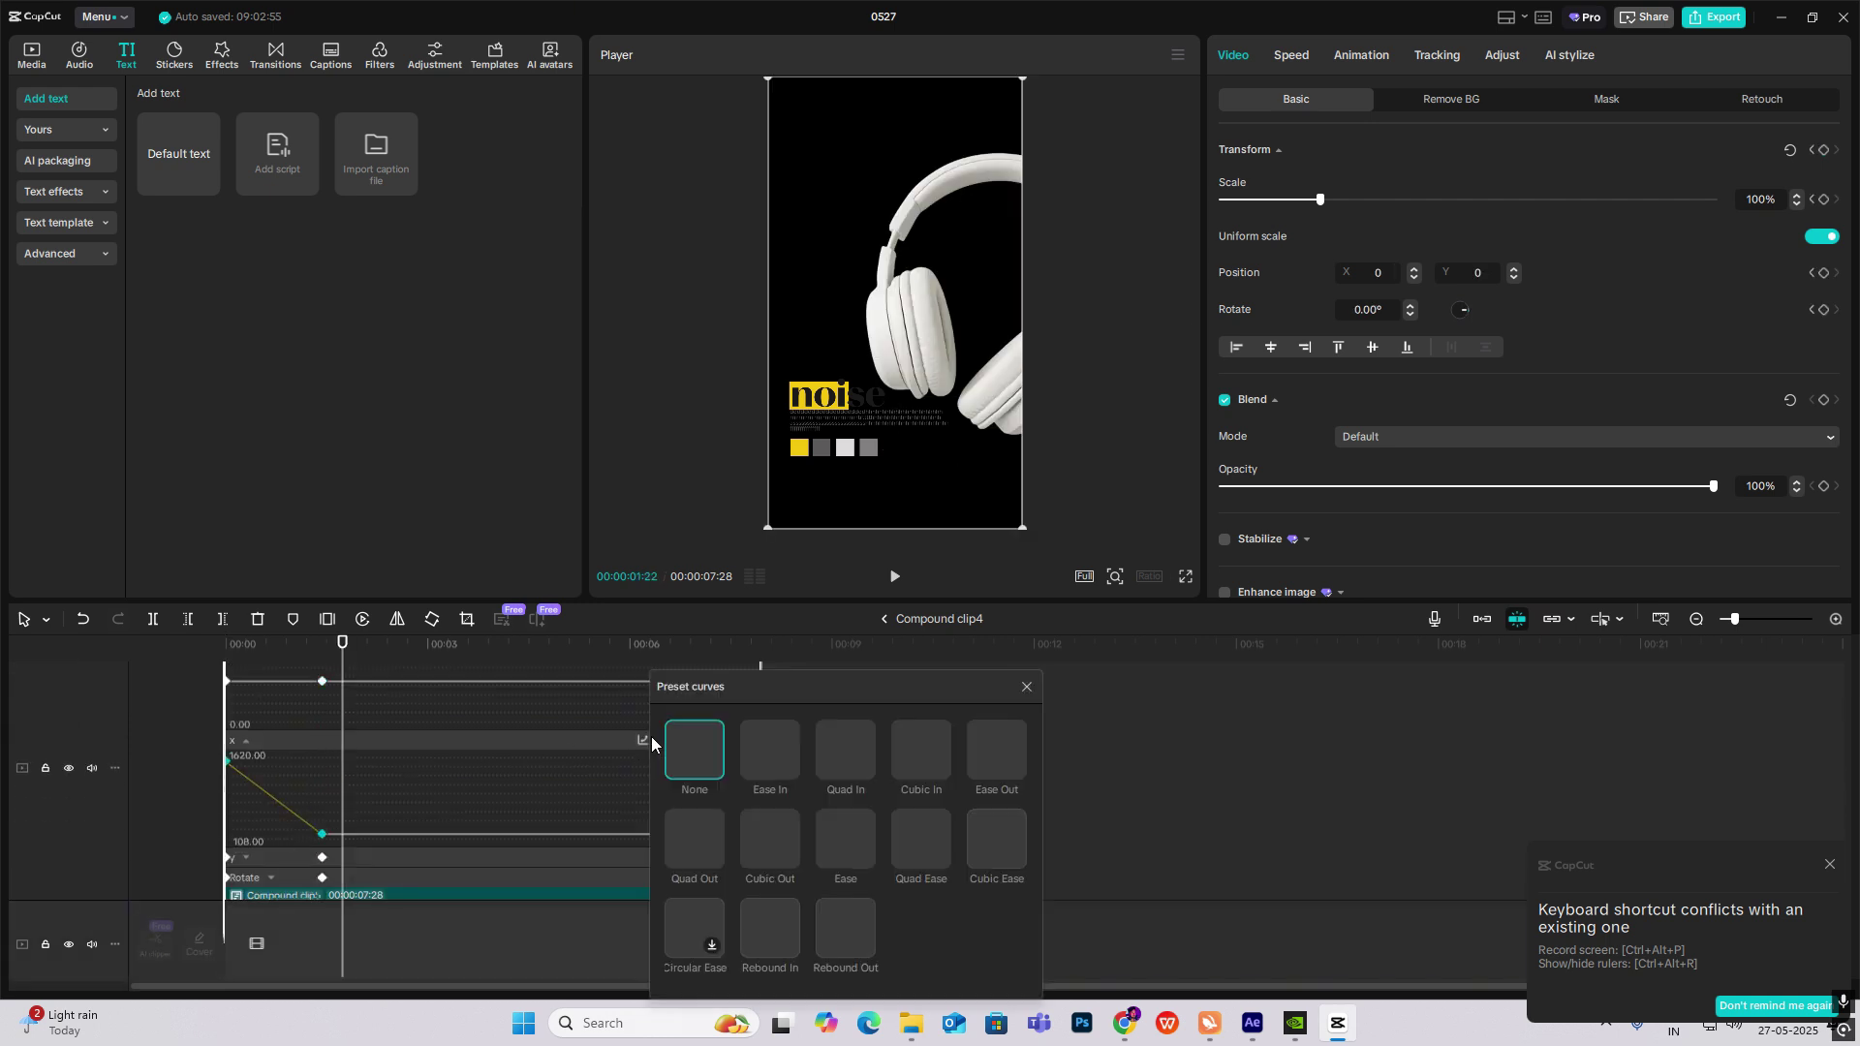
left_click(997, 839)
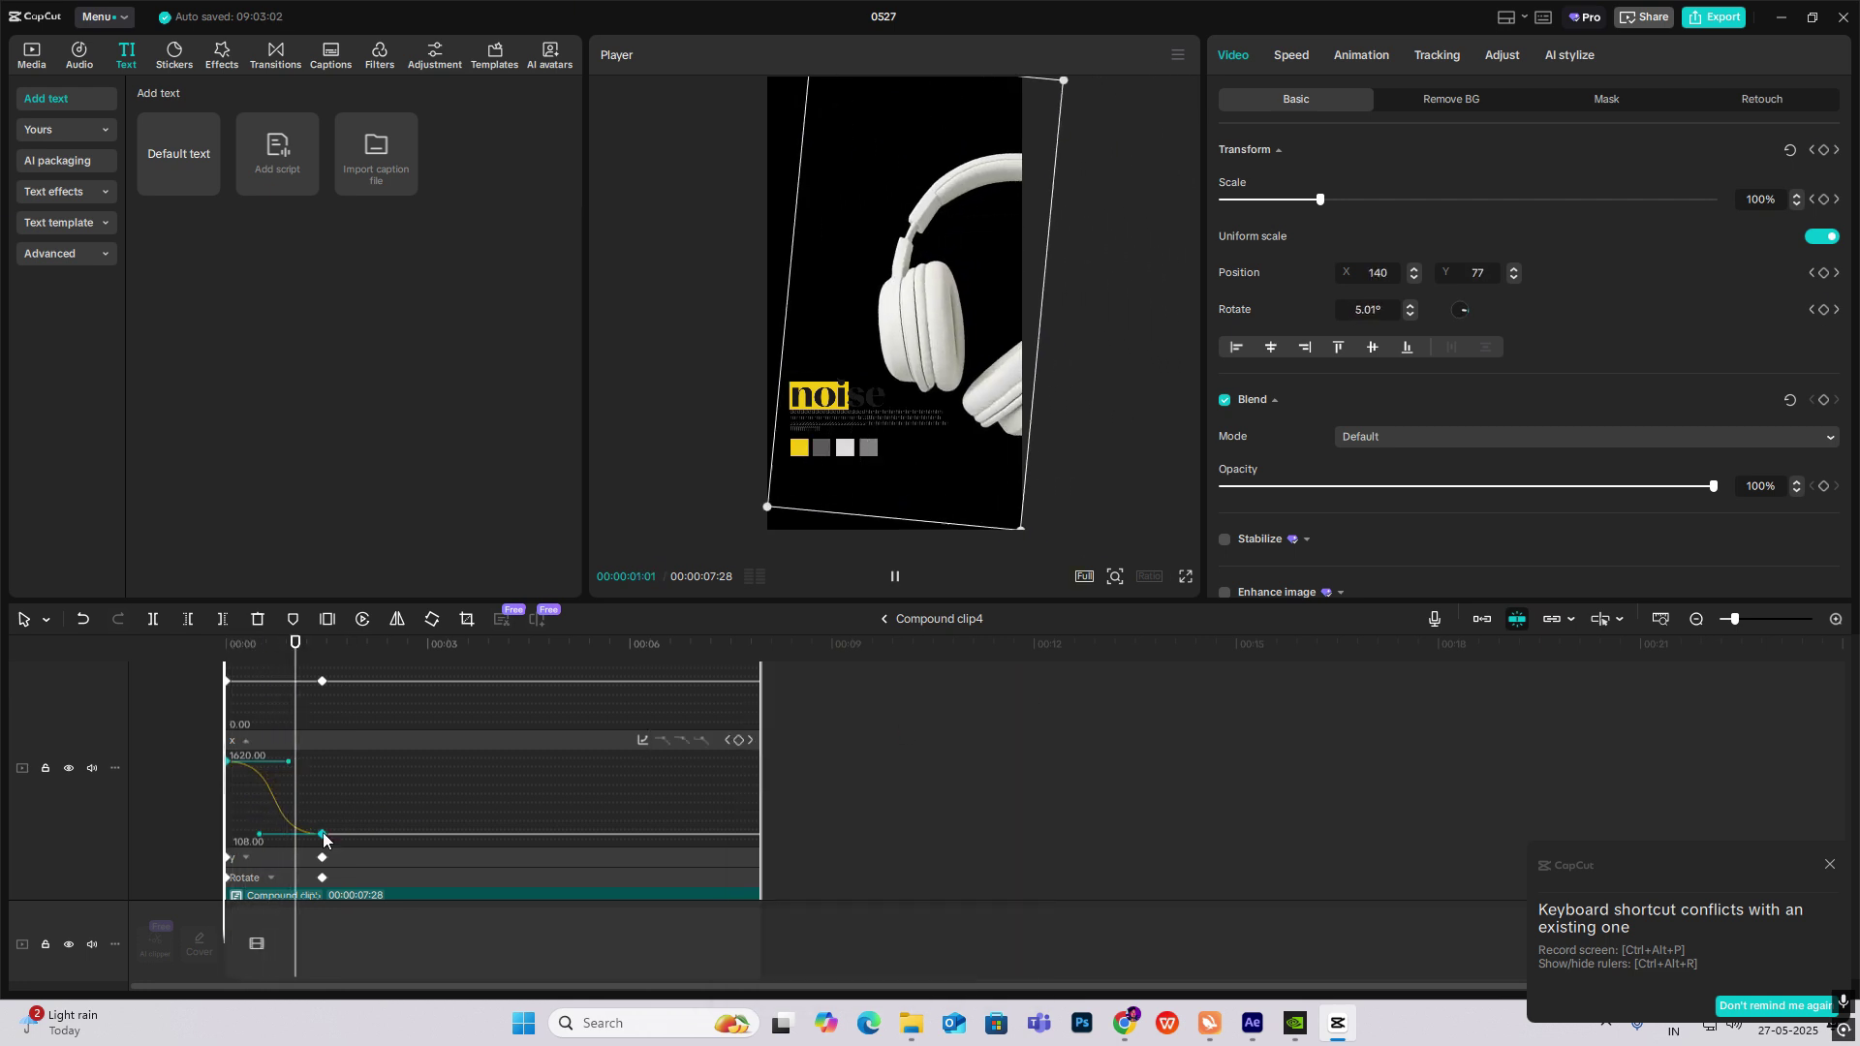
Apply the Cubic Ease preset curve to the nested headphones clip's Y position keyframes and preview the motion.
scroll(315, 825, "down", 1)
left_click(297, 814)
left_click(290, 784)
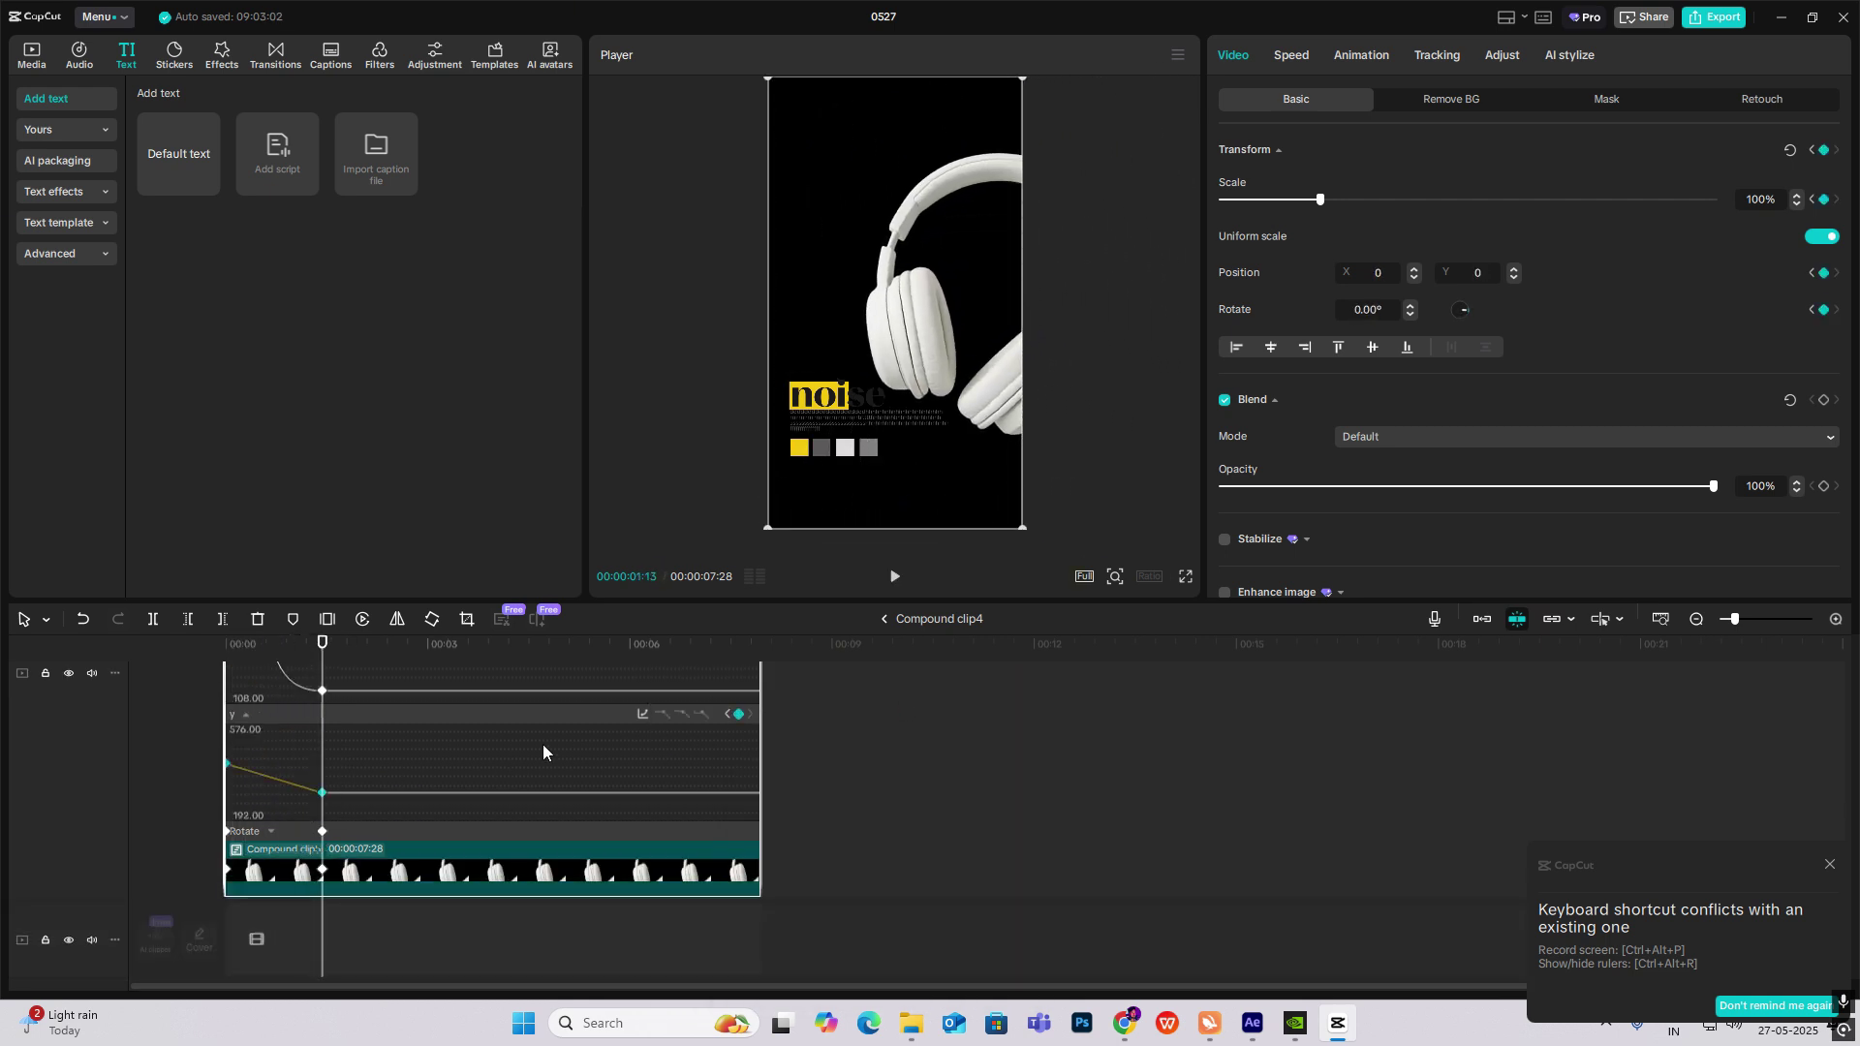
left_click(642, 716)
left_click(1014, 836)
left_click(1027, 687)
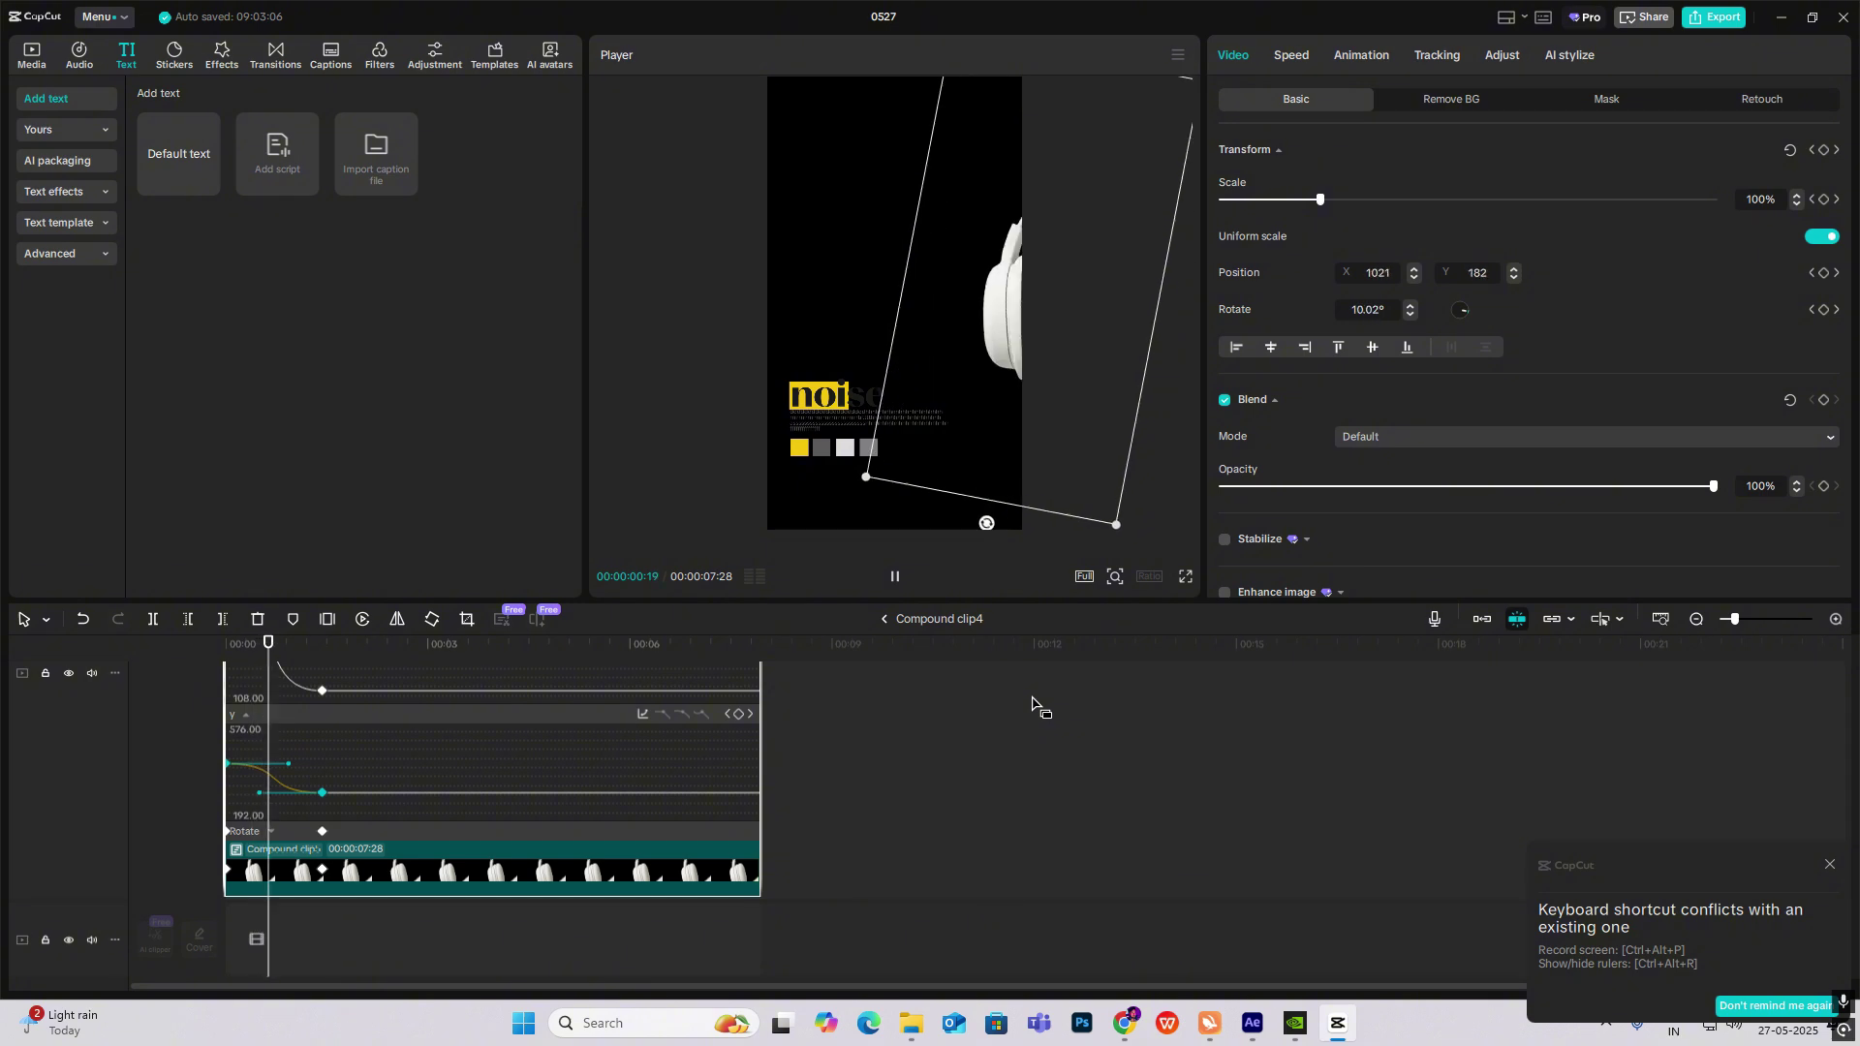
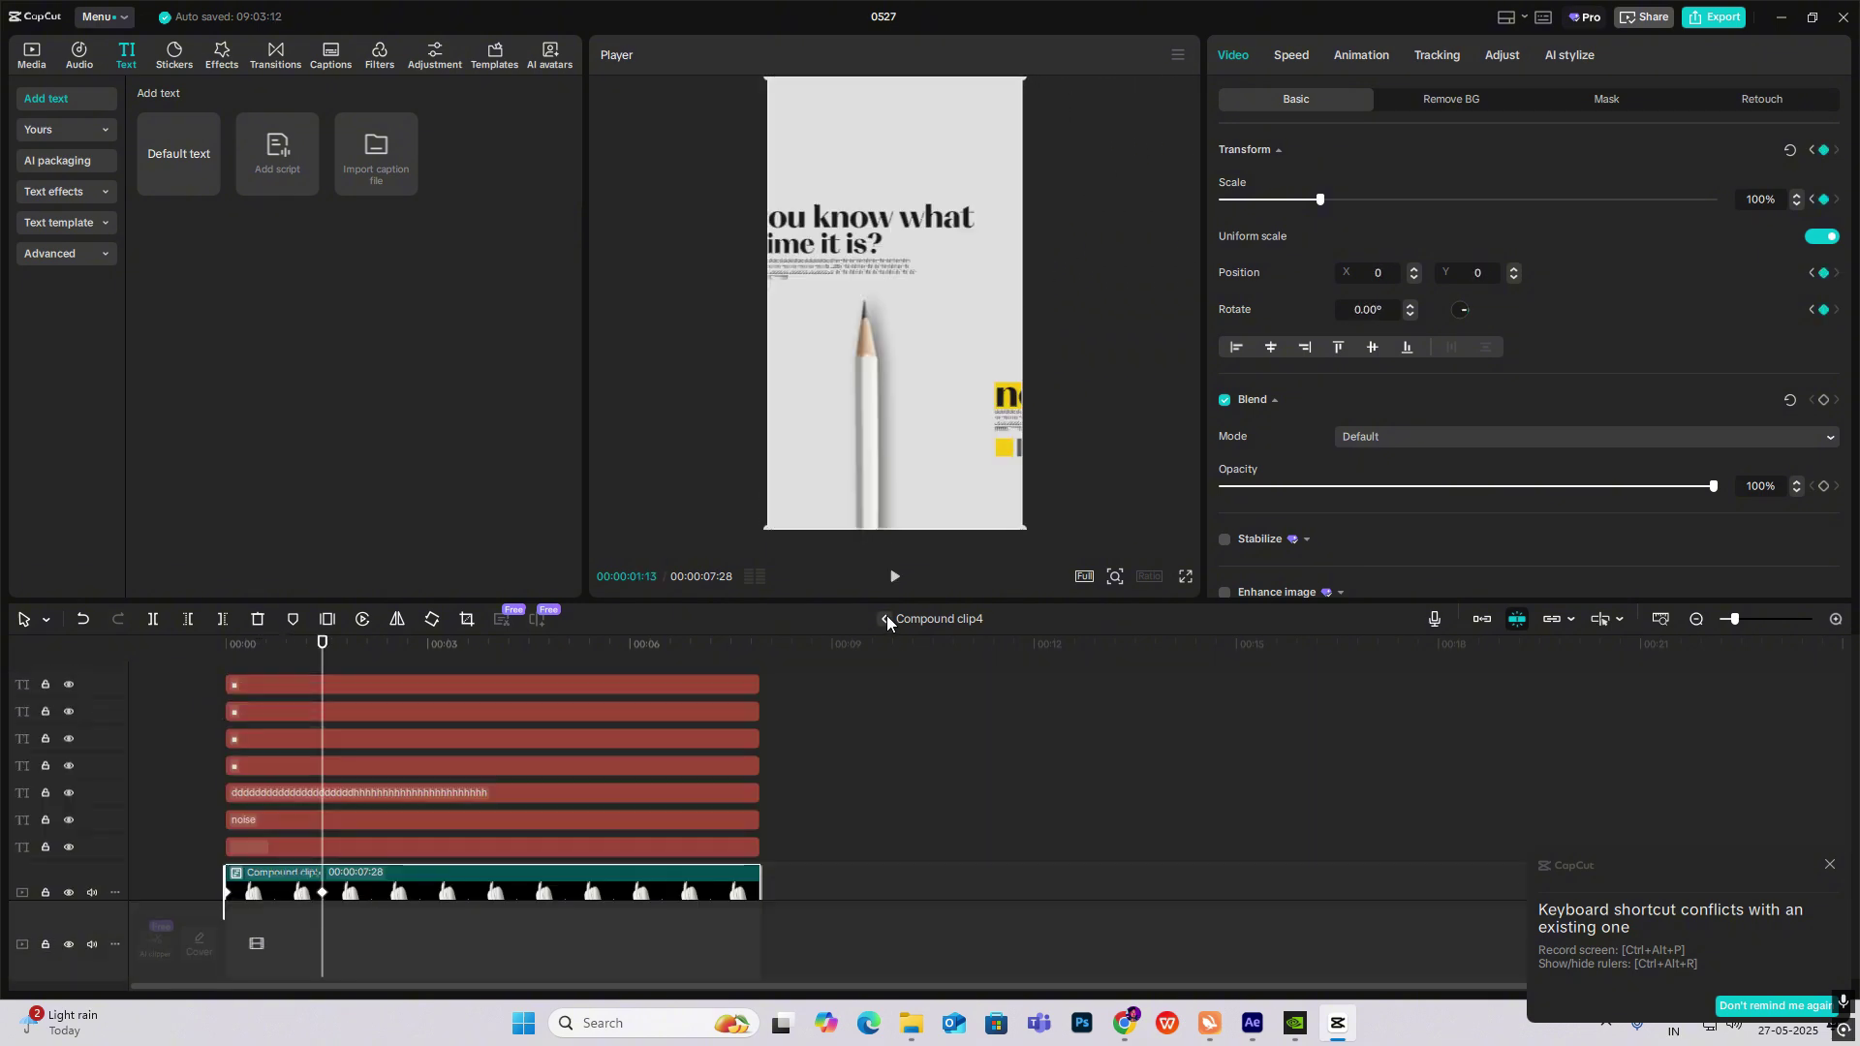
Play the headphones entrance over the pencil scene in the main timeline, and reopen the headphones scene compound clip.
left_click(250, 648)
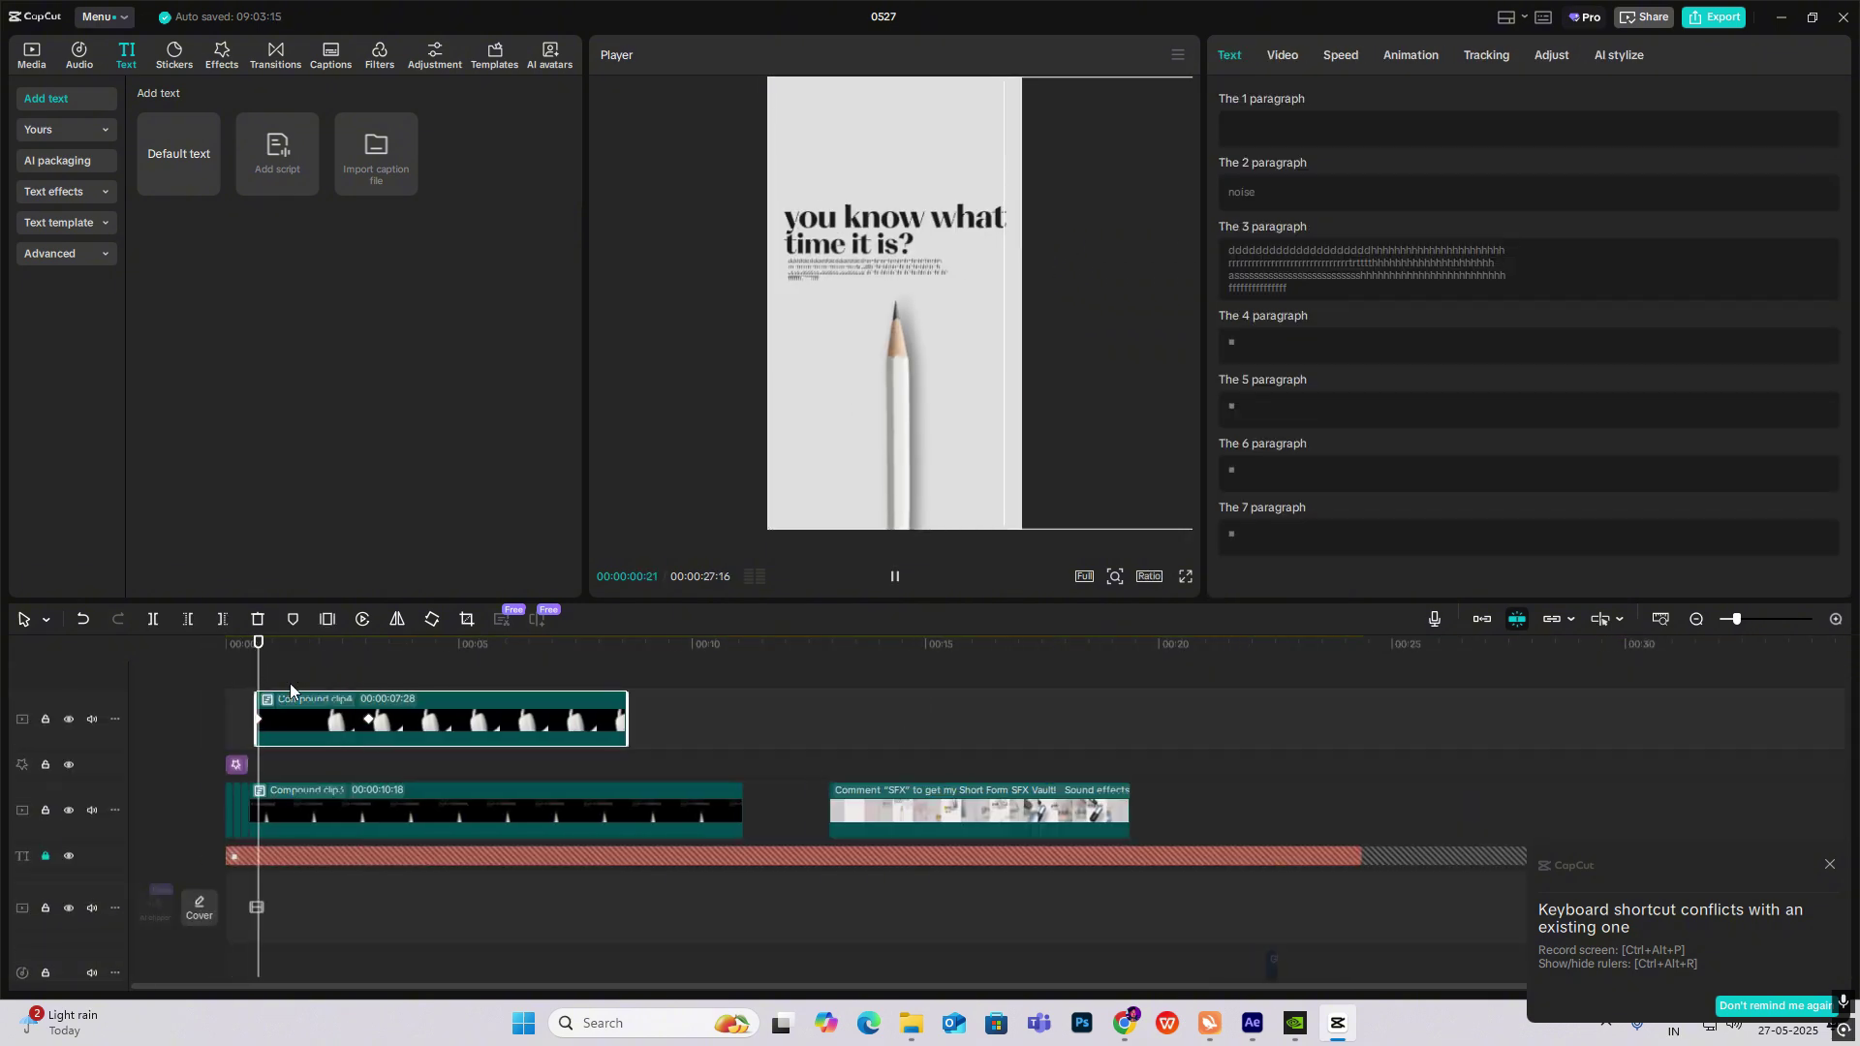
left_click(258, 662)
double_click(302, 705)
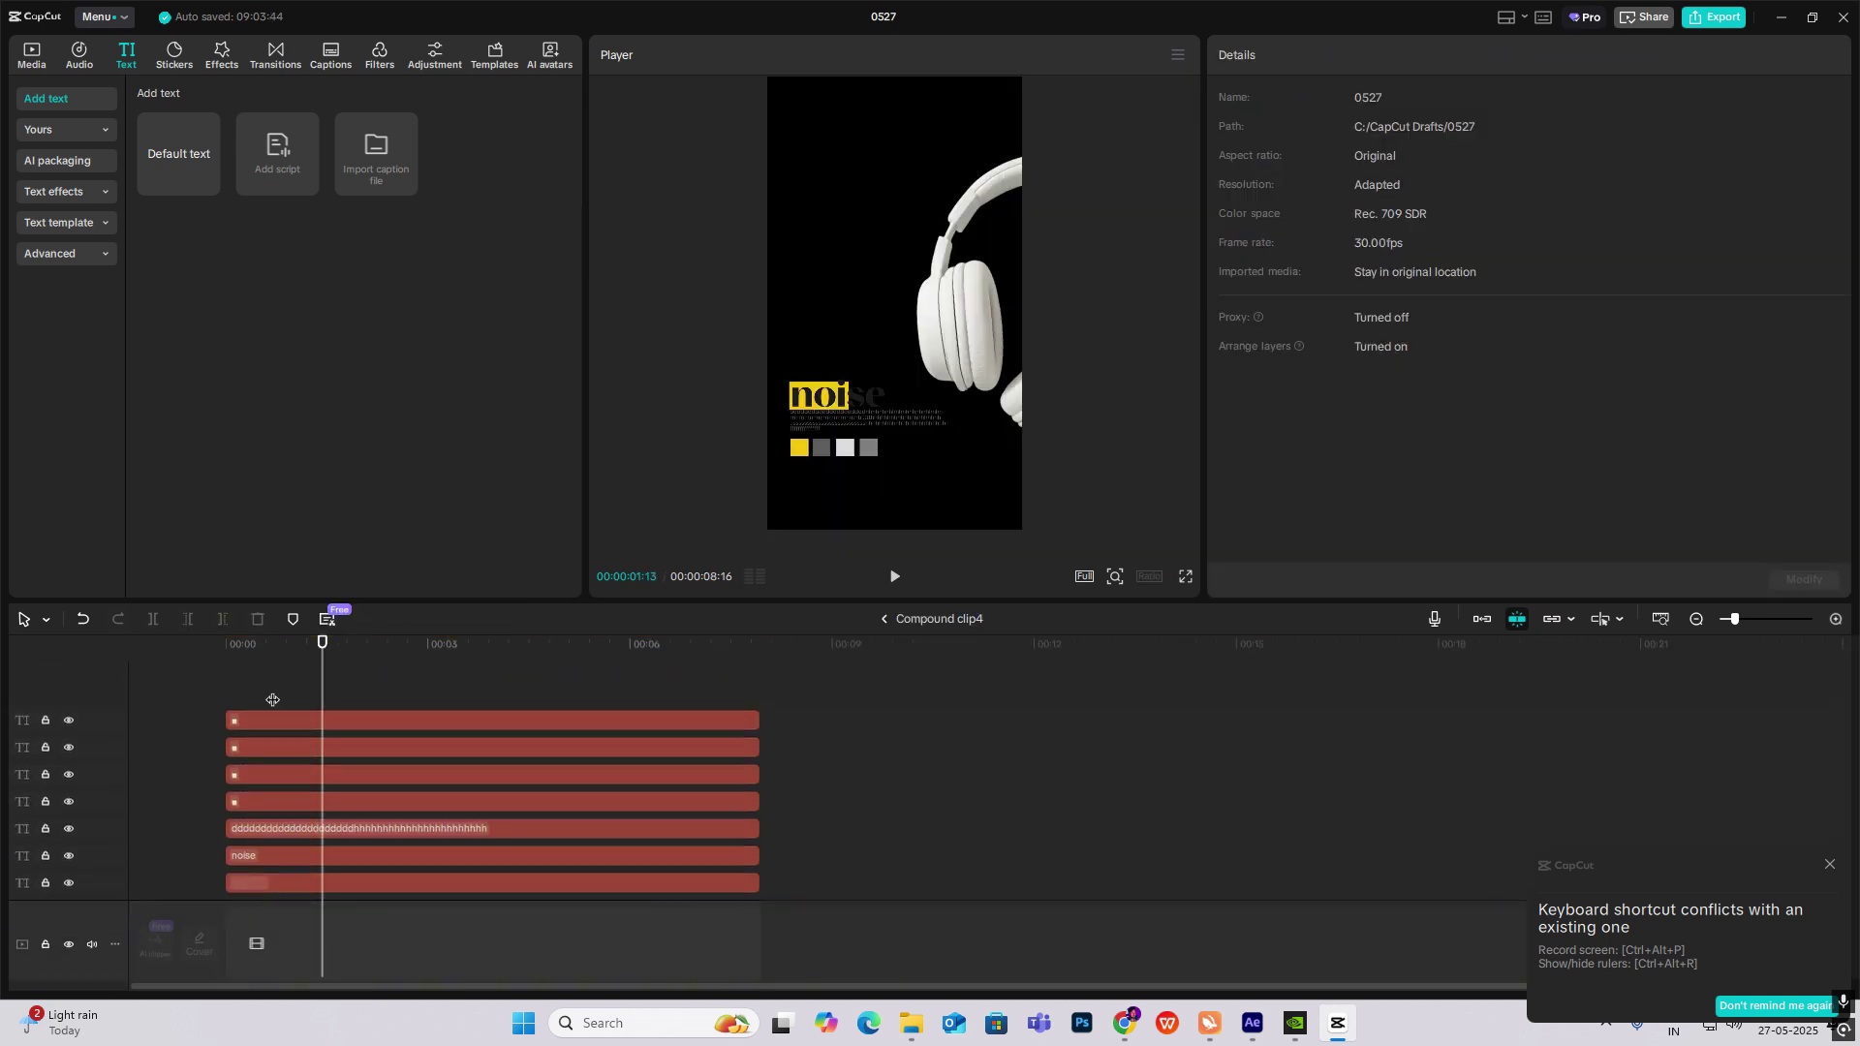
Apply the Wipe Right entrance animation to the yellow highlight box behind the "noise" title.
left_click_drag(275, 690, 290, 694)
scroll(293, 794, "down", 1)
scroll(294, 796, "down", 2)
left_click(293, 793)
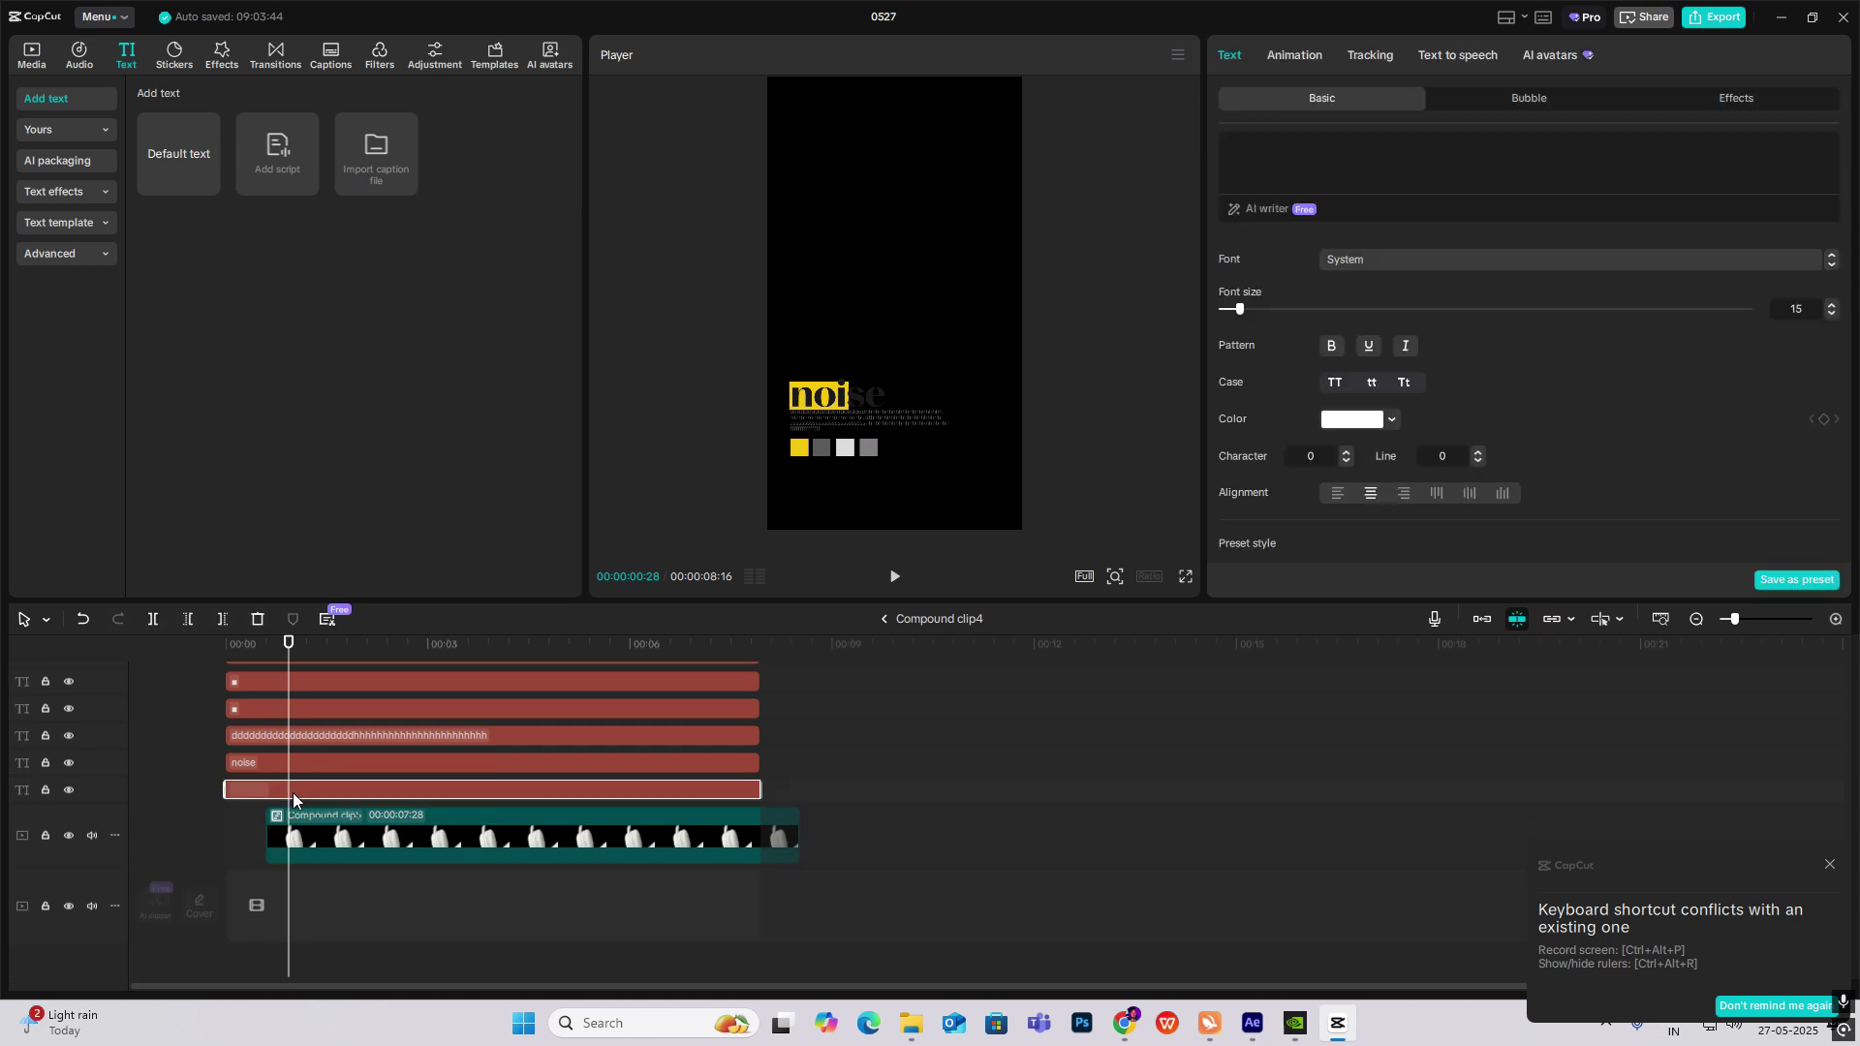
left_click(1296, 55)
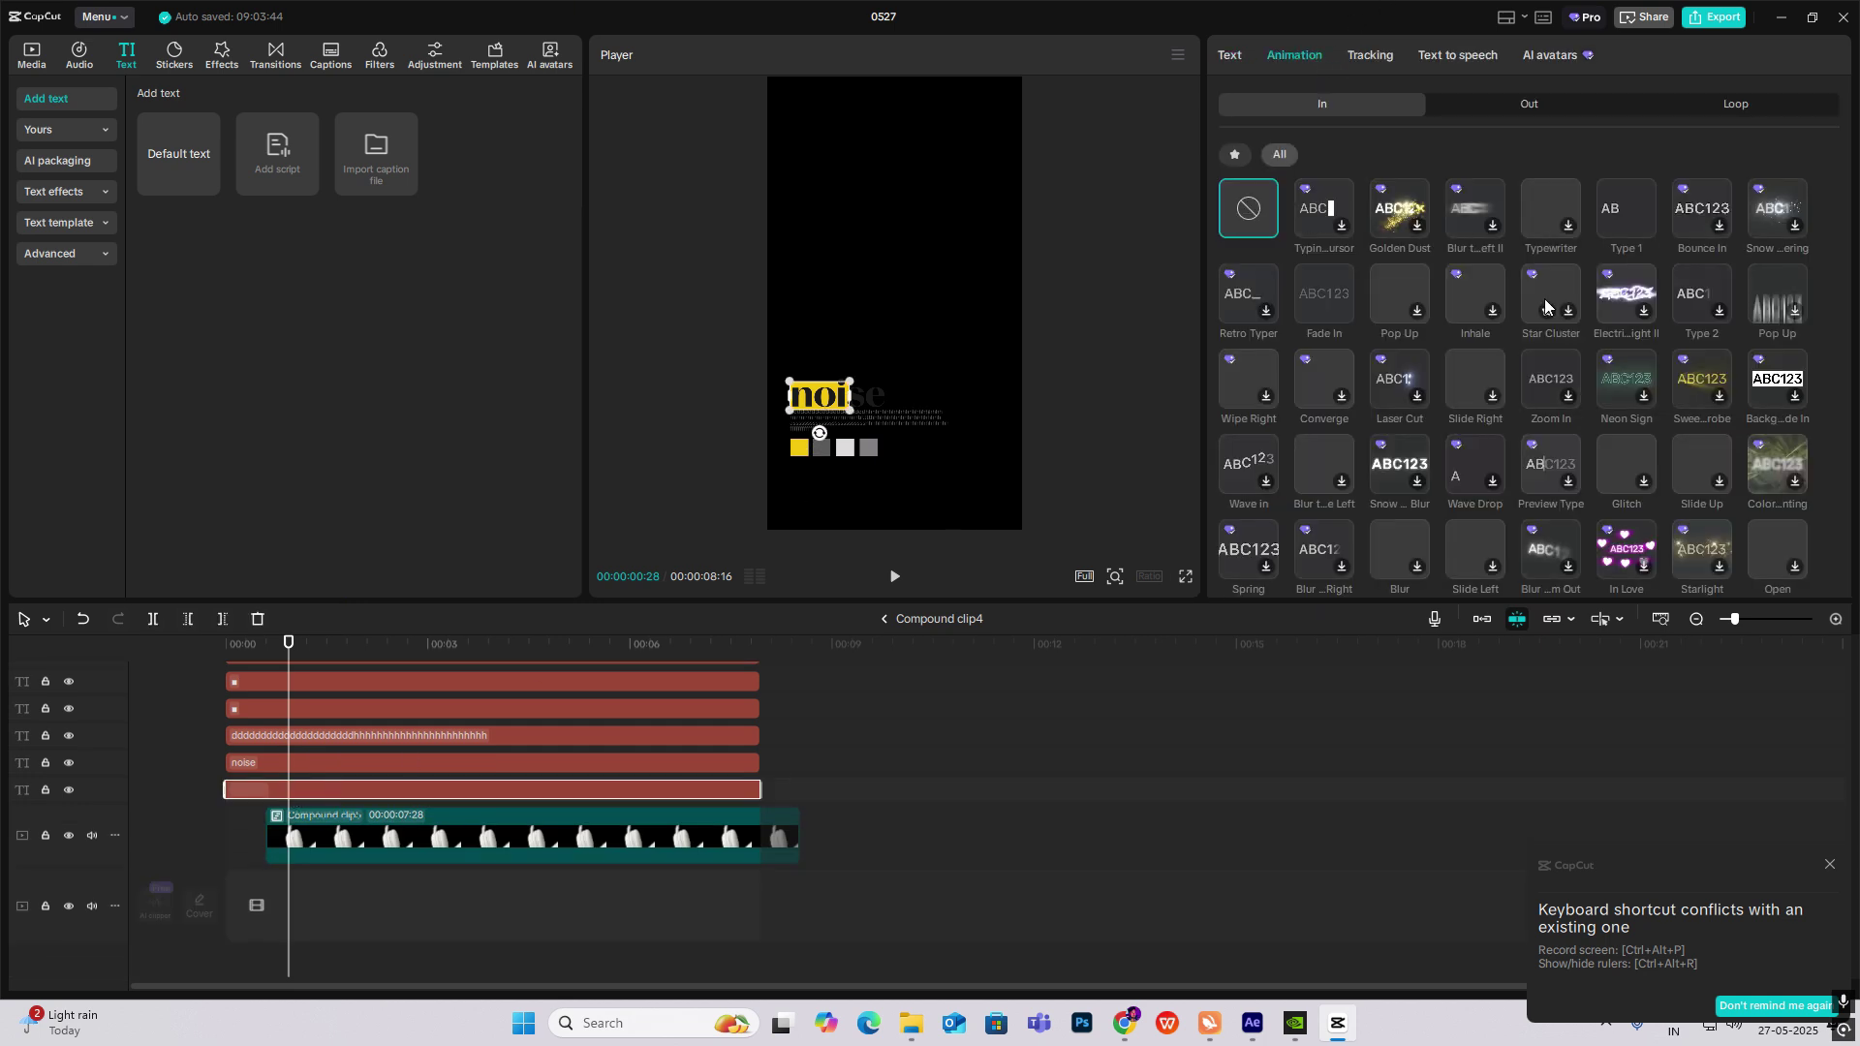
left_click(1698, 289)
left_click(1246, 281)
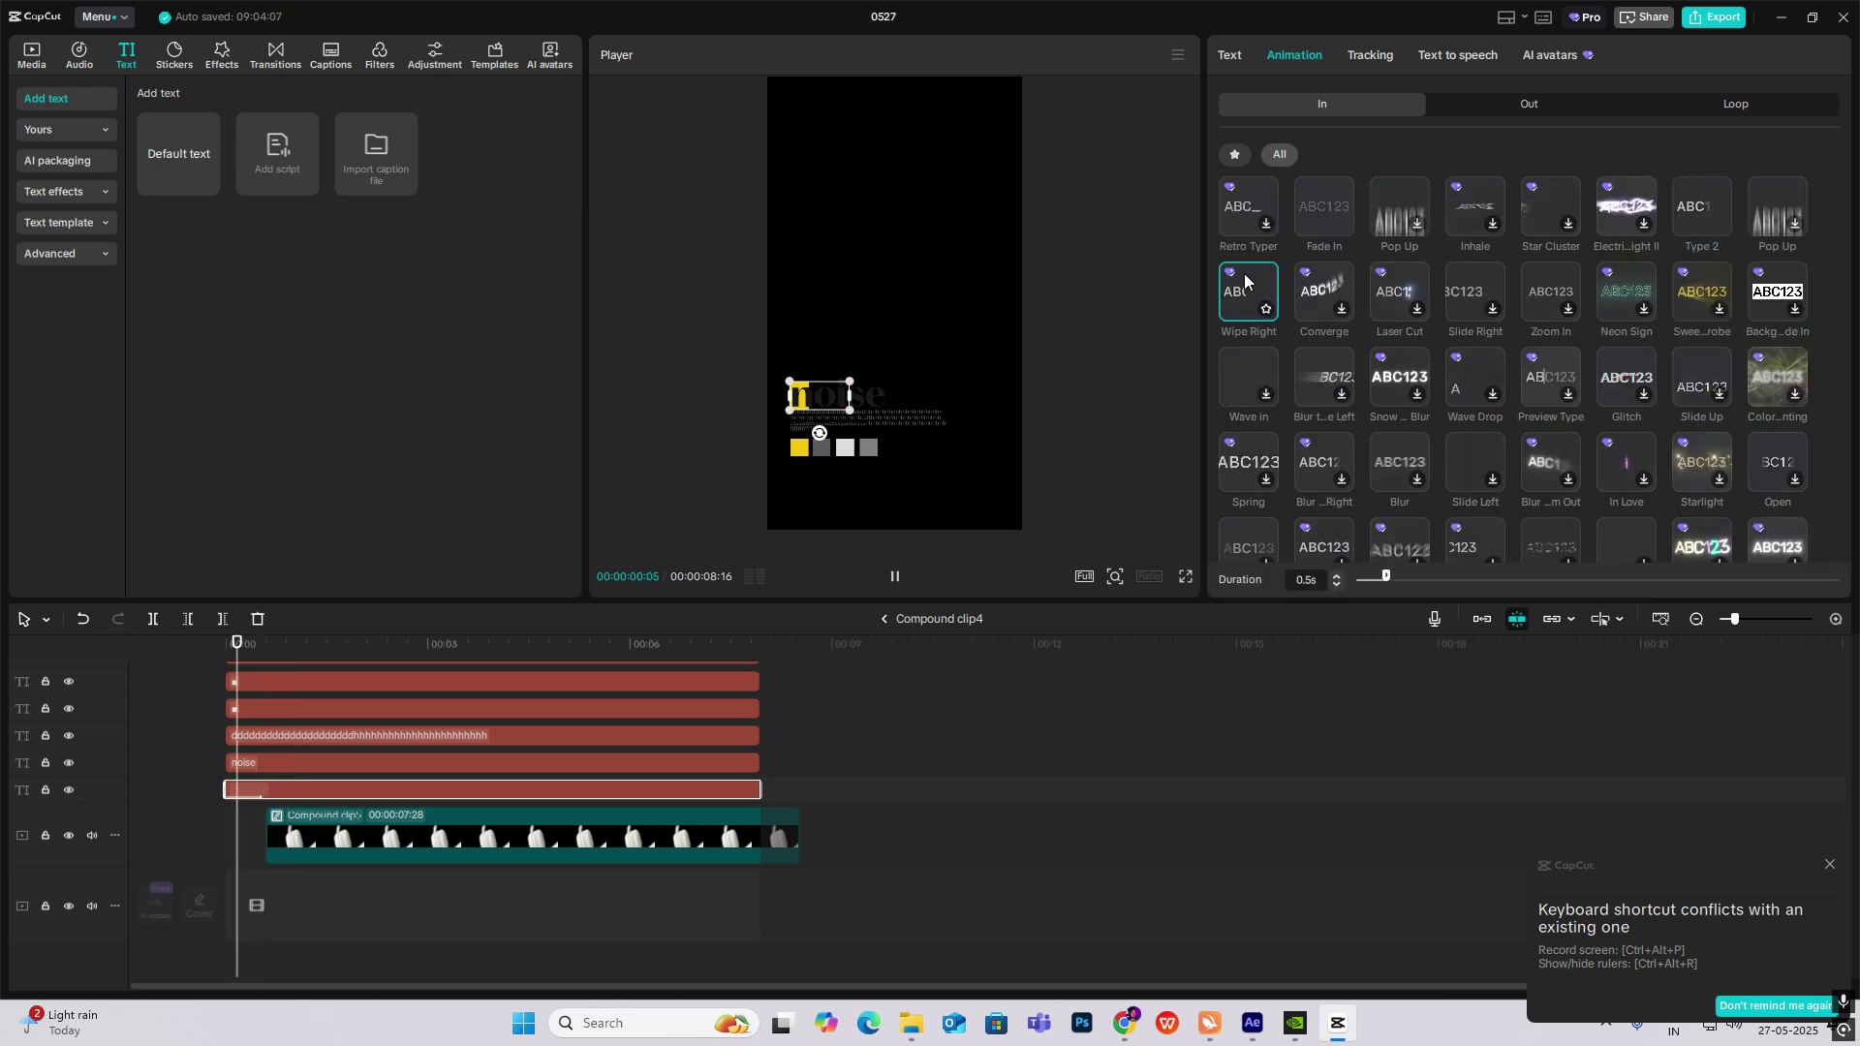
Try a Rectangle mask on the nested headphones clip and switch the mask off again.
left_click(1042, 427)
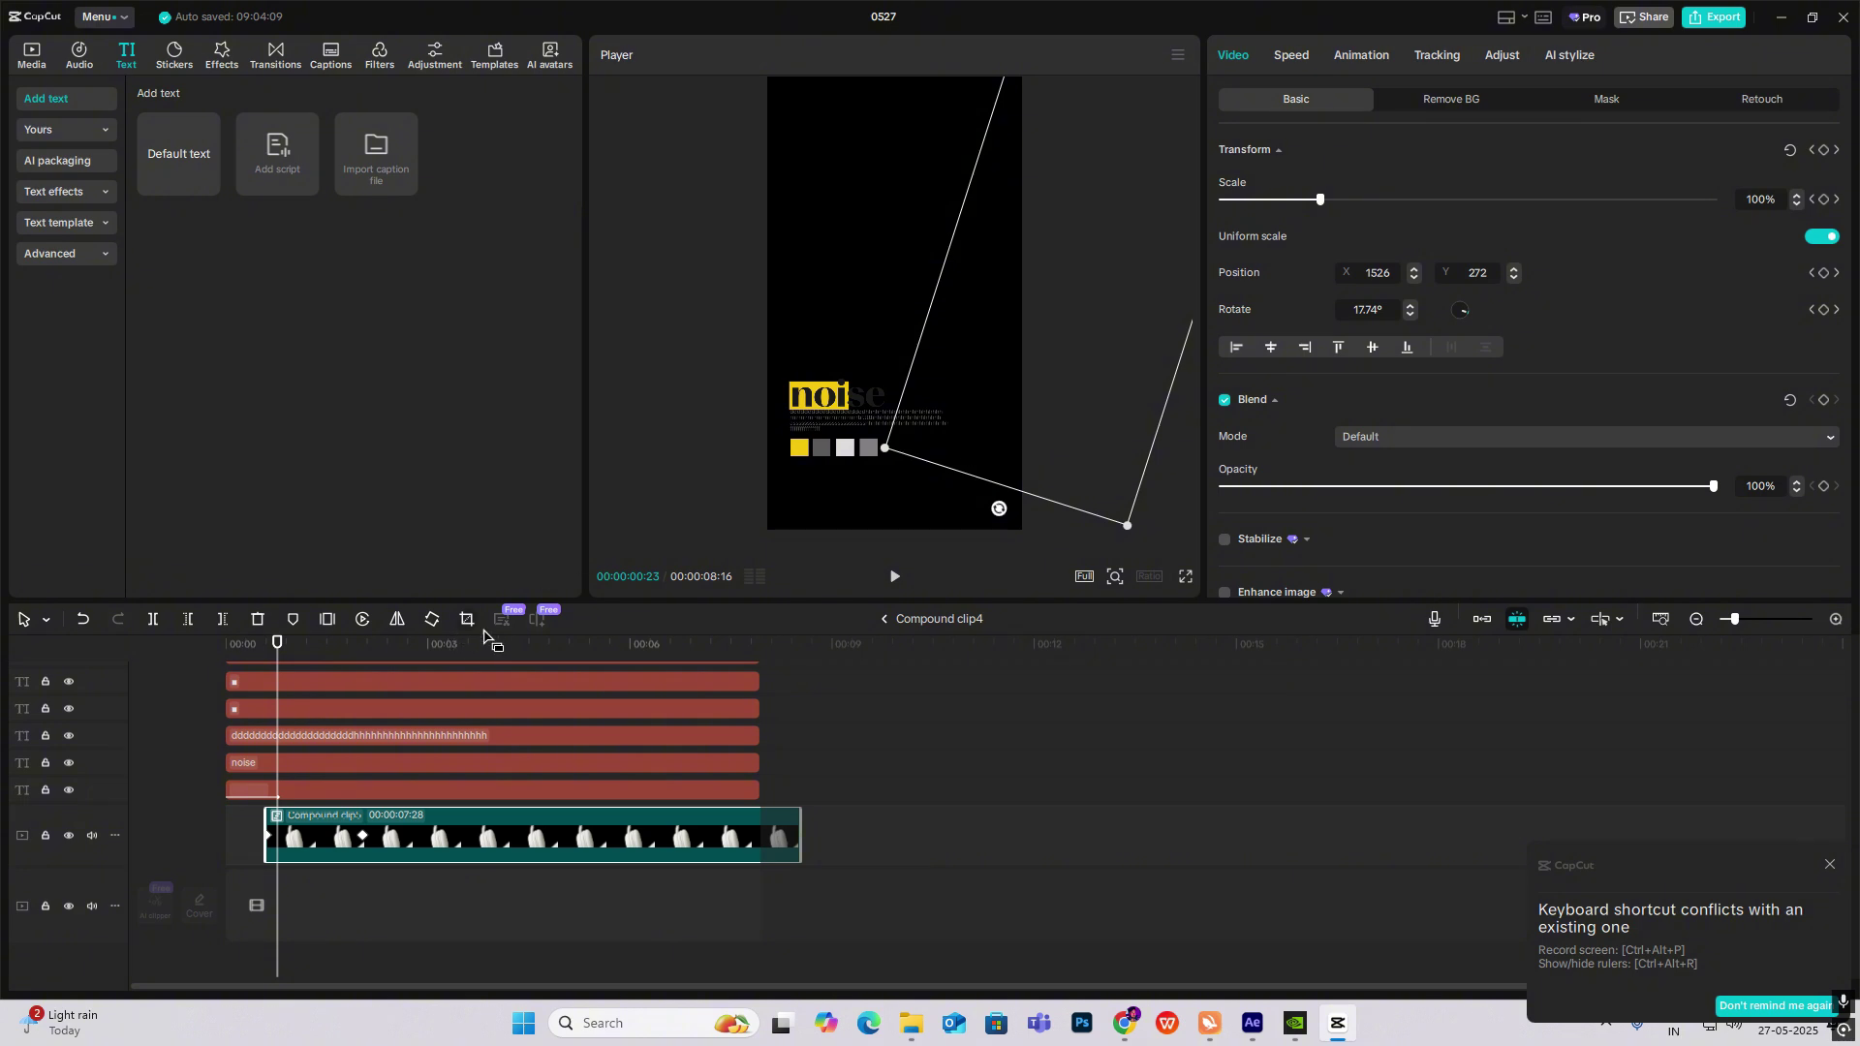
left_click(1625, 98)
left_click(1269, 181)
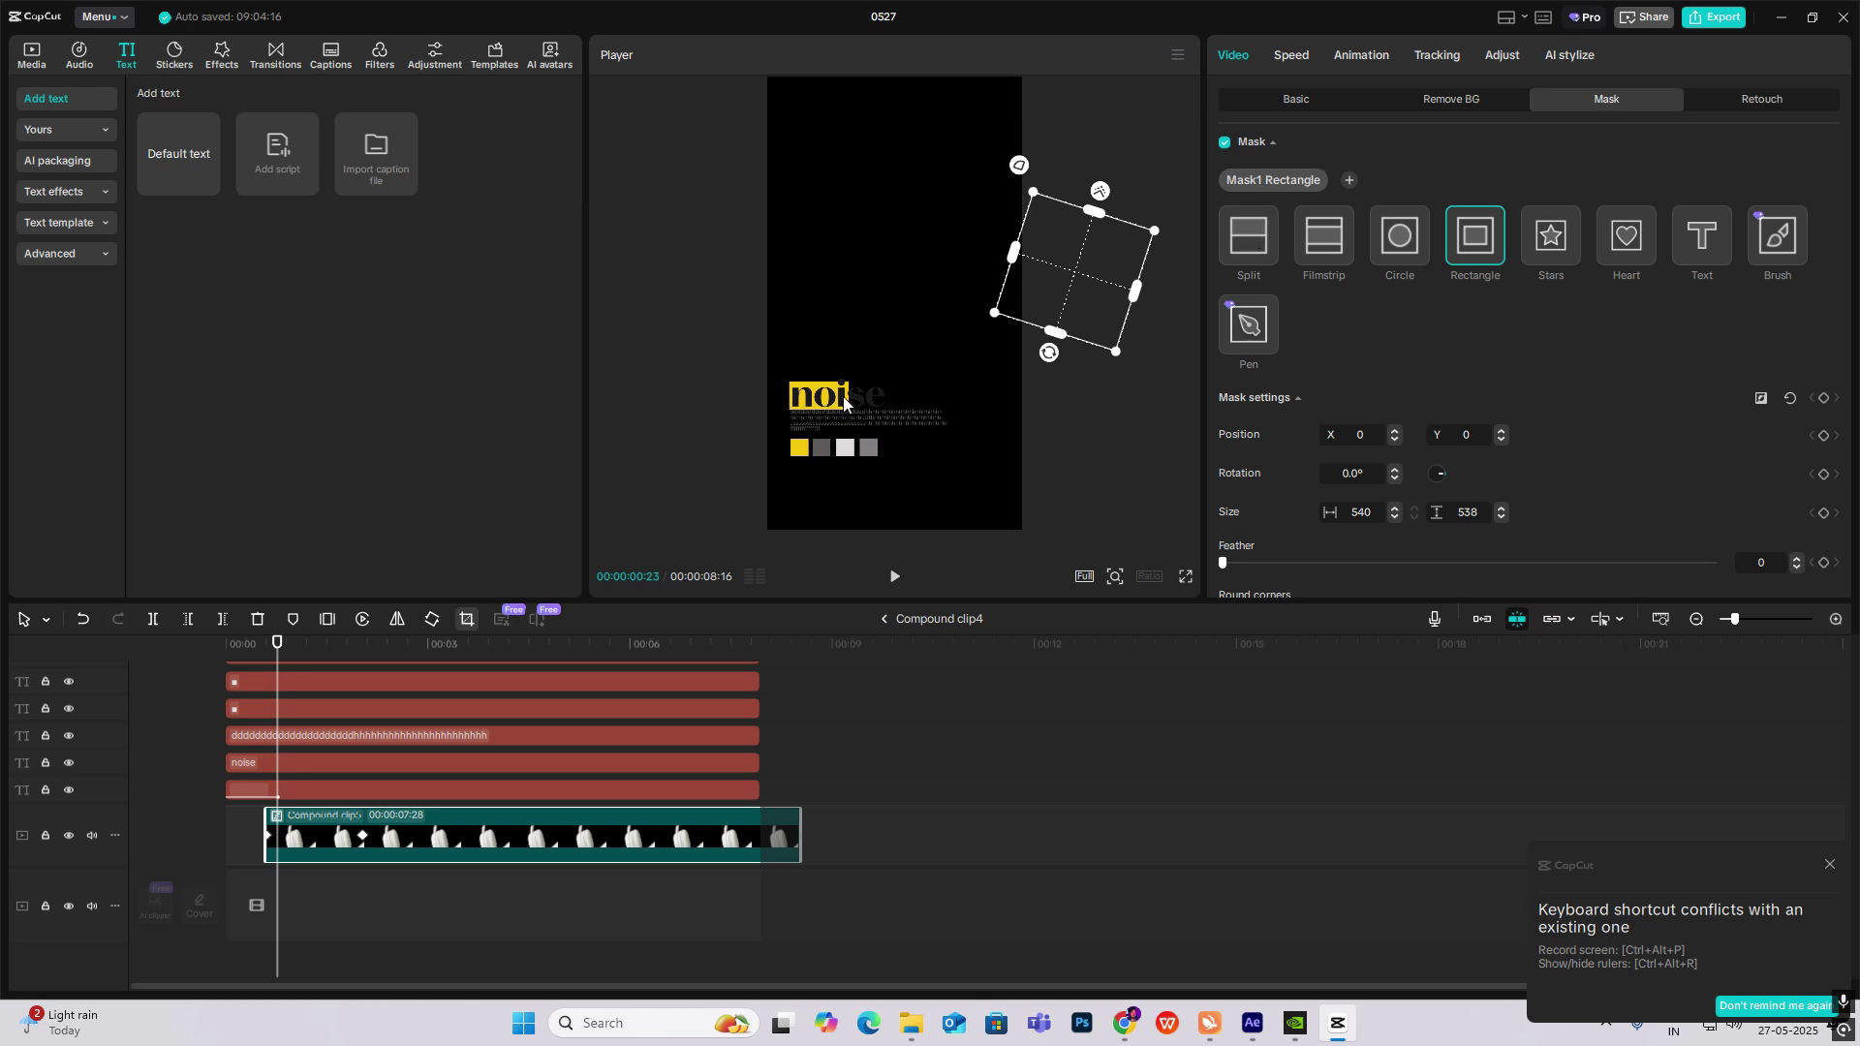
left_click(1225, 142)
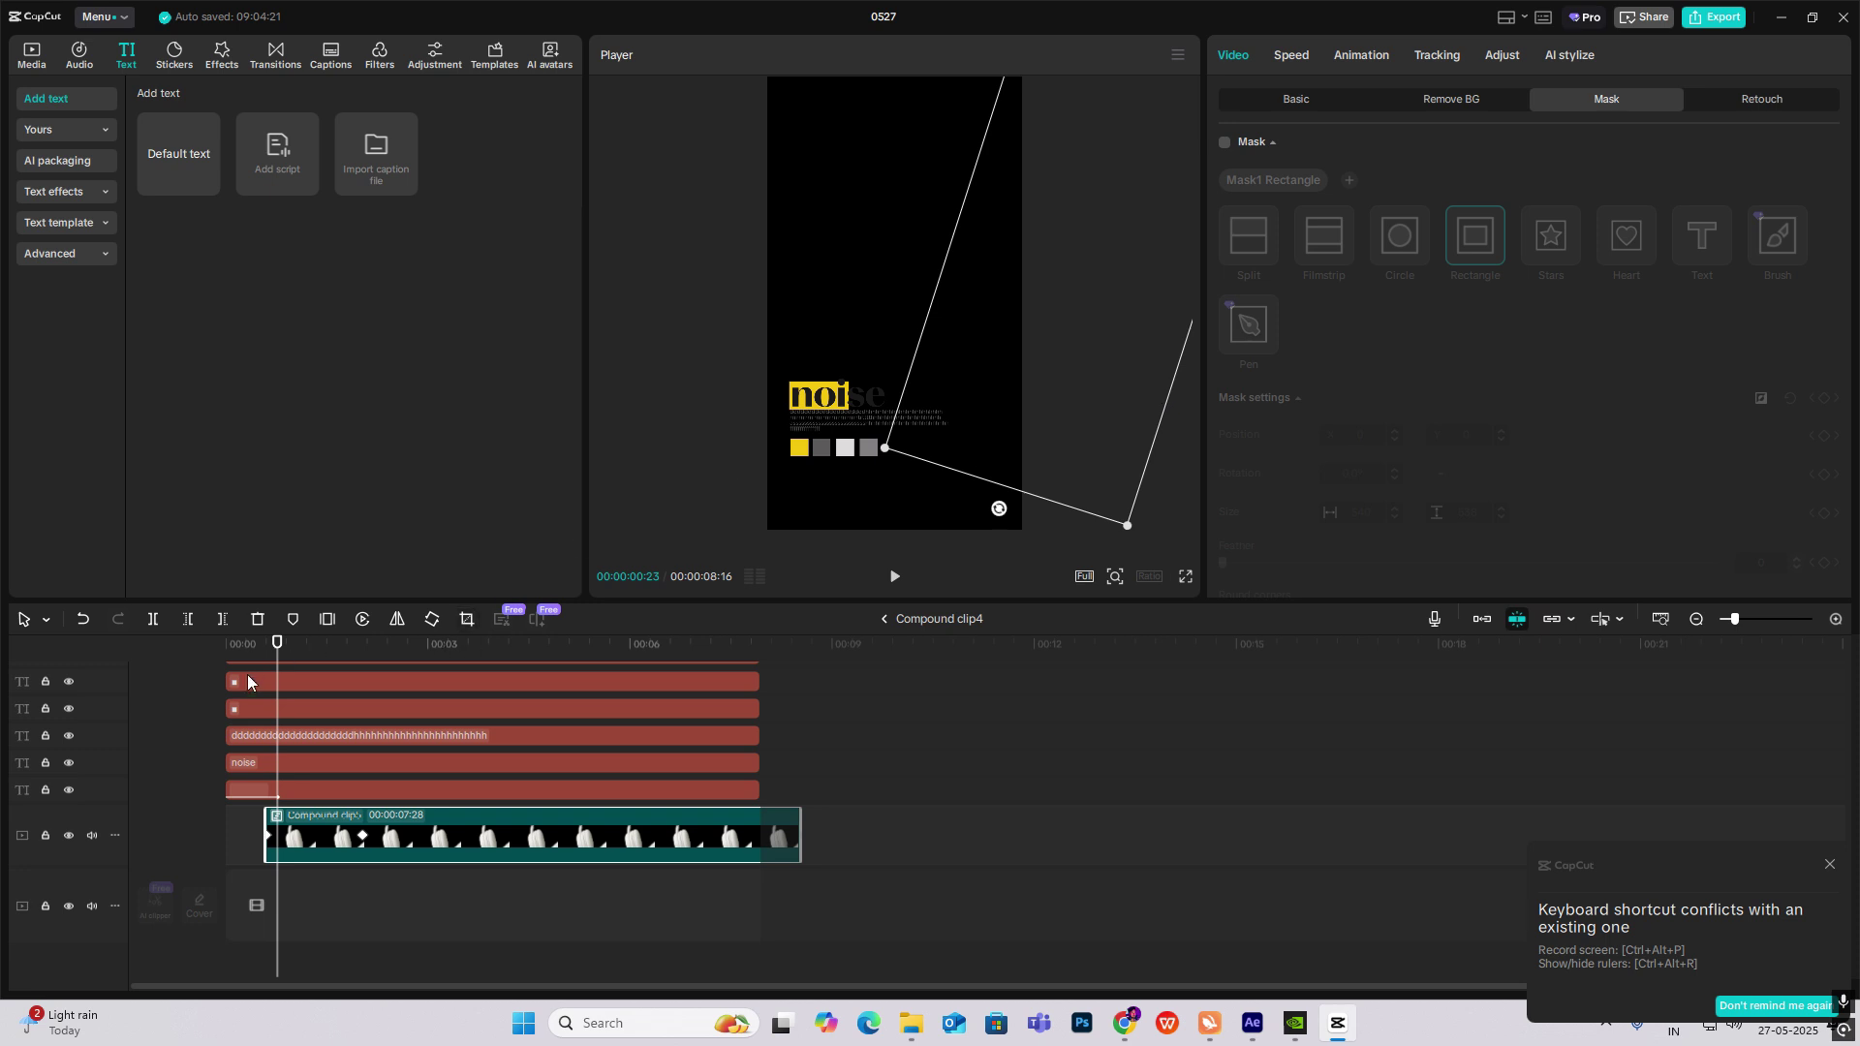
Return to the main timeline and review the headphones scene's entrance over the pencil scene.
left_click(885, 618)
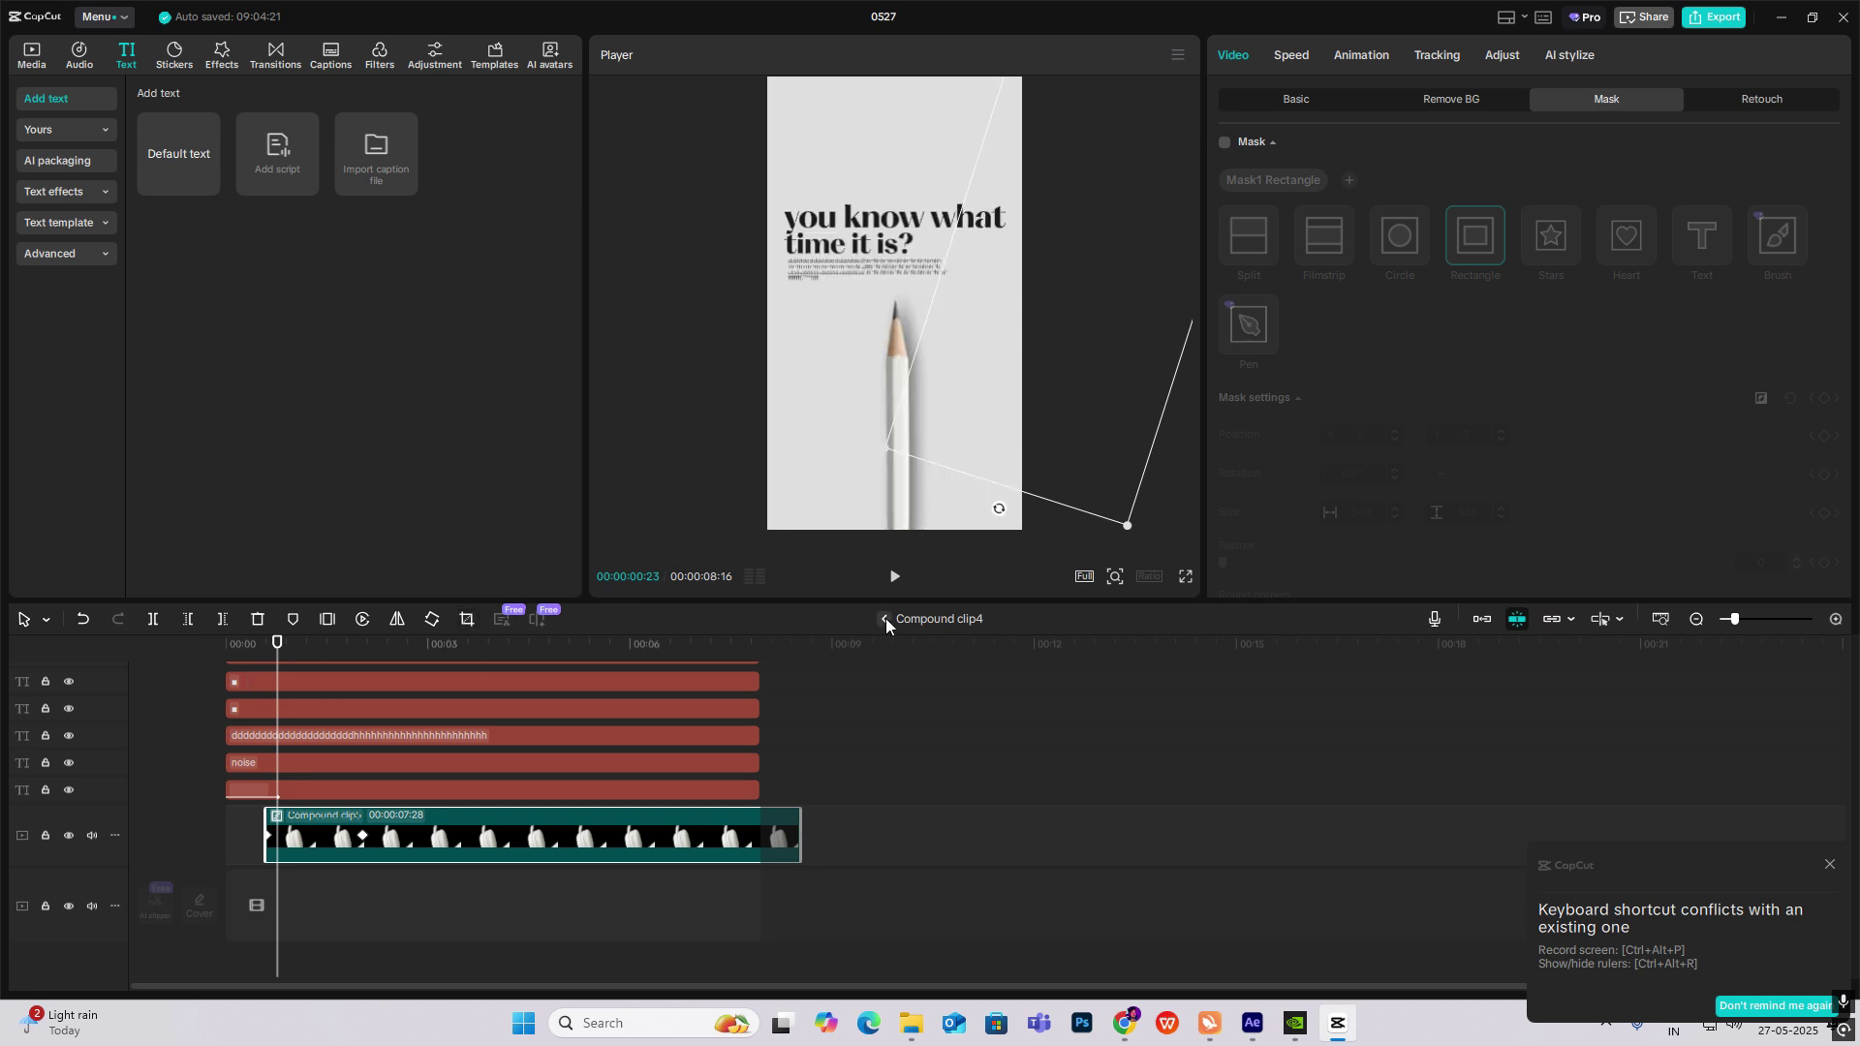
left_click(241, 738)
mouse_move(256, 766)
left_mouse_down()
mouse_move(473, 756)
mouse_move(272, 740)
left_mouse_up()
scroll(299, 771, "down", 2)
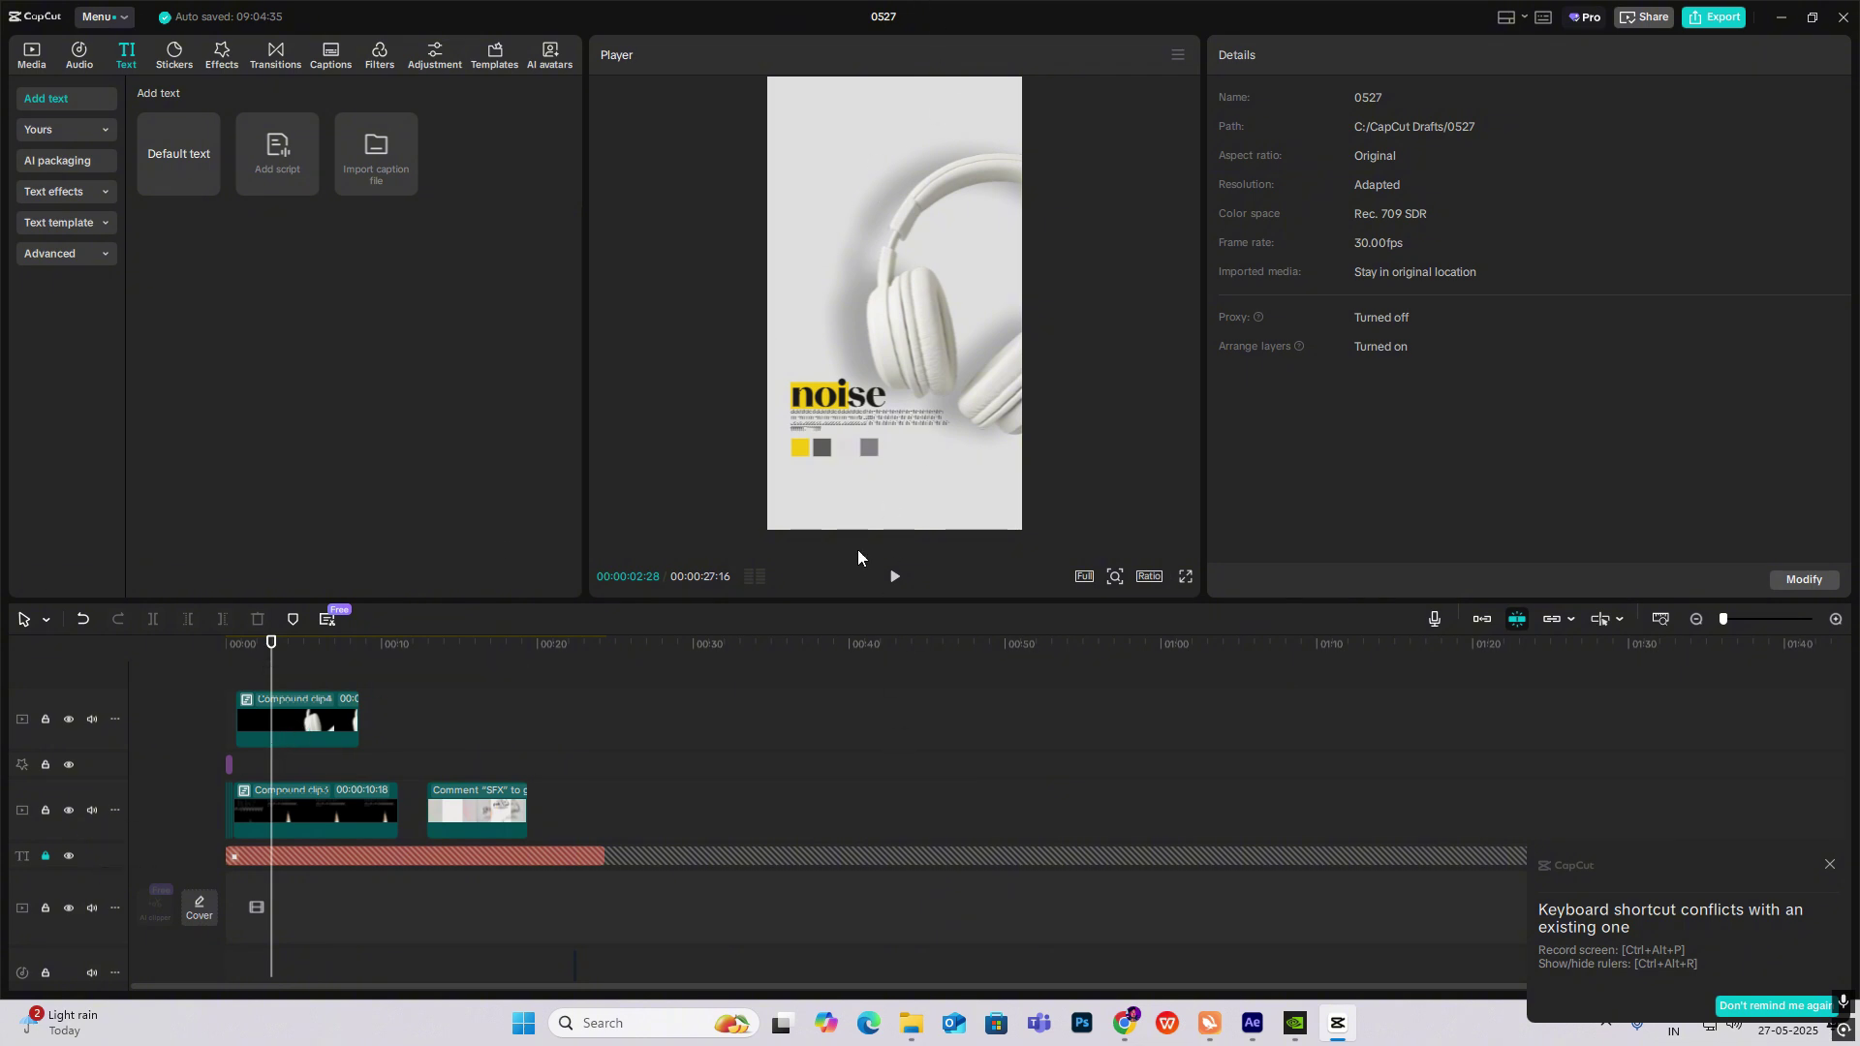
Scrub through the "goals" and "distractions" scenes of the reference clip to study their object motion.
left_click_drag(462, 751, 478, 748)
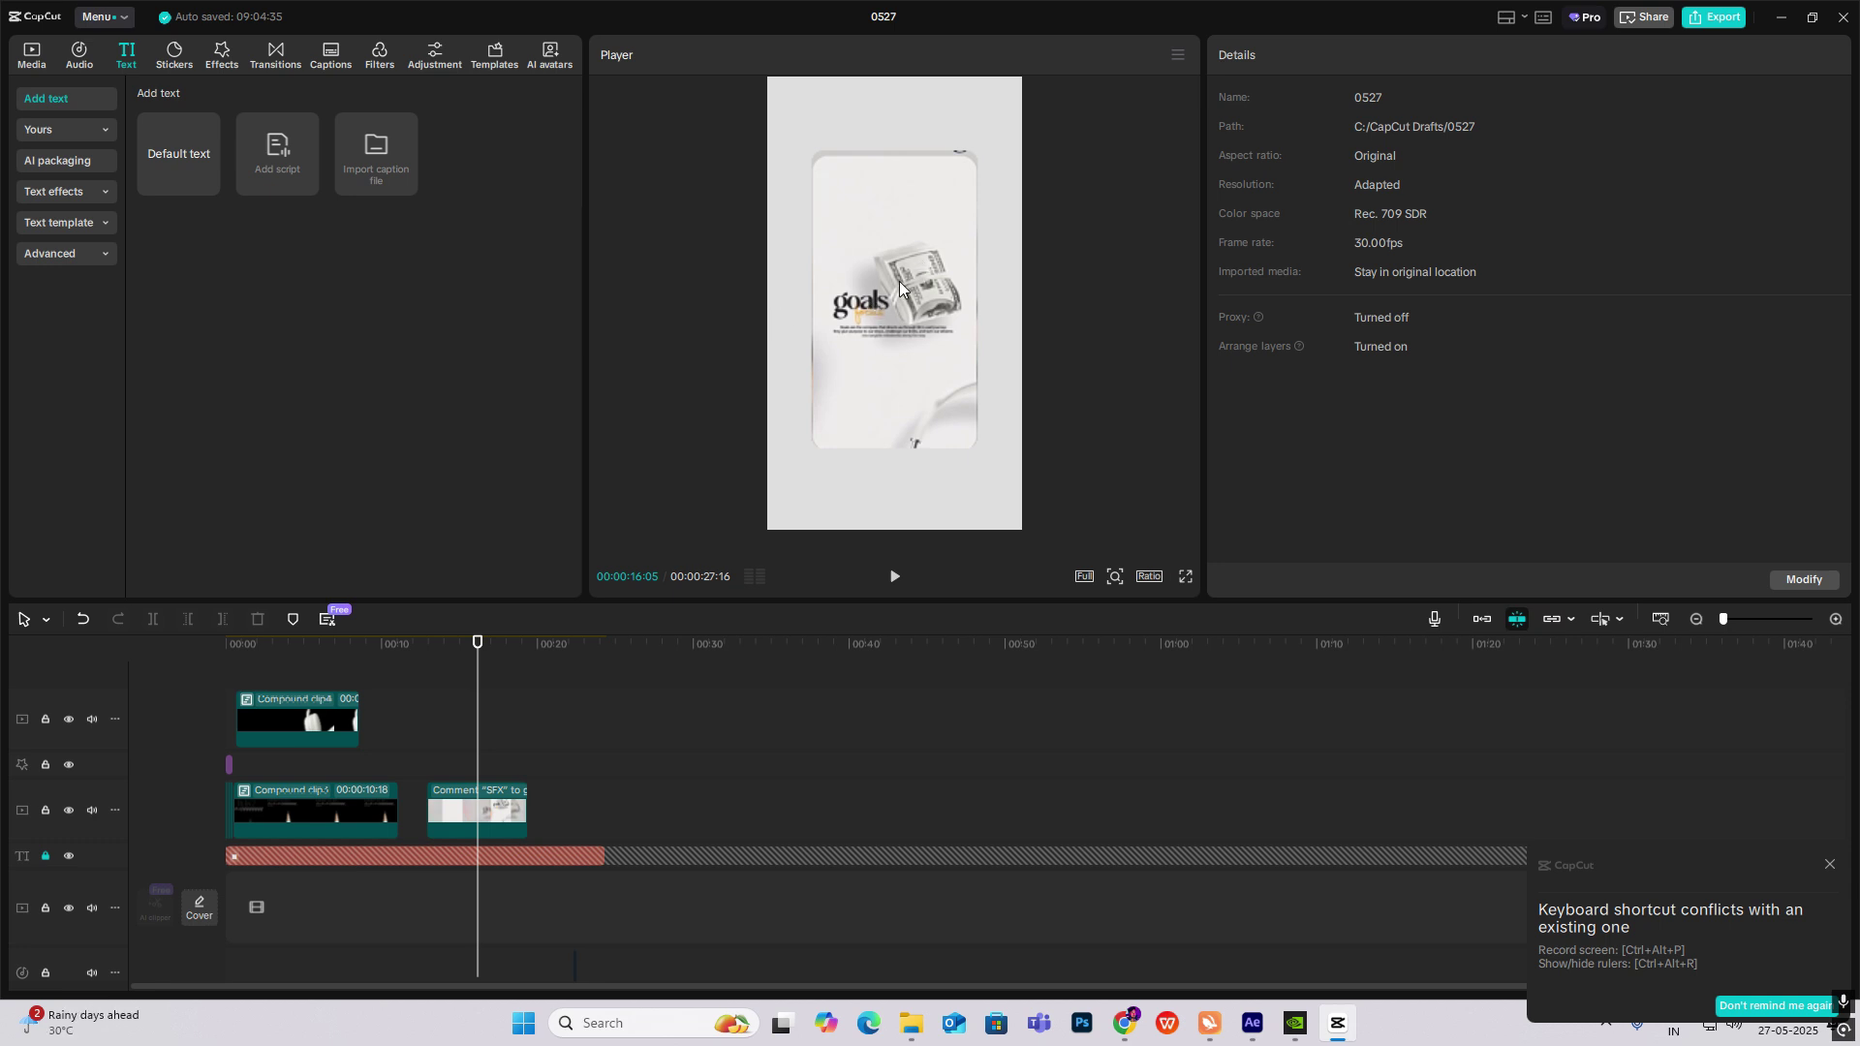
left_click_drag(478, 756, 501, 755)
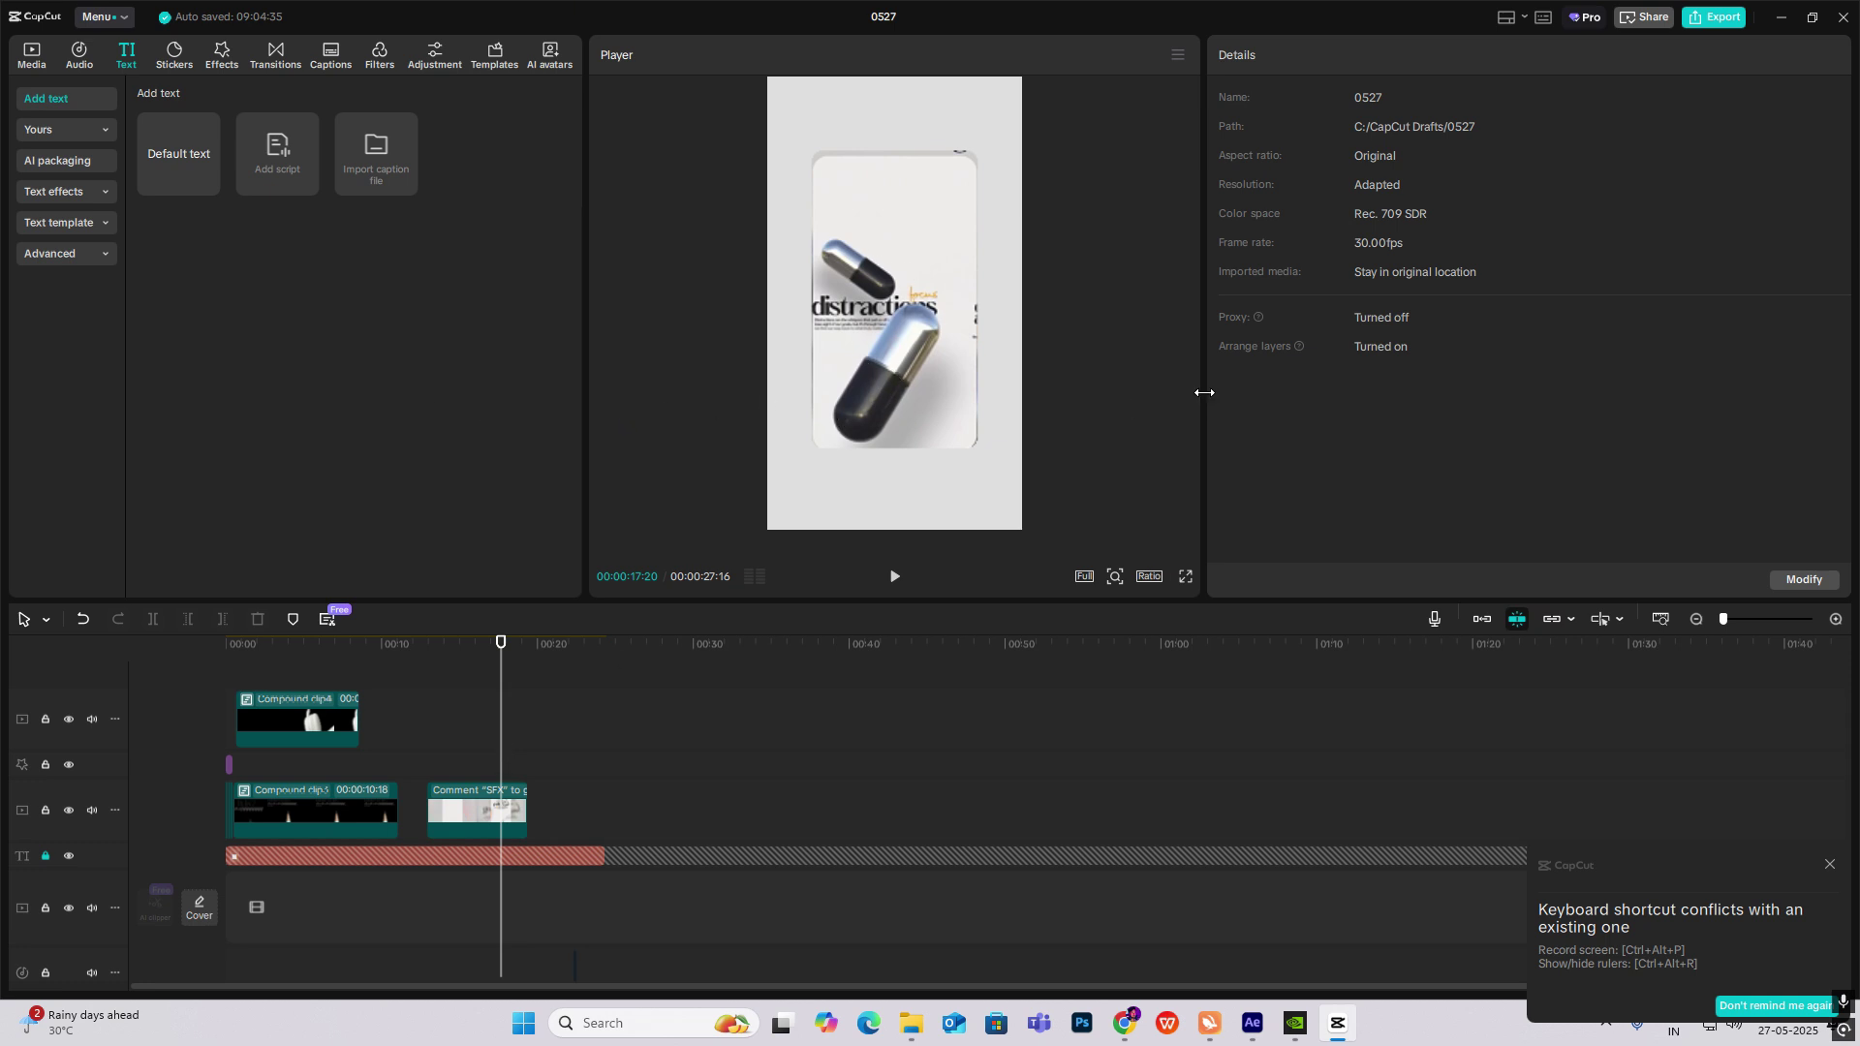
left_click_drag(499, 726, 472, 814)
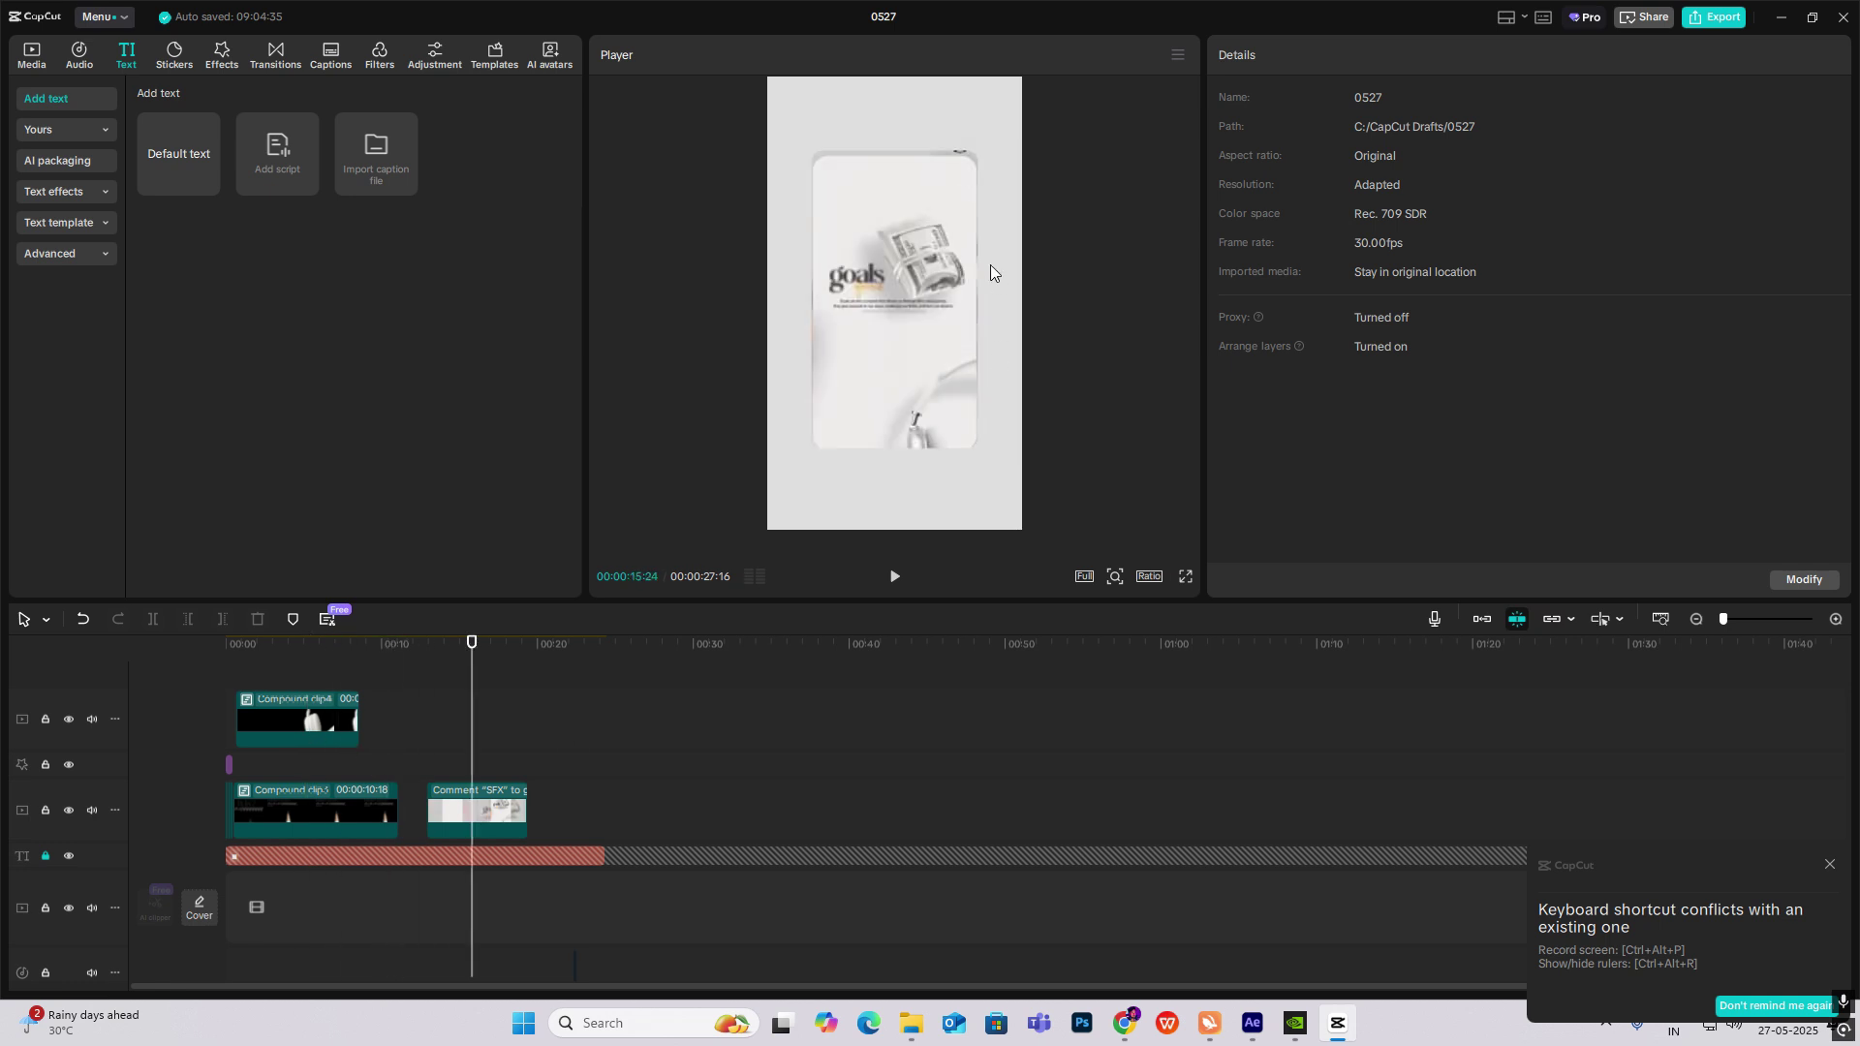
left_click_drag(471, 717, 450, 756)
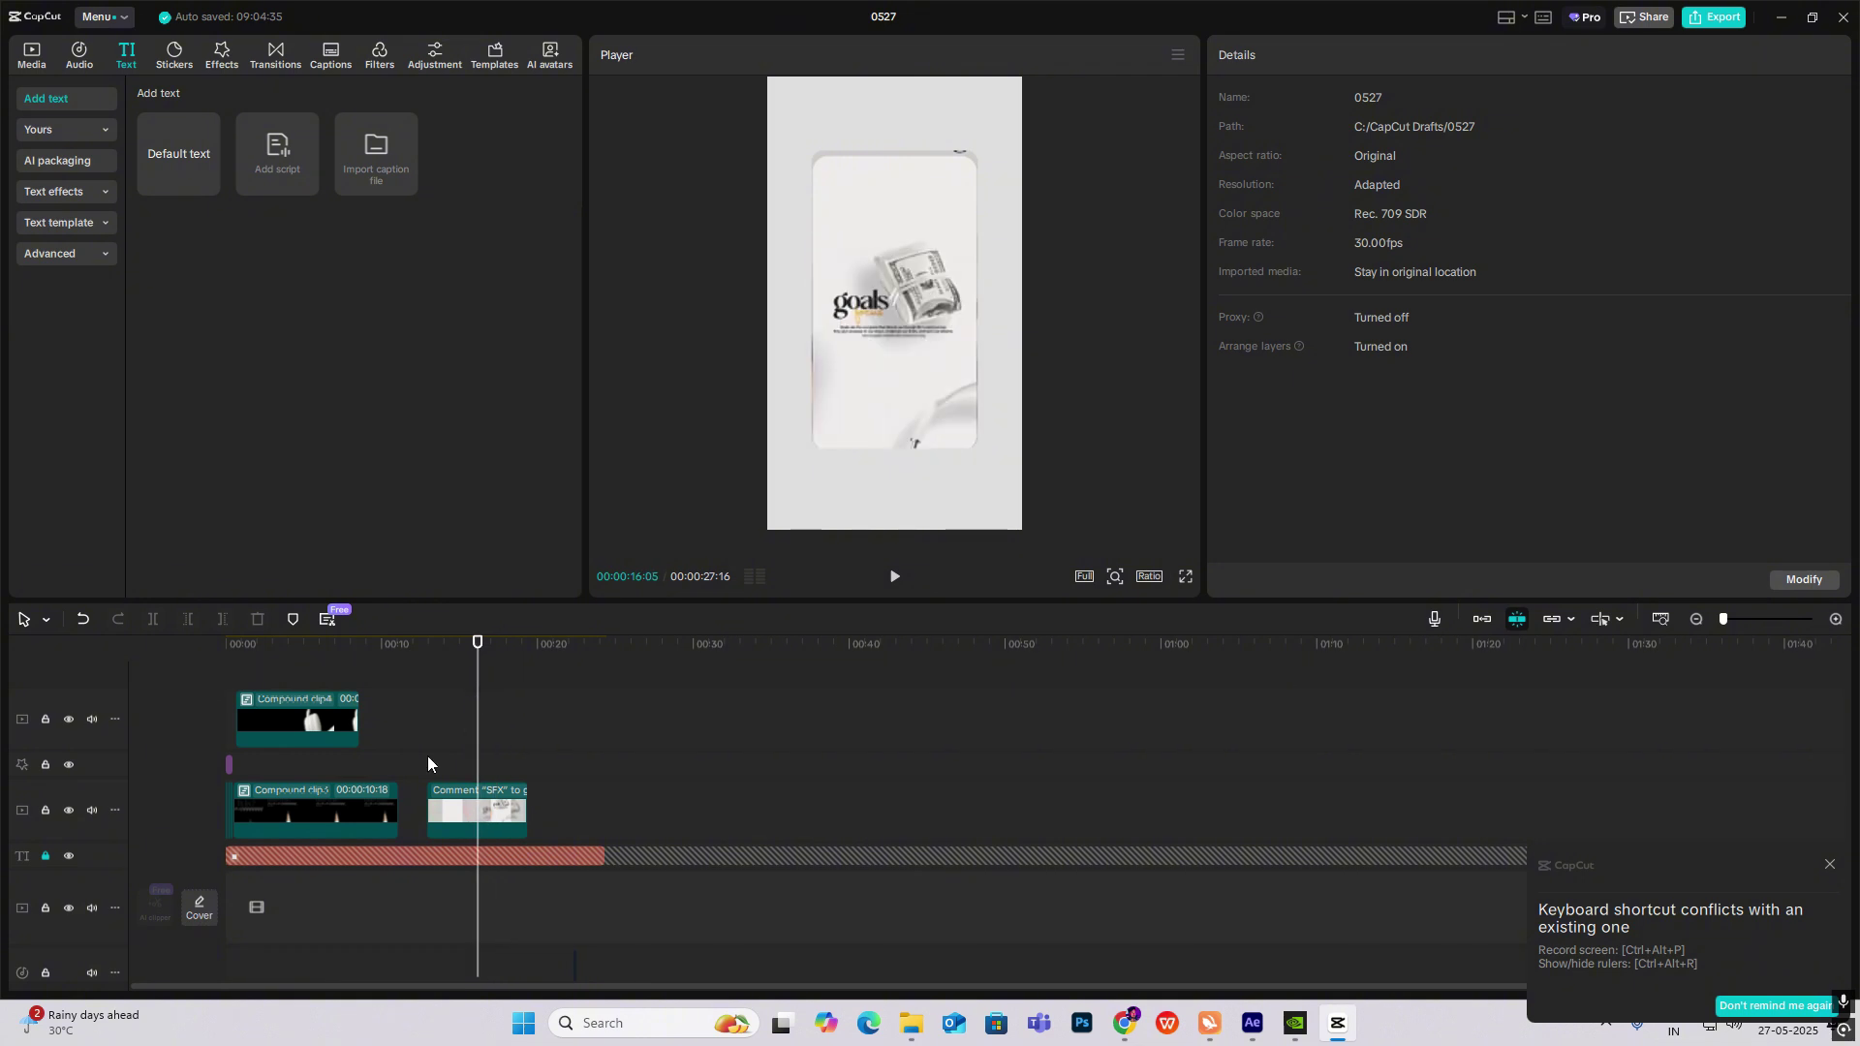
Search the video effects for "play pendulum".
left_click(211, 55)
left_click(318, 105)
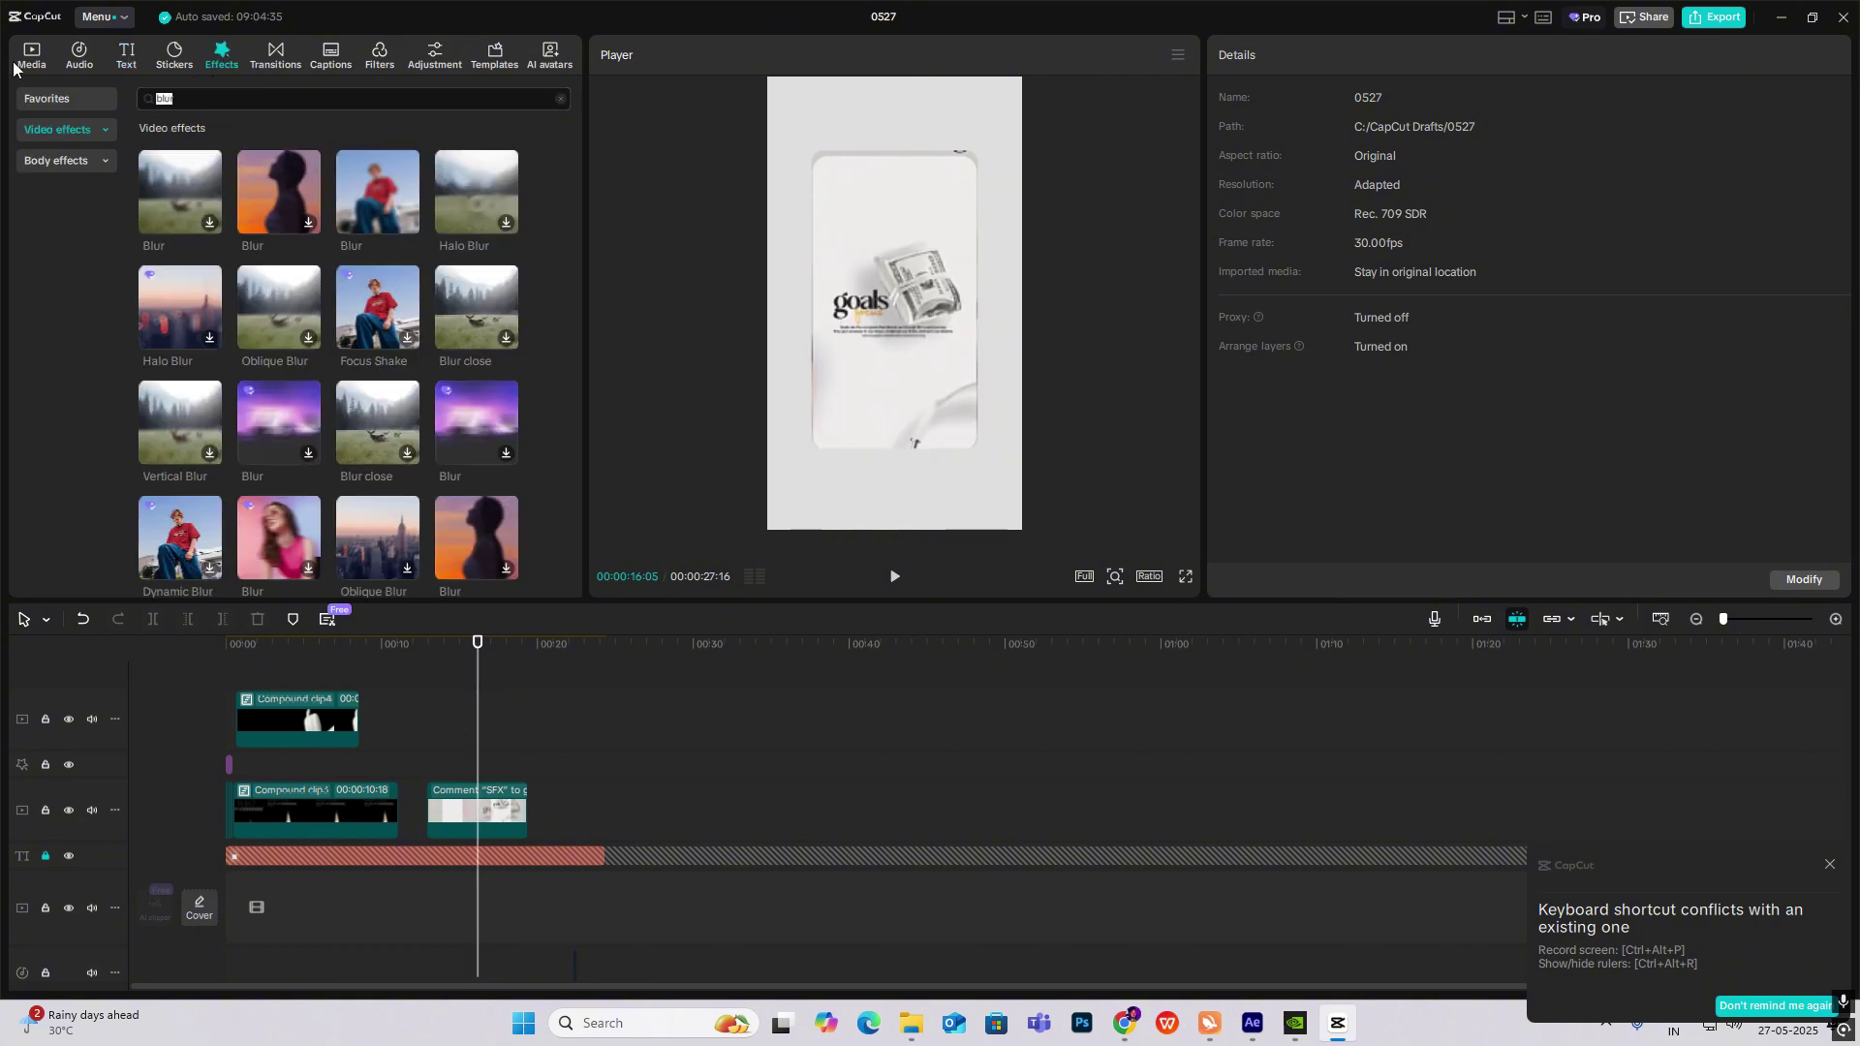
type("play pendulum")
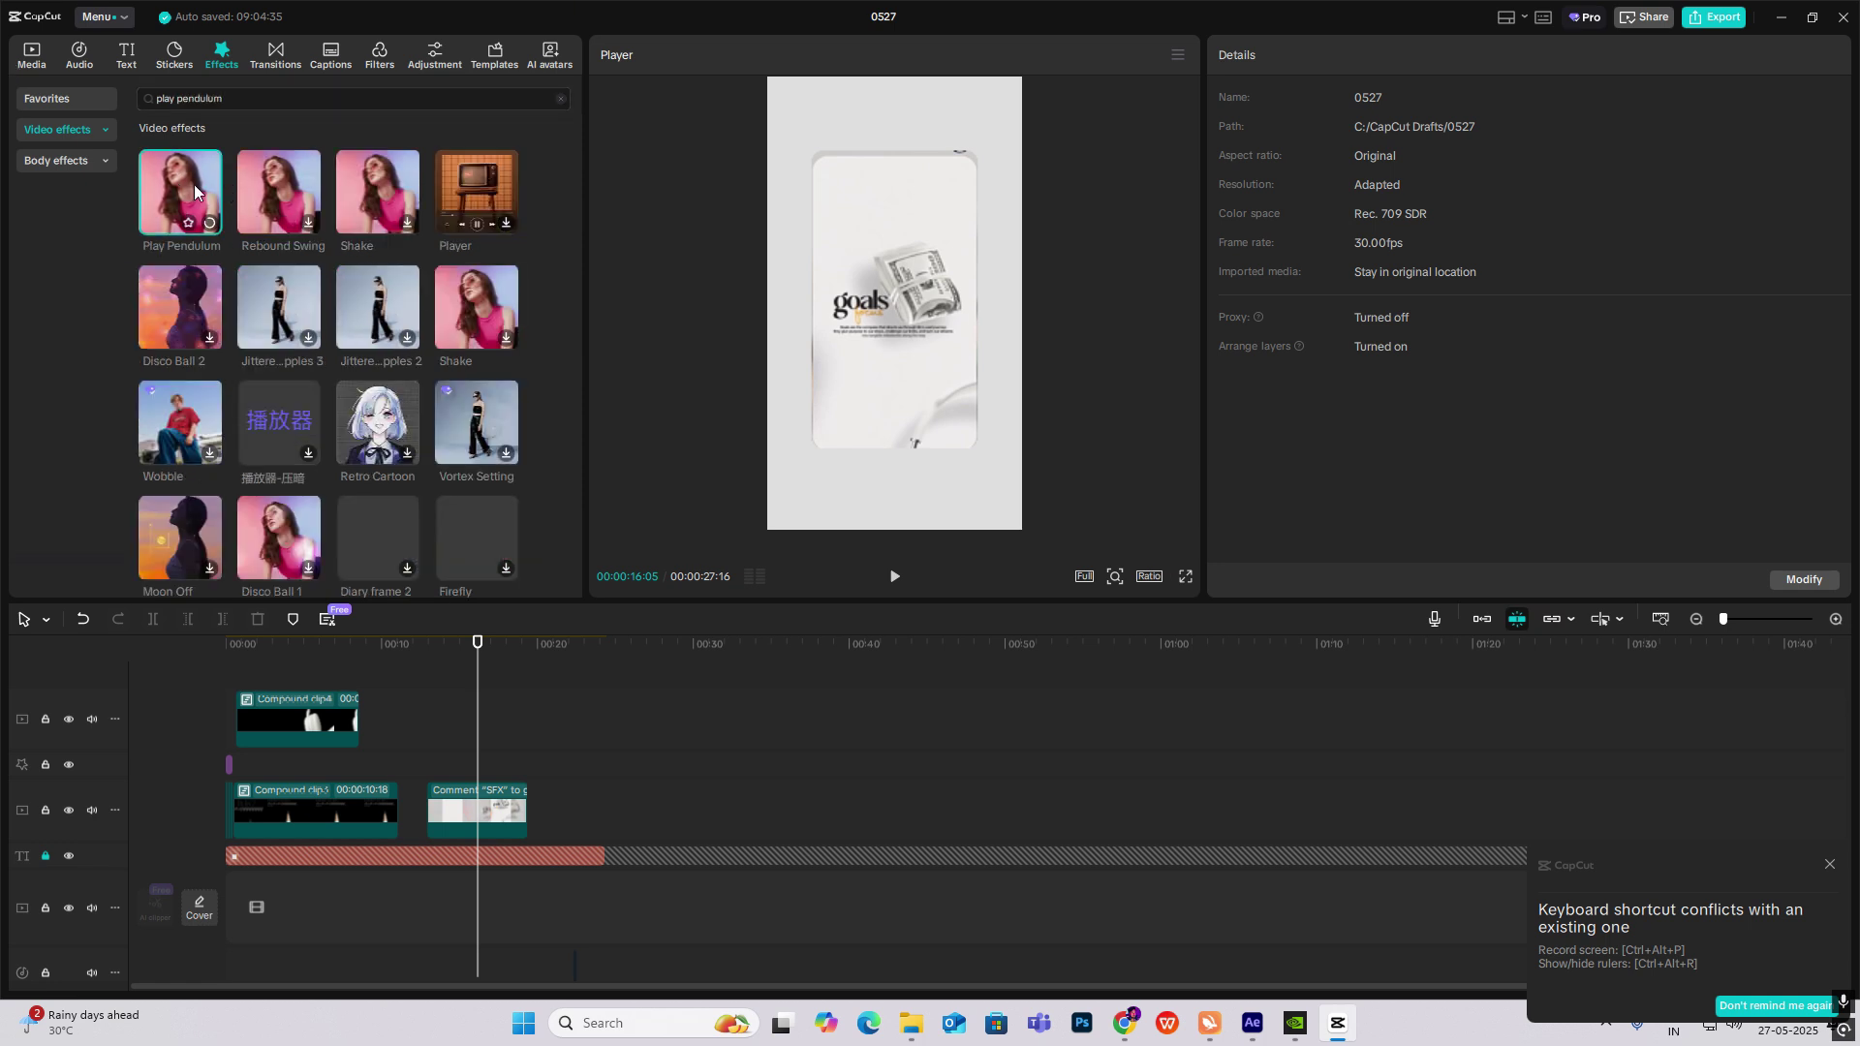
In the headphones scene, start the yellow highlight clip at 00:00:00:23 and apply the Play Pendulum effect to the nested headphones clip.
double_click(276, 696)
left_click_drag(281, 548, 378, 847)
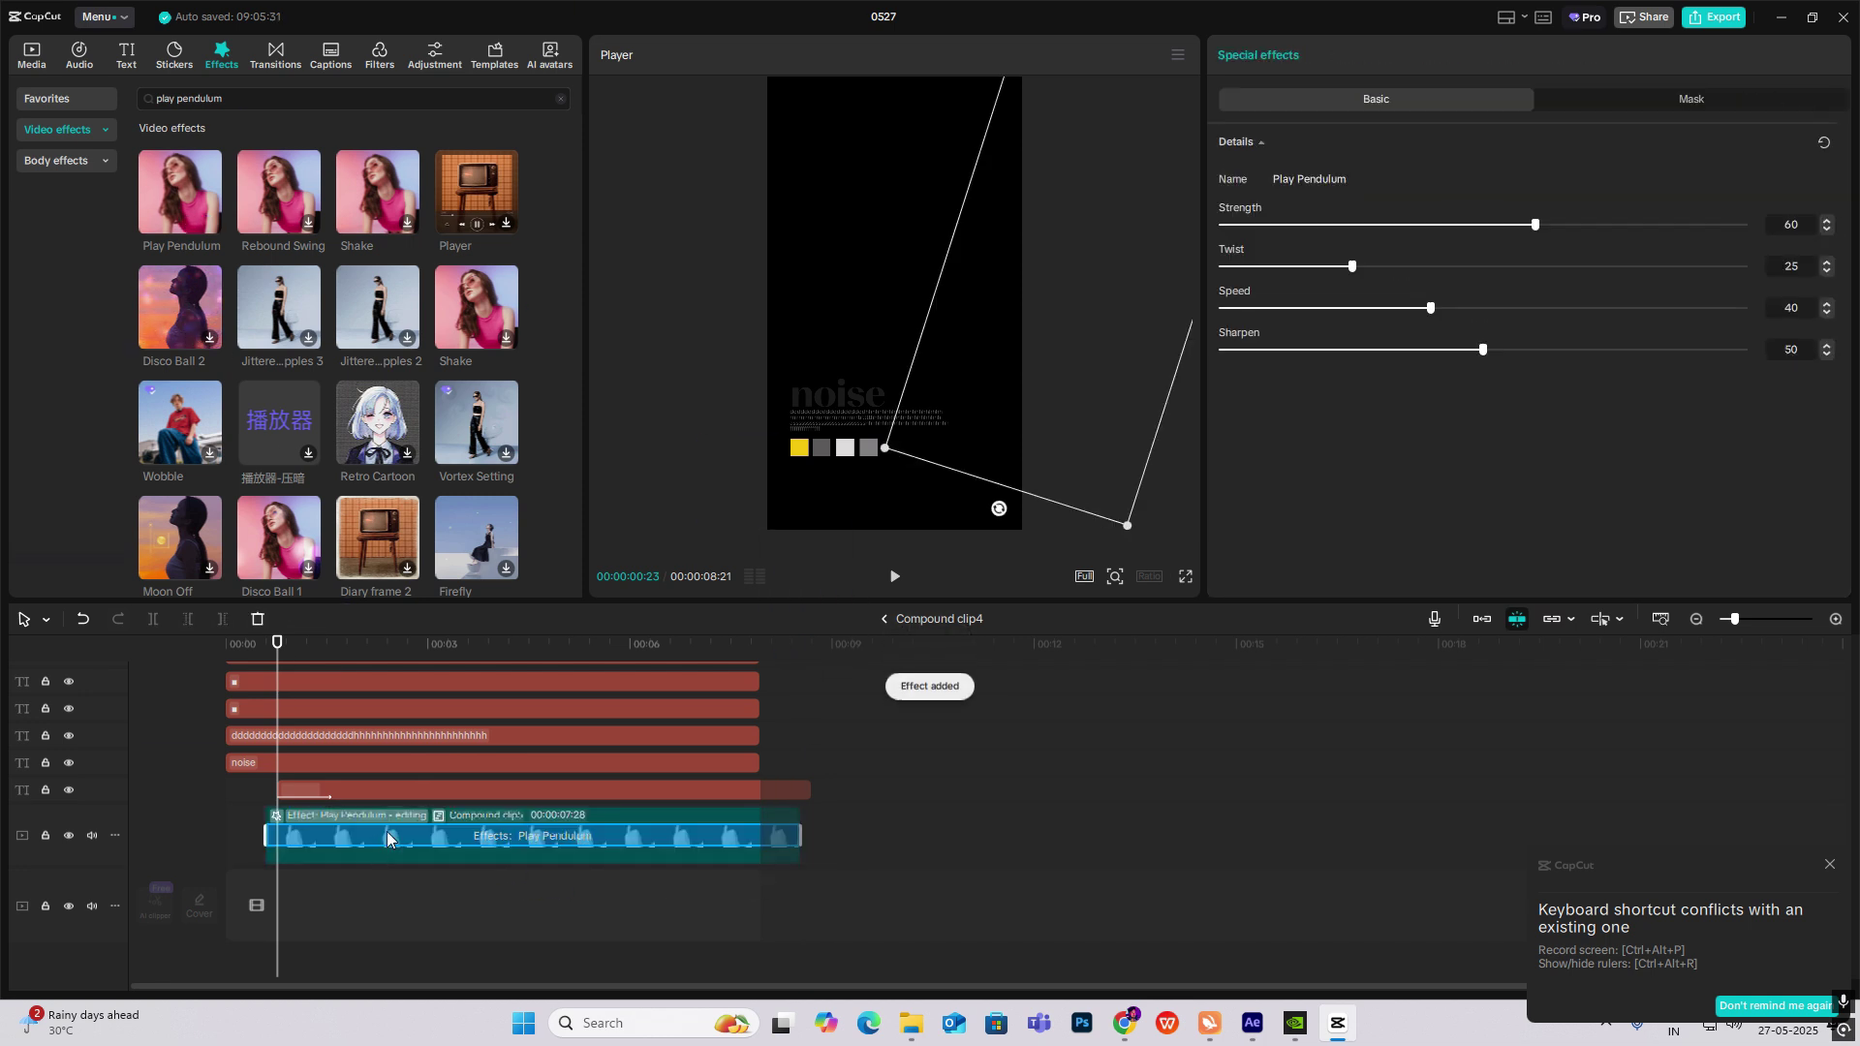
Reduce the Play Pendulum effect's Strength, Twist, Speed and Sharpen close to their minimum.
left_click_drag(1437, 224, 1226, 268)
left_click(1228, 310)
left_click_drag(1247, 351, 1226, 350)
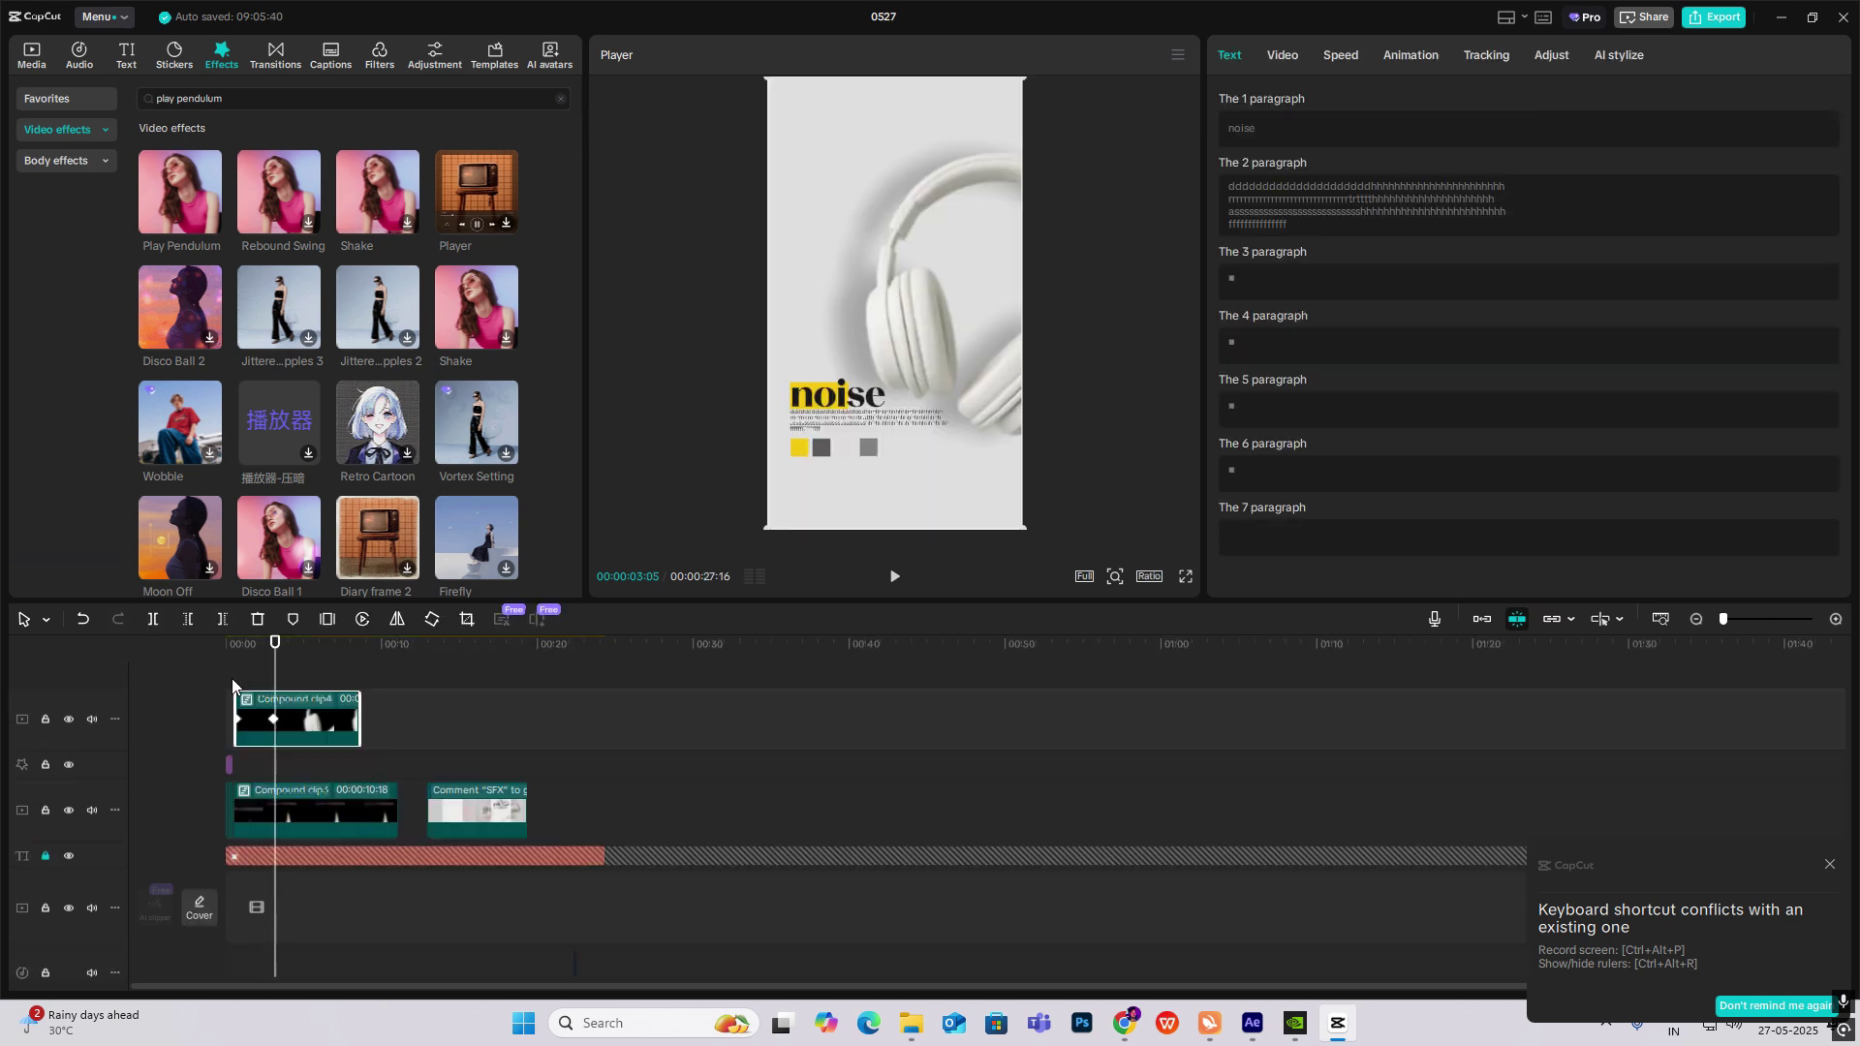
Scrub and play the headphones scene in the main timeline to check the pendulum motion.
left_click(244, 682)
left_click_drag(244, 683, 350, 717)
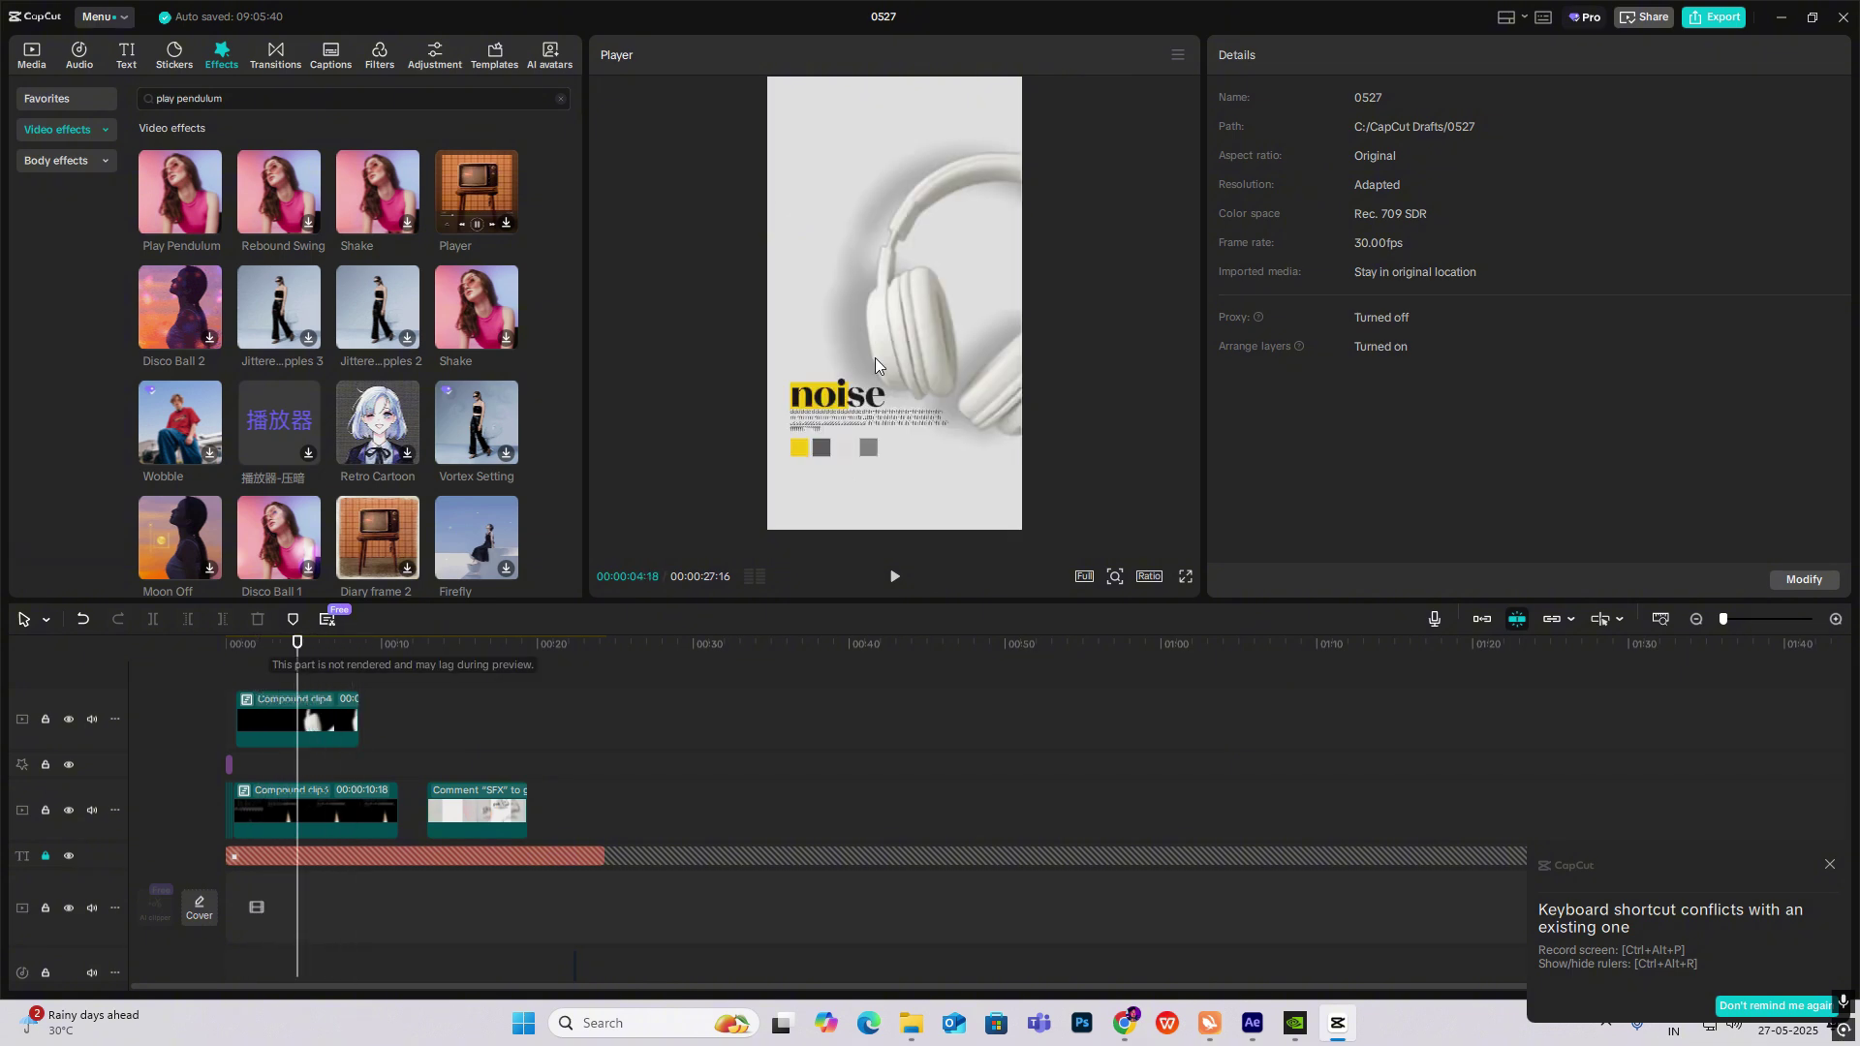
left_click(262, 666)
key("space")
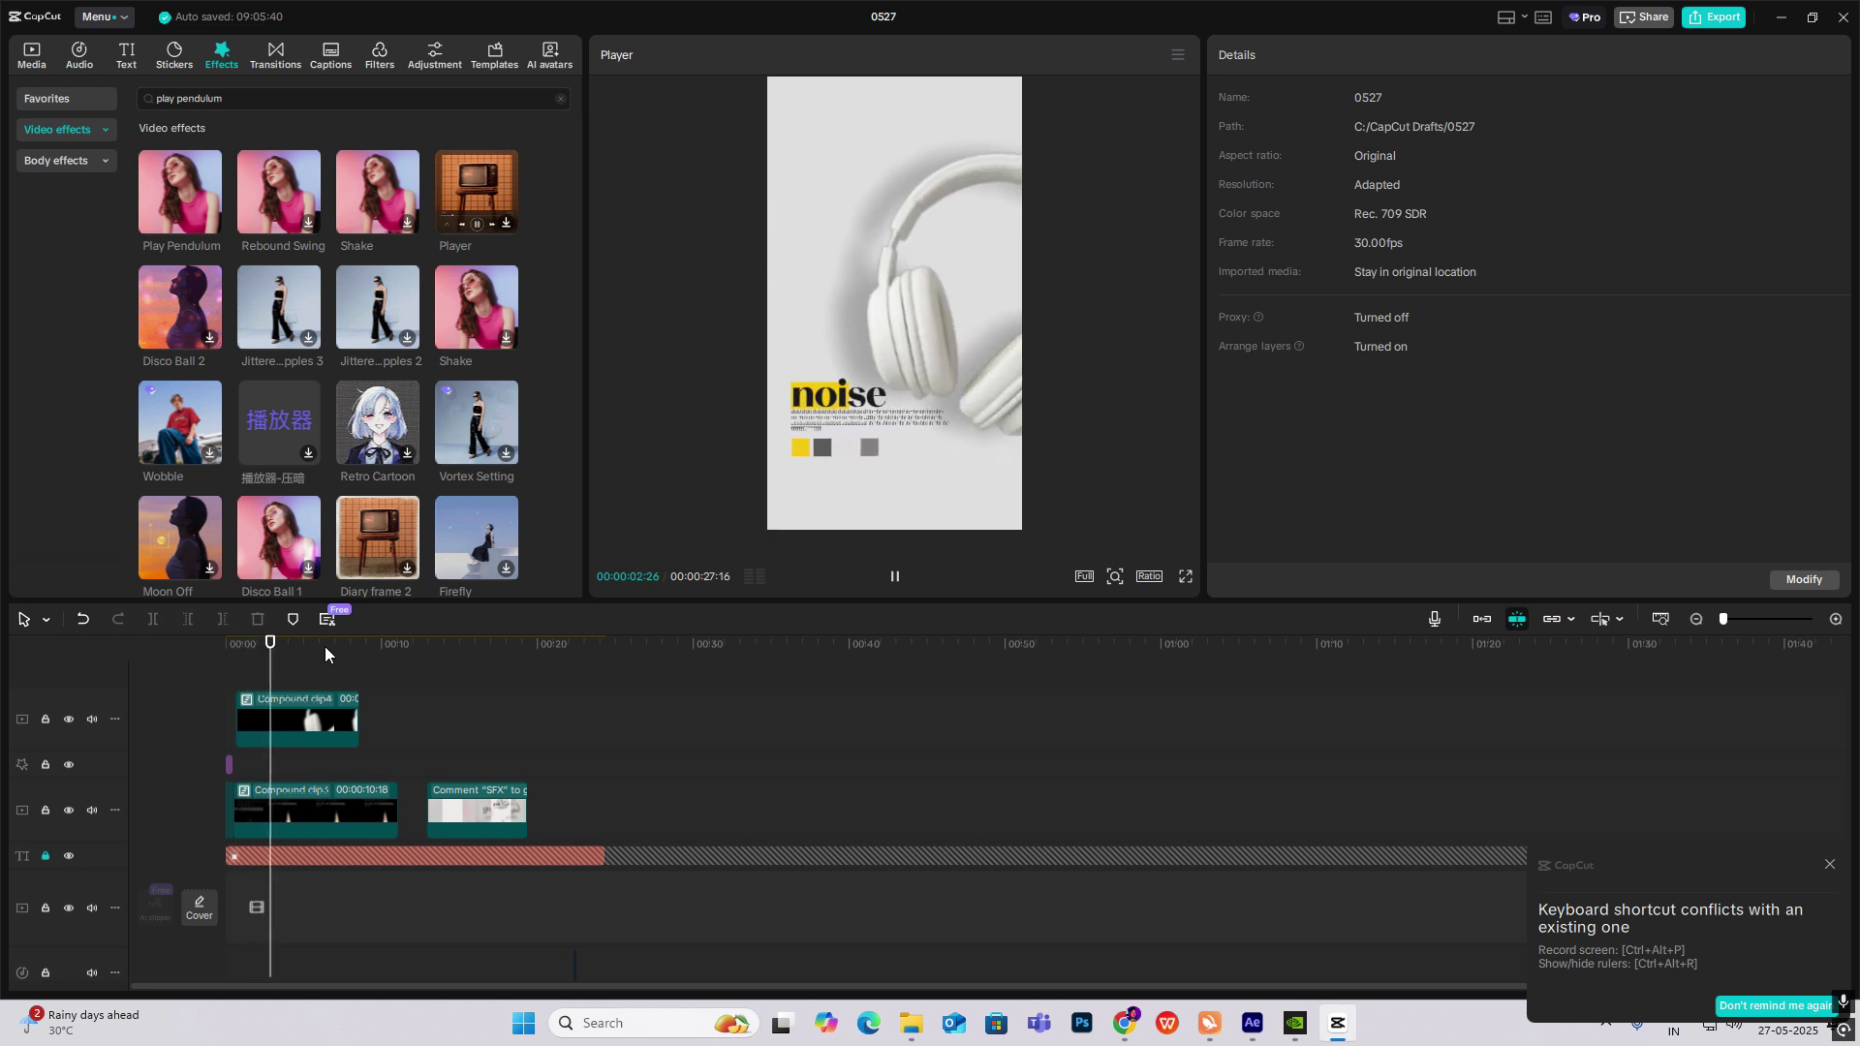
key("space")
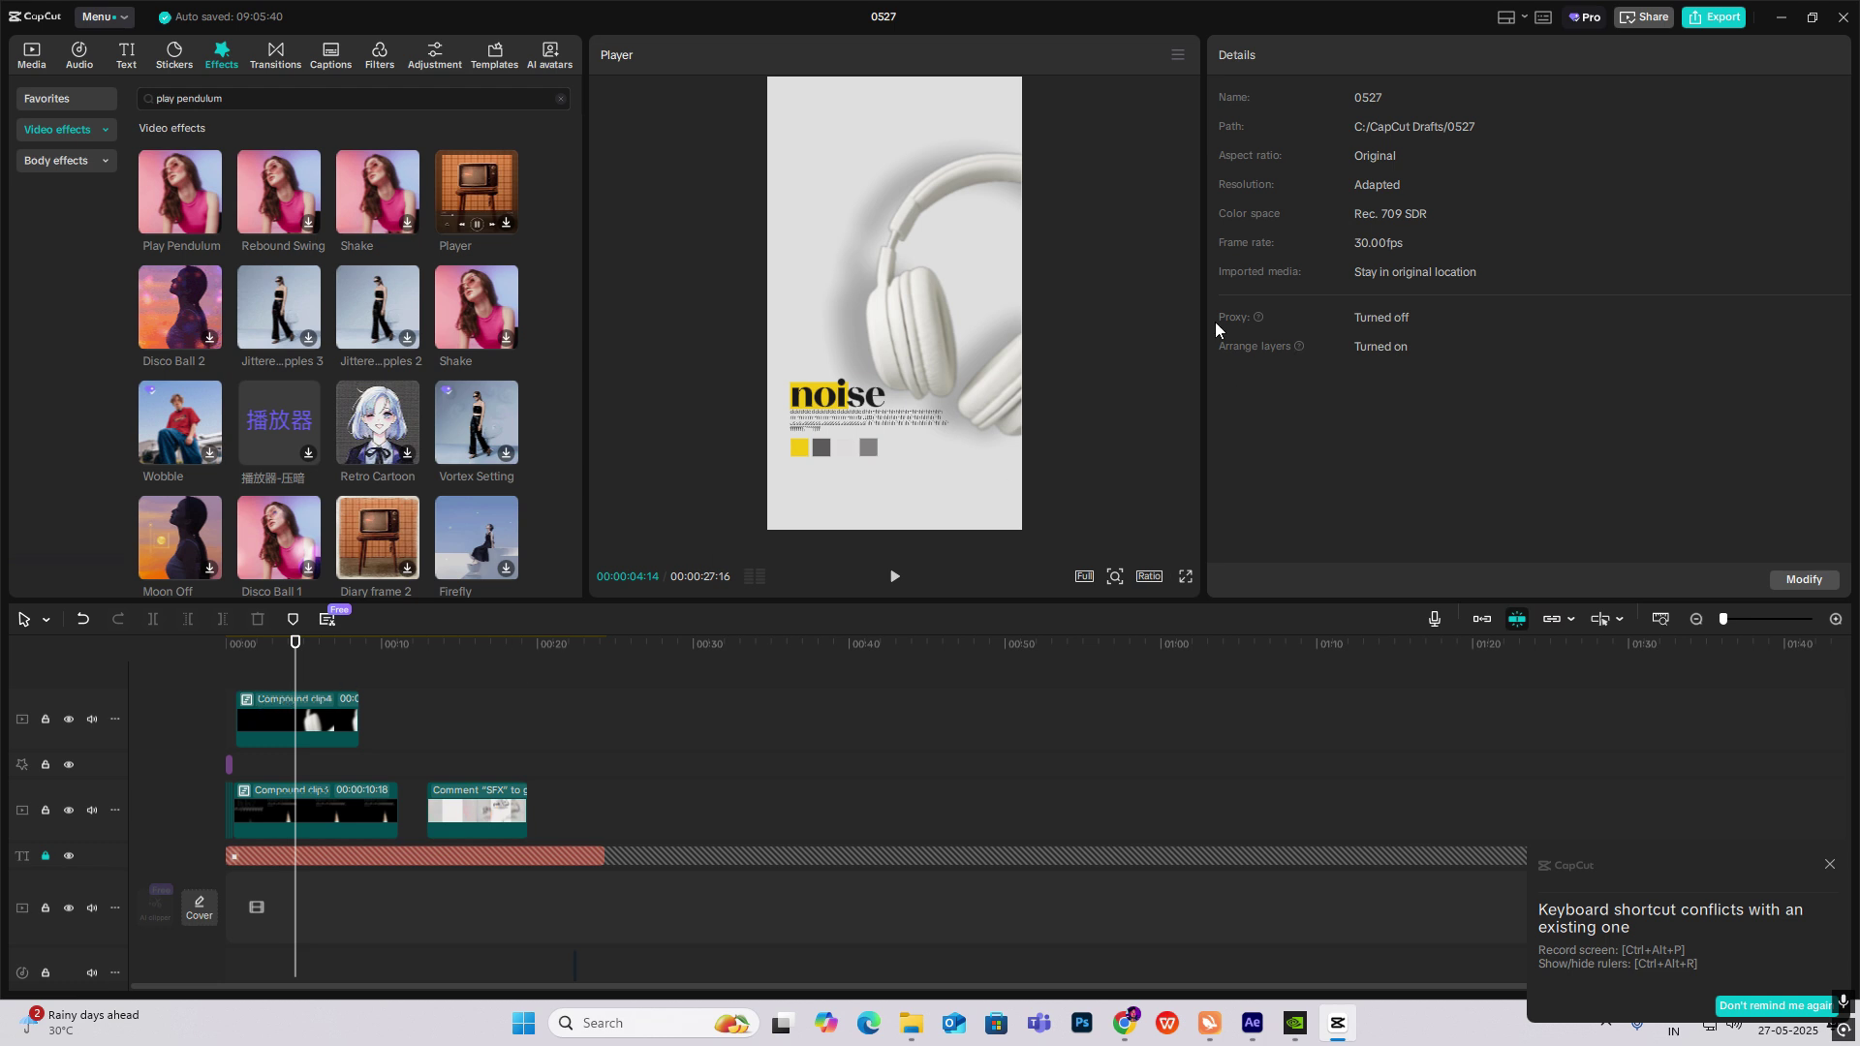
Reopen the headphones scene and set Play Pendulum's Strength to 2 and its Twist, Speed and Sharpen to 3.
double_click(269, 697)
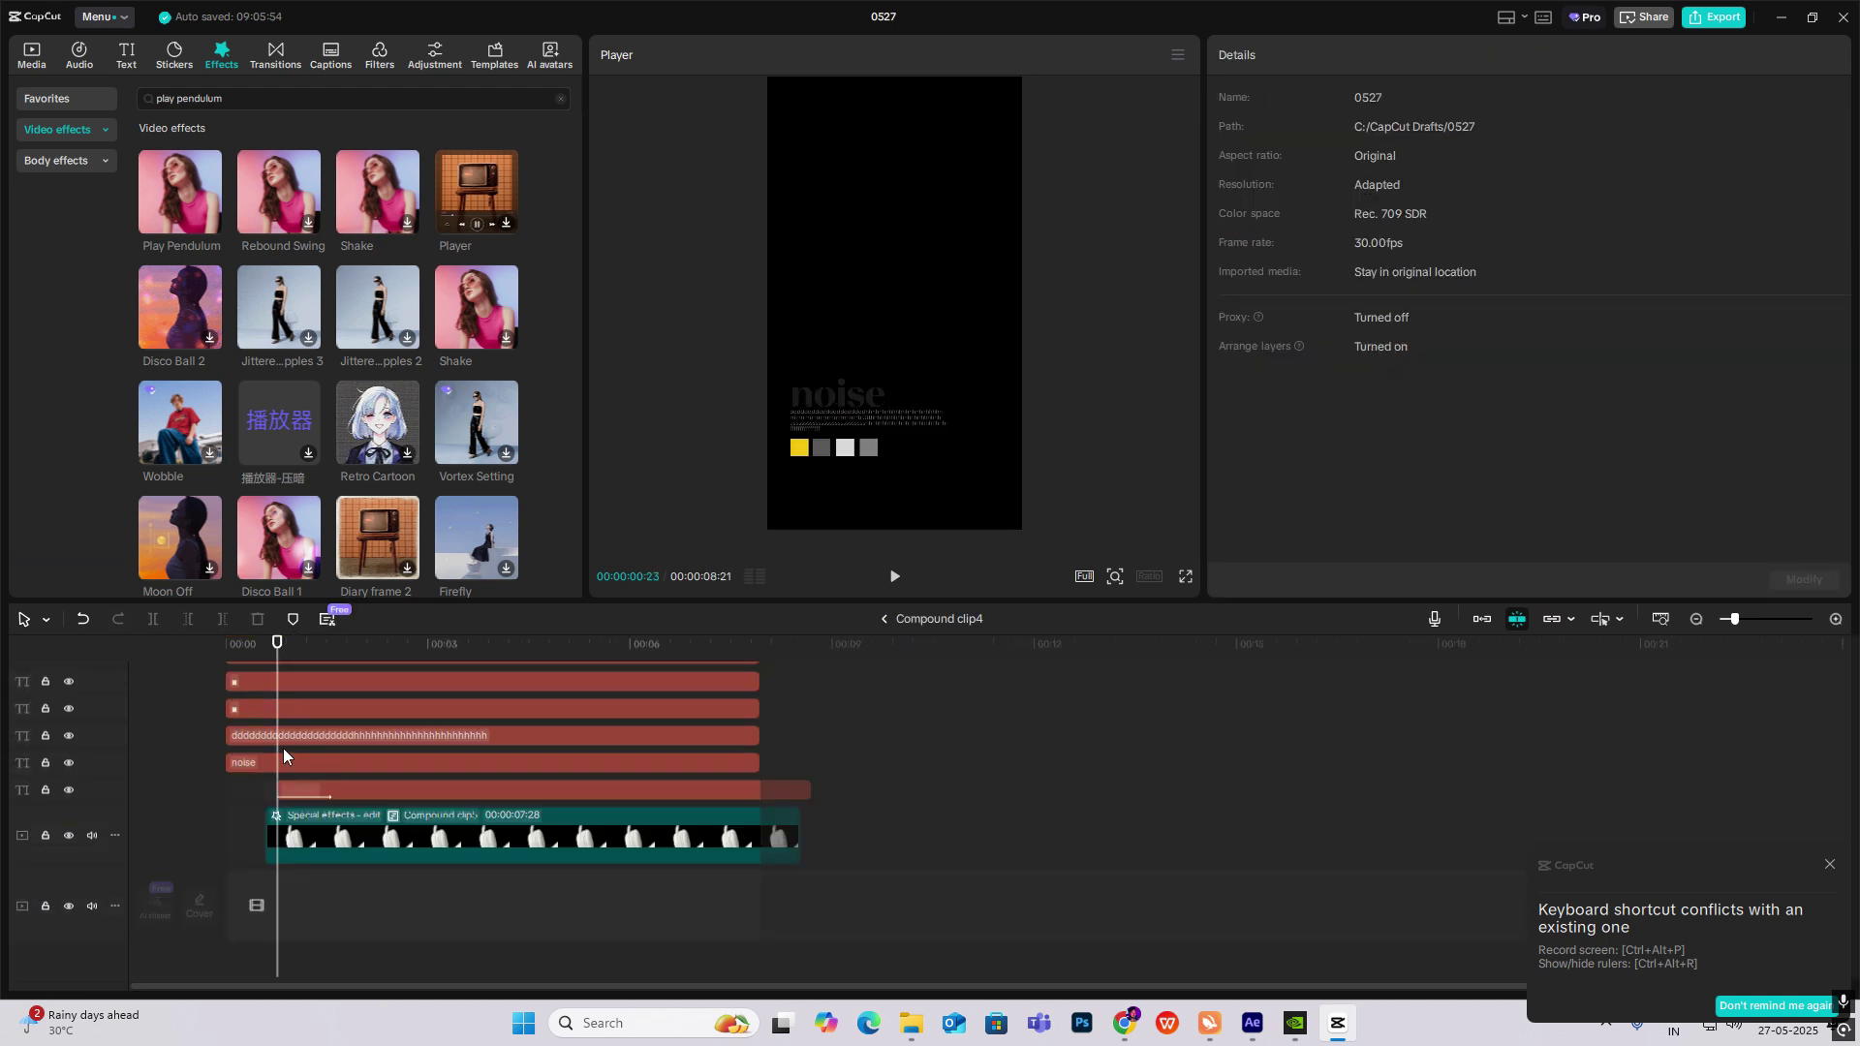
left_click(312, 815)
left_click(1234, 223)
left_click(1239, 266)
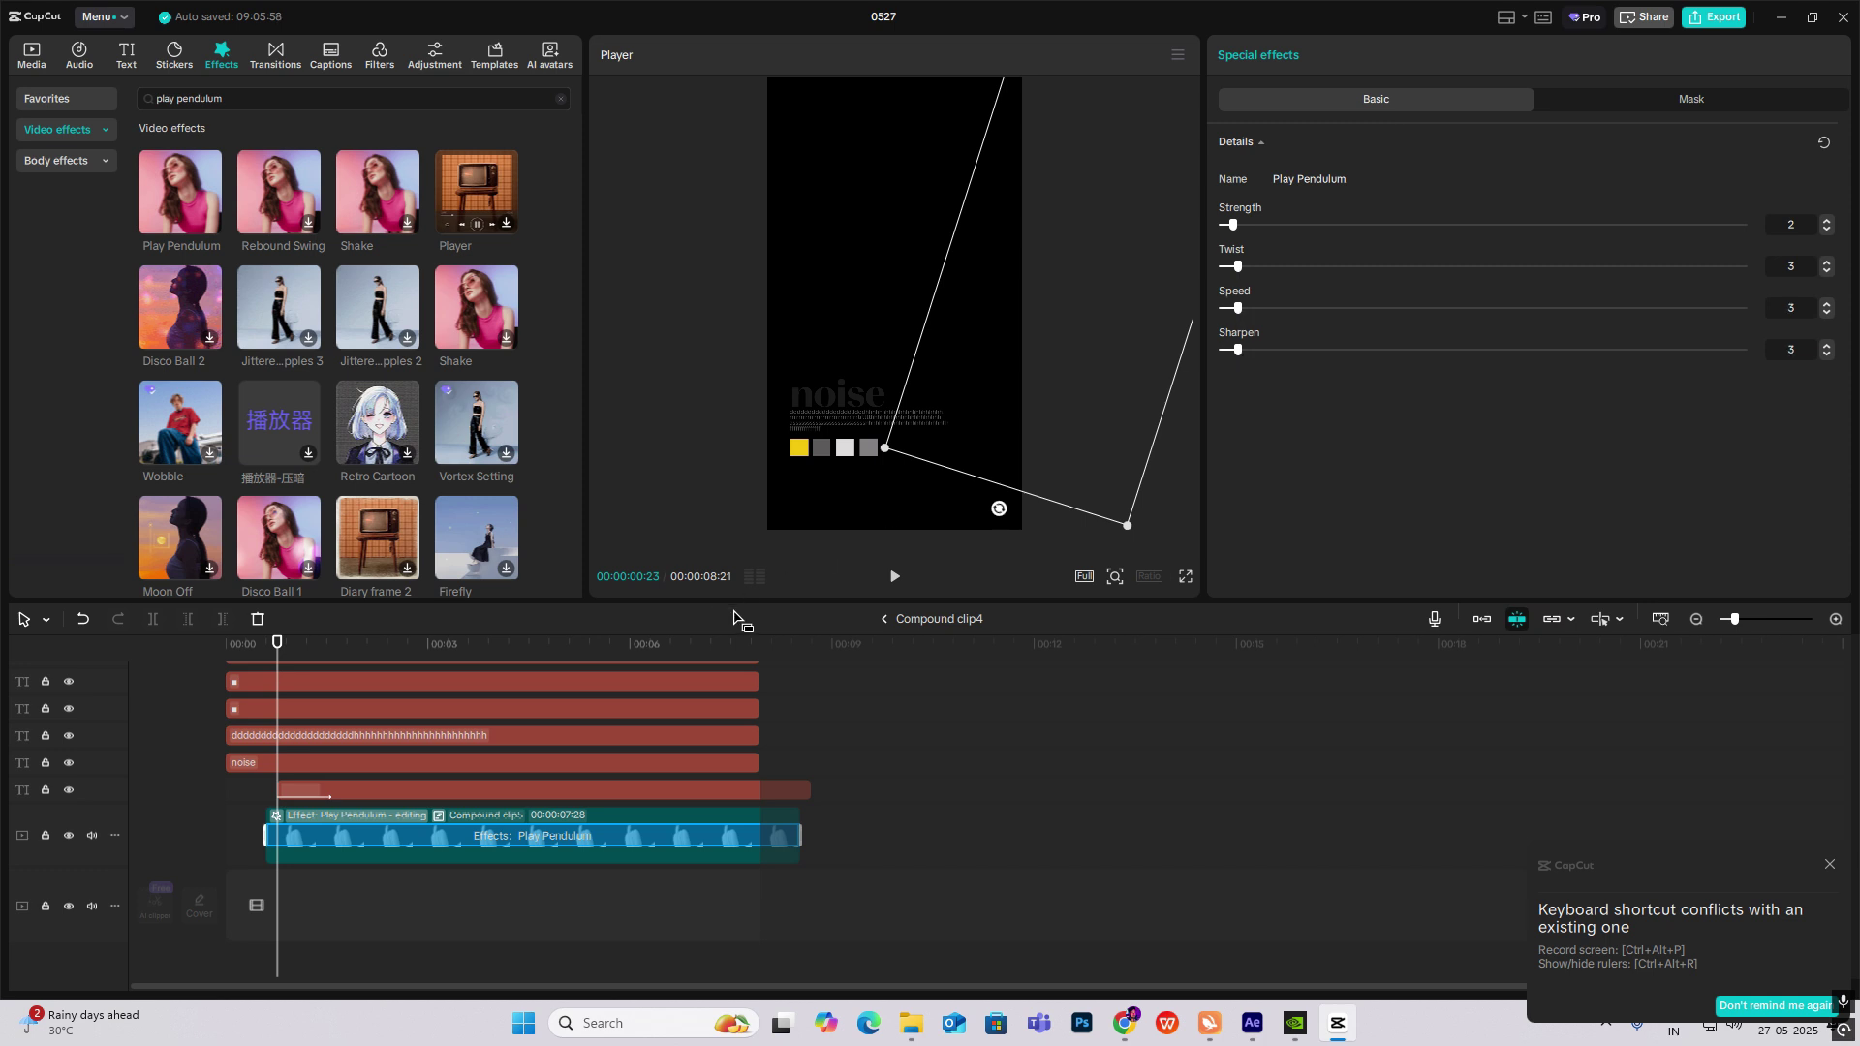
Preview the adjusted headphones scene in the main timeline and dismiss the keyboard shortcut conflict notice.
left_click(884, 618)
left_click(271, 672)
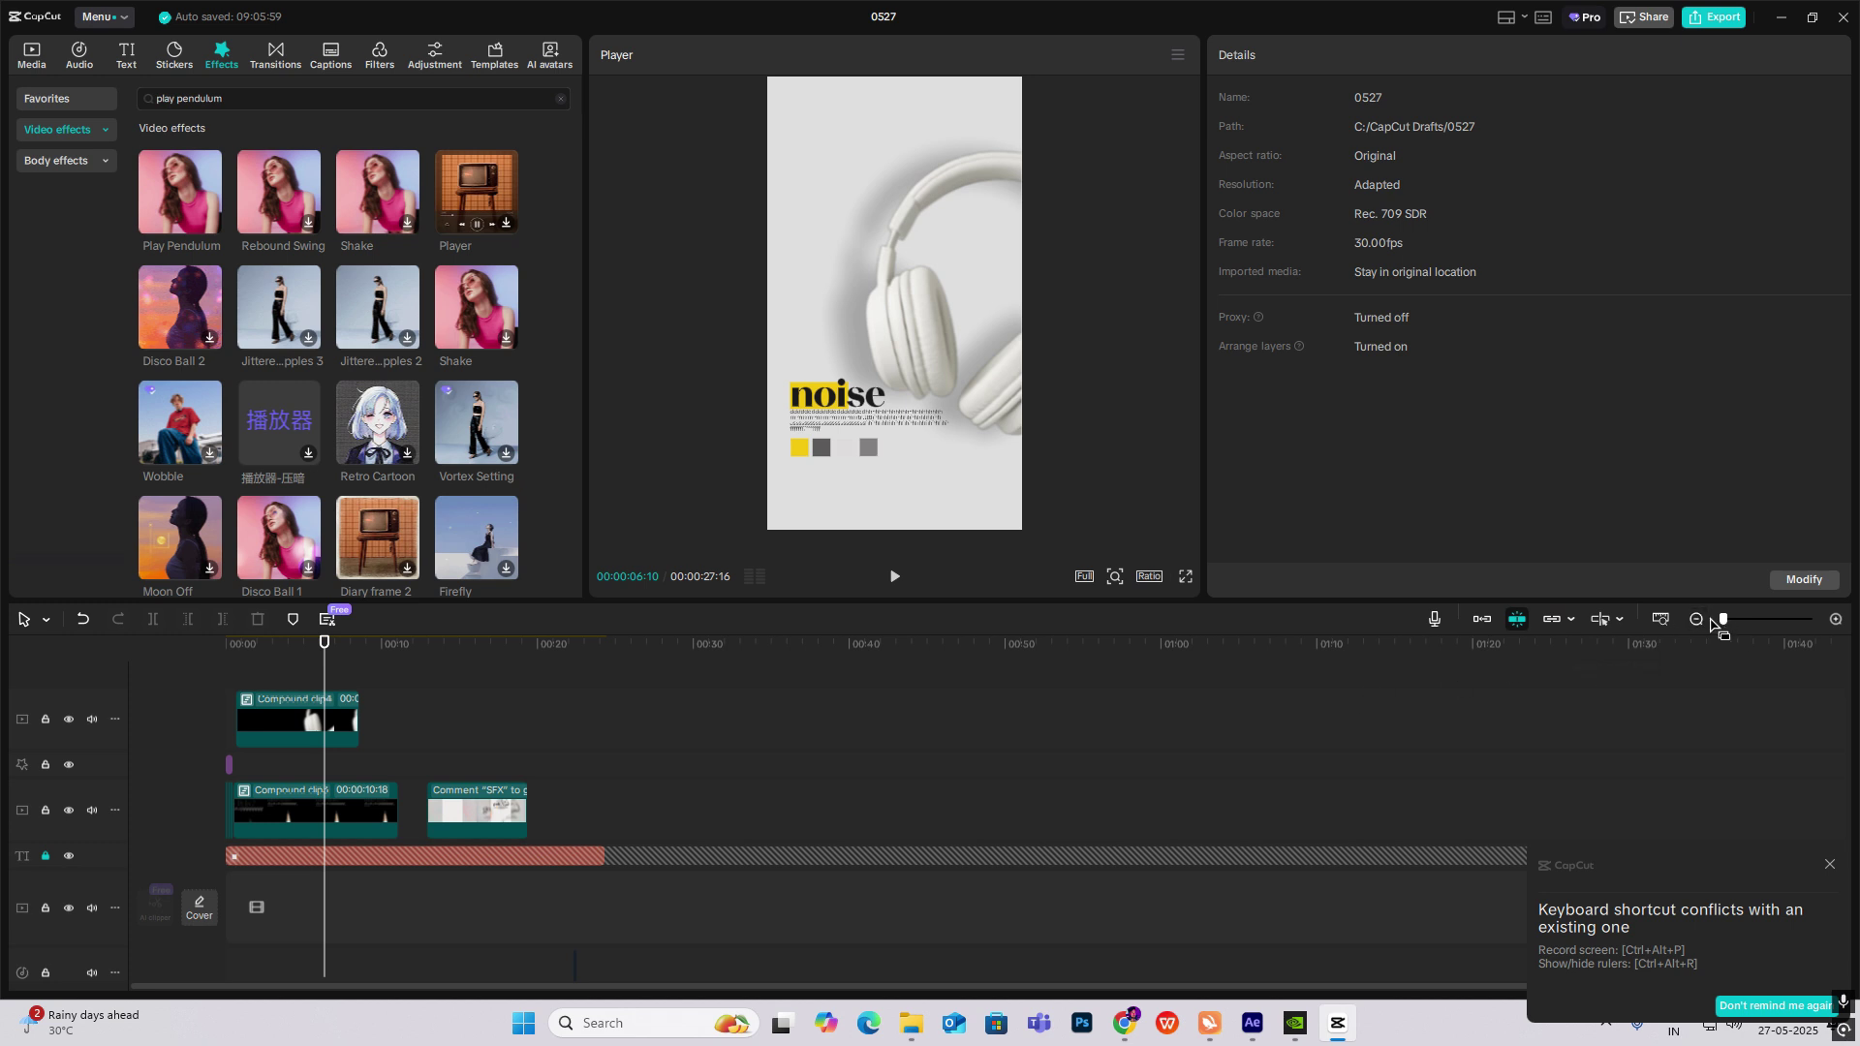
left_click(1830, 865)
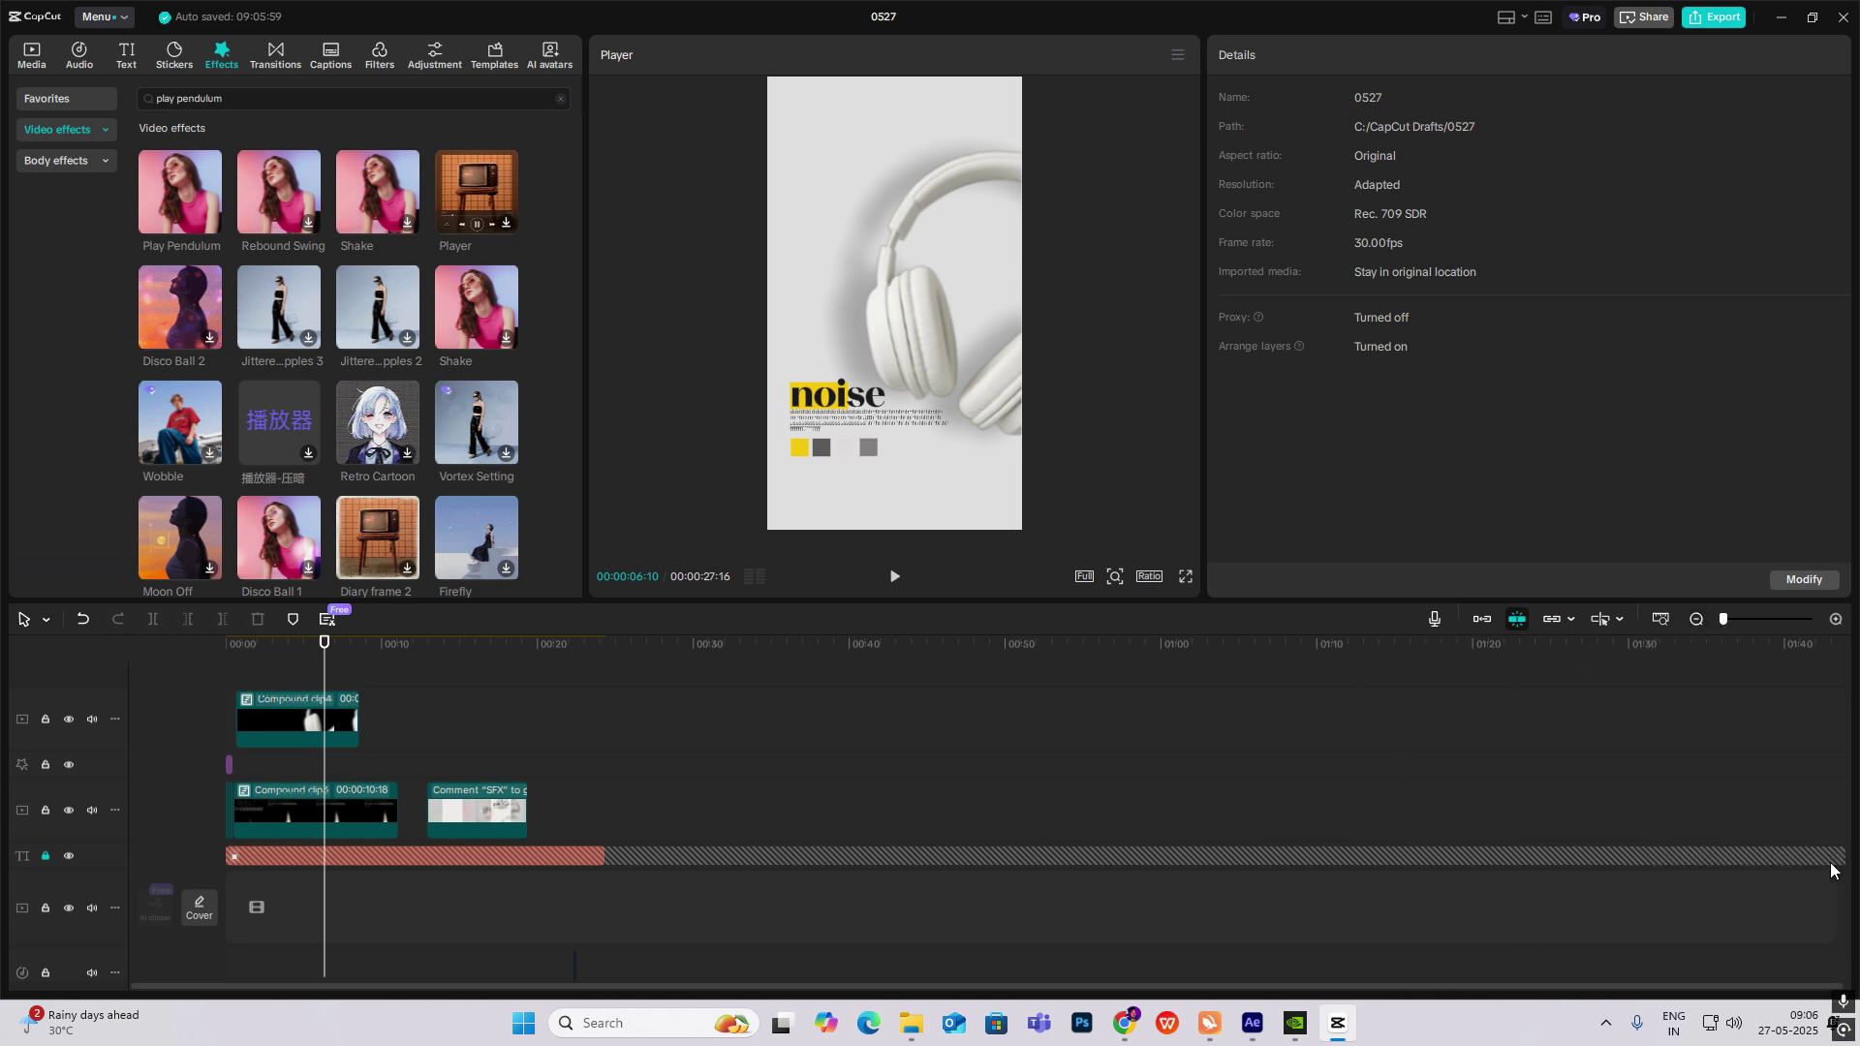
Delete the headphones and pencil compound clips with the short effect clip, and move the reference clip to the timeline start.
scroll(608, 740, "down", 3)
scroll(613, 740, "up", 3)
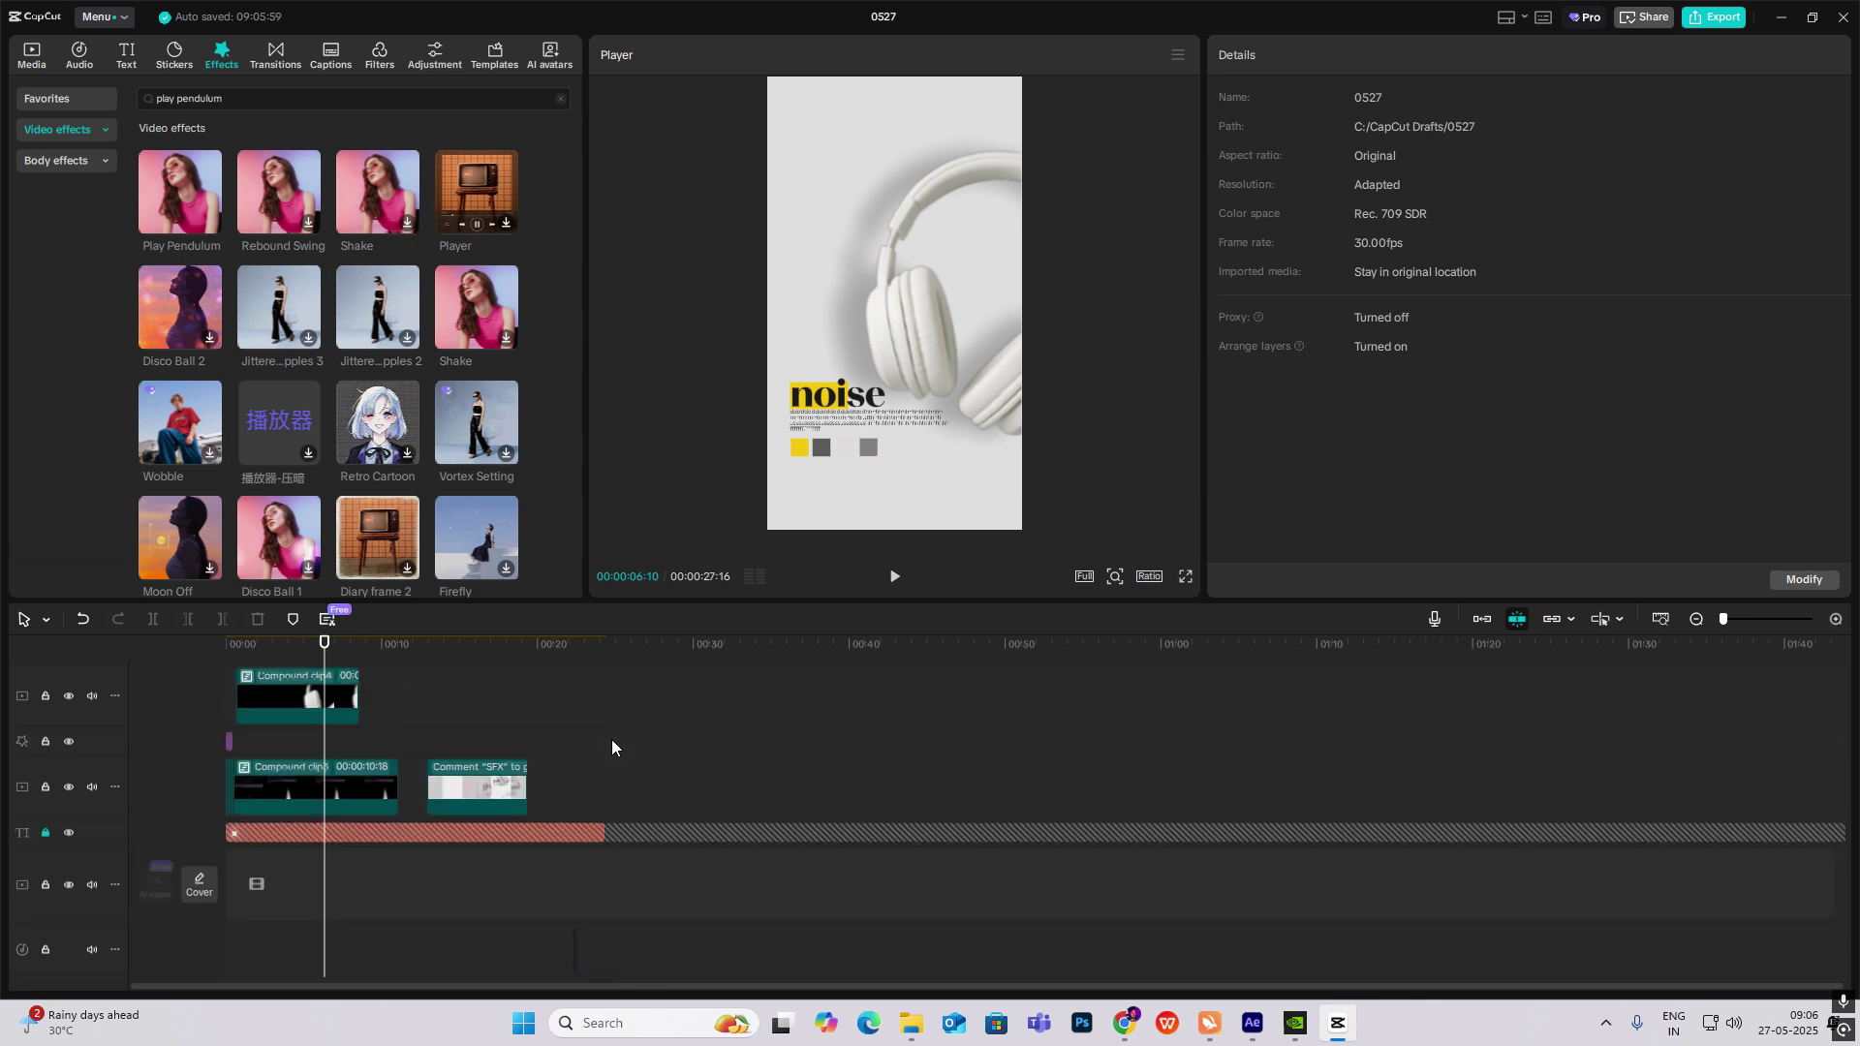
scroll(1327, 736, "up", 1)
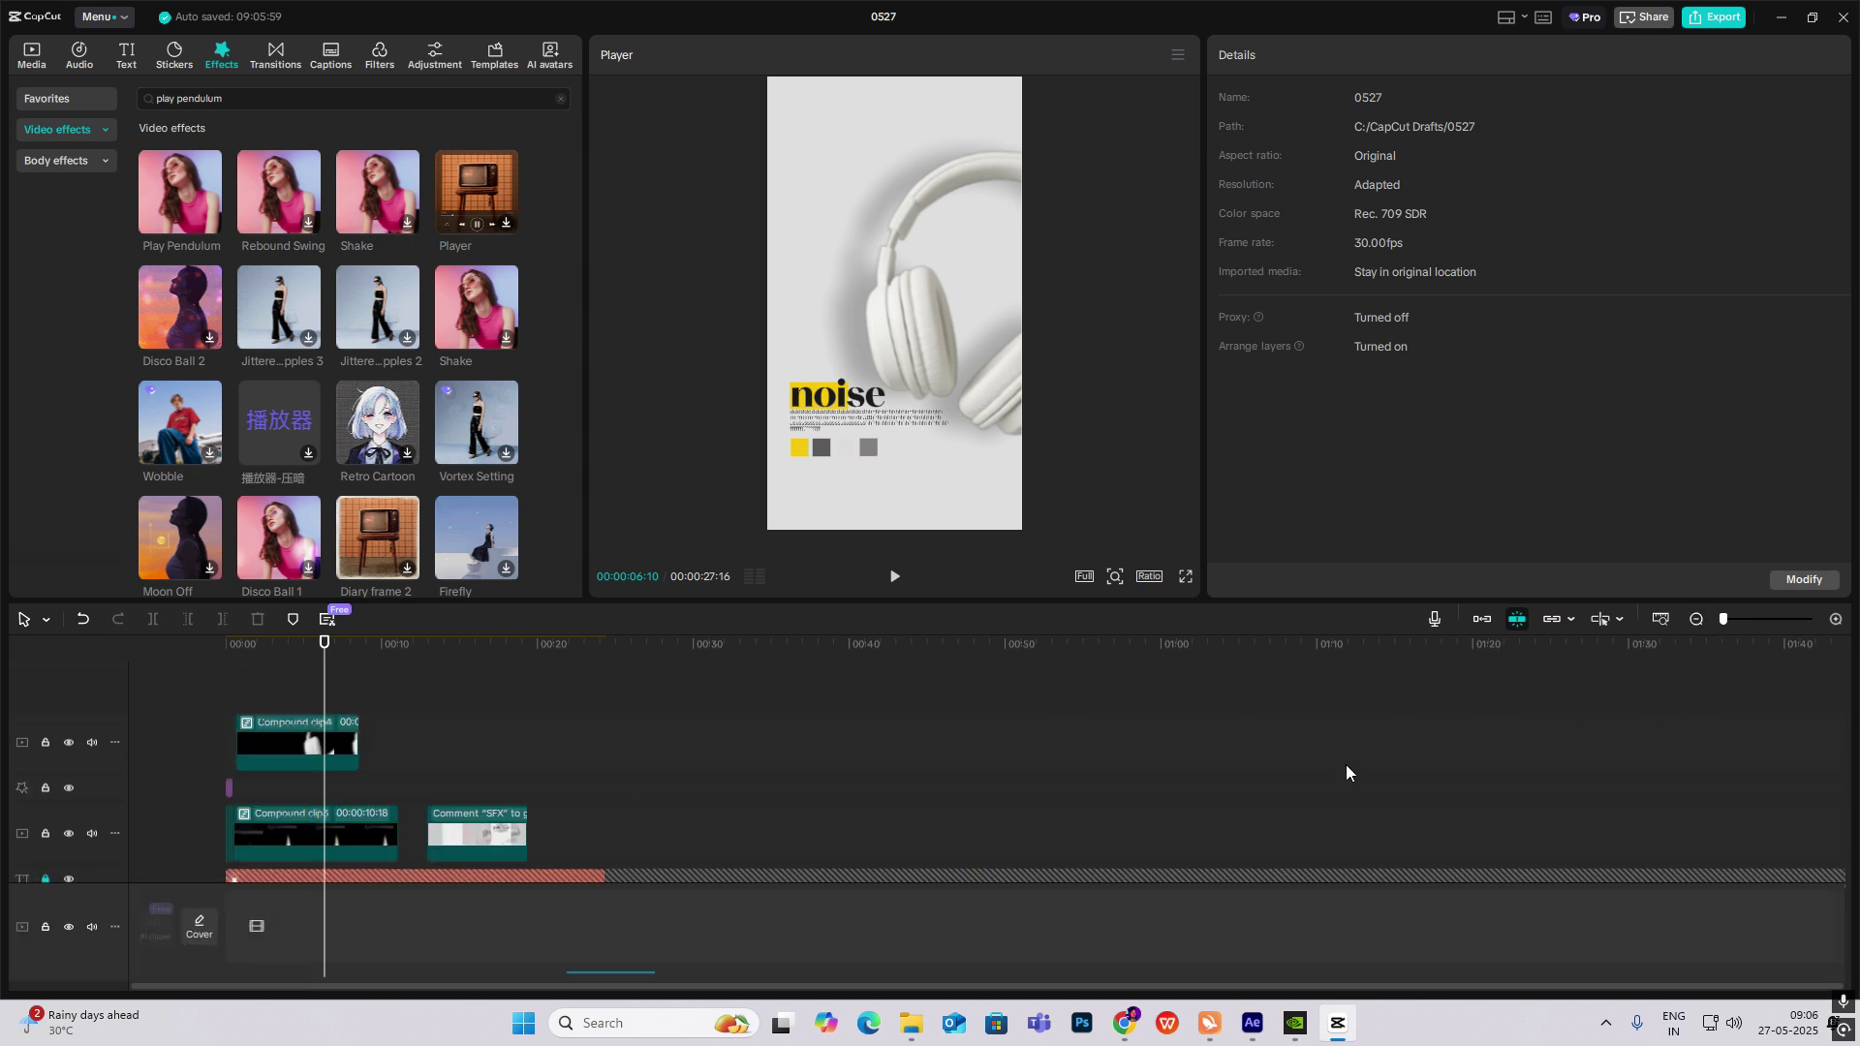
key("ctrl+a")
left_click_drag(399, 678, 200, 853)
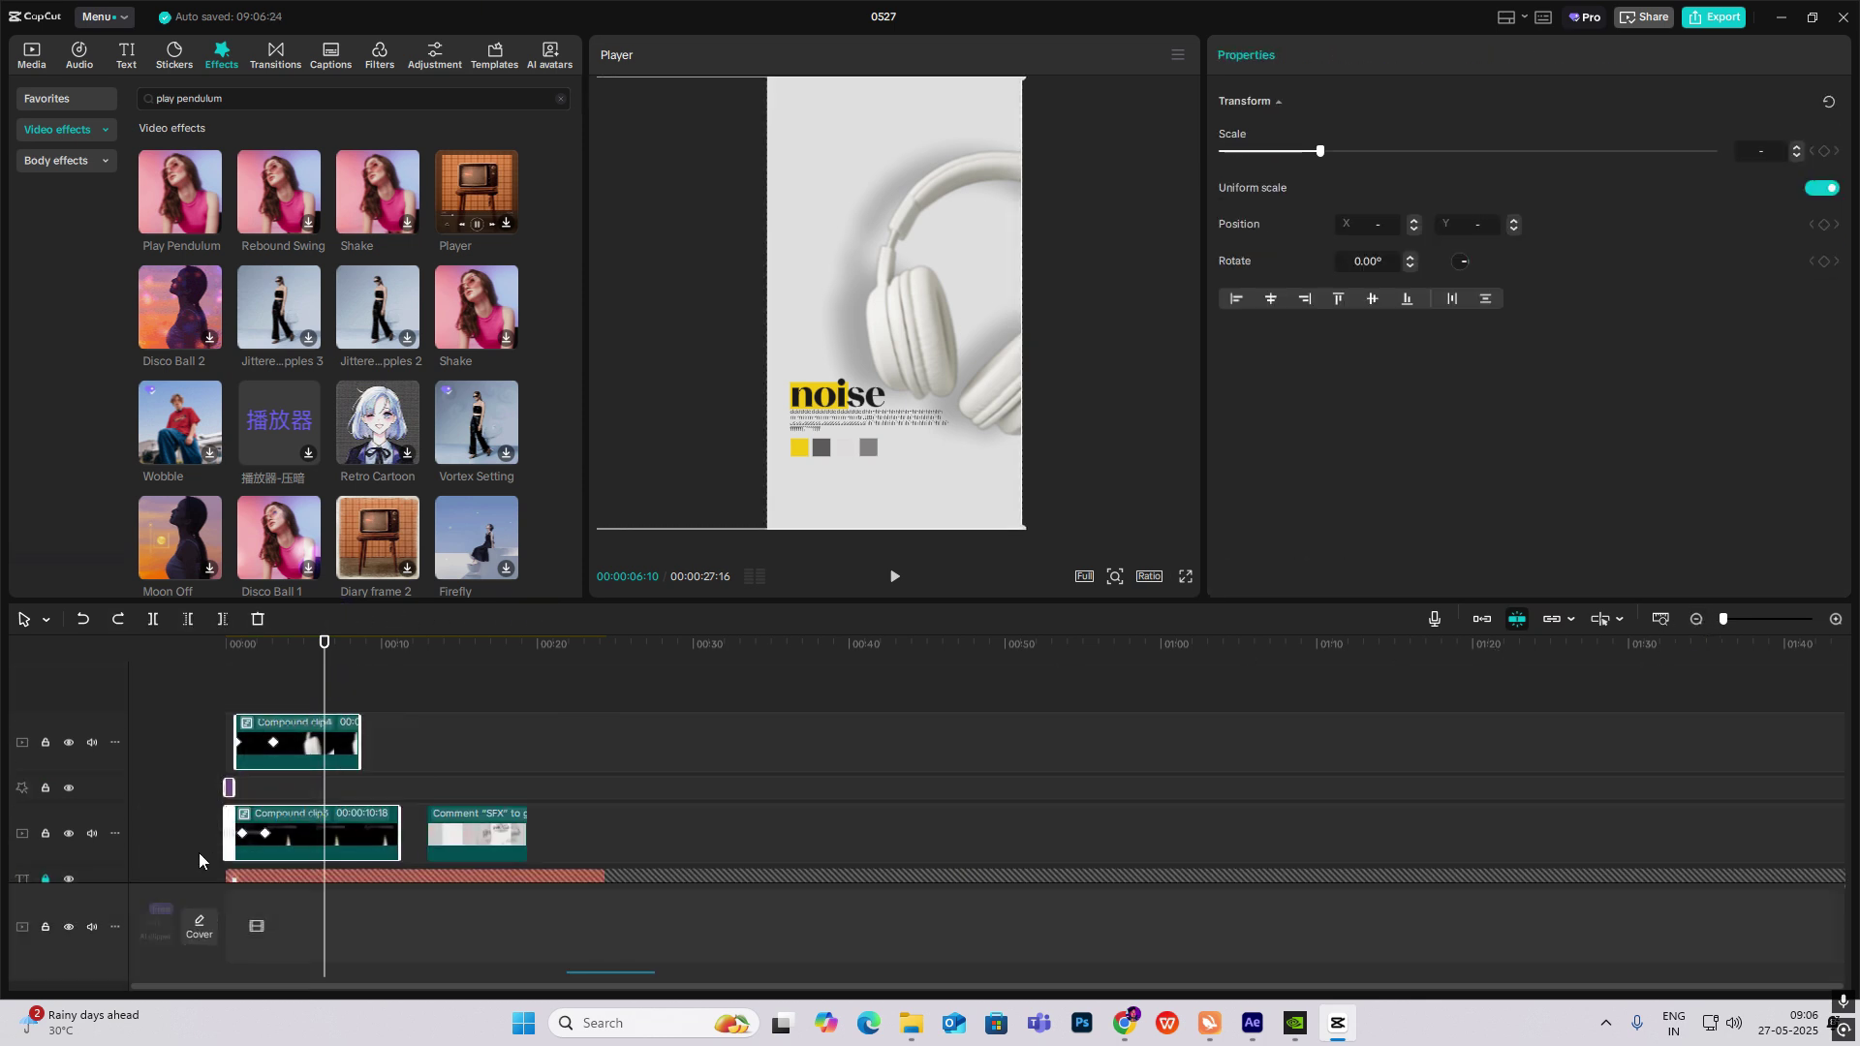
key("Delete")
left_click_drag(465, 763, 242, 722)
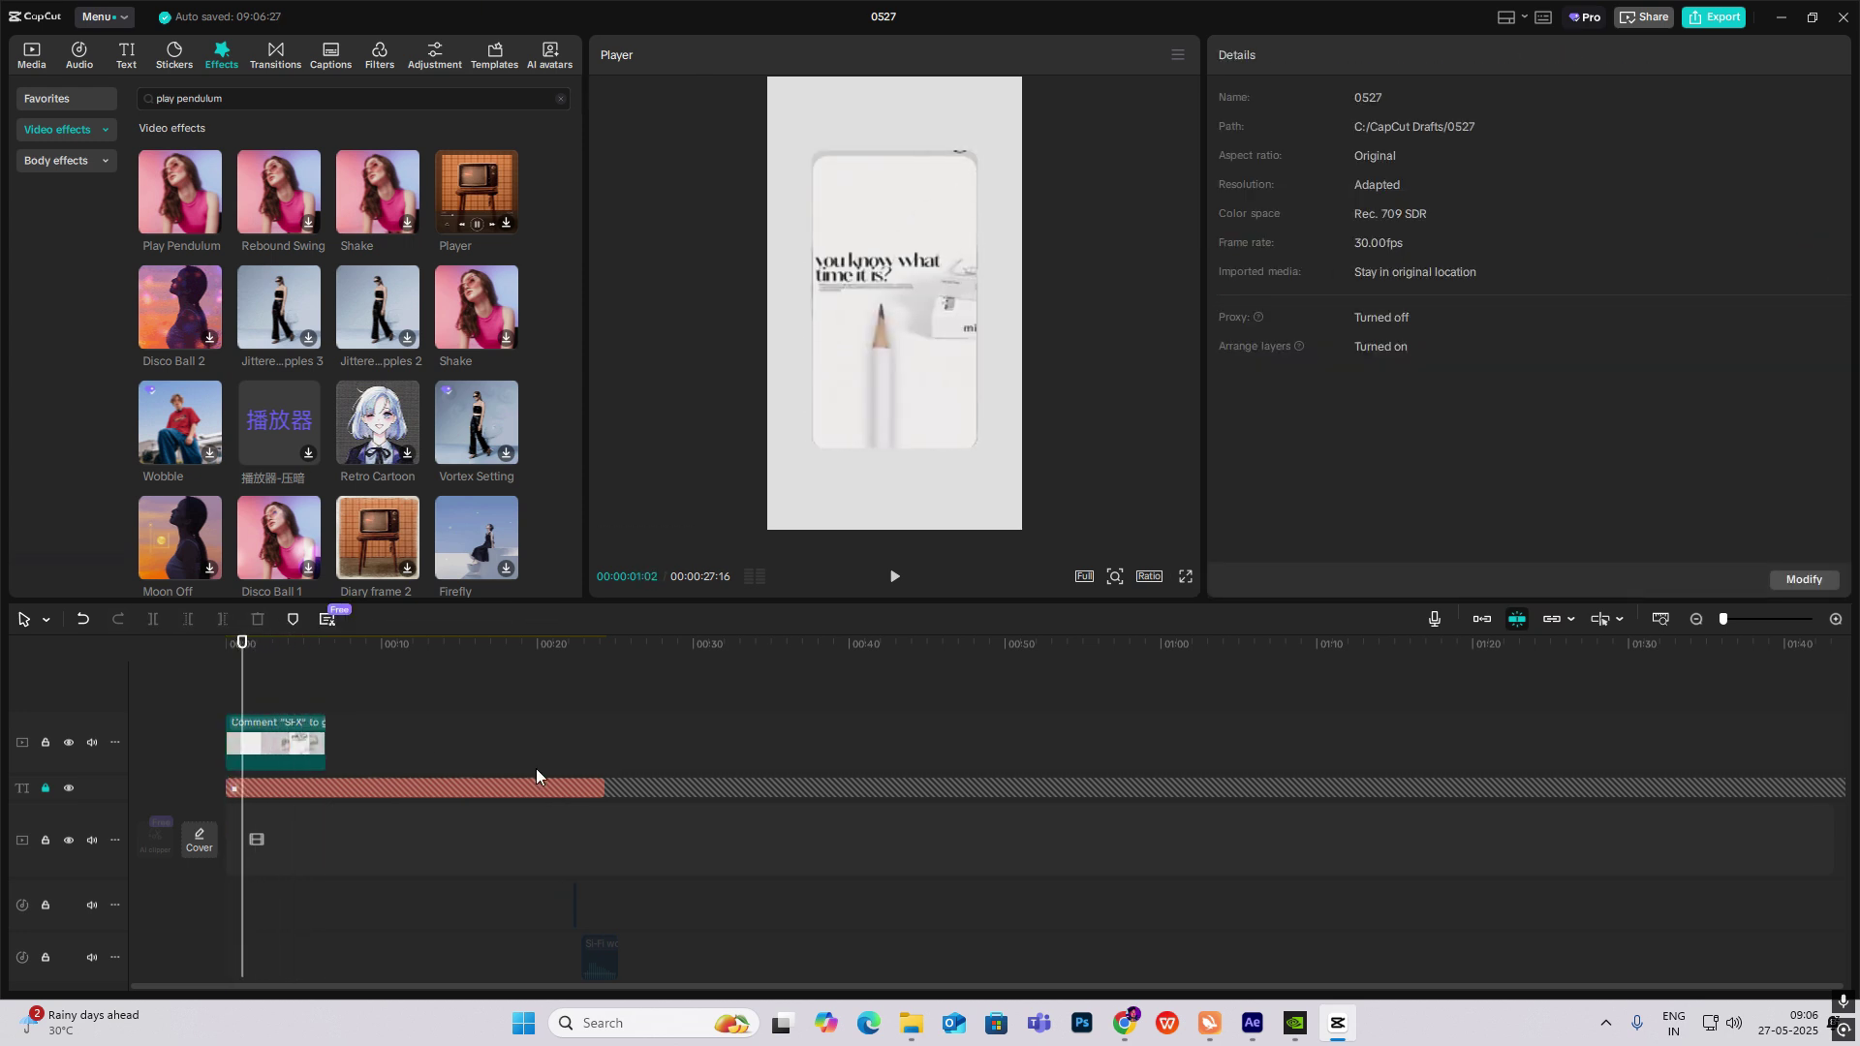
Move all the sound effect clips to the timeline start under the reference clip and return the playhead to 00:00:00:00.
scroll(537, 769, "down", 3)
left_click_drag(911, 732, 471, 913)
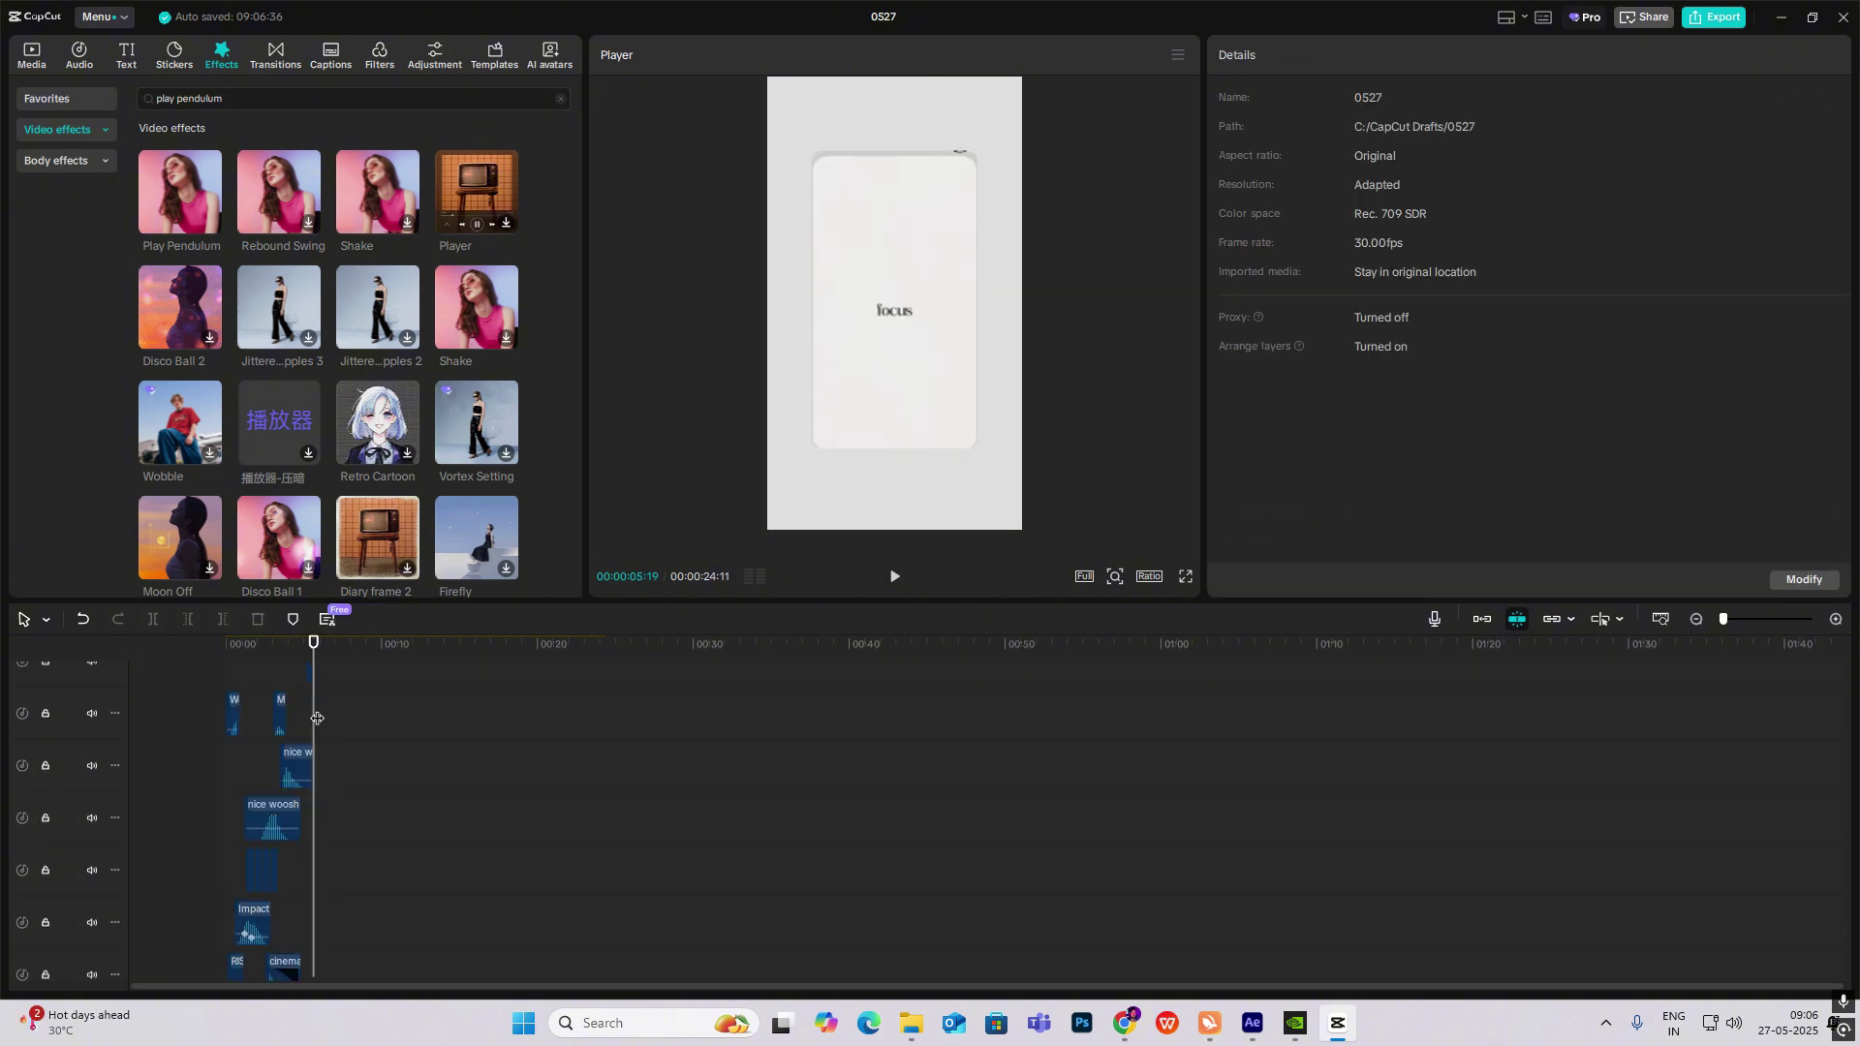
left_click_drag(316, 718, 213, 727)
Examine how the layered sound effects, starting with the Woosh Wind clip, line up with the opening text motion.
left_click(1838, 620)
left_click(1838, 621)
scroll(498, 781, "up", 3)
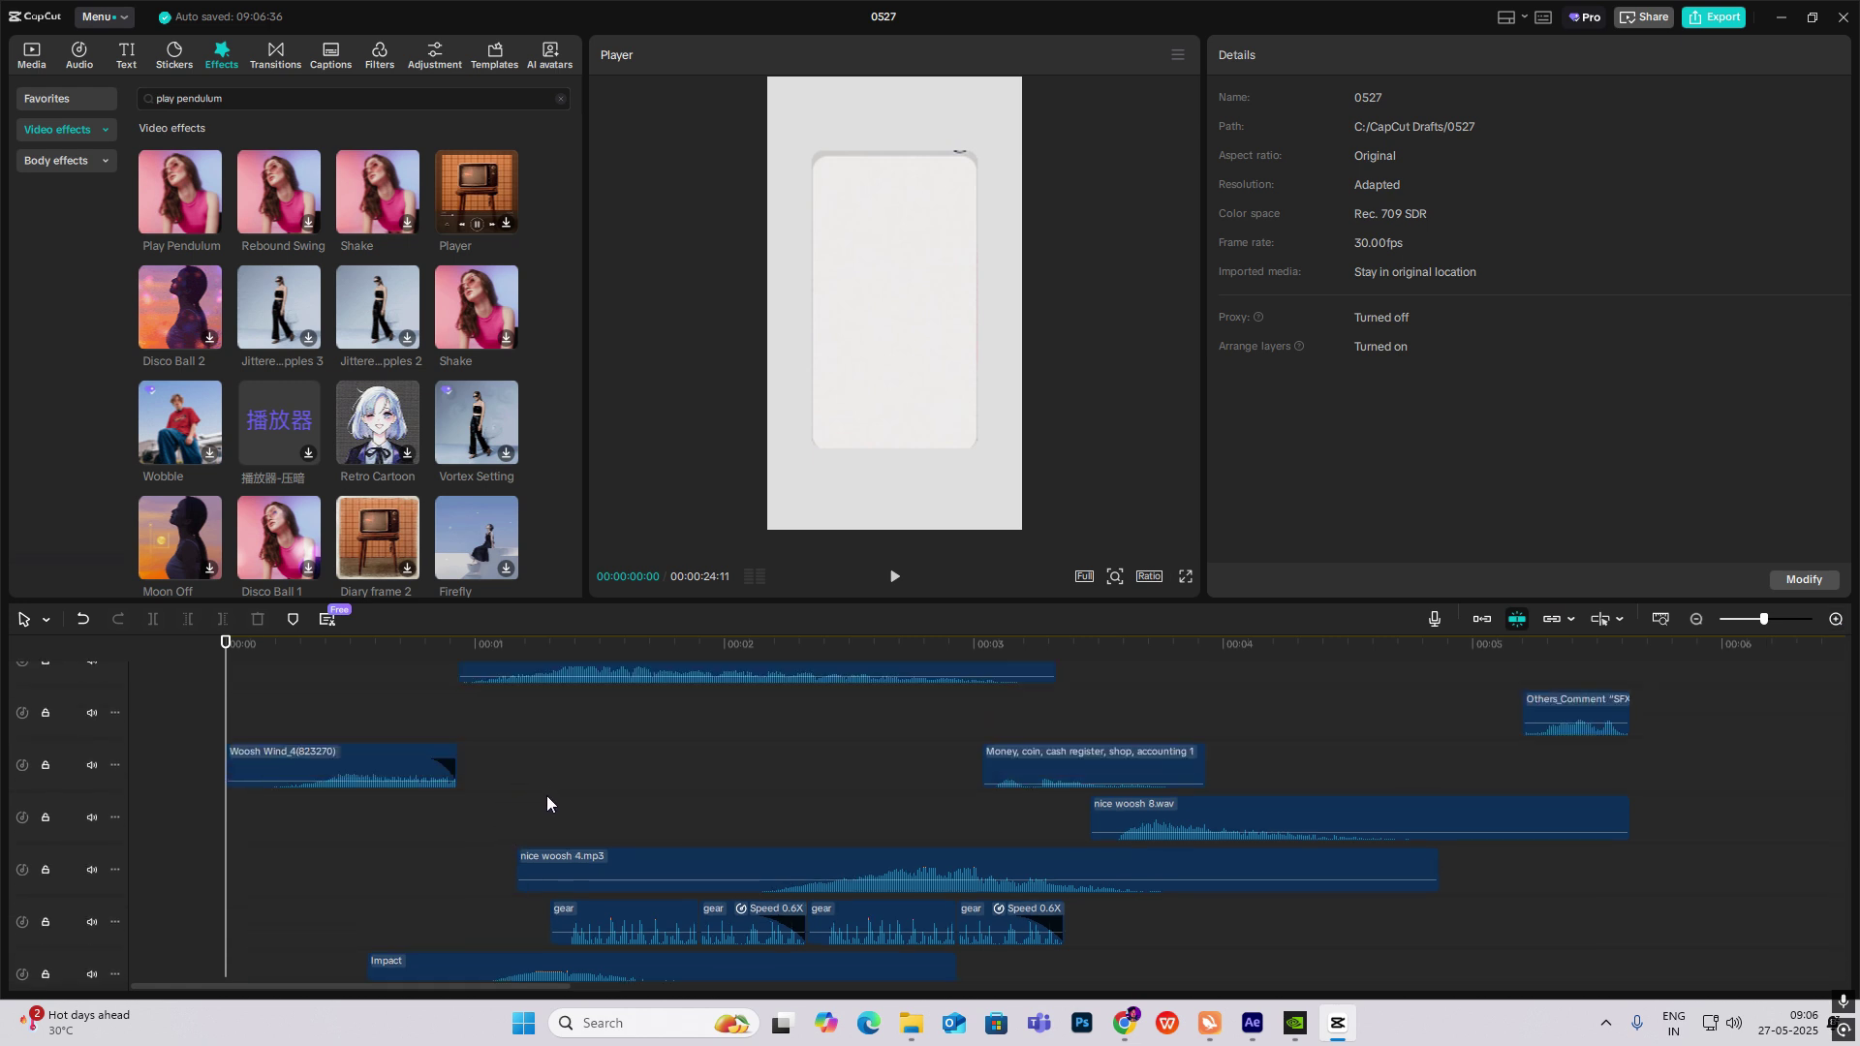
left_click_drag(211, 782, 284, 823)
scroll(290, 804, "down", 3)
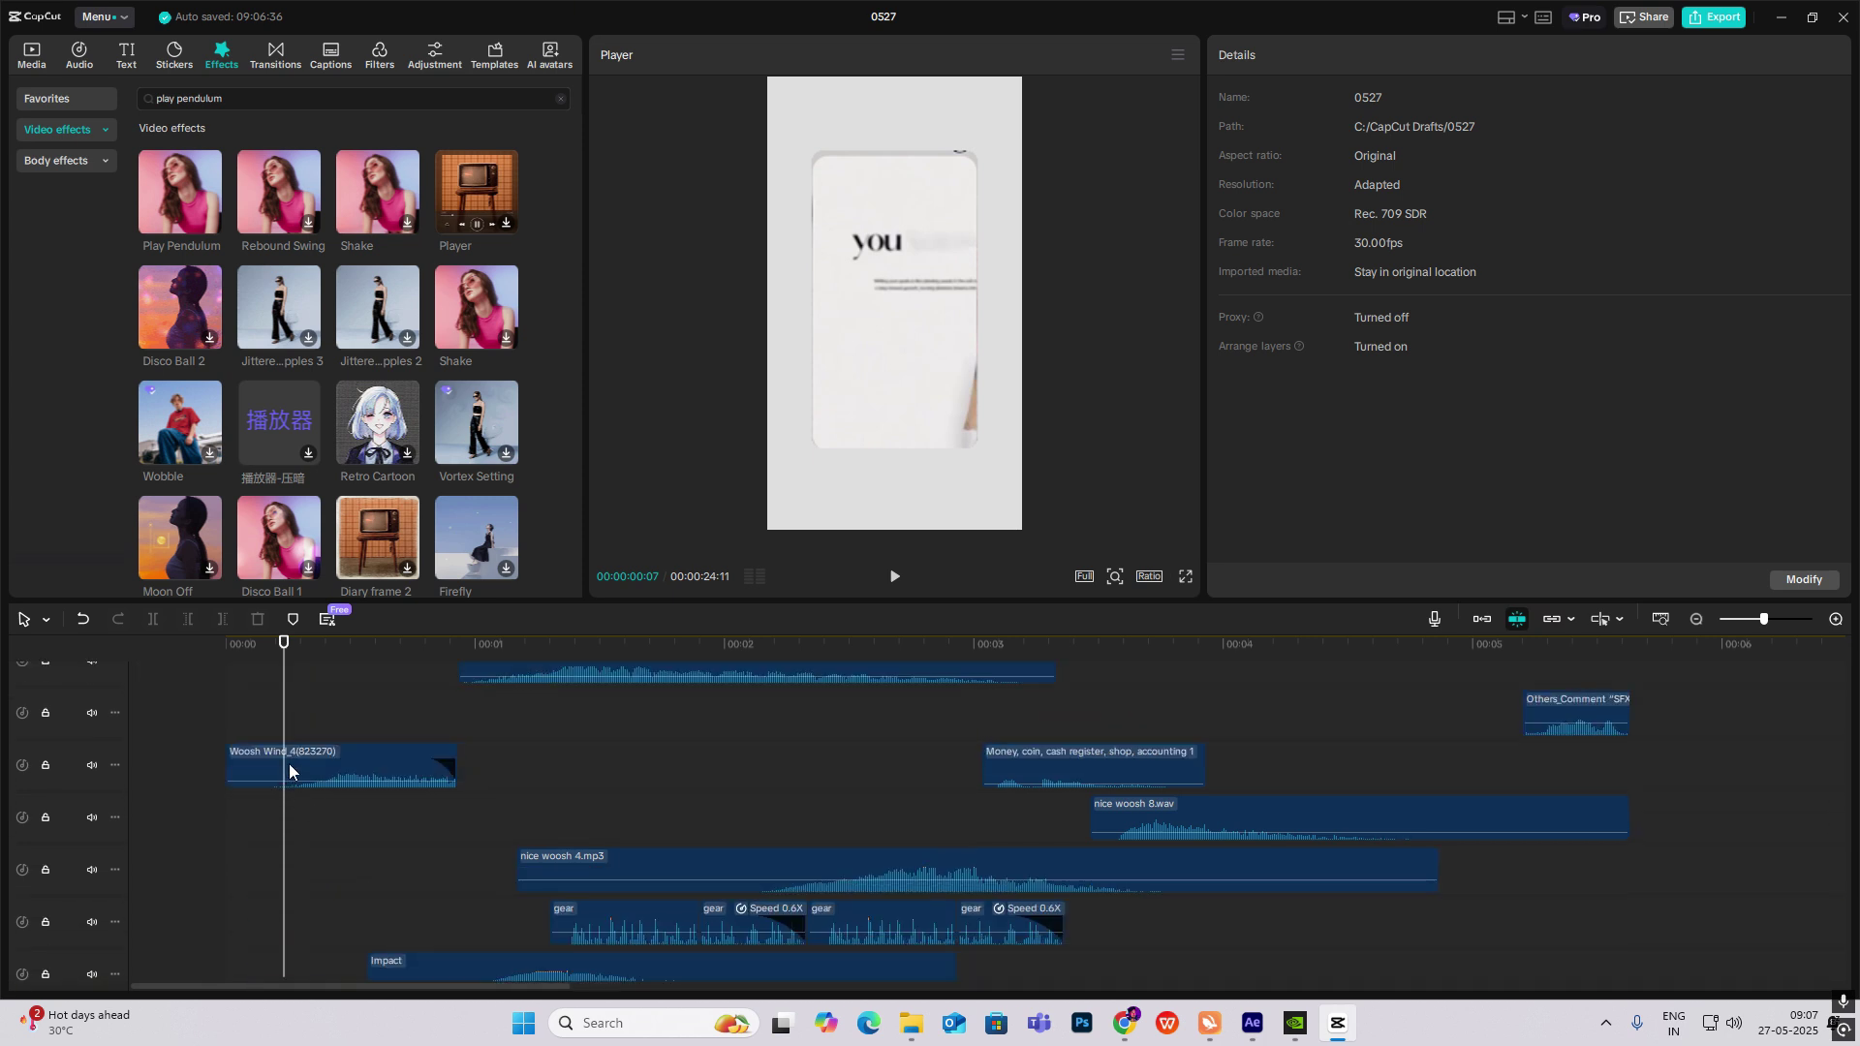
scroll(289, 770, "down", 2)
scroll(308, 901, "up", 6)
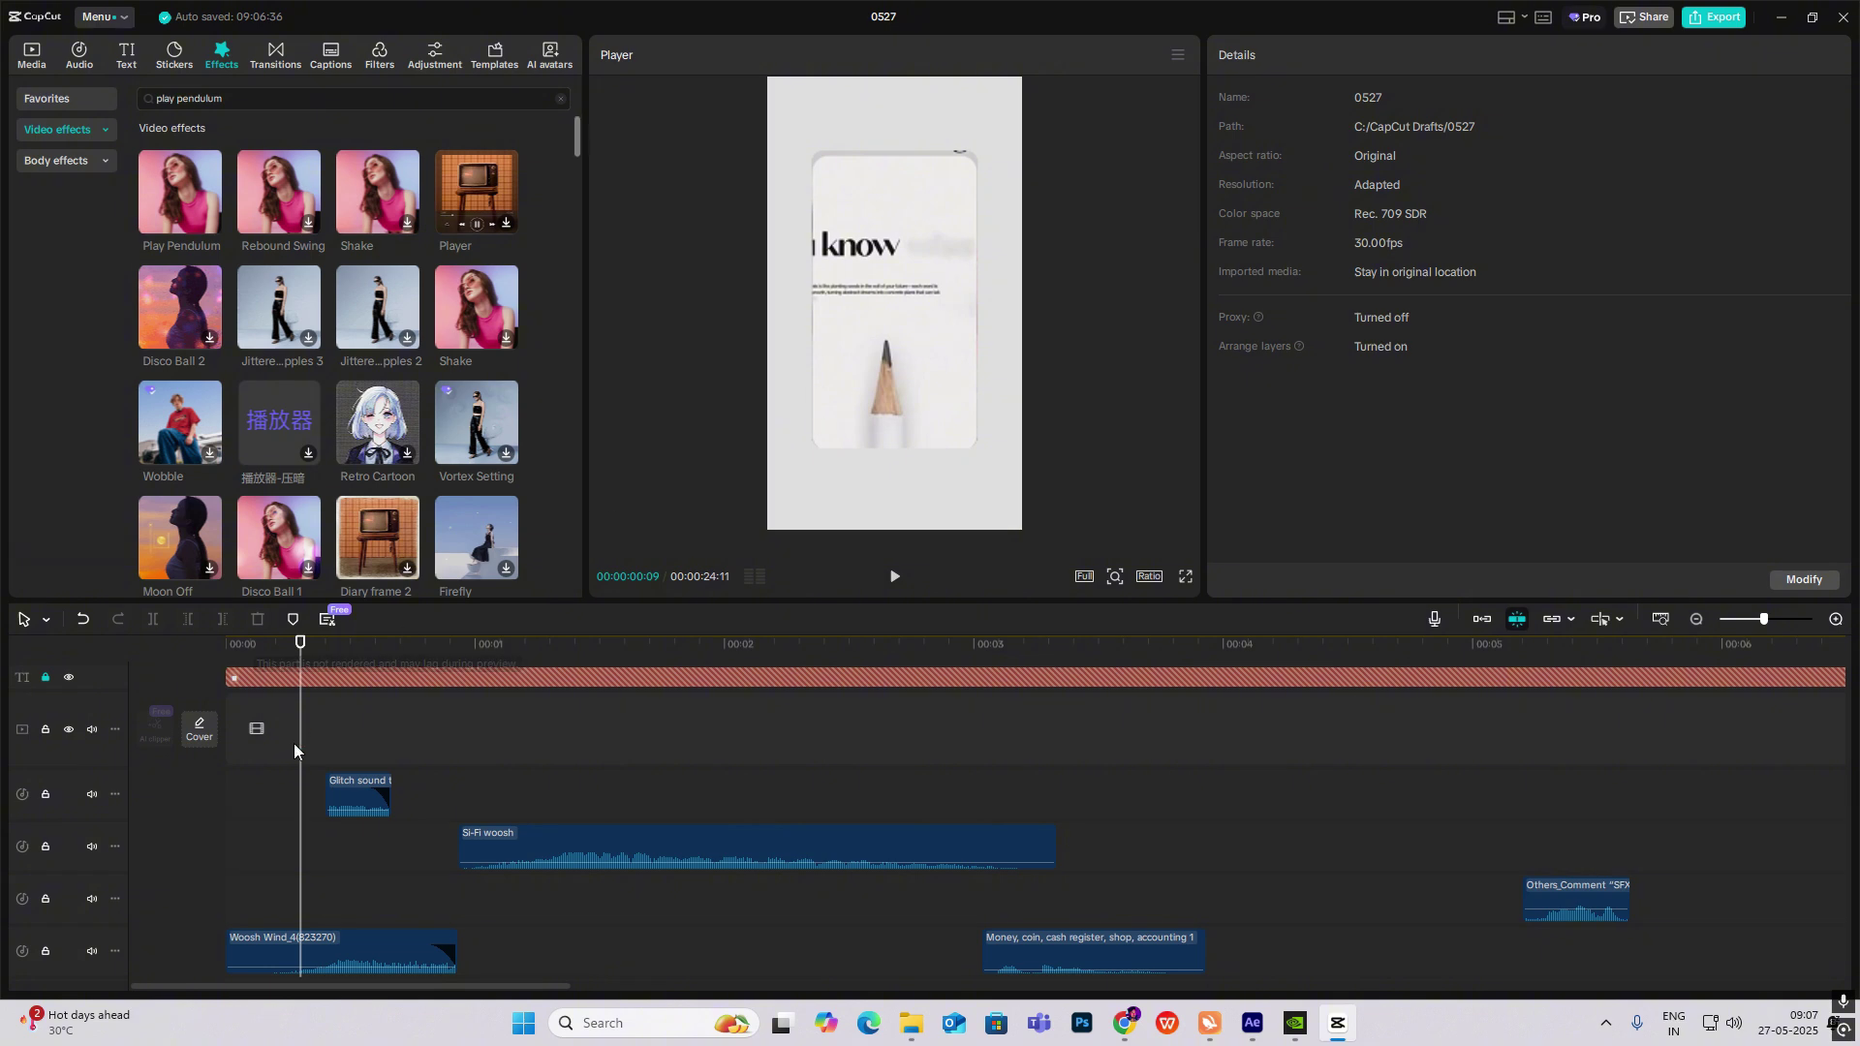
scroll(341, 807, "down", 5)
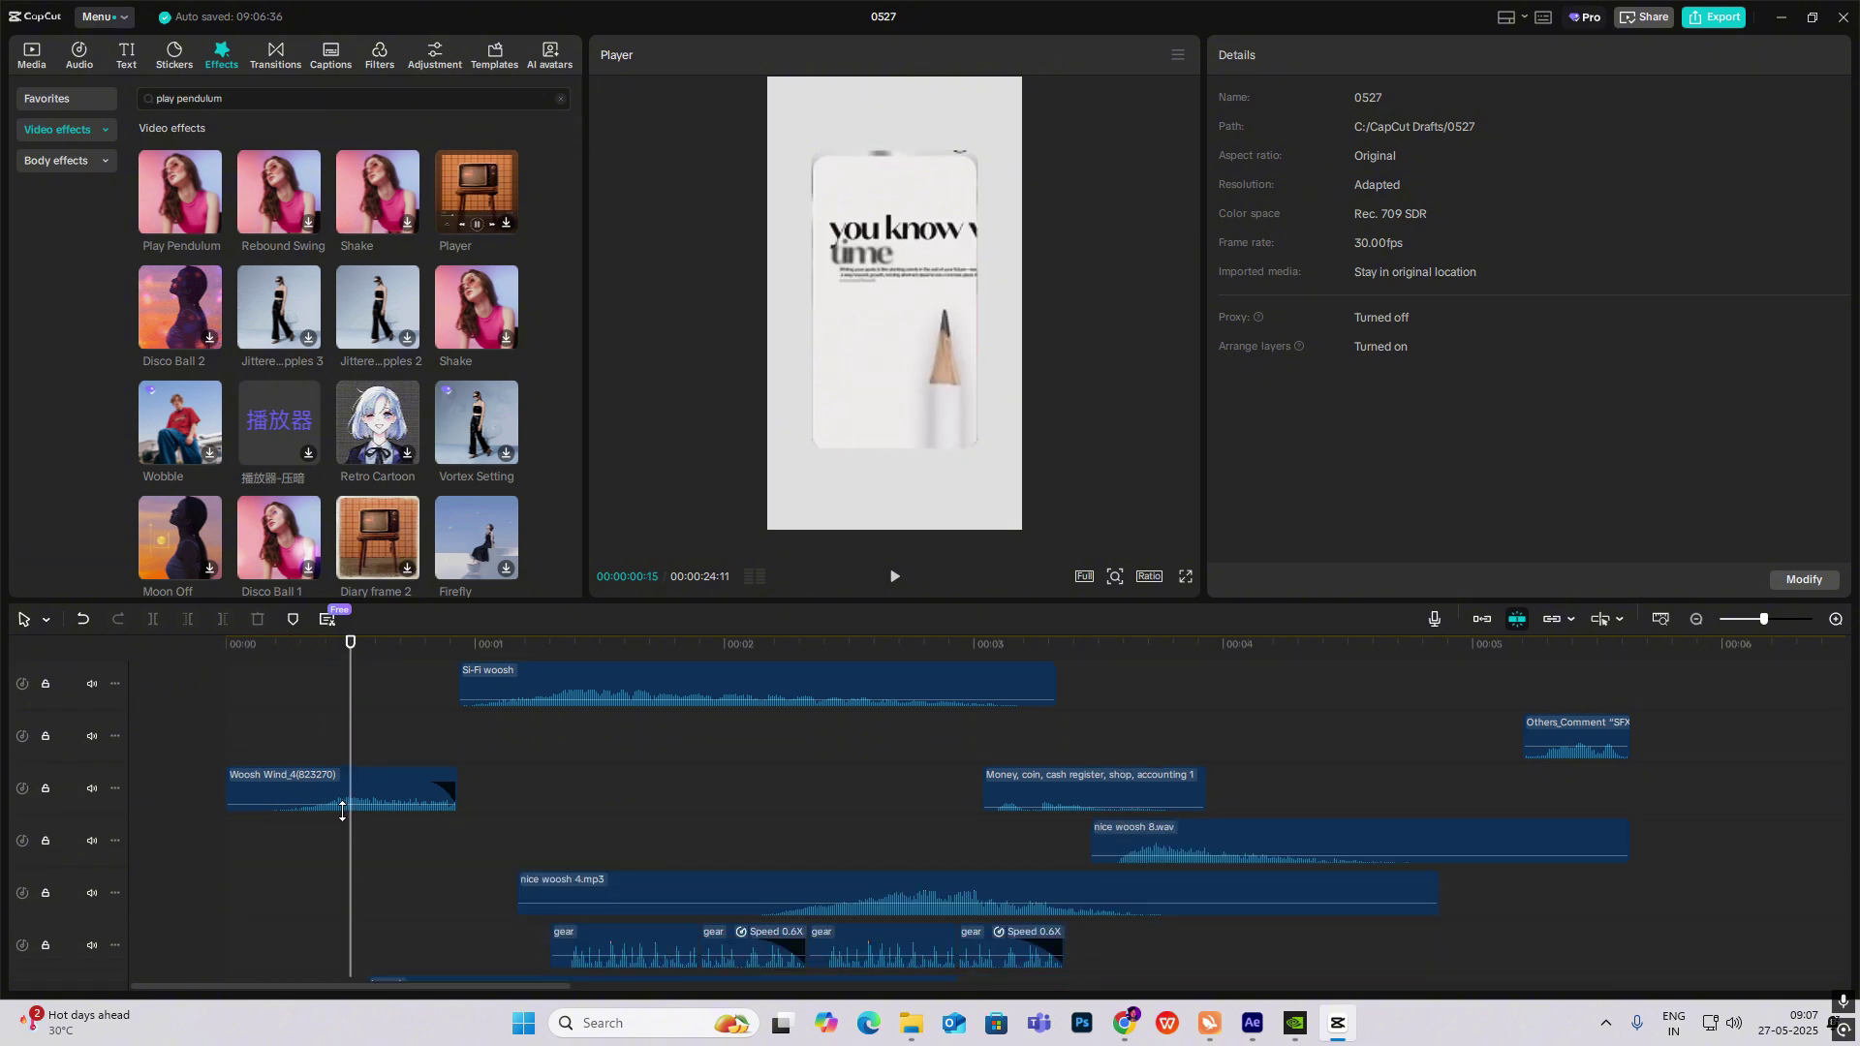
Inspect the RISER_01 clip's audio settings and scrub across the glitch sound against the title animation.
left_click(324, 906)
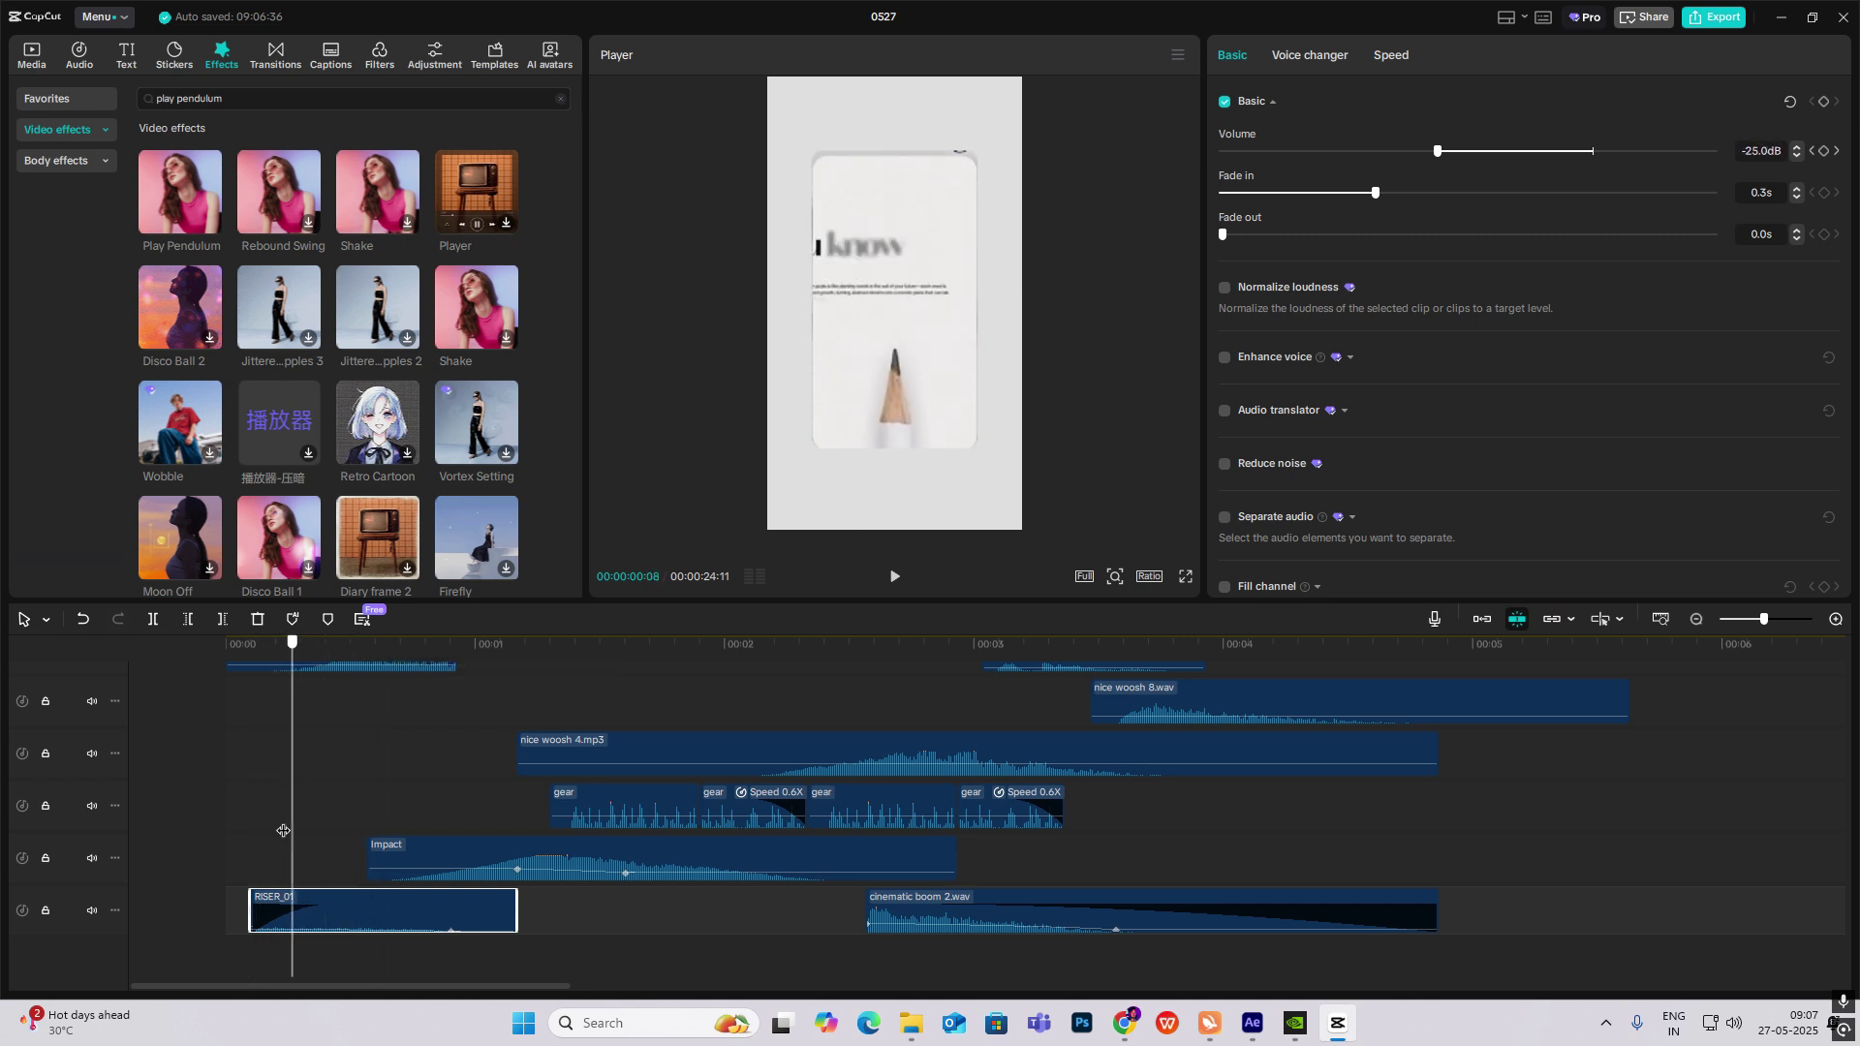
scroll(345, 804, "up", 4)
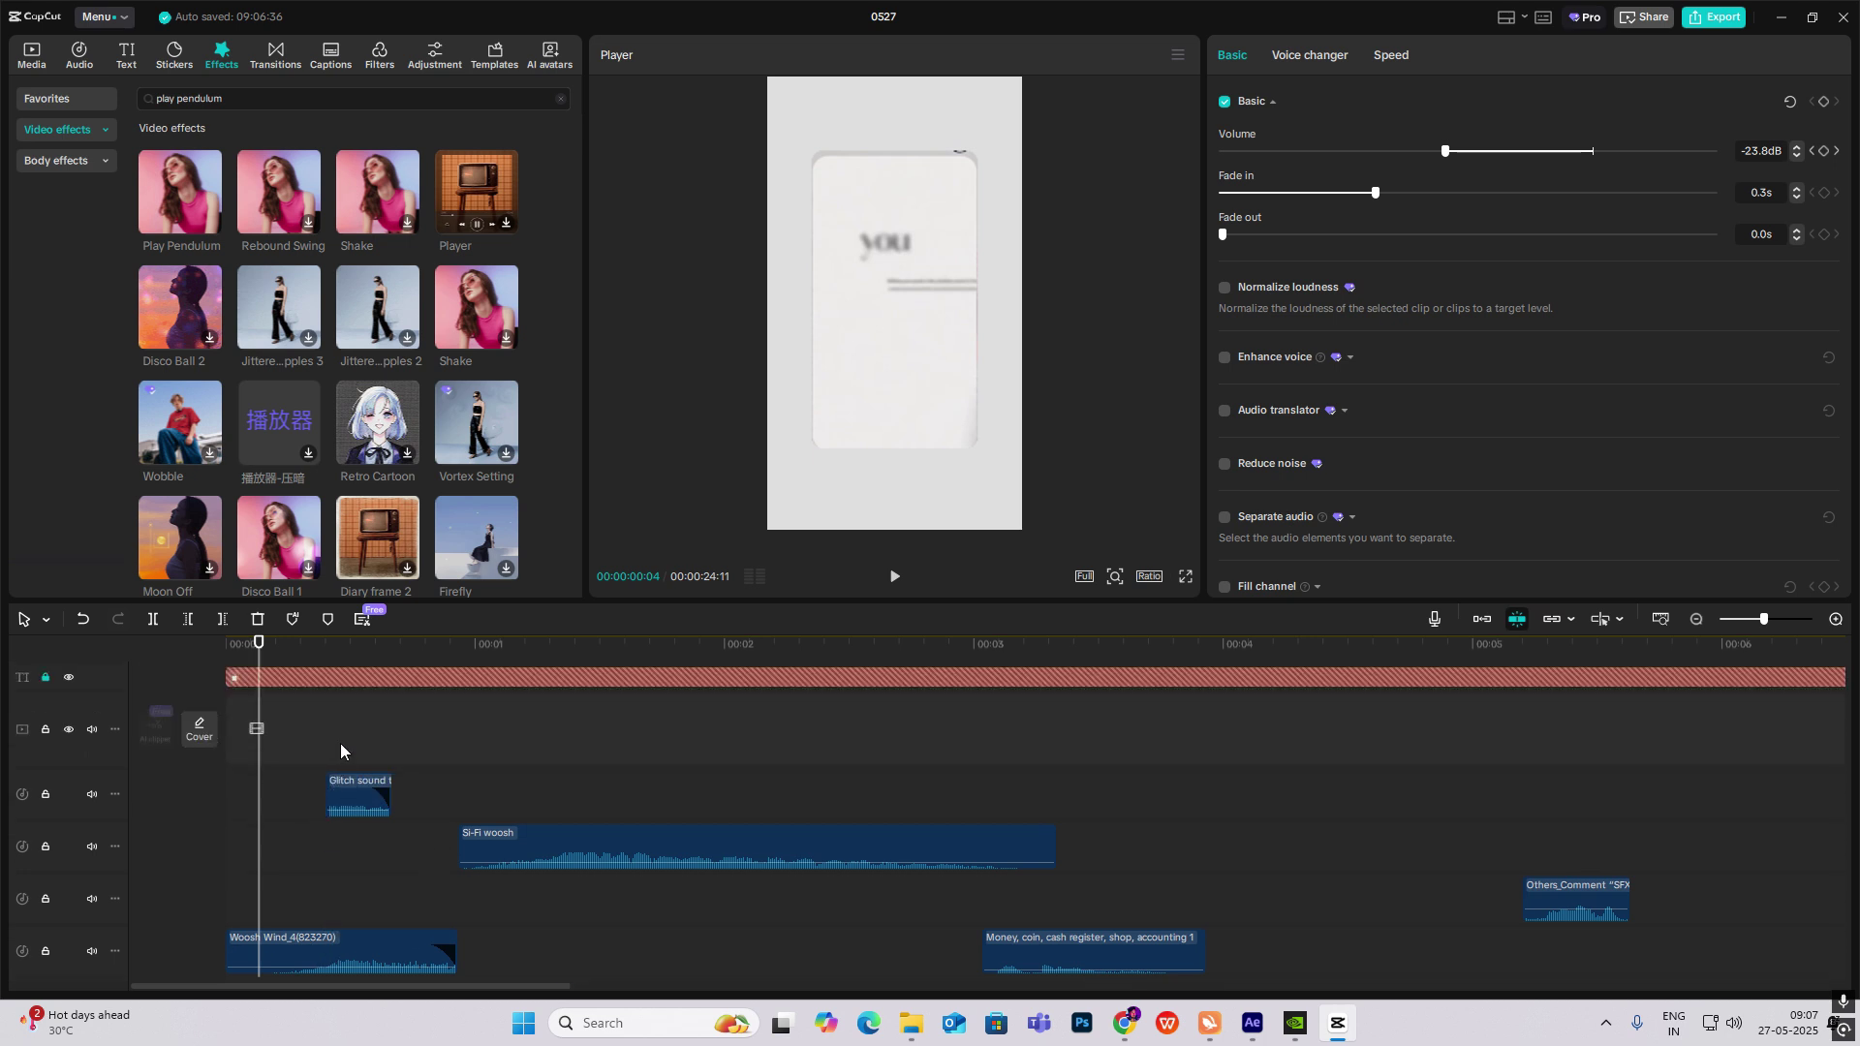
left_click(338, 754)
left_click_drag(338, 753, 368, 770)
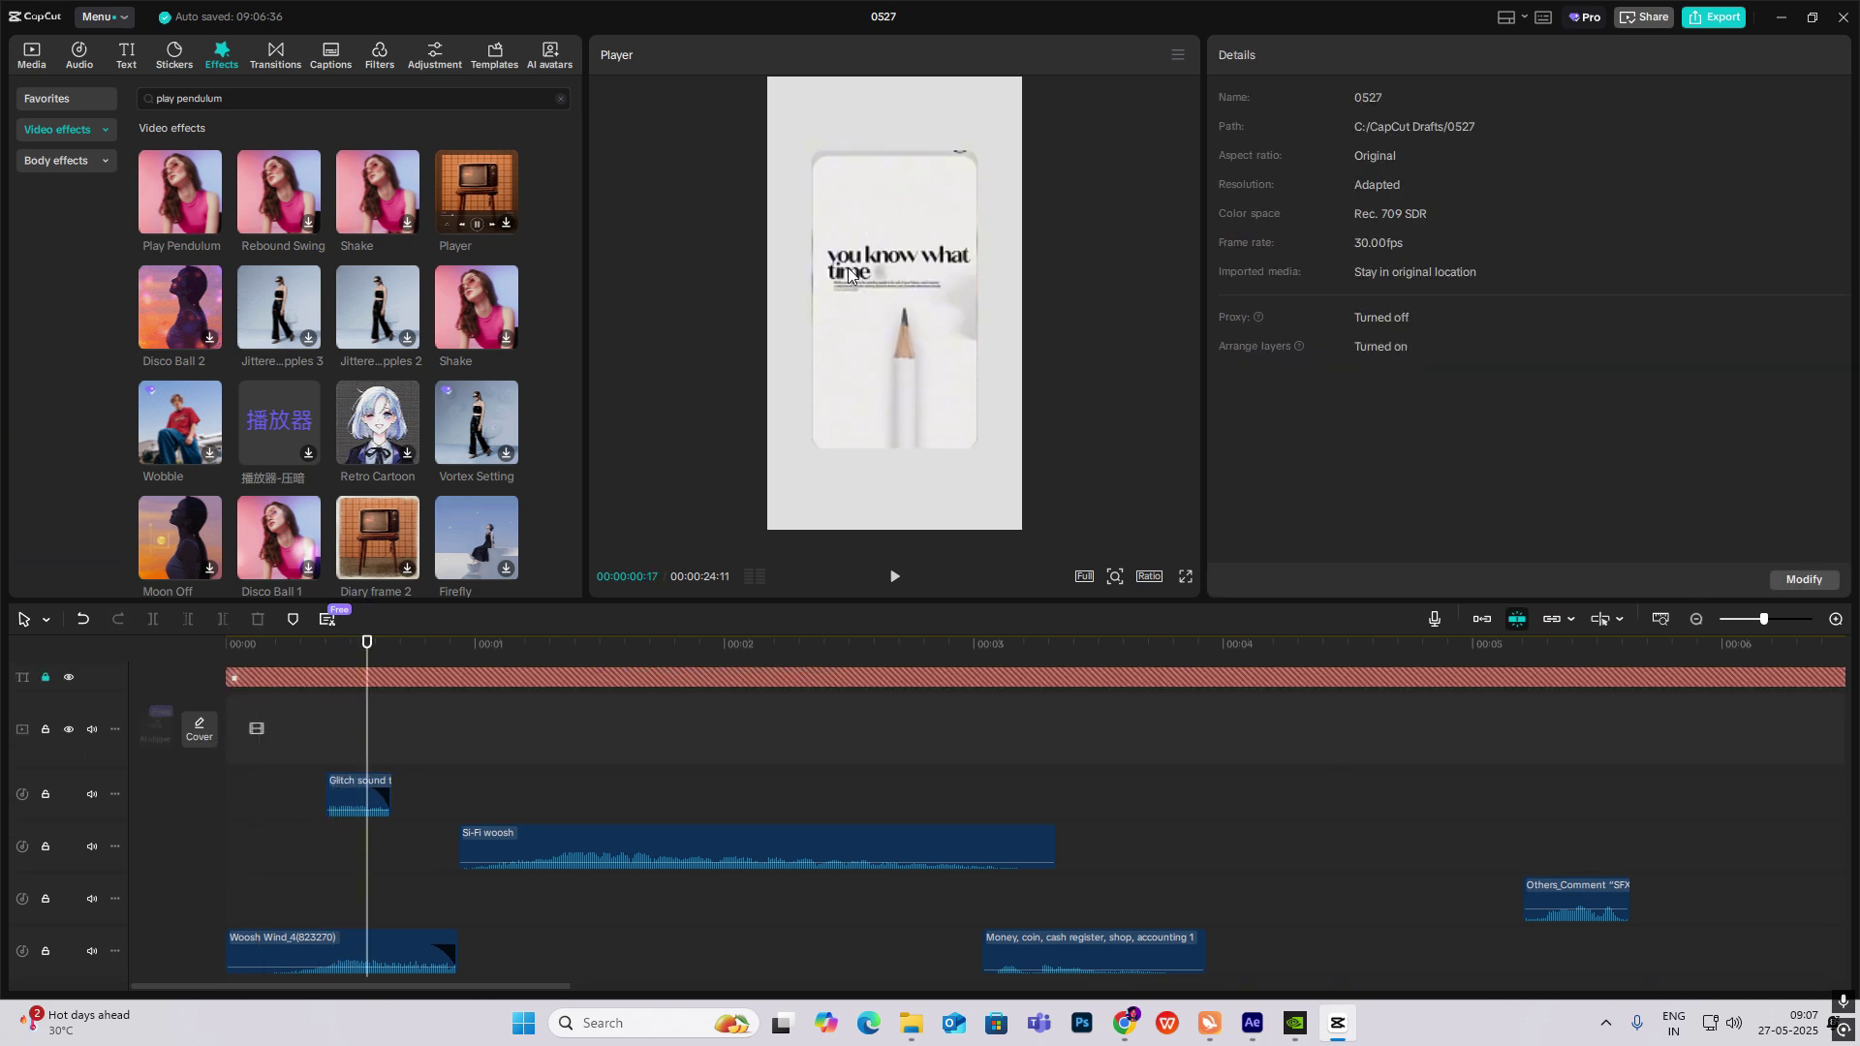
Open the audio library and bring up its recent sound searches, with the playhead at 00:00:00:18.
left_click(375, 753)
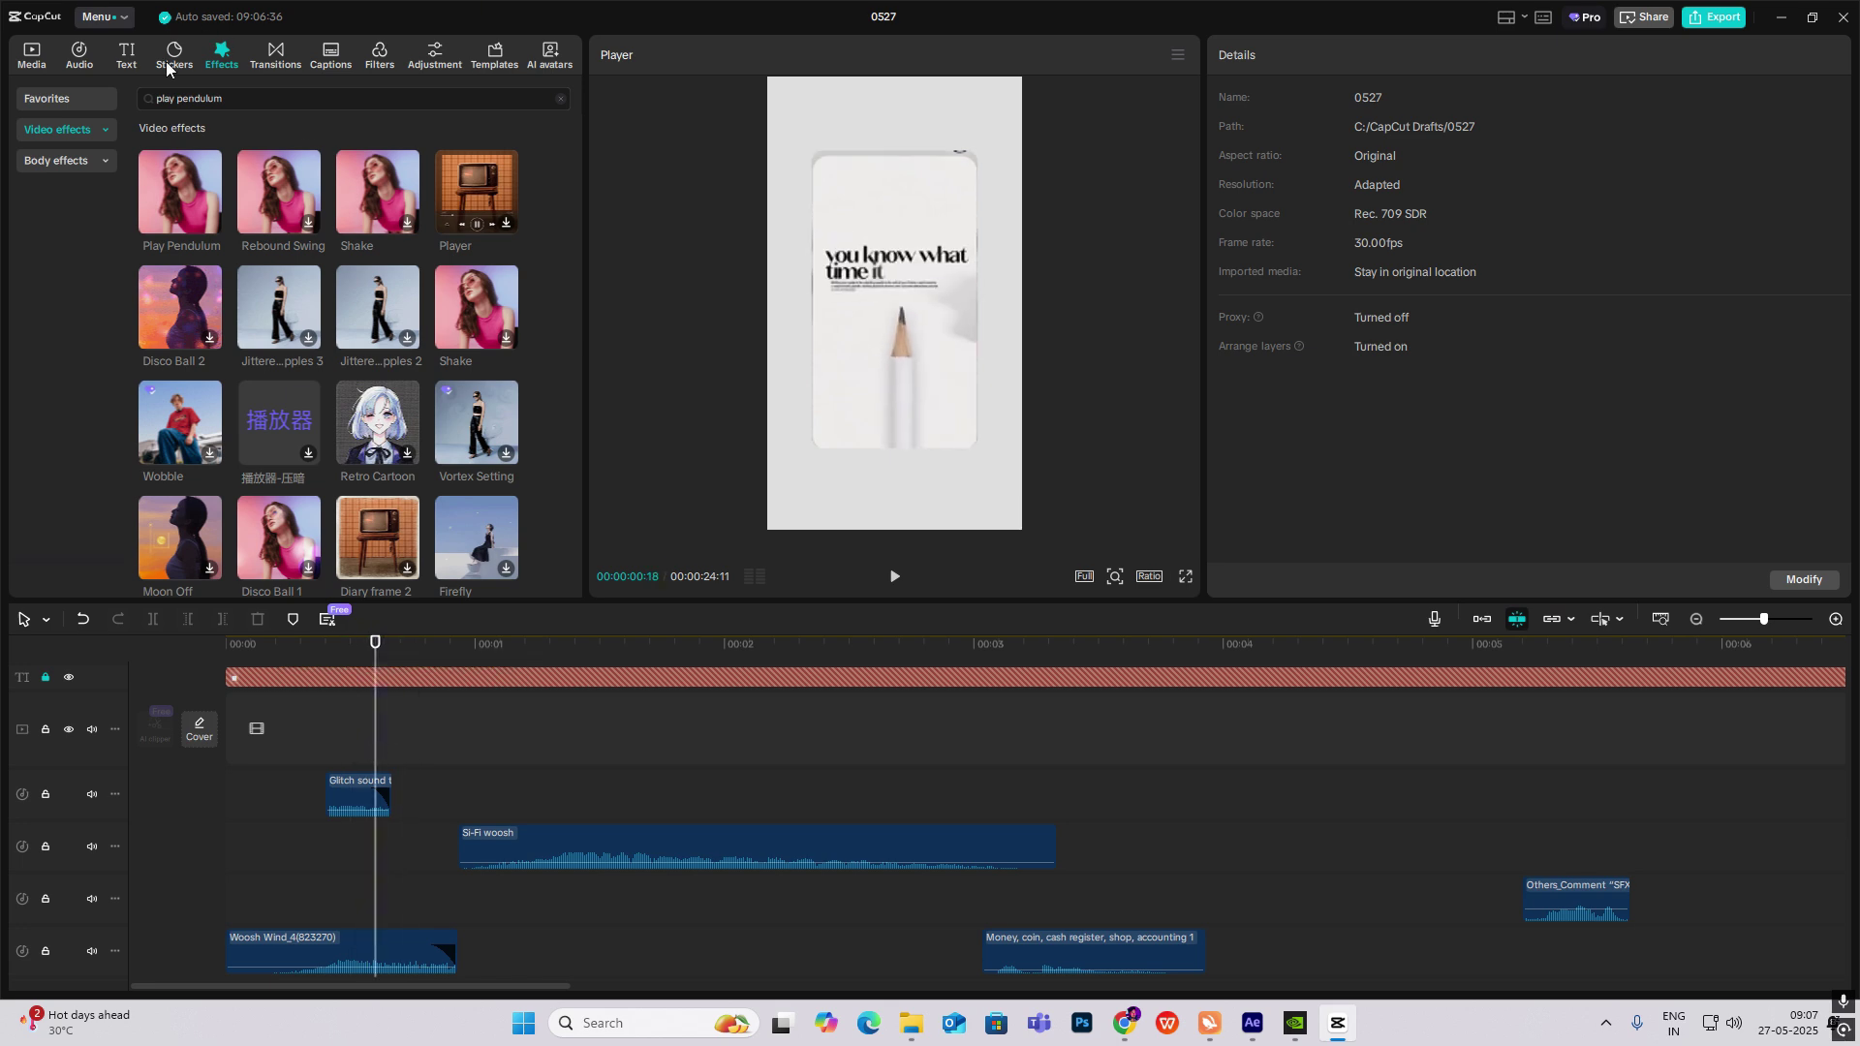
left_click(87, 56)
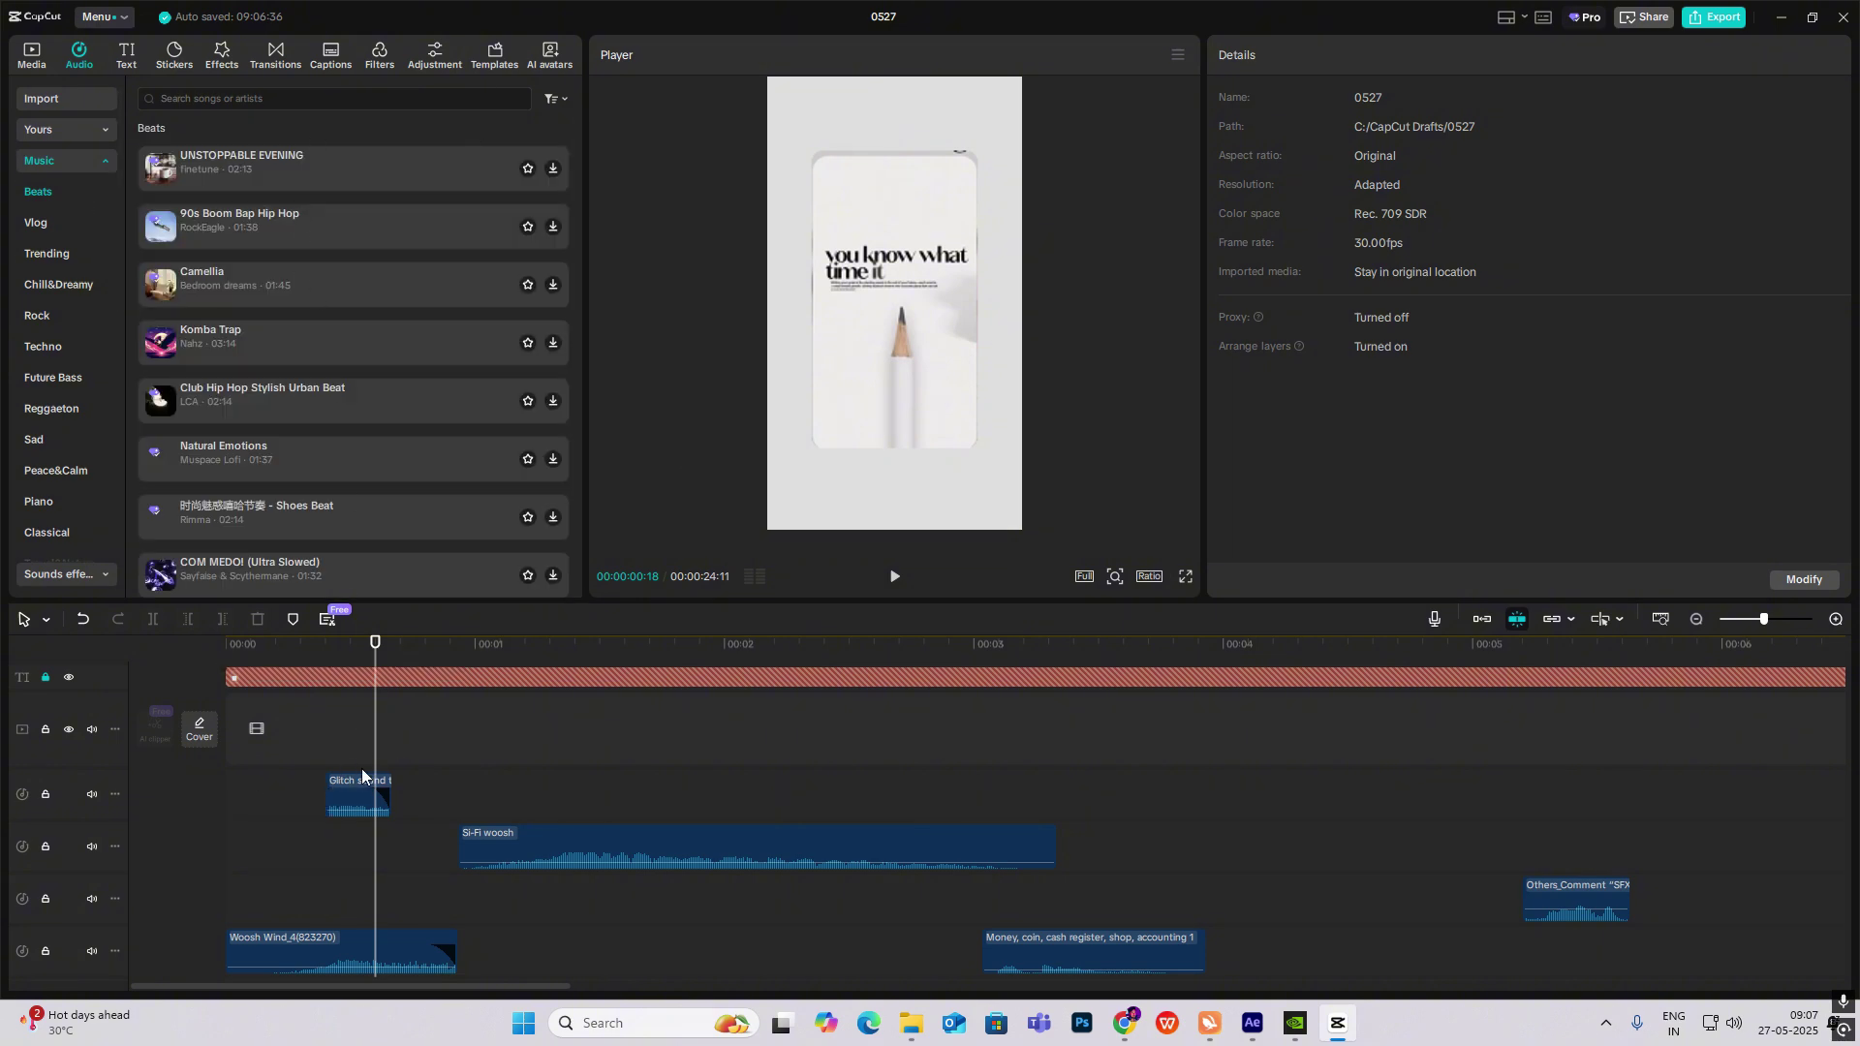
left_click(230, 97)
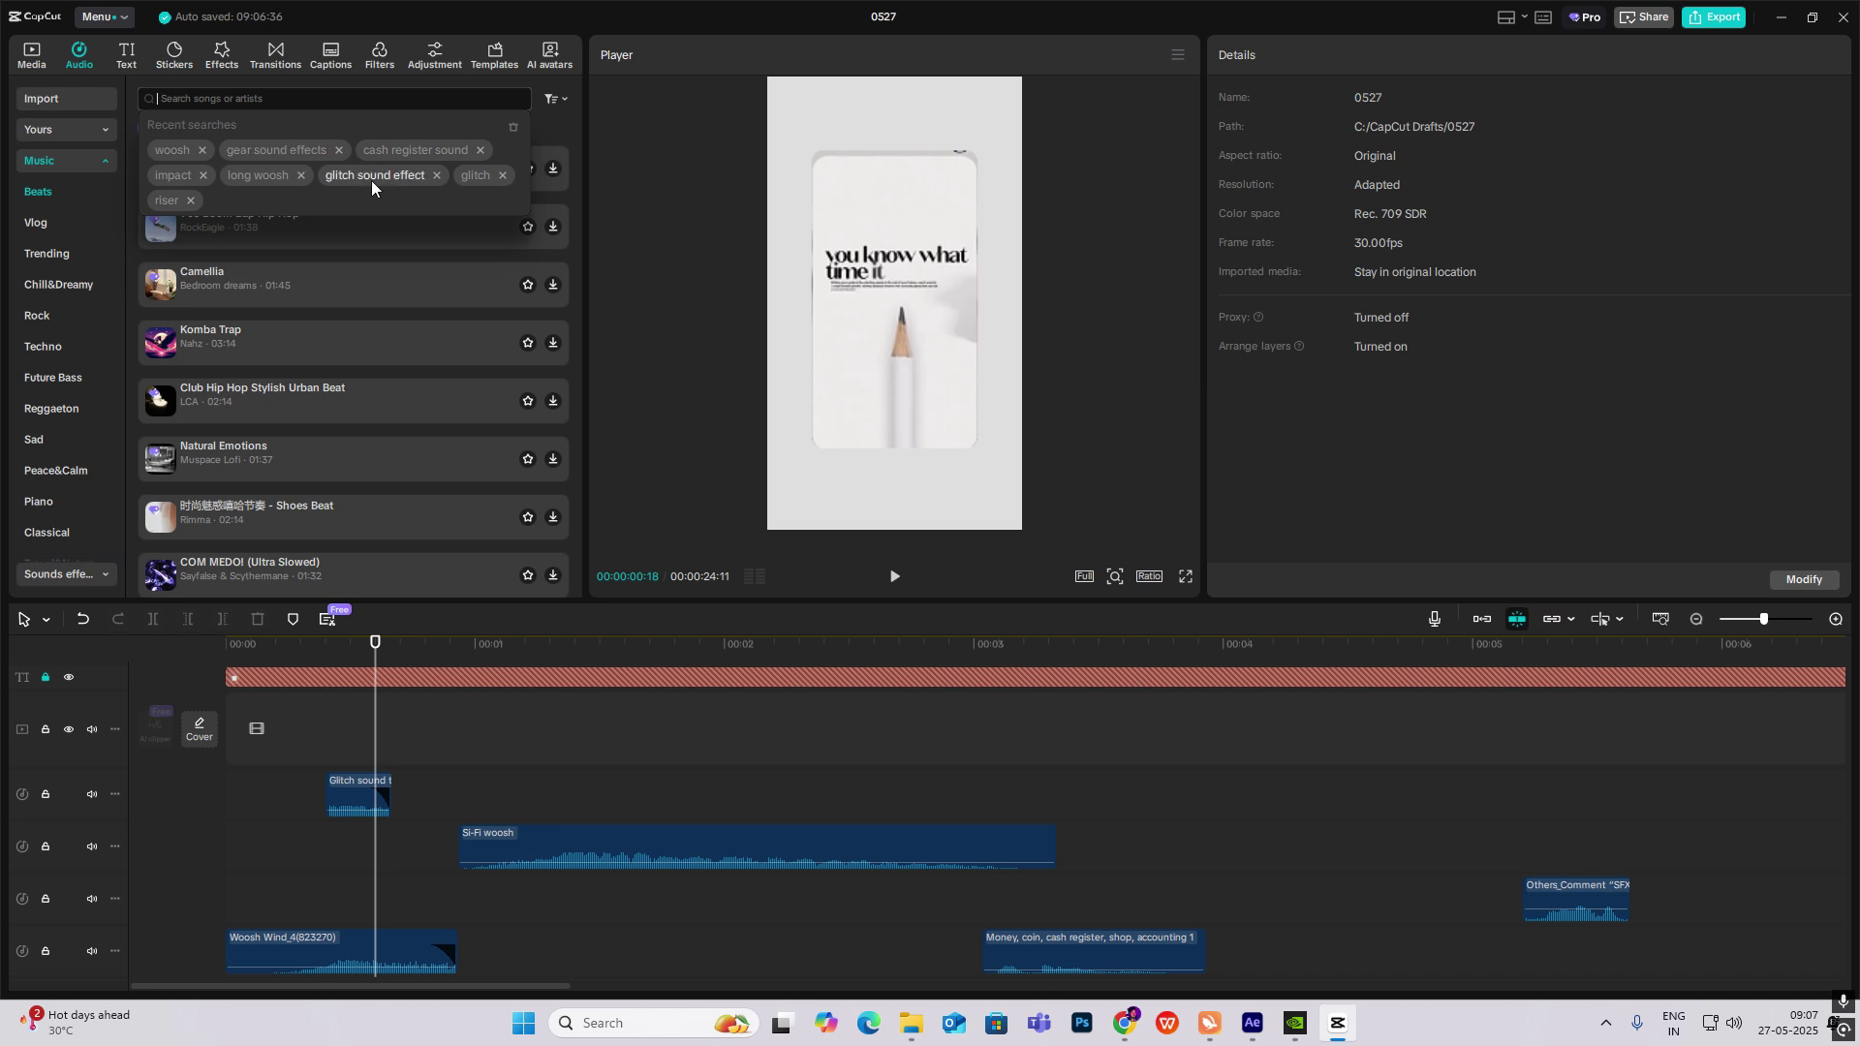
Inspect the Woosh Wind clip's audio settings and review the sound effect tracks around it.
scroll(324, 752, "down", 3)
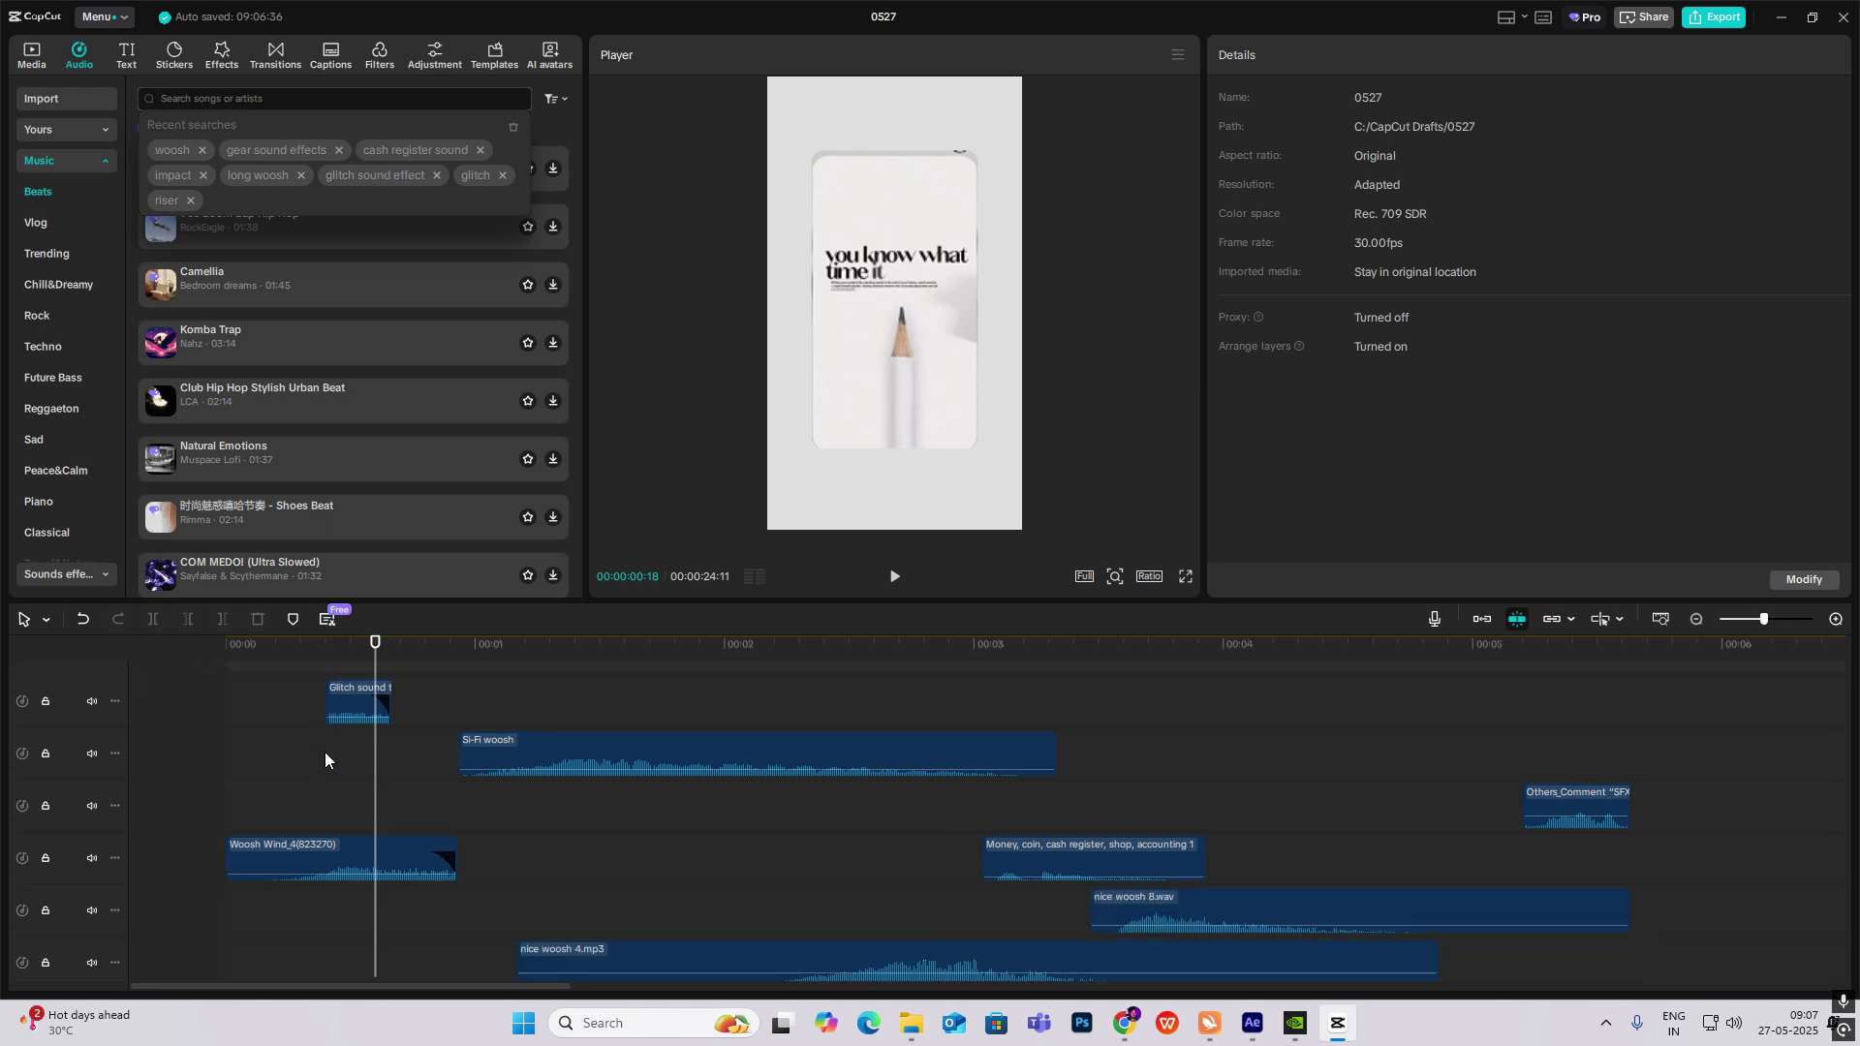
left_click(294, 806)
scroll(306, 803, "down", 3)
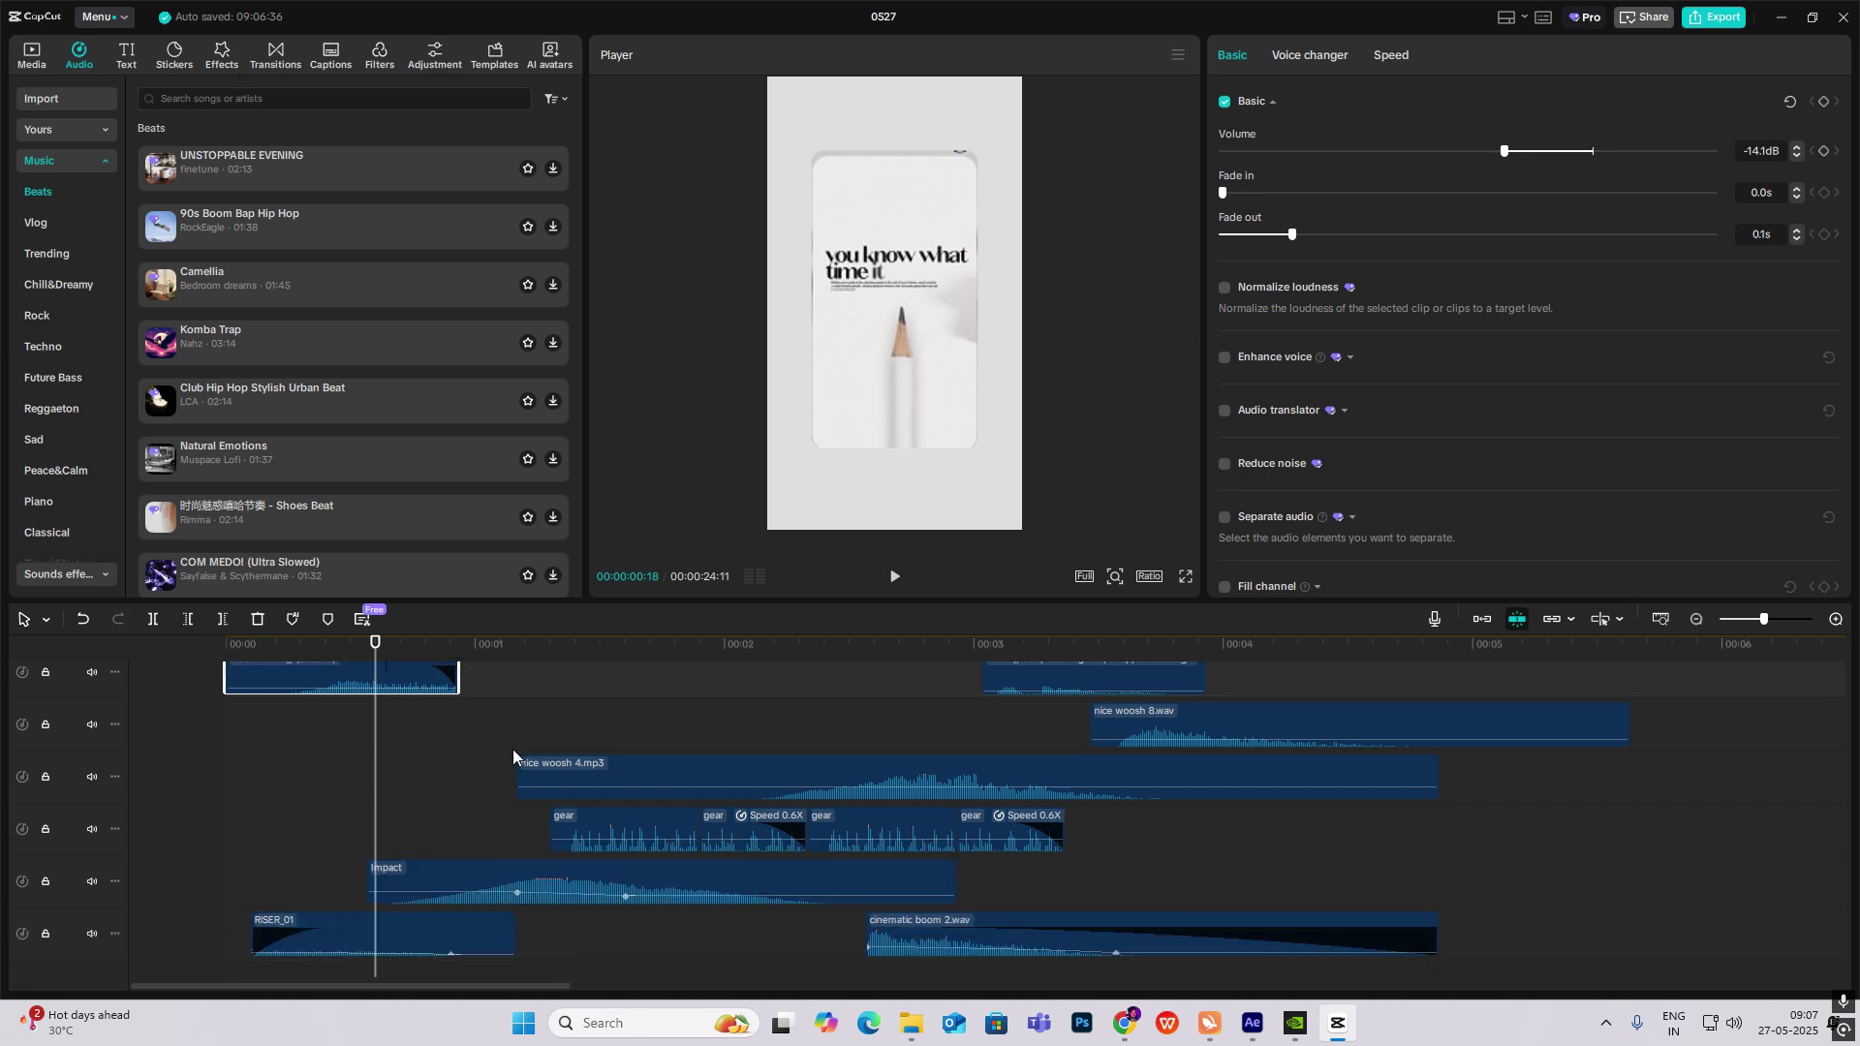
scroll(432, 774, "up", 5)
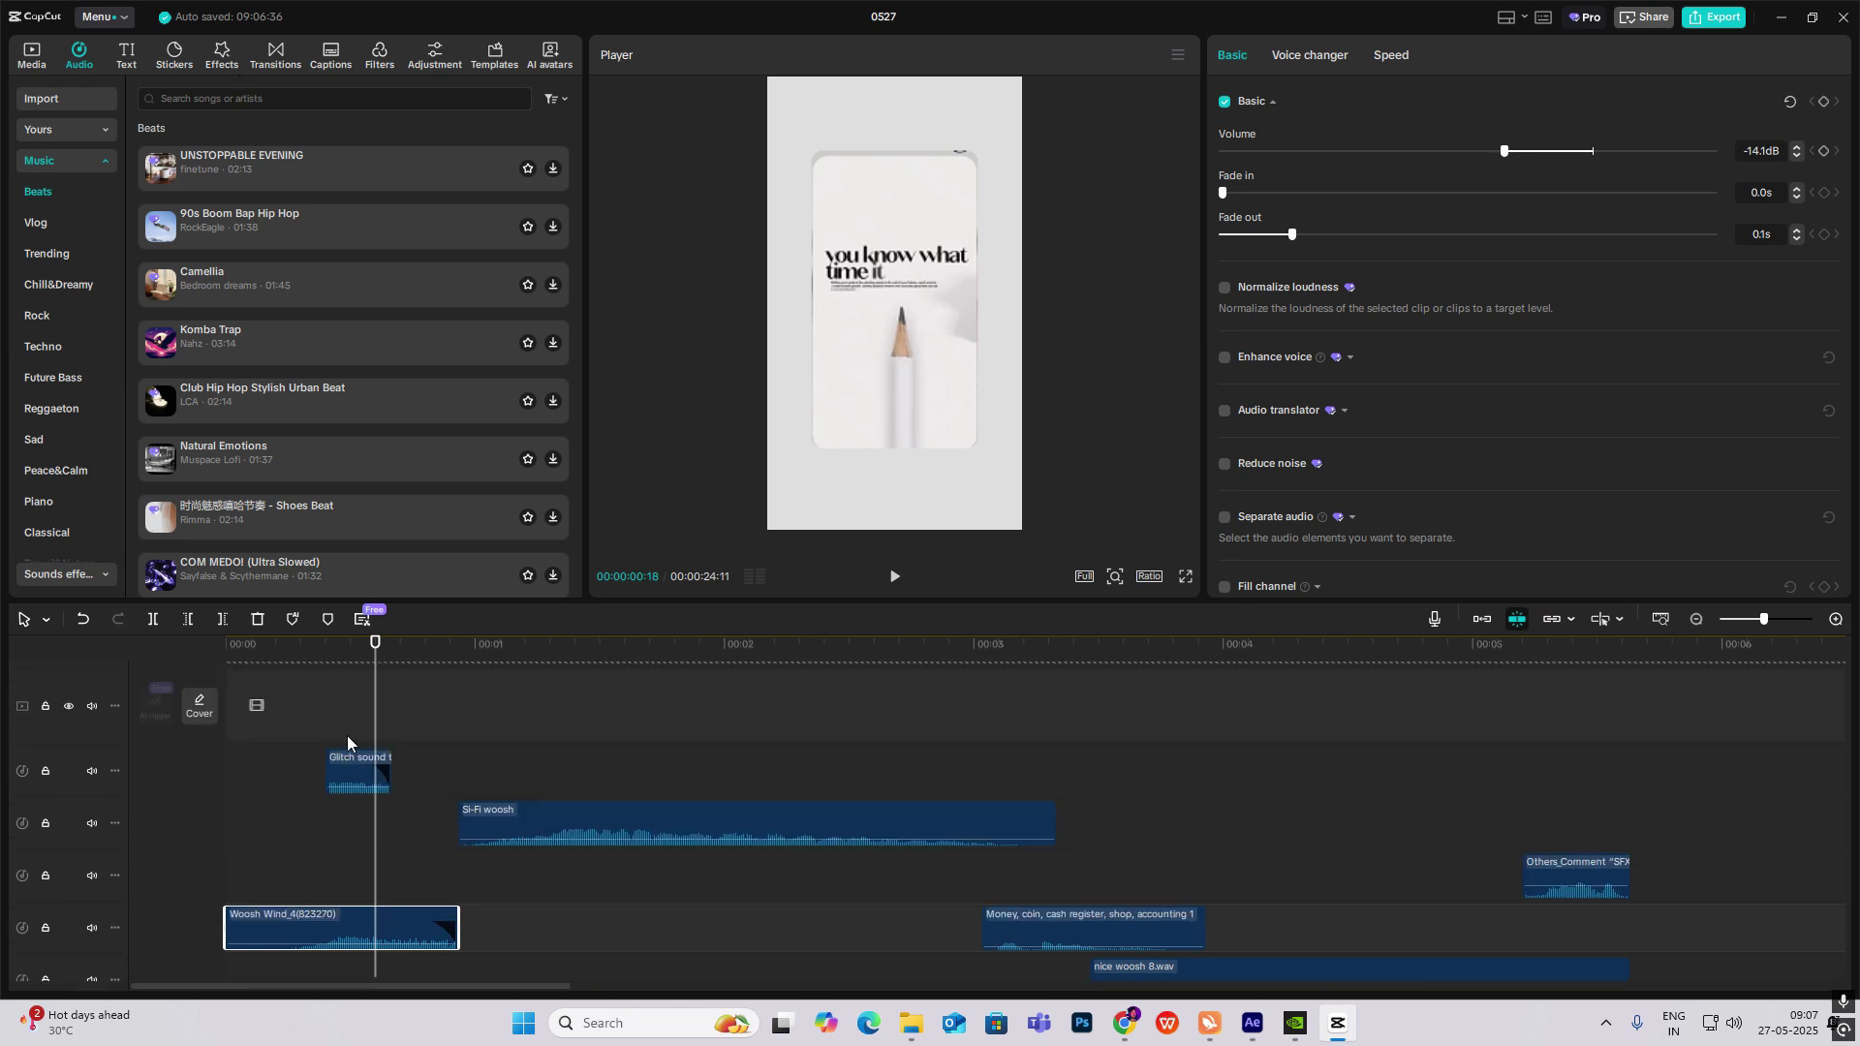
scroll(347, 744, "down", 2)
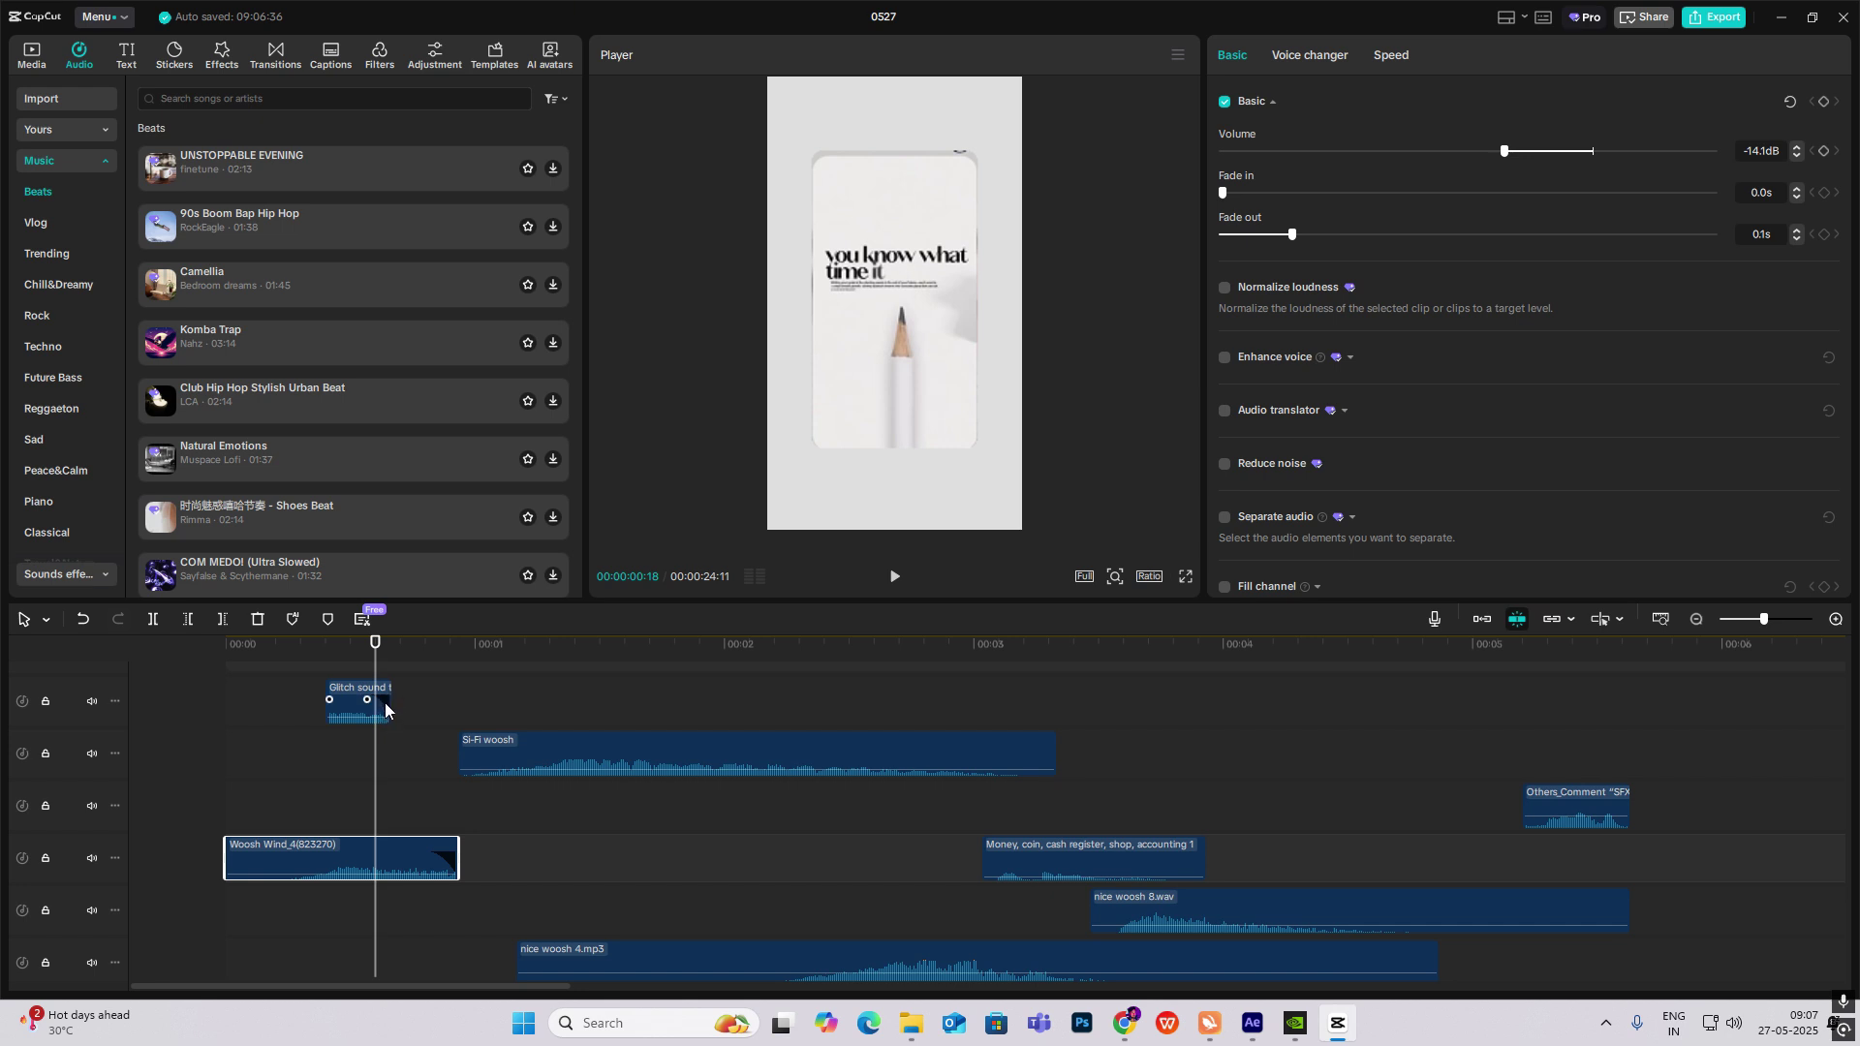
scroll(449, 861, "down", 4)
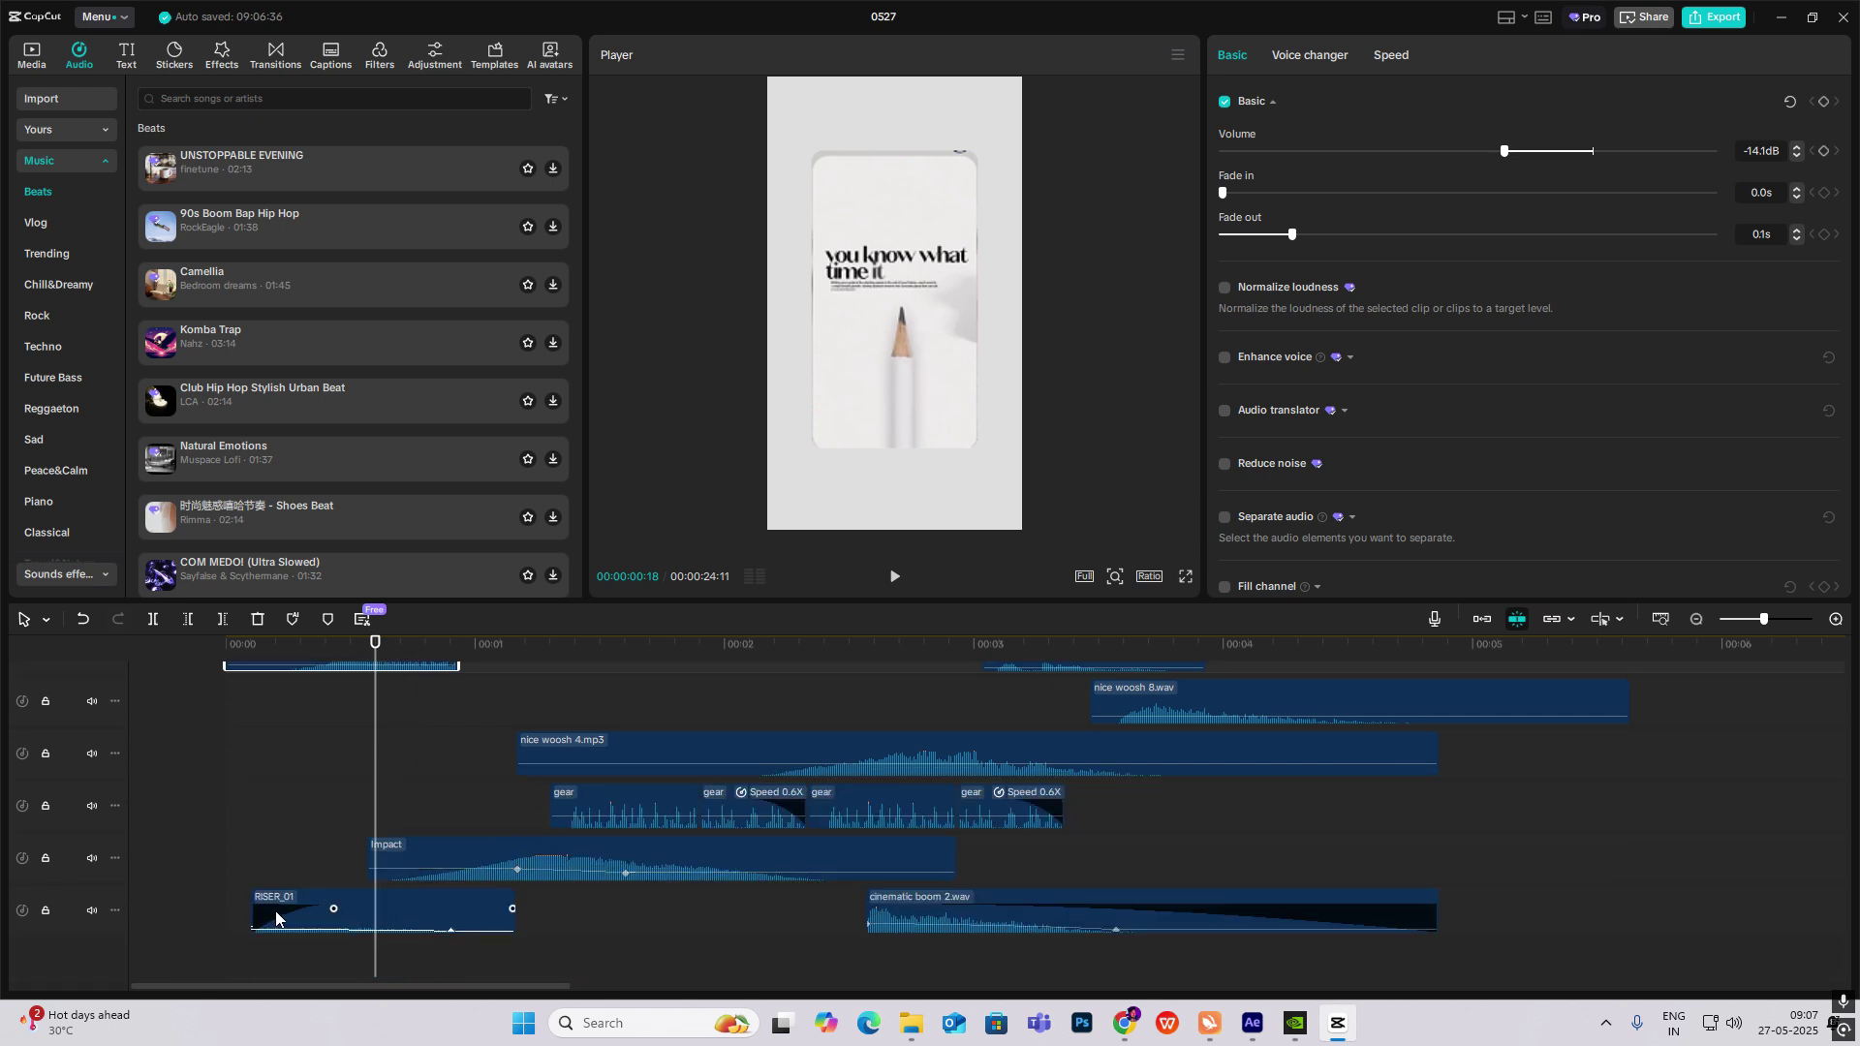
Place the playhead at 00:00:00:04, near the start of RISER_01, and inspect that clip's volume and fade settings.
left_click(286, 828)
left_click(266, 831)
left_click(257, 831)
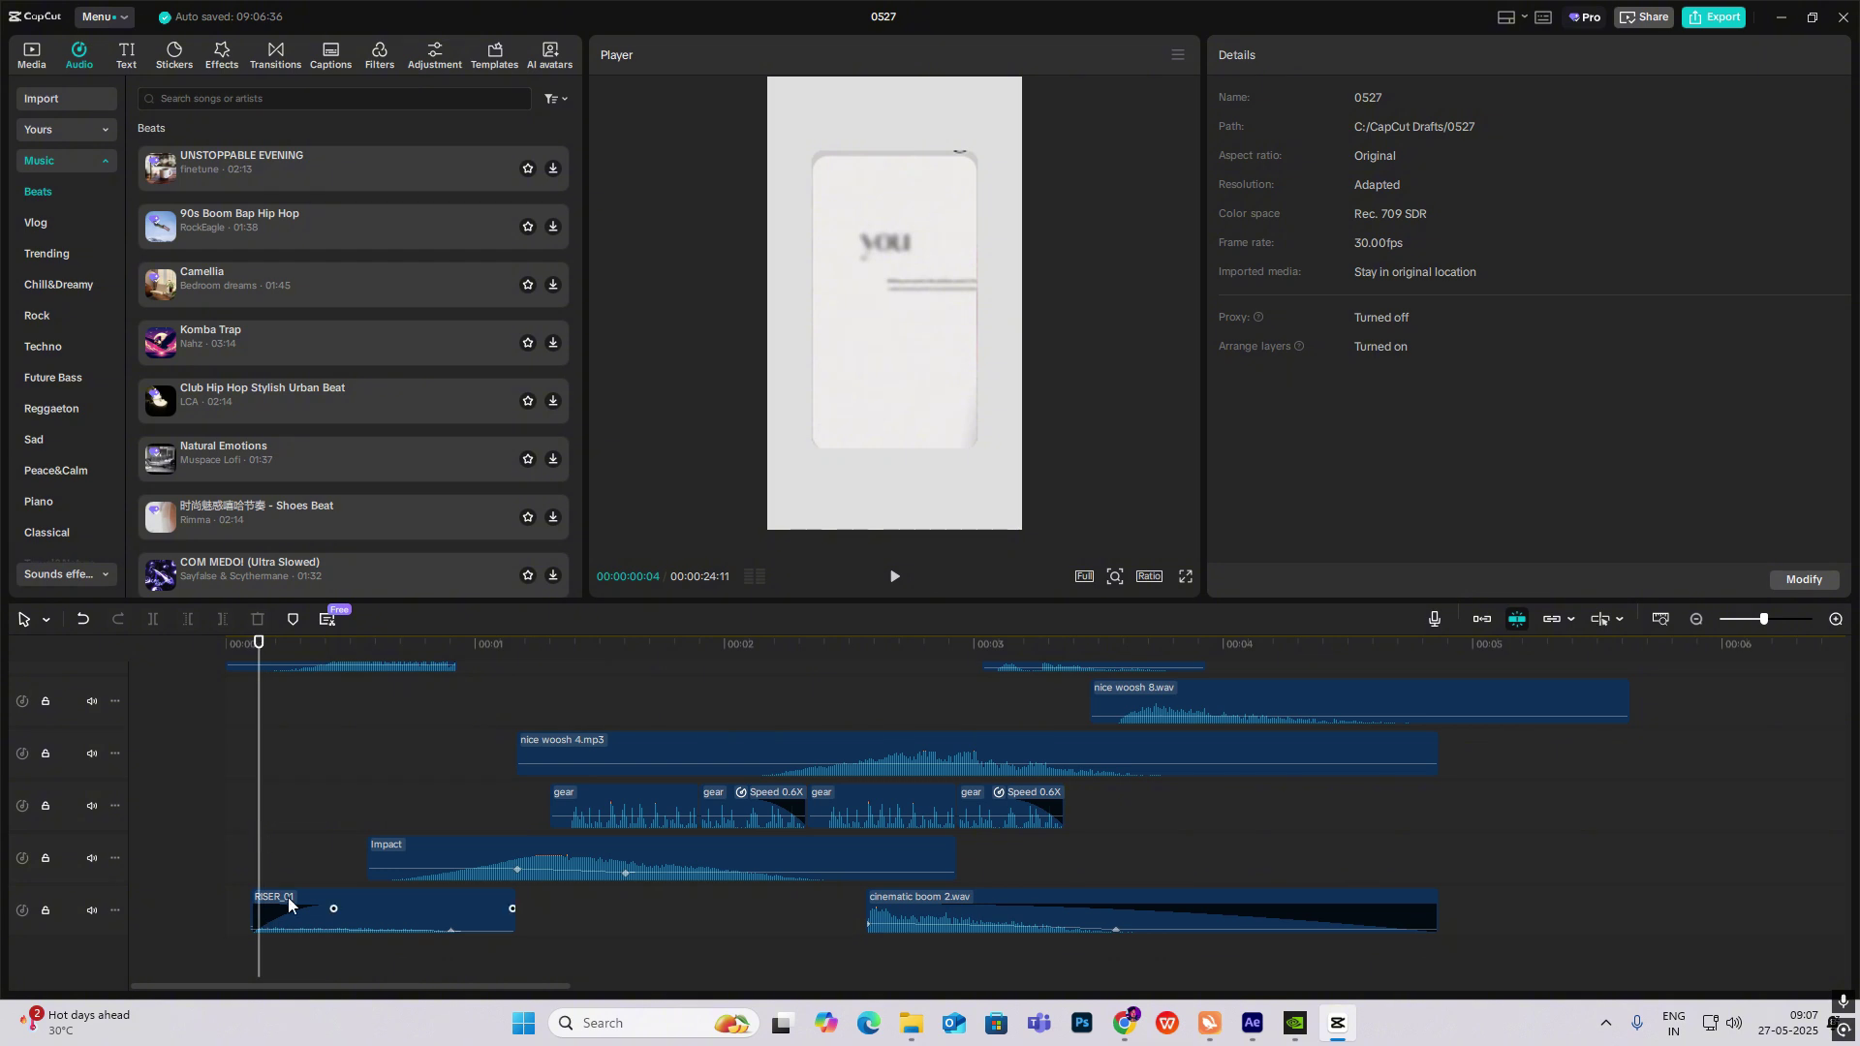
left_click(353, 912)
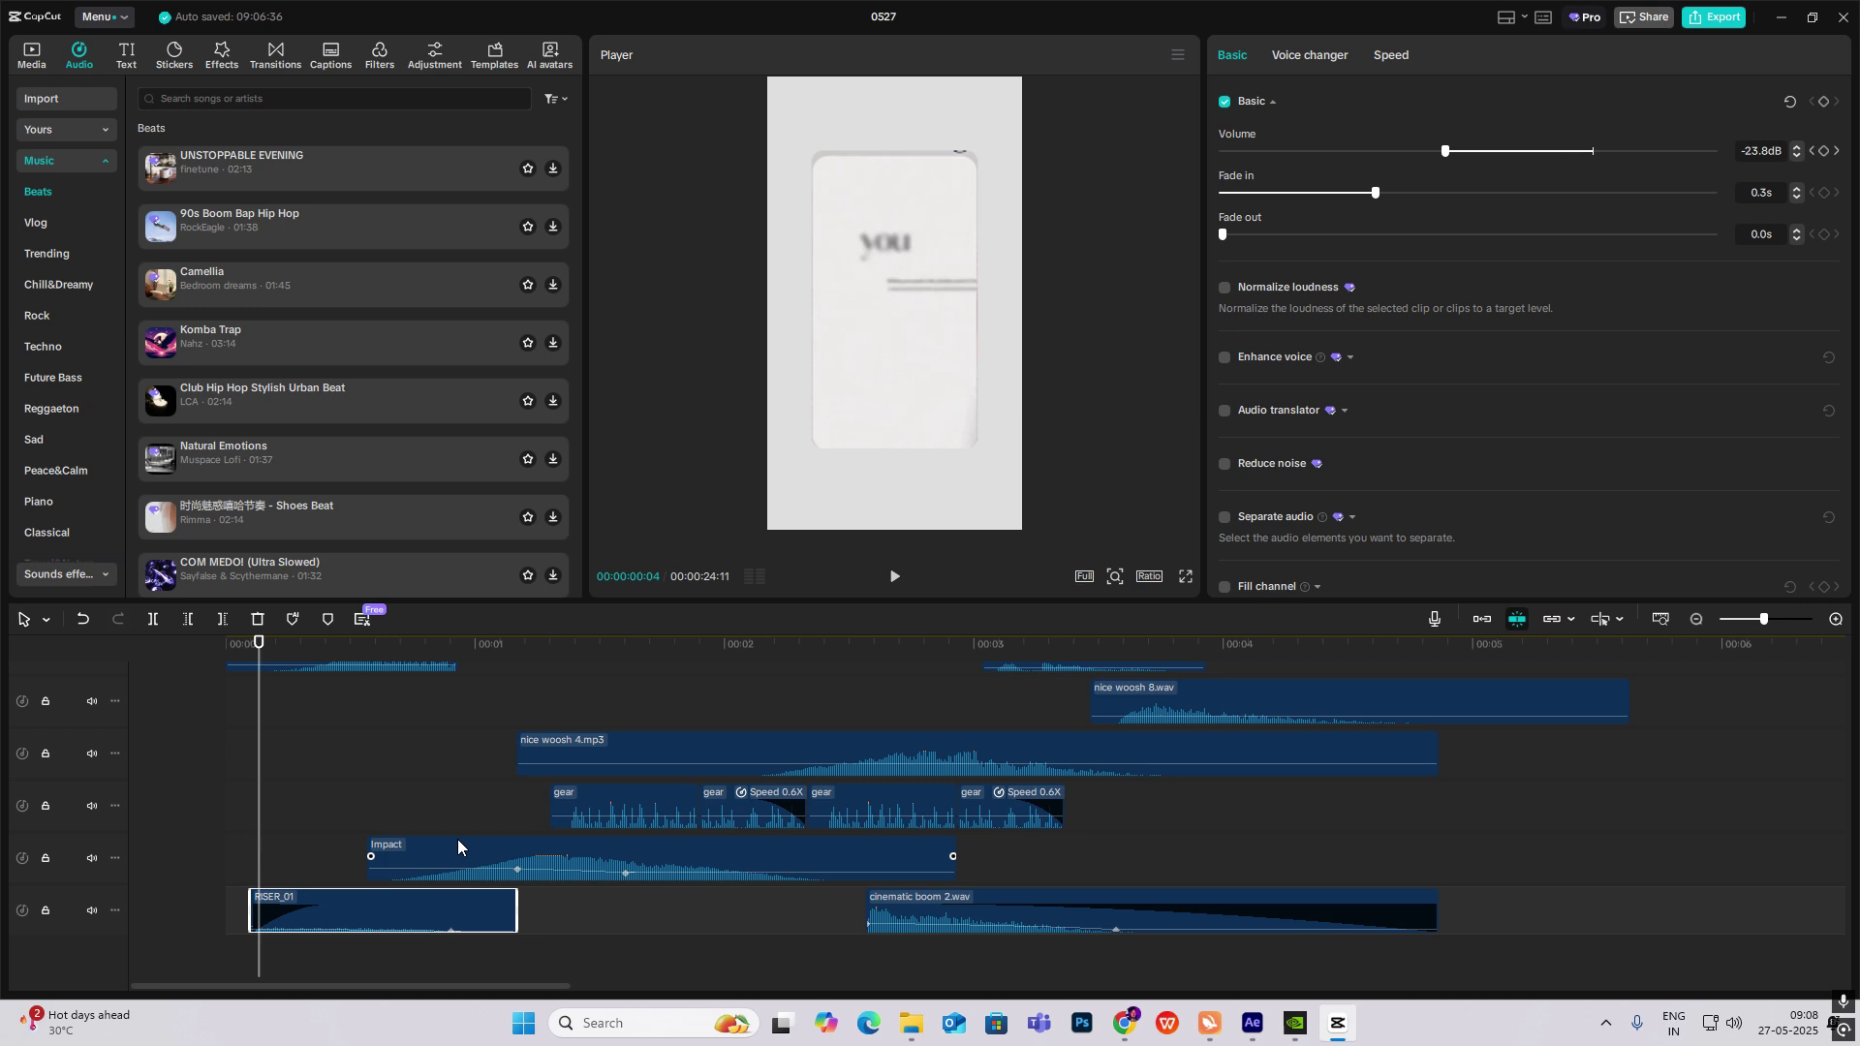
Compare the opening sound tracks and check the RISER_01 clip's volume keyframe at 00:00:00:27.
scroll(420, 811, "up", 4)
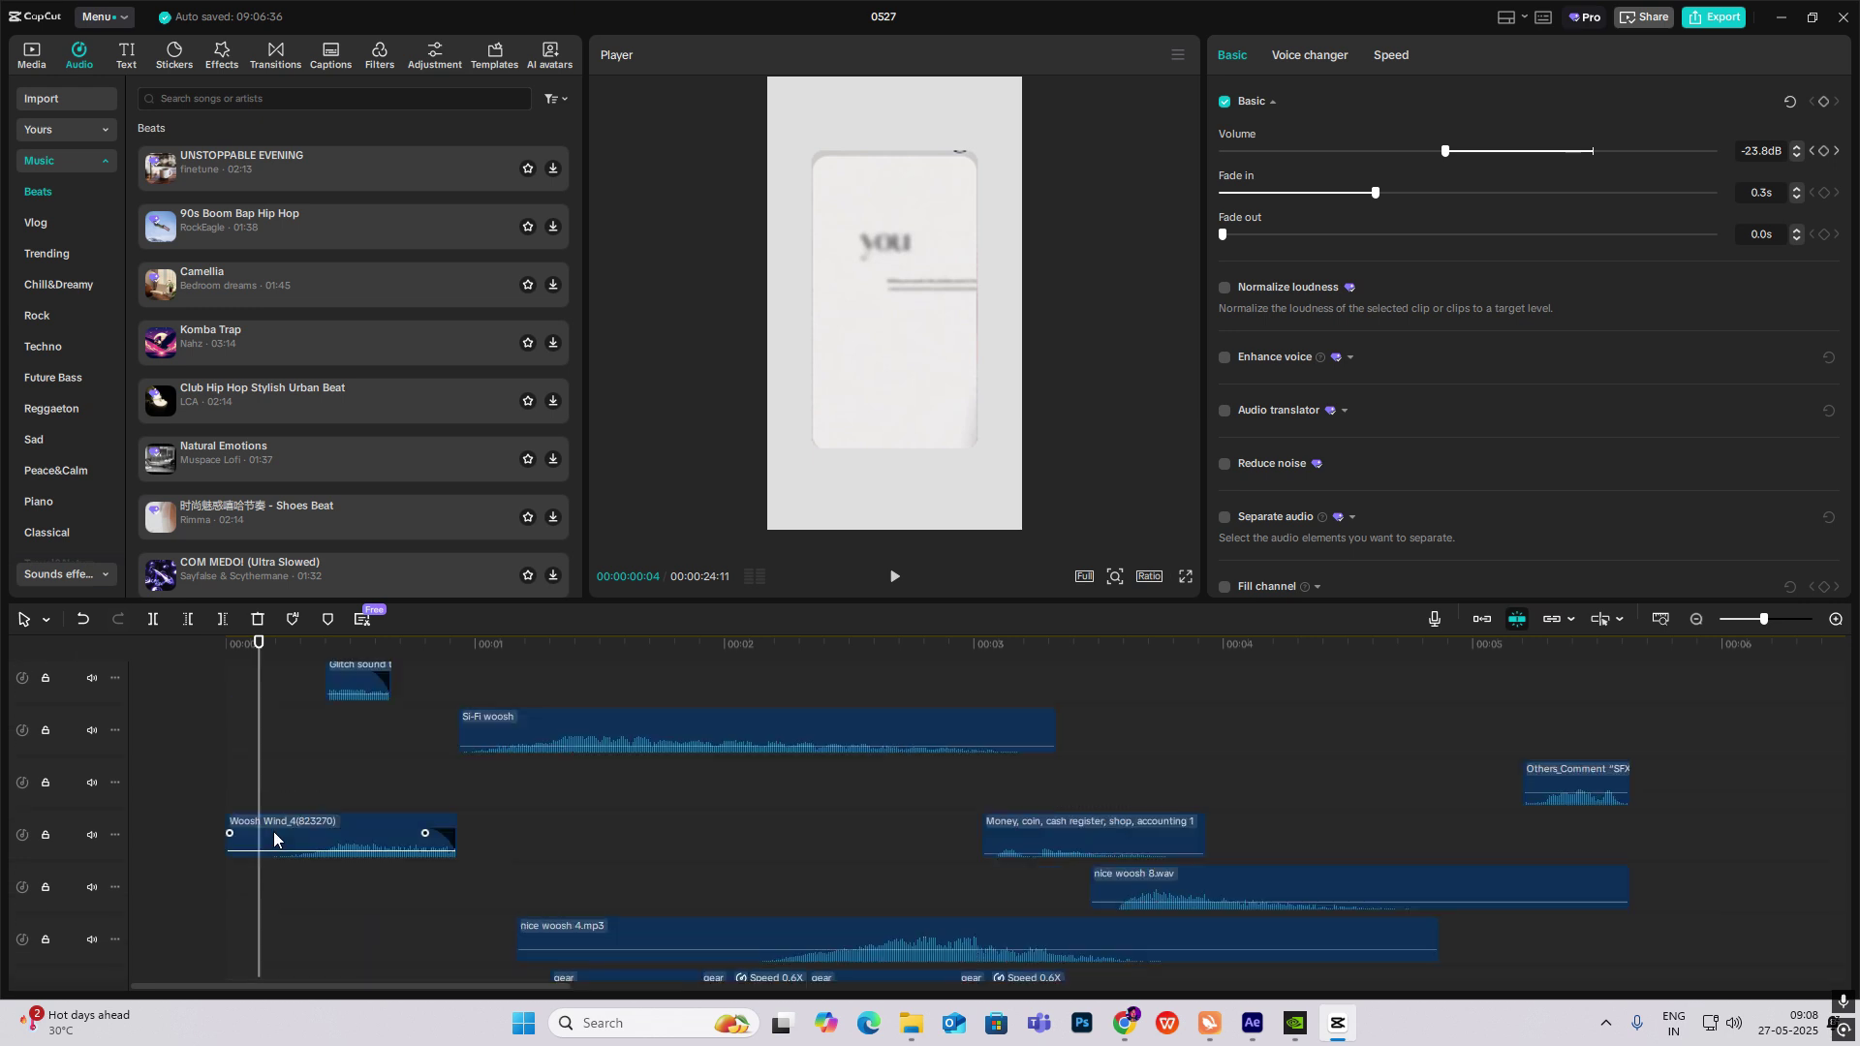
scroll(279, 809, "up", 2)
scroll(291, 852, "down", 5)
scroll(300, 901, "down", 1)
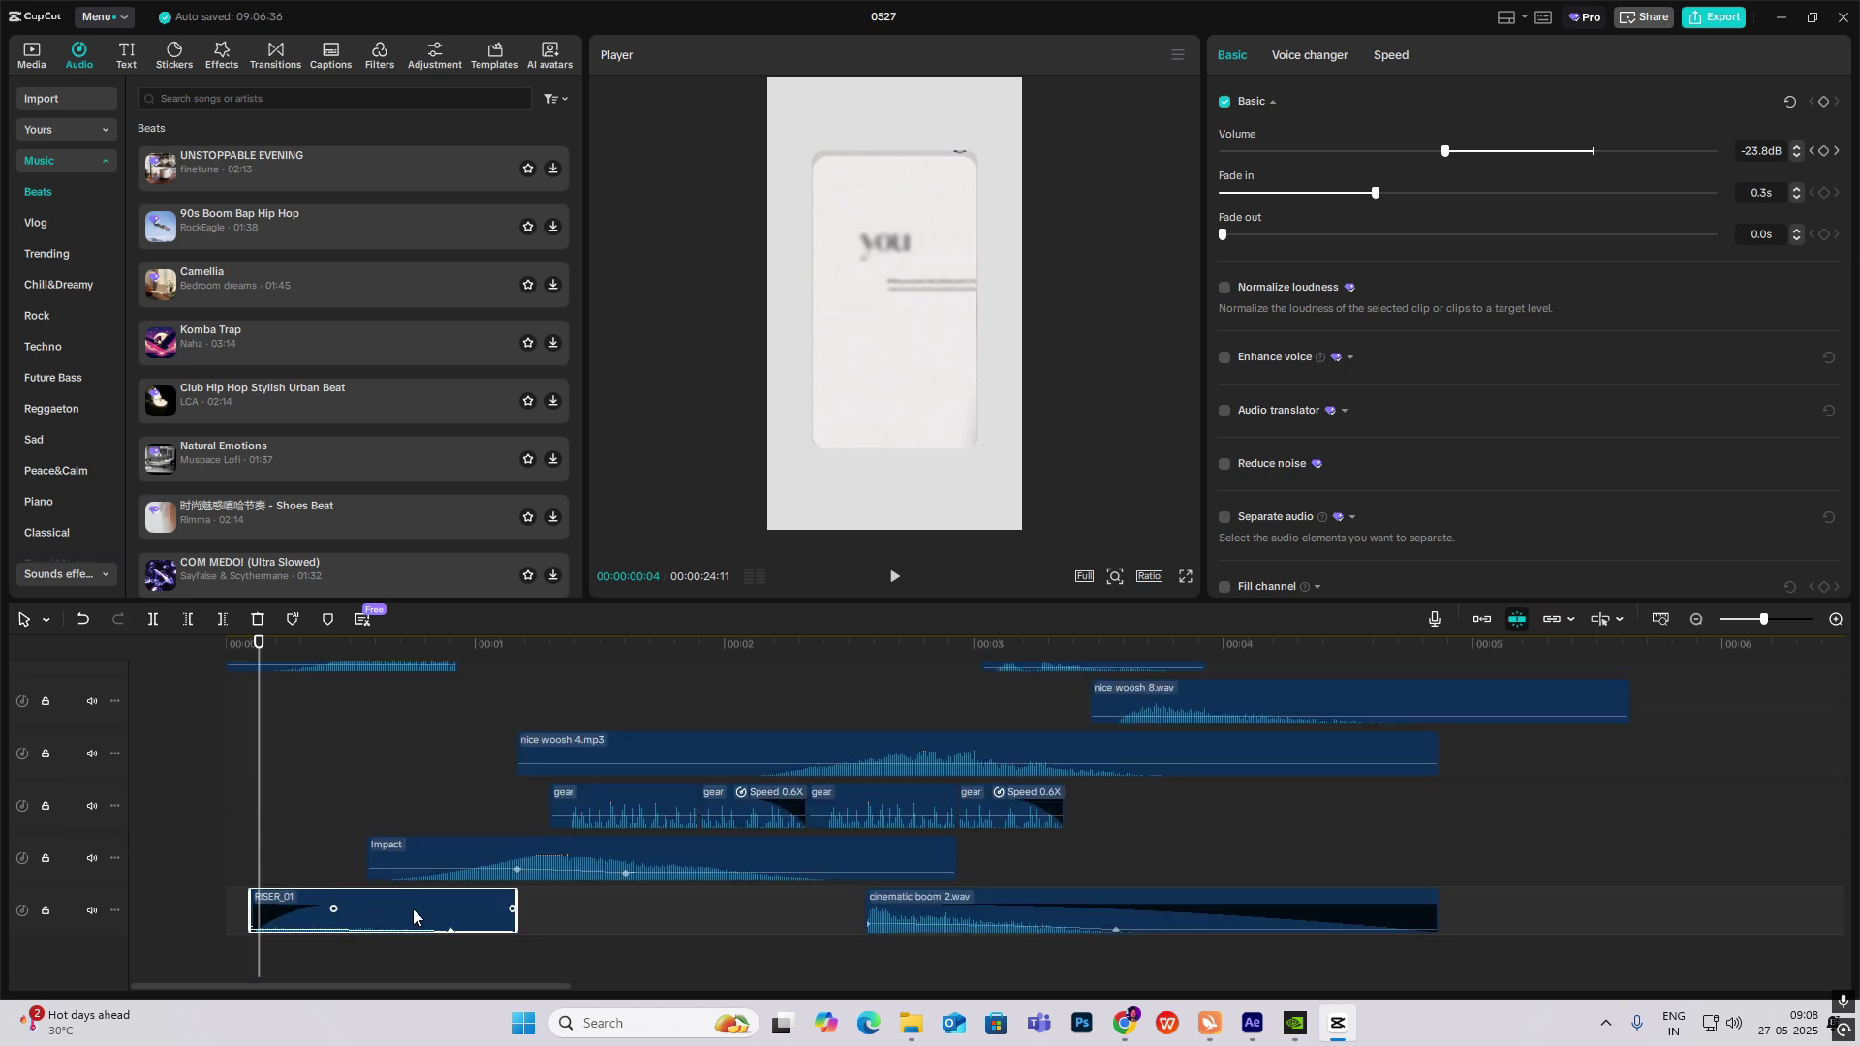
left_click(347, 833)
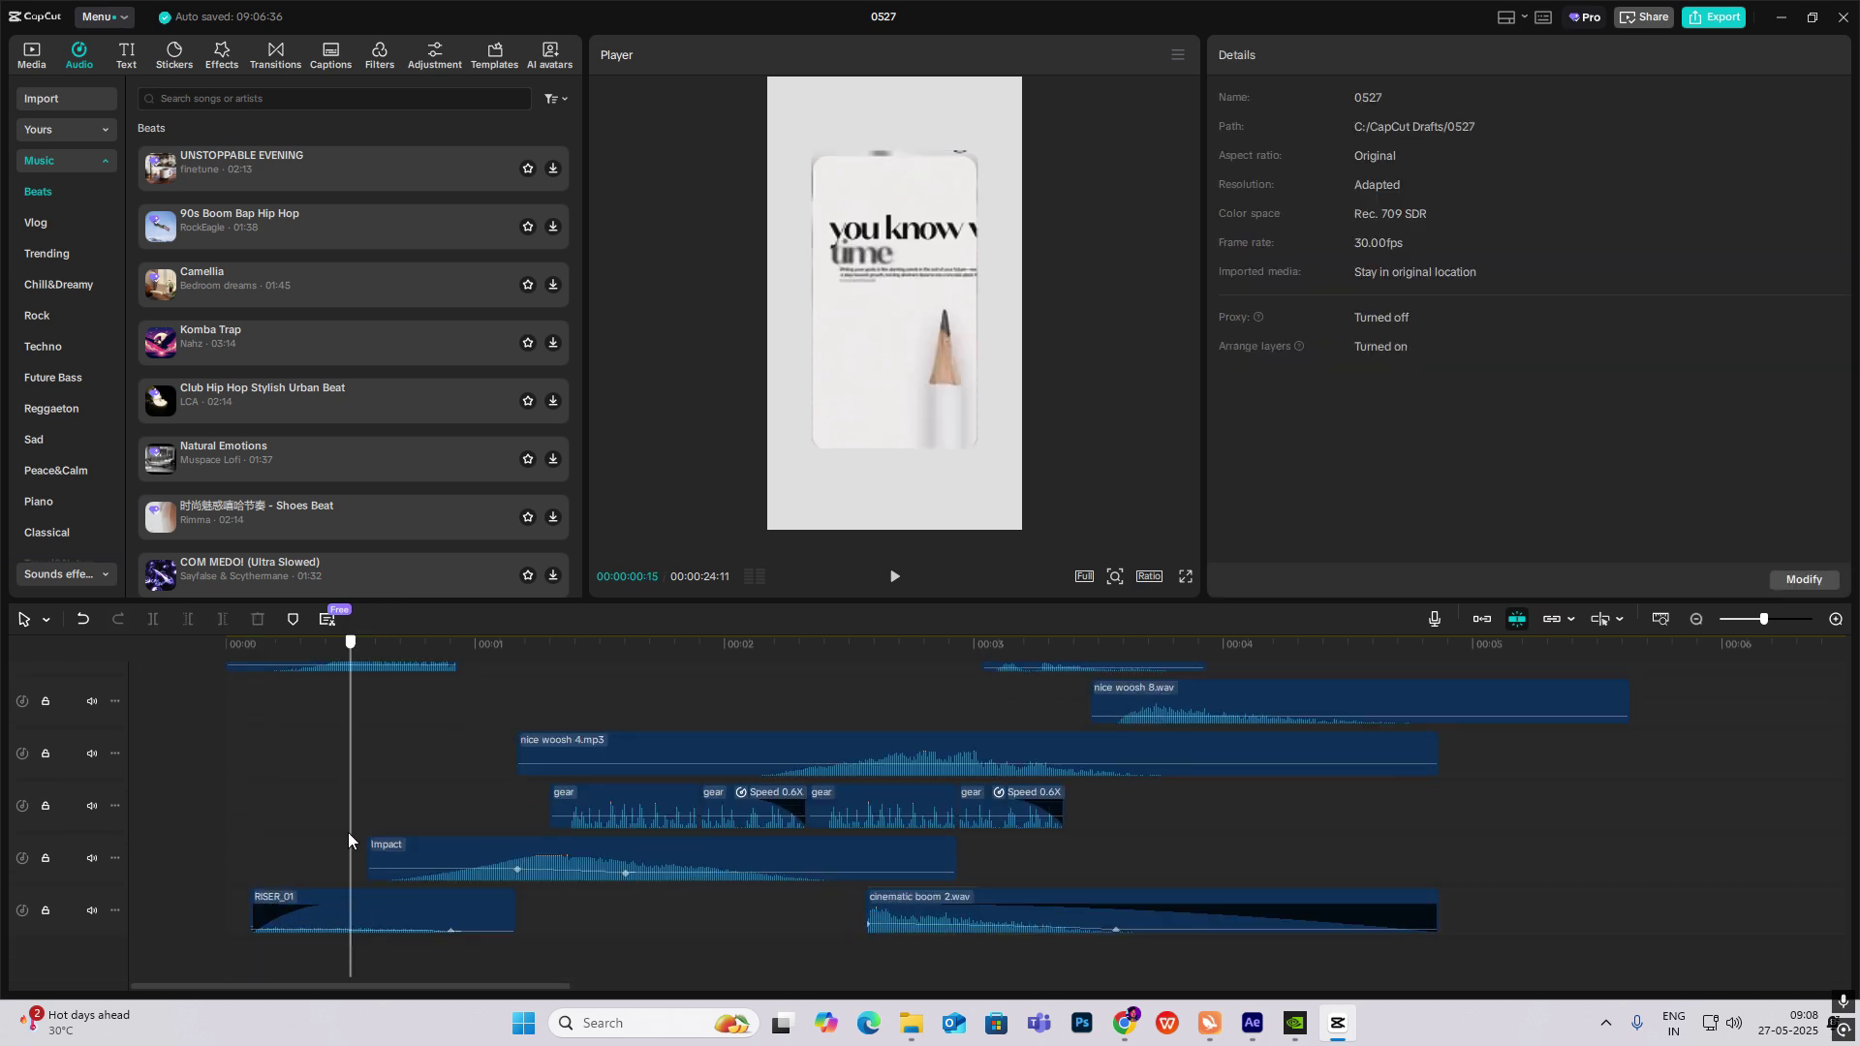
left_click(452, 928)
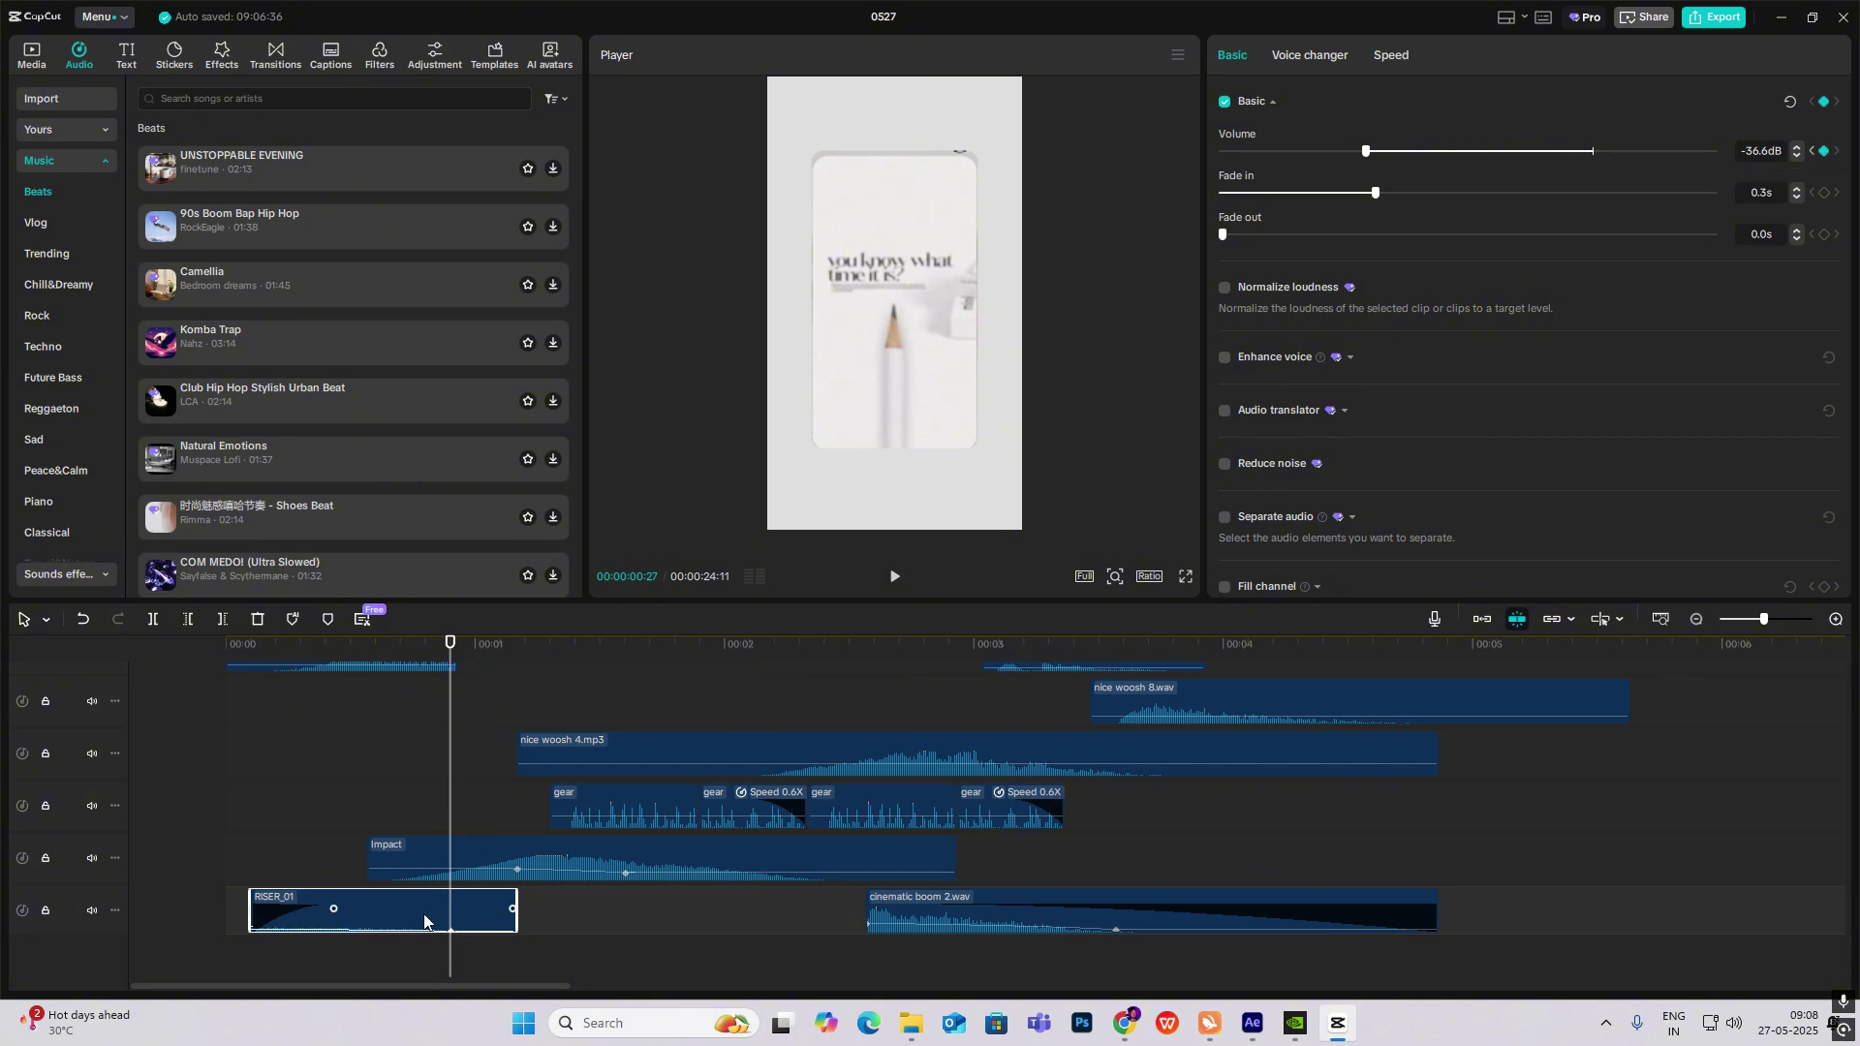
Scrub over the end of the opening title and inspect the Impact clip's audio settings at 00:00:00:28.
mouse_move(426, 915)
left_click(507, 839)
left_click_drag(508, 839, 291, 843)
left_click(459, 830)
scroll(463, 853, "up", 4)
scroll(463, 871, "down", 3)
scroll(463, 871, "down", 1)
left_click(469, 846)
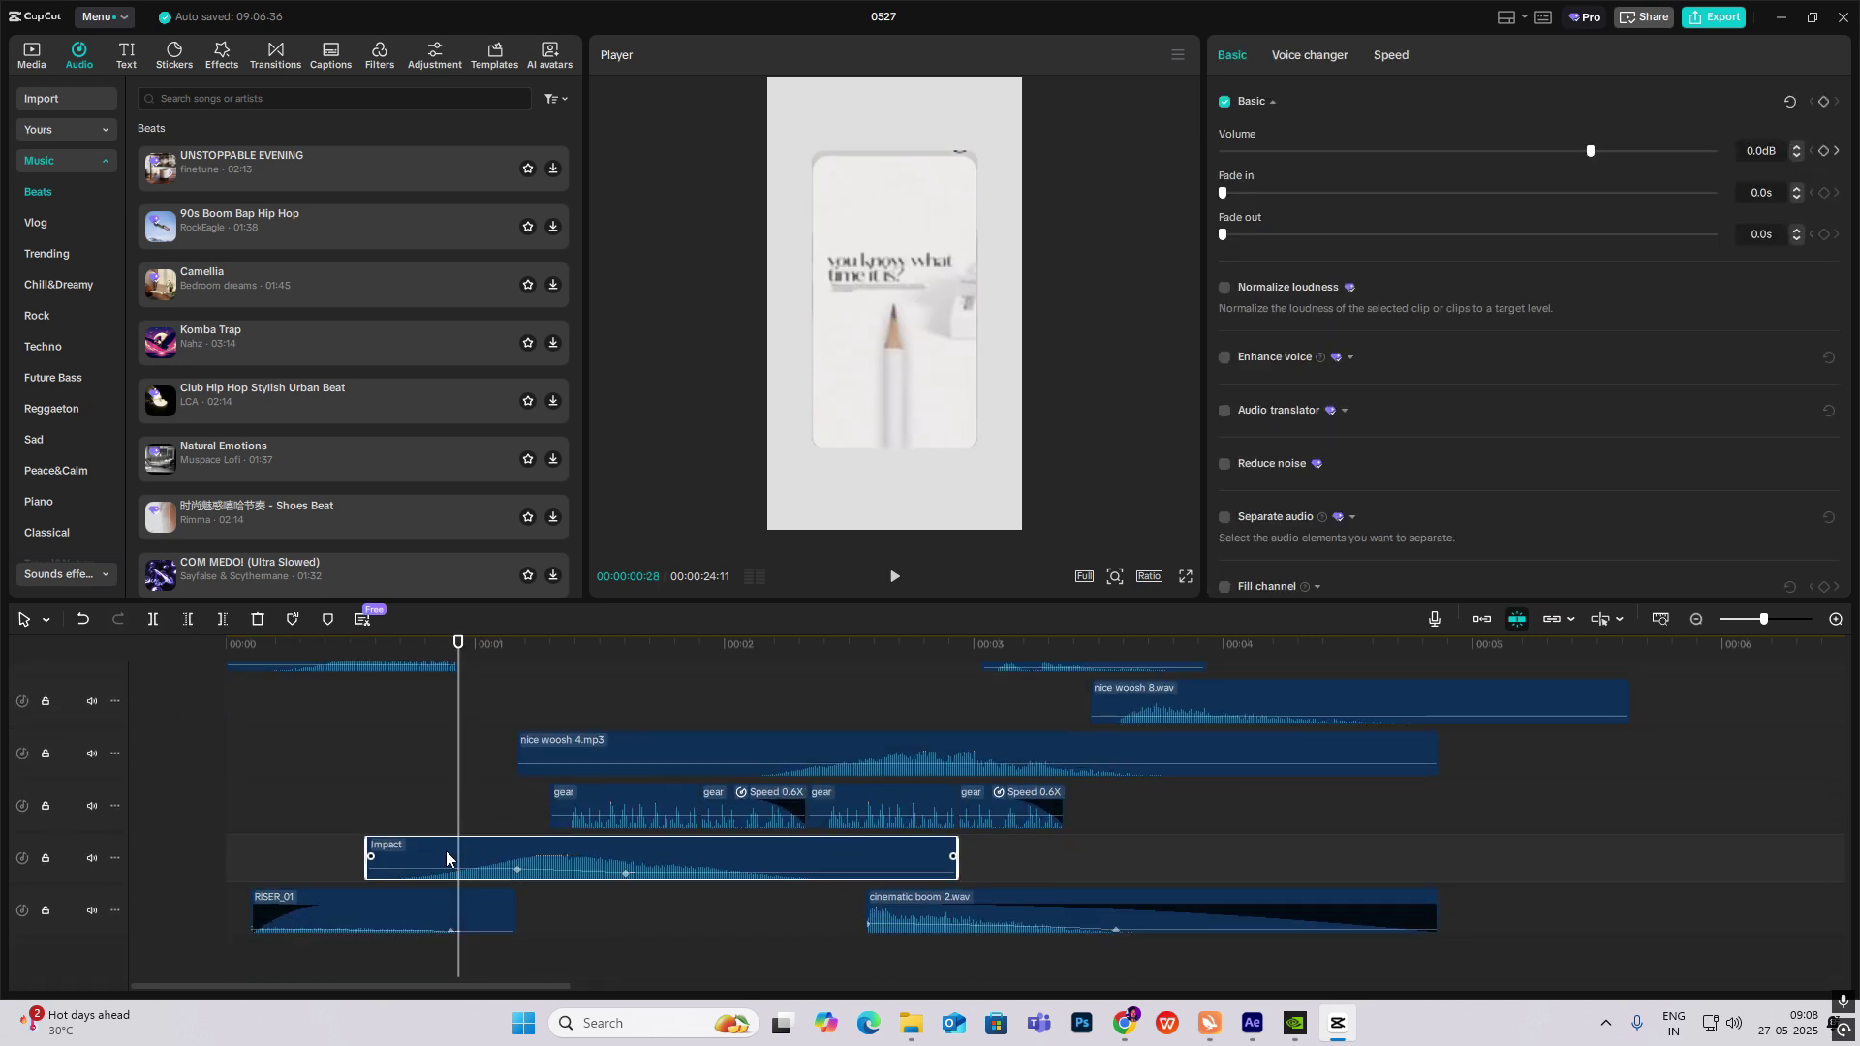
Bring up the recent audio searches, then scrub the Impact sound across the pencil-to-headphones transition.
left_click(258, 98)
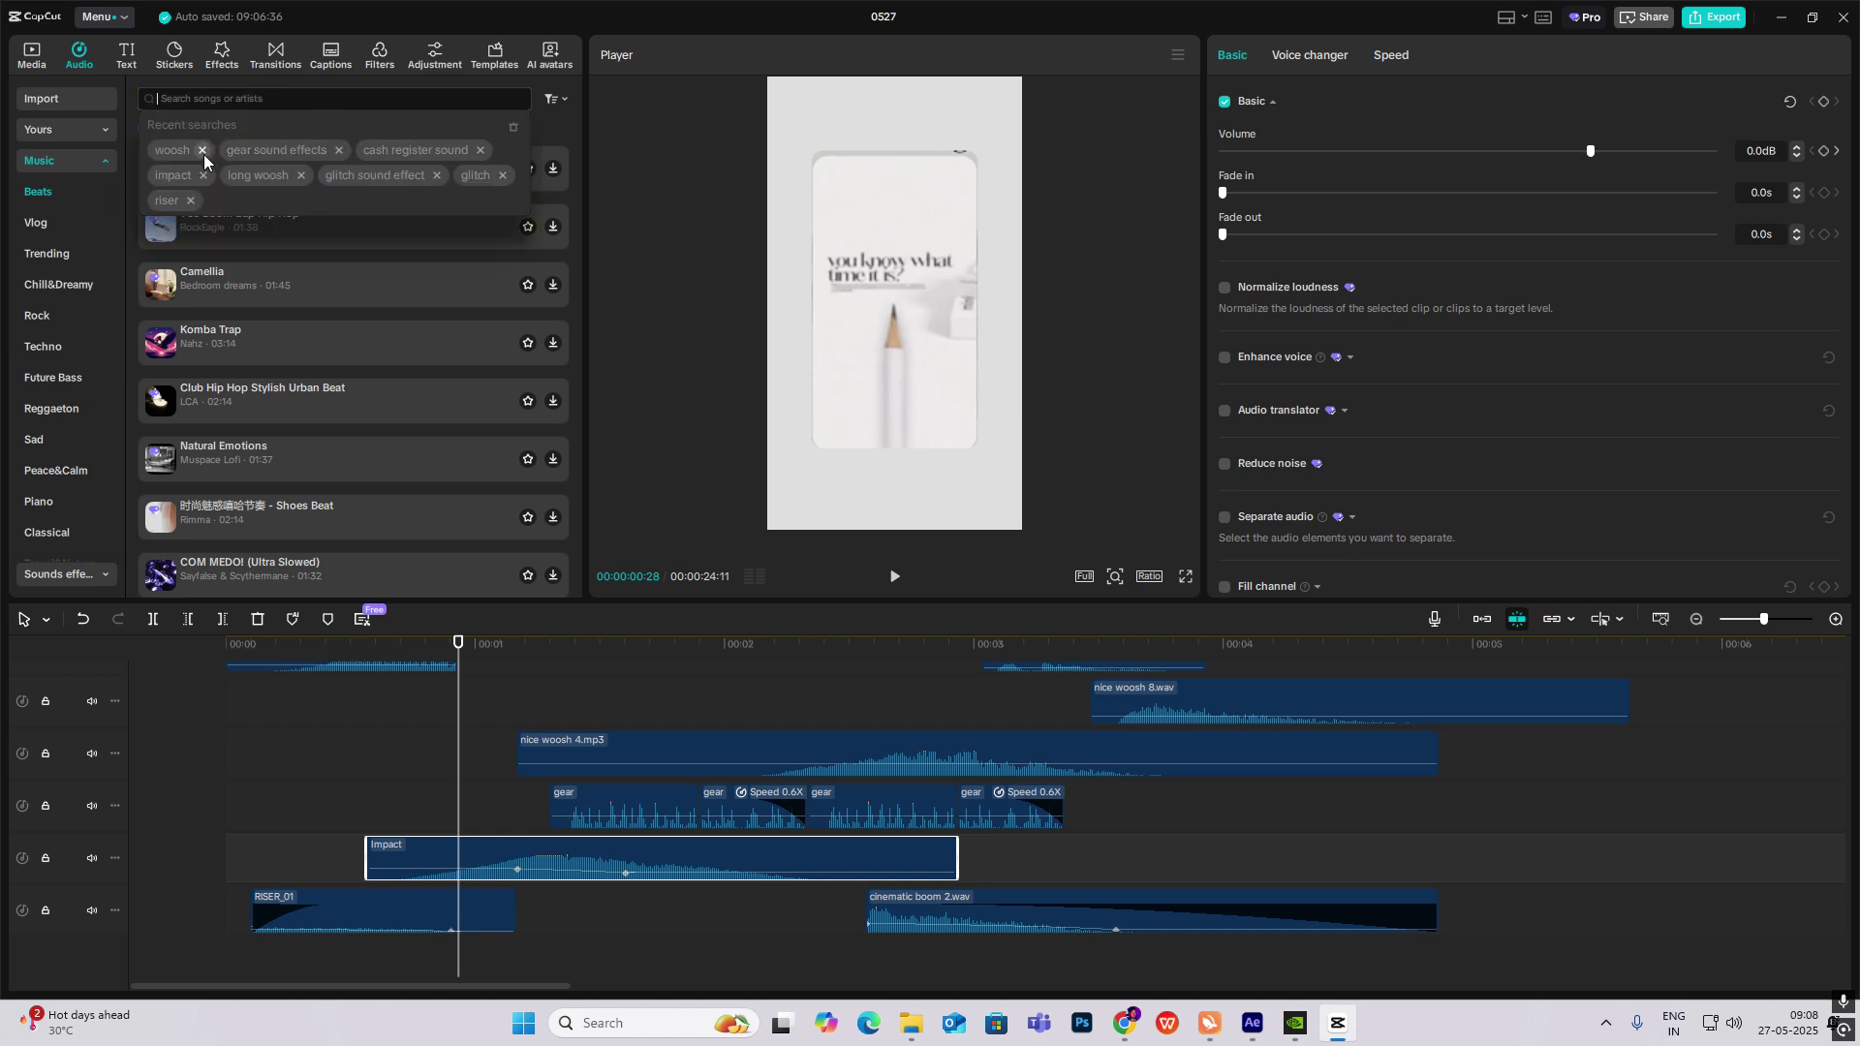
left_click_drag(397, 781, 649, 811)
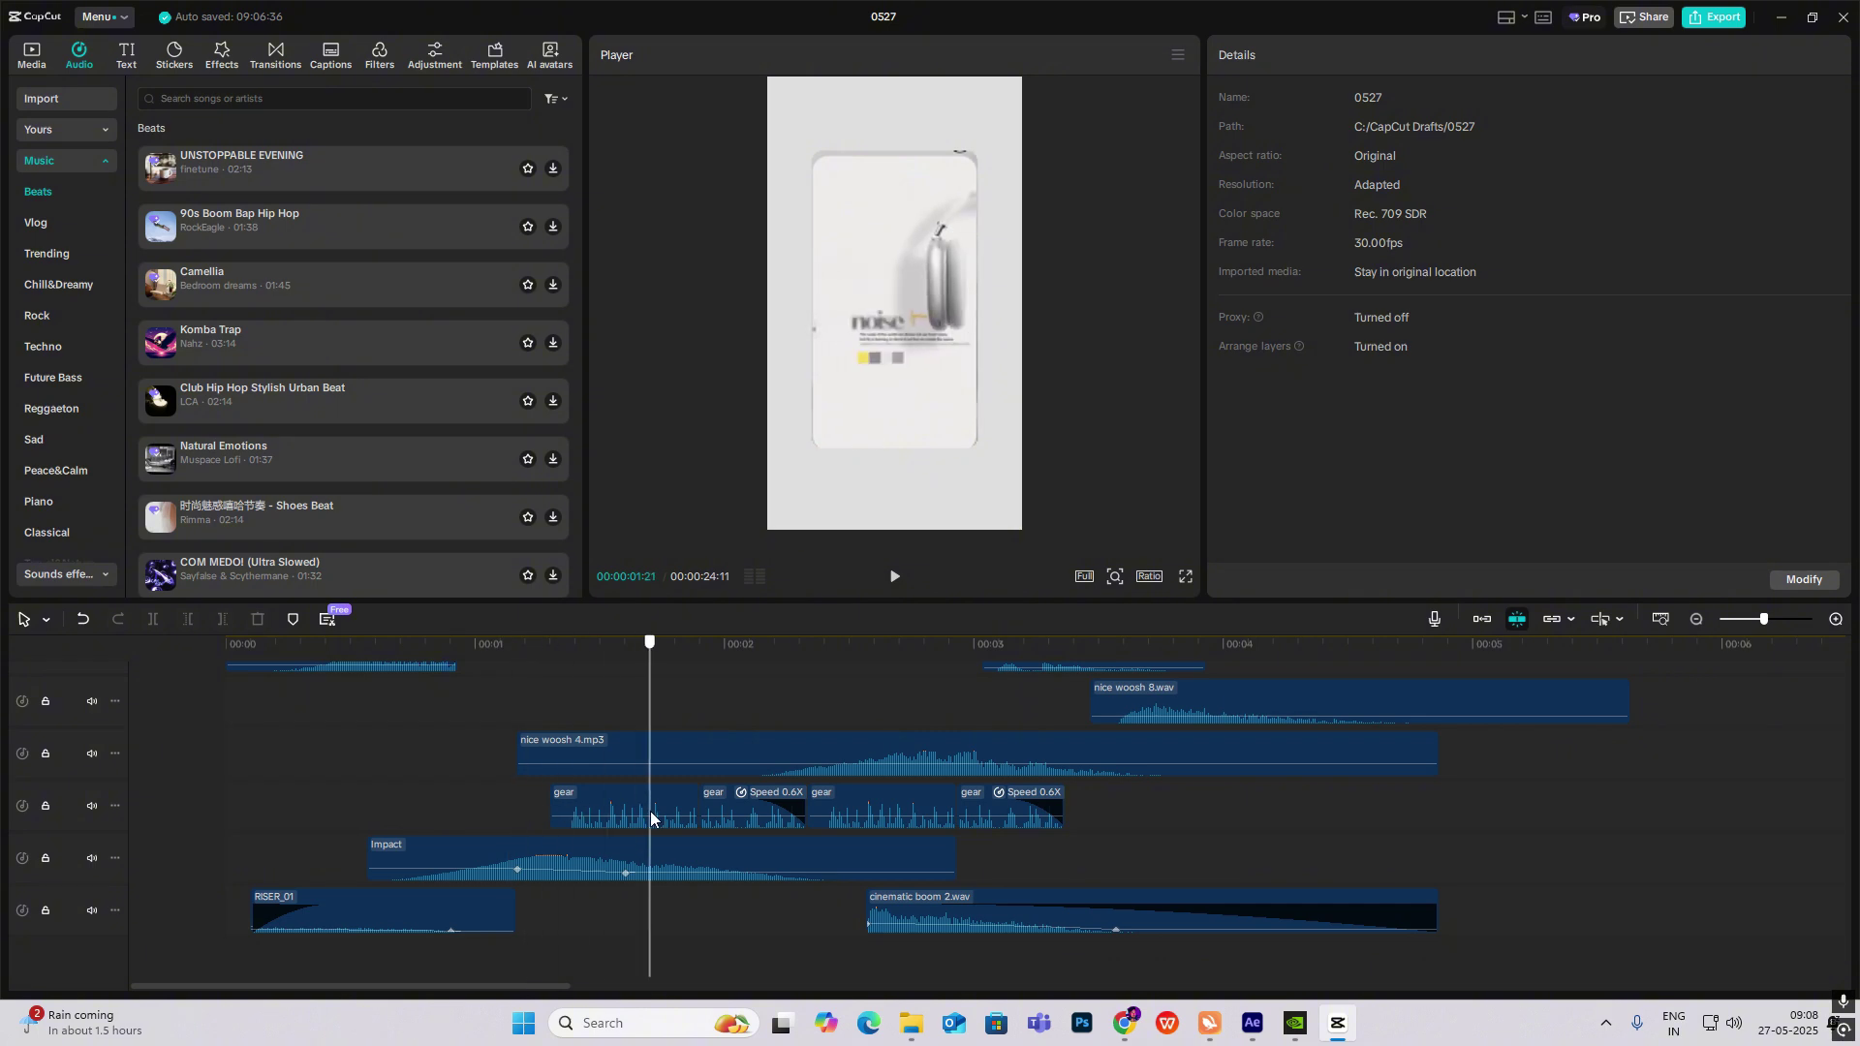
mouse_move(601, 746)
left_mouse_down()
mouse_move(494, 706)
mouse_move(602, 719)
mouse_move(527, 713)
left_mouse_up()
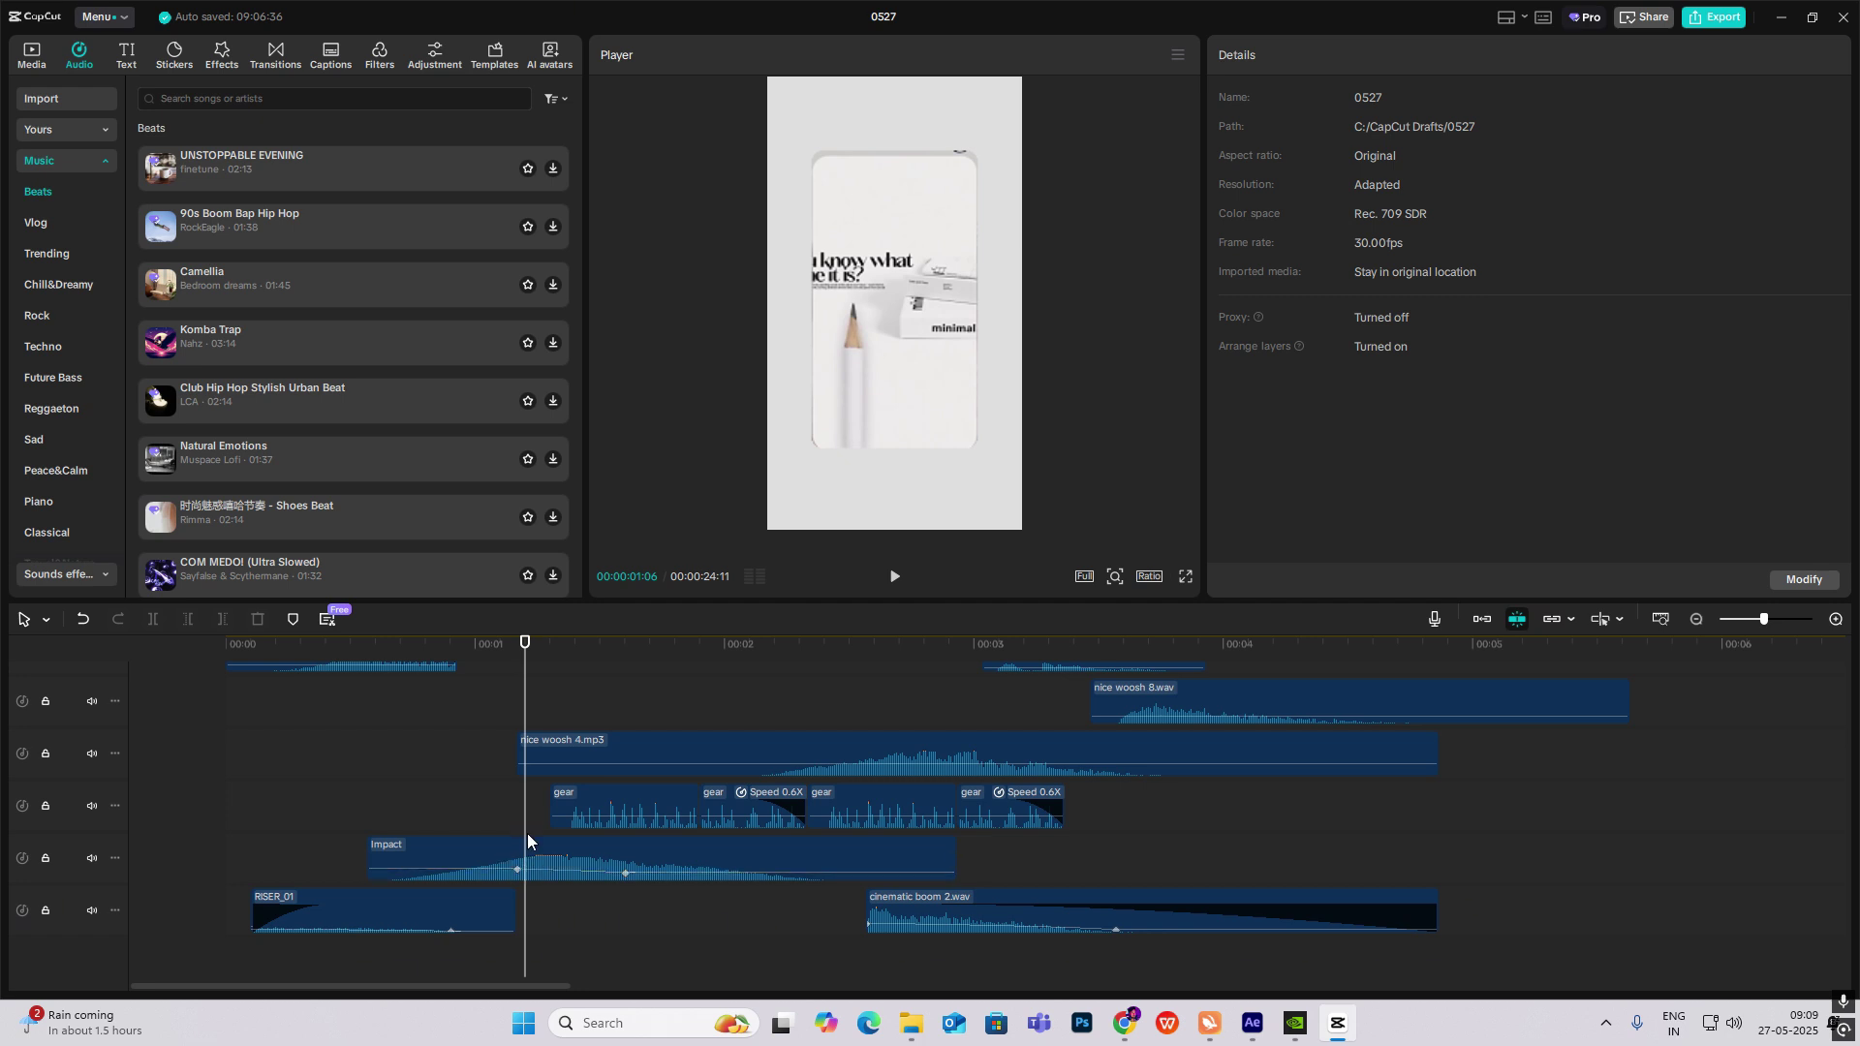
left_click_drag(527, 826, 624, 828)
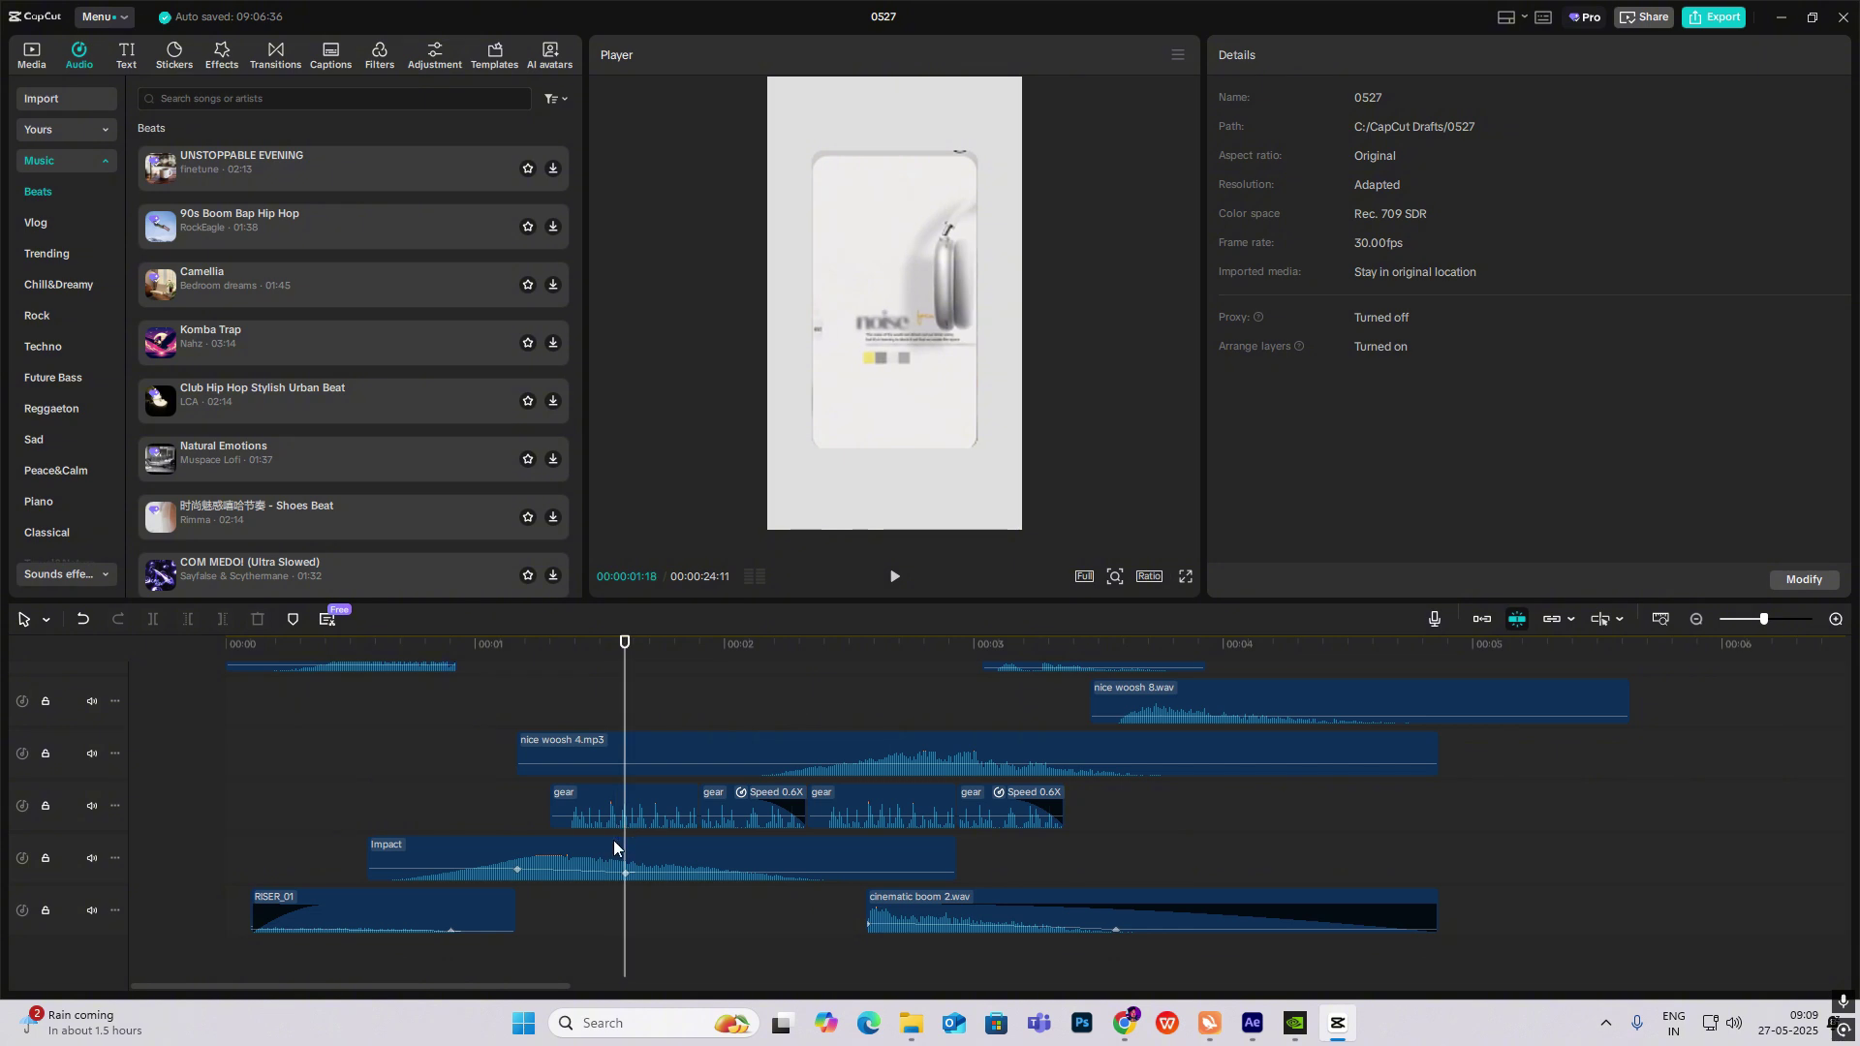
Check the Impact clip's volume keyframes at 00:00:01:05 and 00:00:01:18.
left_click(508, 814)
left_click_drag(510, 817, 514, 864)
left_click(519, 872)
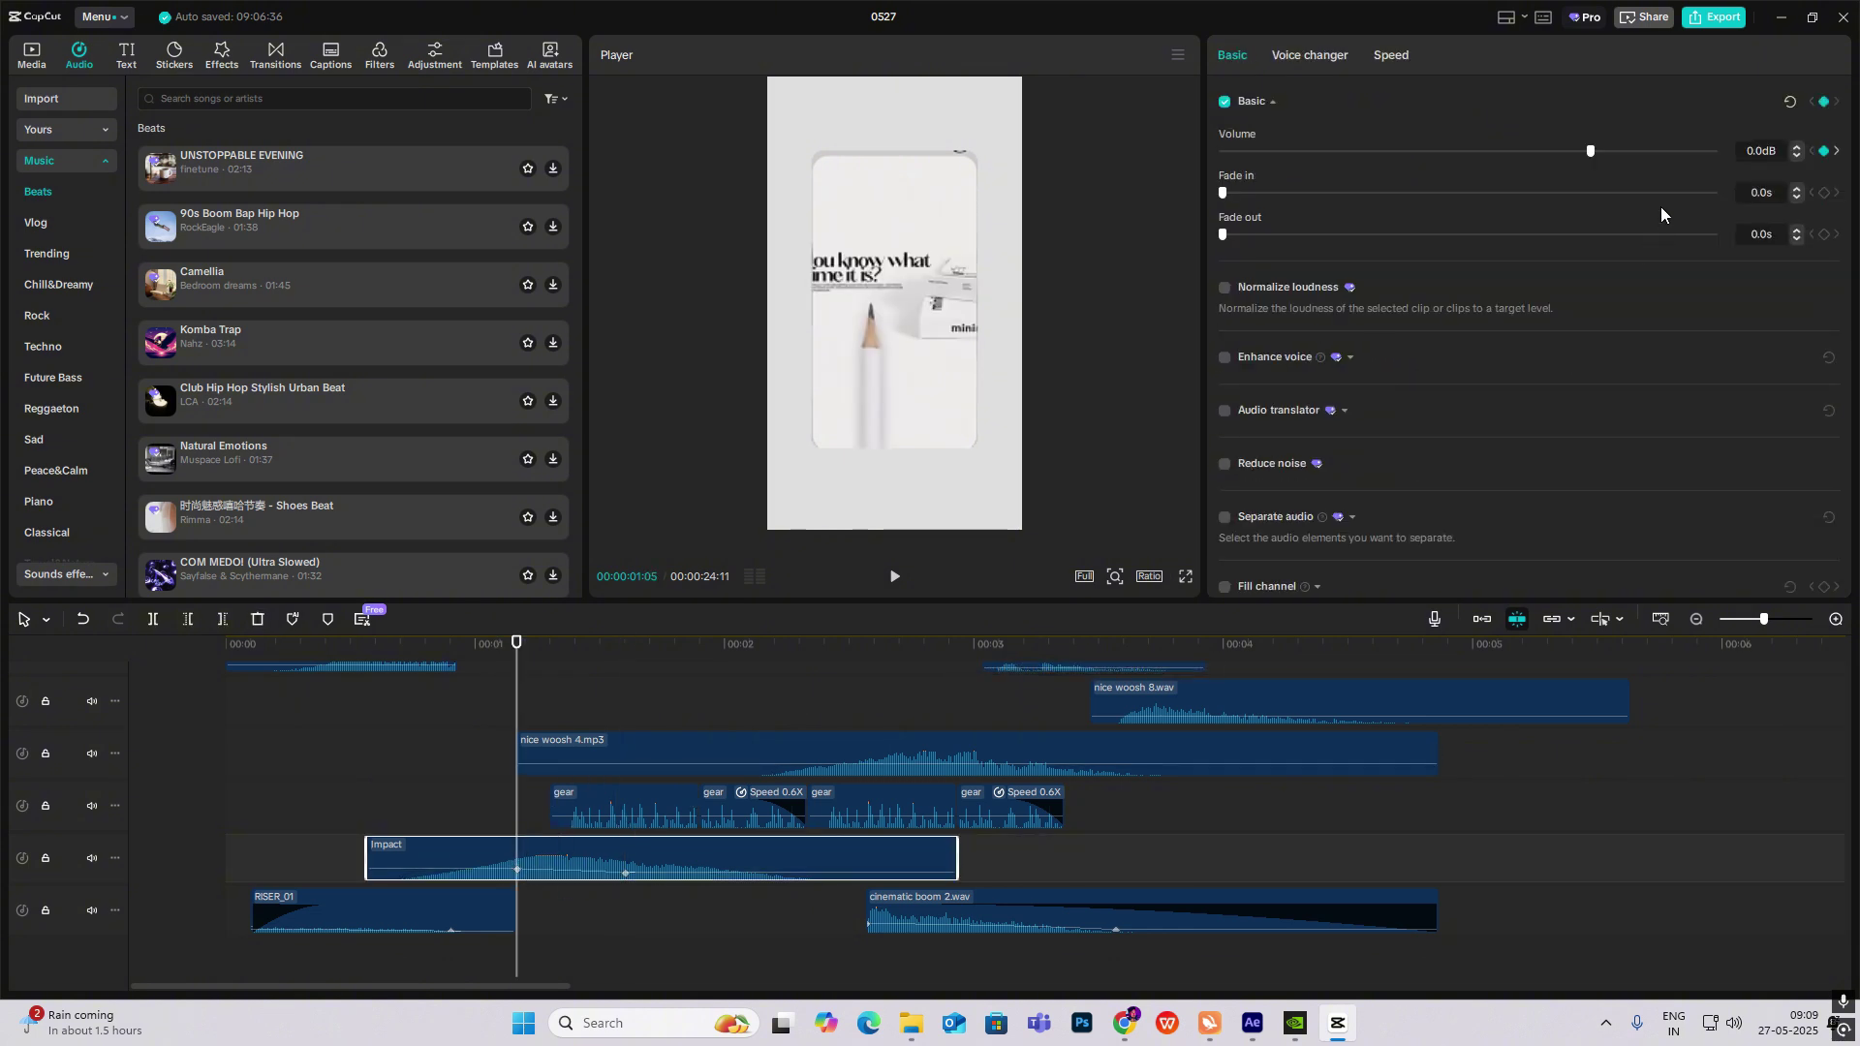
left_click_drag(519, 810, 625, 824)
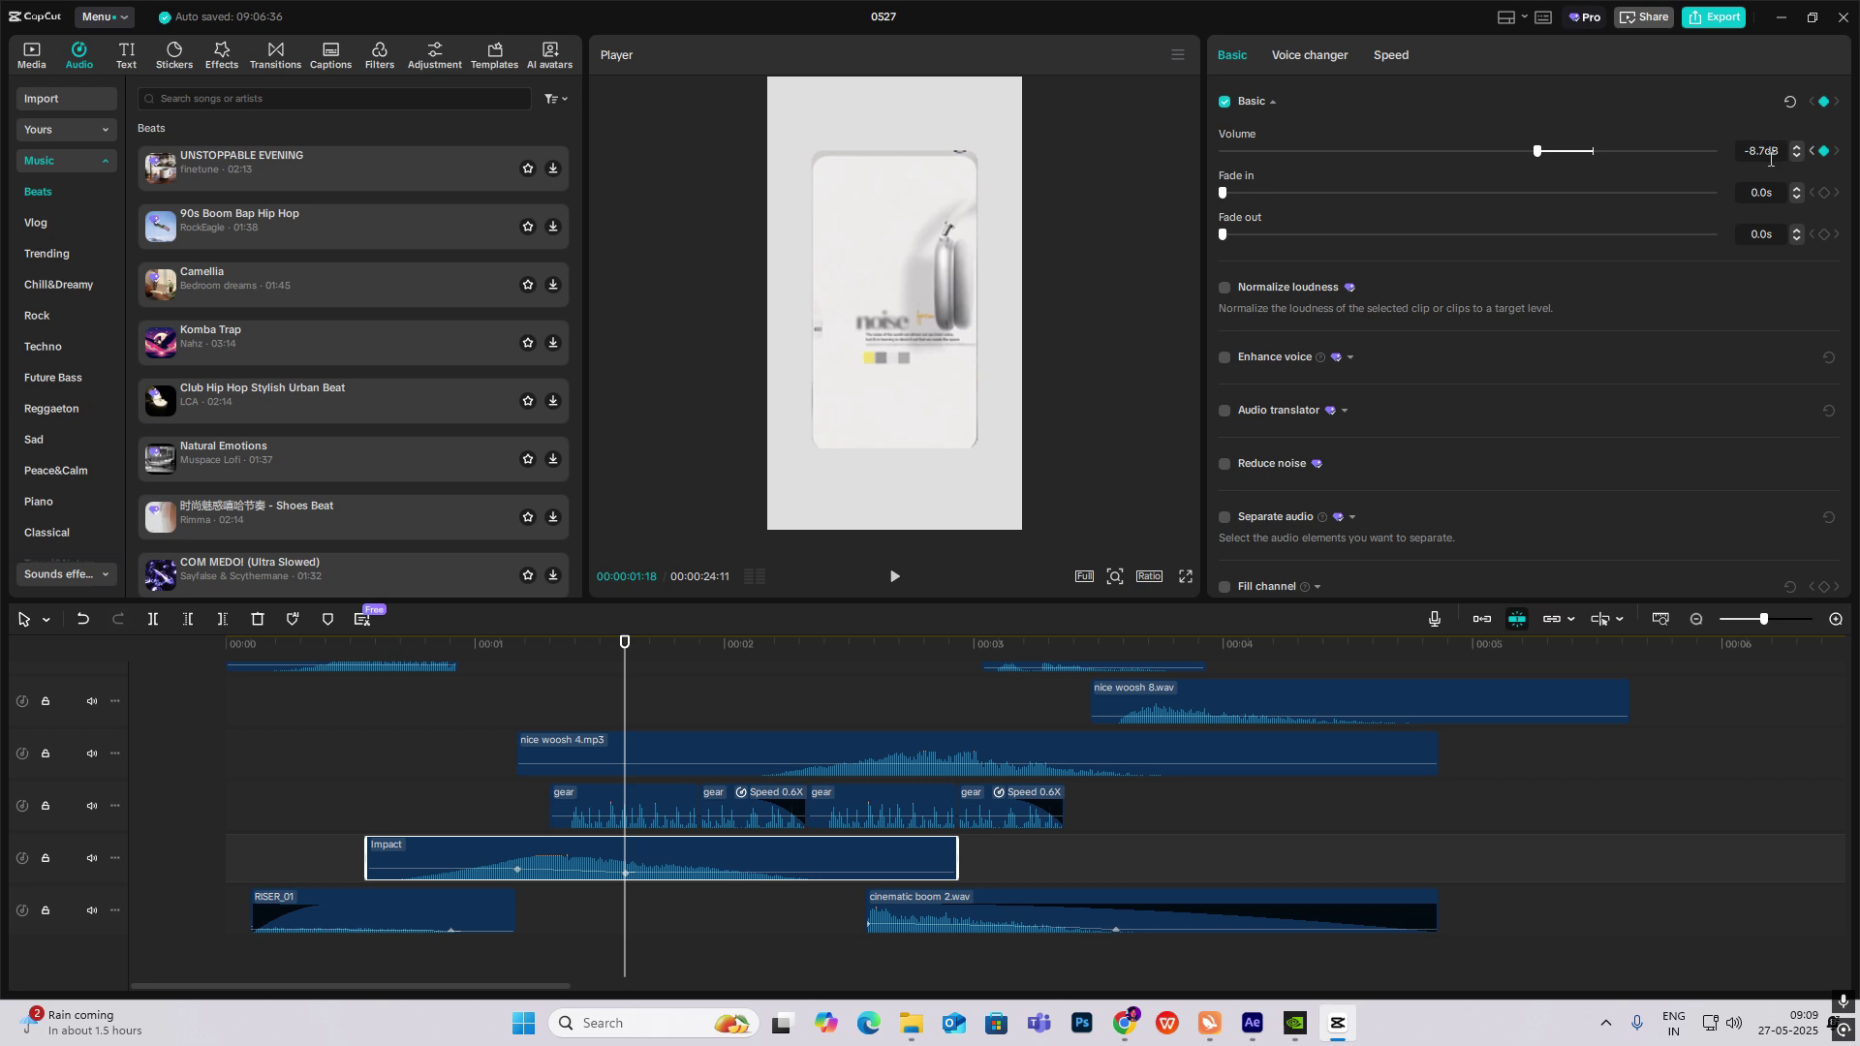
Play the layered sounds from 00:00:00:27 into the headphones scene, then scrub across the first gear clips.
left_click(446, 800)
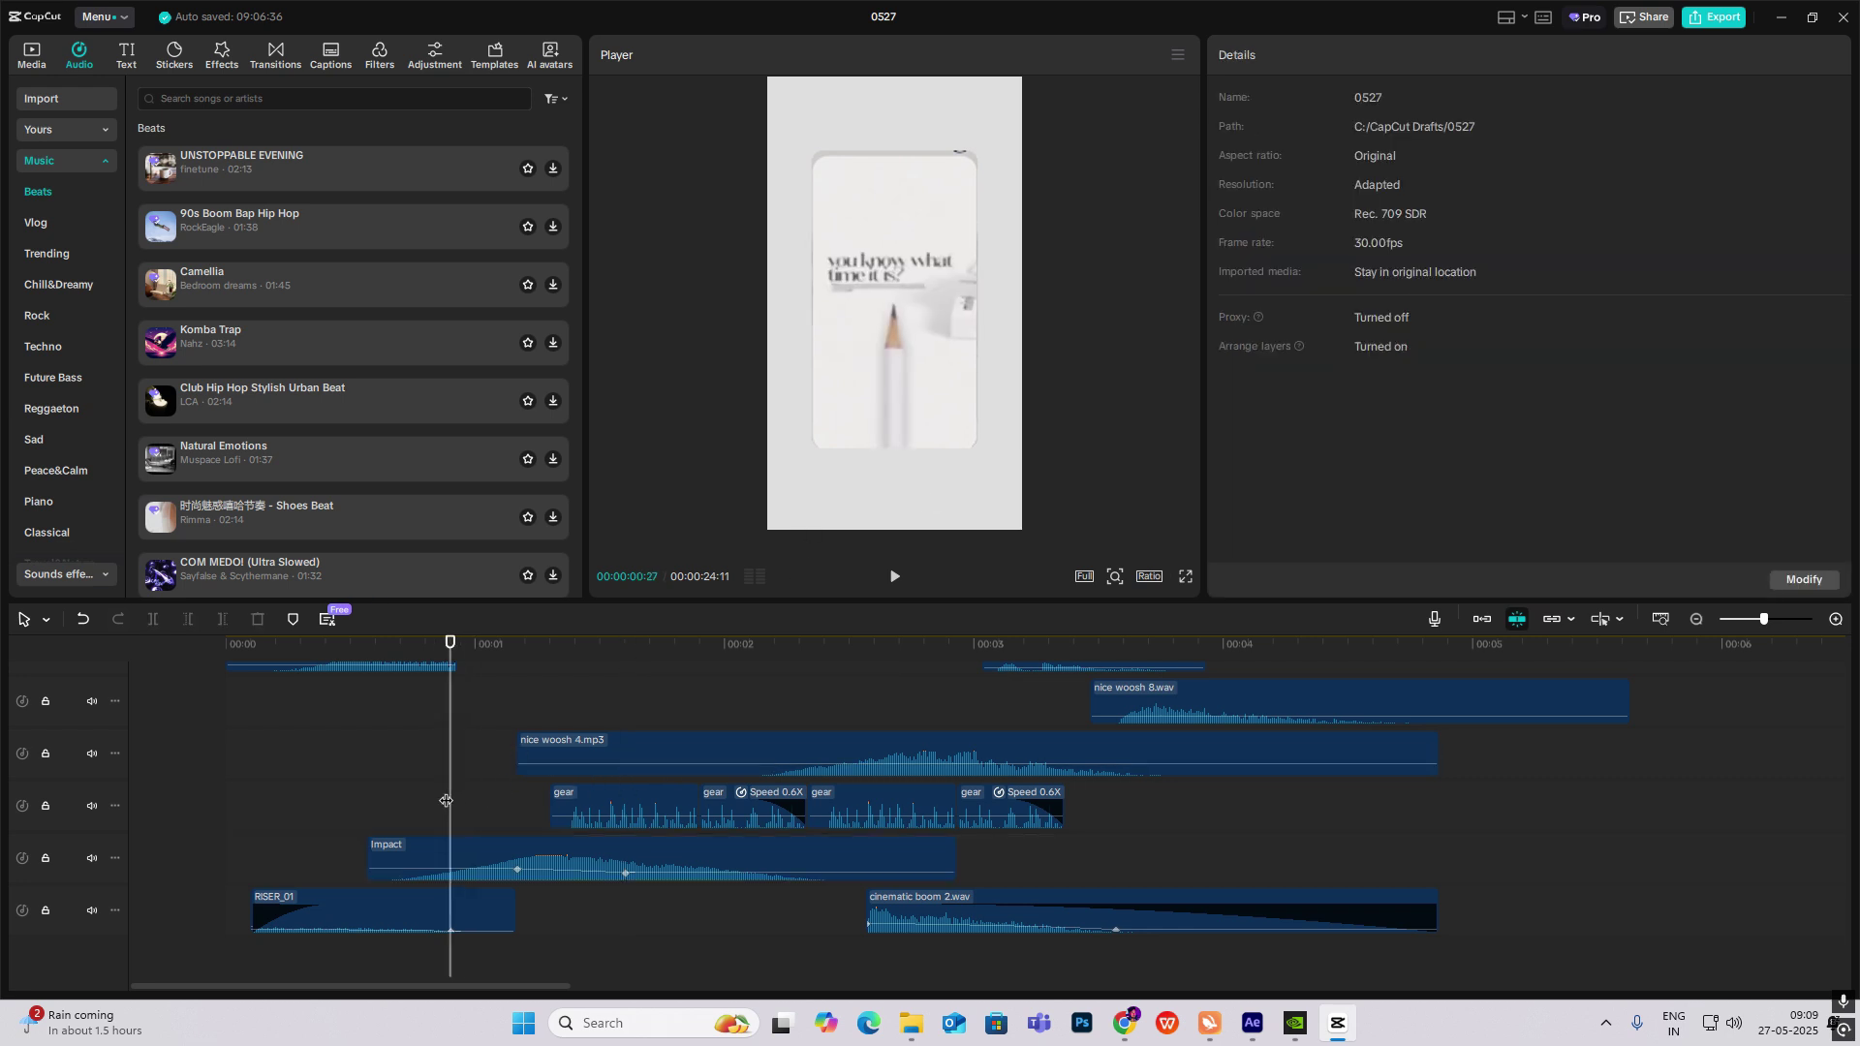
key("space")
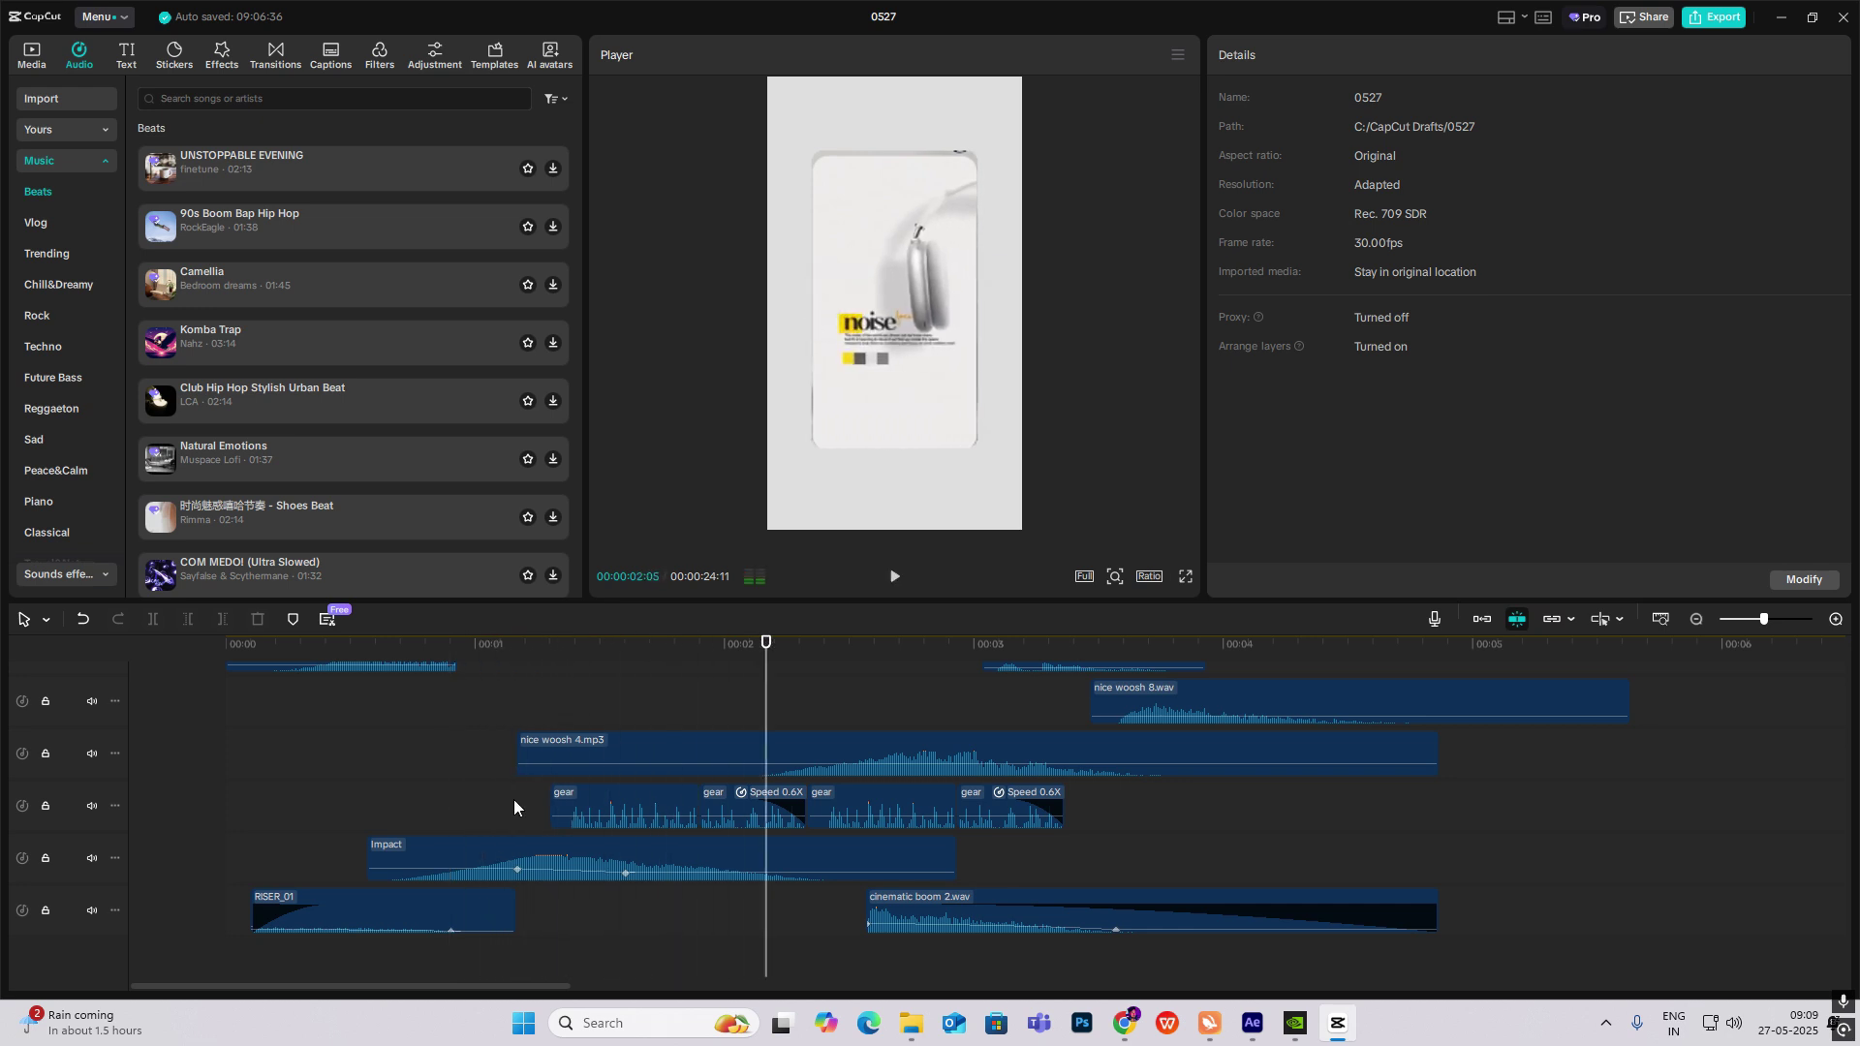
left_click(513, 809)
left_click_drag(513, 809, 698, 824)
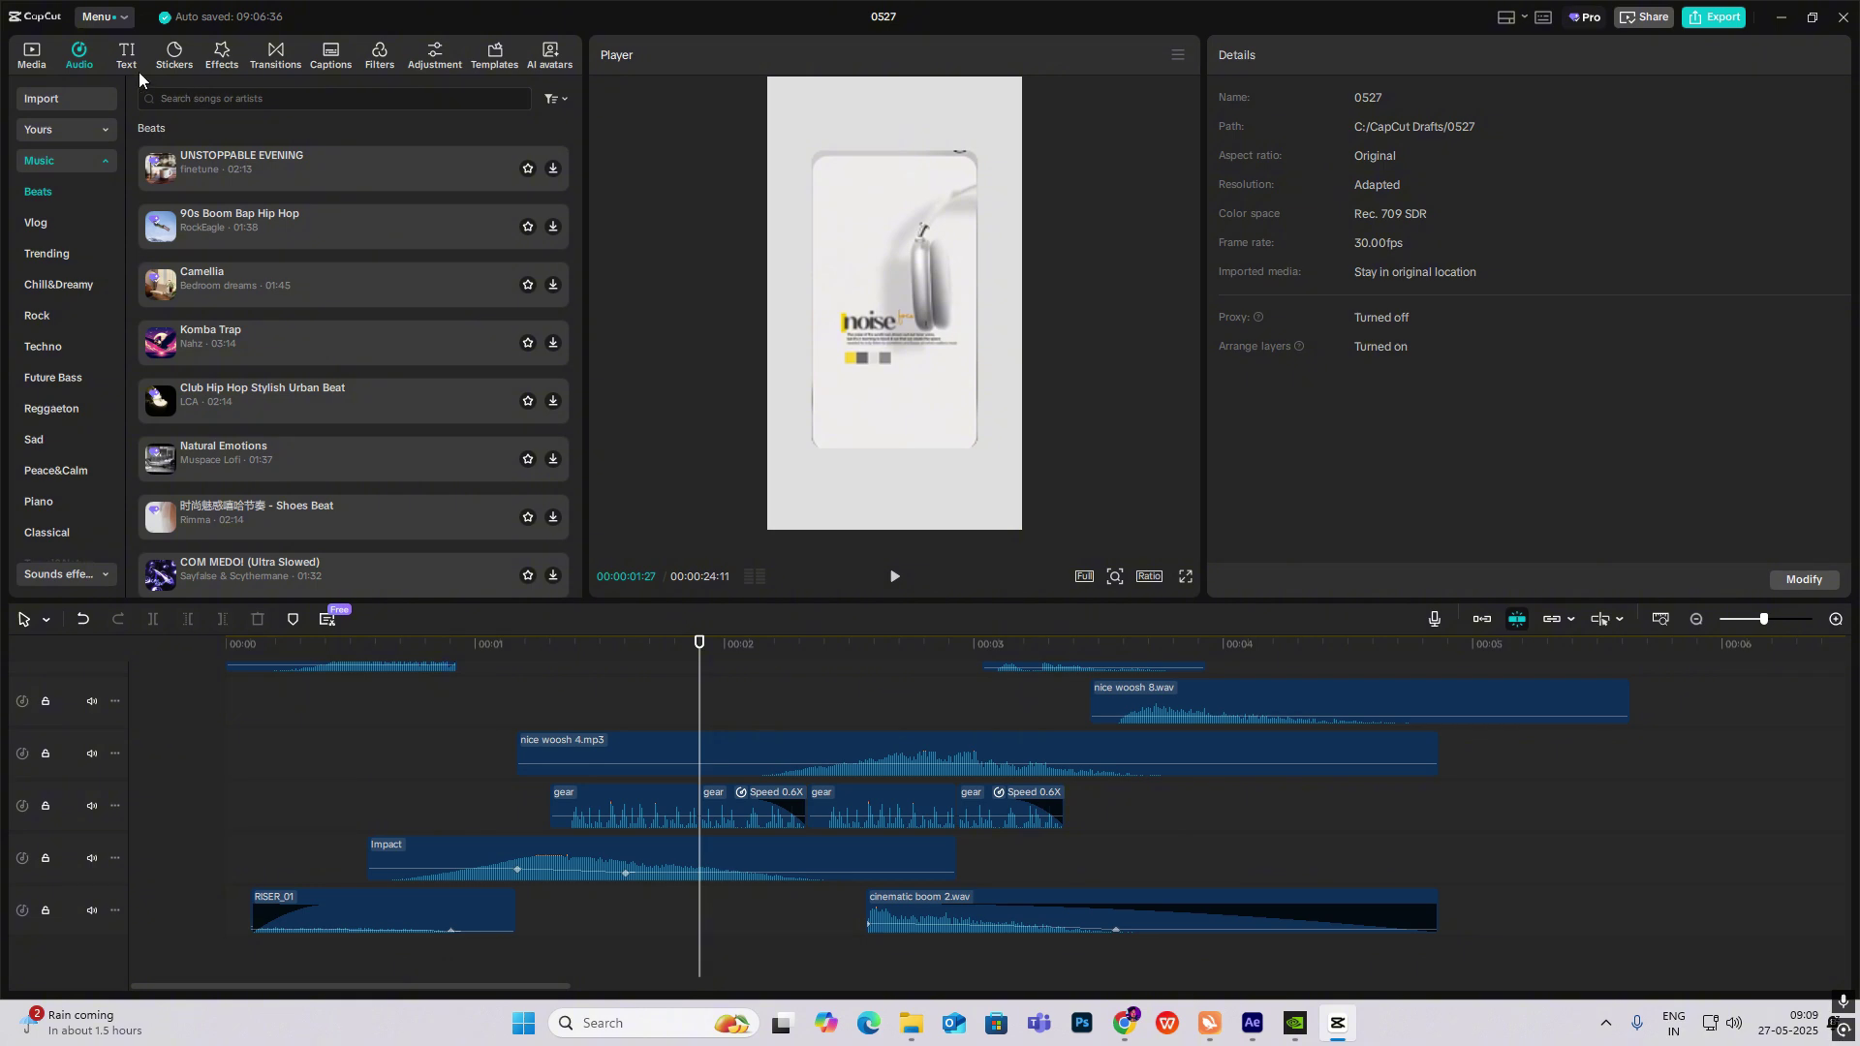
Bring up the recent audio searches again and scrub the gear sounds to 00:00:01:24 in the headphones scene.
left_click(164, 99)
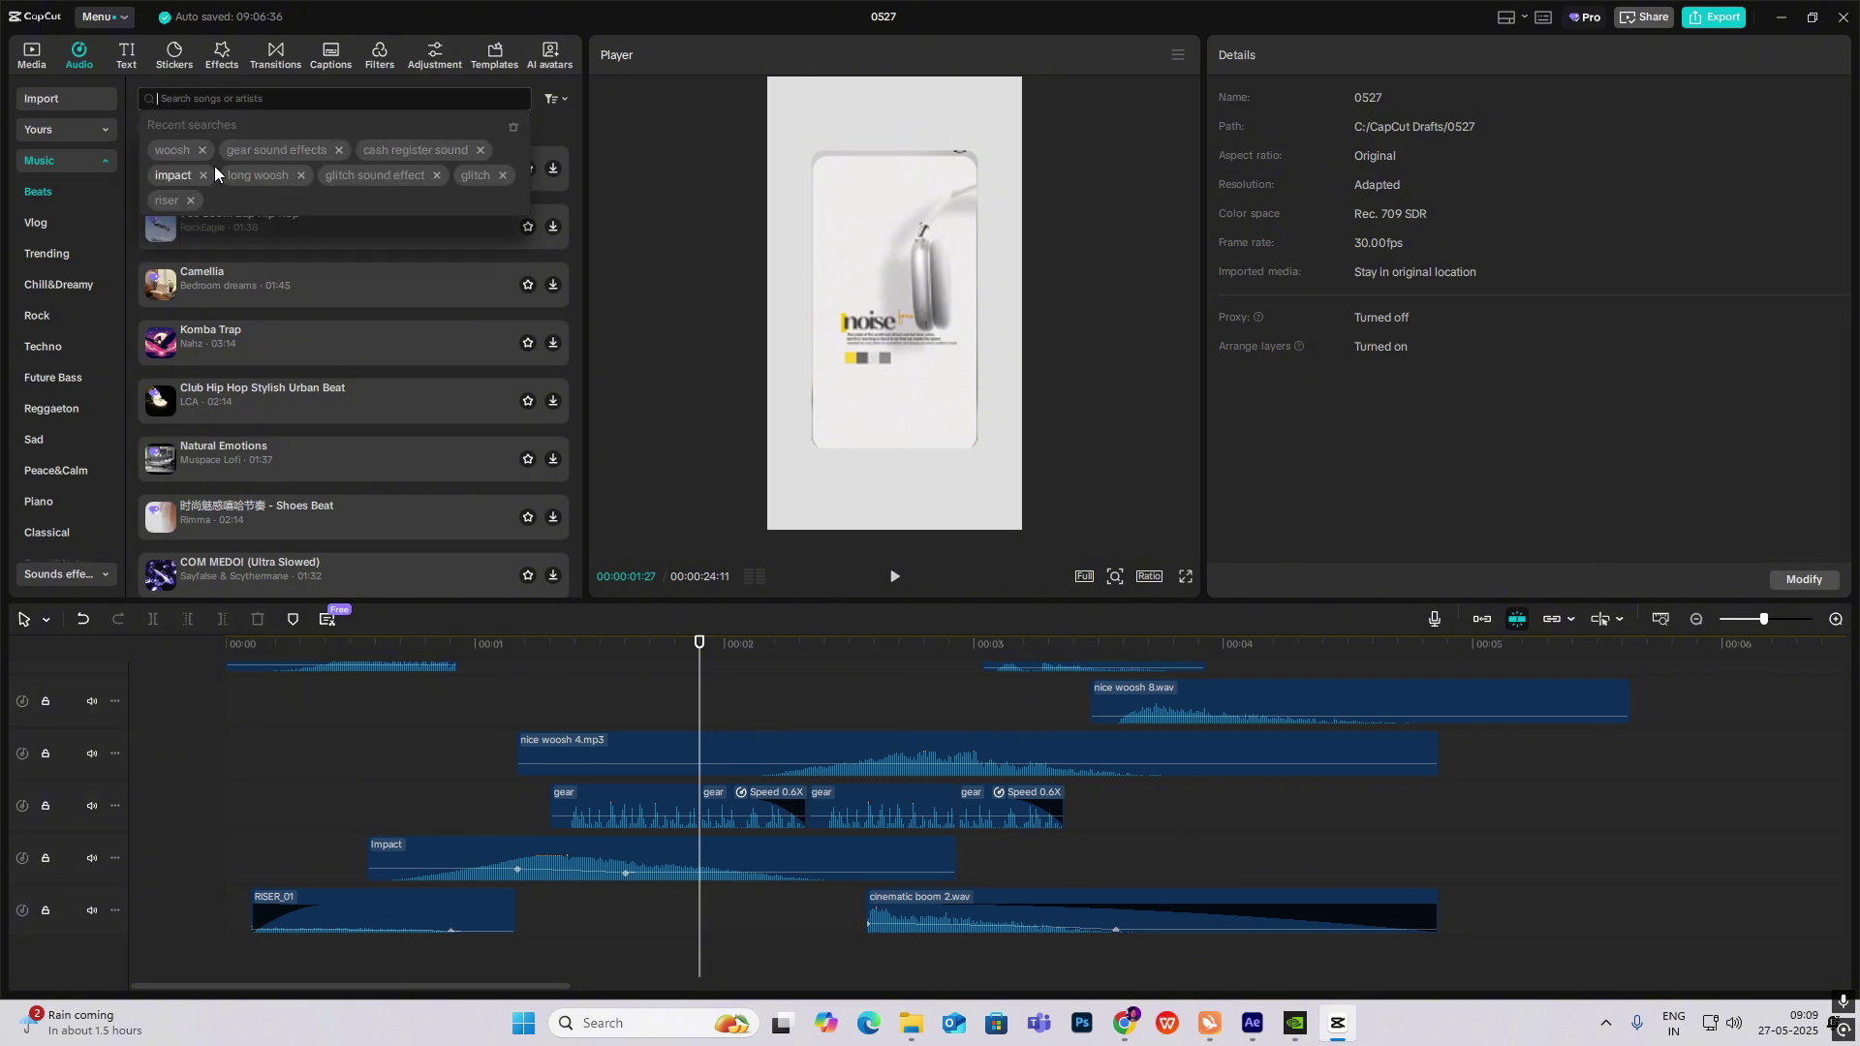
left_click(551, 706)
left_click_drag(551, 707, 676, 764)
Examine how the woosh, gear, impact and cinematic boom clips are stacked across the audio tracks.
scroll(677, 765, "up", 5)
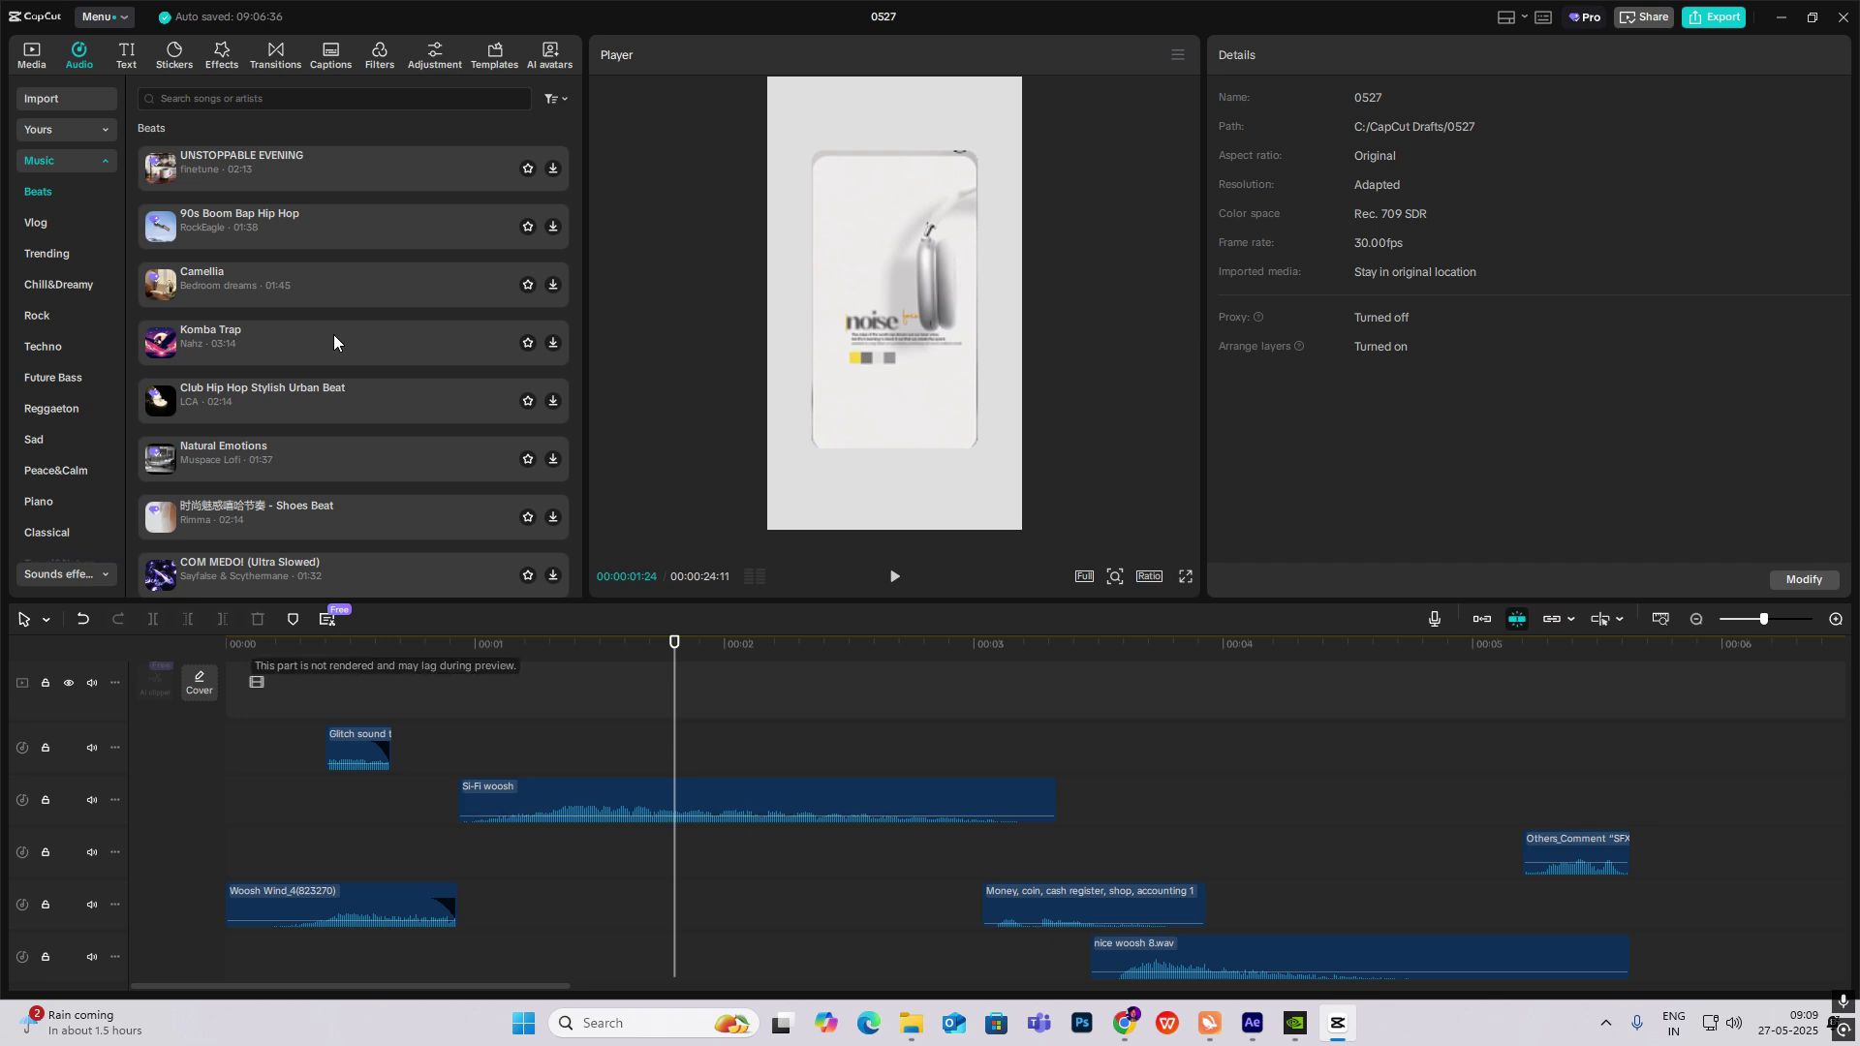
scroll(745, 790, "down", 4)
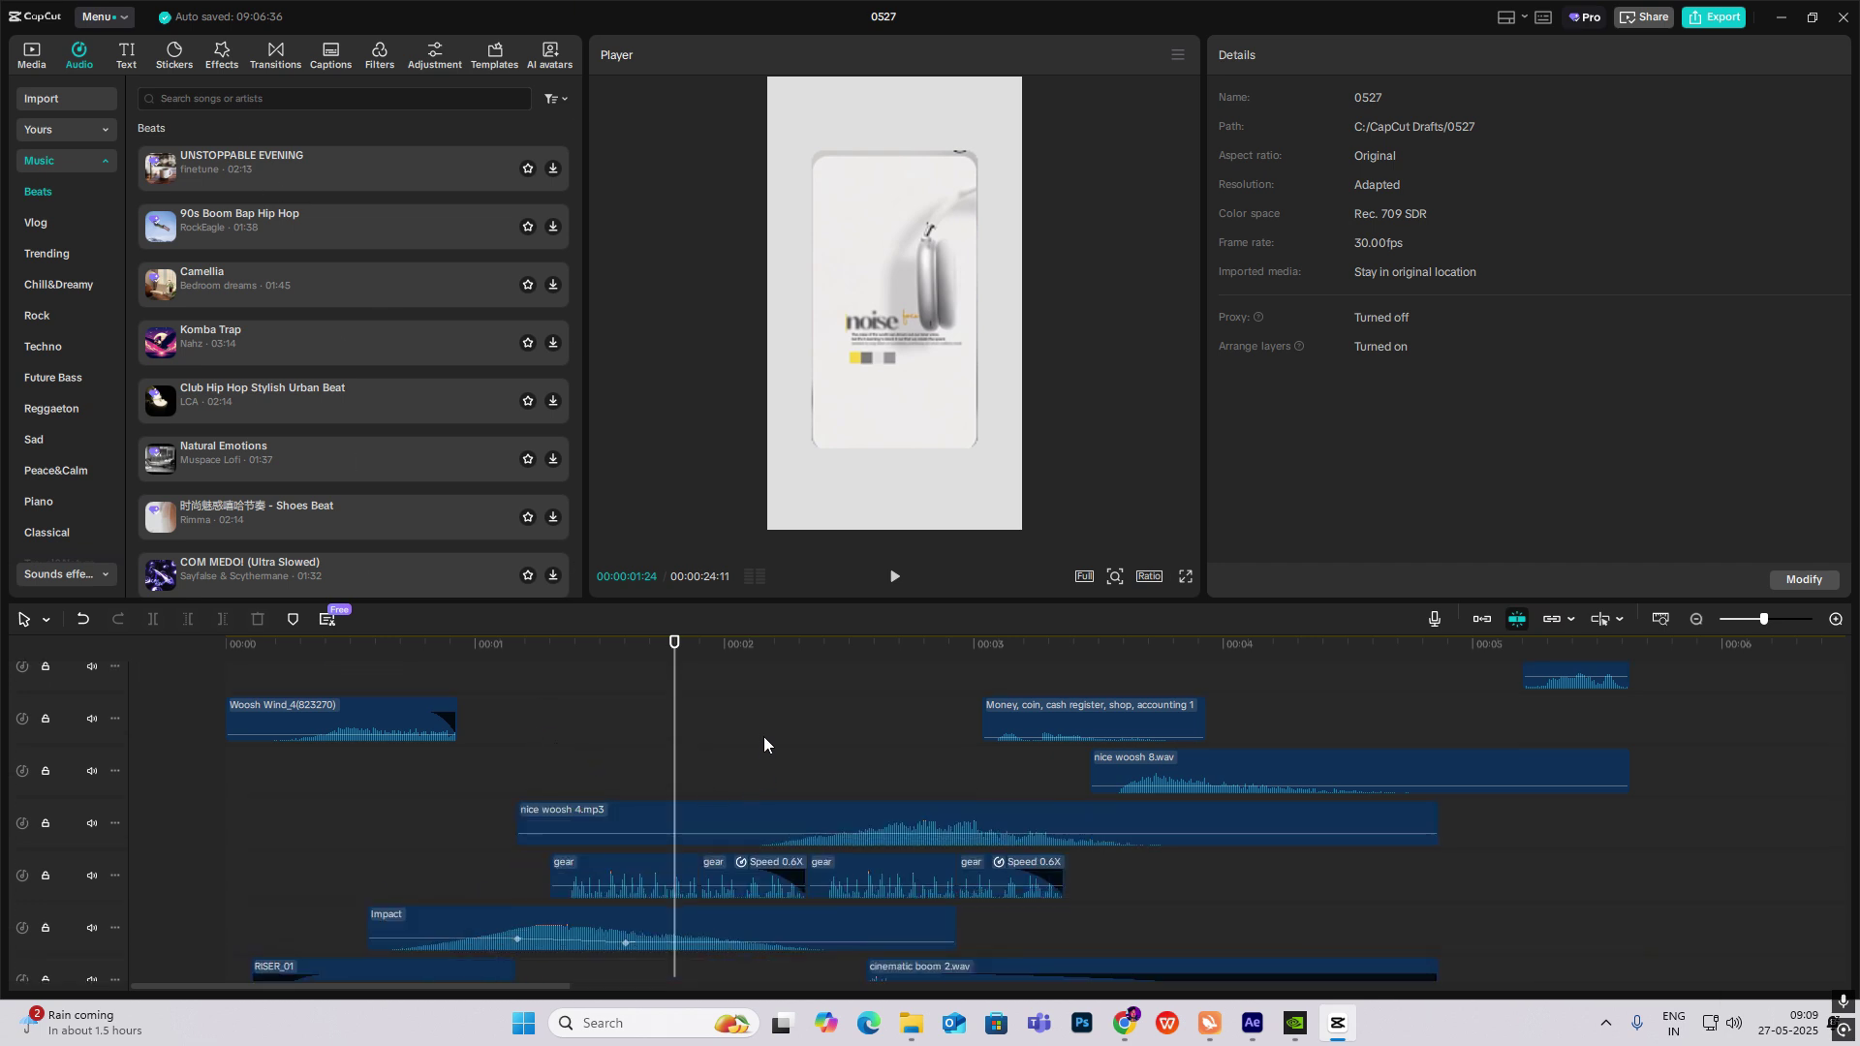
scroll(763, 743, "down", 2)
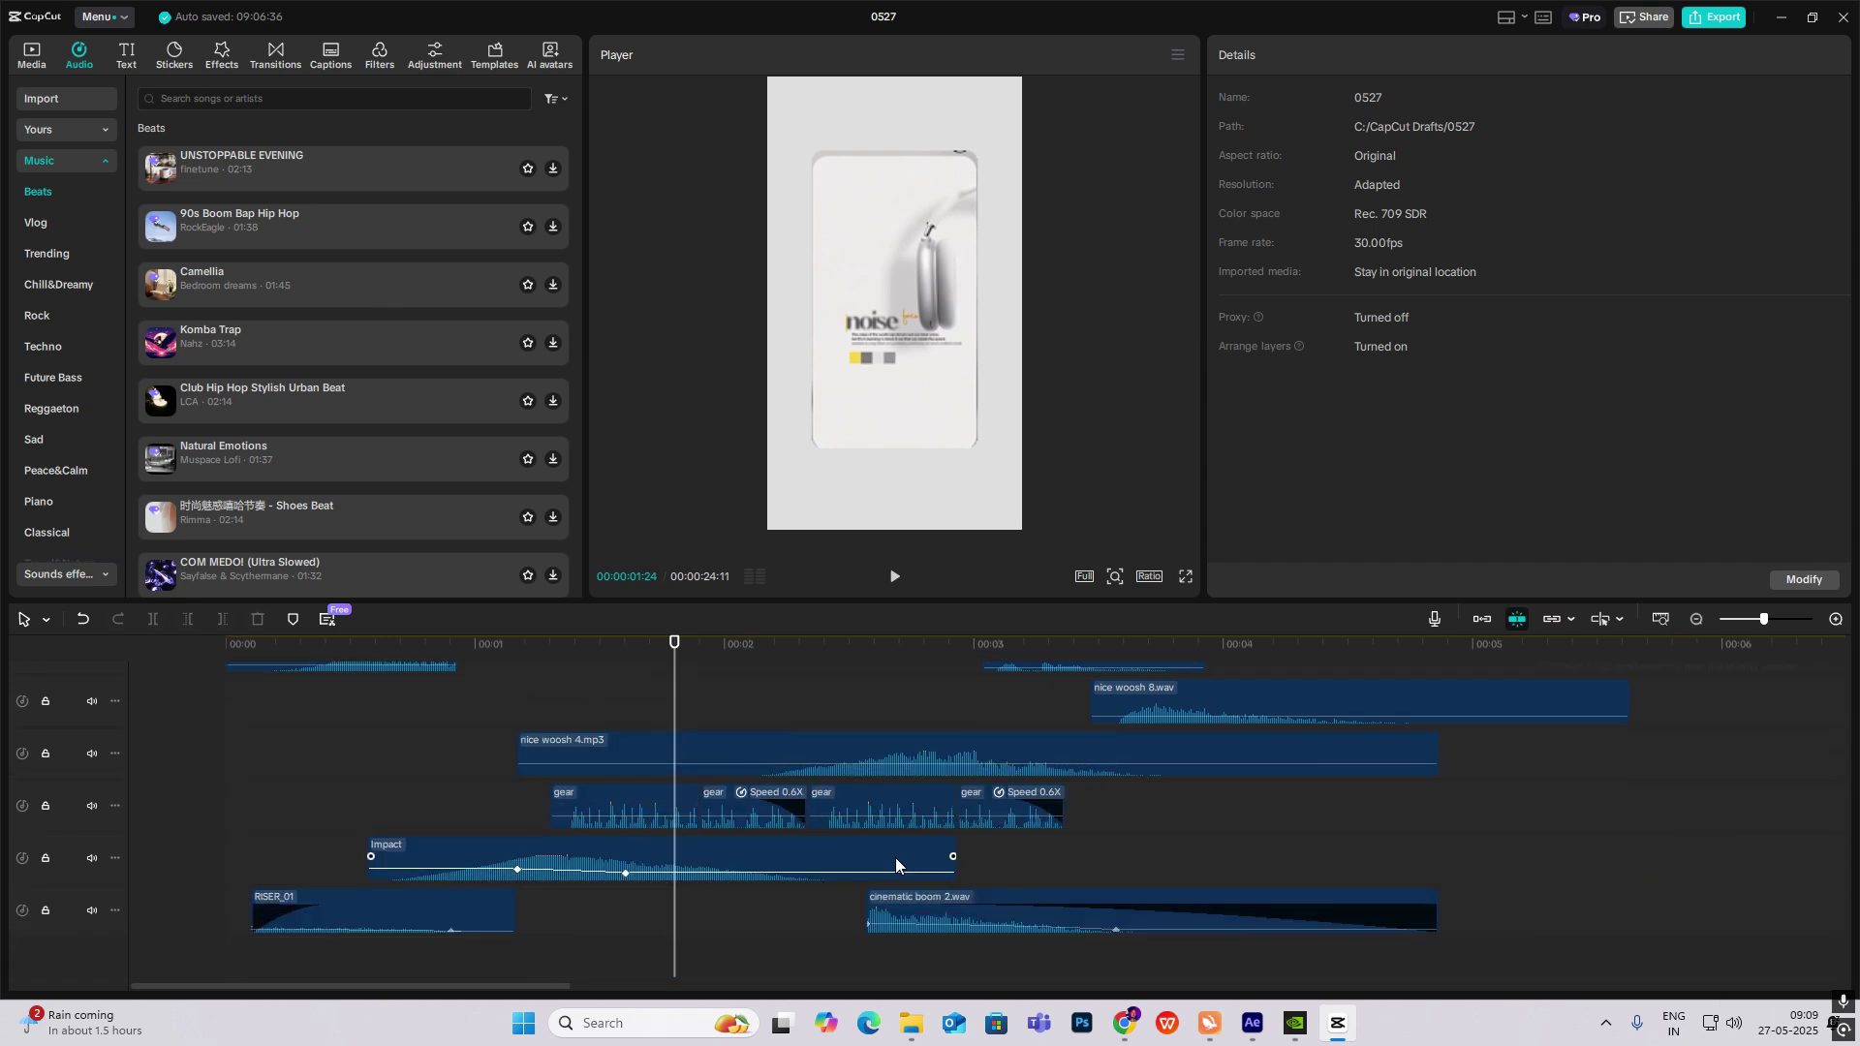
scroll(900, 853, "up", 4)
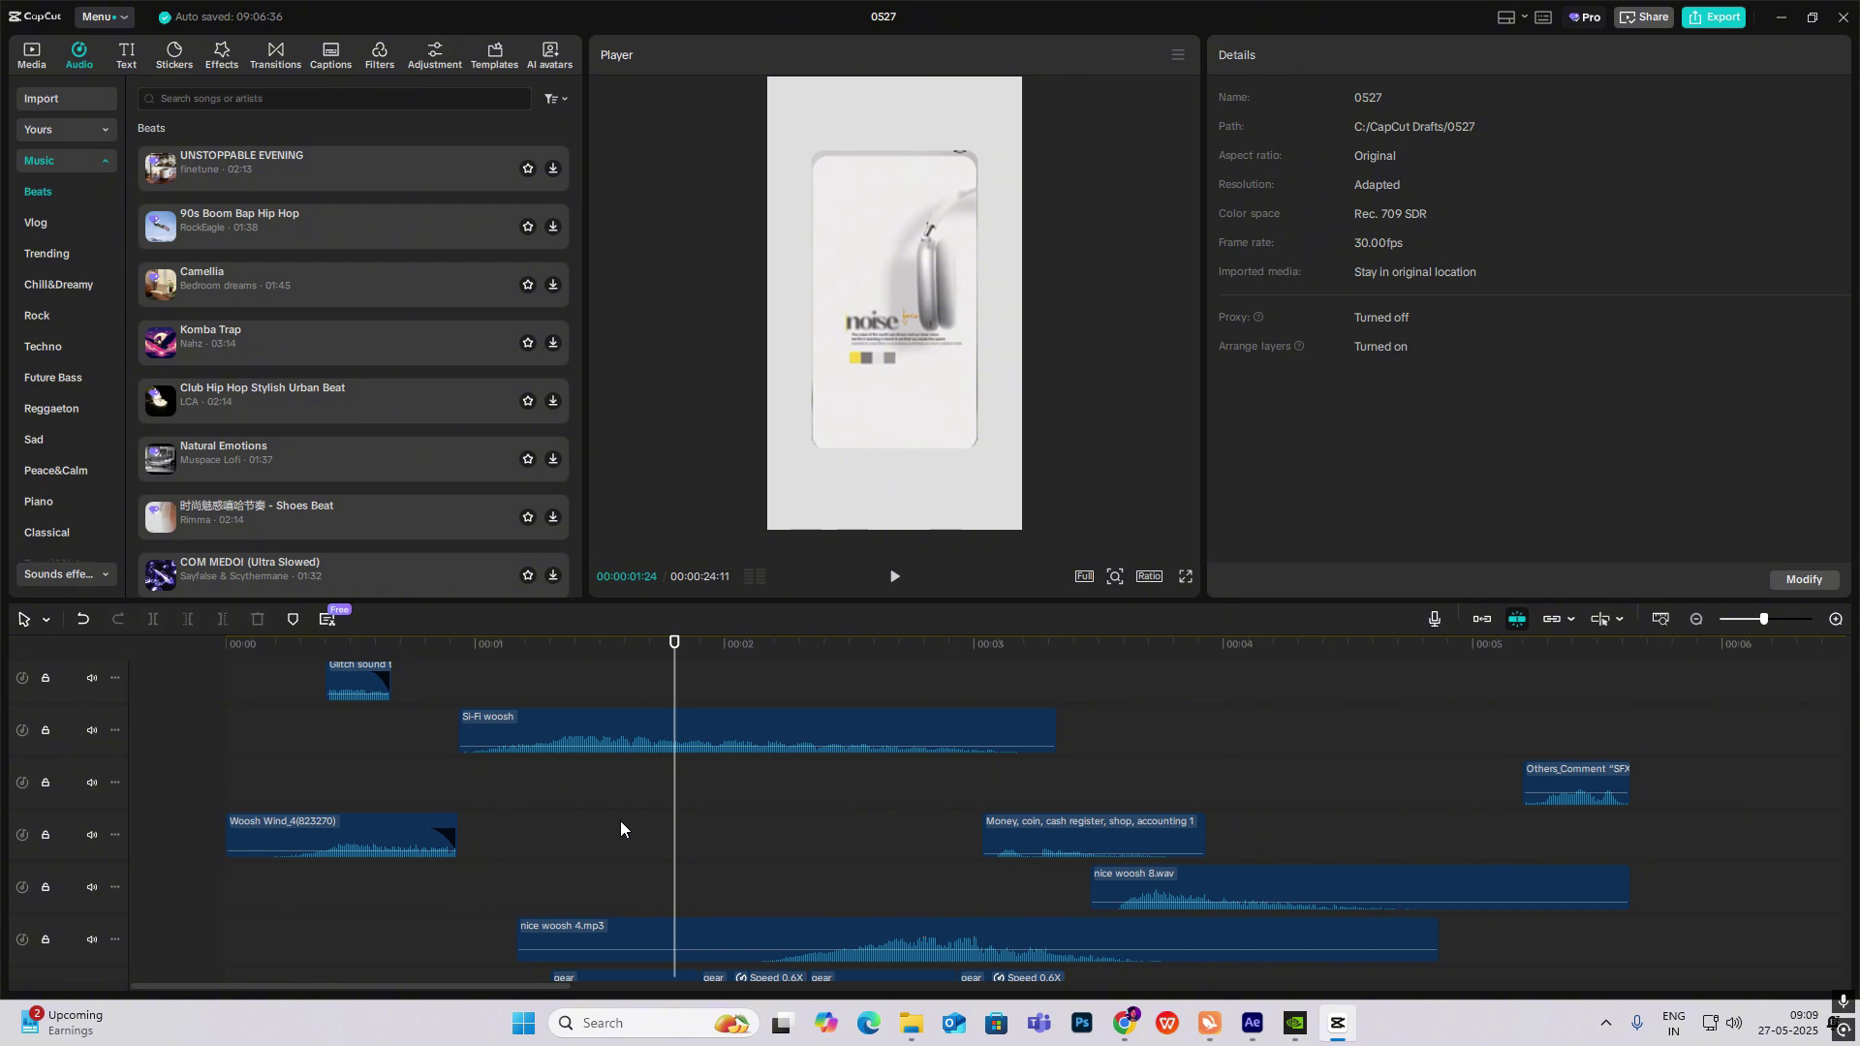
scroll(620, 822, "down", 3)
scroll(595, 758, "up", 3)
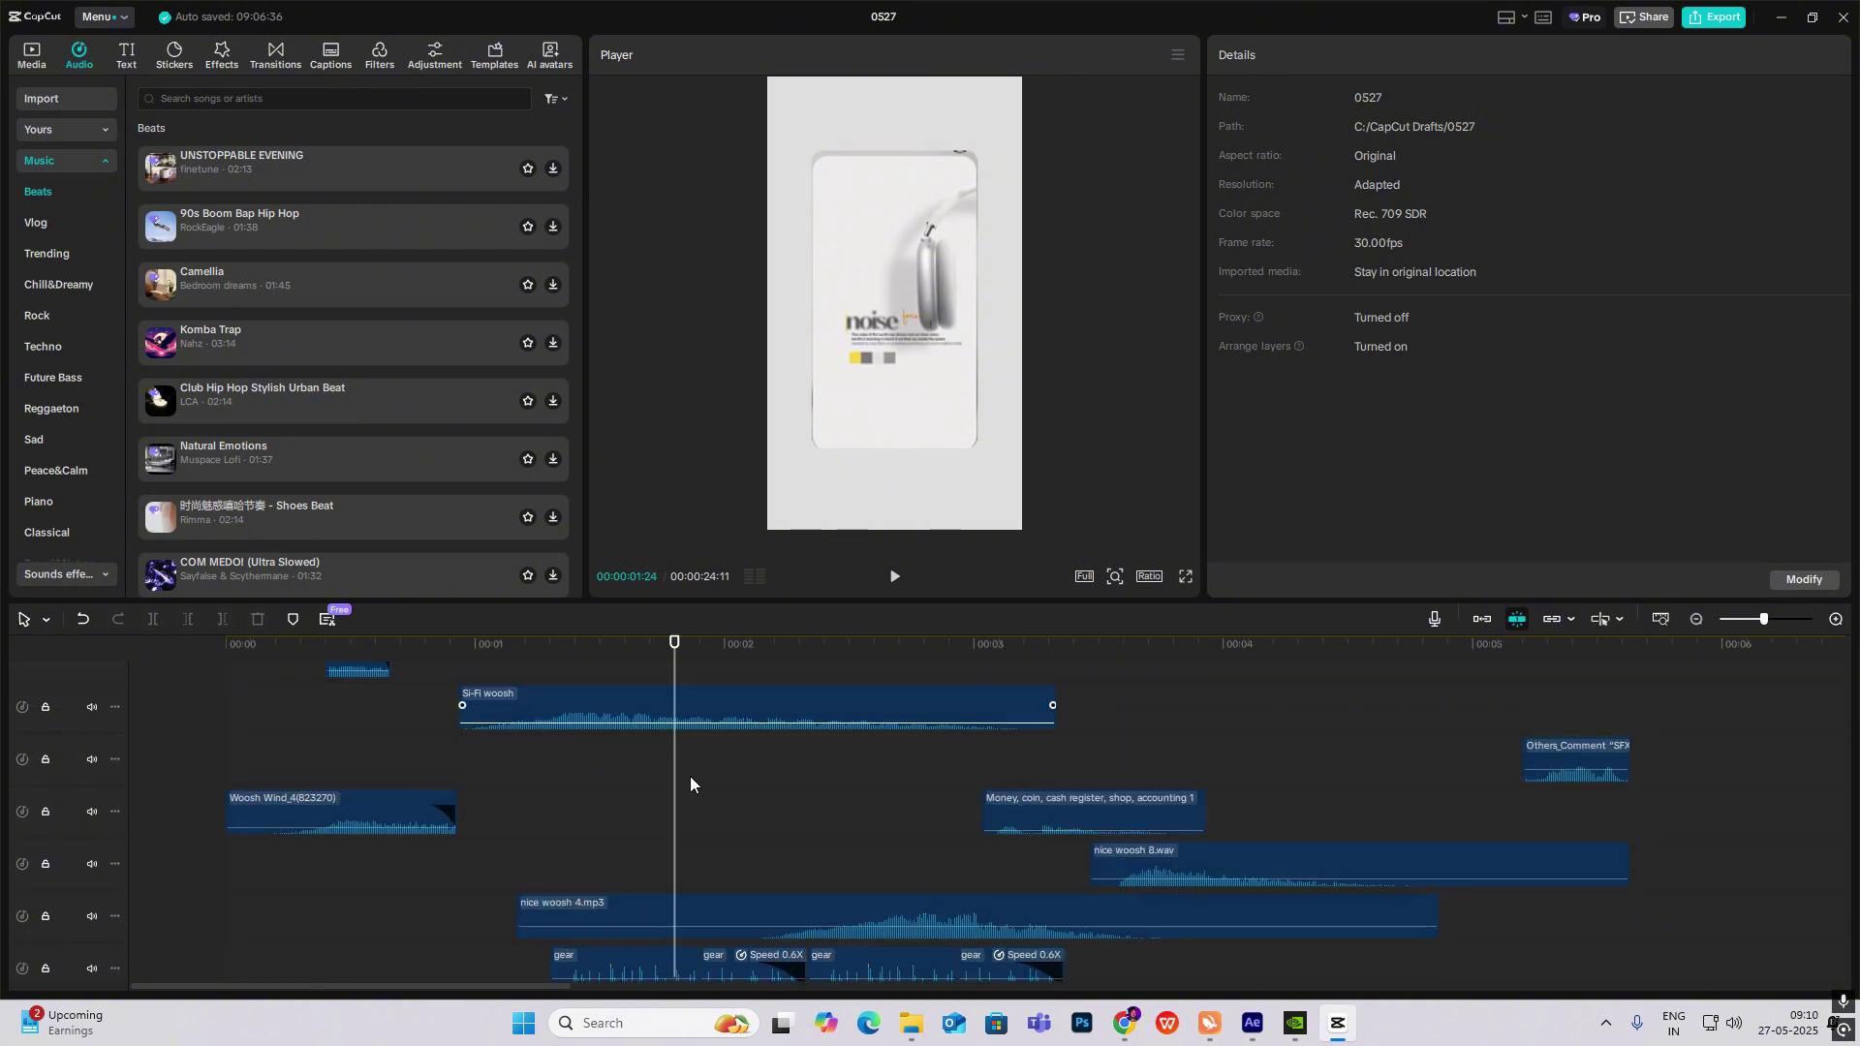
scroll(1010, 751, "down", 3)
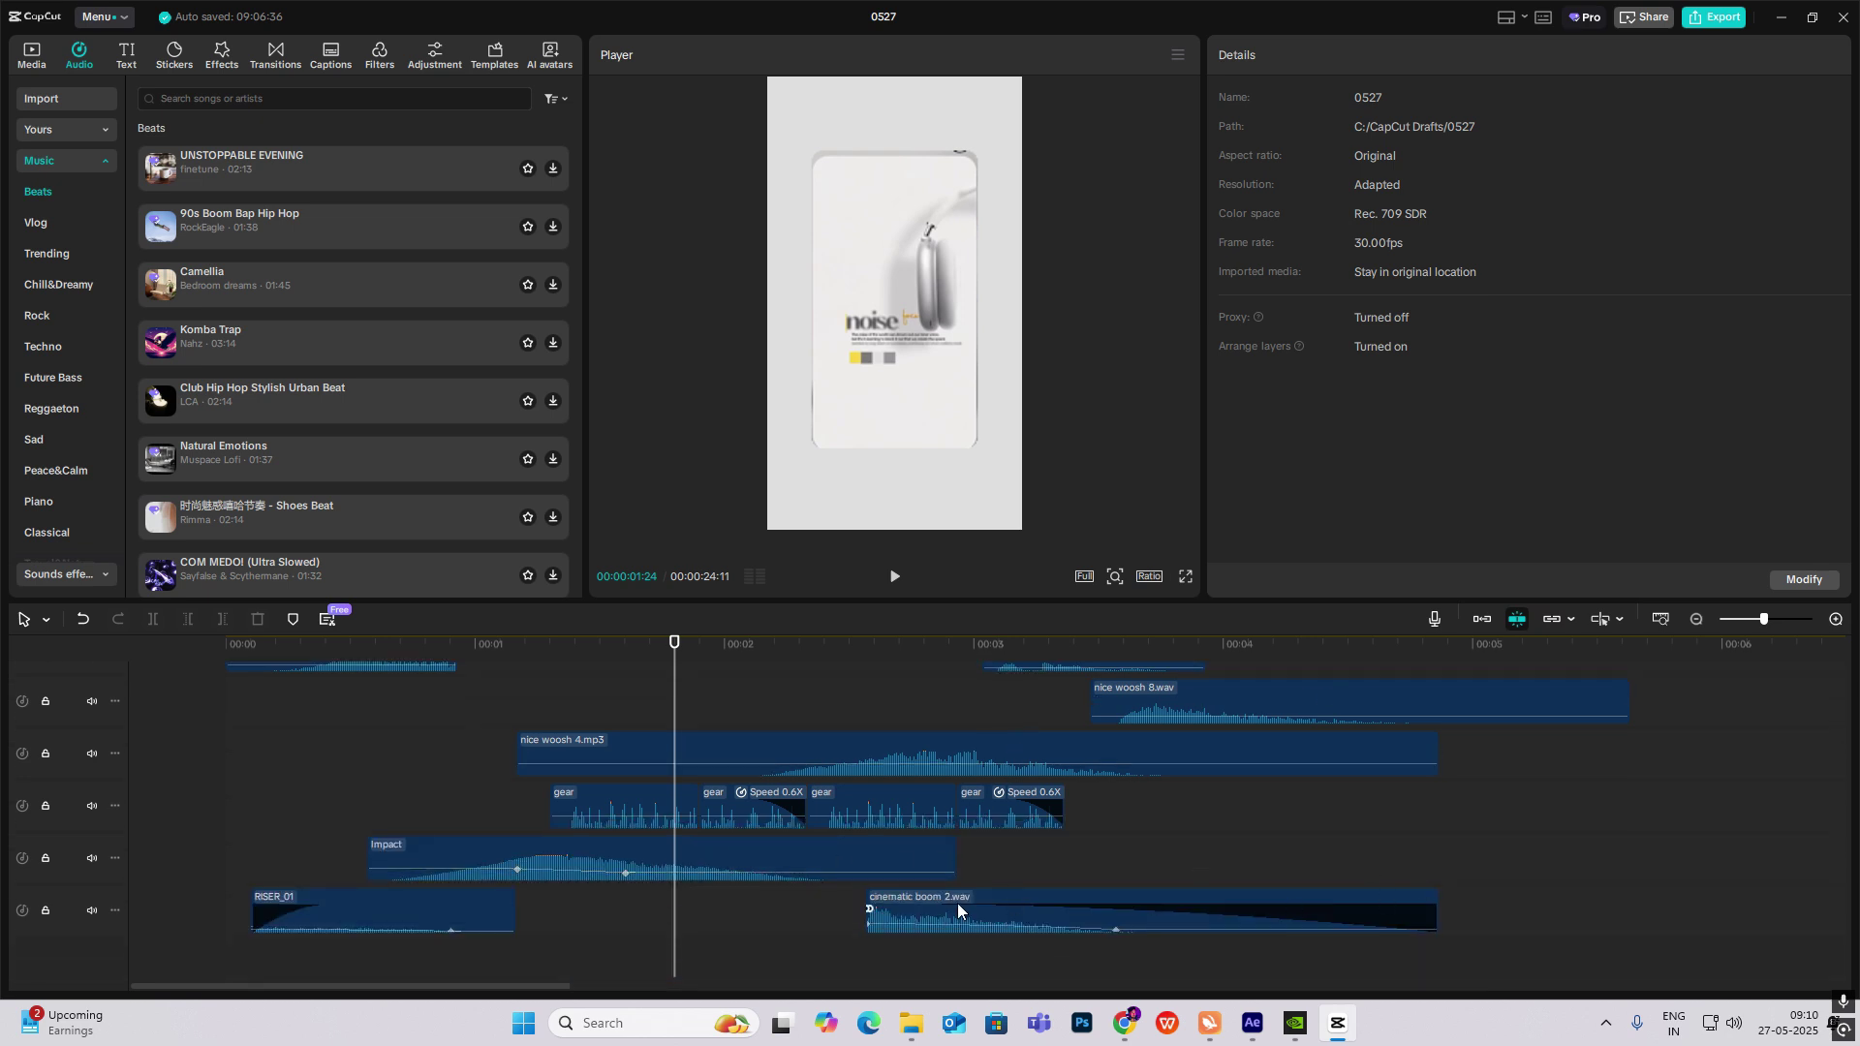
scroll(1118, 824, "up", 2)
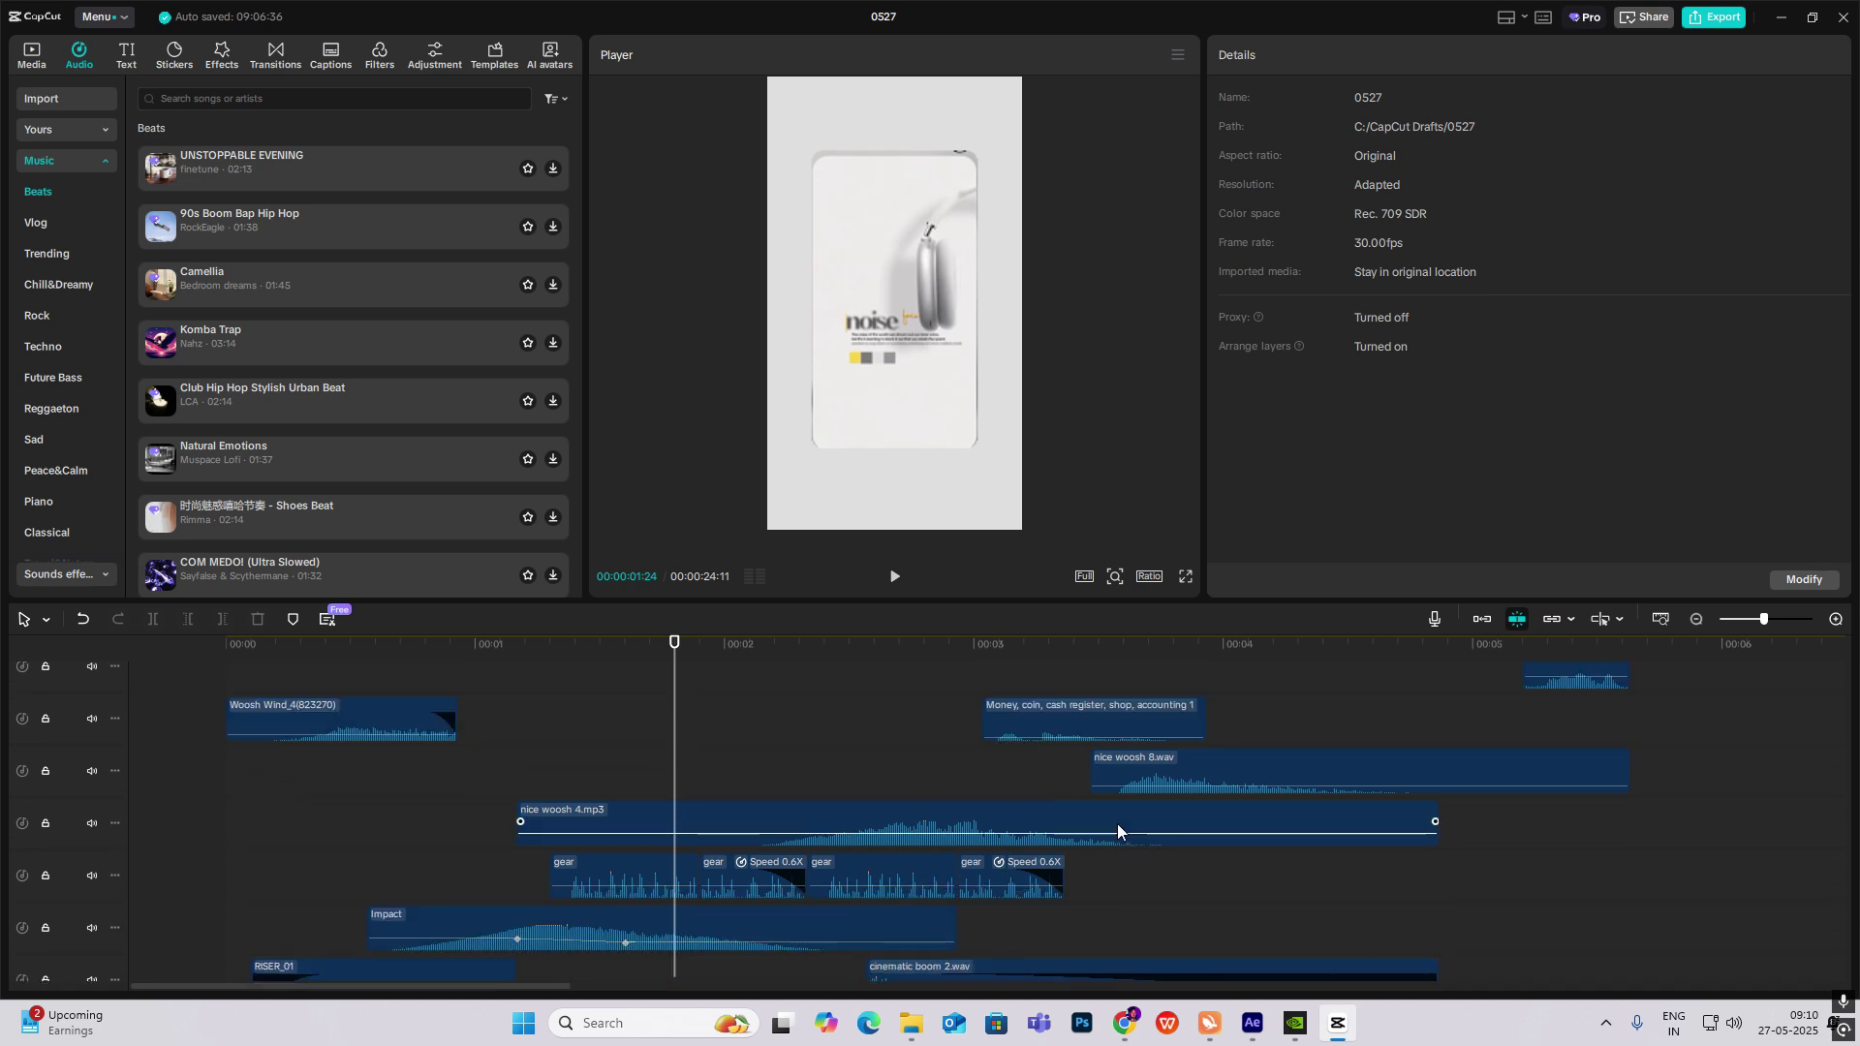
Scrub to 00:00:02:19 in the noise-to-goals transition and inspect the cinematic boom 2.wav clip's volume and fade settings.
left_click(950, 778)
left_click(807, 691)
scroll(807, 691, "down", 2)
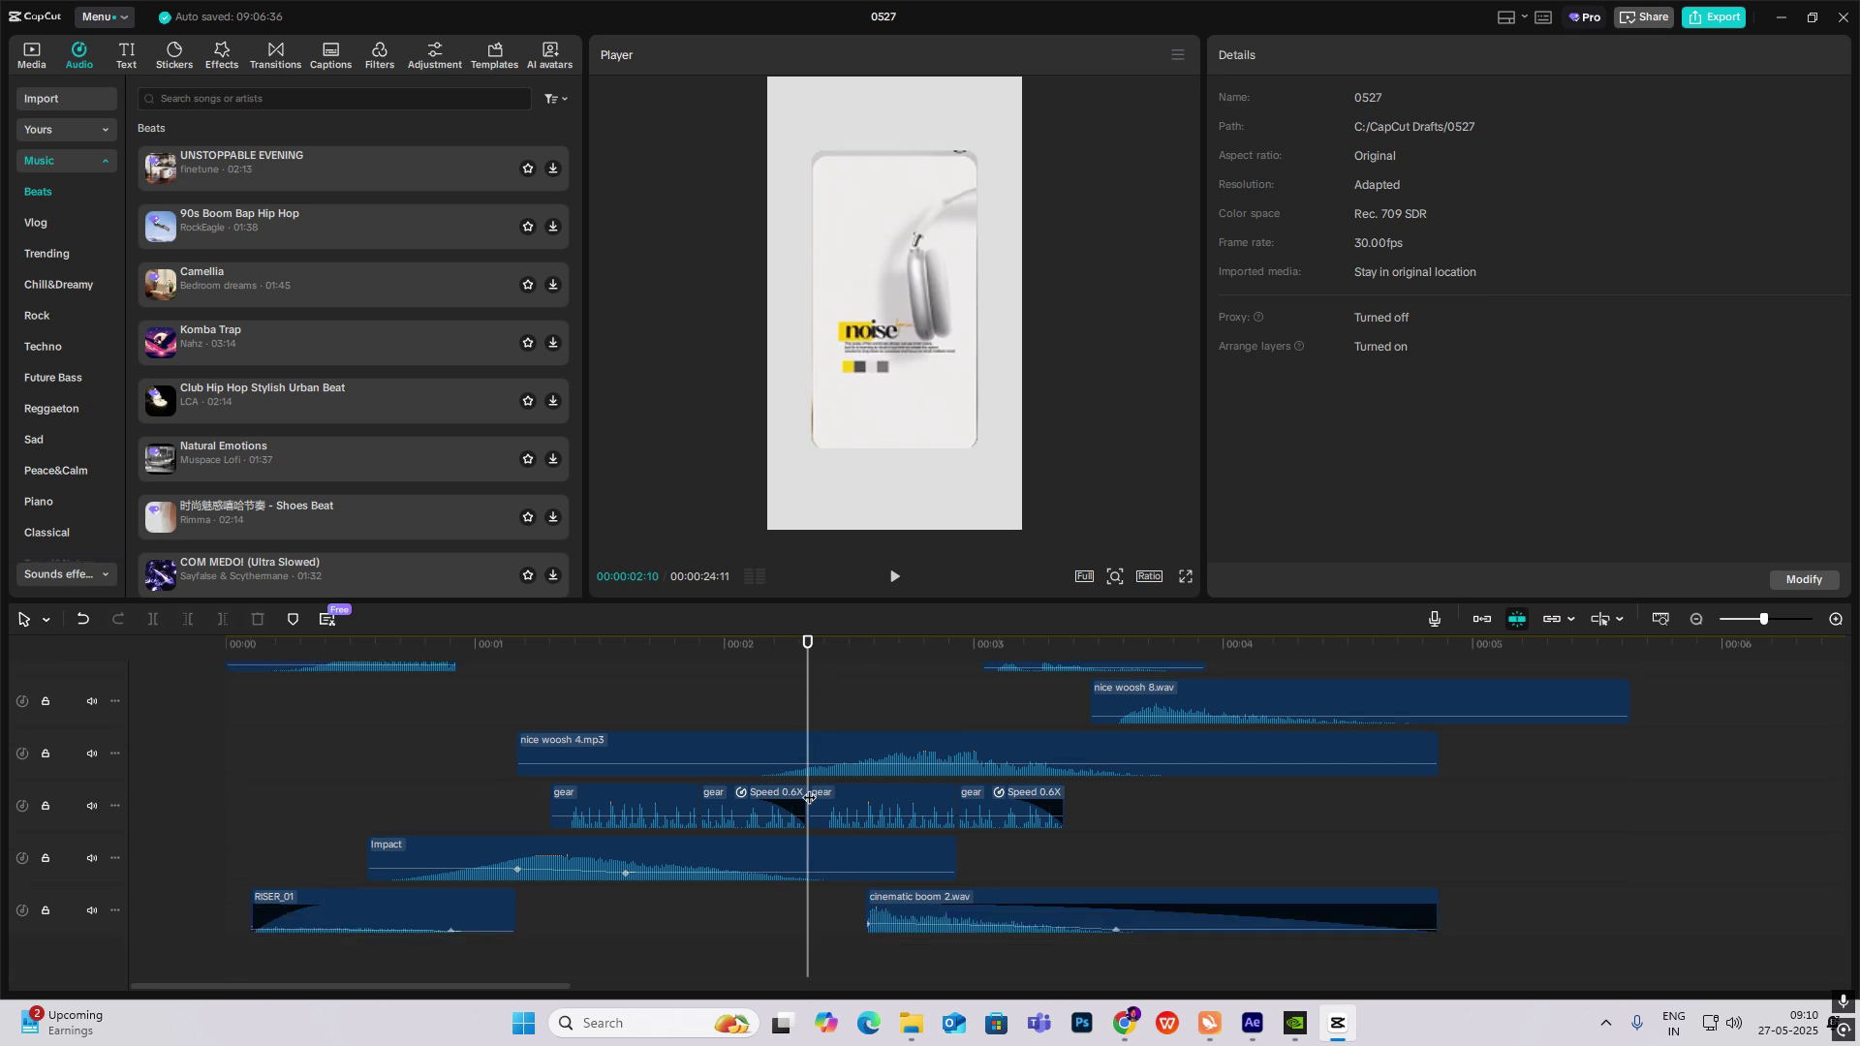
left_click(883, 708)
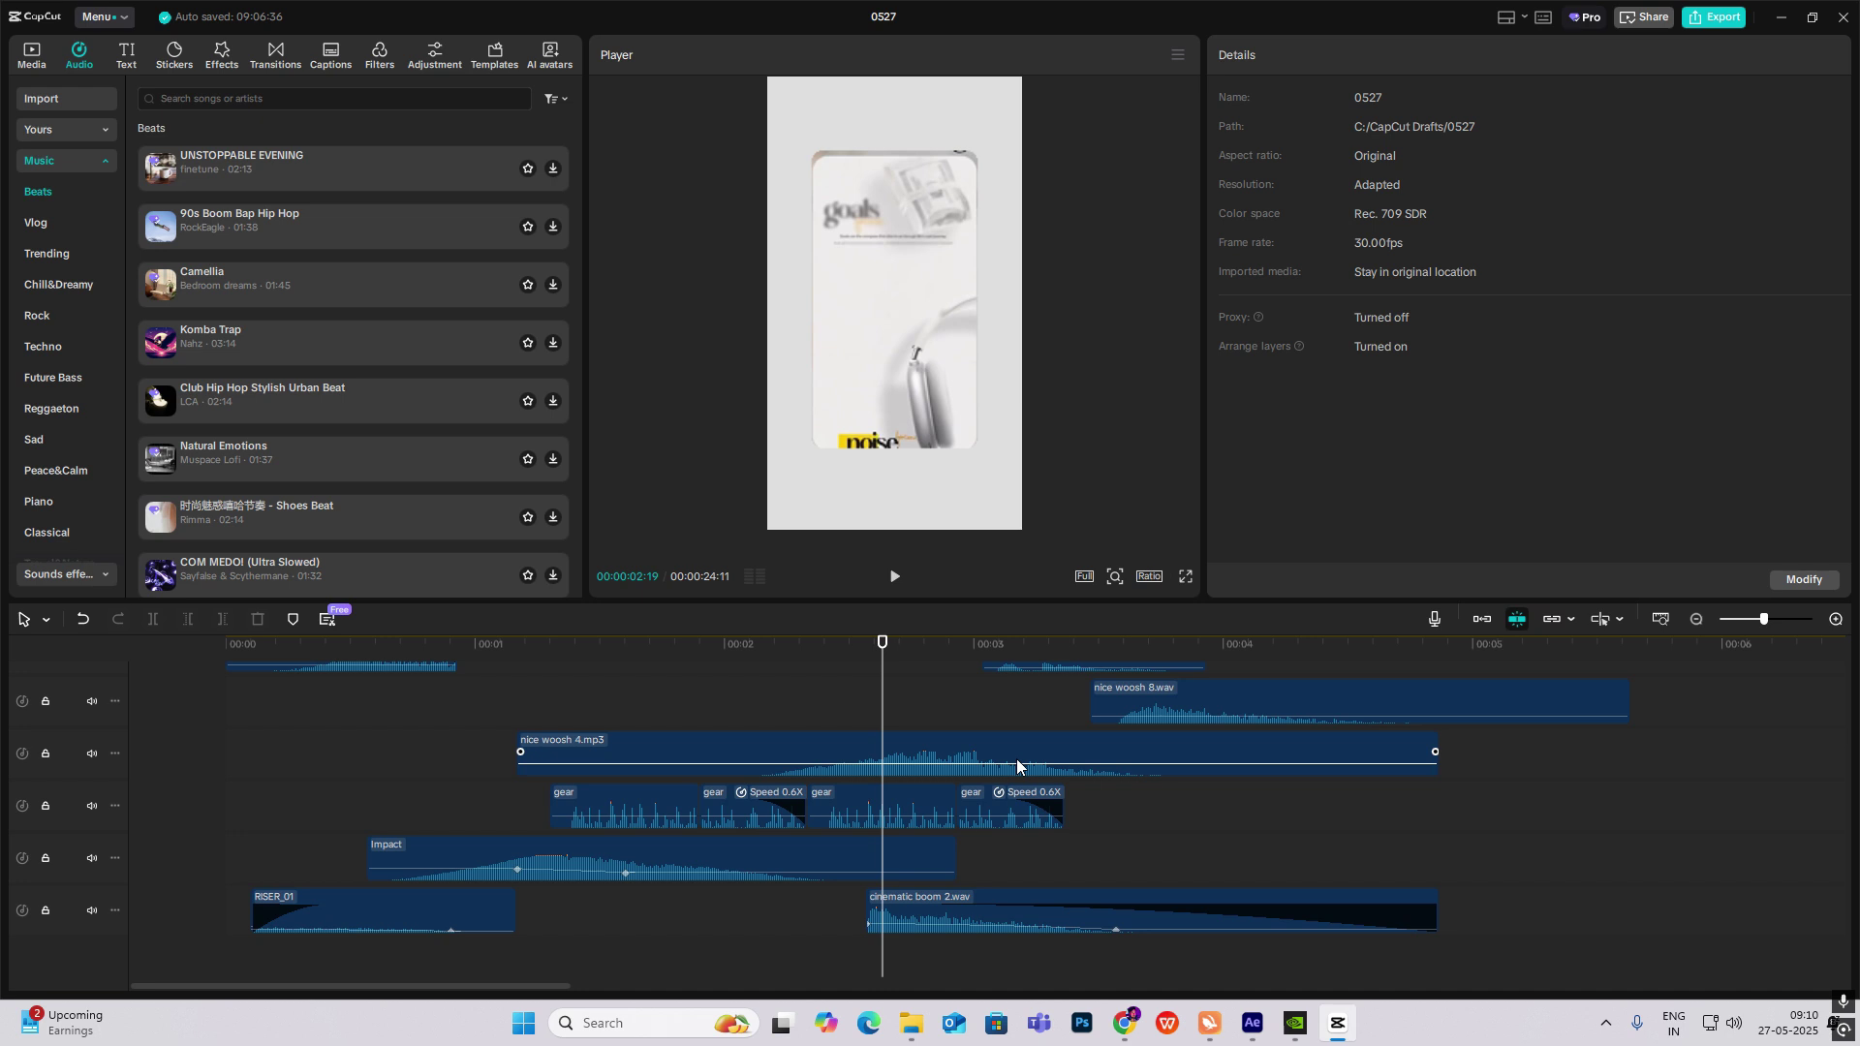
left_click(950, 899)
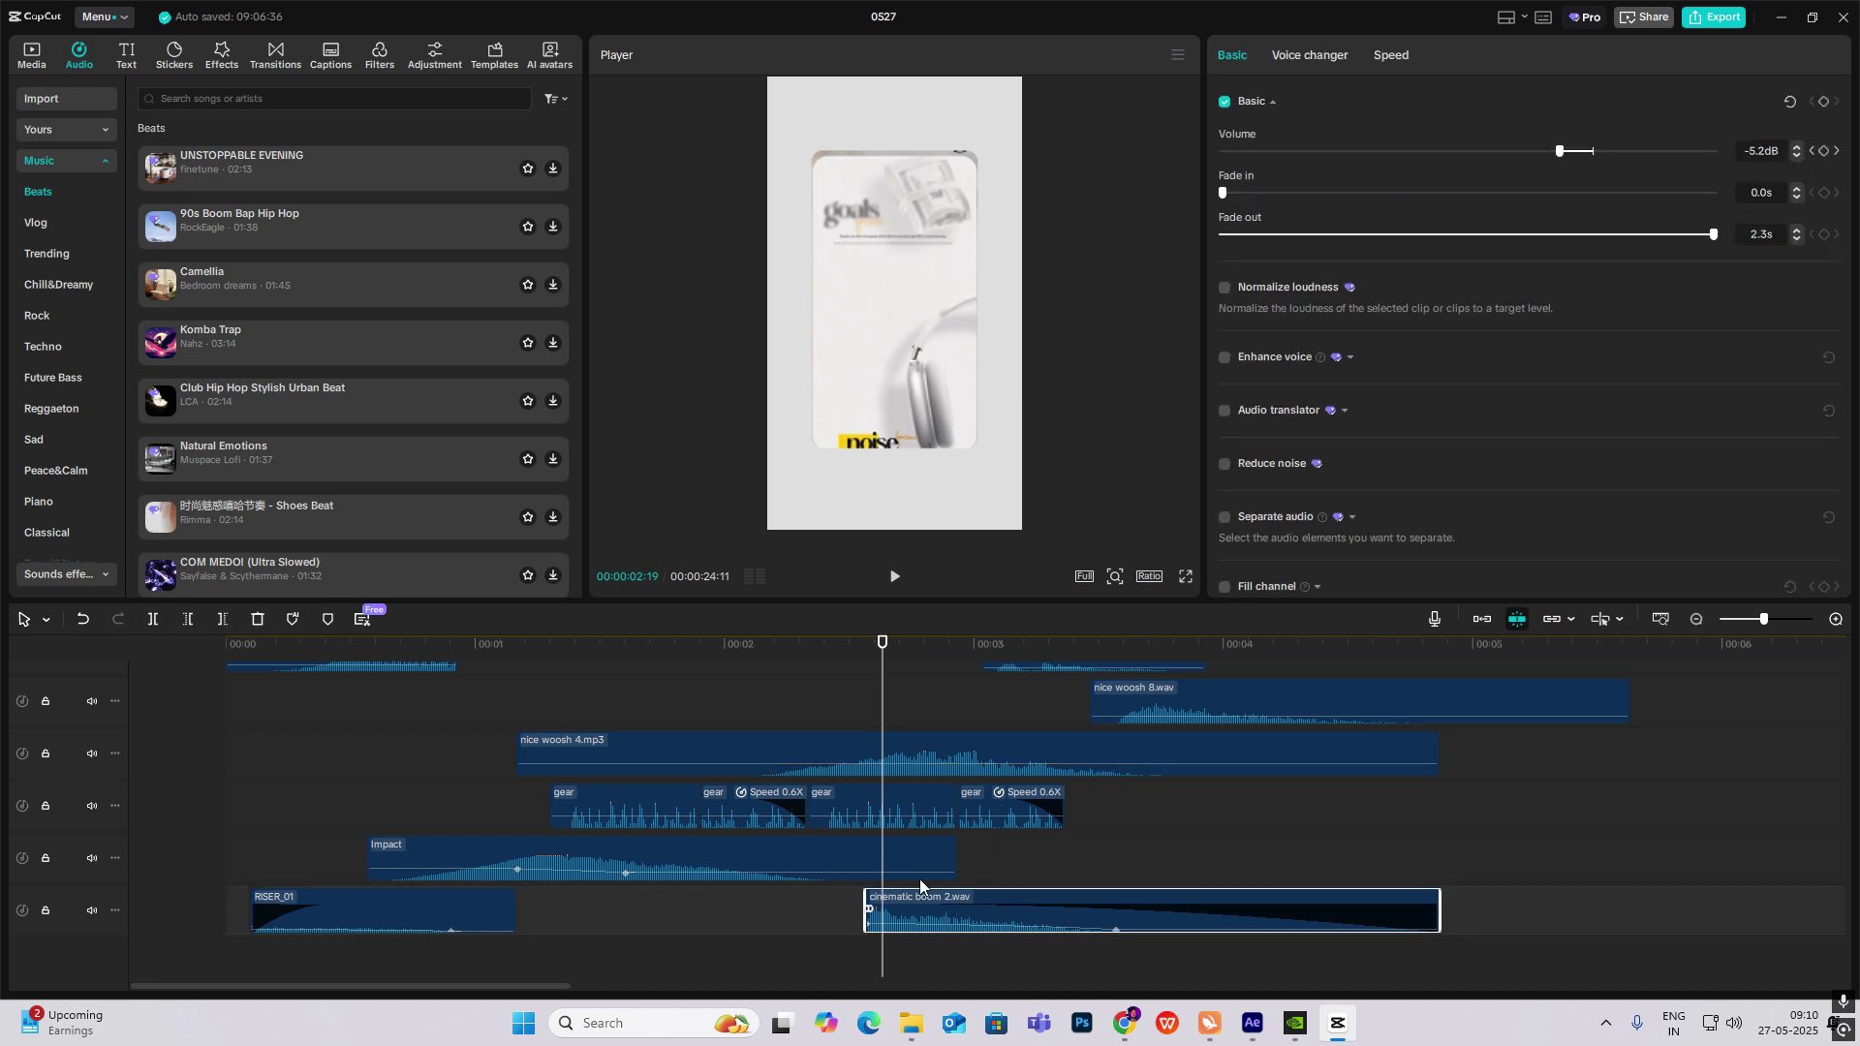
Deselect the cinematic boom 2.wav clip and scrub to 00:00:03:16 in the goals scene, where the cash register and nice woosh 8.wav clips overlap.
left_click(813, 694)
left_click_drag(813, 693, 891, 721)
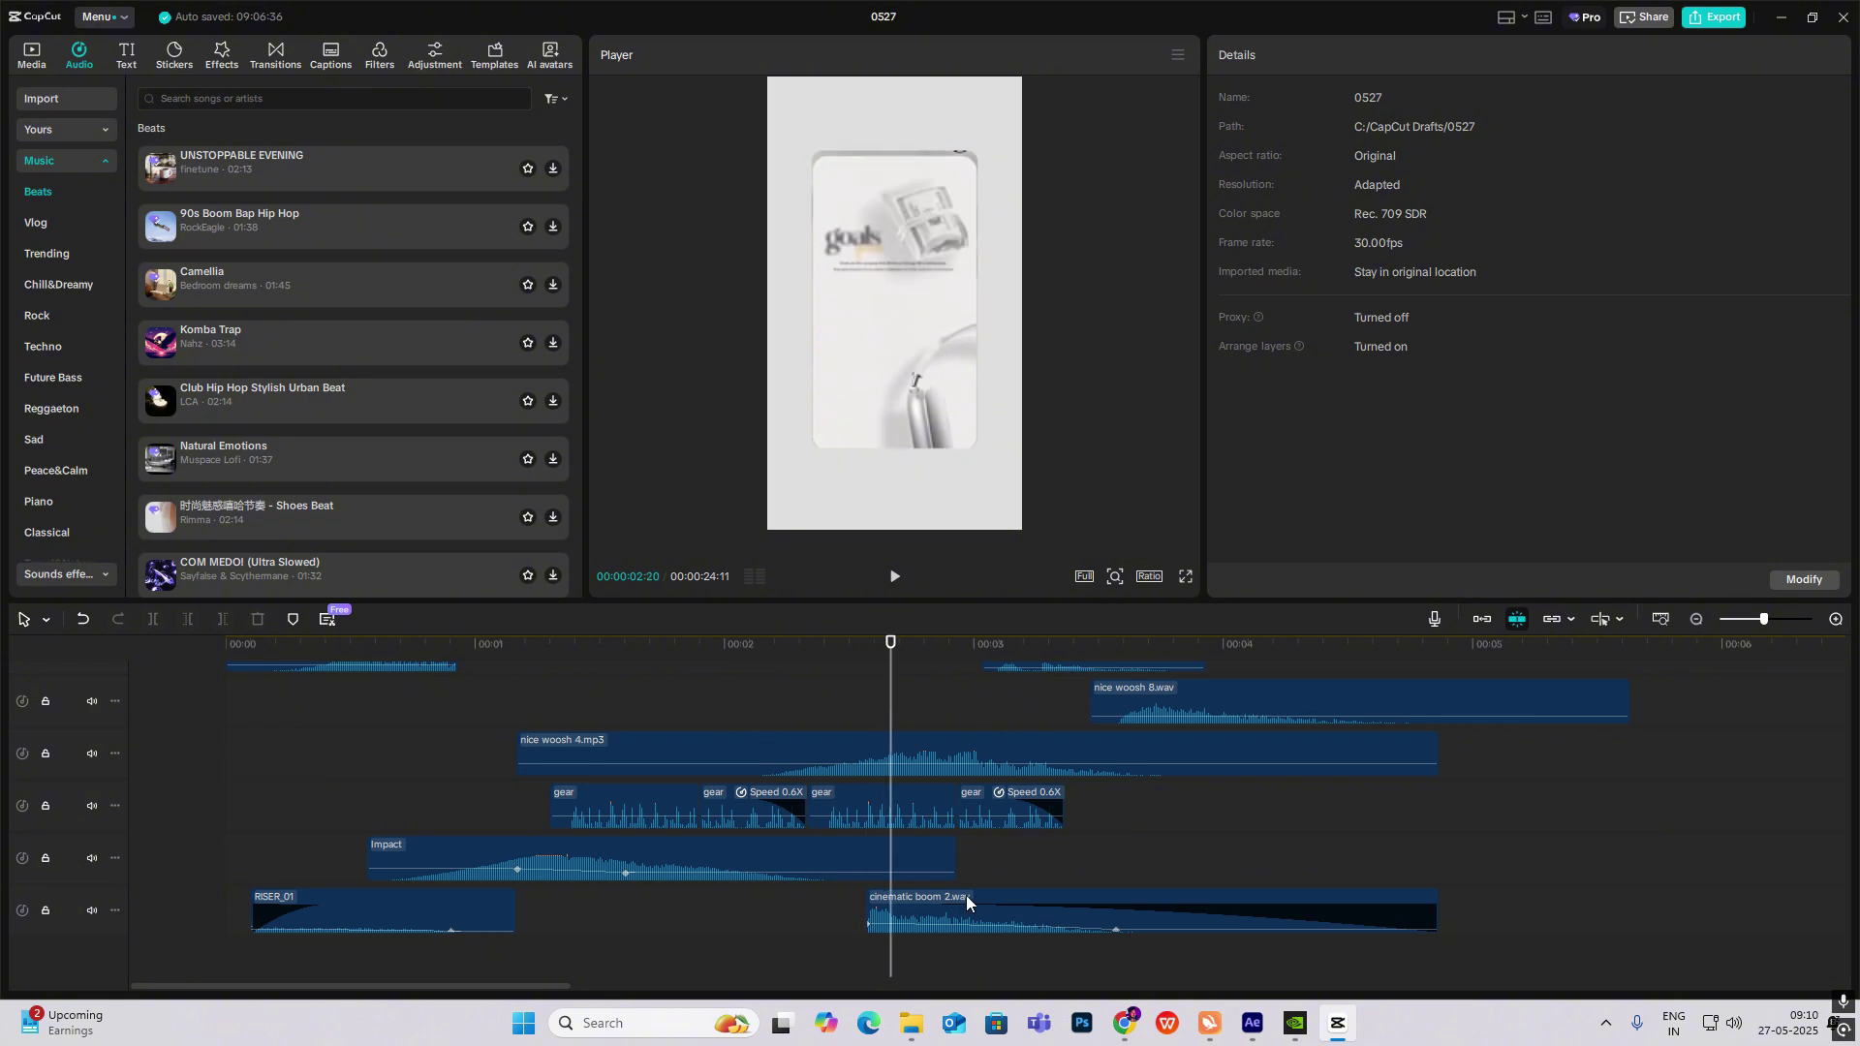
scroll(967, 911, "up", 1)
scroll(1410, 848, "up", 1)
left_click_drag(1528, 746, 1109, 746)
scroll(1124, 746, "down", 2)
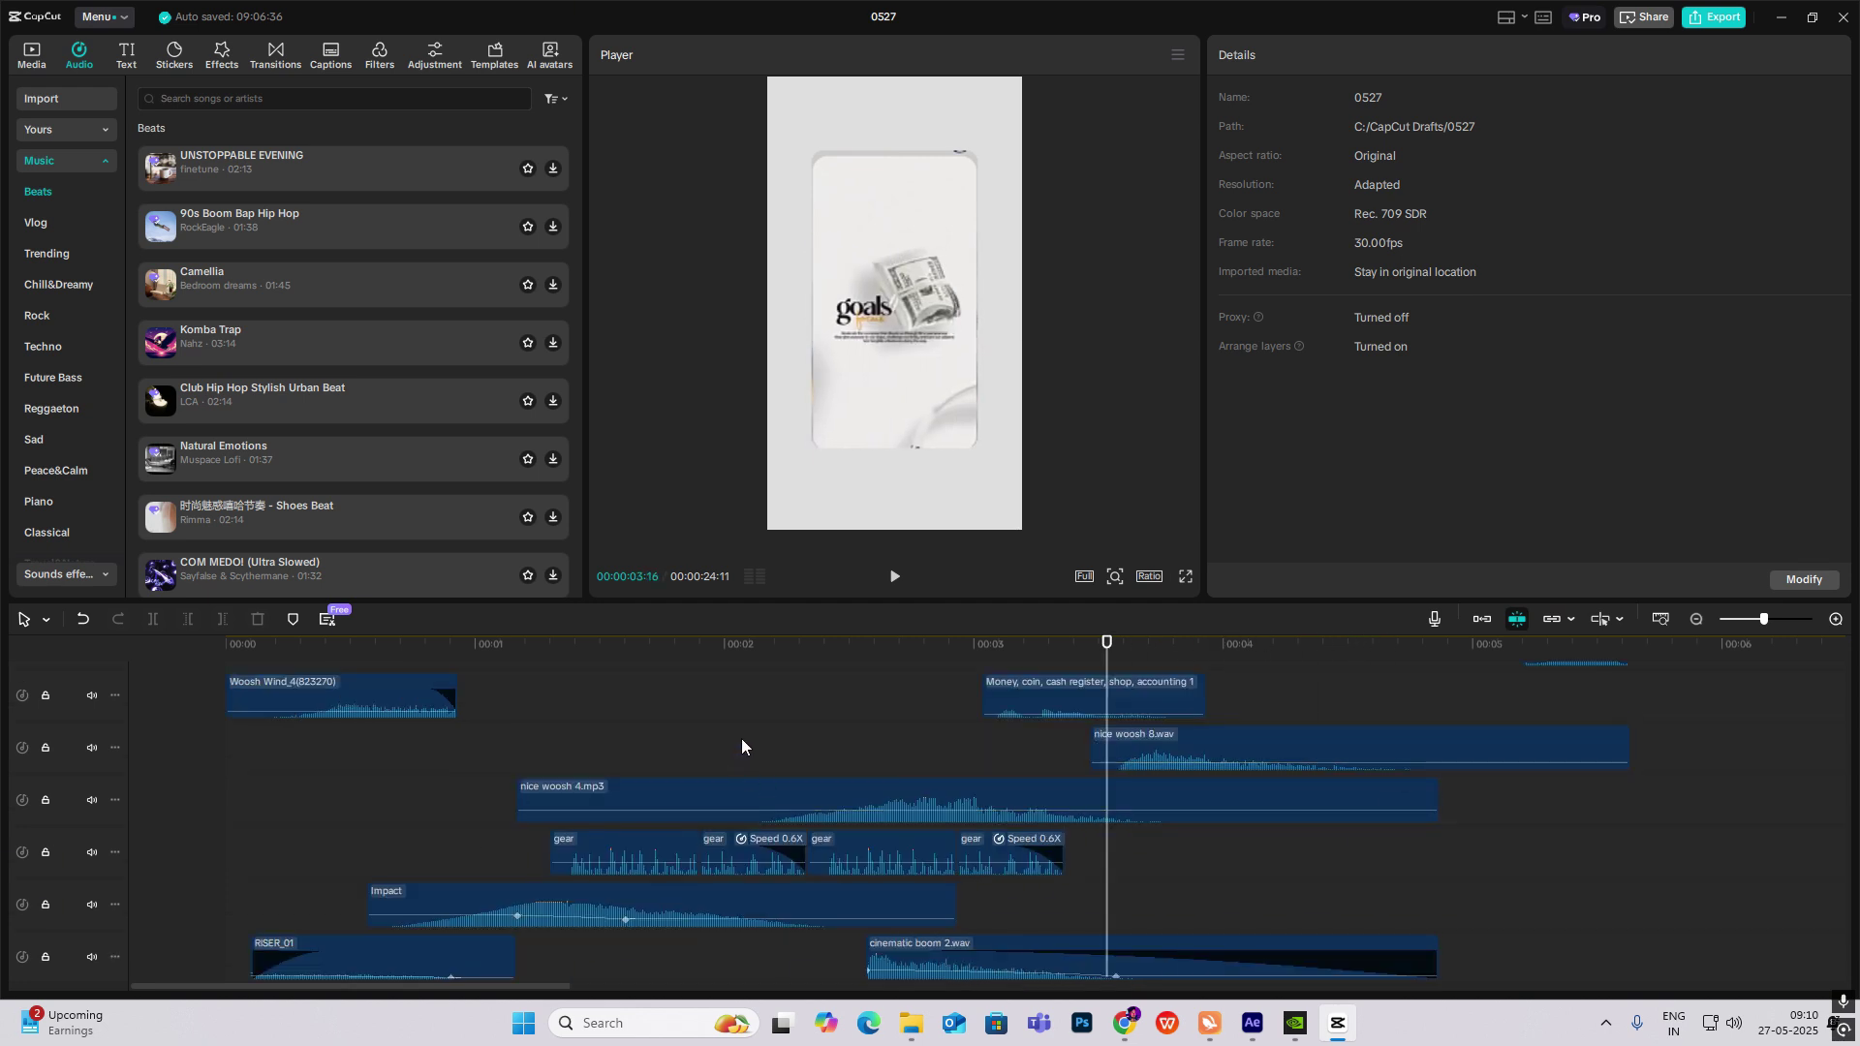
Scrub back to 00:00:02:14 in the noise scene, then forward to 00:00:04:05 in the transition out of the goals scene.
scroll(755, 729, "up", 2)
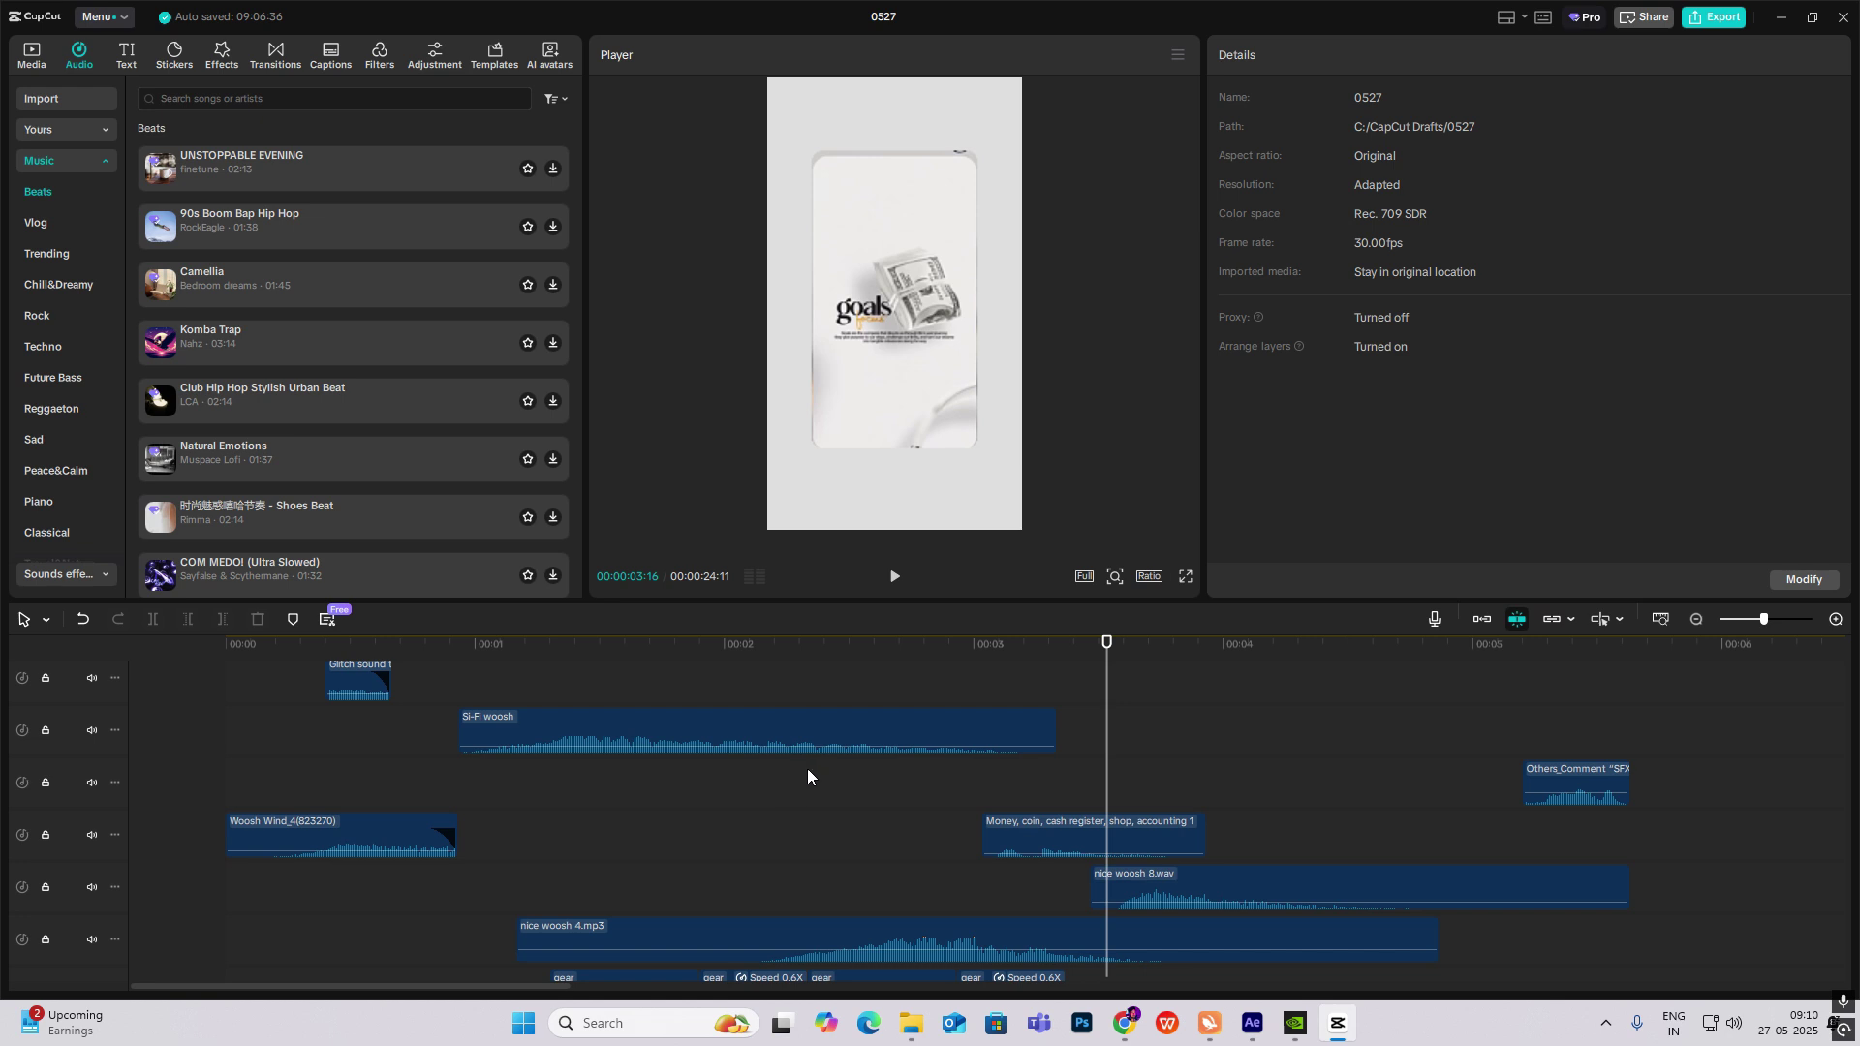
left_click_drag(468, 863, 839, 863)
scroll(1106, 752, "down", 2)
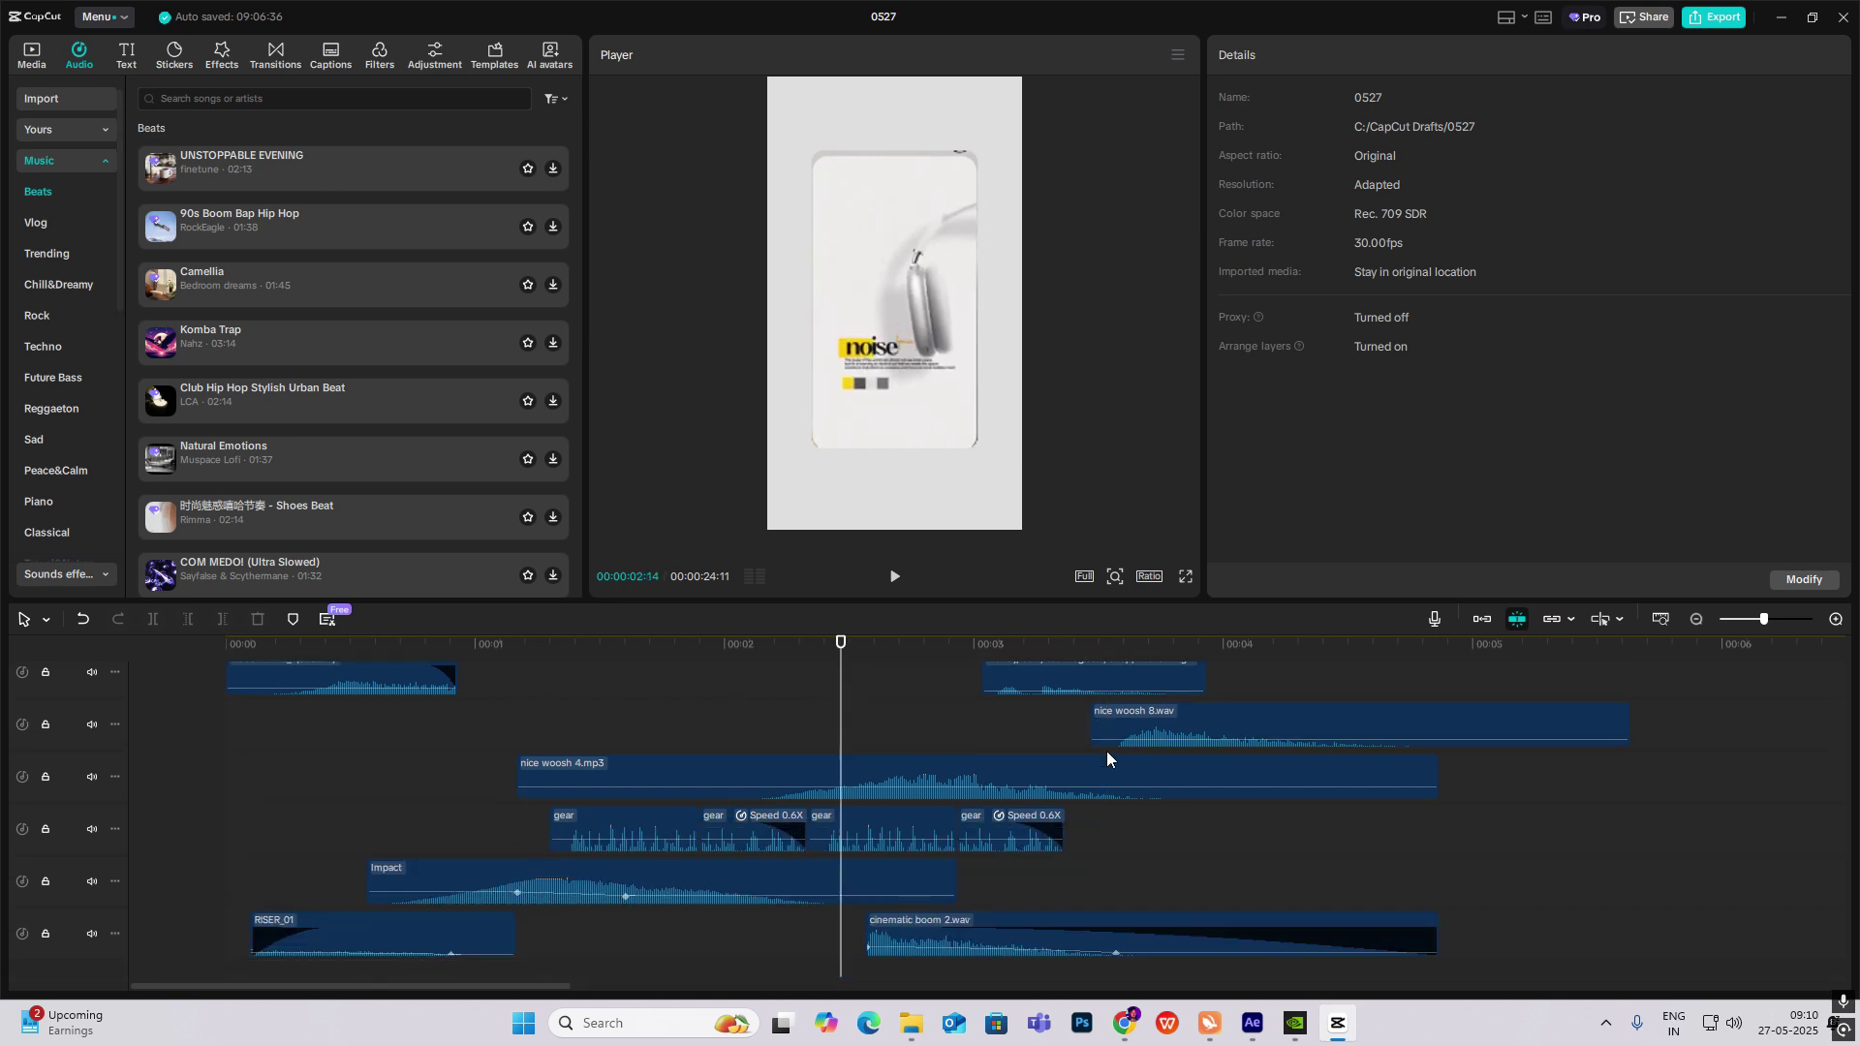
scroll(1242, 828, "up", 2)
left_click_drag(841, 834, 1264, 973)
scroll(872, 955, "down", 2)
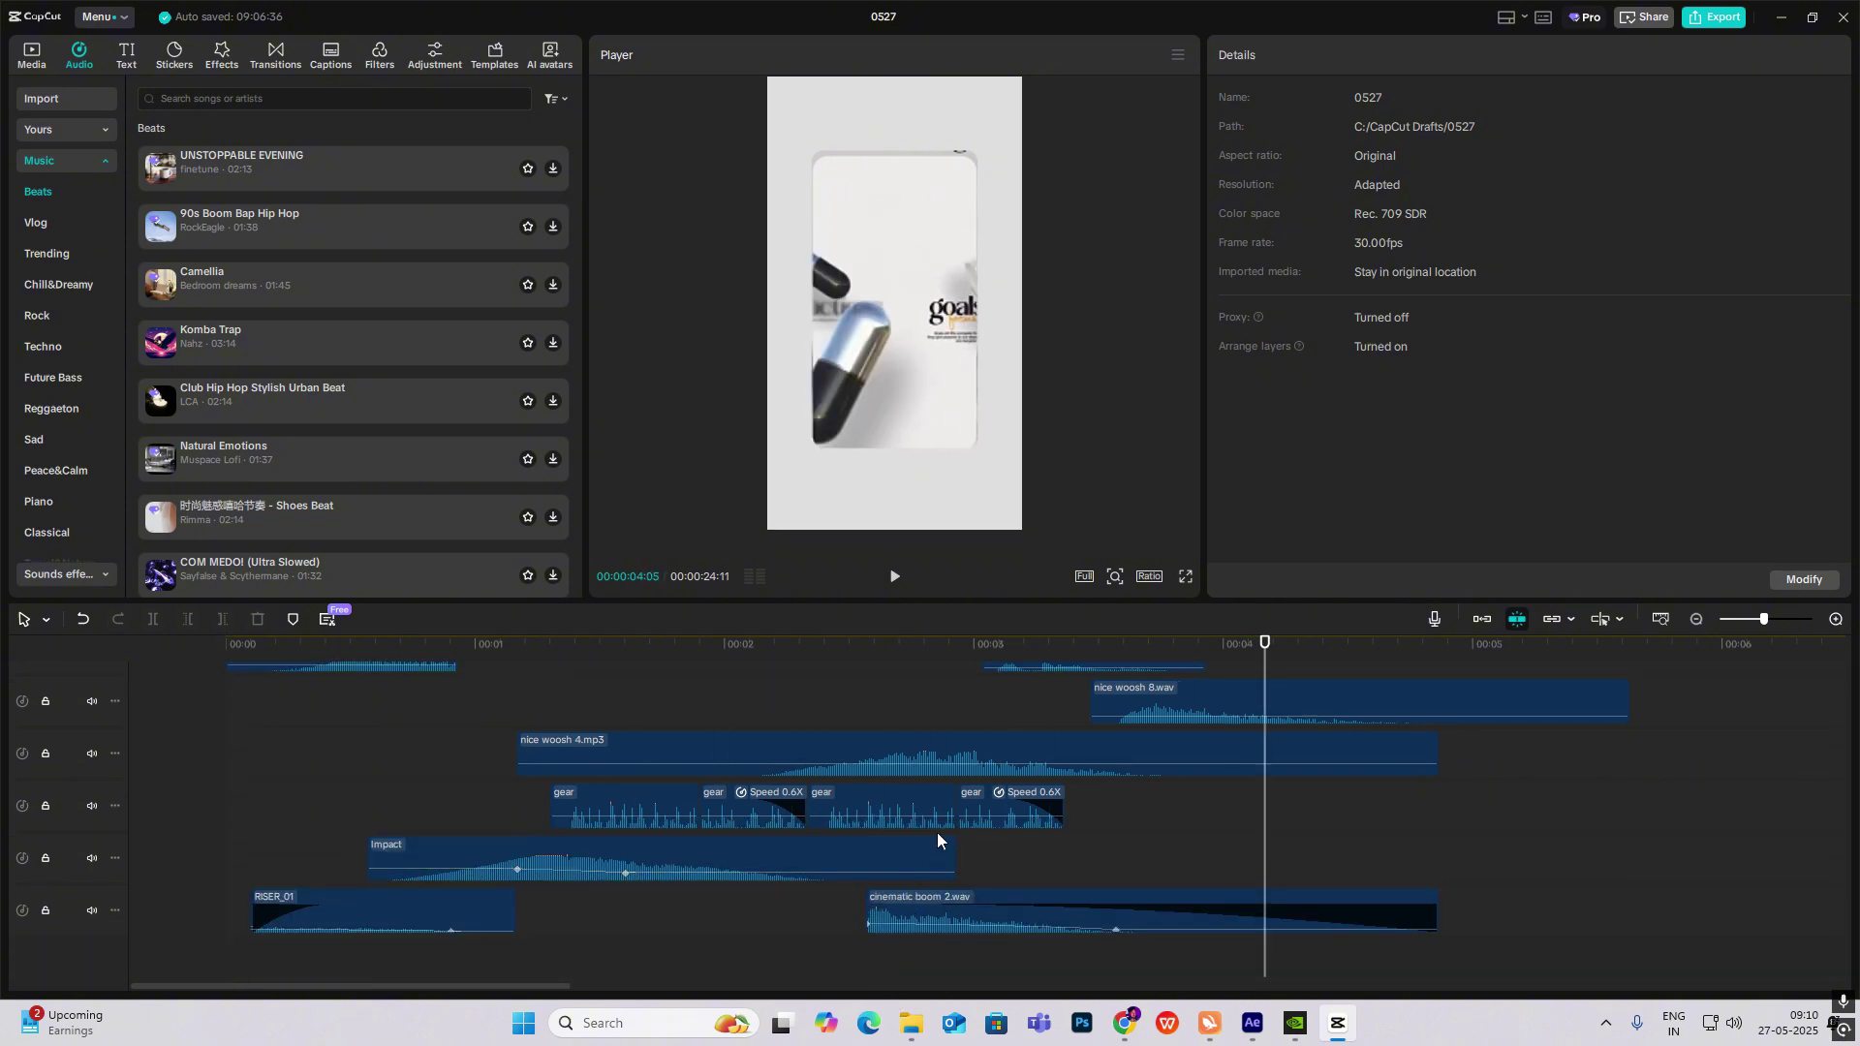
Review the audio layering from the glitch and Si-Fi woosh clips down through the money, nice woosh, gear and impact tracks.
scroll(824, 819, "up", 2)
scroll(678, 824, "up", 1)
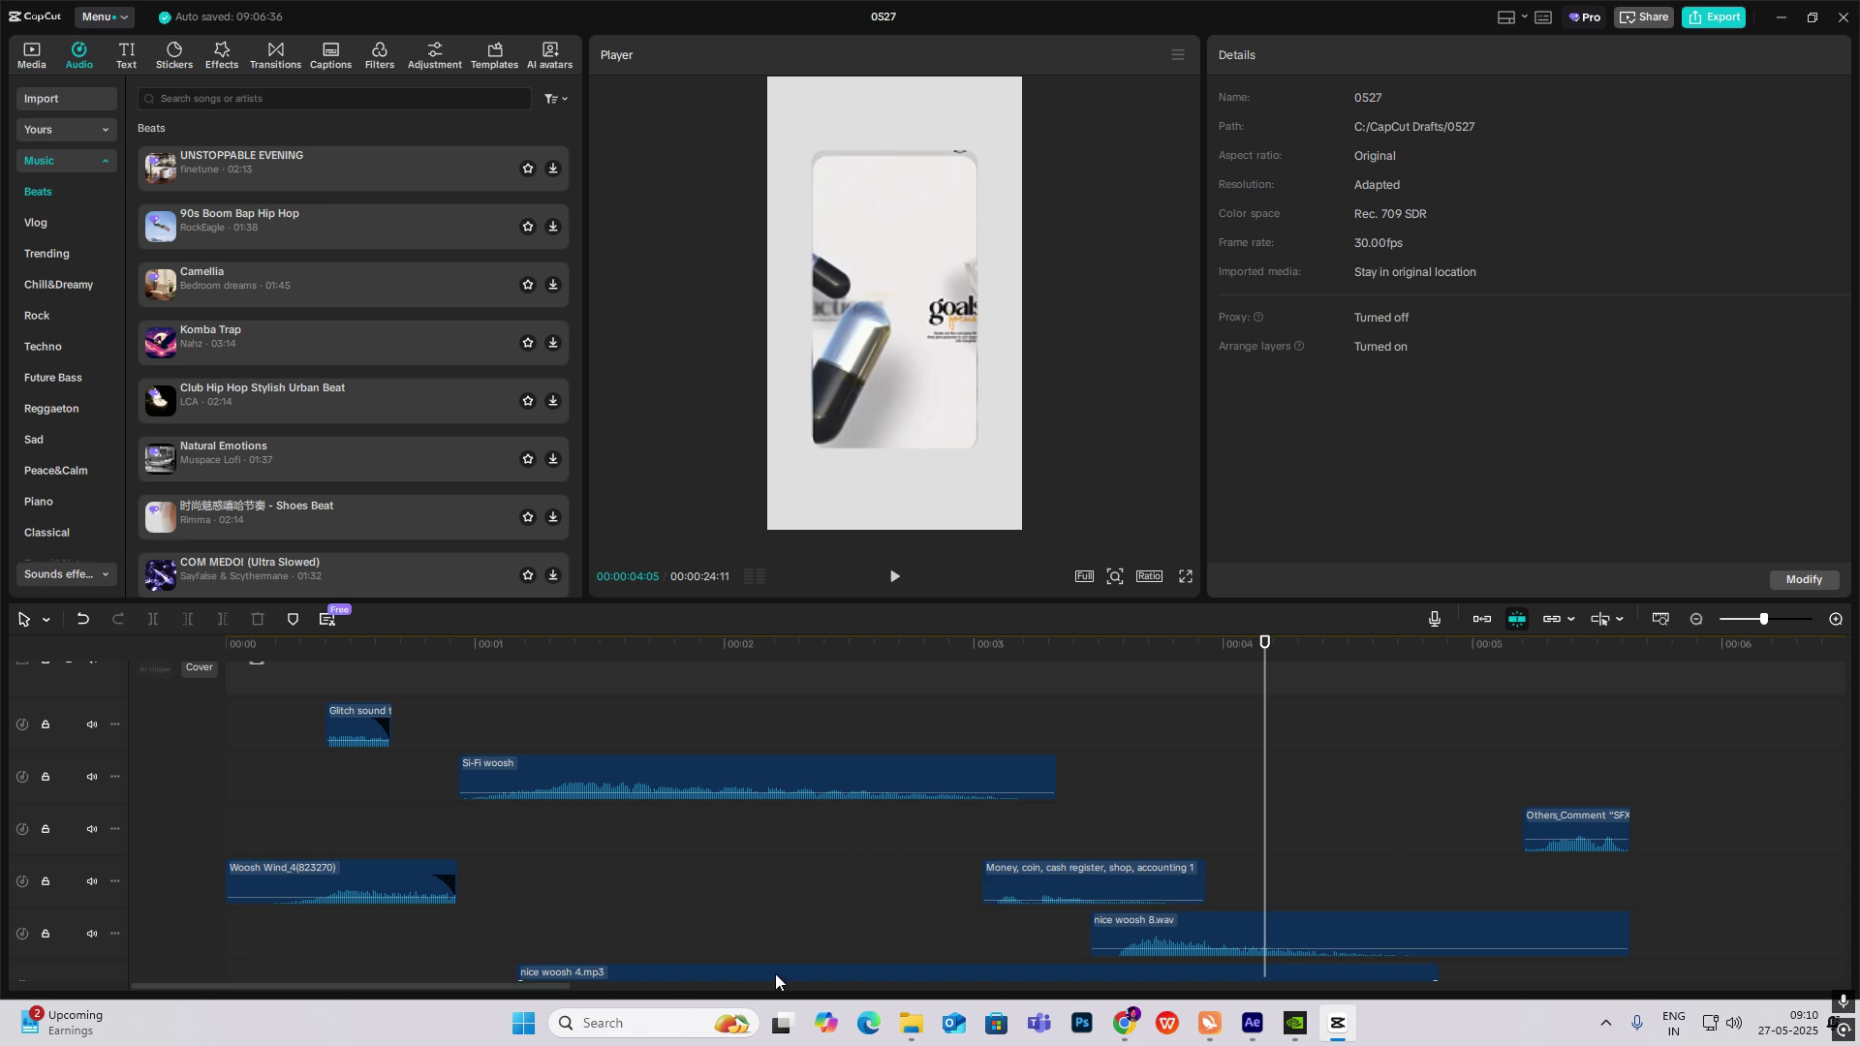
scroll(529, 781, "down", 2)
scroll(529, 781, "up", 2)
scroll(582, 872, "down", 2)
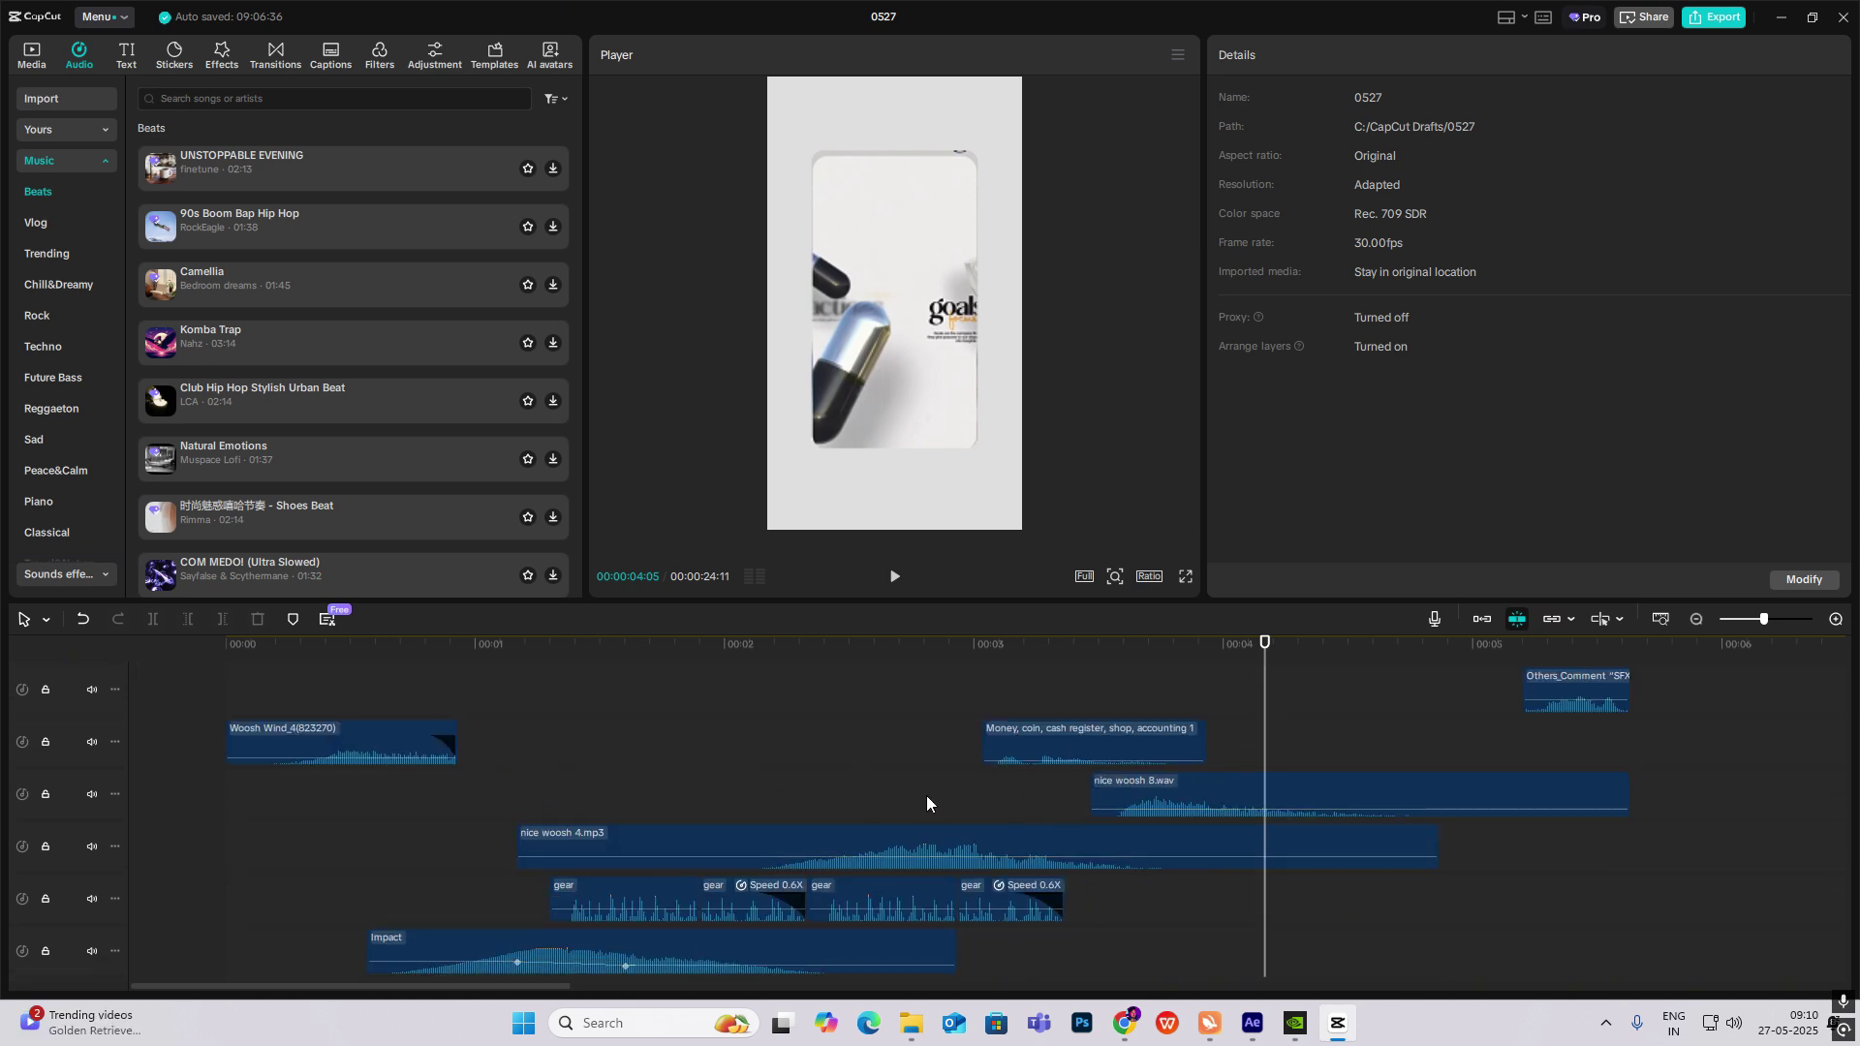
scroll(922, 793, "up", 2)
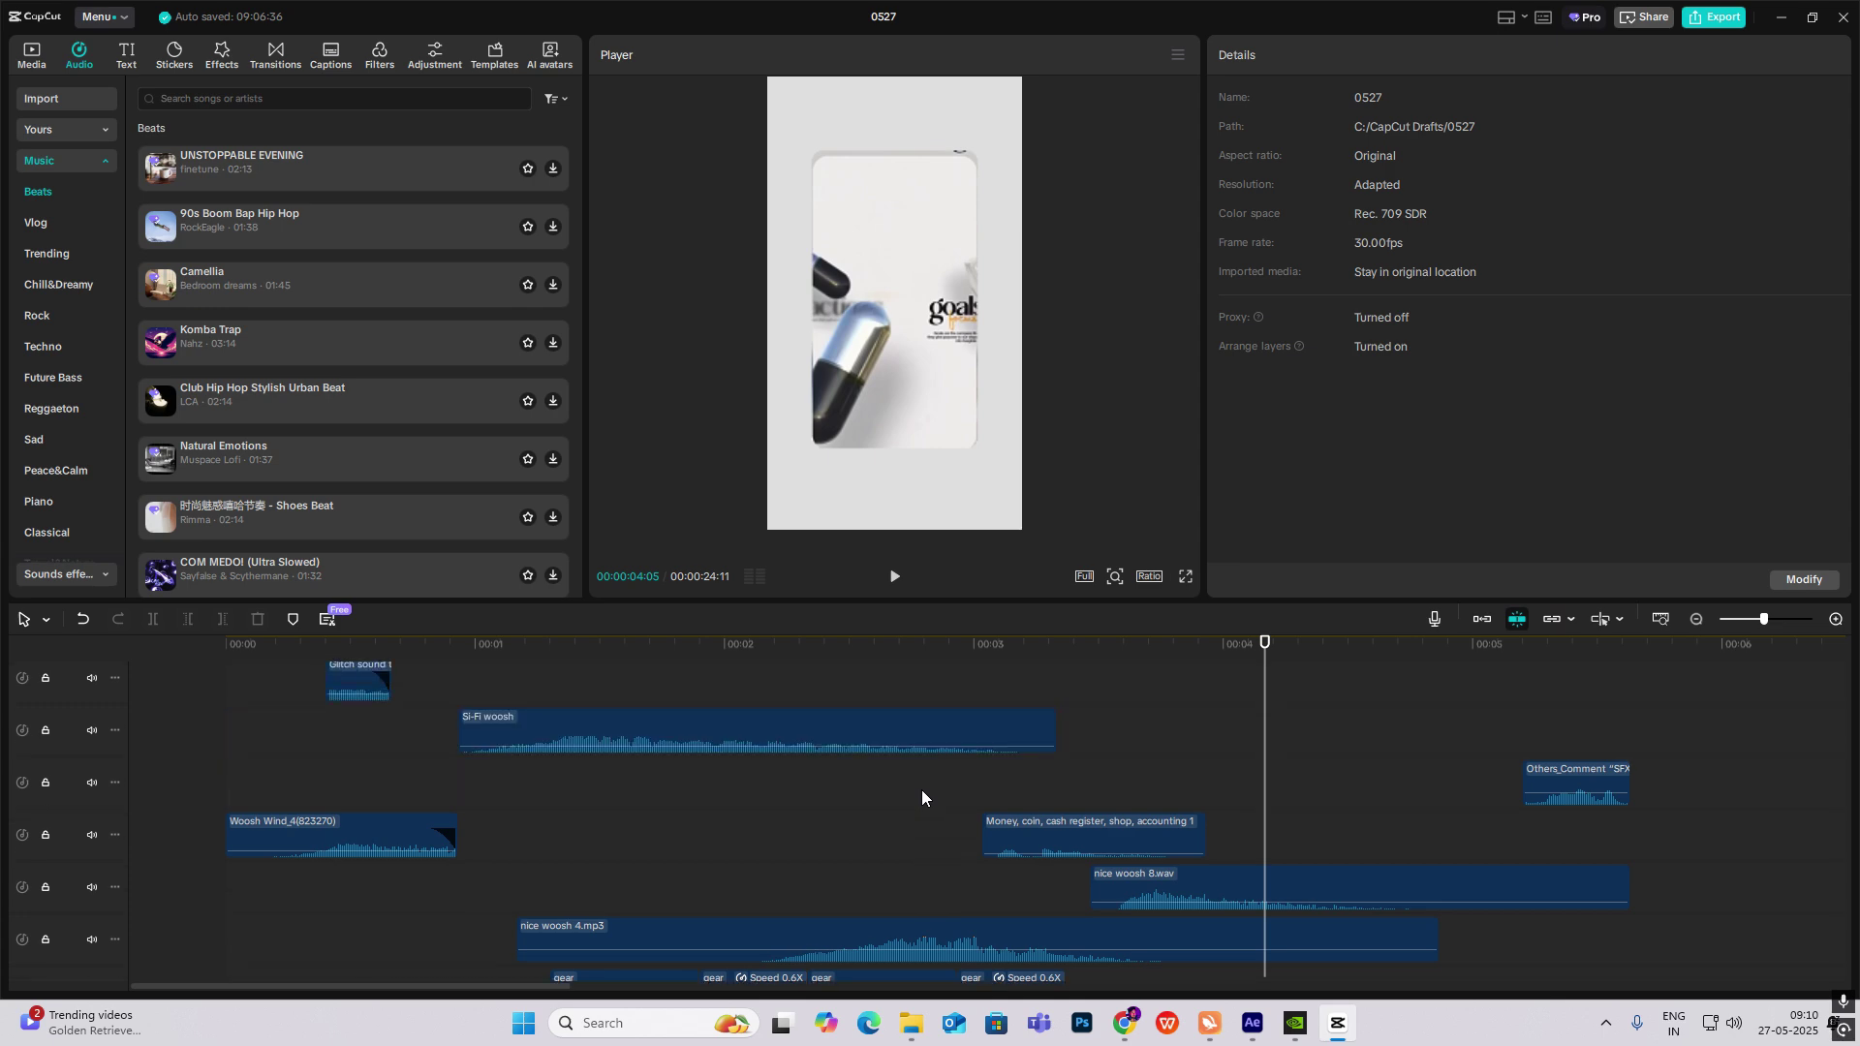